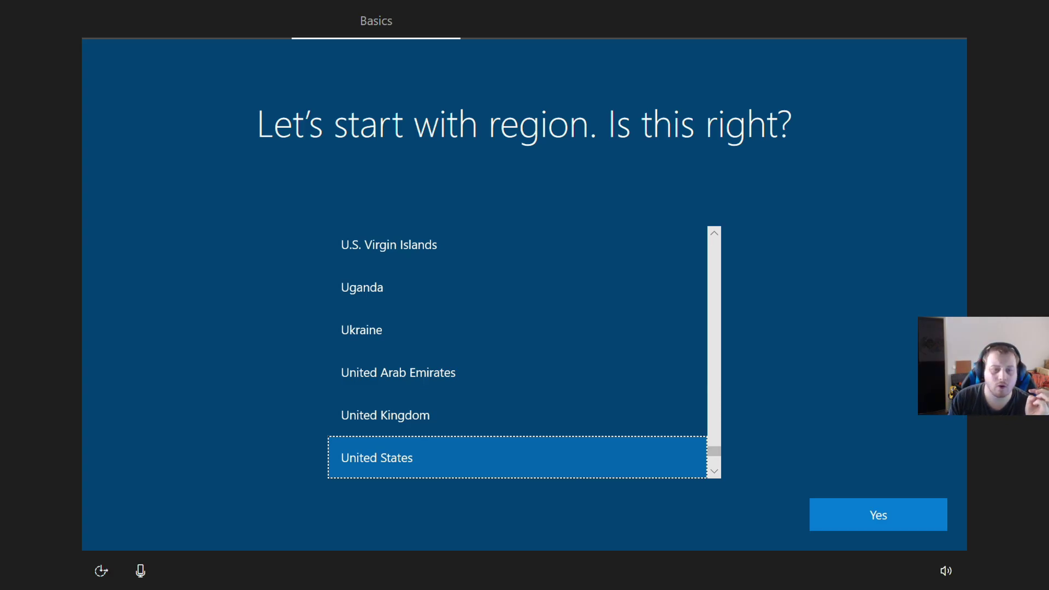
# - Pick Netherlands from the country list as the region and confirm it
pyautogui.scroll(6, 473, 344)
pyautogui.scroll(5, 484, 340)
pyautogui.scroll(5, 484, 342)
pyautogui.scroll(6, 488, 344)
pyautogui.scroll(6, 488, 345)
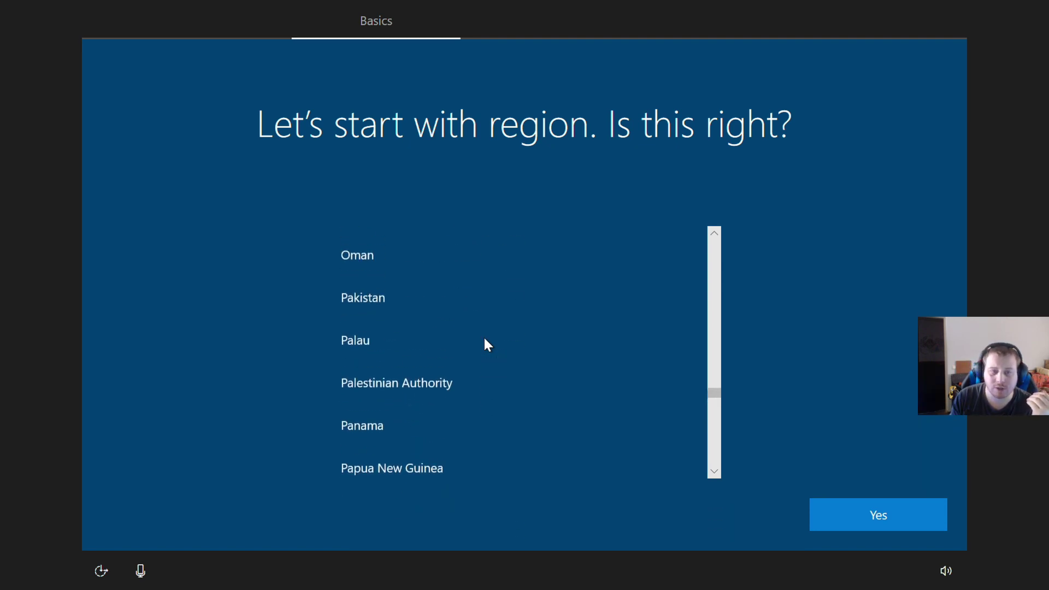
pyautogui.scroll(3, 484, 338)
pyautogui.scroll(1, 472, 336)
pyautogui.scroll(-3, 473, 337)
pyautogui.click(473, 336)
pyautogui.scroll(-2, 473, 336)
pyautogui.scroll(6, 473, 337)
pyautogui.click(398, 312)
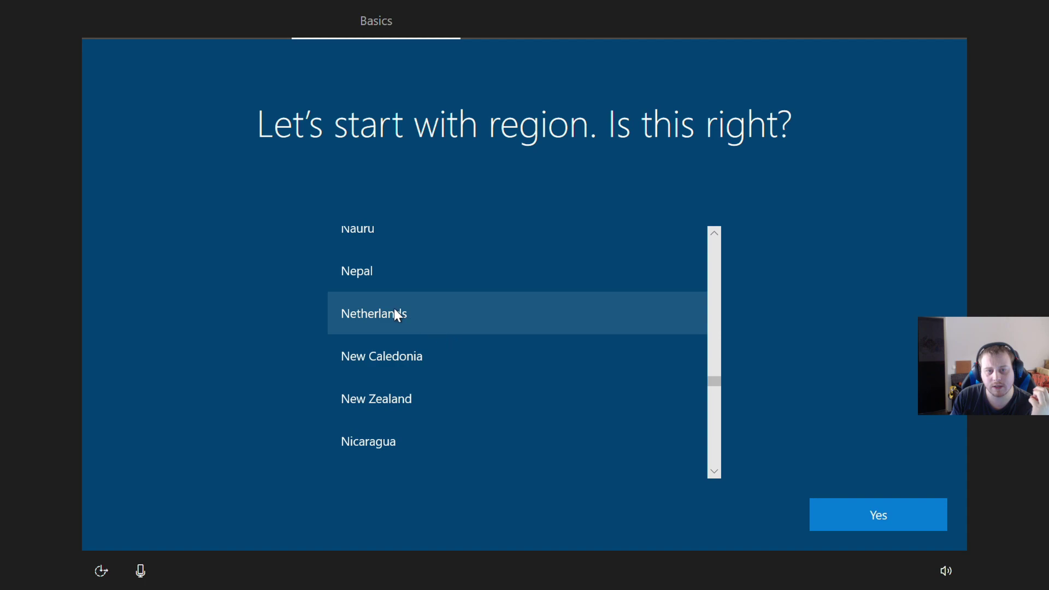
pyautogui.click(896, 513)
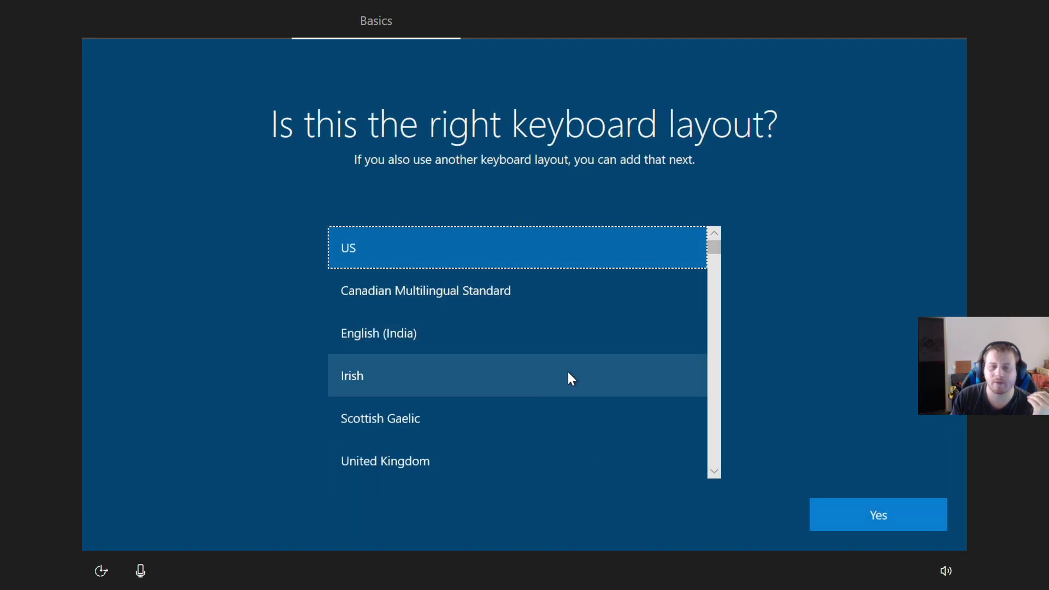
# - Choose the United States-International keyboard layout and skip adding a second layout
pyautogui.scroll(-2, 568, 375)
pyautogui.scroll(-2, 568, 375)
pyautogui.click(471, 457)
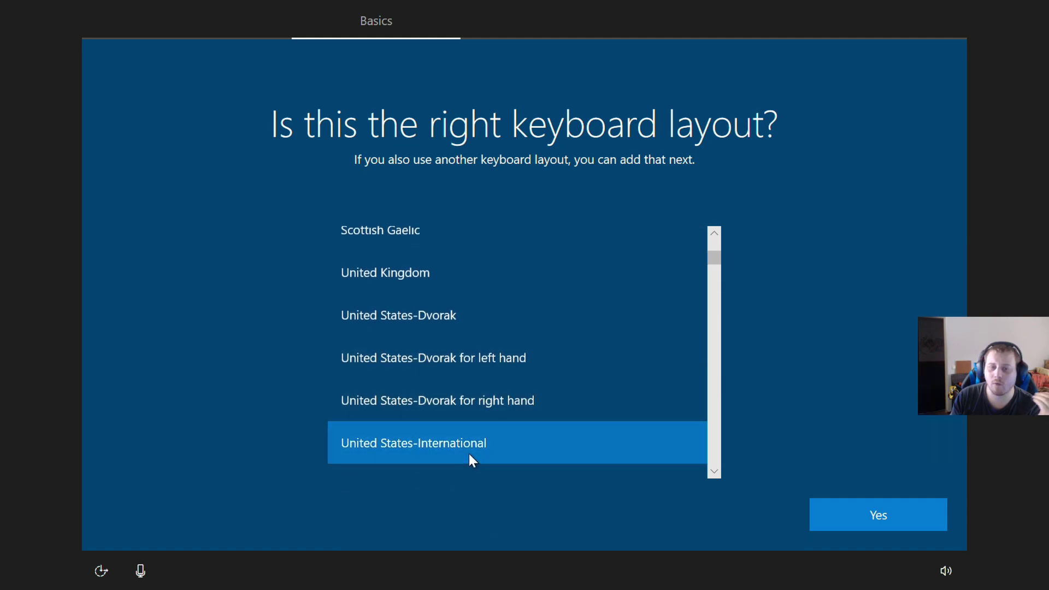
pyautogui.click(887, 513)
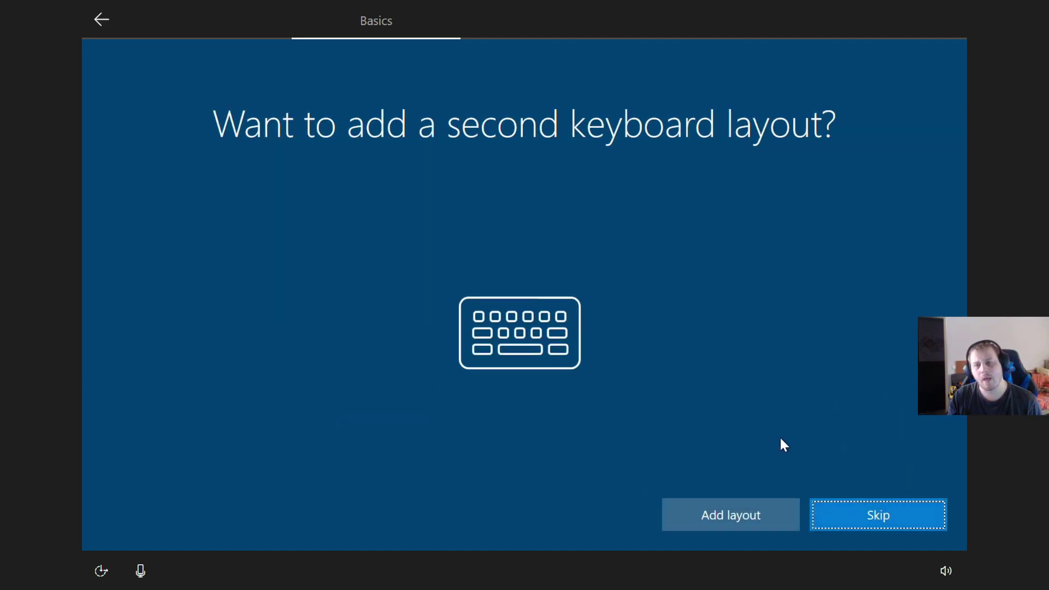
pyautogui.click(858, 514)
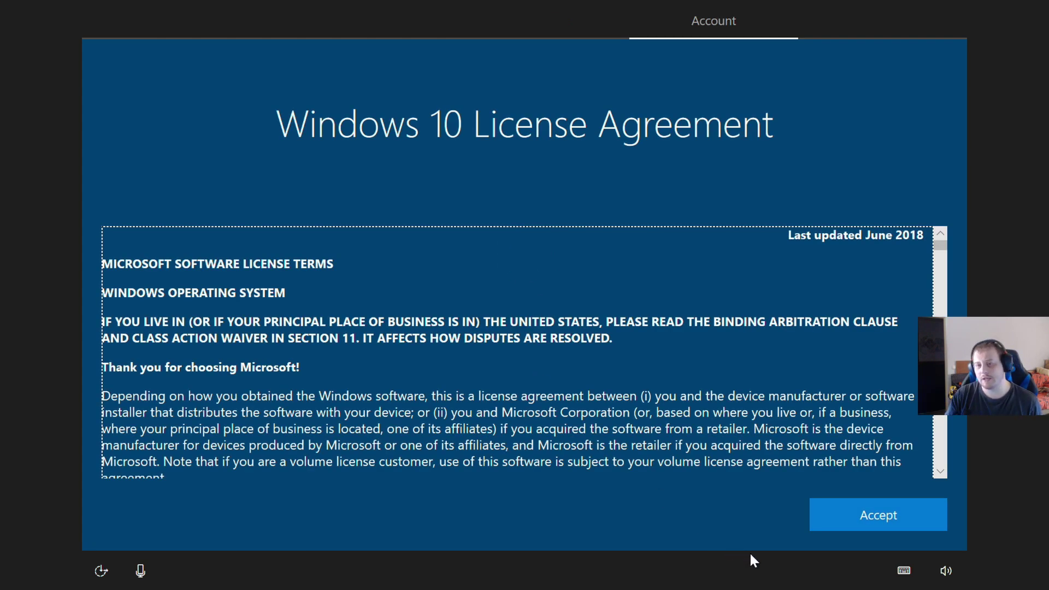
# - Accept the Windows 10 license agreement and choose to set up for personal use
pyautogui.click(877, 525)
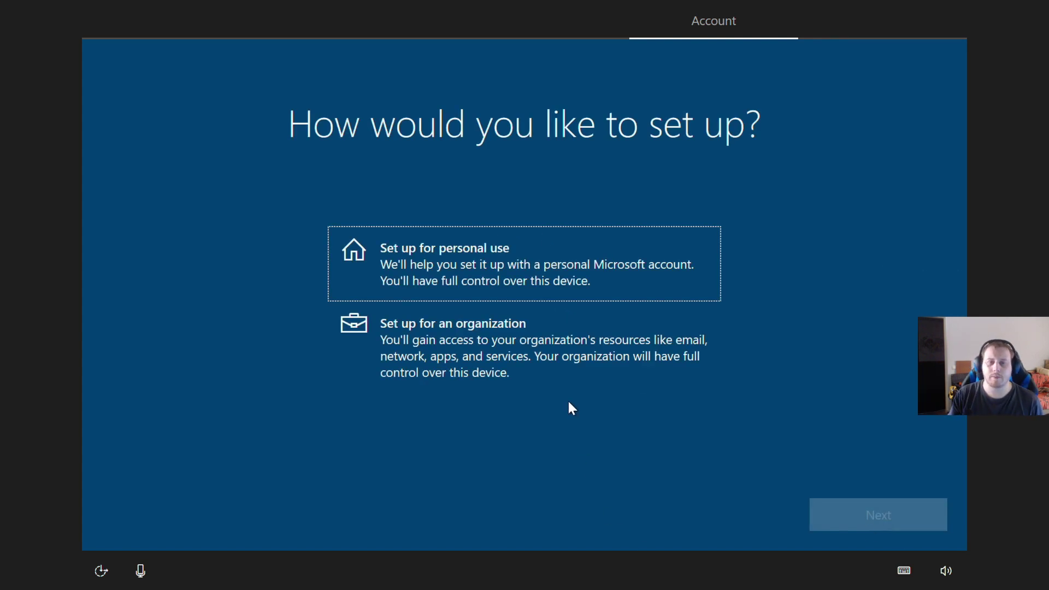
pyautogui.click(516, 234)
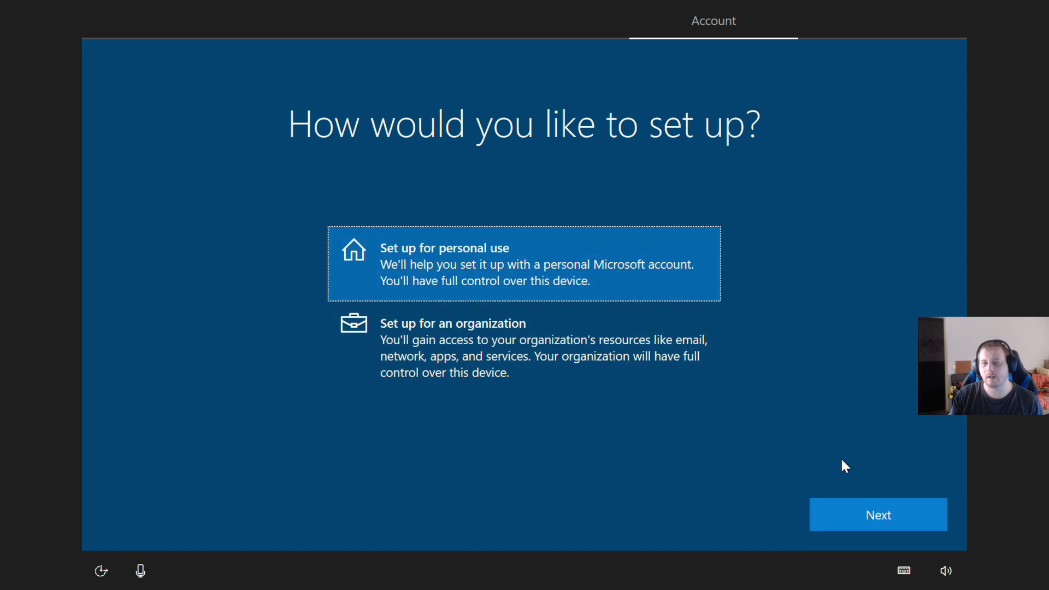
pyautogui.click(872, 516)
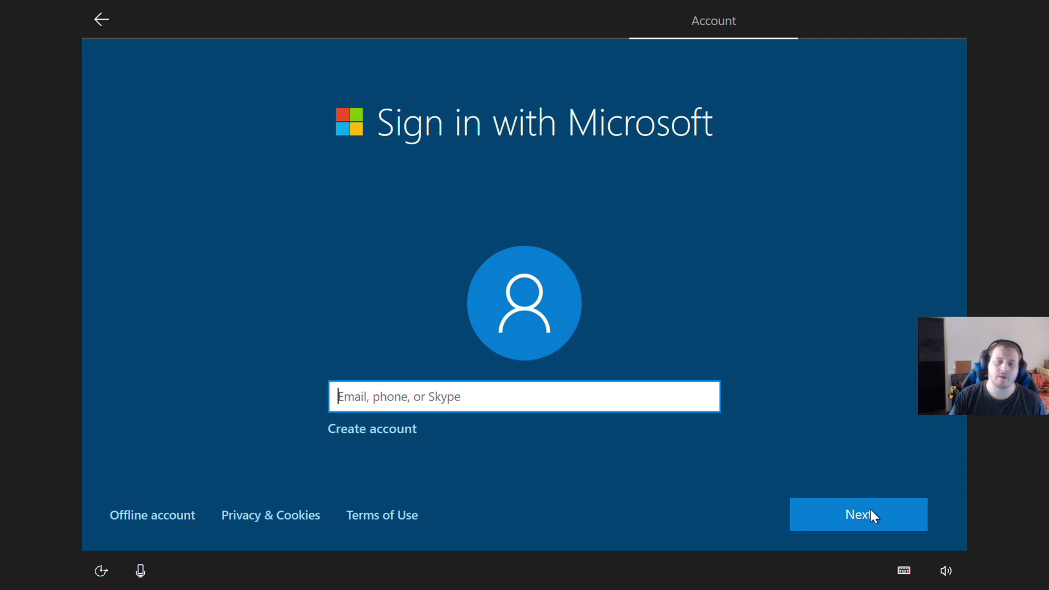
# - Create an offline local account named 'server' with no password
pyautogui.click(137, 517)
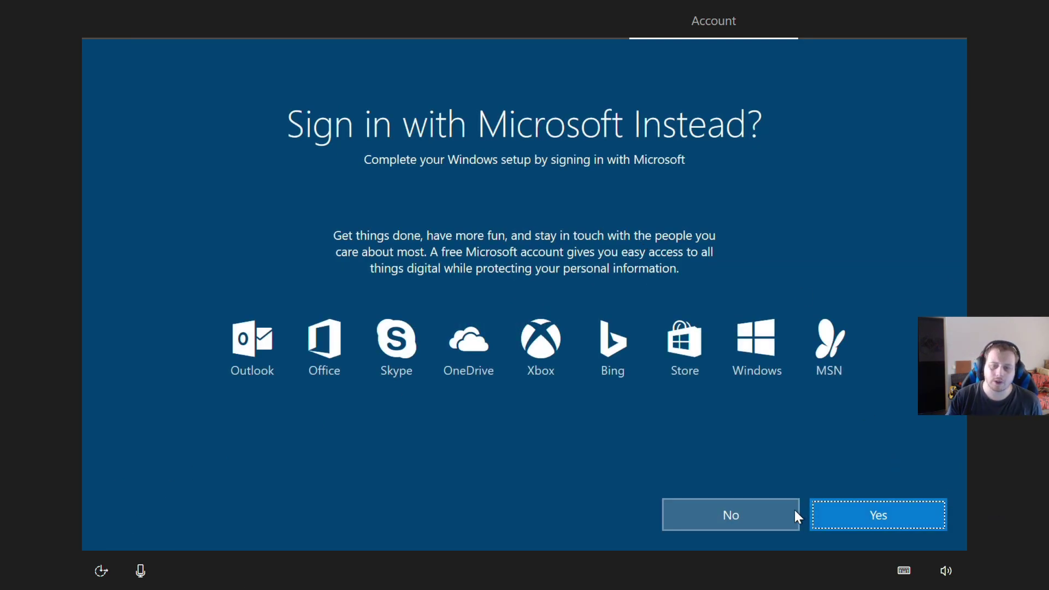
pyautogui.click(743, 516)
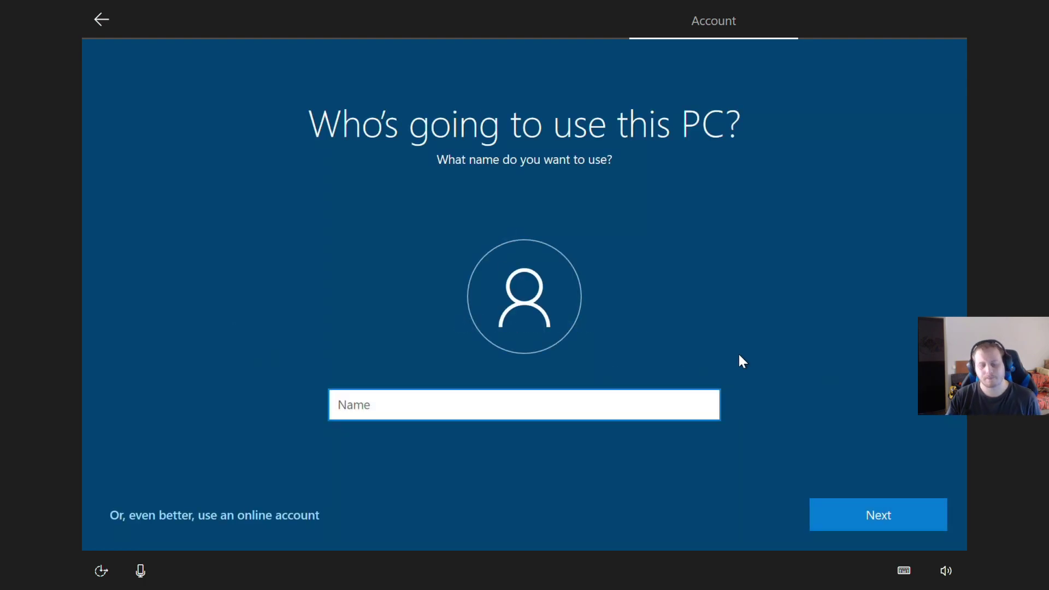
pyautogui.write('server')
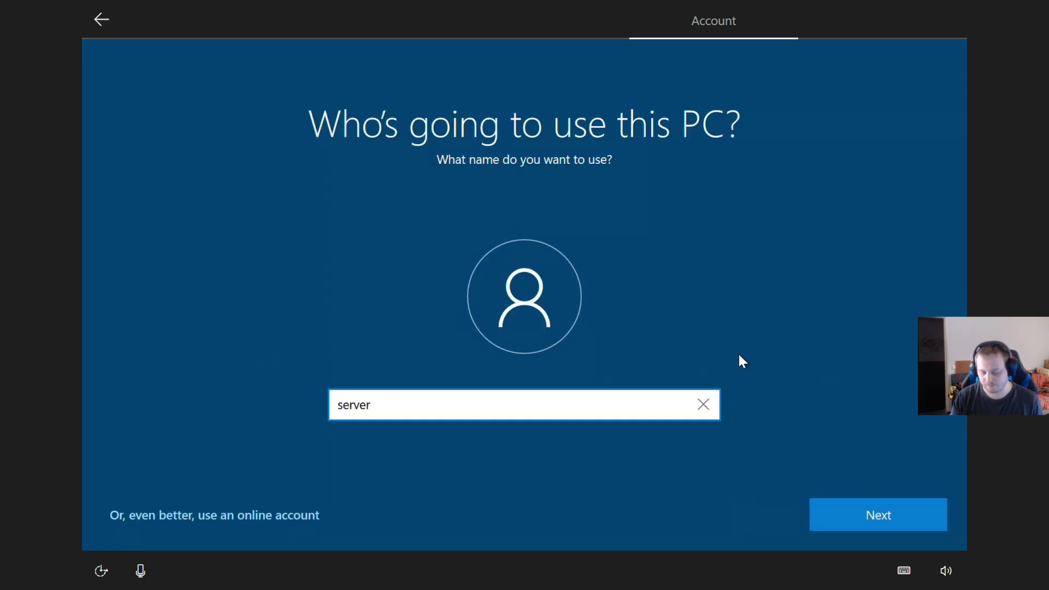
pyautogui.press('Return')
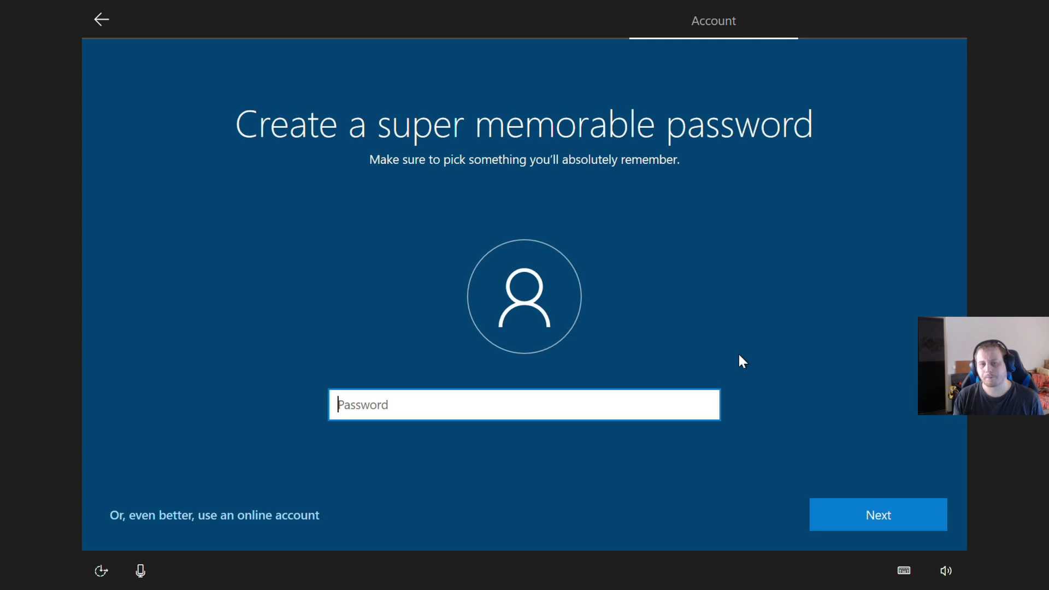
pyautogui.press('Return')
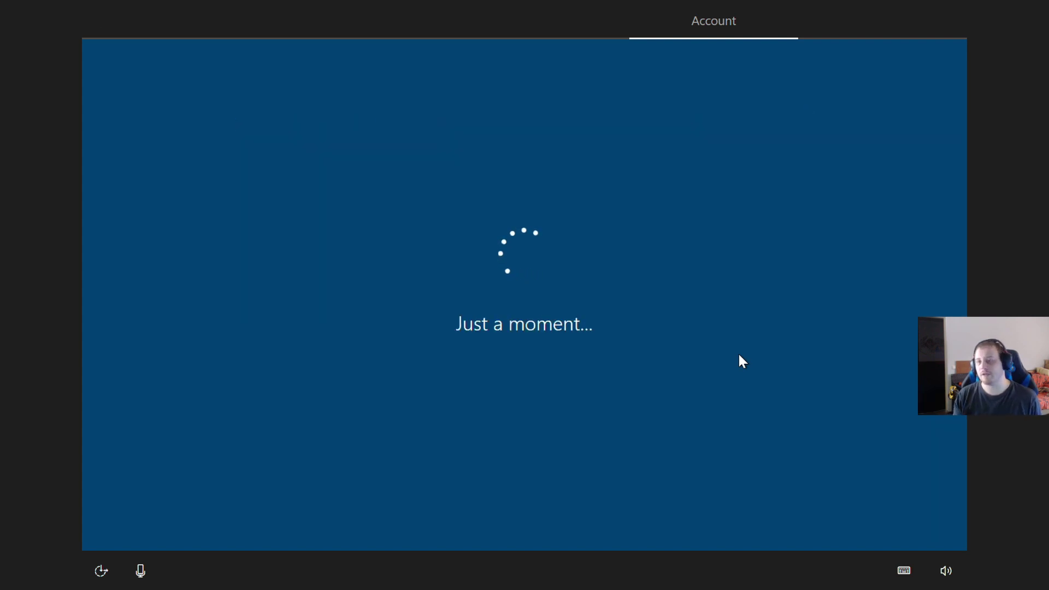
# - Decline activity history, then enable online speech recognition, location and Find my device
pyautogui.click(712, 514)
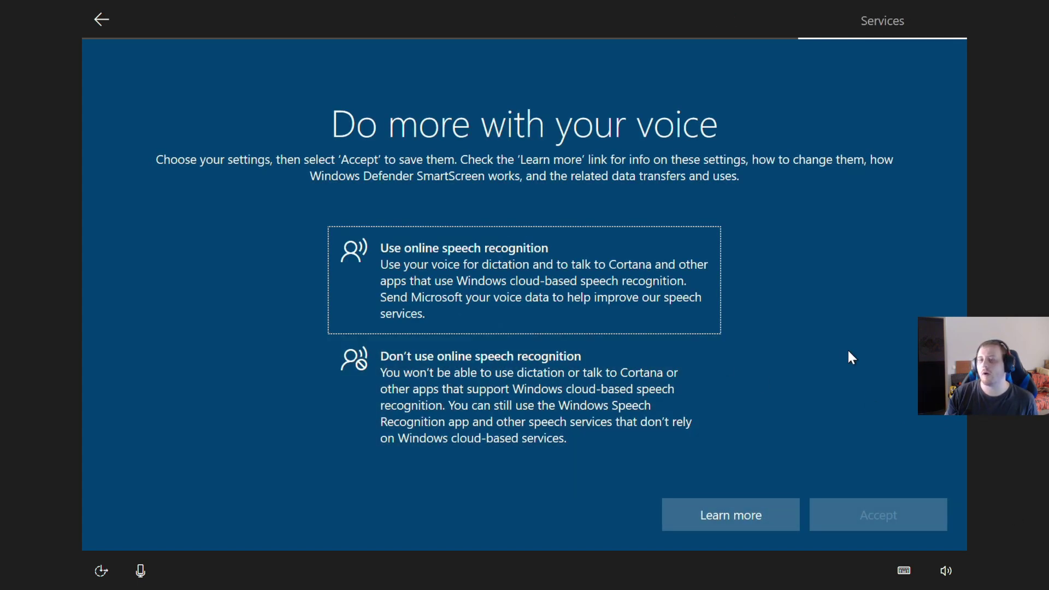
pyautogui.click(573, 294)
pyautogui.click(895, 516)
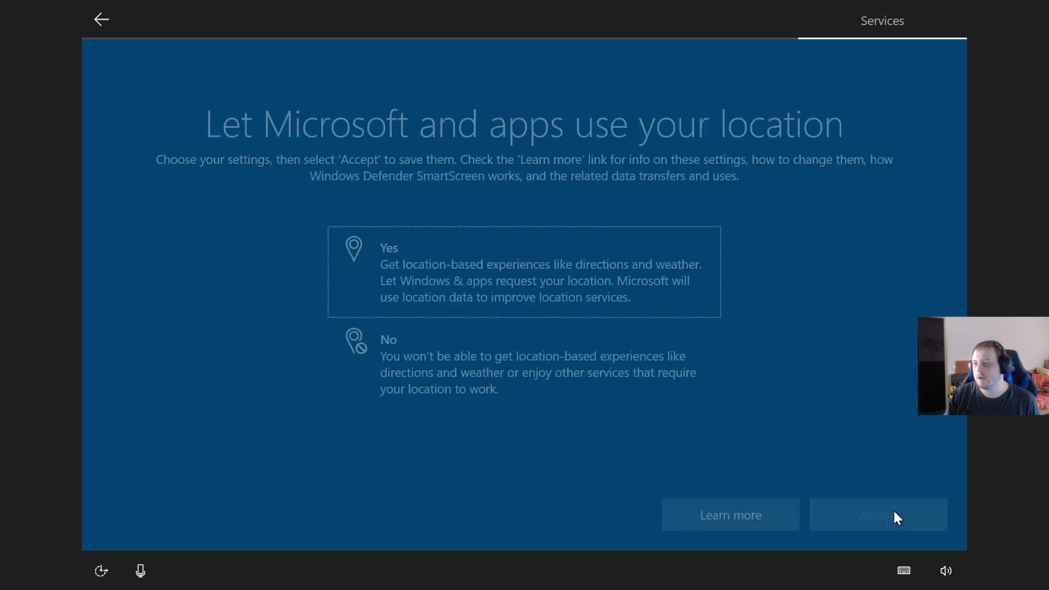
pyautogui.click(407, 238)
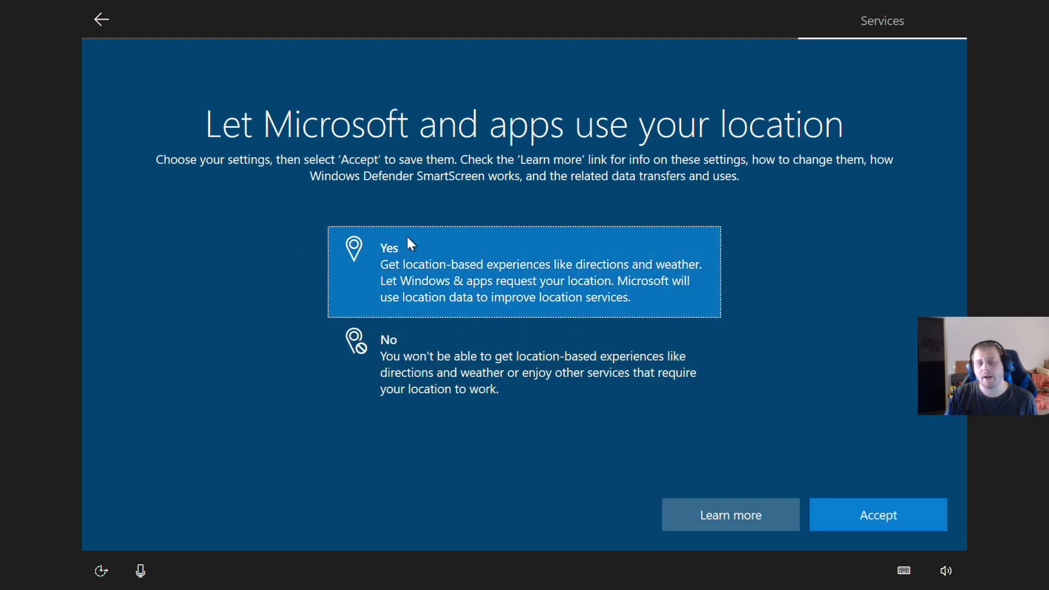
pyautogui.click(867, 520)
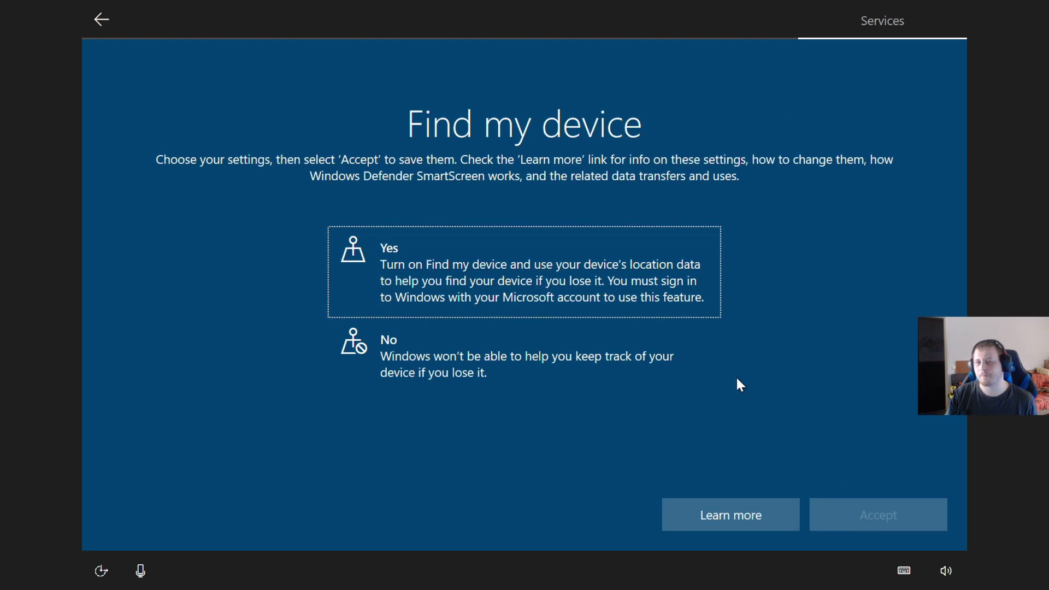
pyautogui.click(532, 284)
pyautogui.click(856, 509)
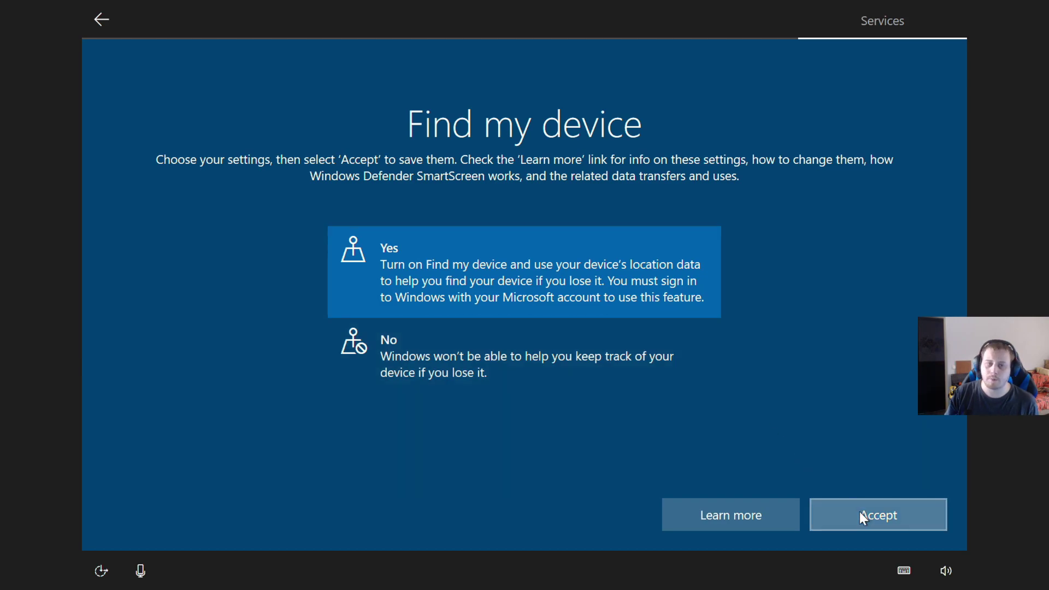
# - Choose full diagnostic data and allow inking, tailored experiences and the advertising ID
pyautogui.click(615, 339)
pyautogui.click(905, 518)
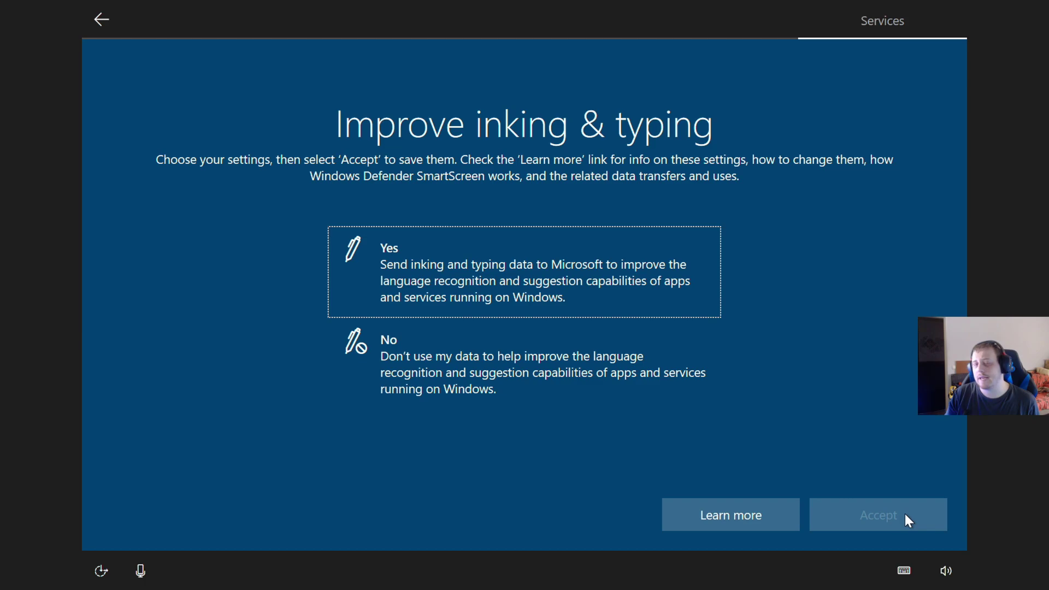
pyautogui.click(551, 264)
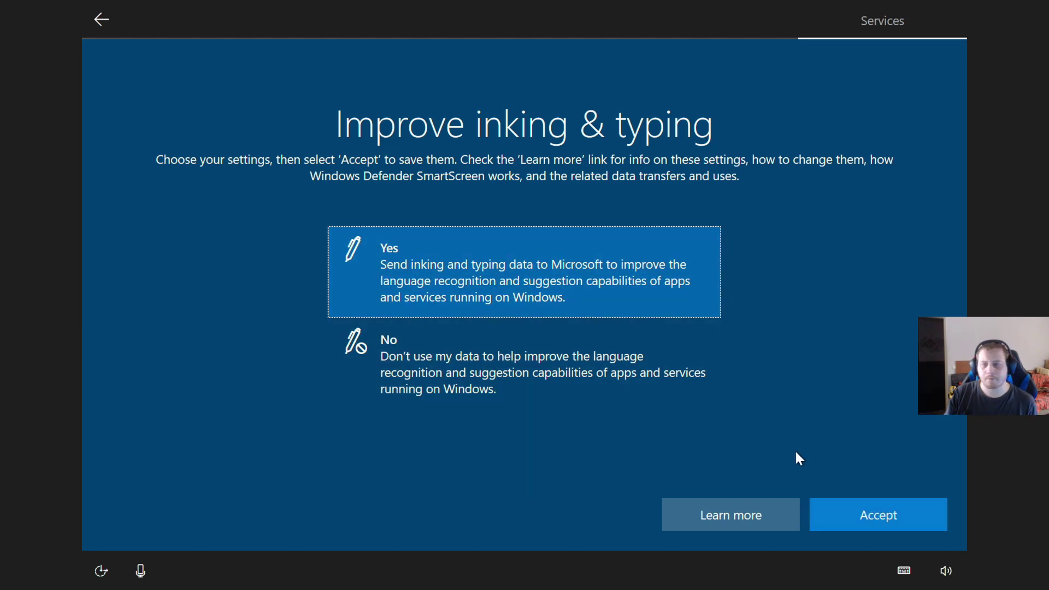
pyautogui.click(867, 513)
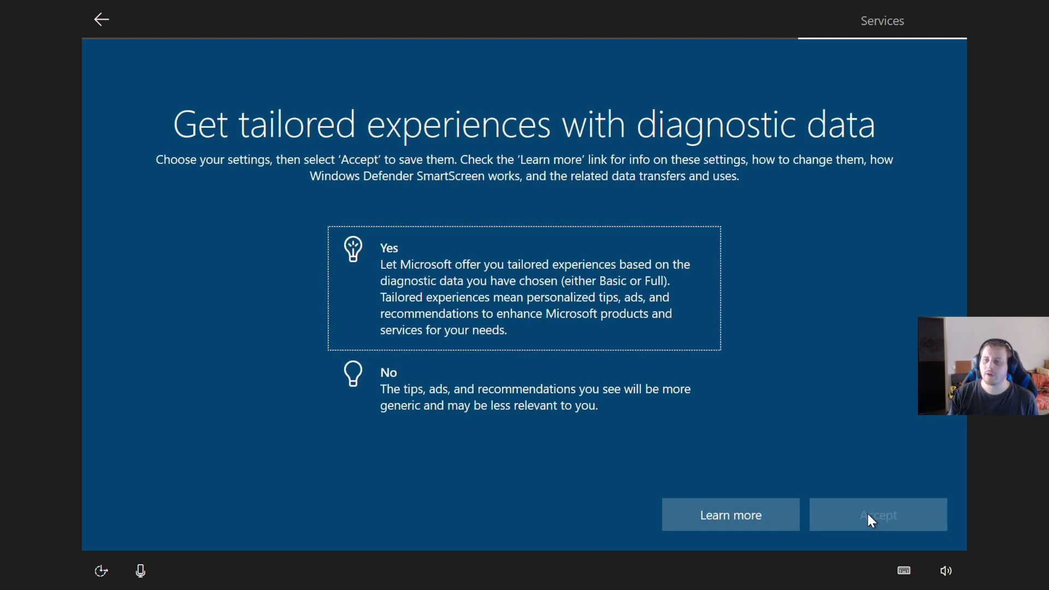
pyautogui.click(569, 278)
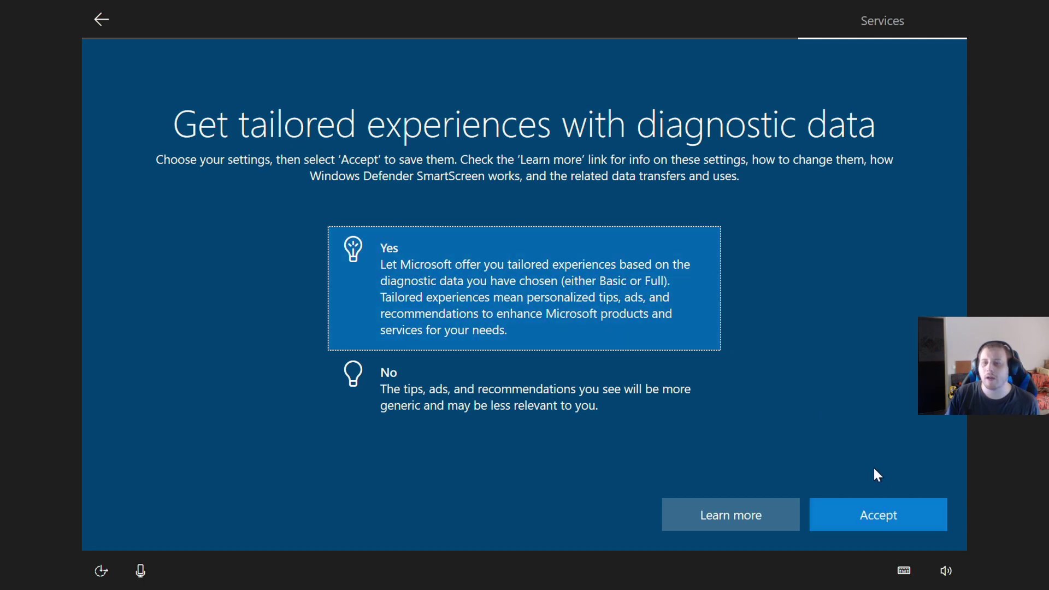
pyautogui.click(878, 528)
pyautogui.click(564, 273)
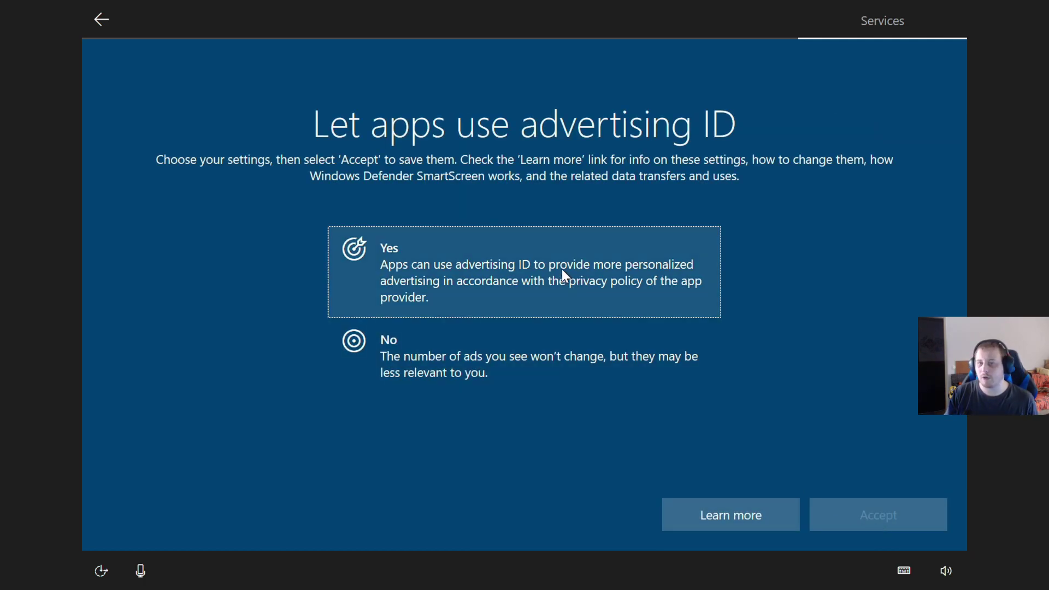
pyautogui.click(878, 529)
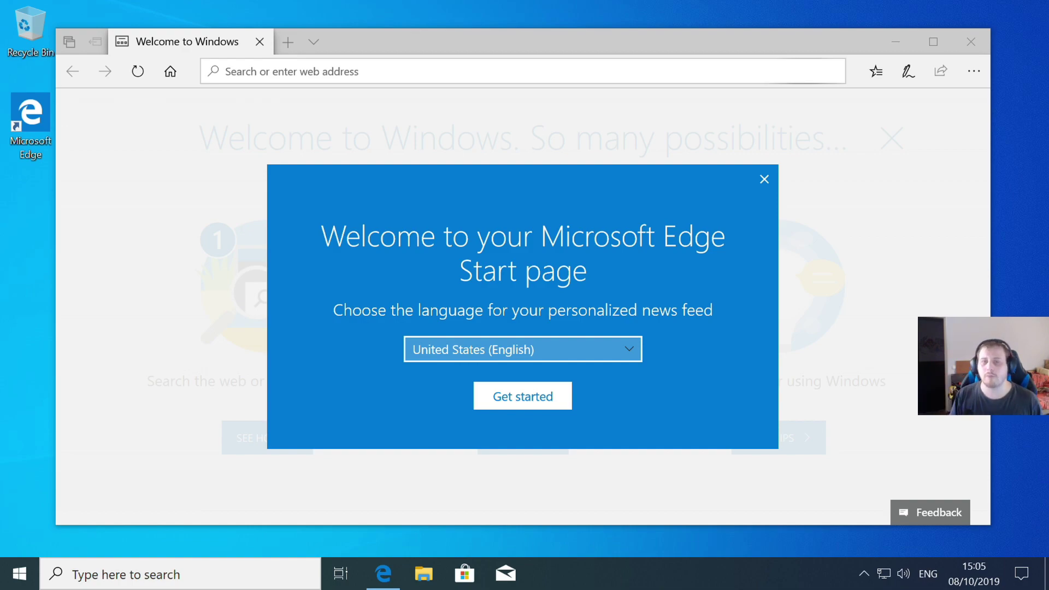
# - Dismiss the Edge start page prompt and close Microsoft Edge
pyautogui.click(765, 180)
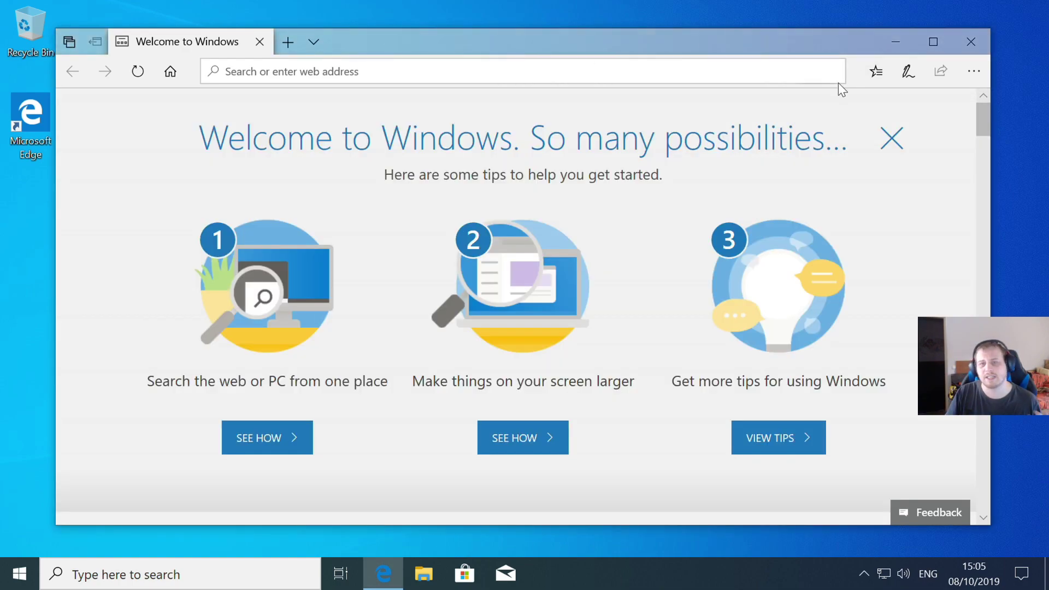
pyautogui.click(968, 37)
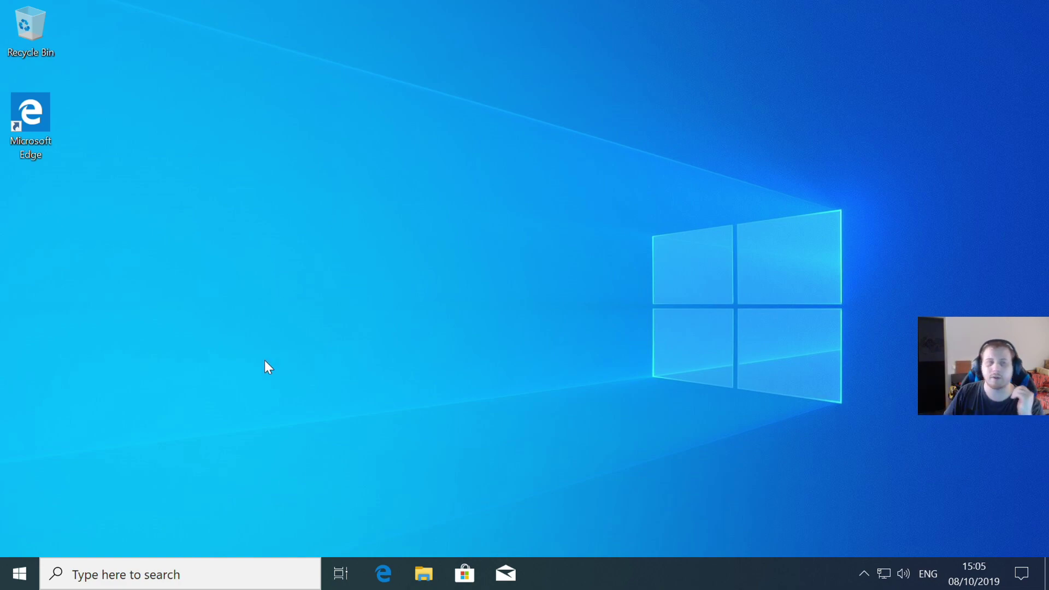
# - Unpin the Office tile, Office apps folder, Mail and the third Productivity tile from Start
pyautogui.click(21, 574)
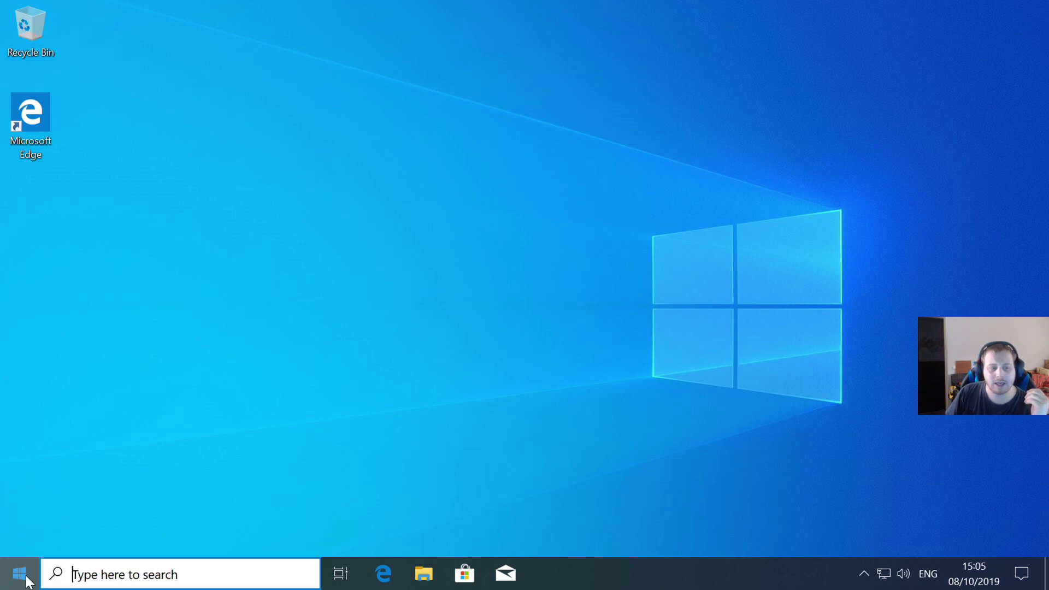
pyautogui.rightClick(319, 139)
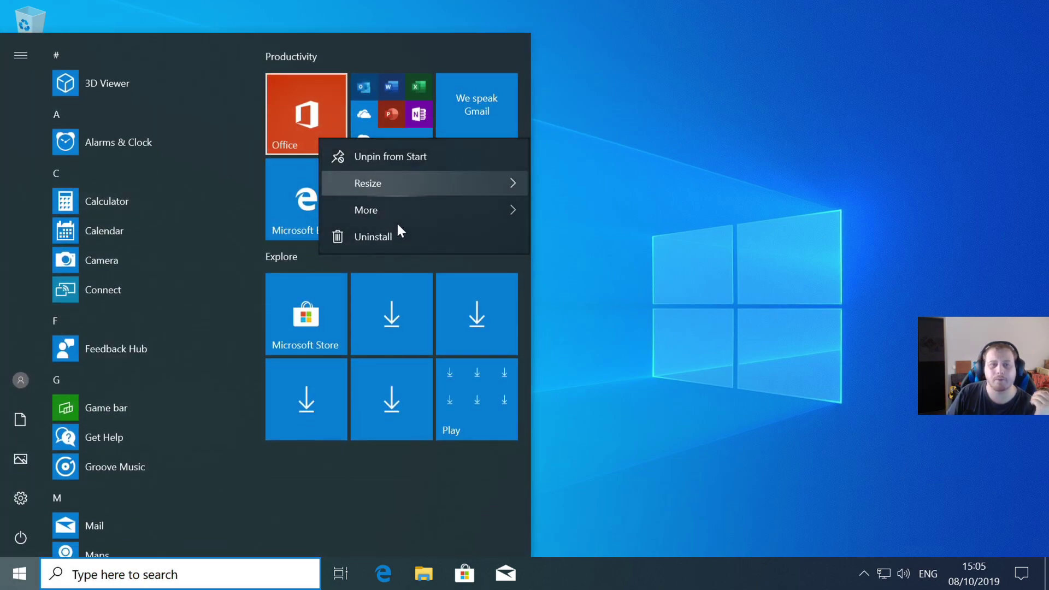
pyautogui.click(402, 156)
pyautogui.rightClick(376, 112)
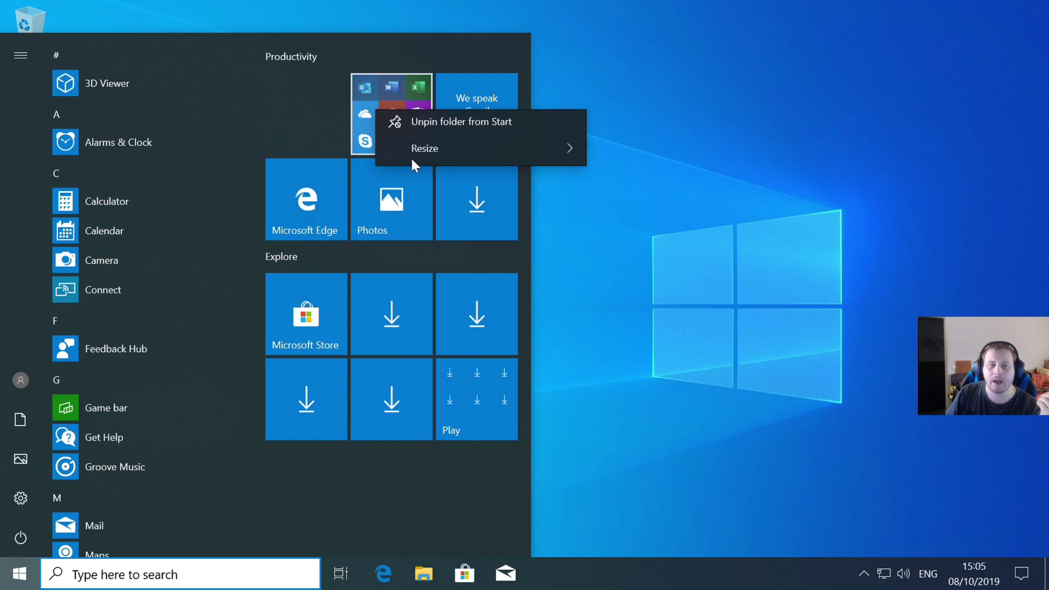
pyautogui.click(453, 117)
pyautogui.rightClick(479, 106)
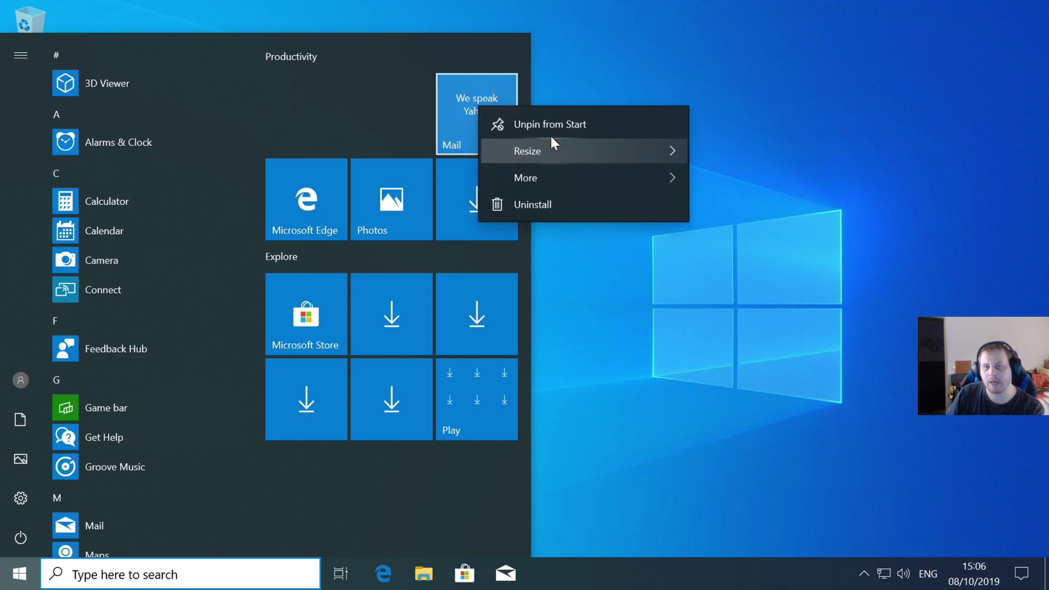
pyautogui.click(544, 126)
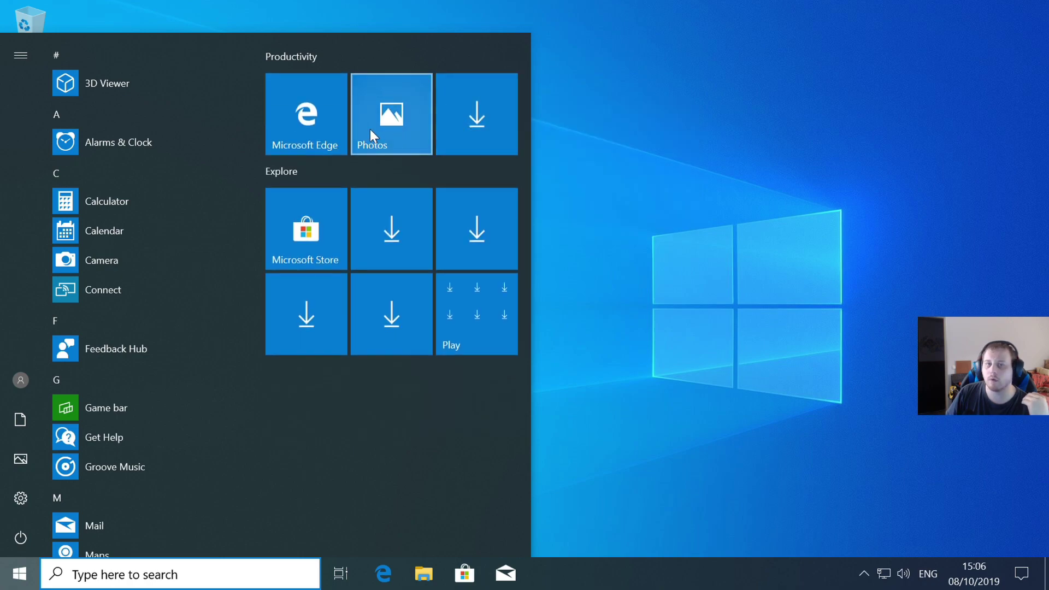
pyautogui.rightClick(475, 104)
pyautogui.click(517, 123)
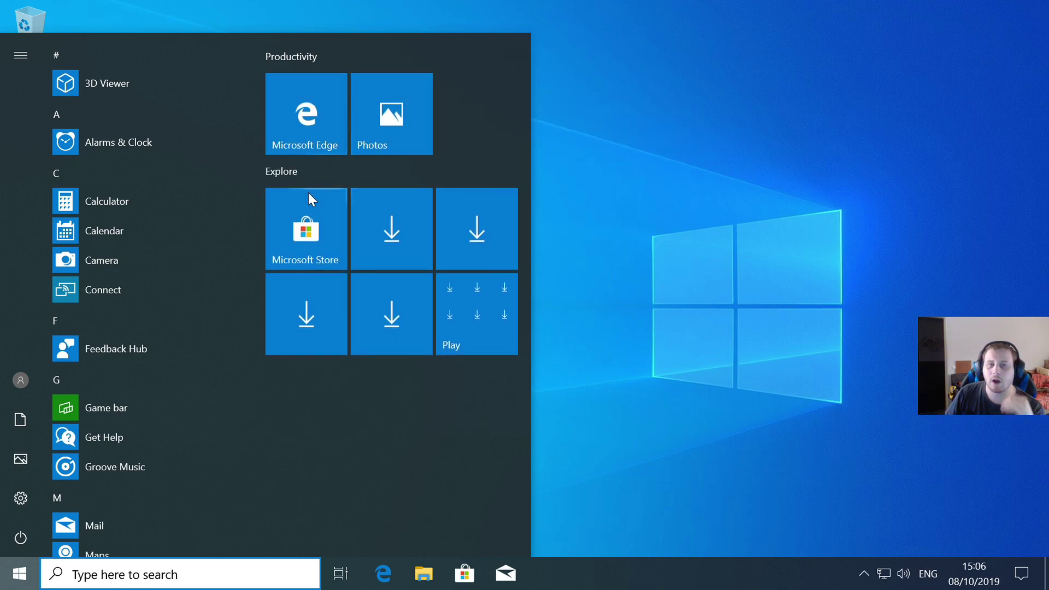
# - Unpin Microsoft Store, Weather, News, Solitaire, Netflix and the Play folder from Start
pyautogui.rightClick(288, 227)
pyautogui.click(375, 245)
pyautogui.rightClick(440, 229)
pyautogui.click(457, 247)
pyautogui.rightClick(470, 227)
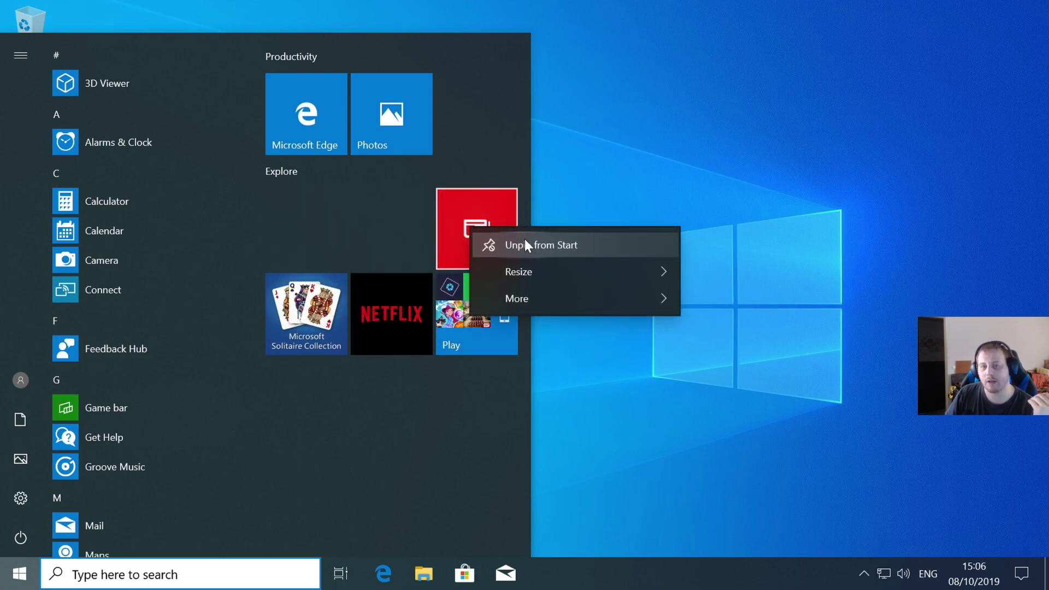
pyautogui.click(524, 239)
pyautogui.rightClick(292, 232)
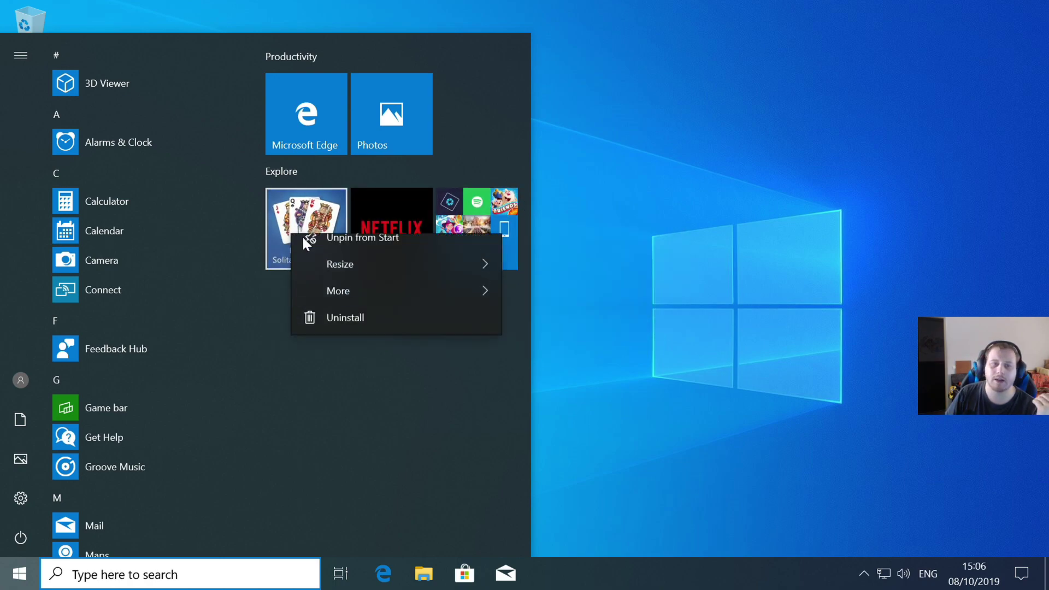
pyautogui.click(373, 254)
pyautogui.rightClick(386, 227)
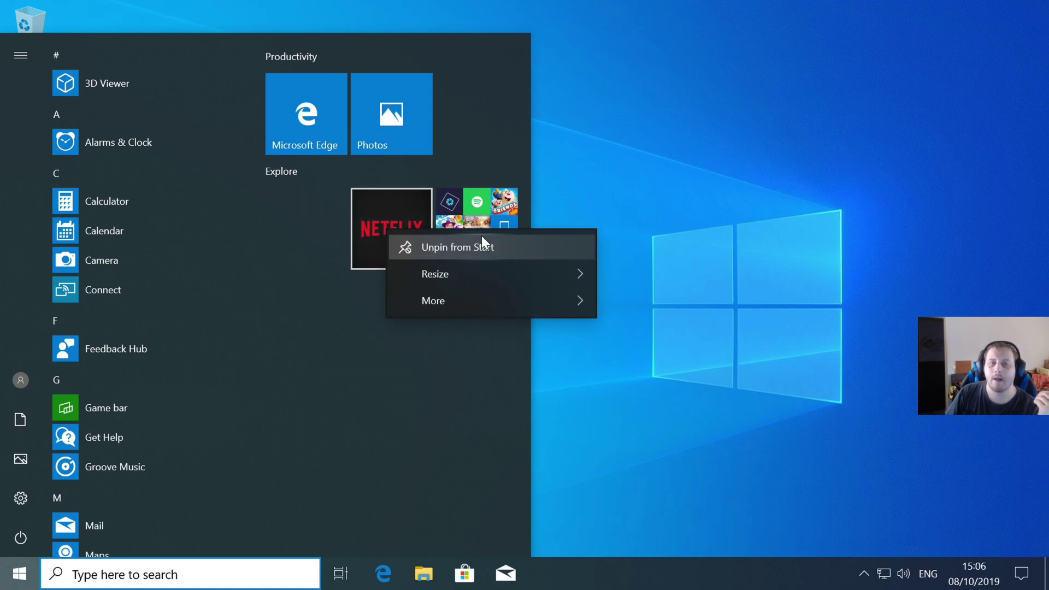
pyautogui.click(480, 238)
pyautogui.rightClick(486, 211)
pyautogui.click(555, 226)
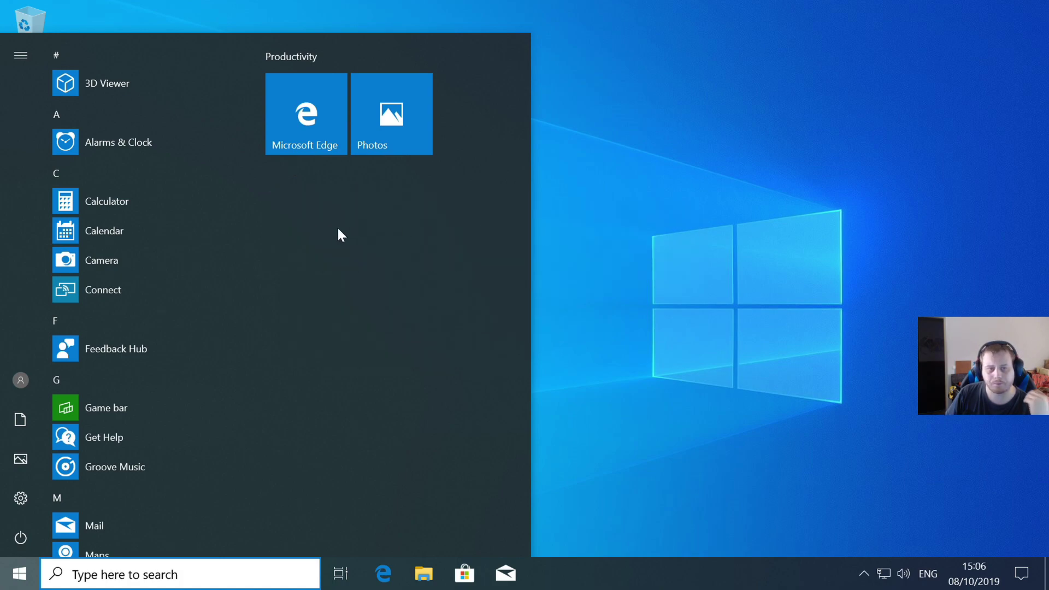
pyautogui.click(138, 575)
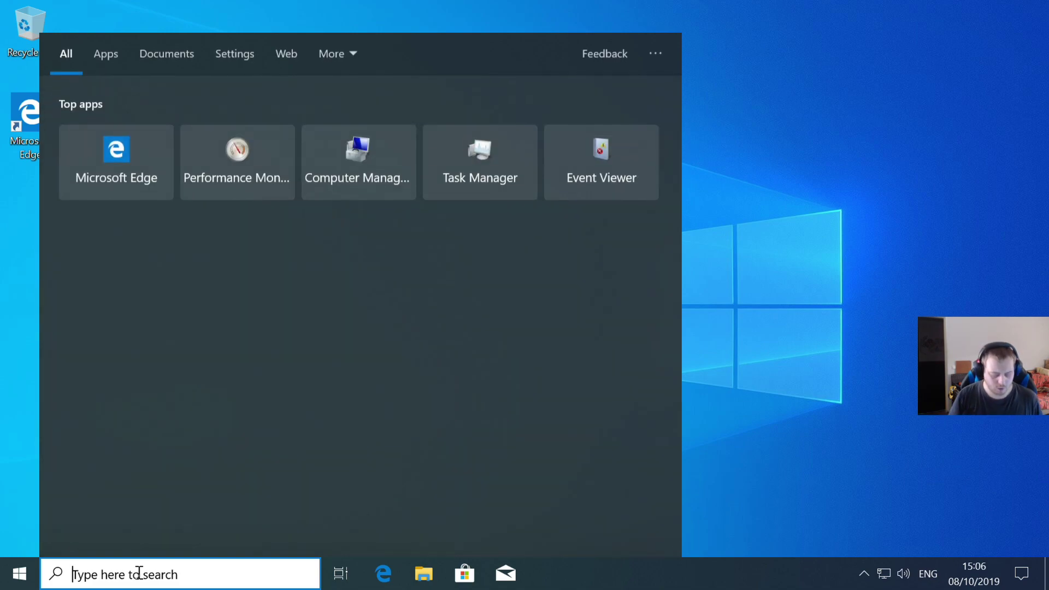
# - Search for Control Panel and pin it to Start
pyautogui.write('cd')
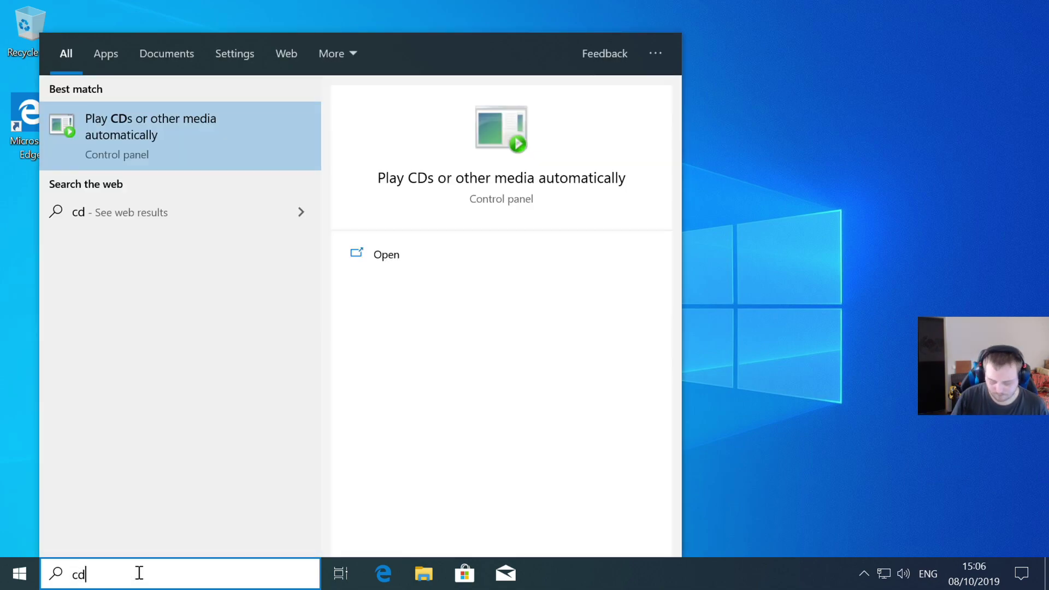
pyautogui.press('BackSpace')
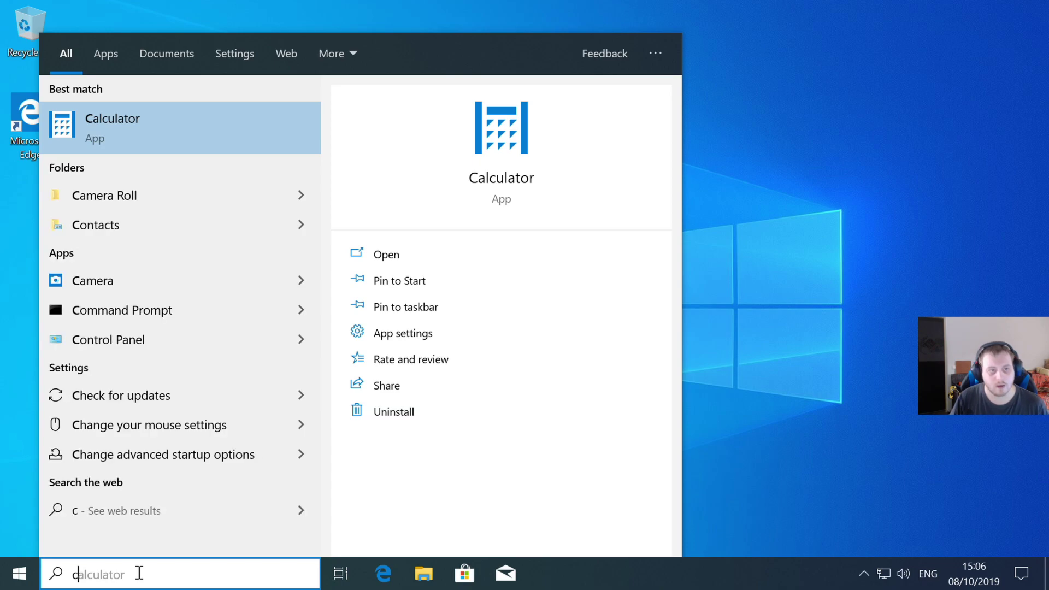
pyautogui.rightClick(150, 334)
pyautogui.click(208, 376)
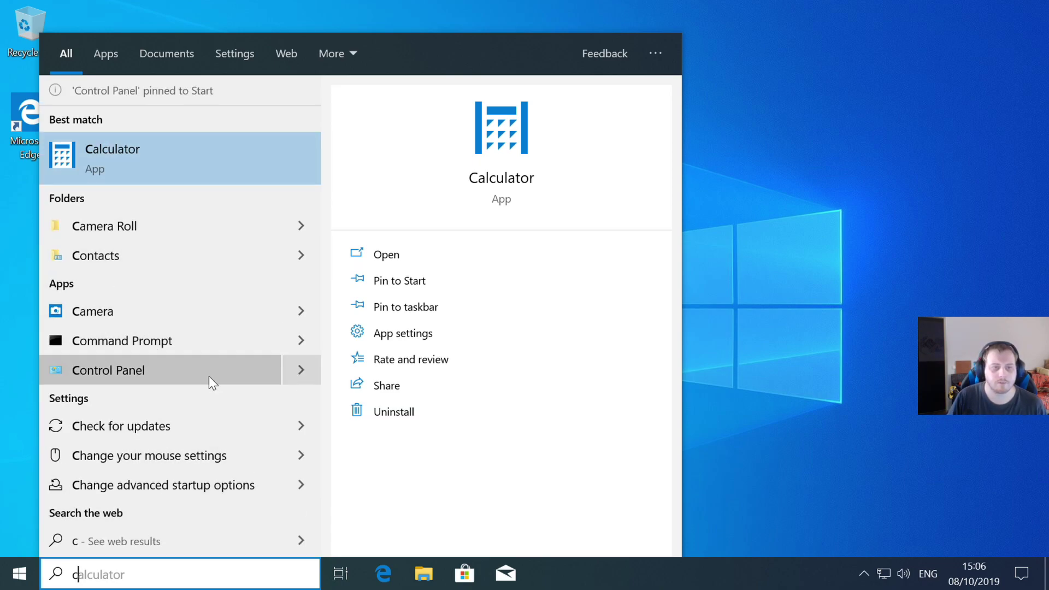
pyautogui.click(765, 211)
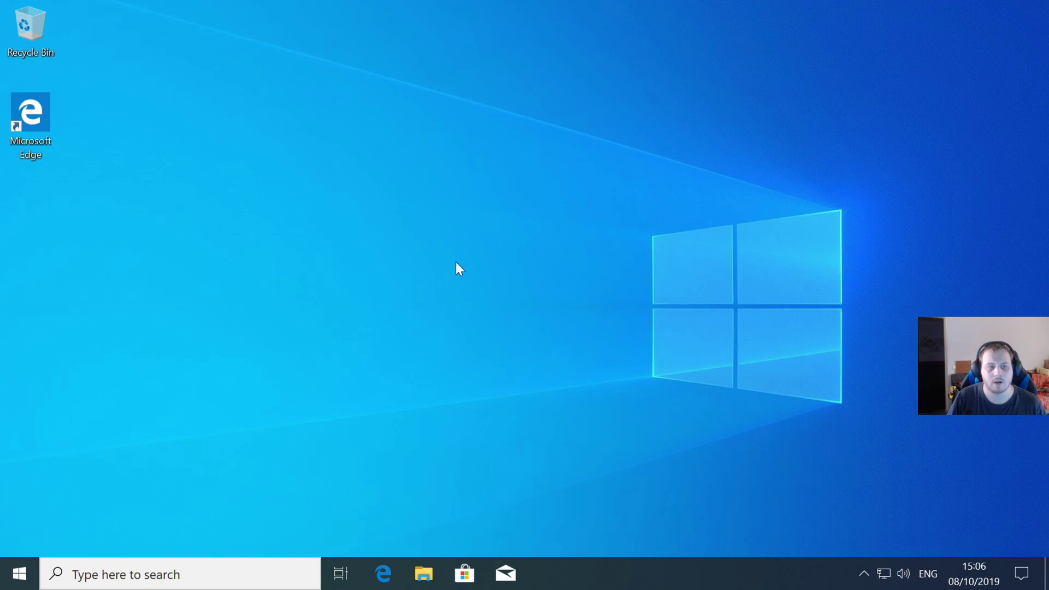
# - Open Control Panel from Start, view it by Large icons, and minimize it
pyautogui.click(22, 574)
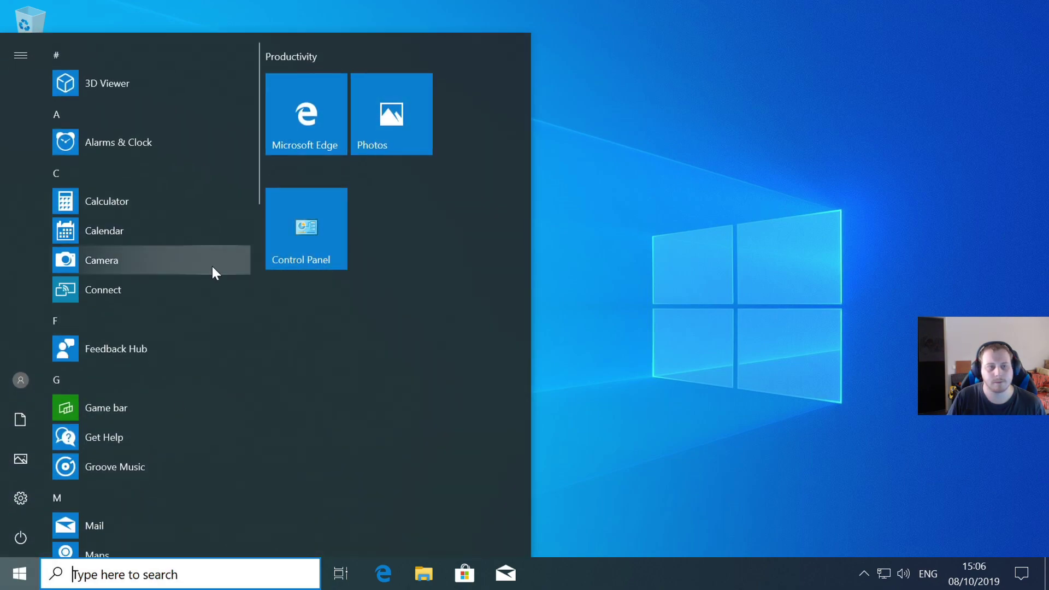
pyautogui.click(307, 216)
pyautogui.click(777, 117)
pyautogui.click(772, 159)
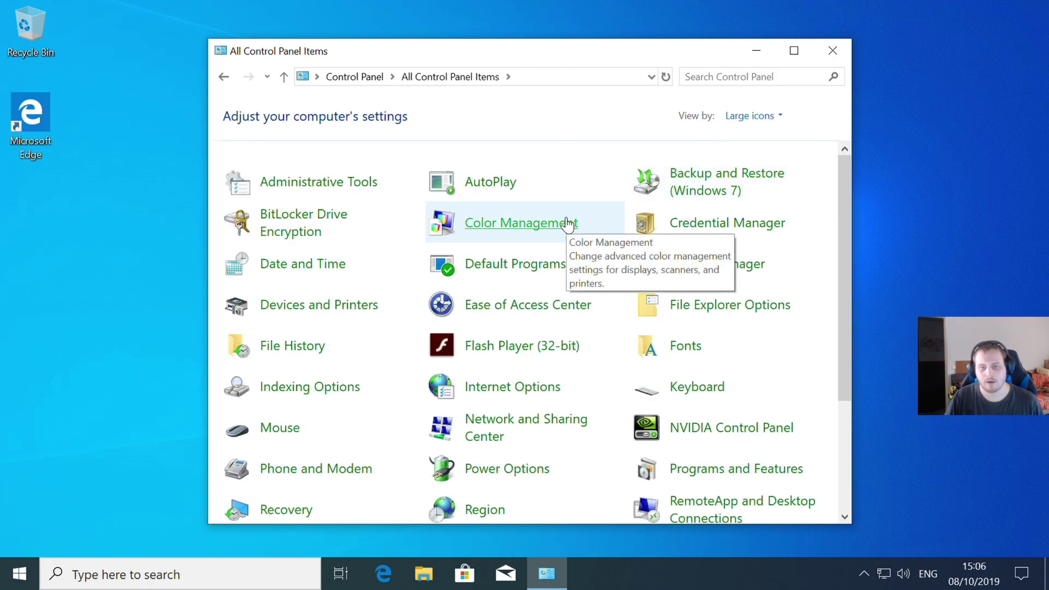
pyautogui.scroll(-3, 563, 224)
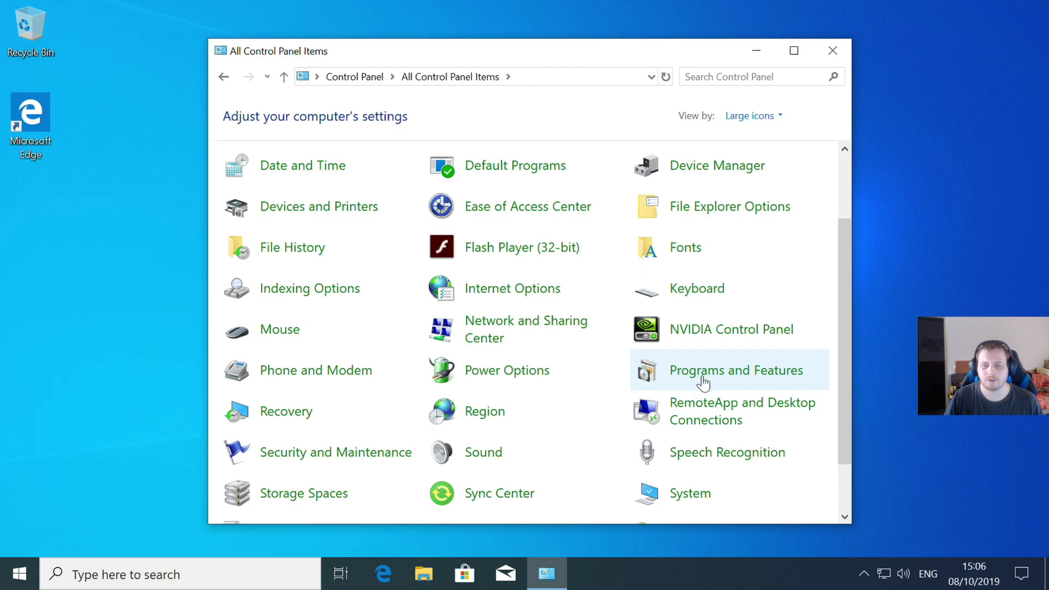
pyautogui.click(756, 51)
pyautogui.rightClick(594, 219)
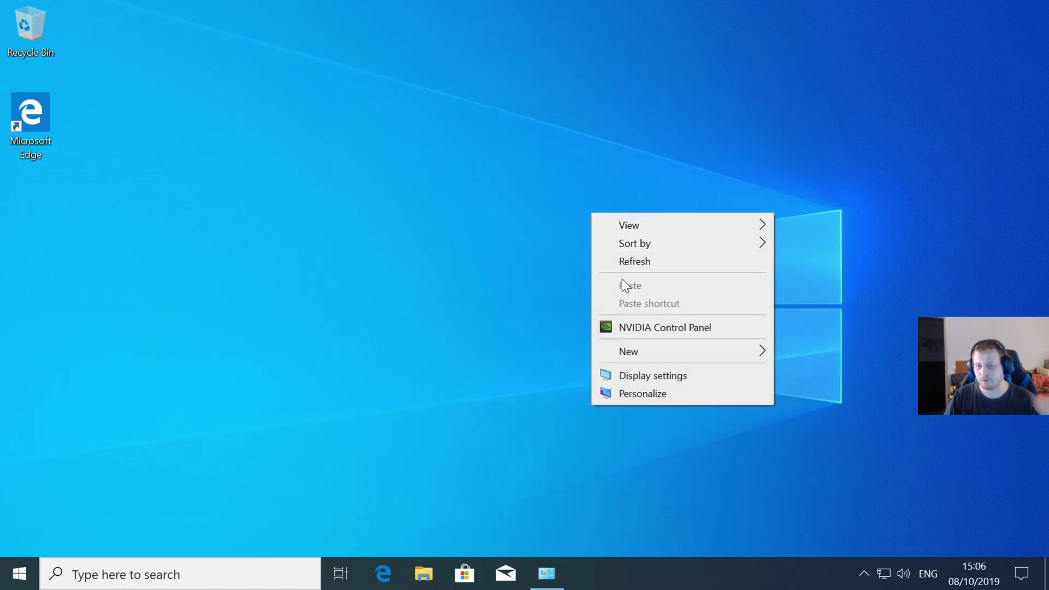
# - Add the Computer and Control Panel icons to the desktop via Desktop icon settings
pyautogui.click(635, 396)
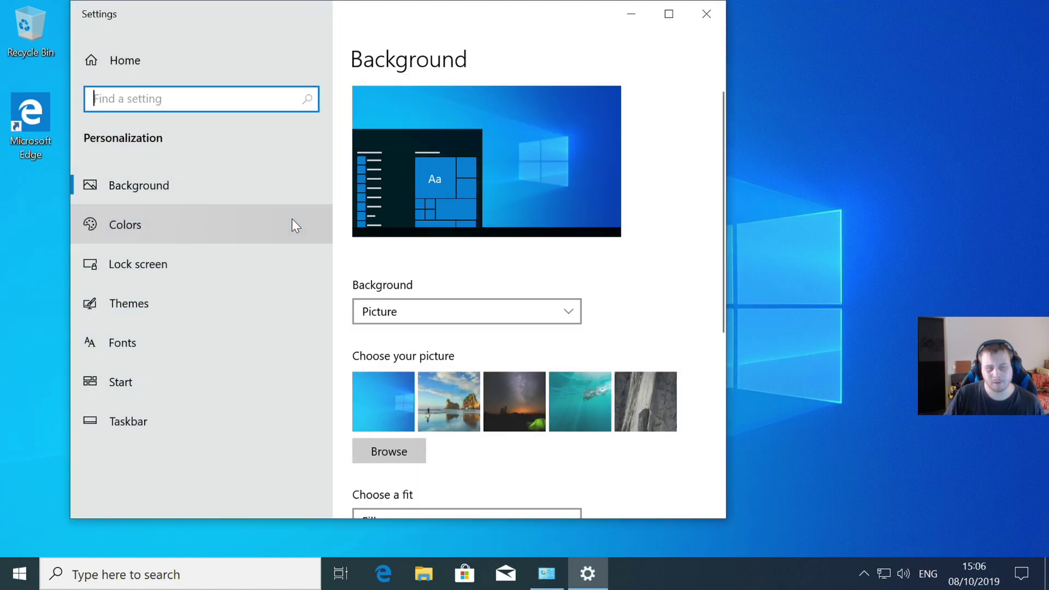
pyautogui.click(111, 302)
pyautogui.scroll(-5, 480, 252)
pyautogui.scroll(-3, 487, 264)
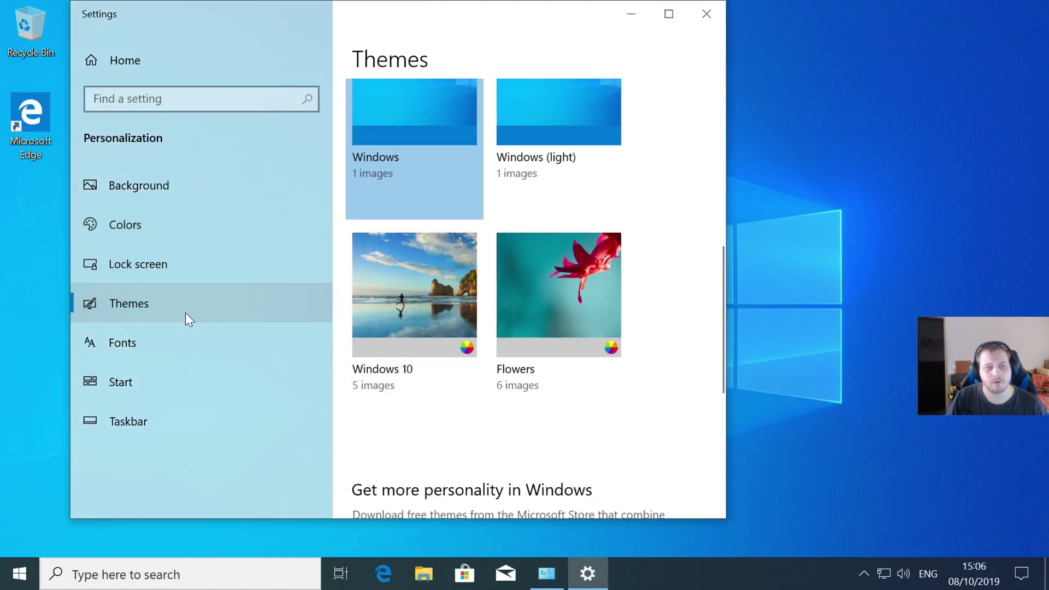
pyautogui.scroll(-6, 508, 285)
pyautogui.click(412, 225)
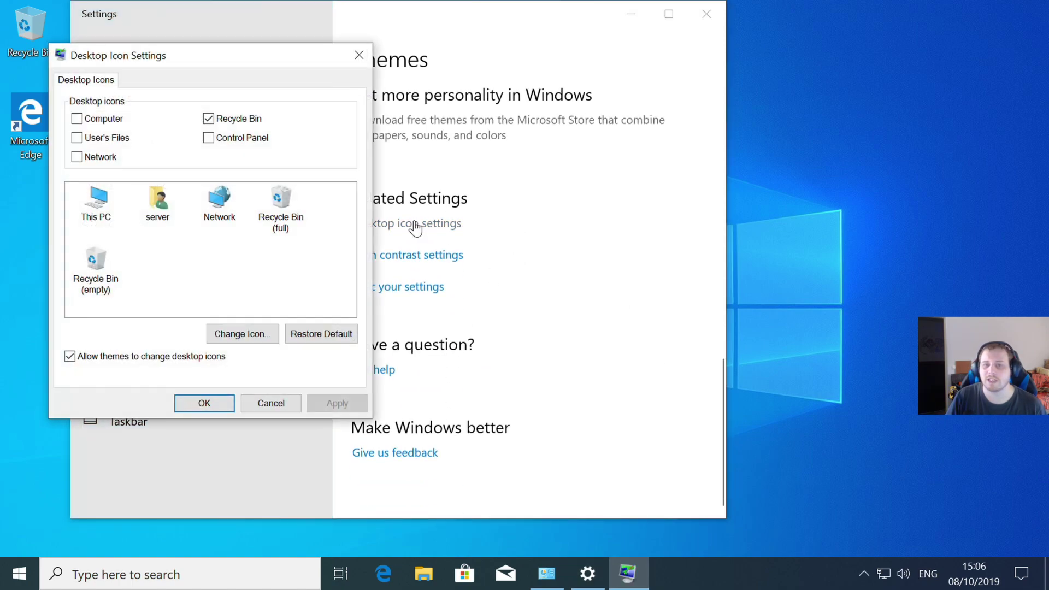
pyautogui.click(78, 118)
pyautogui.click(209, 138)
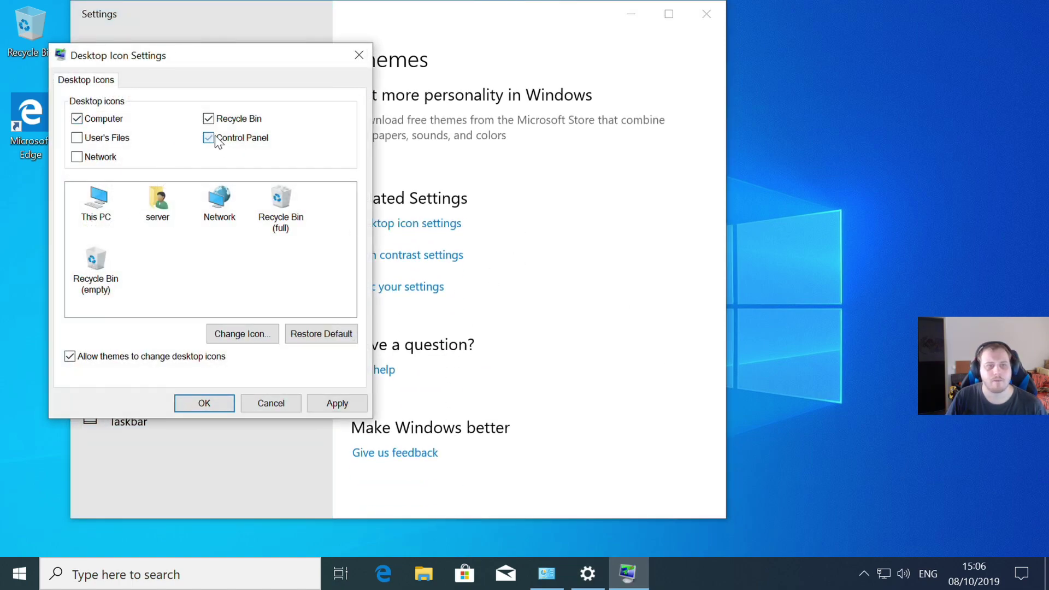
pyautogui.click(328, 405)
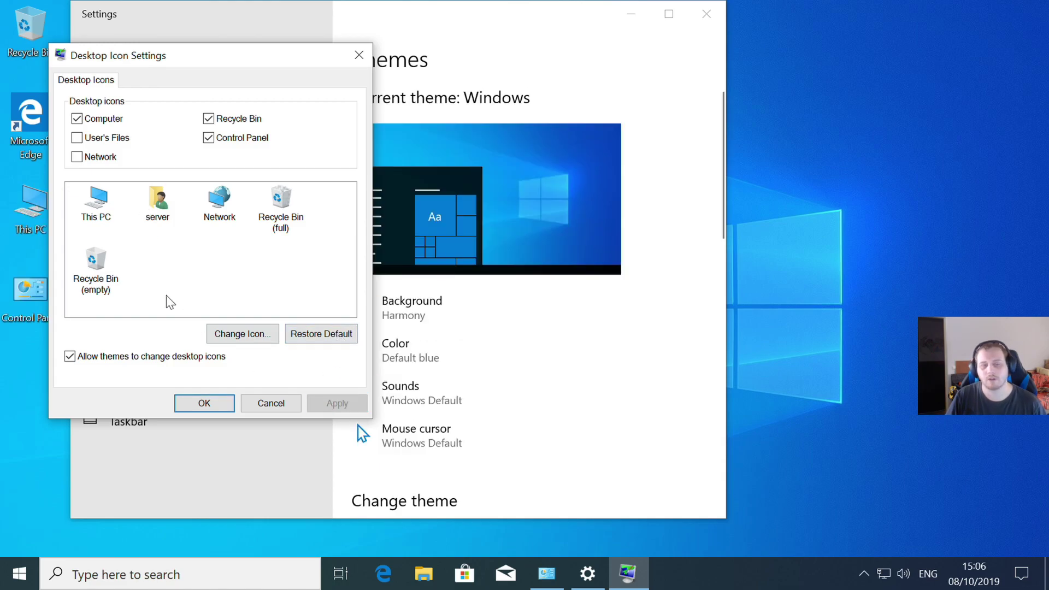
pyautogui.click(204, 403)
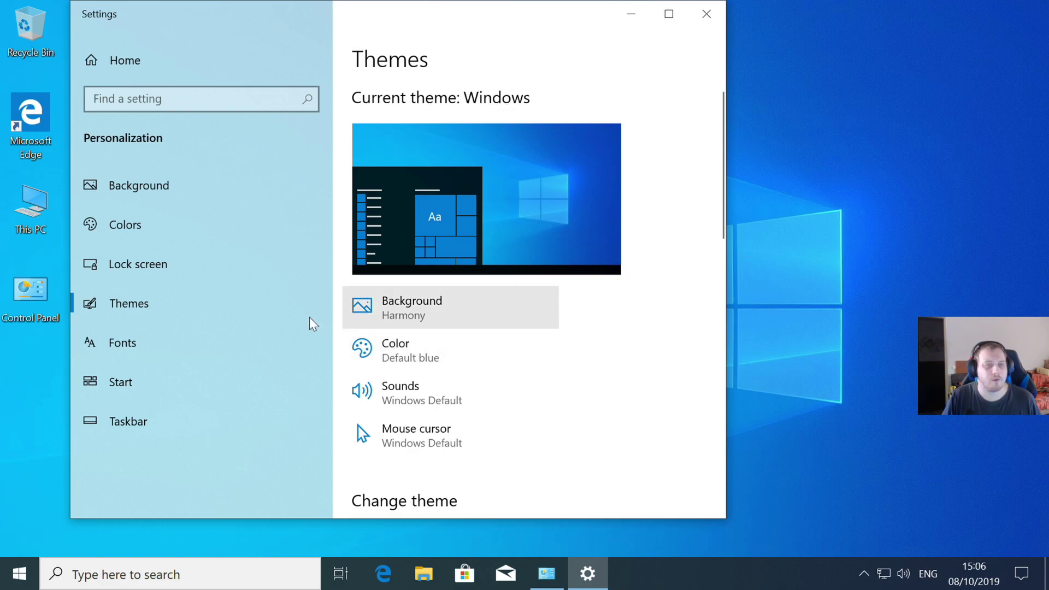
# - Set the app mode to Dark in Colors settings and close Settings
pyautogui.click(157, 194)
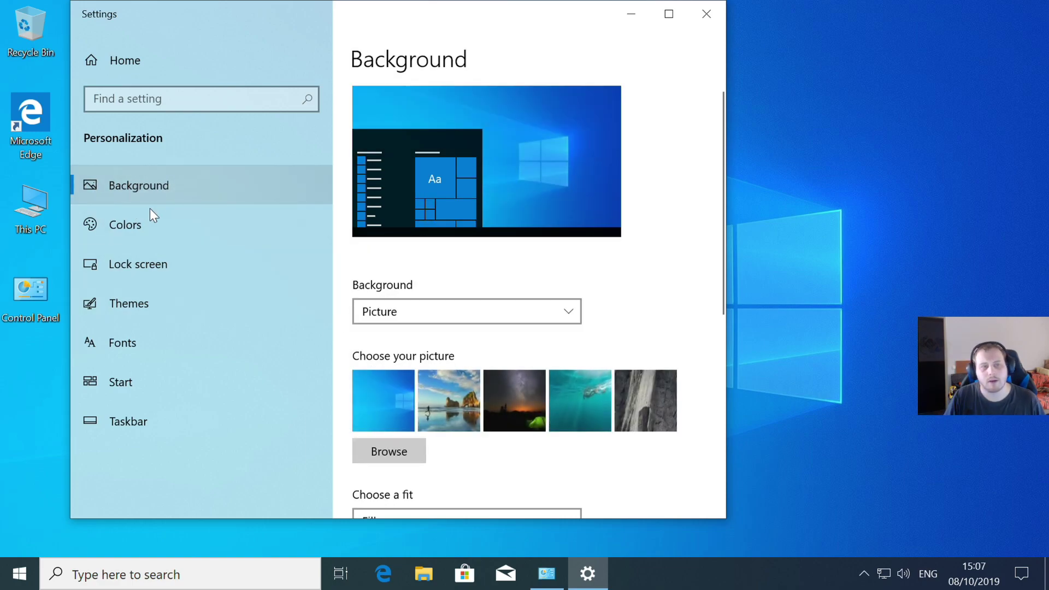
pyautogui.click(178, 227)
pyautogui.scroll(-6, 535, 327)
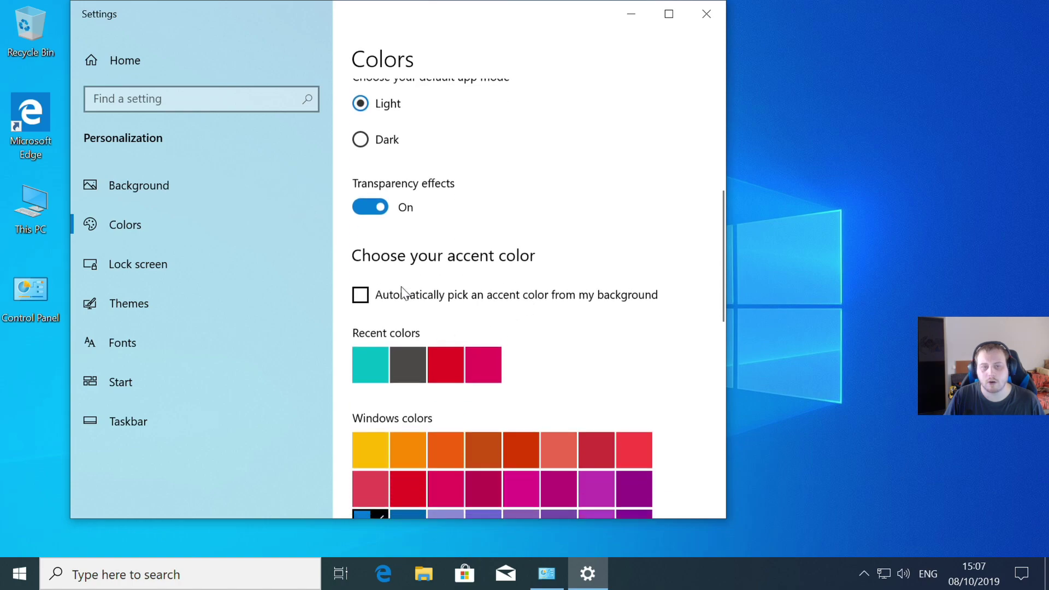
pyautogui.click(360, 139)
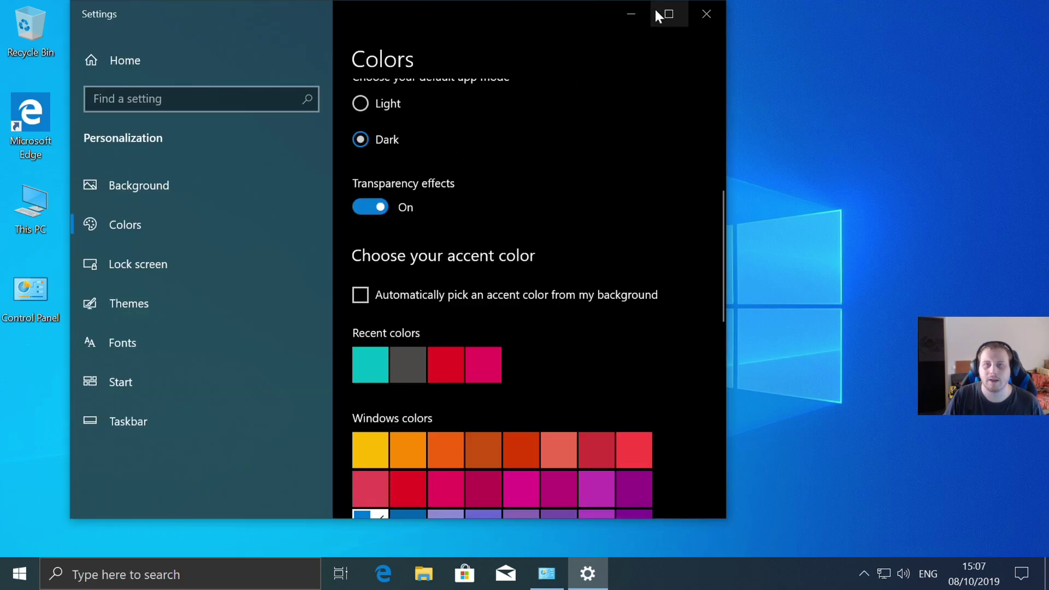
pyautogui.click(706, 20)
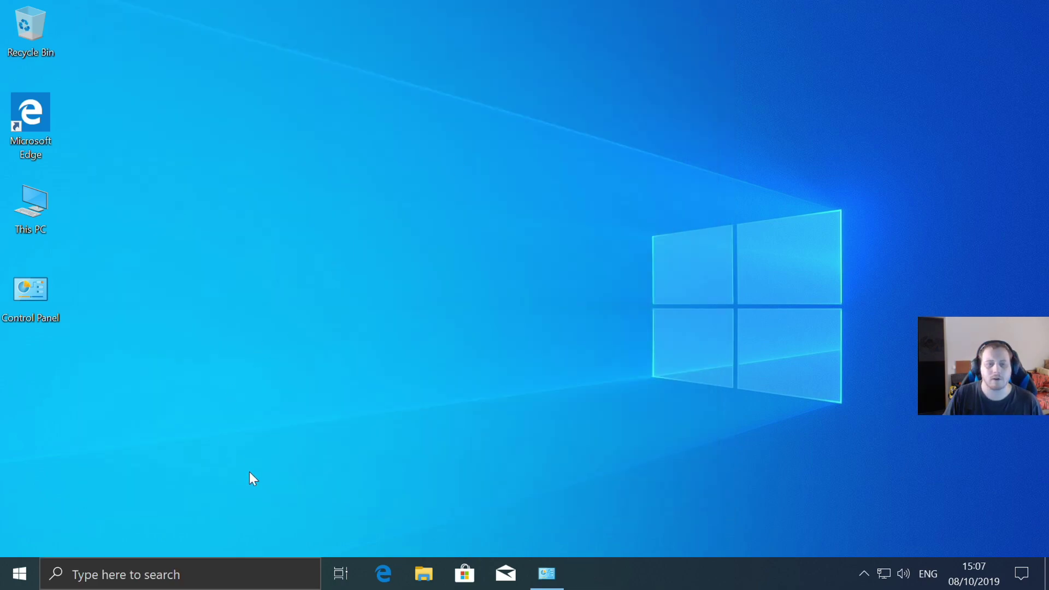
# - Uninstall Microsoft OneDrive from Programs and Features, approving the UAC prompt
pyautogui.click(547, 573)
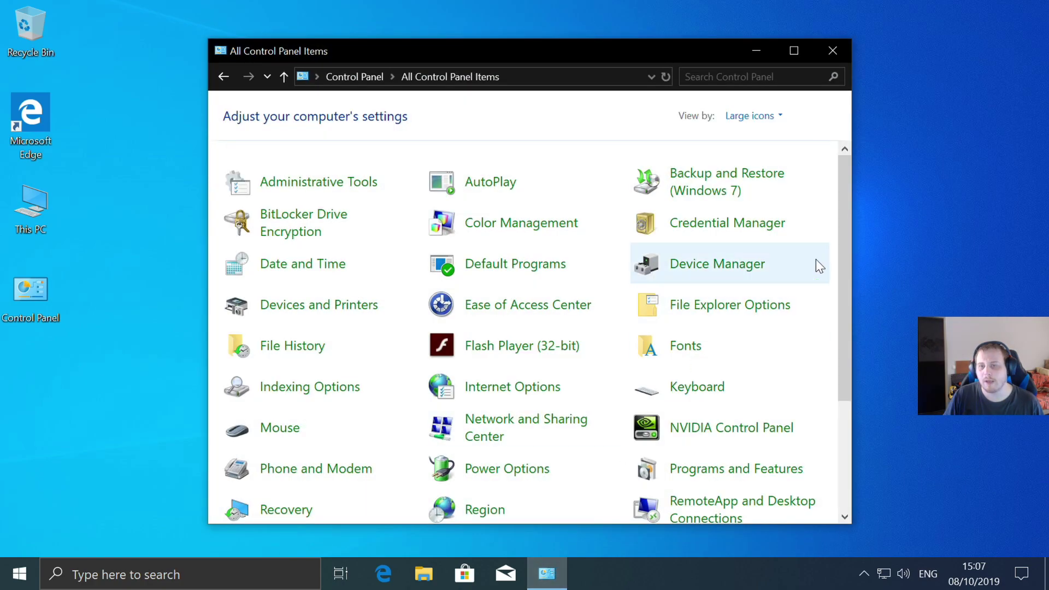
pyautogui.scroll(-2, 744, 289)
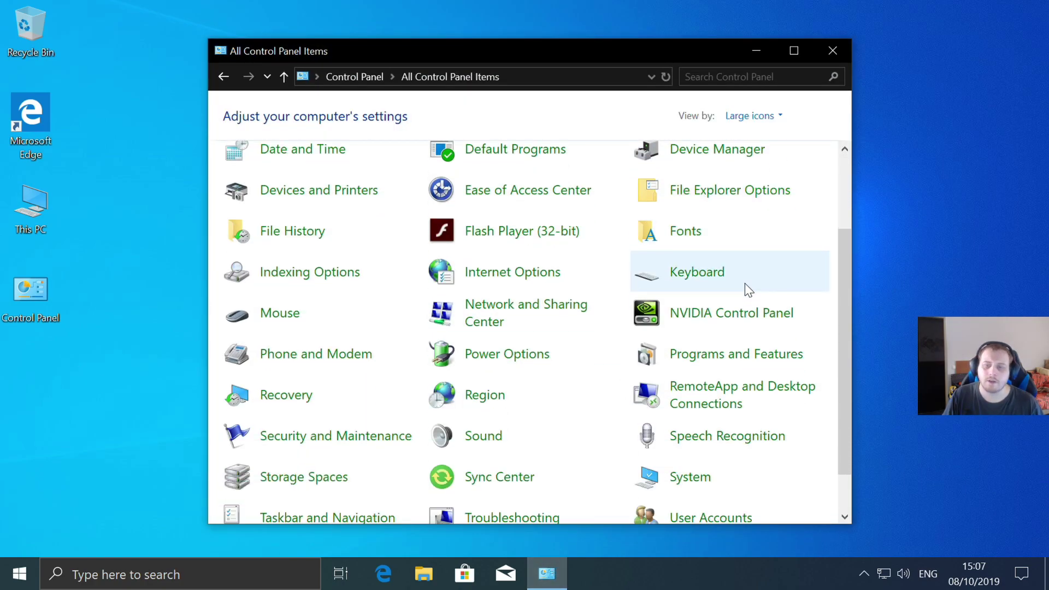
pyautogui.click(730, 365)
pyautogui.click(416, 217)
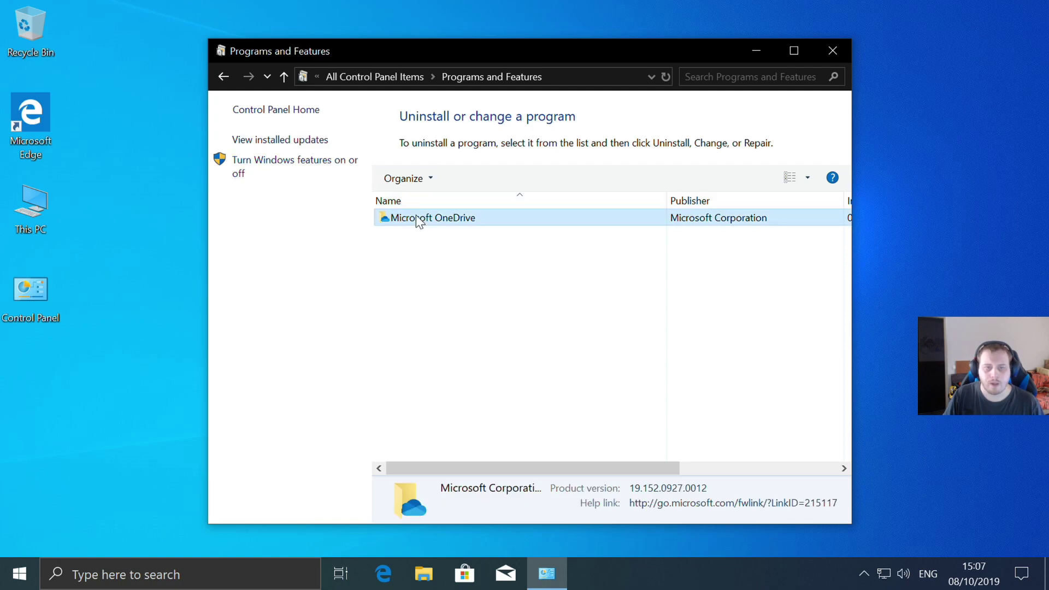
pyautogui.click(464, 179)
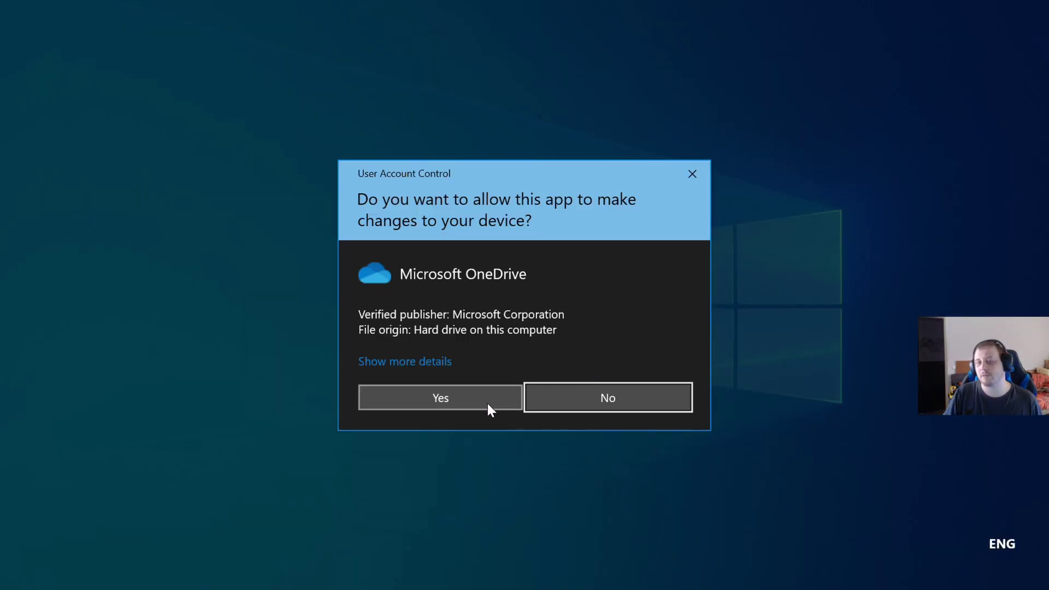
pyautogui.click(488, 404)
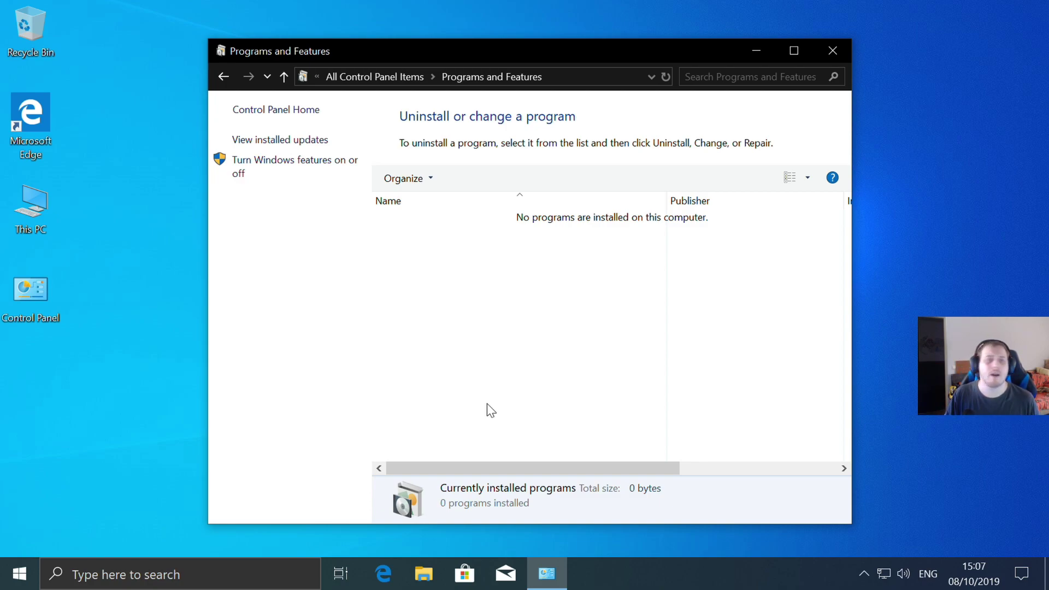
# - Turn on IIS and all Web Management Tools, including IIS 6 Management Console and Scripting Tools
pyautogui.click(284, 161)
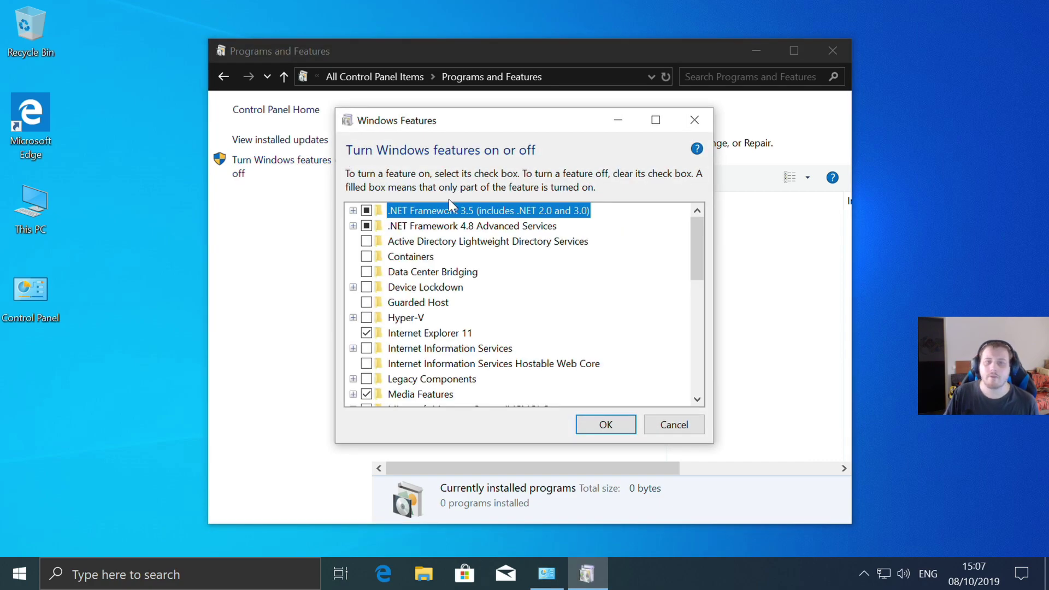
pyautogui.scroll(-1, 372, 284)
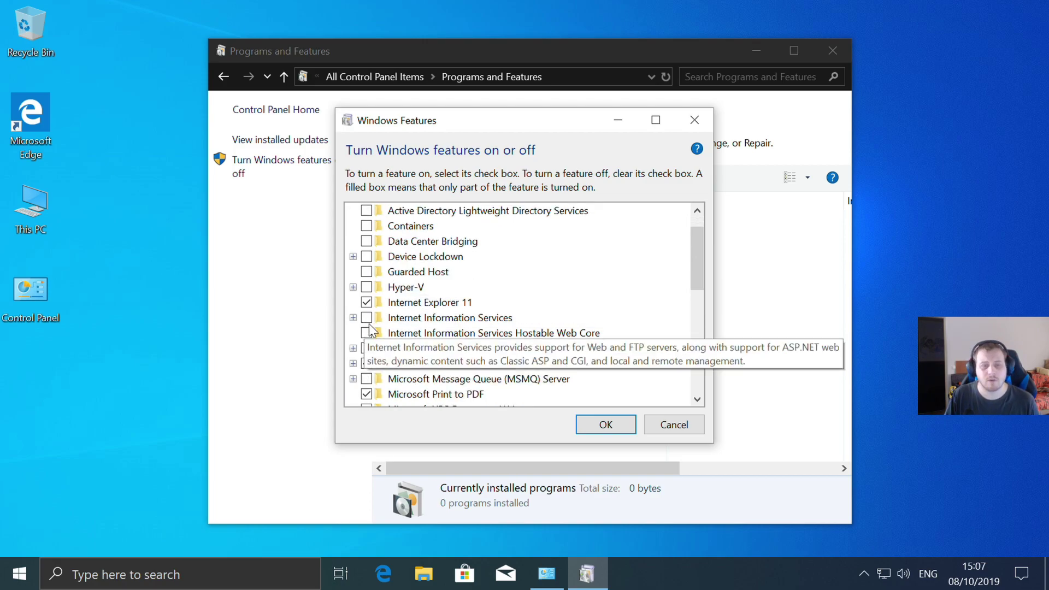
pyautogui.click(366, 318)
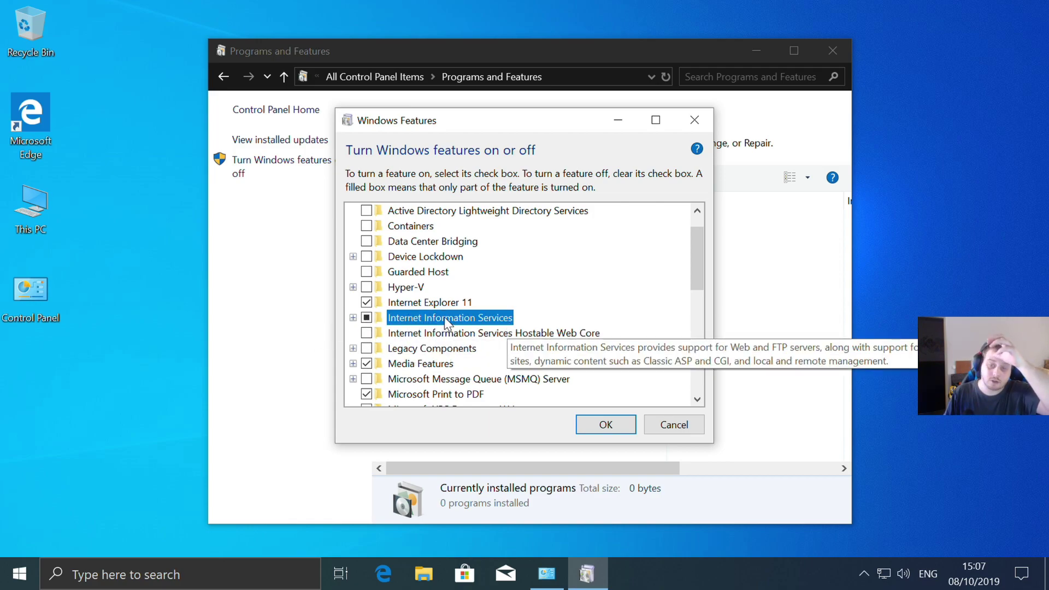
pyautogui.click(353, 318)
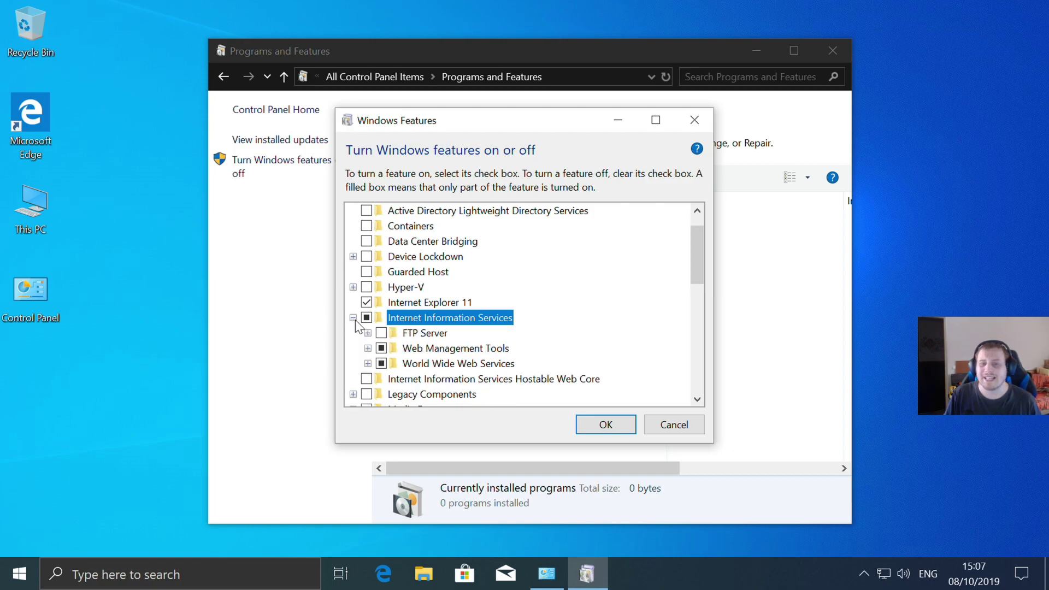
pyautogui.click(367, 348)
pyautogui.click(396, 317)
pyautogui.click(395, 348)
pyautogui.click(395, 363)
pyautogui.click(382, 317)
pyautogui.click(410, 332)
pyautogui.click(411, 348)
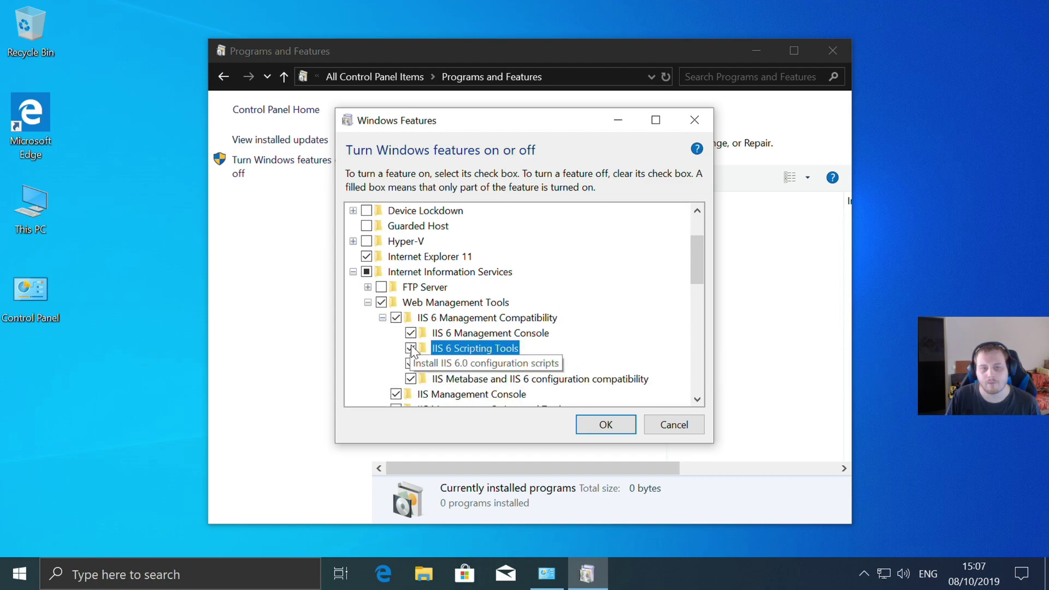
pyautogui.click(383, 318)
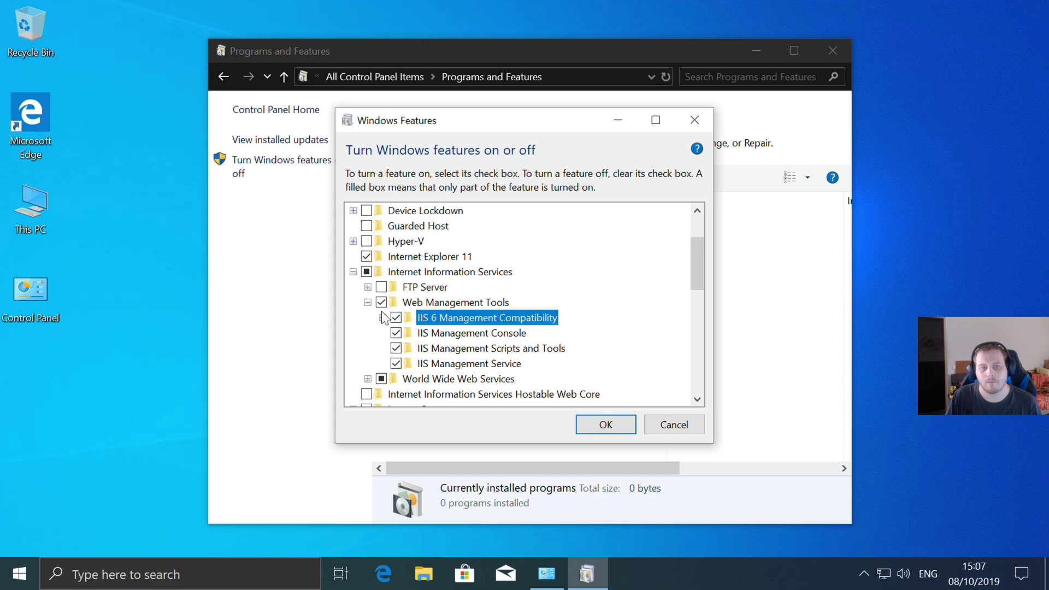
# - Enable all Application Development Features: .NET Extensibility 3.5/4.8, ASP, ASP.NET 3.5/4.8, CGI, SSI, WebSocket
pyautogui.click(368, 379)
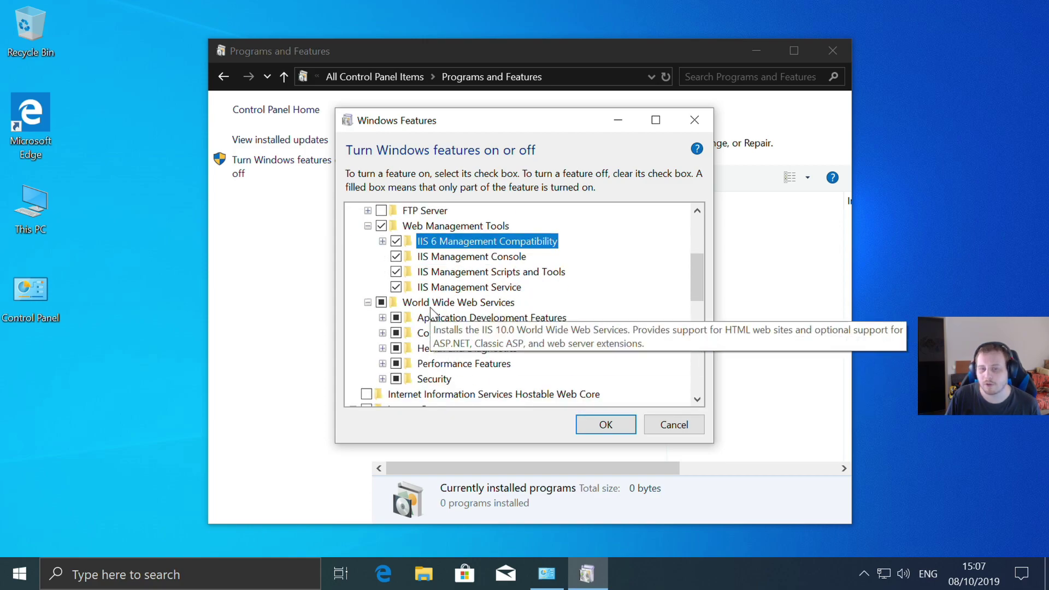
pyautogui.click(383, 287)
pyautogui.click(410, 241)
pyautogui.click(410, 256)
pyautogui.click(410, 287)
pyautogui.click(410, 272)
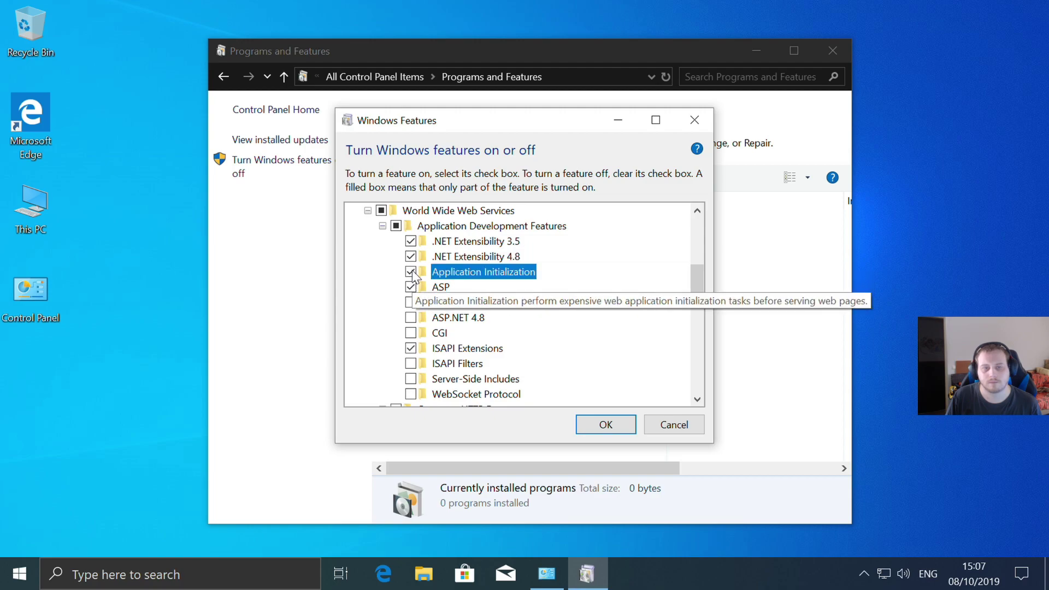
pyautogui.click(410, 302)
pyautogui.click(410, 318)
pyautogui.click(410, 332)
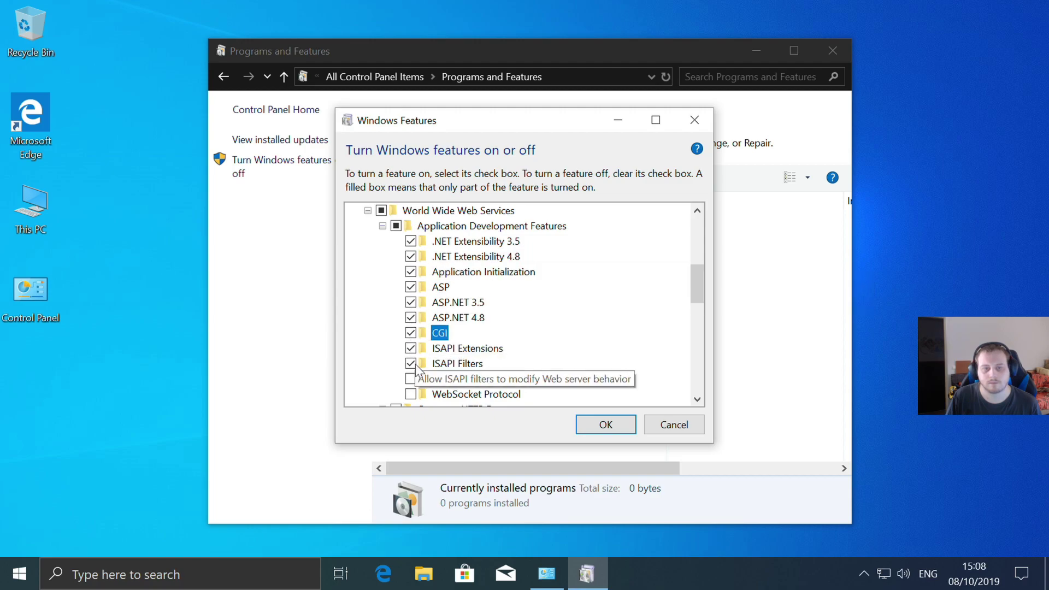
pyautogui.click(411, 379)
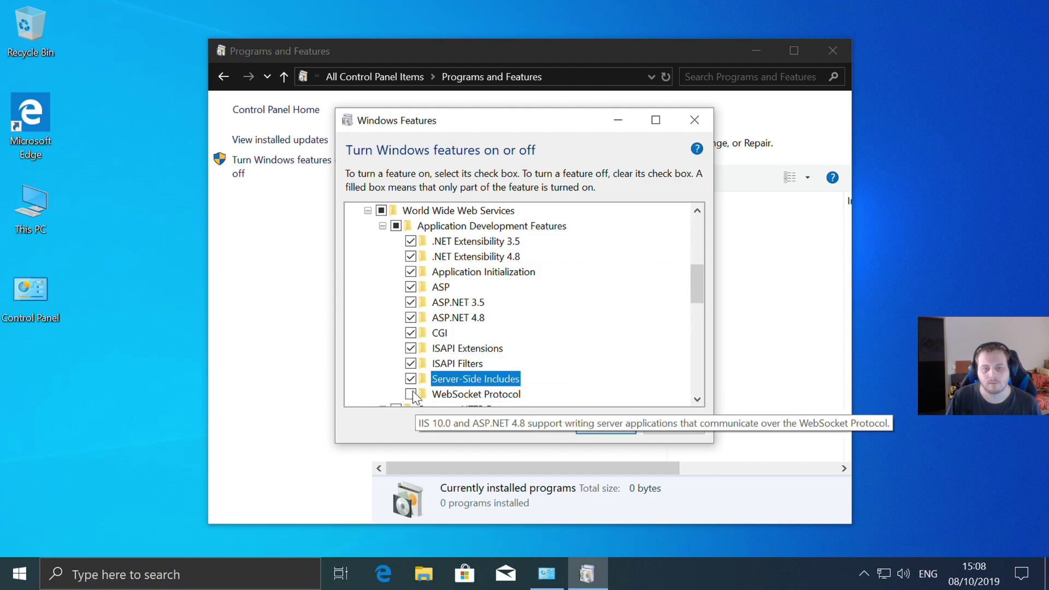
pyautogui.click(411, 393)
pyautogui.click(382, 226)
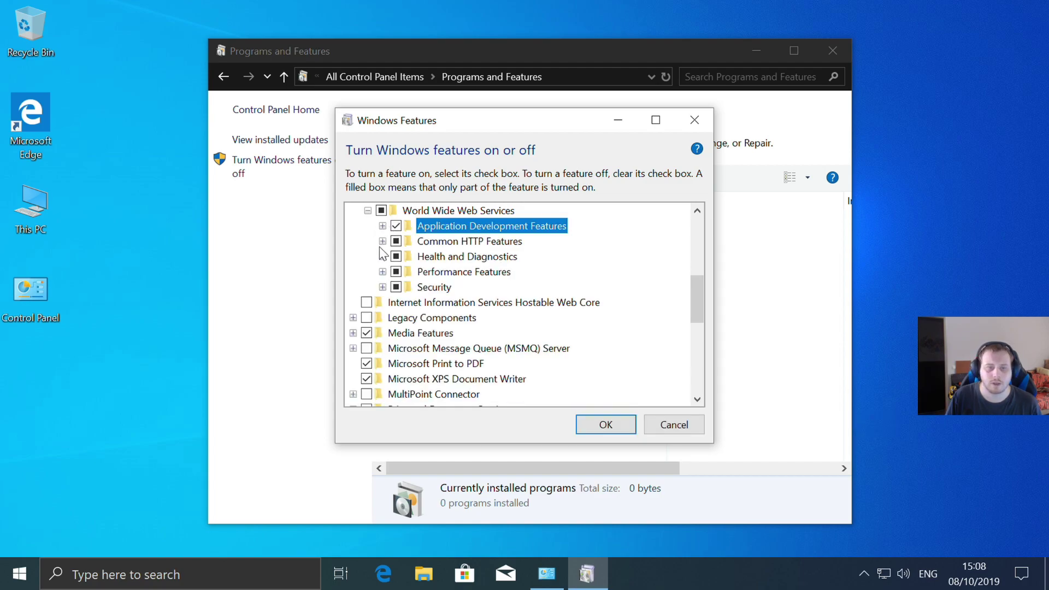
# - Enable HTTP Redirection, WebDAV Publishing, all Health and Diagnostics options and Dynamic Content Compression
pyautogui.click(382, 241)
pyautogui.click(411, 302)
pyautogui.click(411, 333)
pyautogui.click(383, 241)
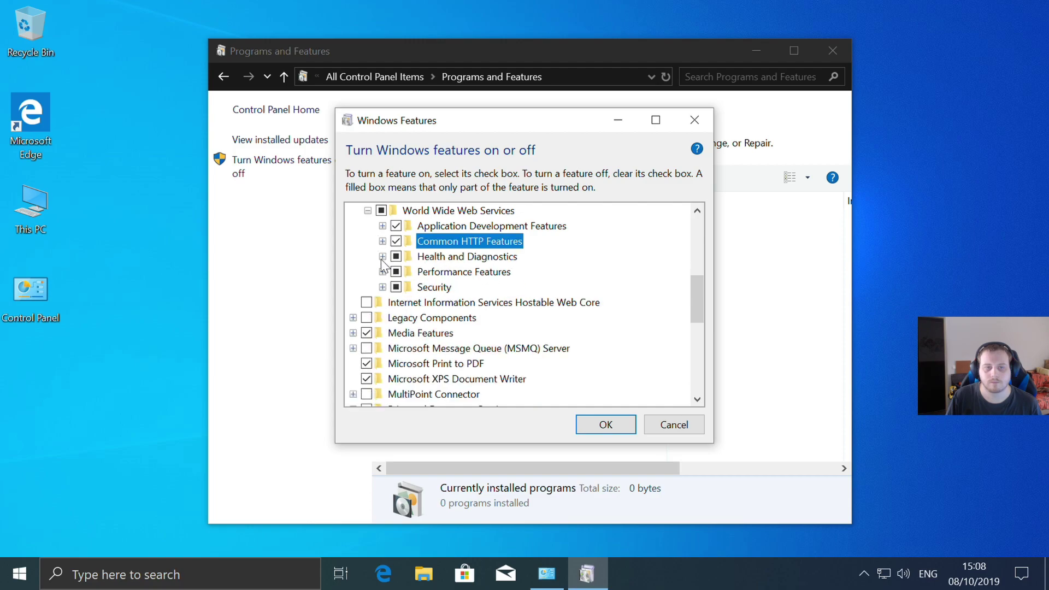
pyautogui.click(382, 256)
pyautogui.click(410, 272)
pyautogui.click(411, 303)
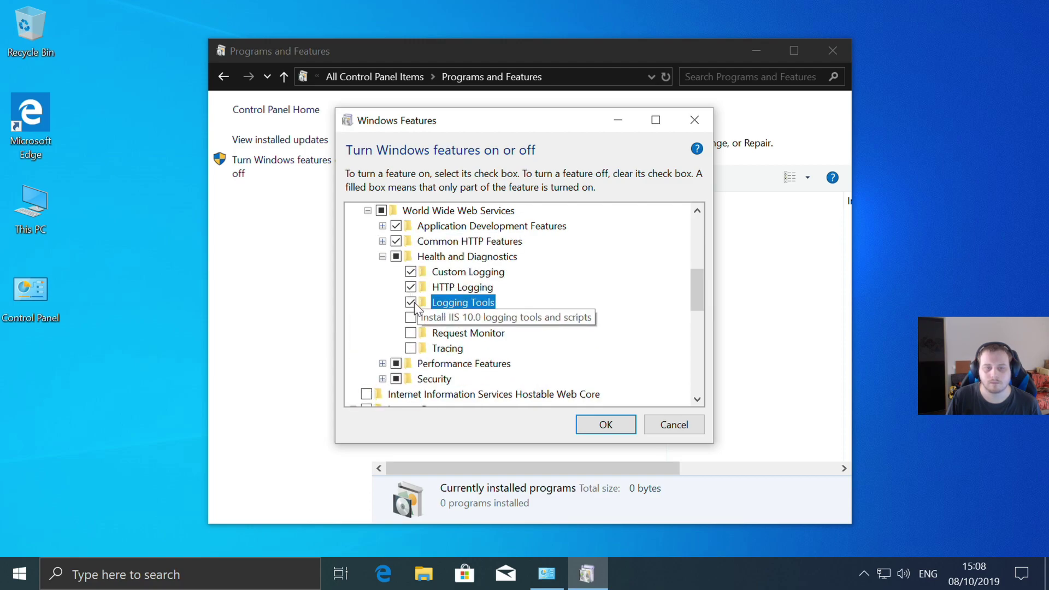
pyautogui.click(410, 317)
pyautogui.click(410, 333)
pyautogui.click(410, 348)
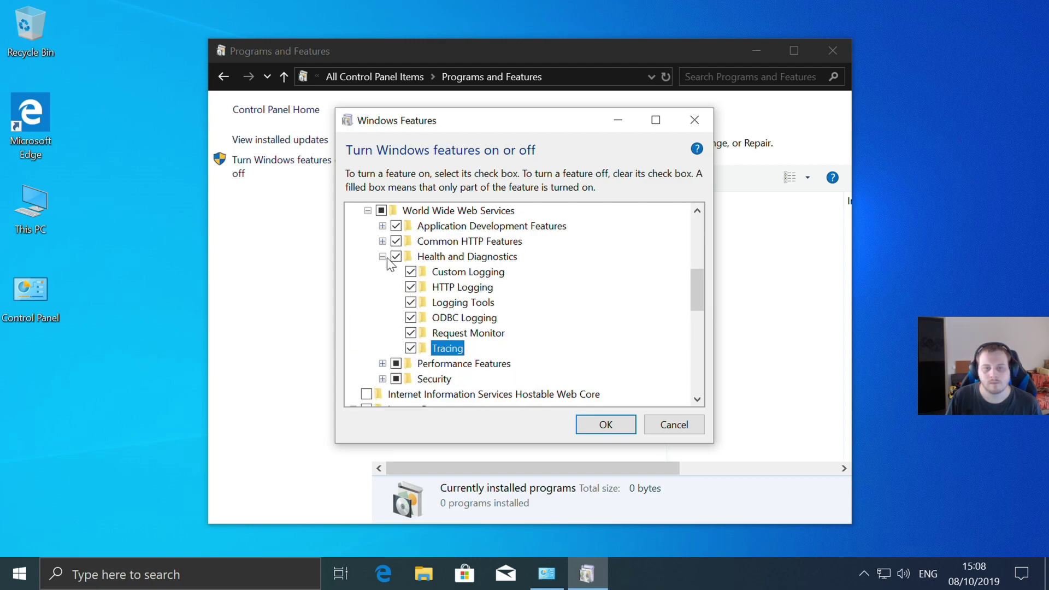
pyautogui.click(382, 256)
pyautogui.click(382, 271)
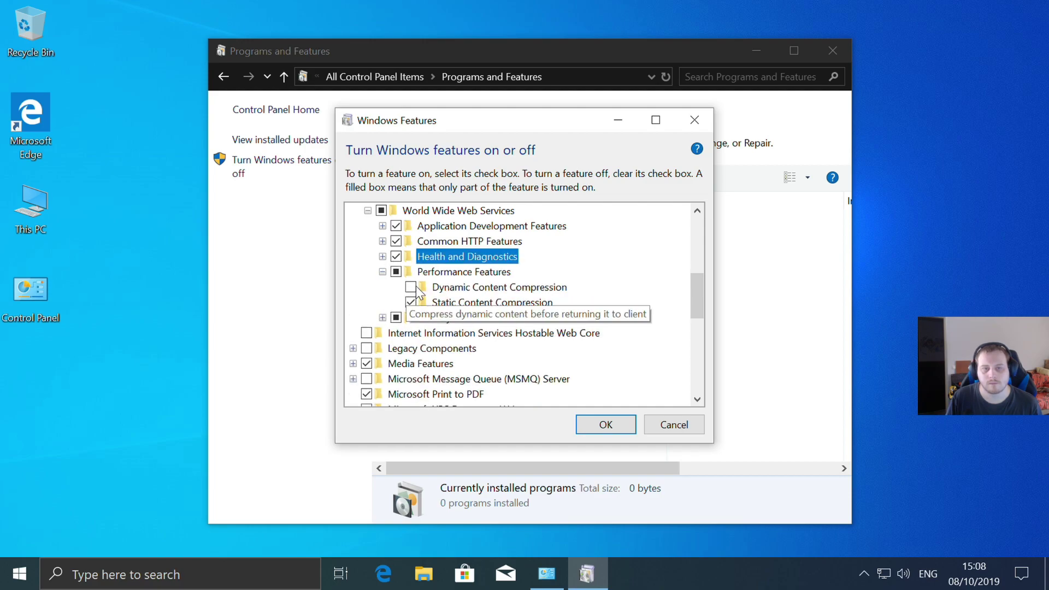
pyautogui.click(411, 287)
pyautogui.click(382, 272)
# - Enable every Security feature, from Basic Authentication through URL Authorization and Windows Authentication
pyautogui.click(382, 287)
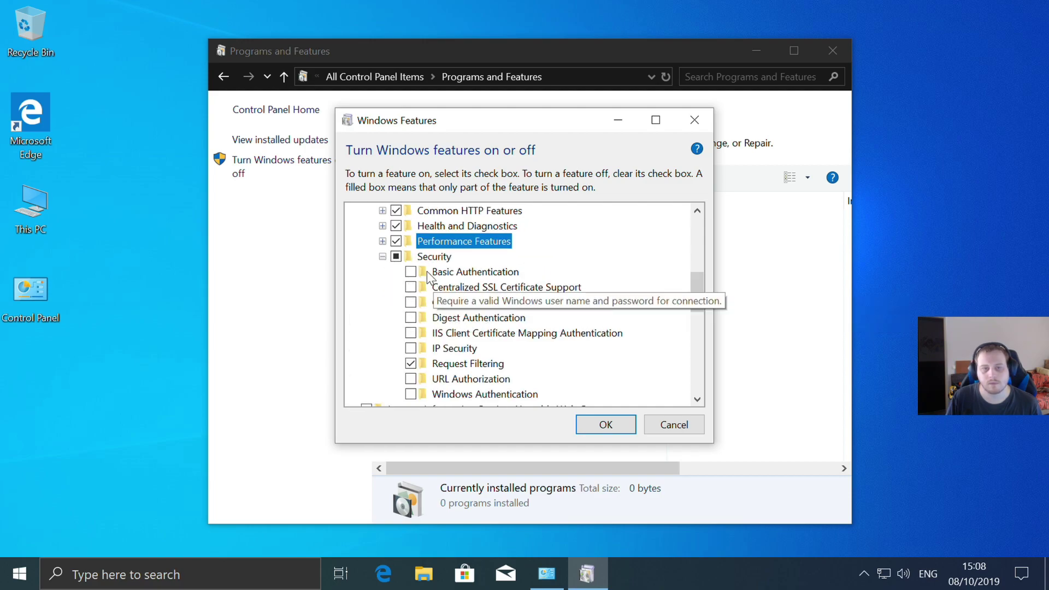
pyautogui.click(410, 271)
pyautogui.click(411, 287)
pyautogui.click(410, 302)
pyautogui.click(410, 317)
pyautogui.click(410, 333)
pyautogui.click(411, 348)
pyautogui.scroll(-1, 410, 348)
pyautogui.click(419, 348)
pyautogui.click(410, 333)
pyautogui.click(410, 348)
pyautogui.scroll(3, 499, 382)
pyautogui.scroll(1, 514, 303)
pyautogui.click(367, 317)
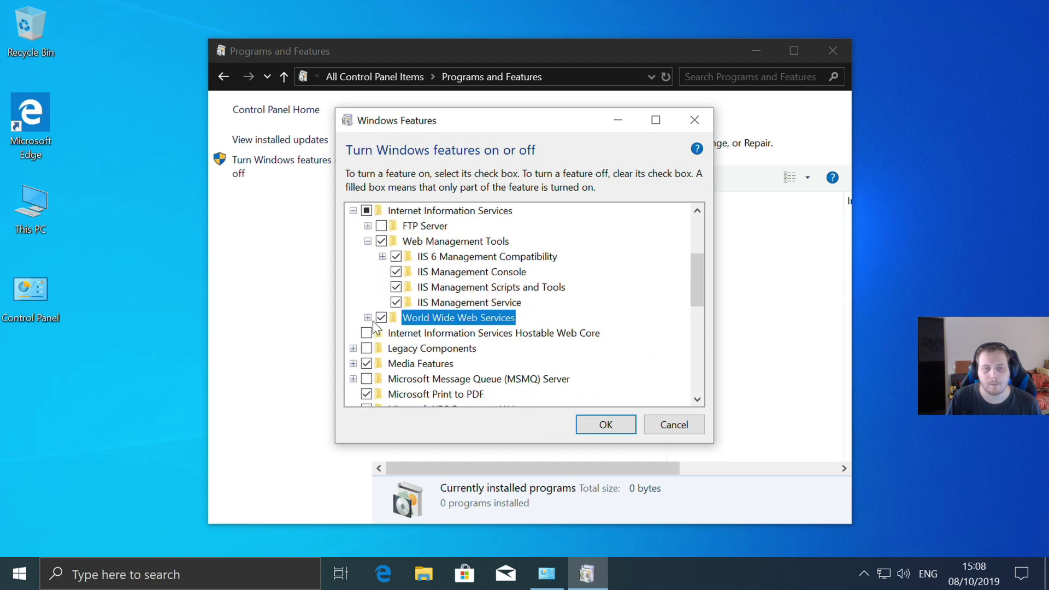
pyautogui.click(368, 241)
pyautogui.scroll(1, 400, 295)
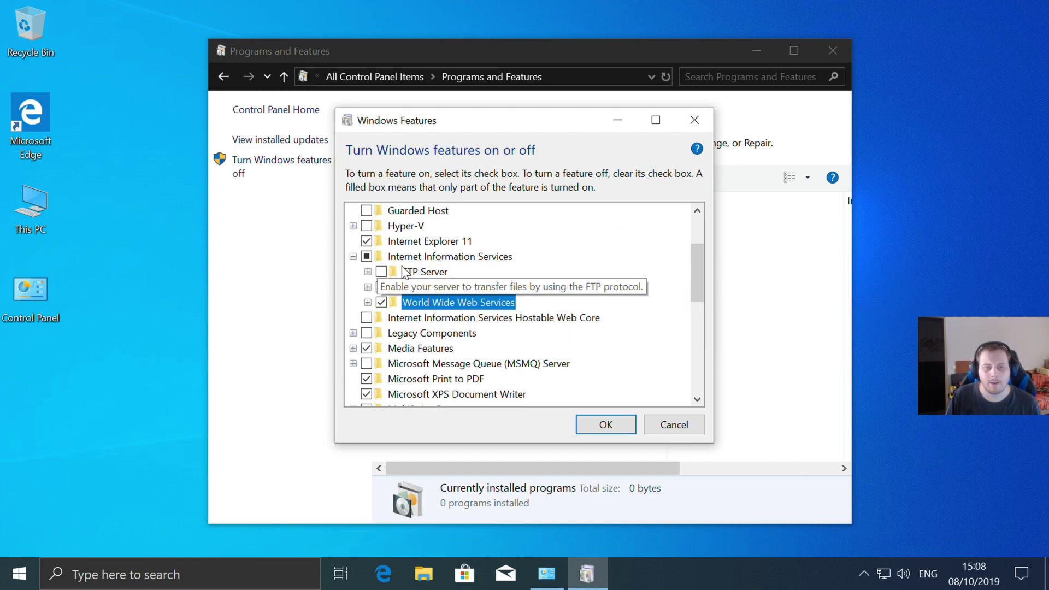
# - Confirm the Windows Features selection with OK to start installing IIS
pyautogui.click(607, 426)
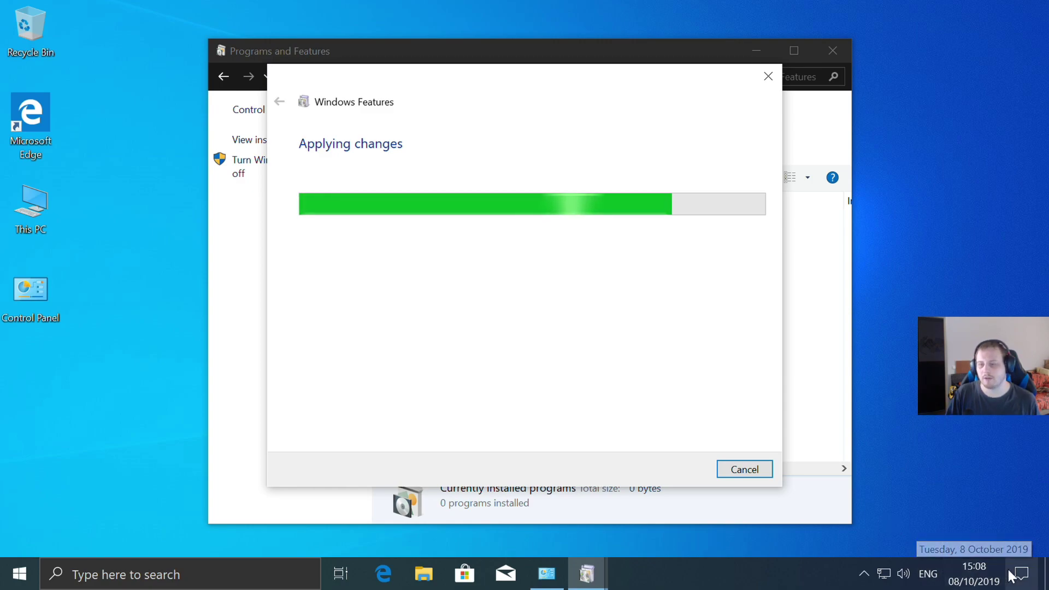
# - Switch the Ethernet network profile from Public to Private, then show the network adapters list
pyautogui.click(885, 573)
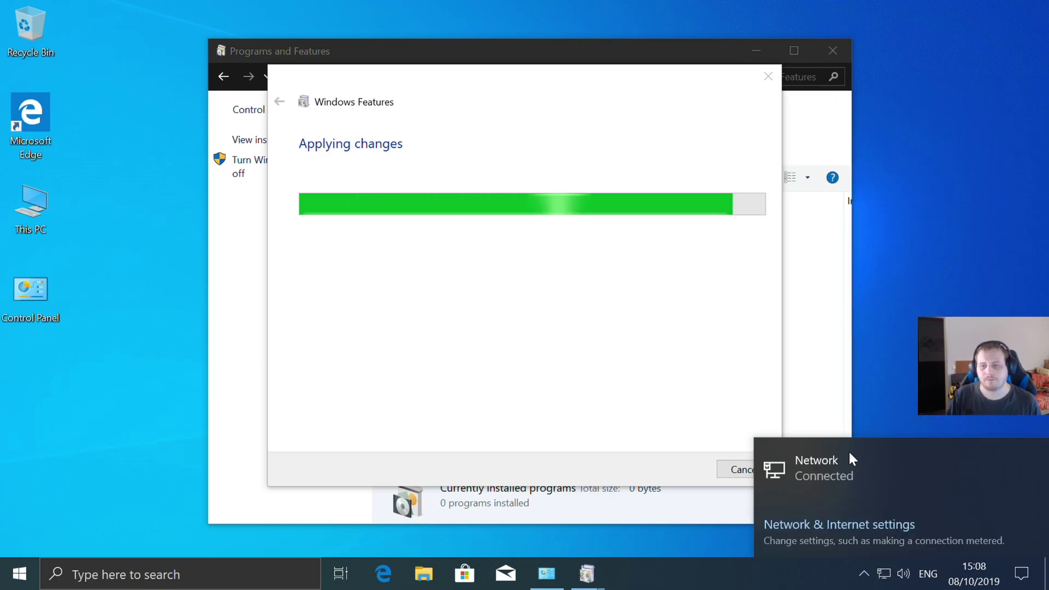
pyautogui.click(822, 523)
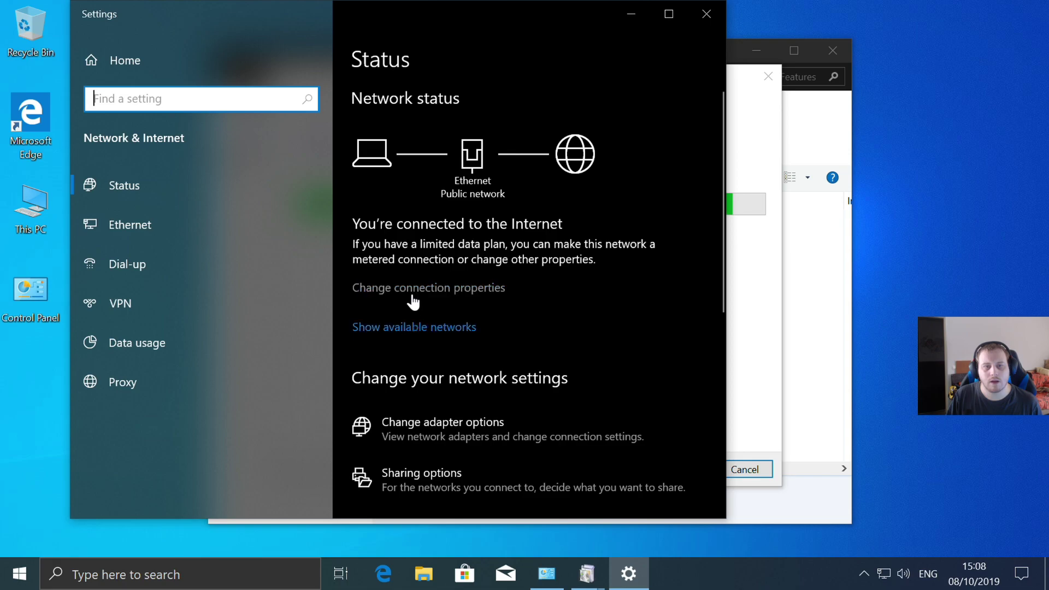
pyautogui.click(409, 329)
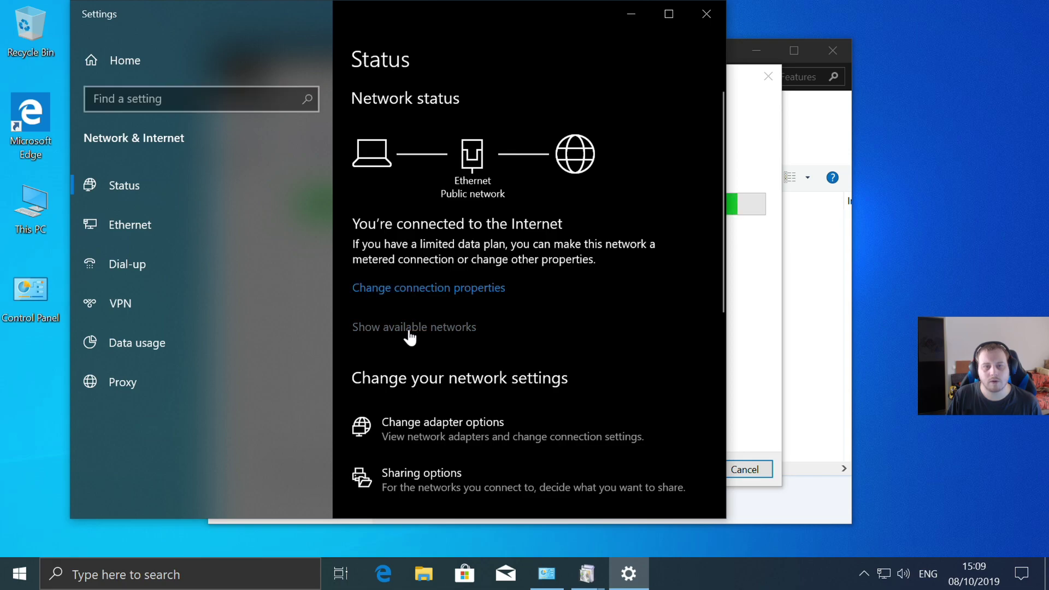
pyautogui.click(417, 287)
pyautogui.click(98, 217)
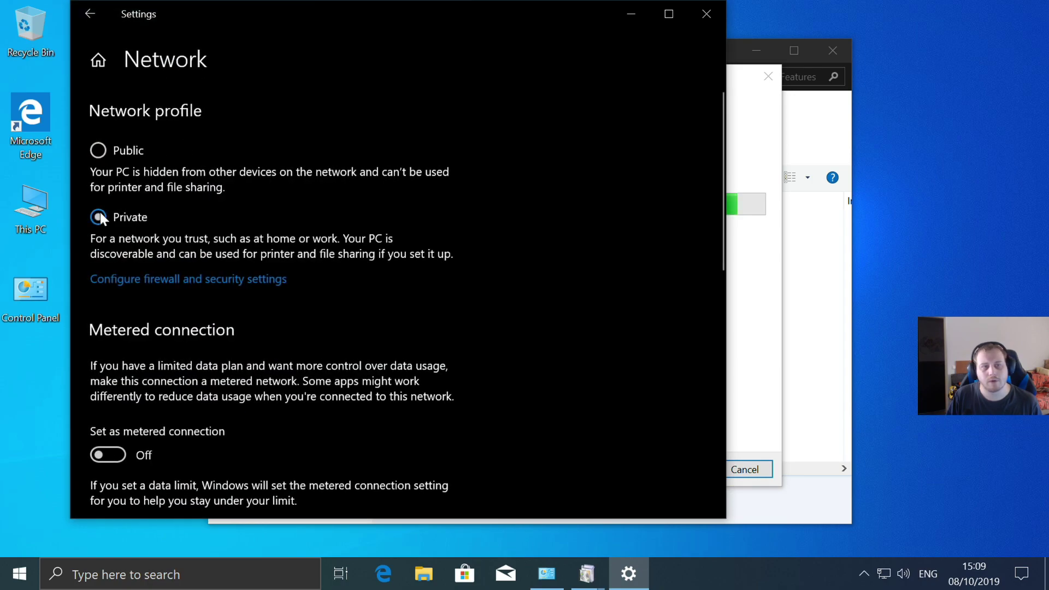
pyautogui.click(90, 17)
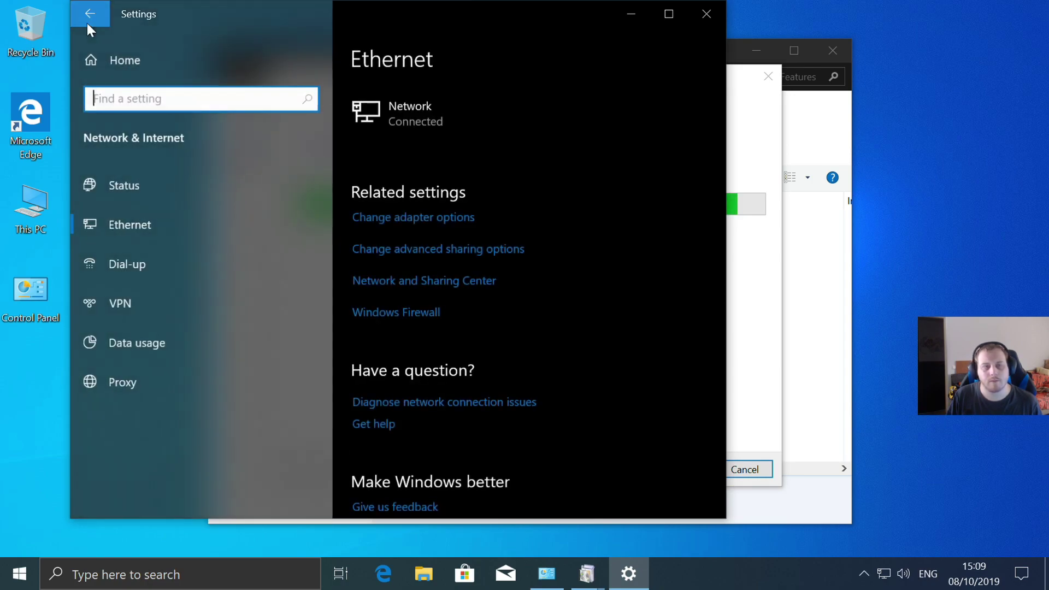
pyautogui.click(434, 218)
# - Disable IPv6 in the Ethernet adapter's properties
pyautogui.rightClick(312, 168)
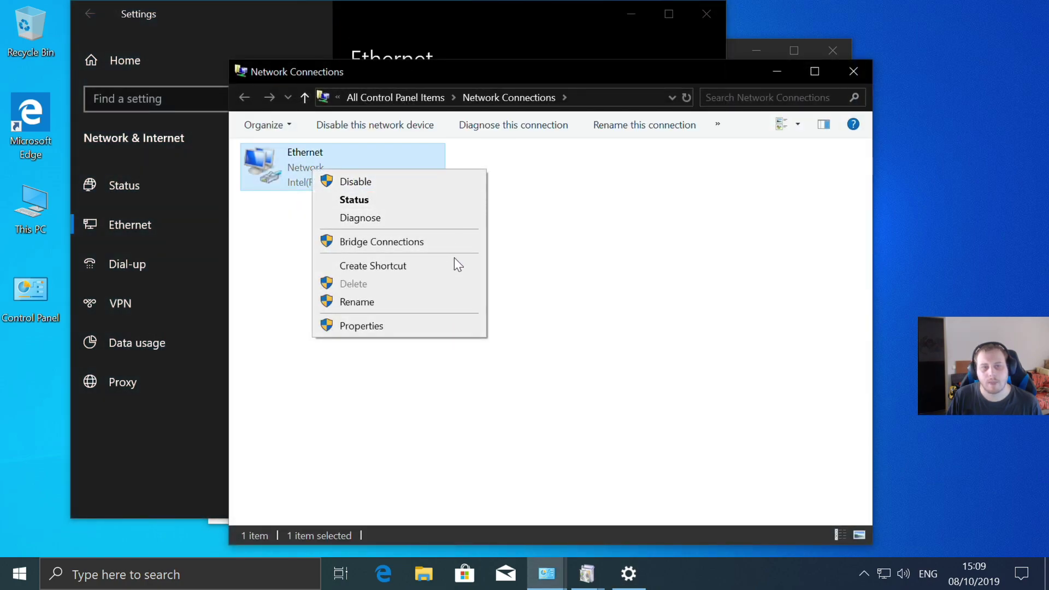
pyautogui.click(384, 326)
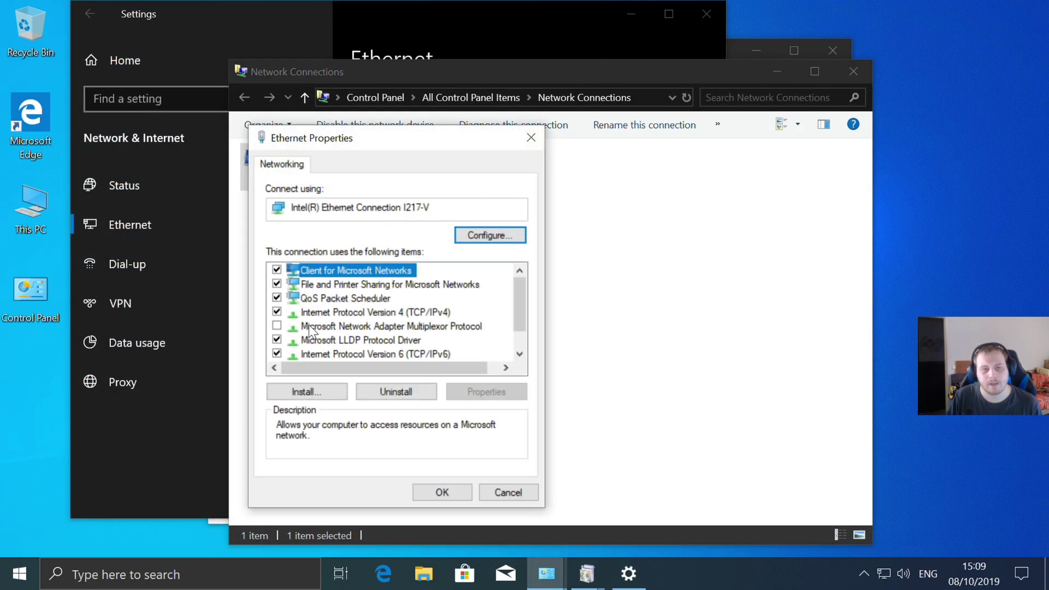
pyautogui.scroll(-1, 311, 326)
pyautogui.click(276, 326)
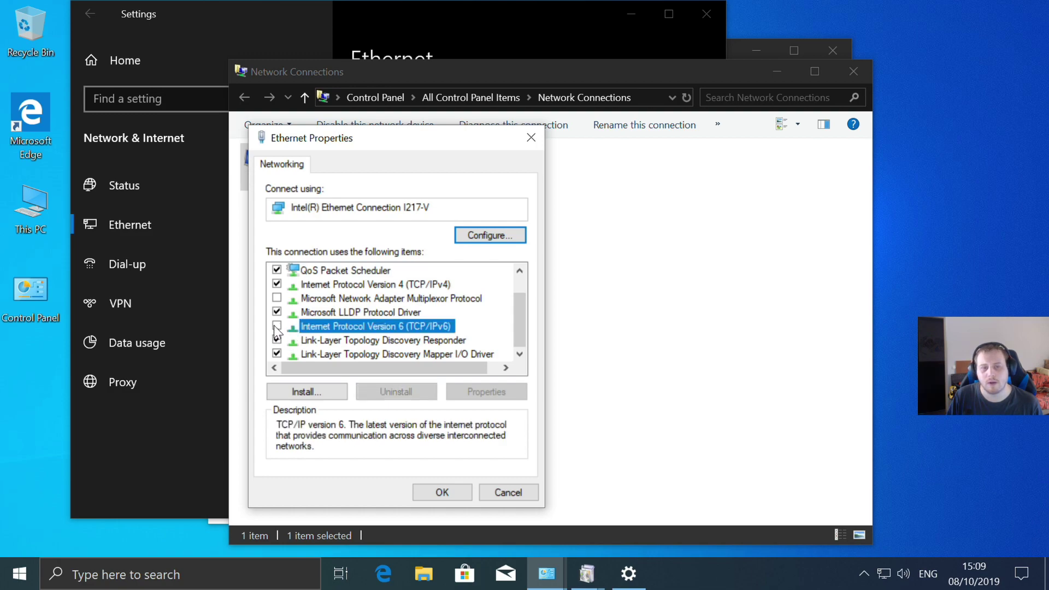
# - Give IPv4 static IP 192.168.2.3, mask 255.255.255.0, gateway/DNS 192.168.2.254, alternate DNS 192.168.2.3
pyautogui.click(376, 287)
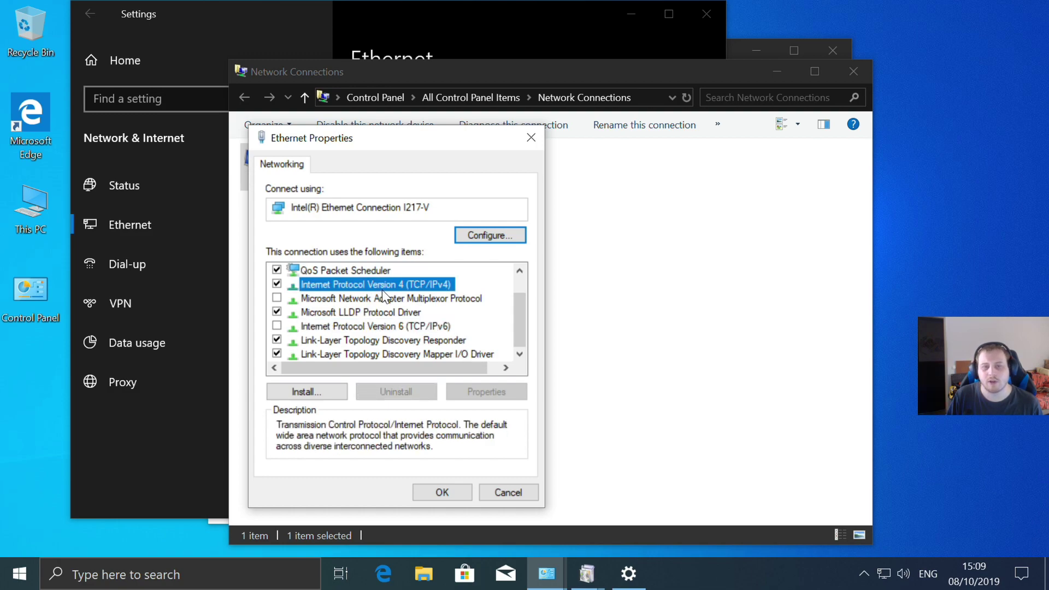
pyautogui.click(486, 391)
pyautogui.click(314, 309)
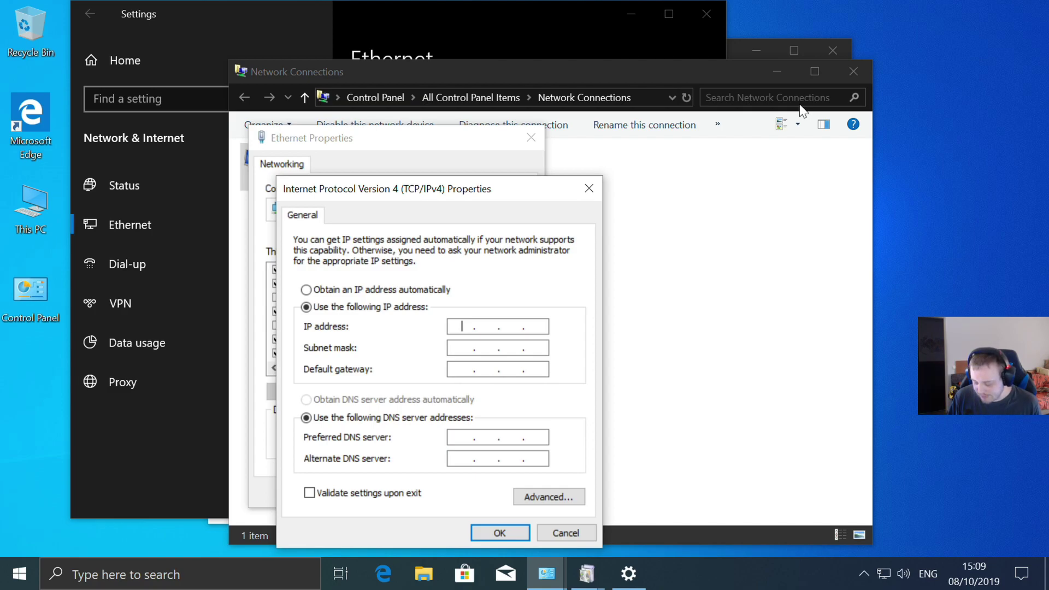
pyautogui.write('19')
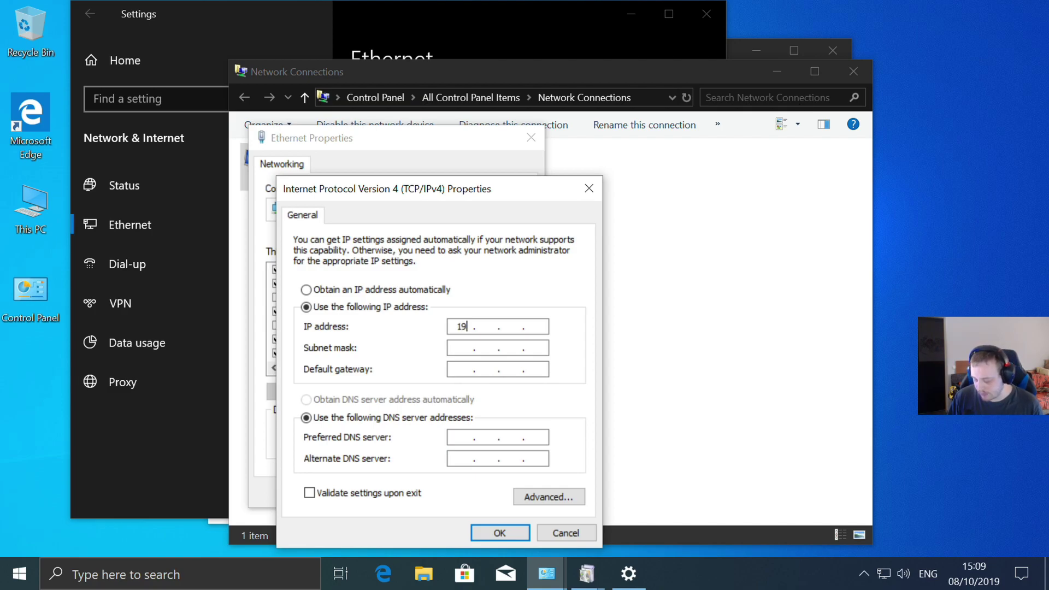
pyautogui.write('2 . ')
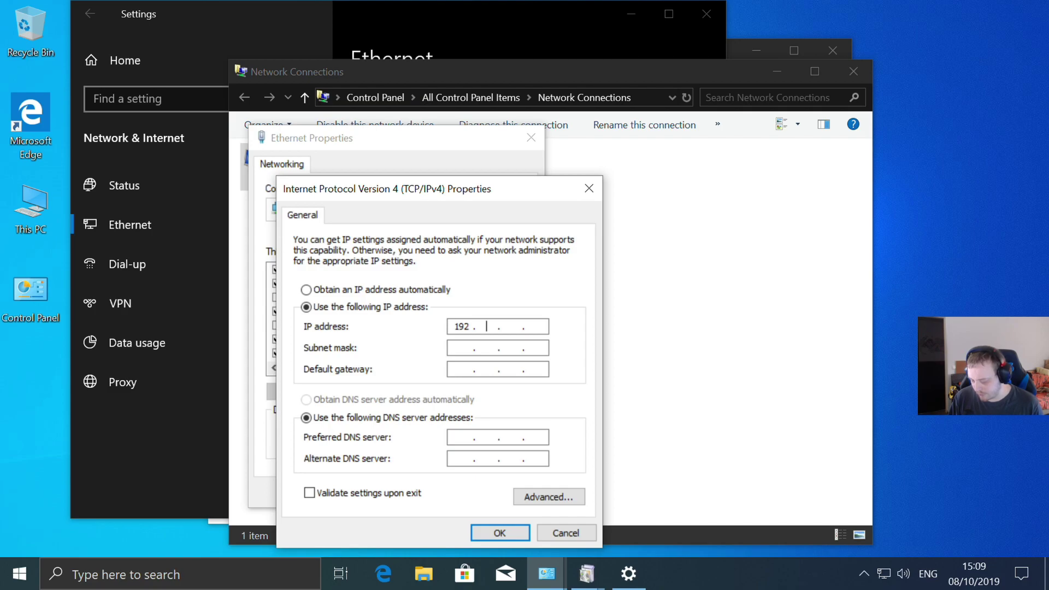
pyautogui.write('168')
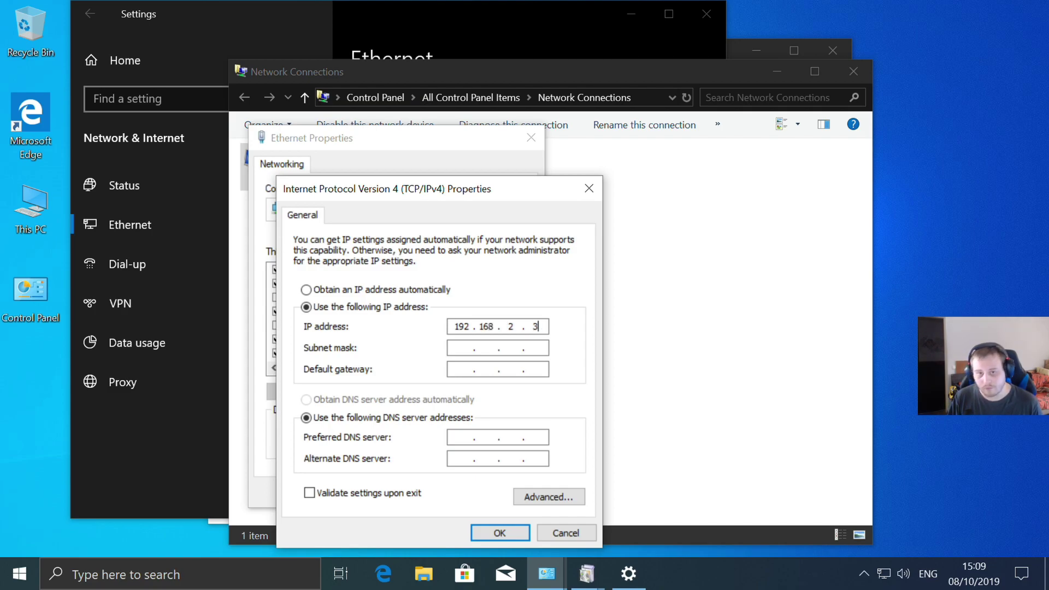
pyautogui.click(505, 349)
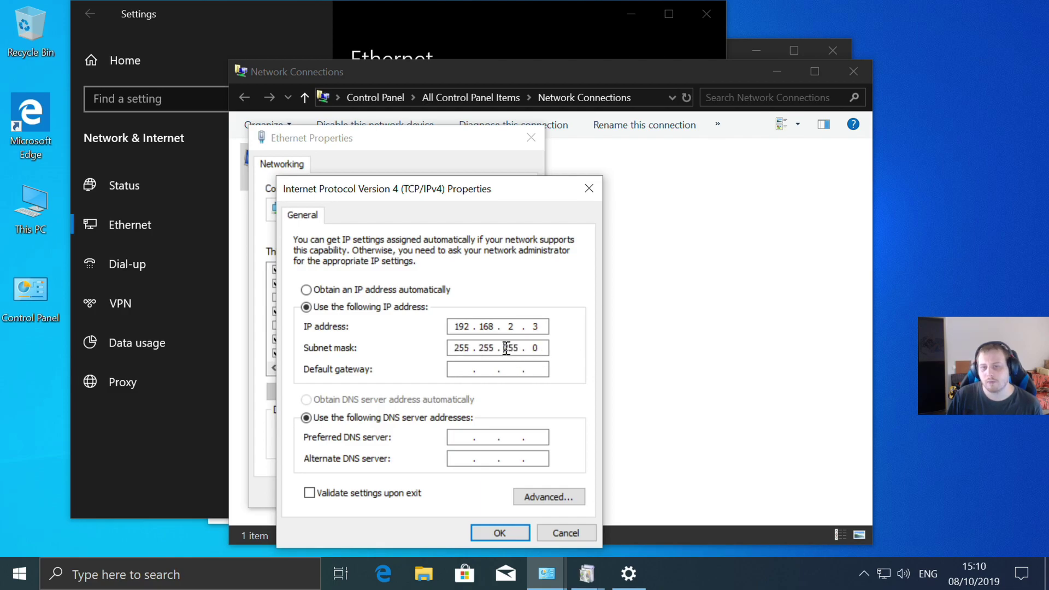
pyautogui.click(463, 369)
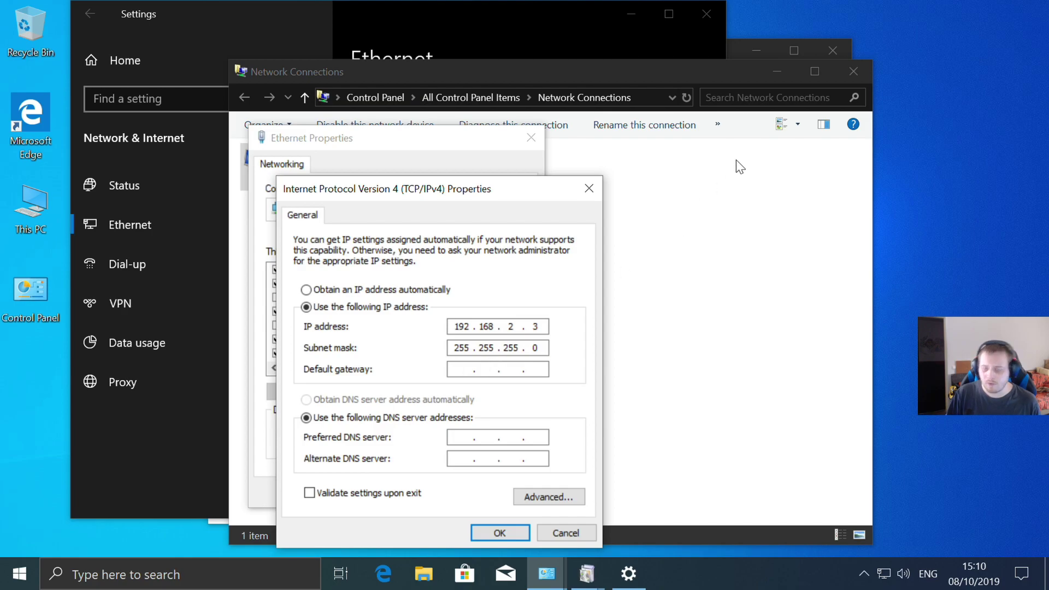
pyautogui.write('192')
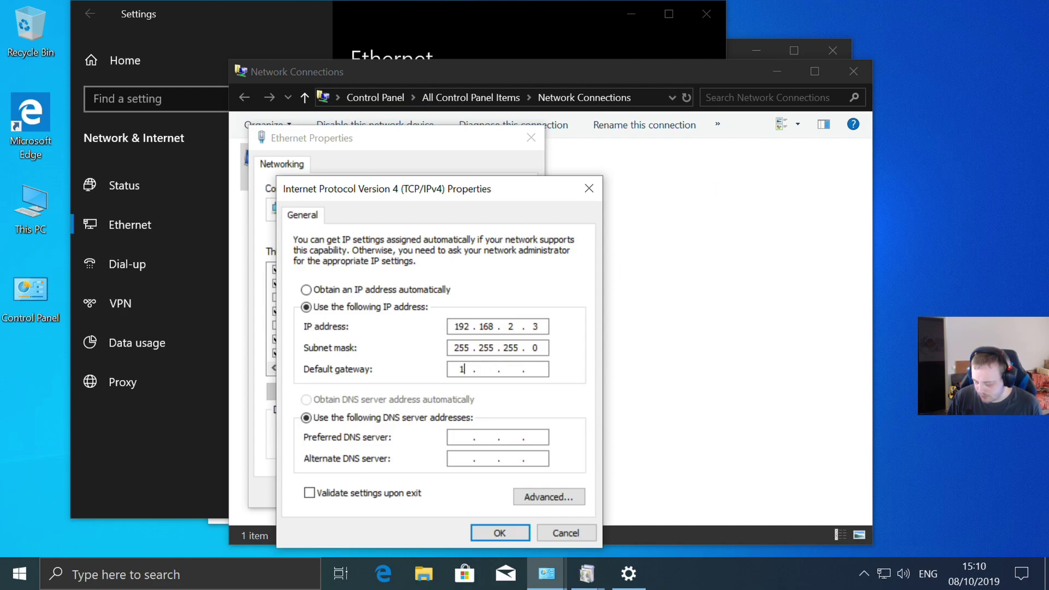
pyautogui.write('168')
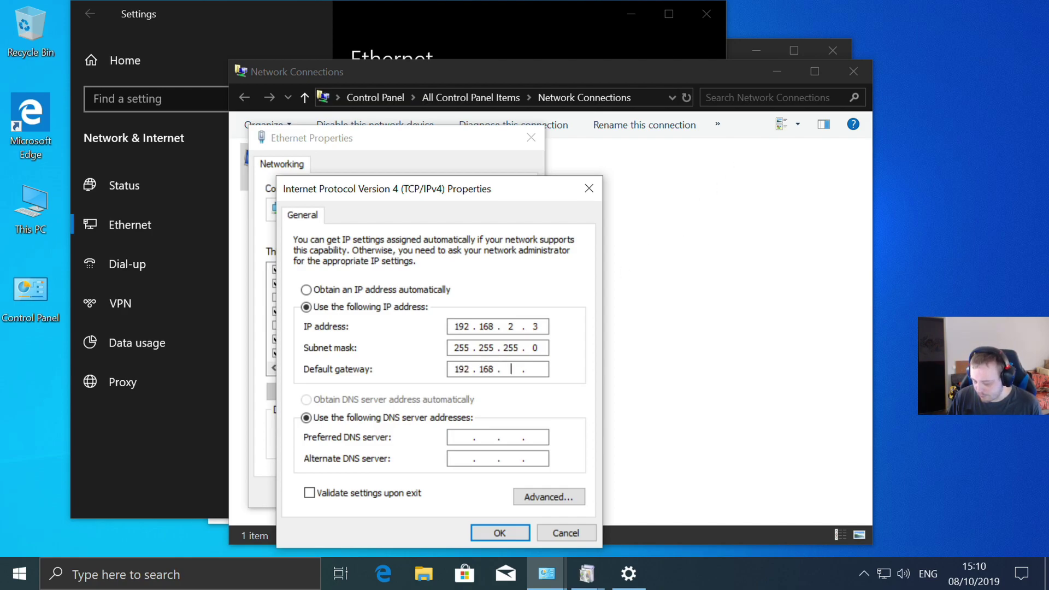
pyautogui.write('2.254')
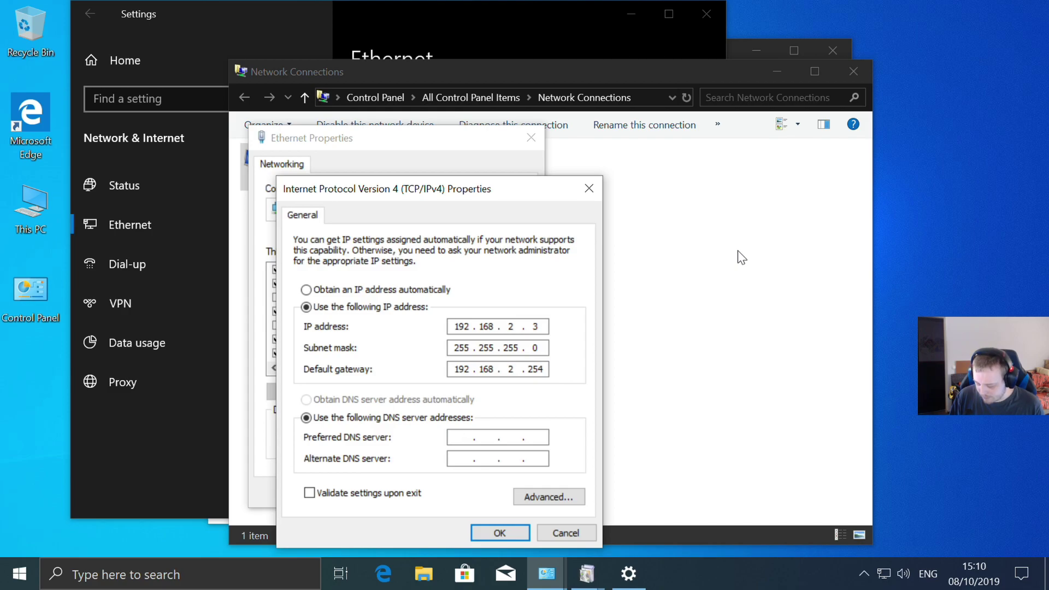
pyautogui.write('192.168.2.')
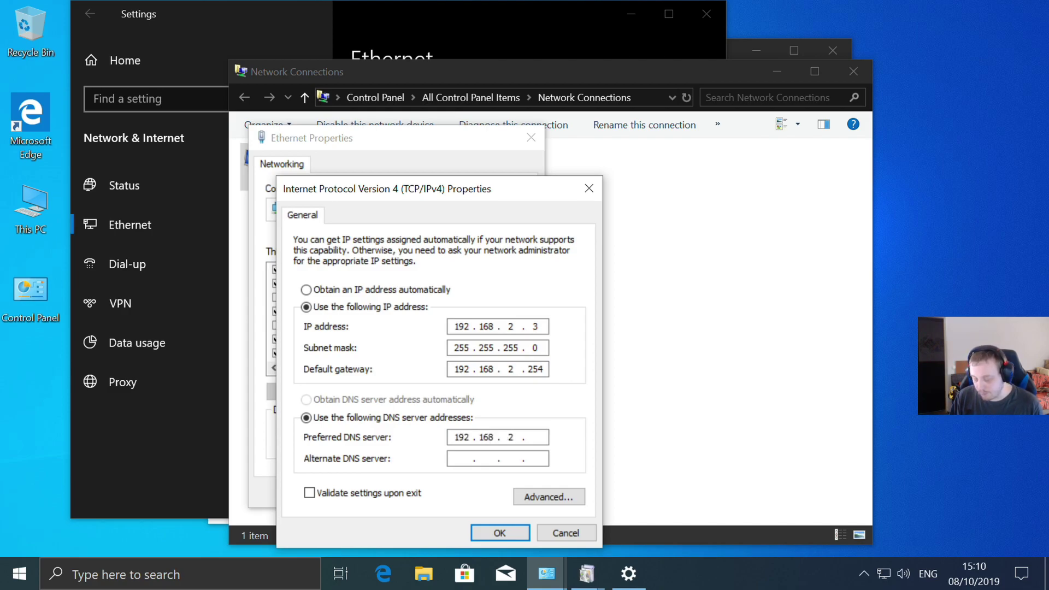
pyautogui.write('254')
pyautogui.click(448, 460)
pyautogui.write('192 . 168 . 2 . 3')
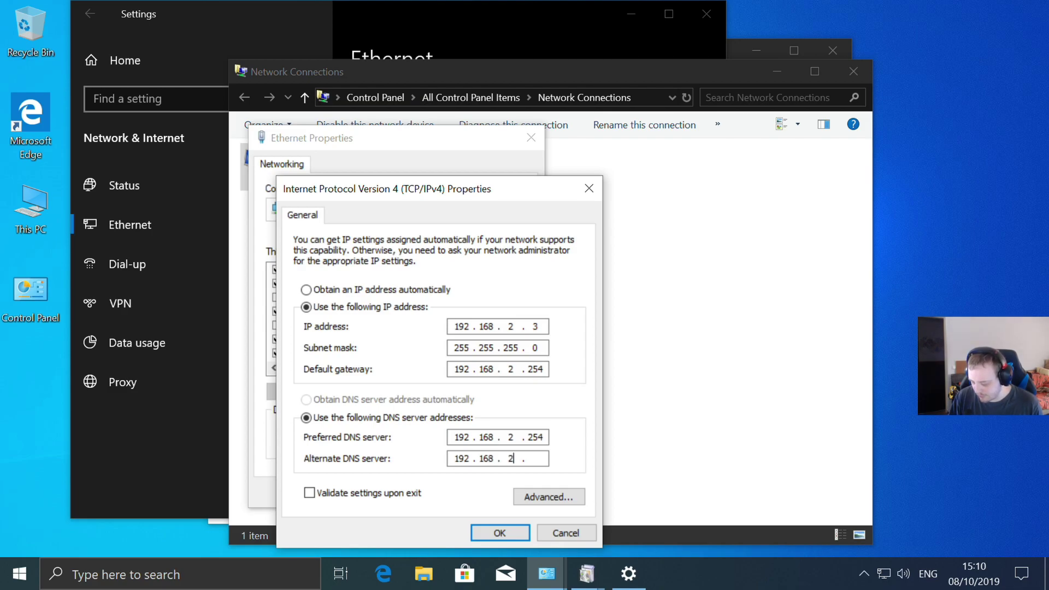
pyautogui.click(512, 530)
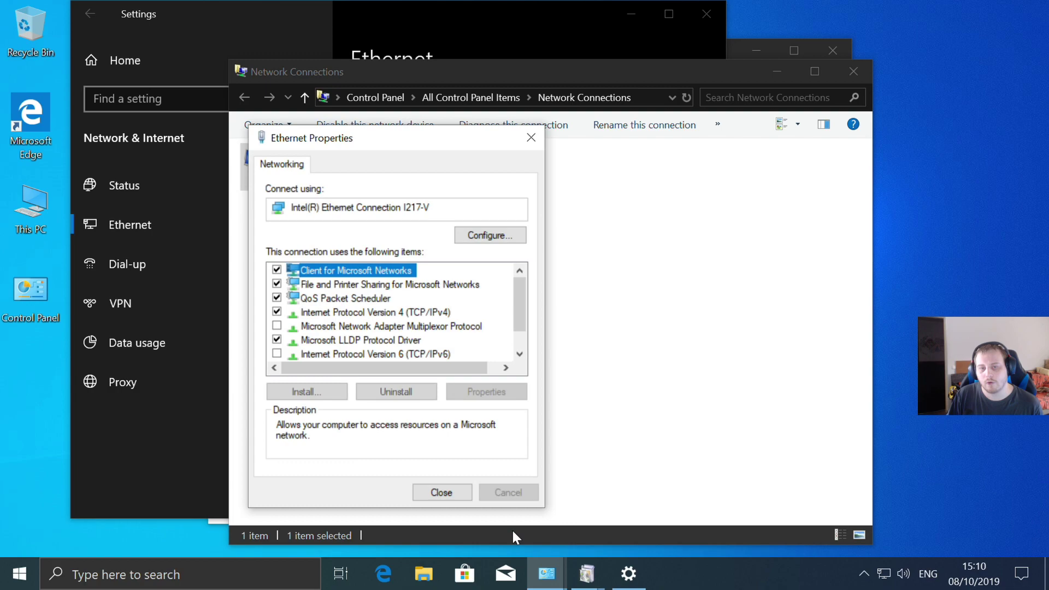
# - Check the Ethernet status details for the static 192.168.2.3 setup, then close the connection windows
pyautogui.click(441, 492)
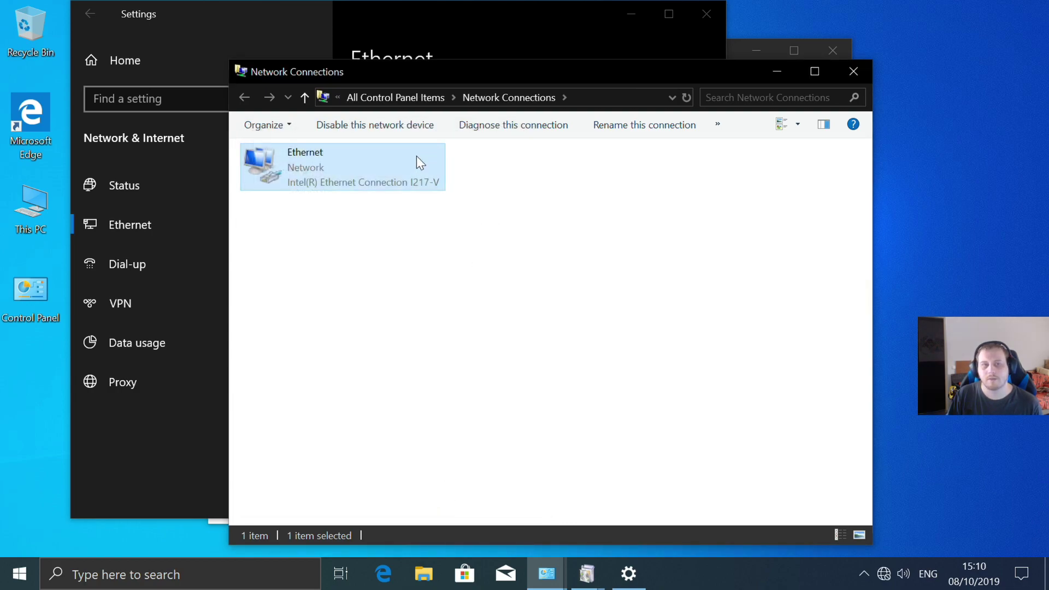
pyautogui.rightClick(324, 152)
pyautogui.click(373, 309)
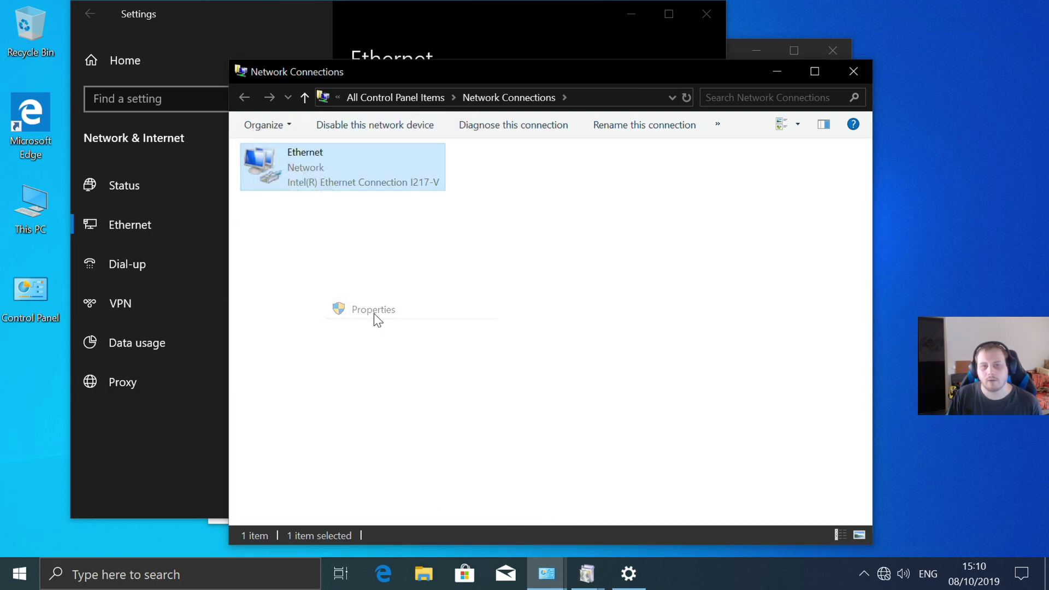
pyautogui.click(531, 137)
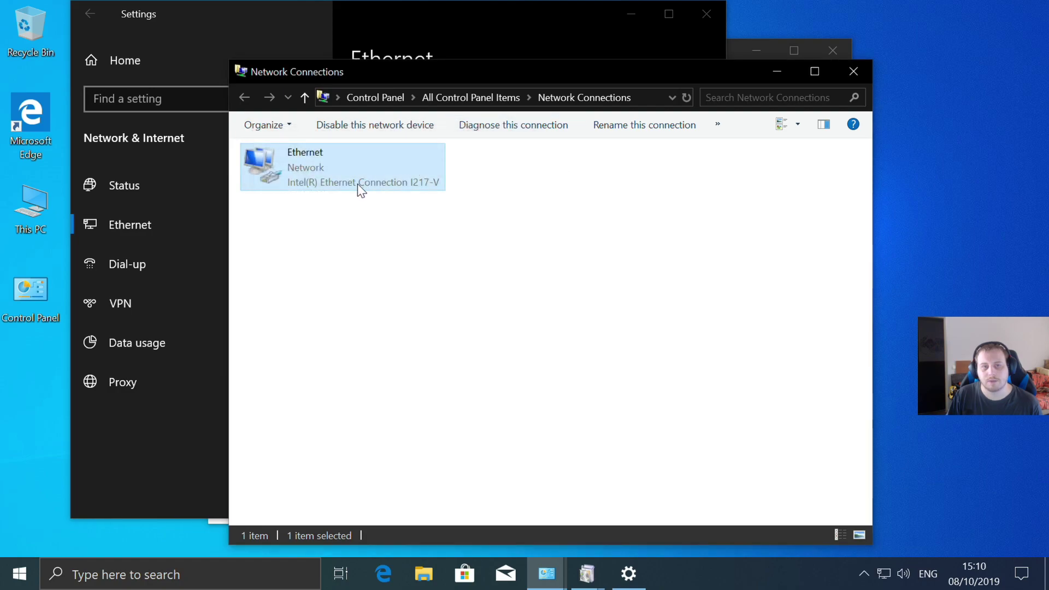
pyautogui.rightClick(357, 184)
pyautogui.click(421, 215)
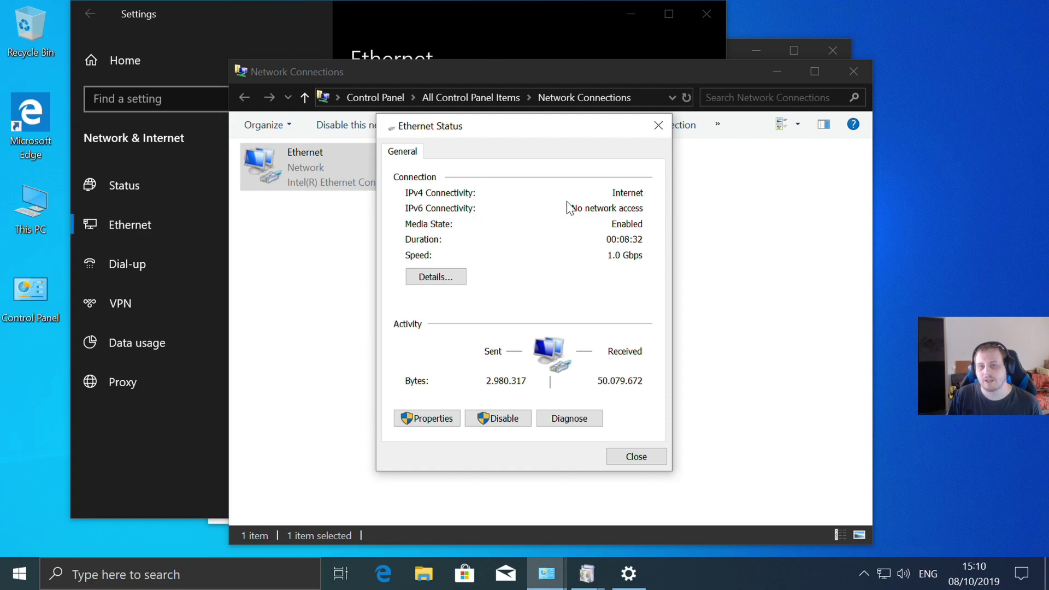
pyautogui.click(418, 279)
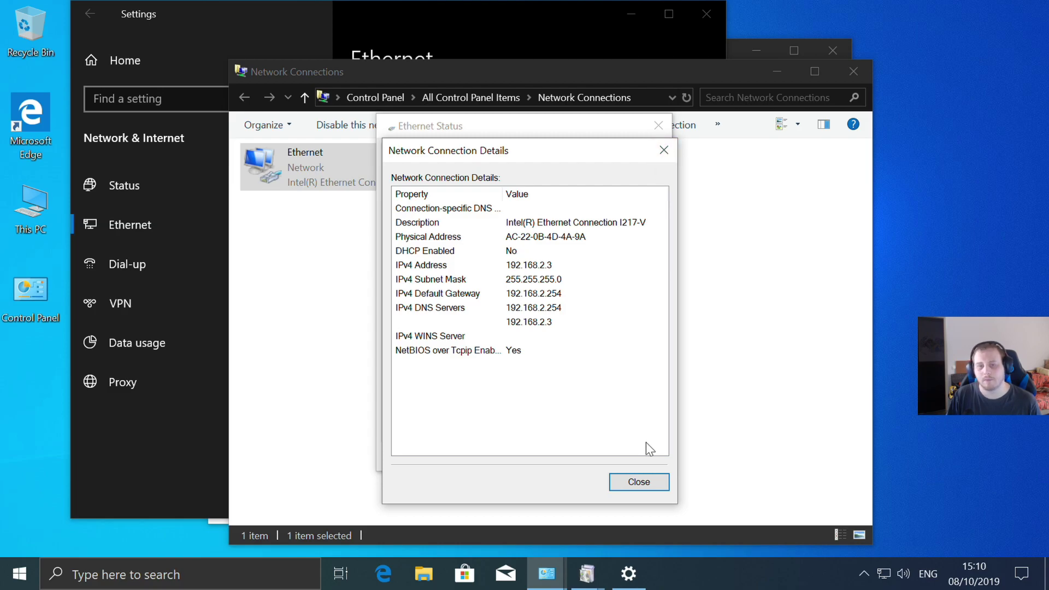
pyautogui.click(640, 483)
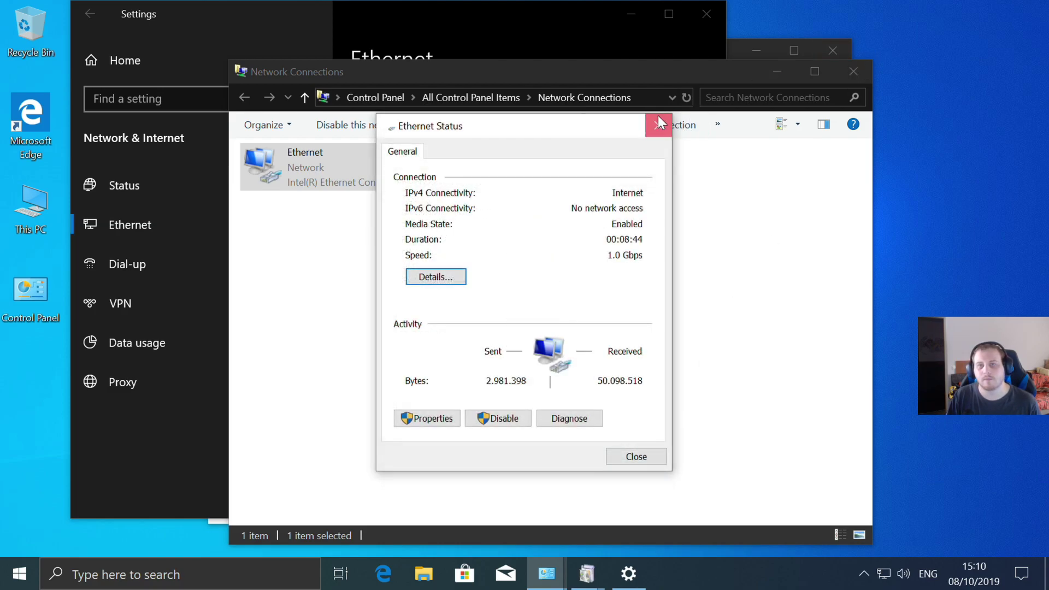
pyautogui.click(657, 118)
pyautogui.click(846, 69)
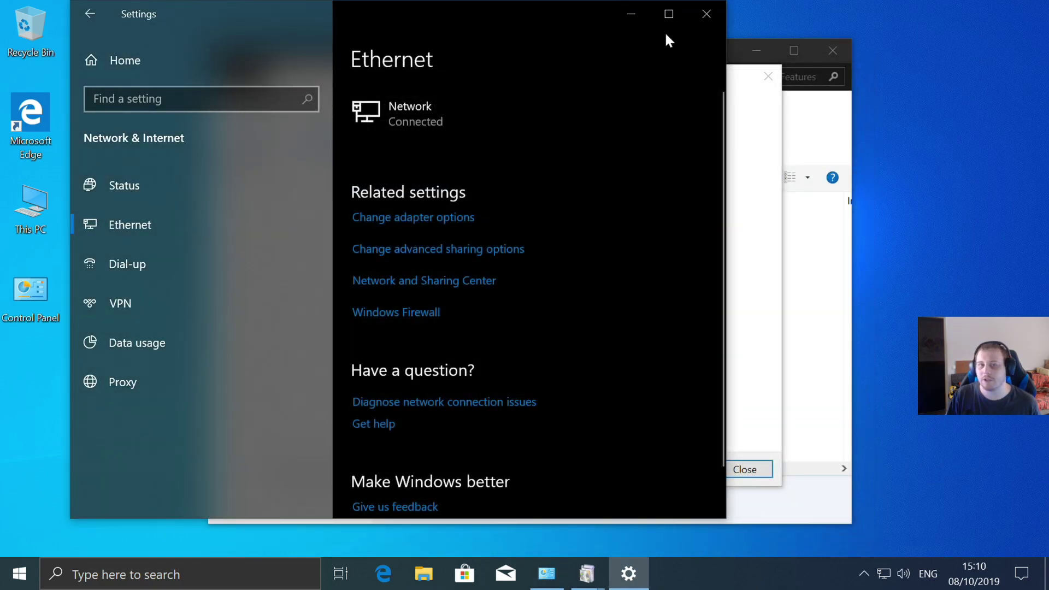
# - Close the Ethernet settings, finished Windows Features and Programs and Features windows
pyautogui.click(701, 15)
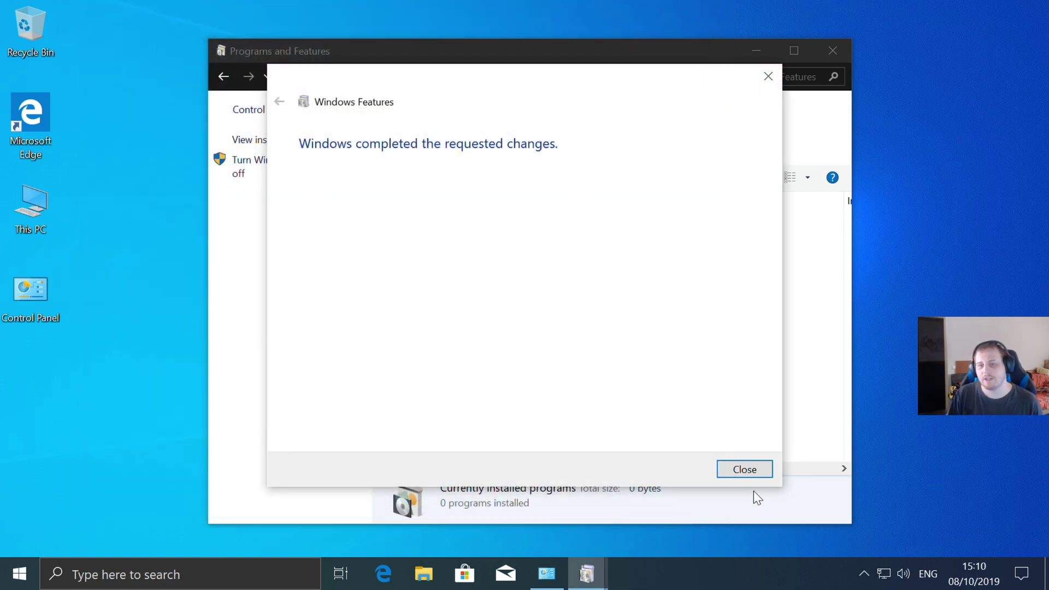
pyautogui.click(748, 471)
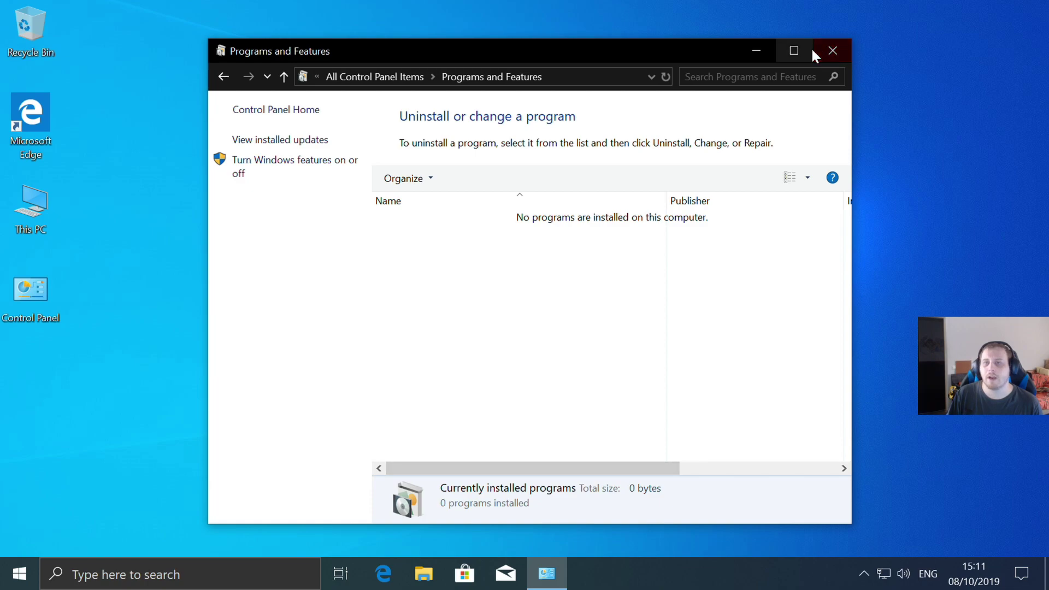
pyautogui.click(828, 53)
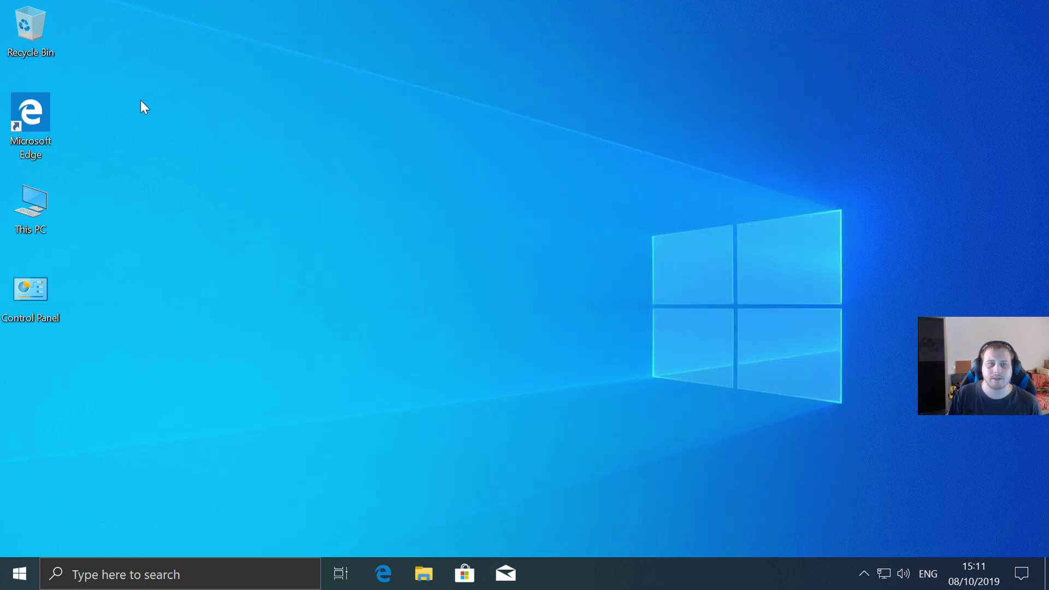
# - Copy the setup pack folder from the back up mg (D:) drive onto the desktop
pyautogui.doubleClick(48, 212)
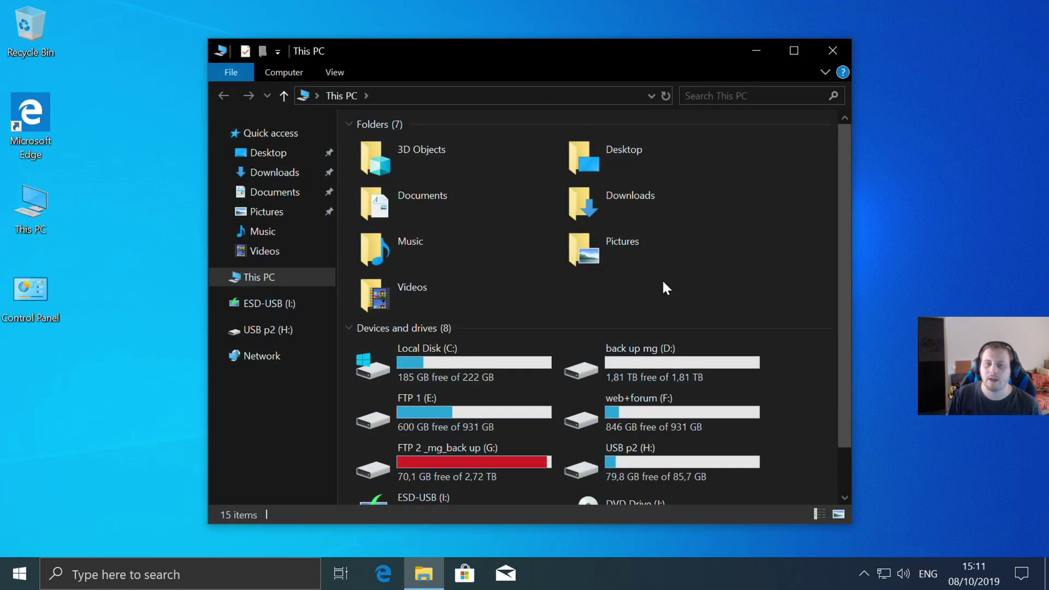
pyautogui.doubleClick(601, 361)
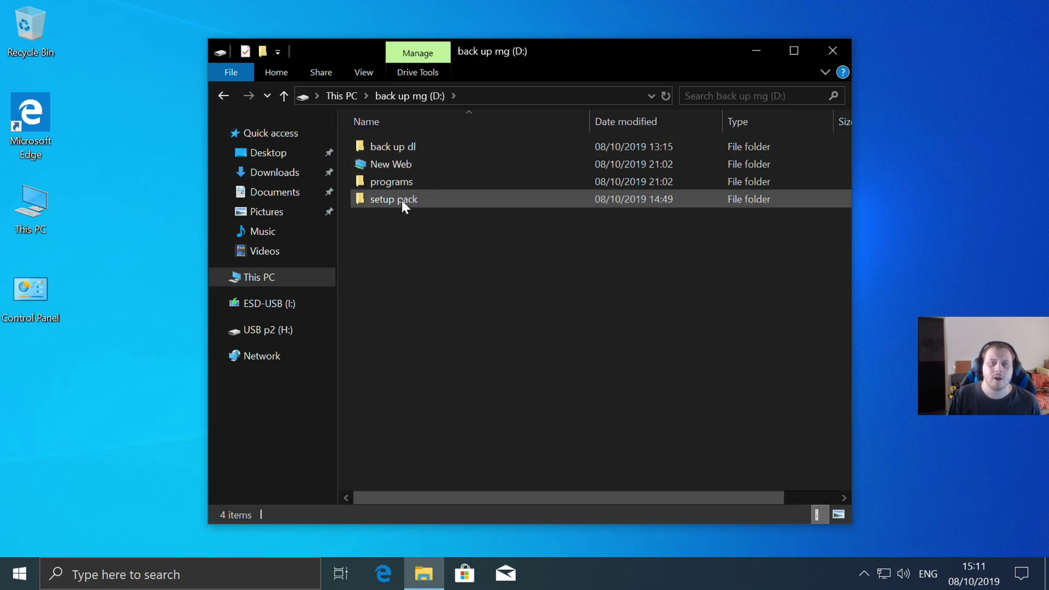
pyautogui.moveTo(388, 199); pyautogui.dragTo(953, 118)
pyautogui.click(831, 46)
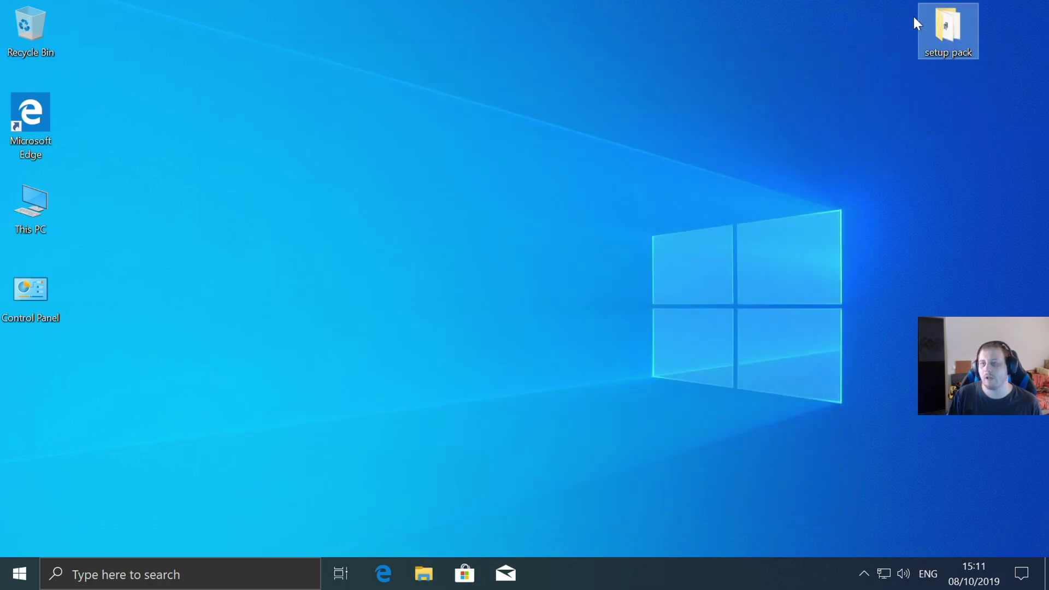
# - Run WebPlatformInstaller_x64_en-US from setup pack, accept the license and complete the installation
pyautogui.doubleClick(949, 25)
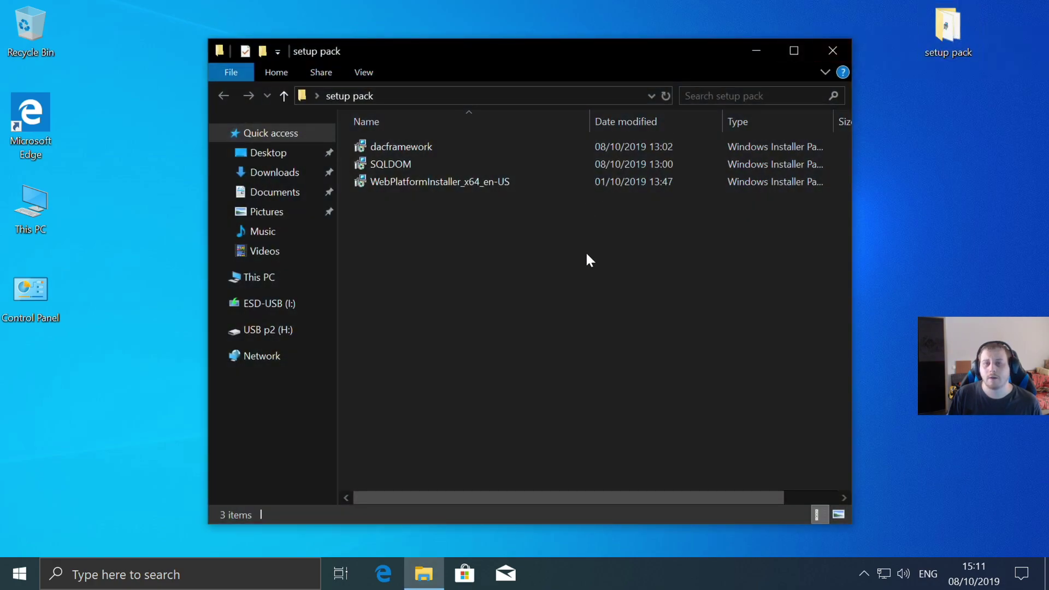
pyautogui.click(456, 183)
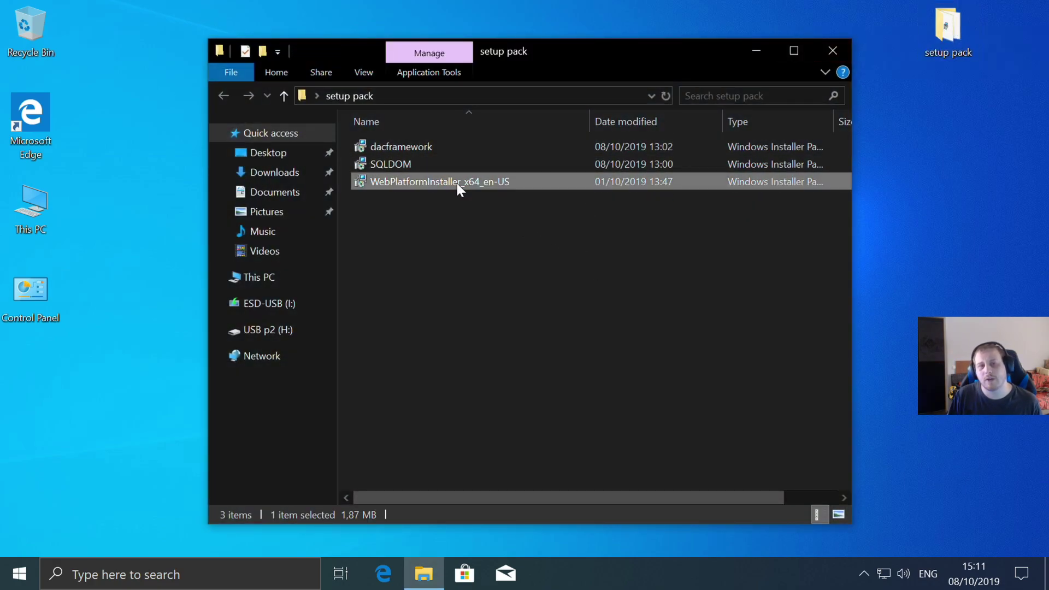
pyautogui.doubleClick(457, 182)
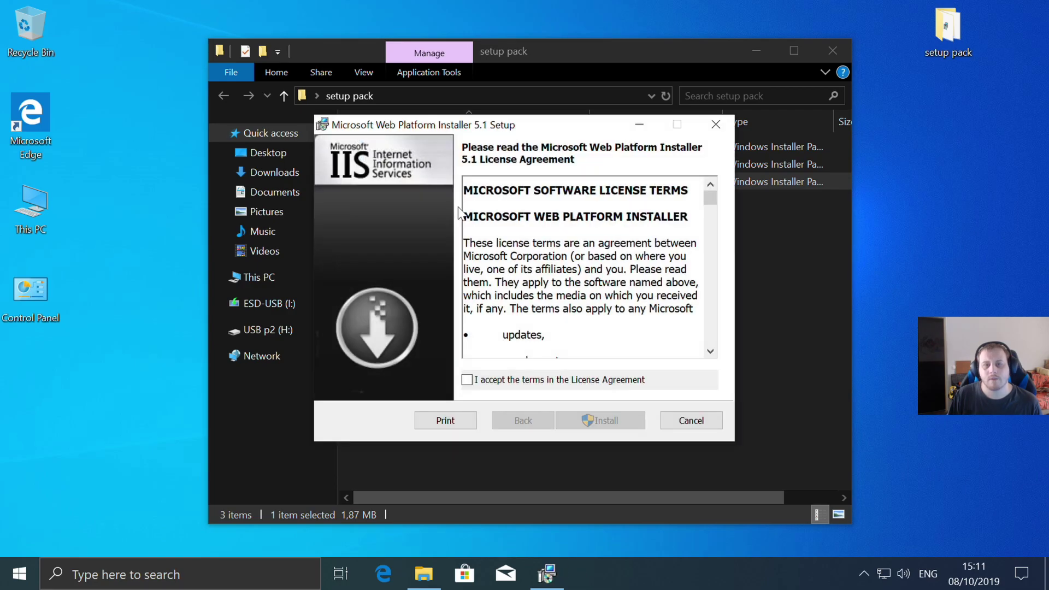
pyautogui.click(468, 380)
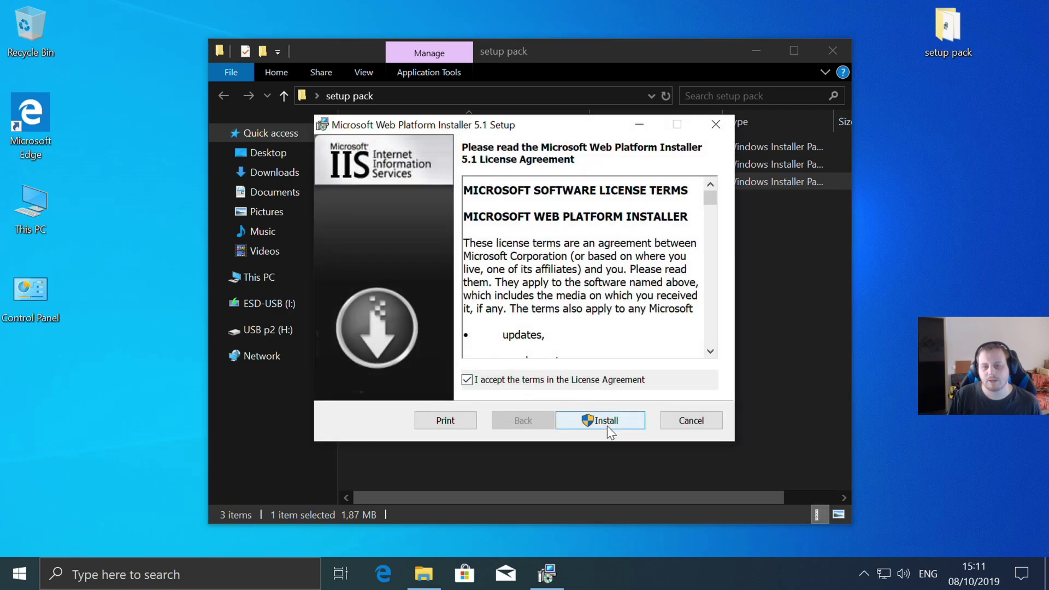
pyautogui.click(606, 421)
pyautogui.click(481, 407)
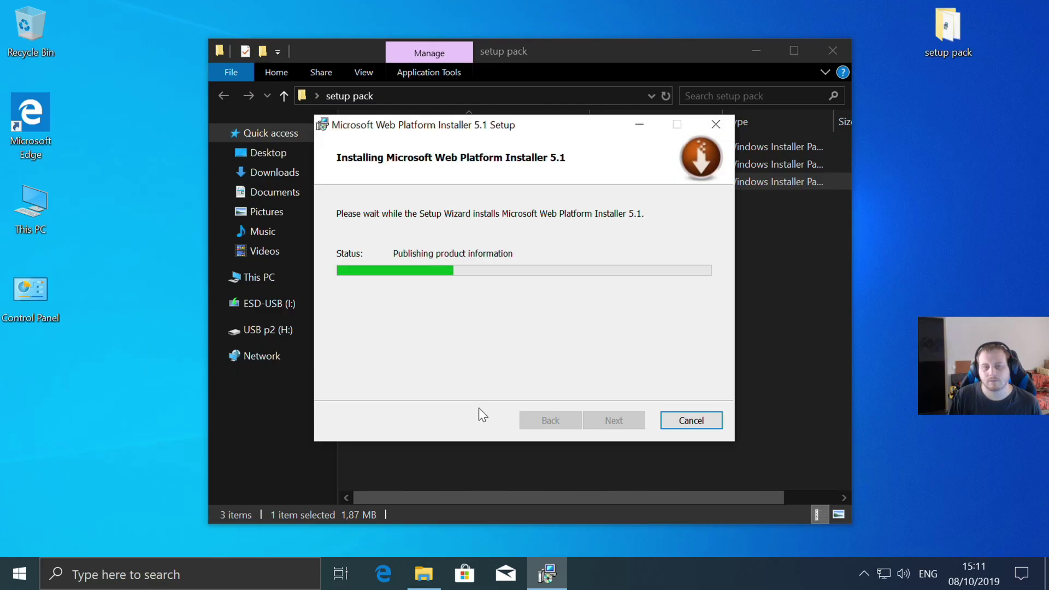
pyautogui.click(623, 421)
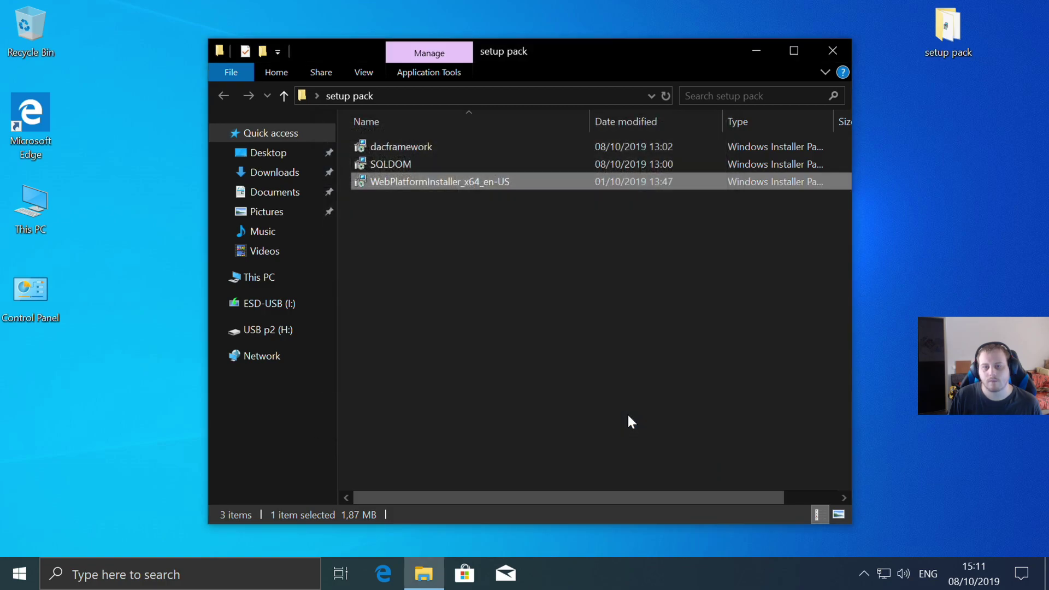
pyautogui.click(759, 49)
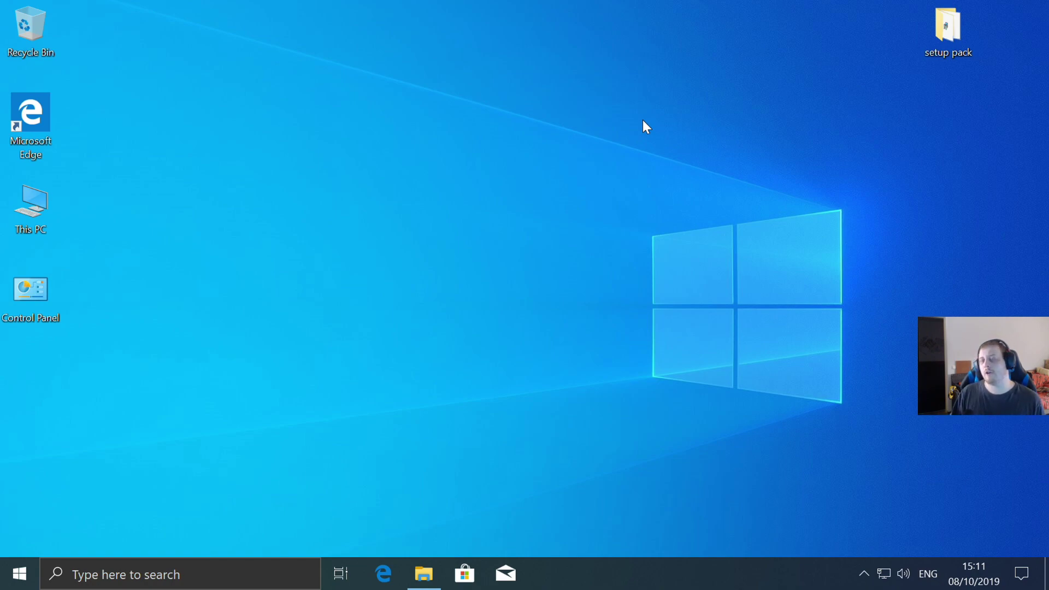
pyautogui.doubleClick(956, 27)
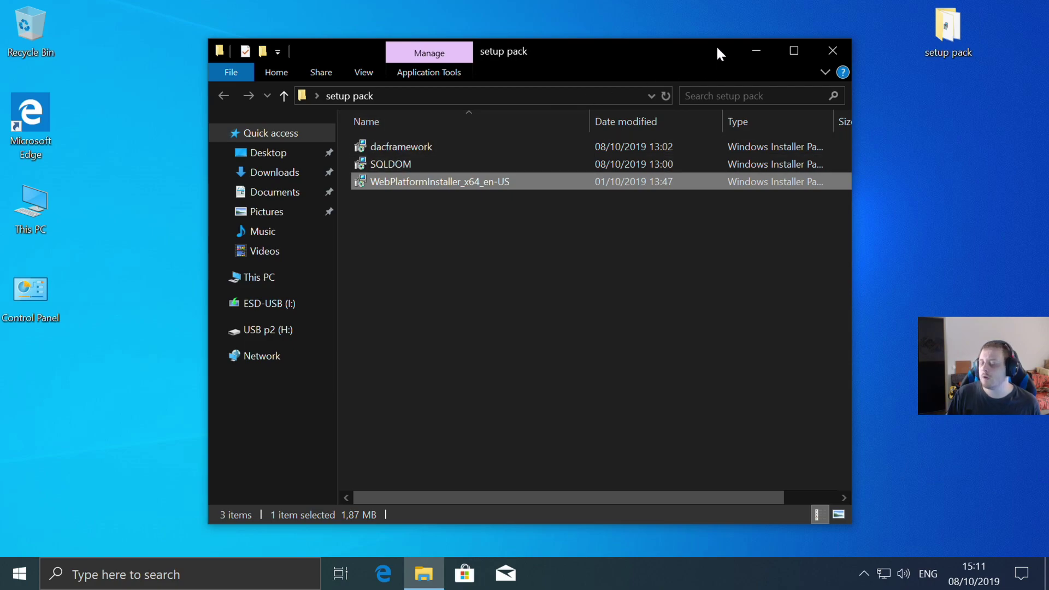
pyautogui.click(755, 51)
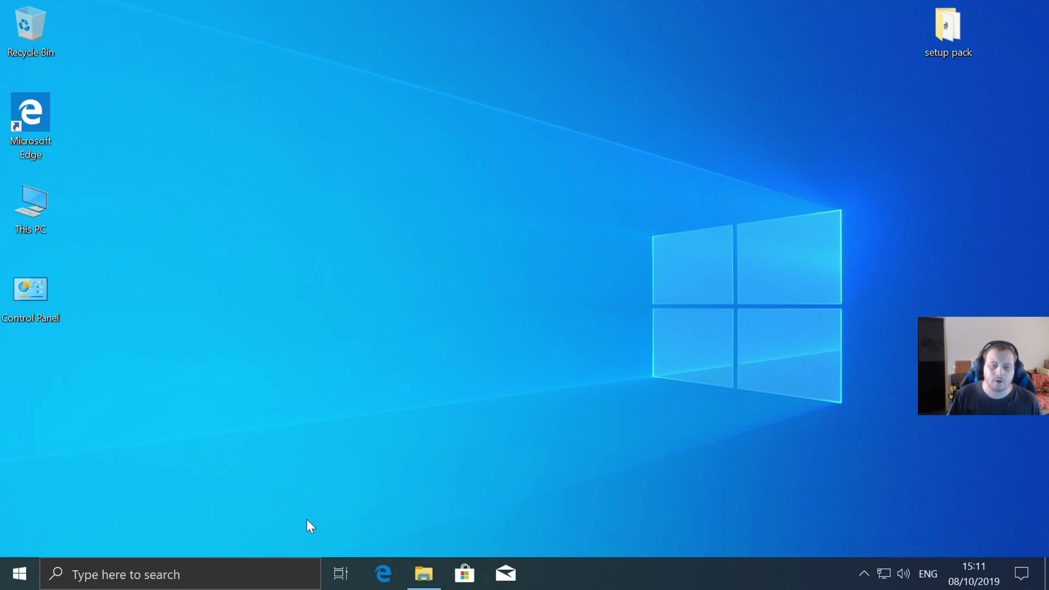
# - Find IIS Manager by searching 'iis' and pin it to Start
pyautogui.click(19, 574)
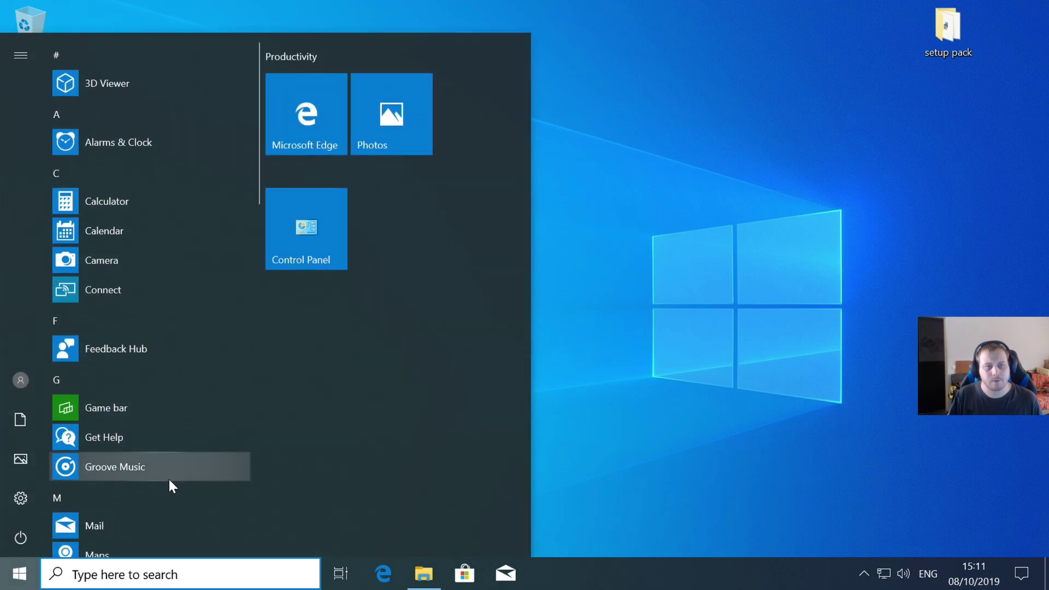
pyautogui.click(135, 575)
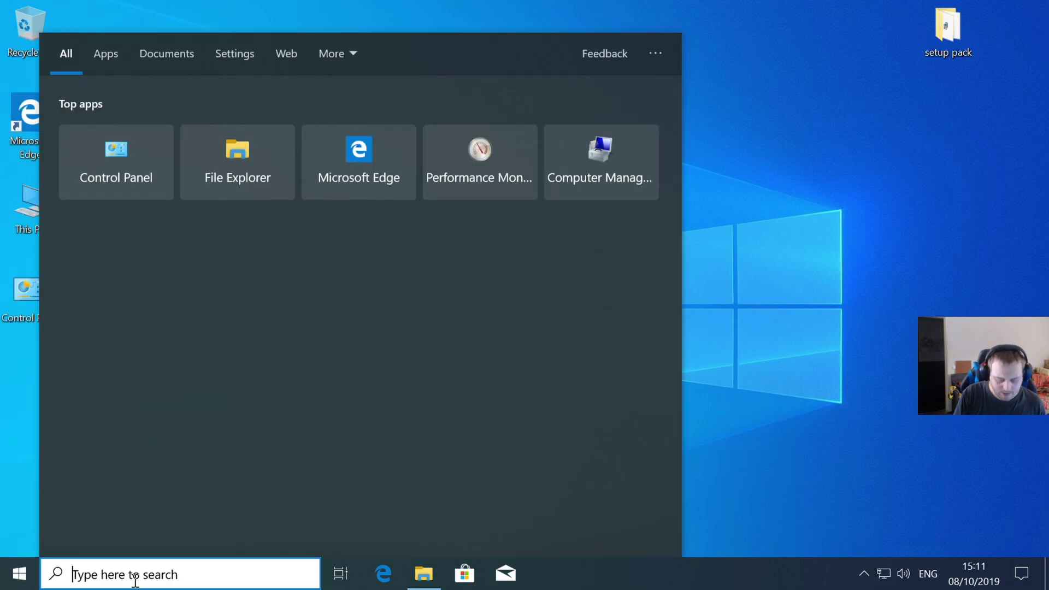
pyautogui.write('iis')
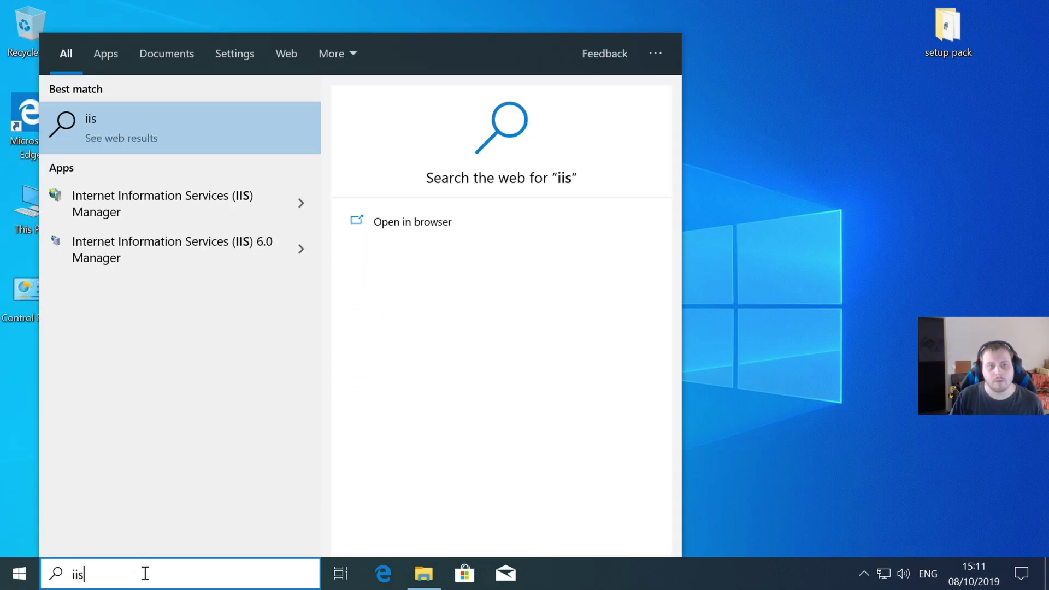
pyautogui.rightClick(150, 201)
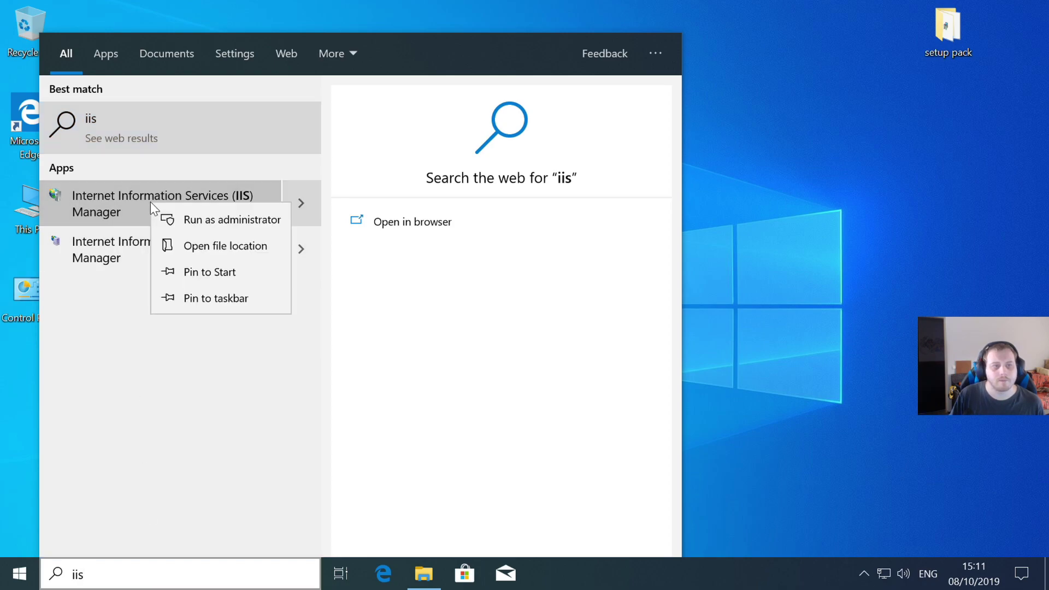
pyautogui.click(226, 267)
pyautogui.click(785, 231)
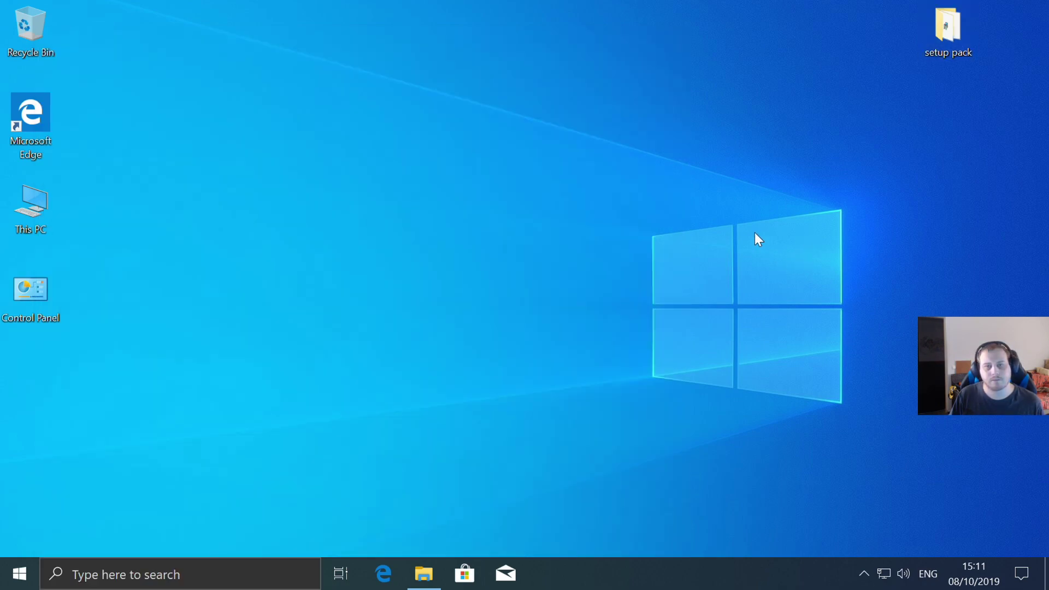
# - Pin Microsoft Web Platform Installer to Start from the app list
pyautogui.click(16, 574)
pyautogui.scroll(-8, 150, 333)
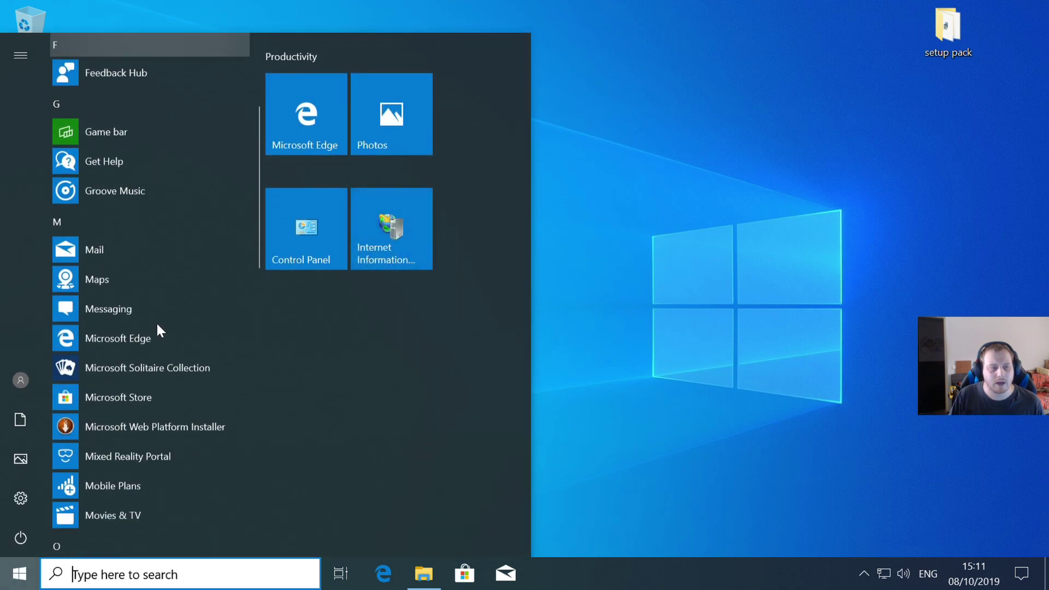
pyautogui.rightClick(162, 231)
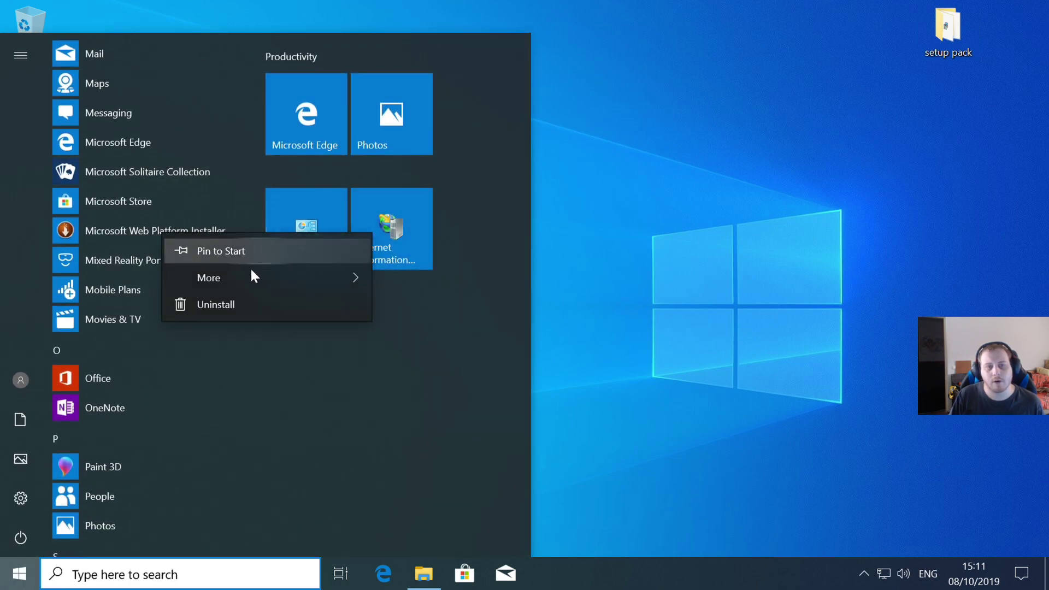
pyautogui.click(237, 252)
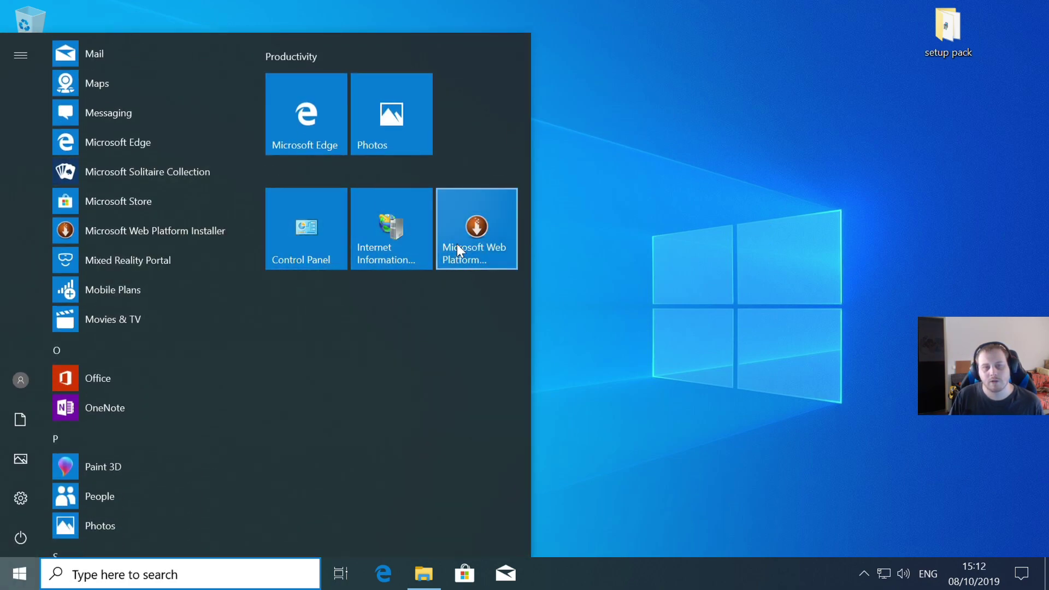
pyautogui.click(375, 223)
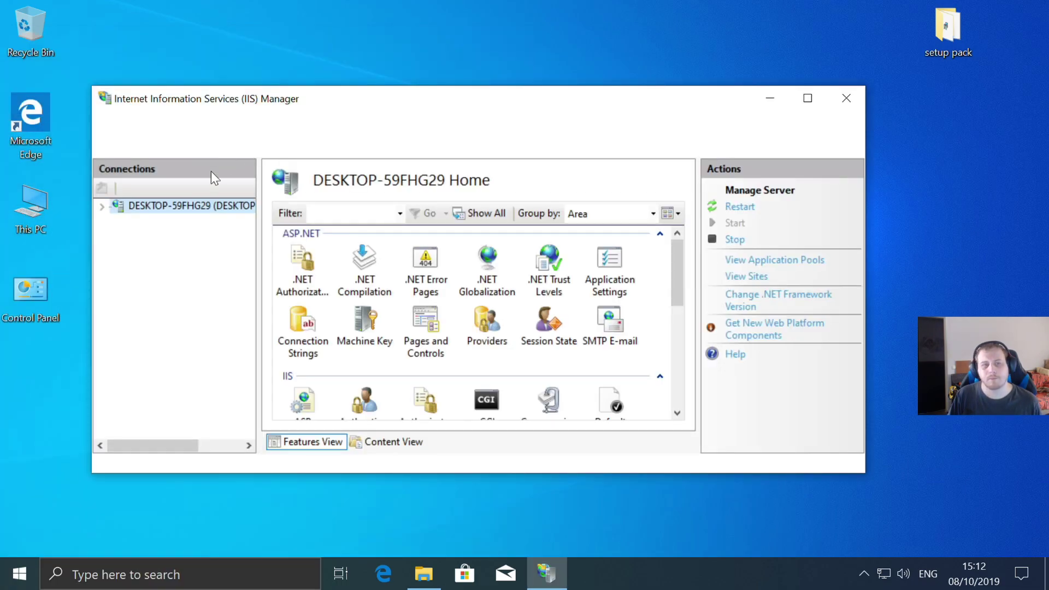
pyautogui.click(103, 206)
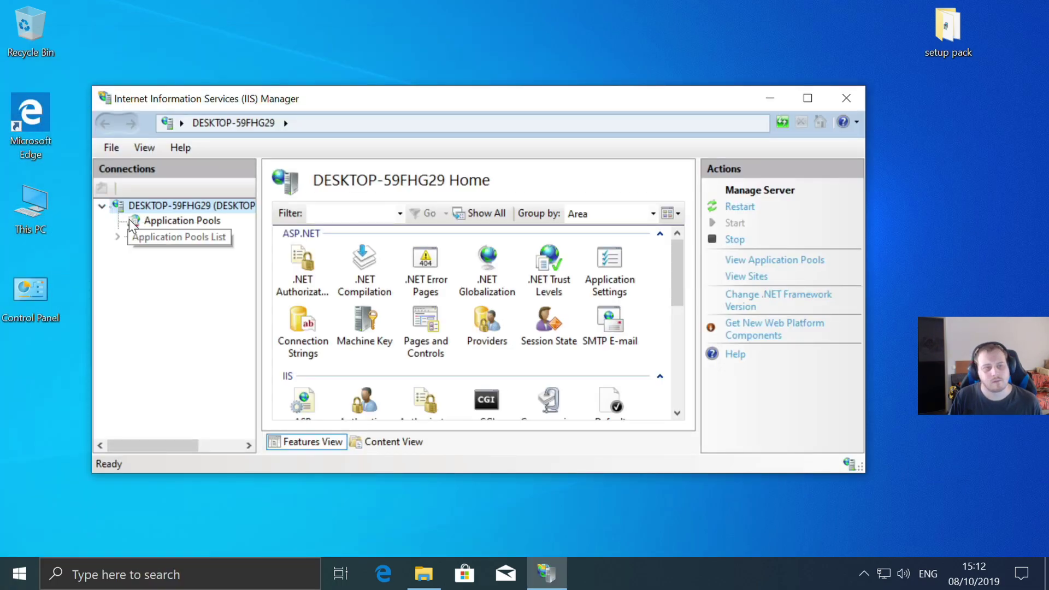
pyautogui.click(118, 236)
pyautogui.rightClick(138, 235)
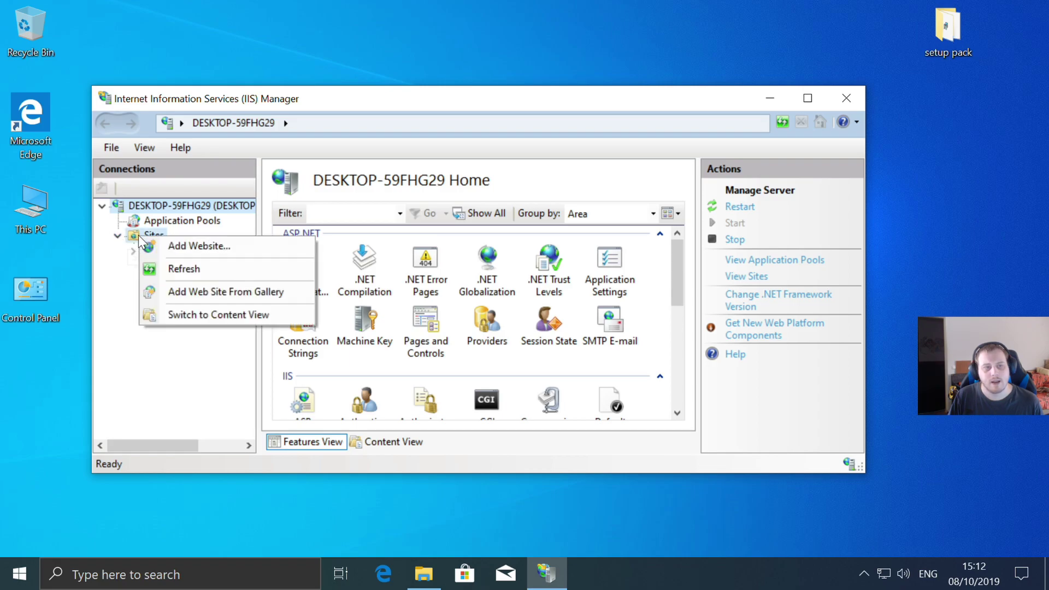
pyautogui.click(208, 244)
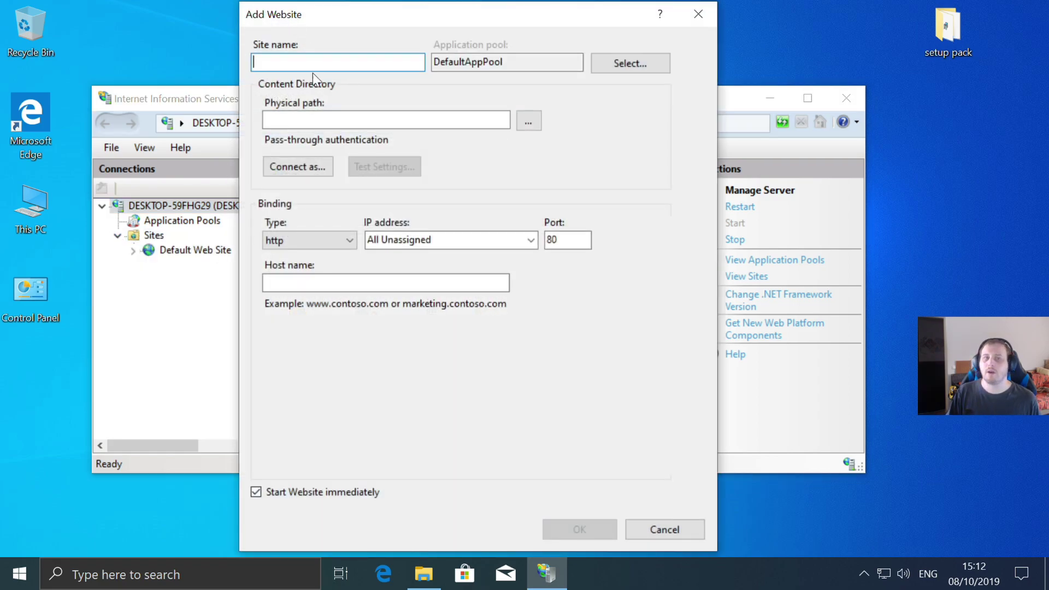
pyautogui.write('w')
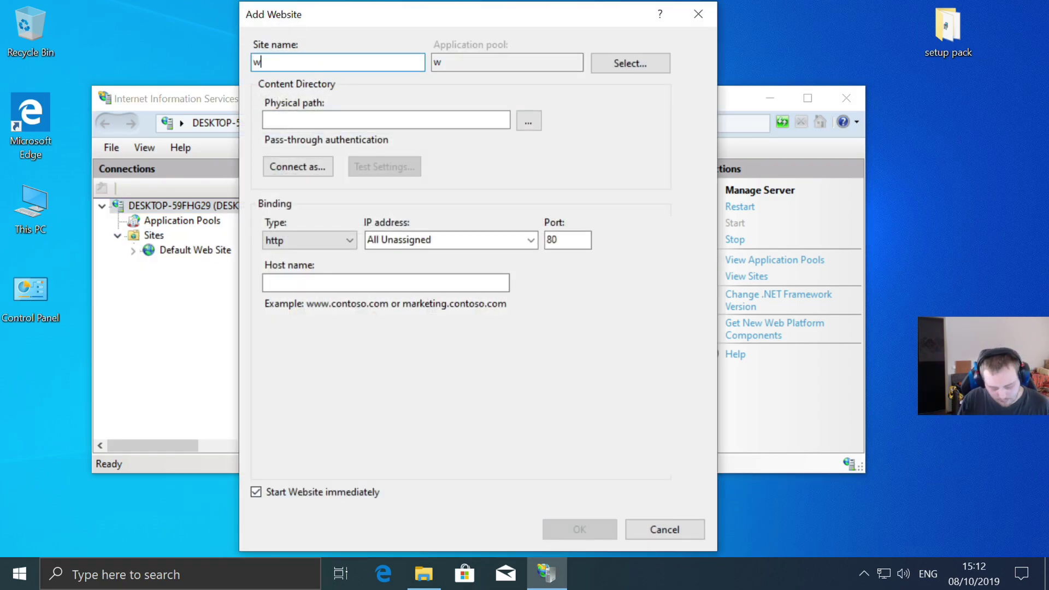
pyautogui.write('ww.mgfixit.nl')
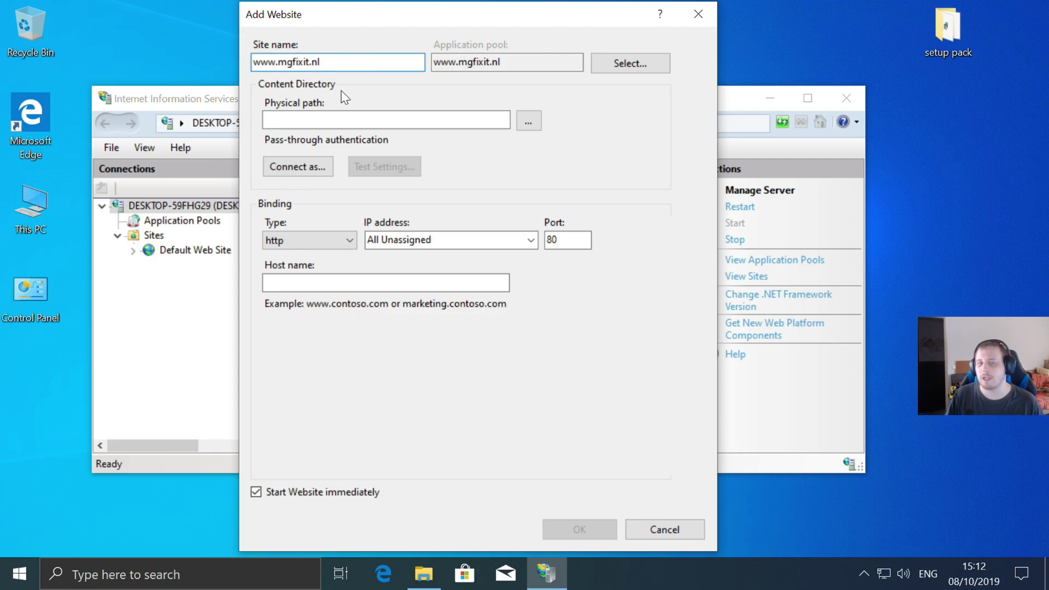
# - Set the site's physical path to F:\New Web\mg_web
pyautogui.click(529, 121)
pyautogui.scroll(-3, 533, 265)
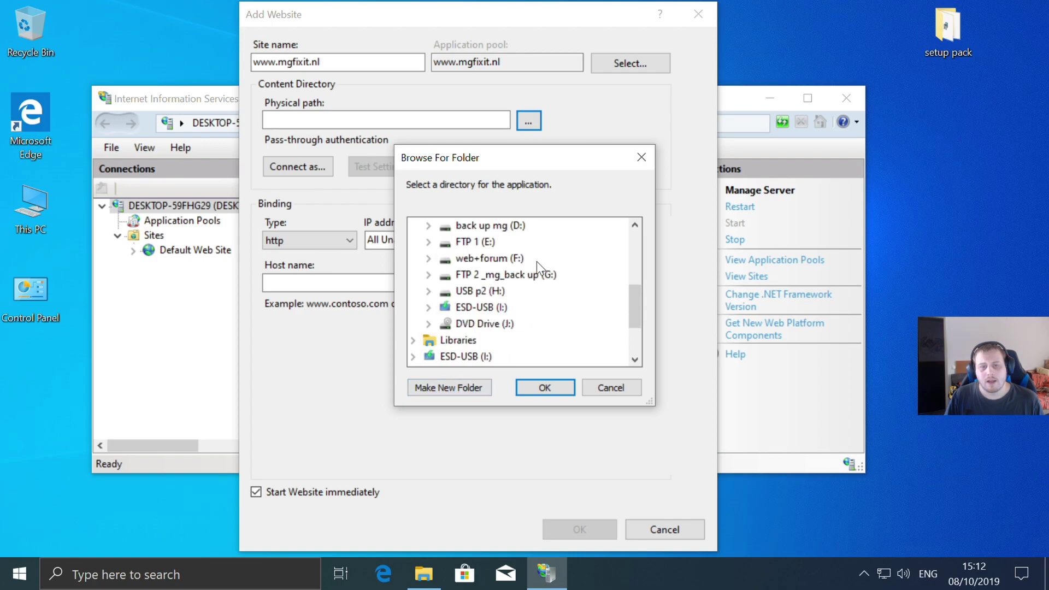
pyautogui.click(435, 257)
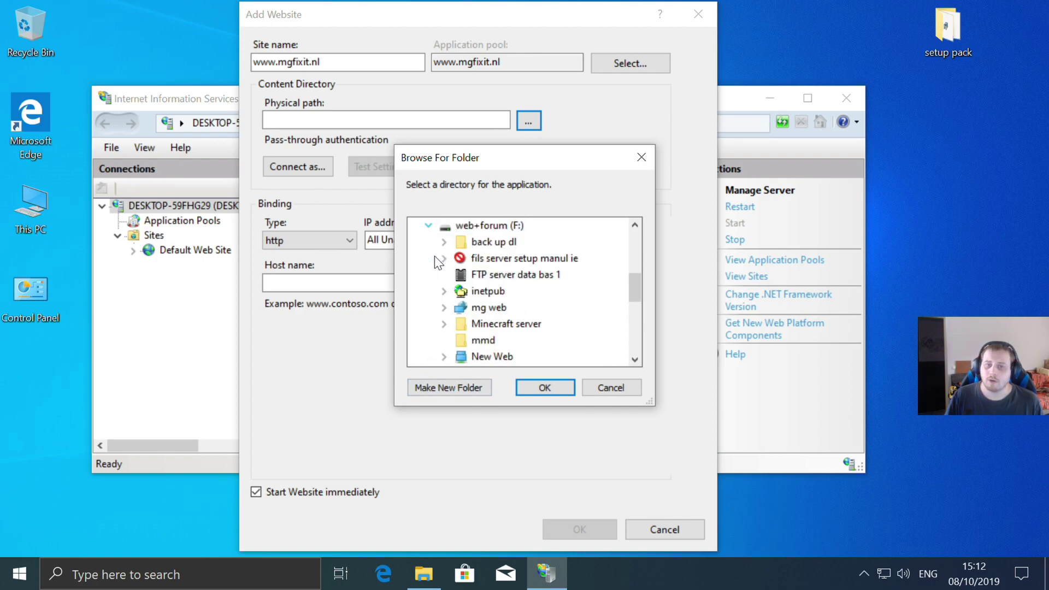
pyautogui.click(444, 307)
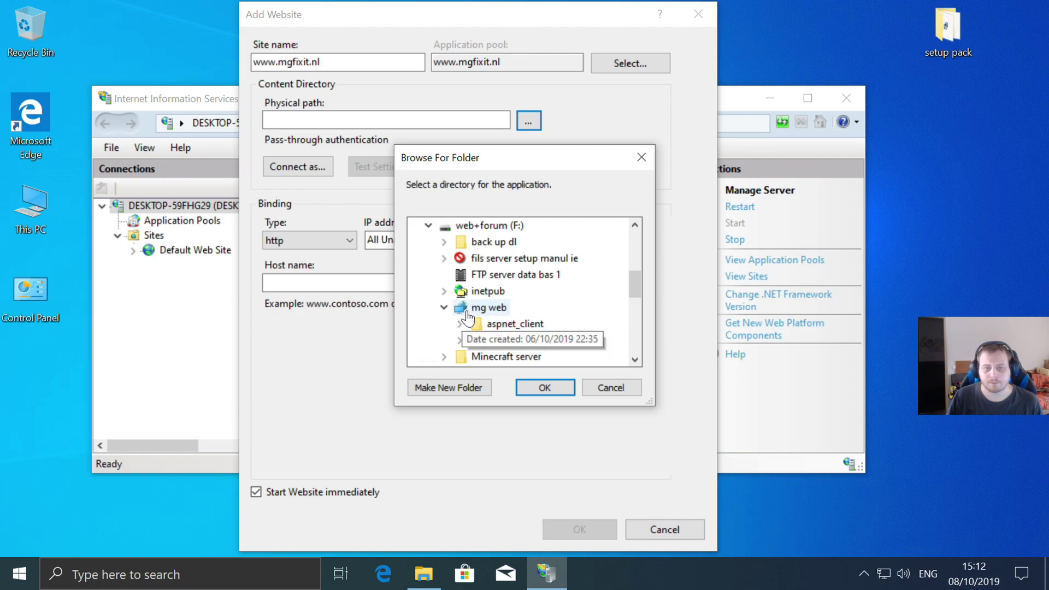
pyautogui.click(444, 307)
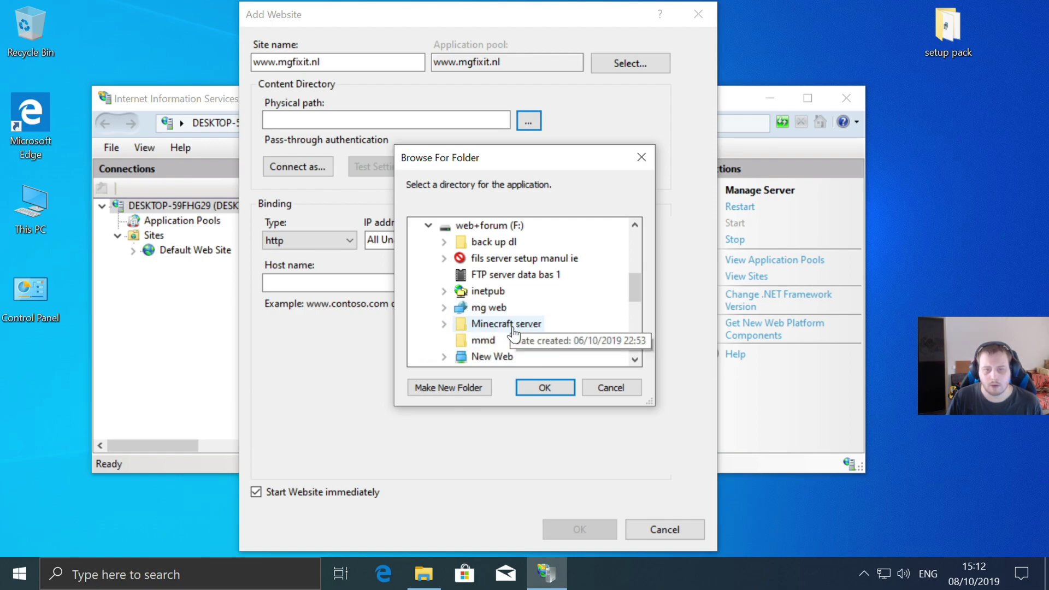
pyautogui.doubleClick(485, 356)
pyautogui.click(504, 290)
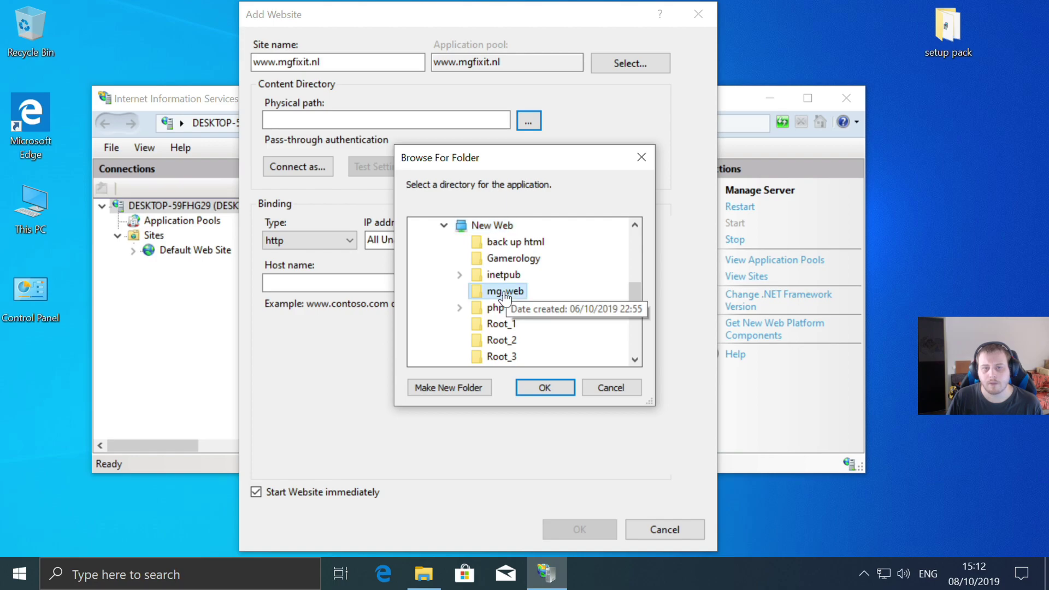
pyautogui.click(546, 388)
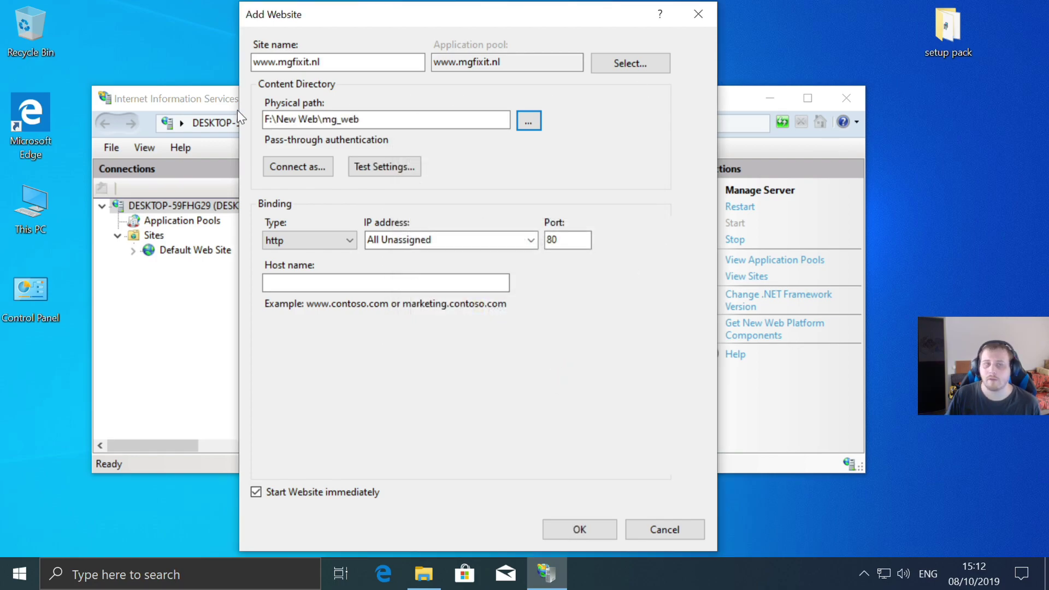
# - Open index from web+forum (F:)\New Web\mg_web to view the server maintenance page in Edge
pyautogui.doubleClick(33, 202)
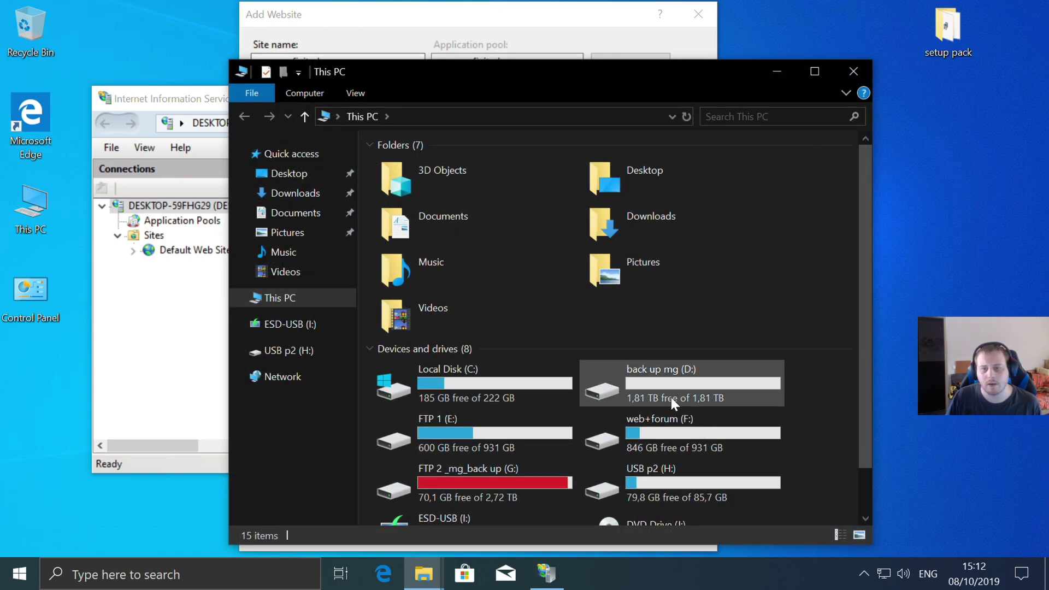
pyautogui.doubleClick(657, 424)
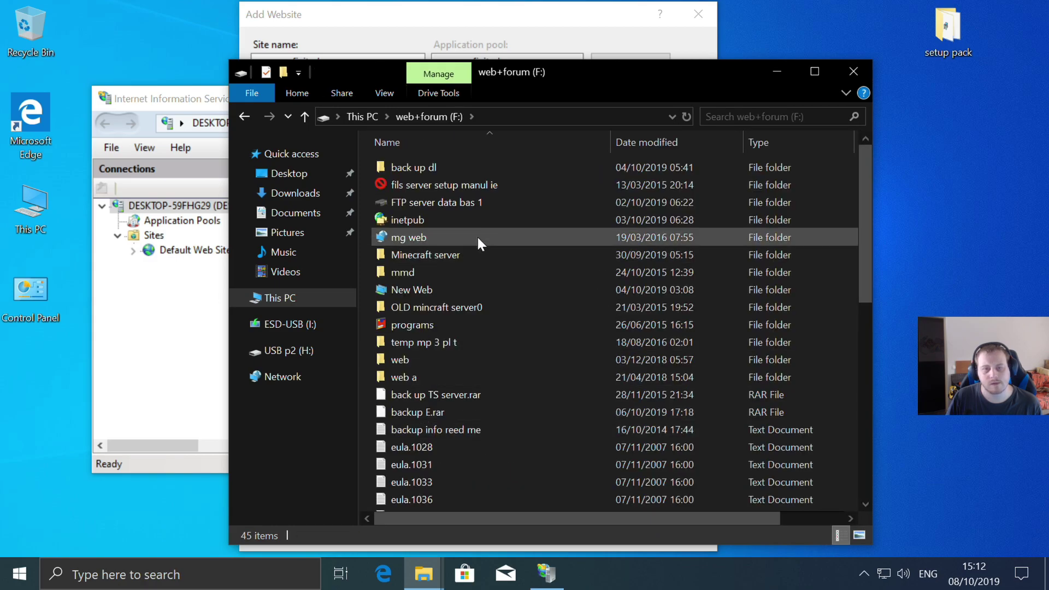
pyautogui.doubleClick(424, 291)
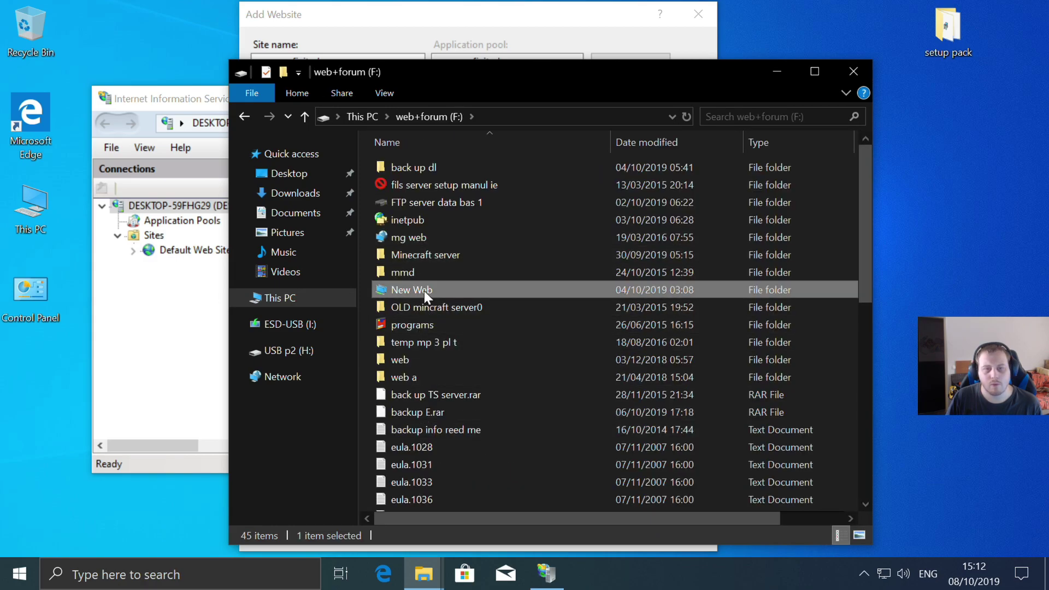
pyautogui.doubleClick(430, 219)
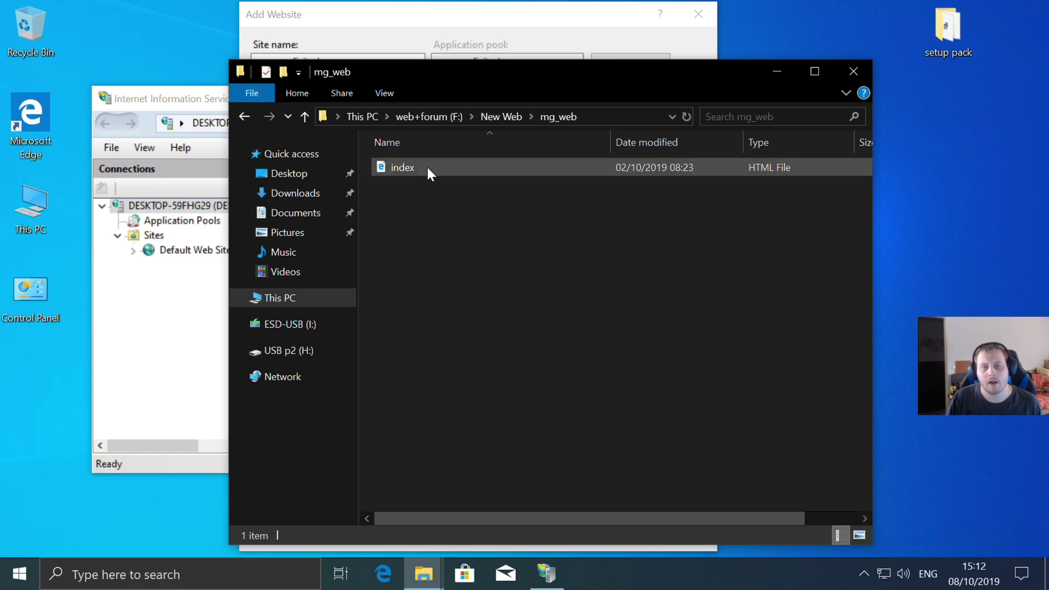
pyautogui.doubleClick(417, 170)
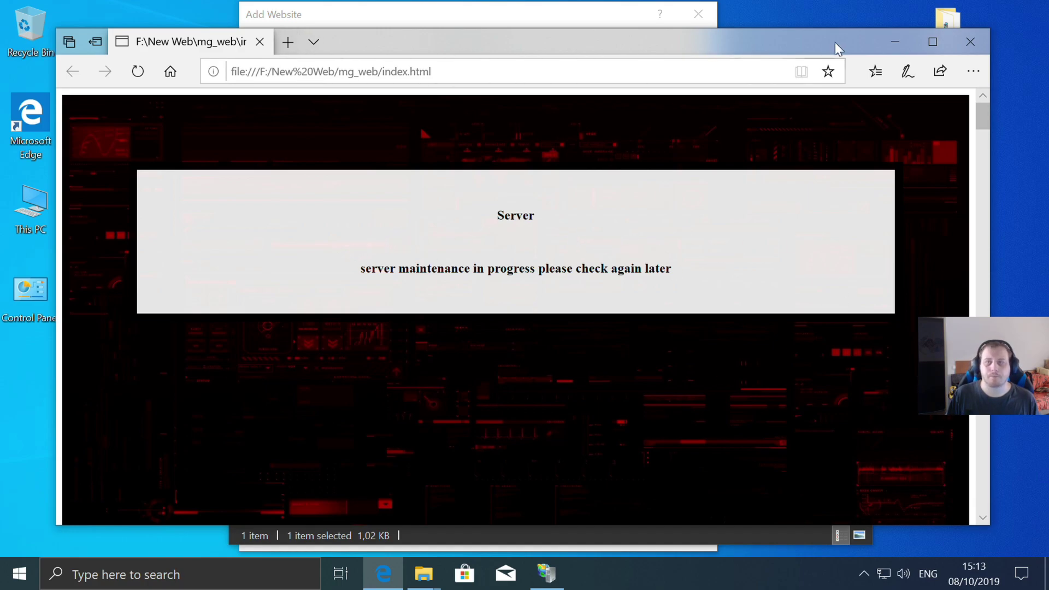
# - Close the browser preview and open the index file in Notepad
pyautogui.click(979, 42)
pyautogui.rightClick(425, 169)
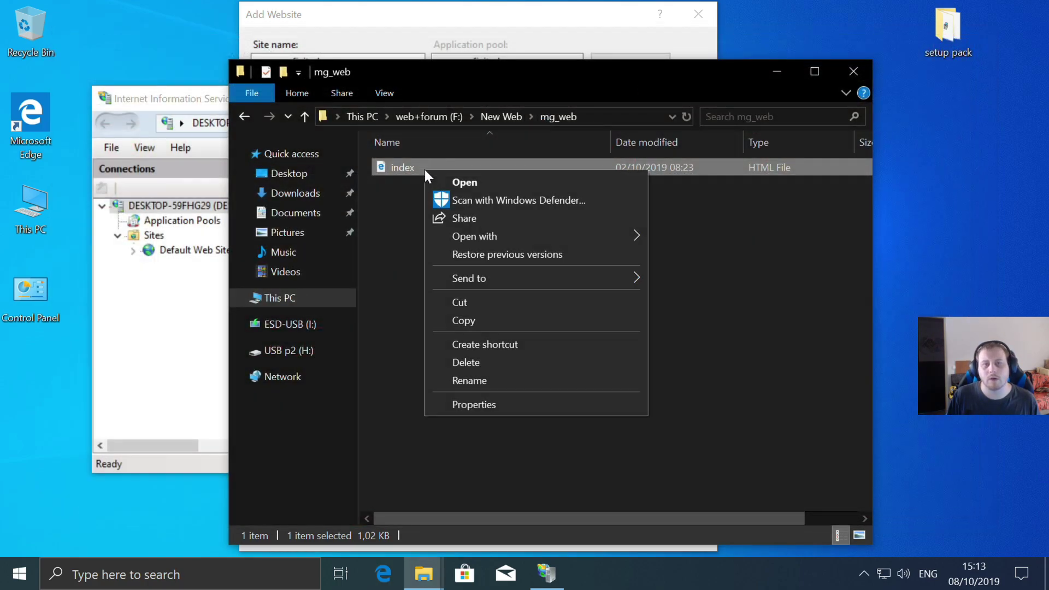
pyautogui.moveTo(501, 238)
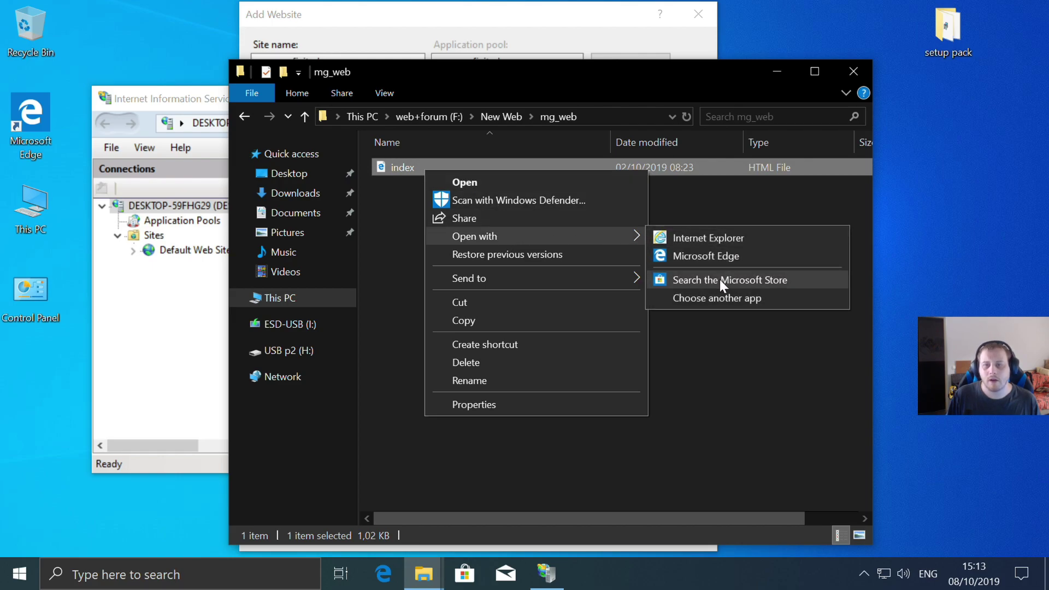
pyautogui.click(708, 305)
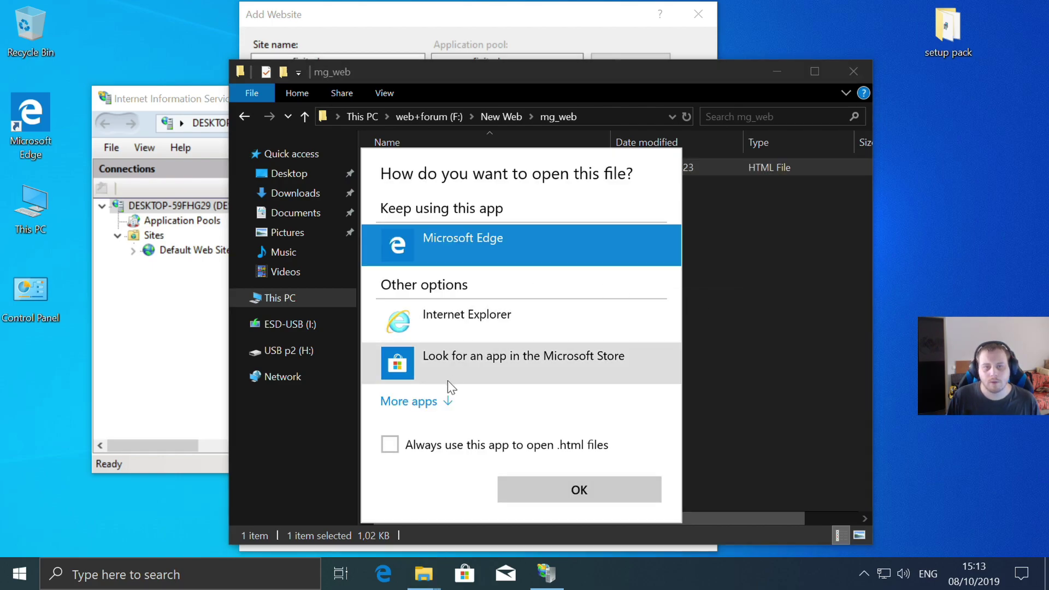
pyautogui.click(415, 403)
pyautogui.click(440, 416)
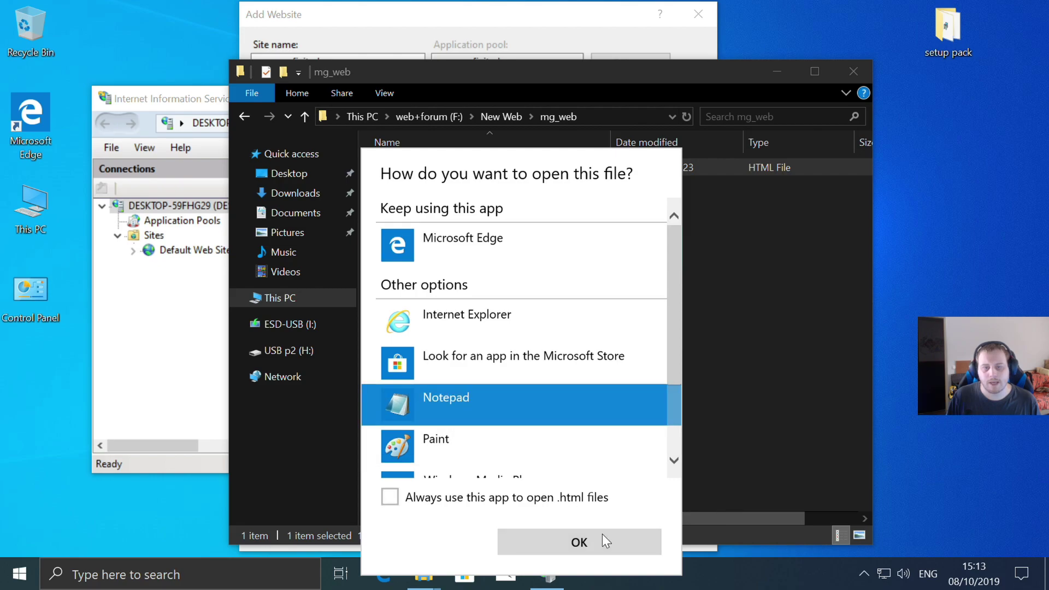
pyautogui.click(602, 536)
# - Scroll through the maintenance page's HTML source, then close Notepad
pyautogui.scroll(-9, 410, 180)
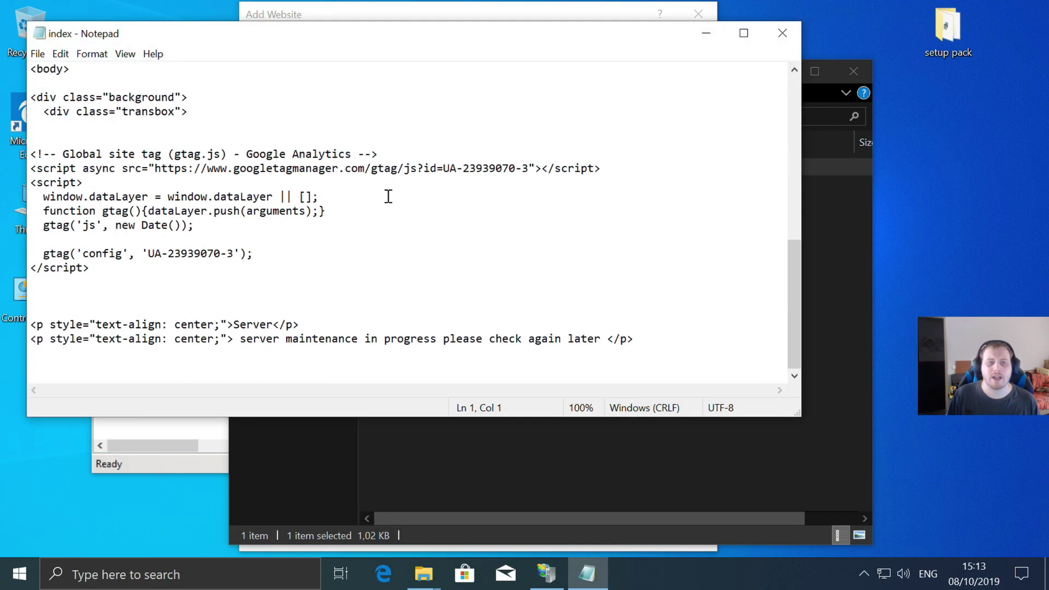
pyautogui.scroll(9, 427, 247)
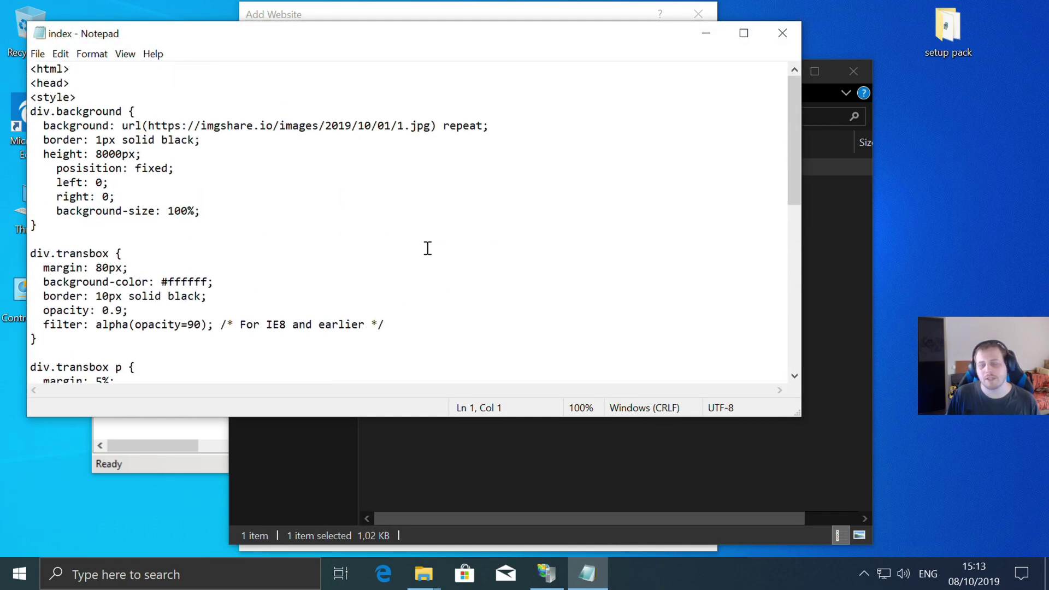
pyautogui.scroll(-9, 427, 248)
pyautogui.scroll(9, 427, 248)
pyautogui.scroll(-9, 427, 248)
pyautogui.scroll(-1, 427, 248)
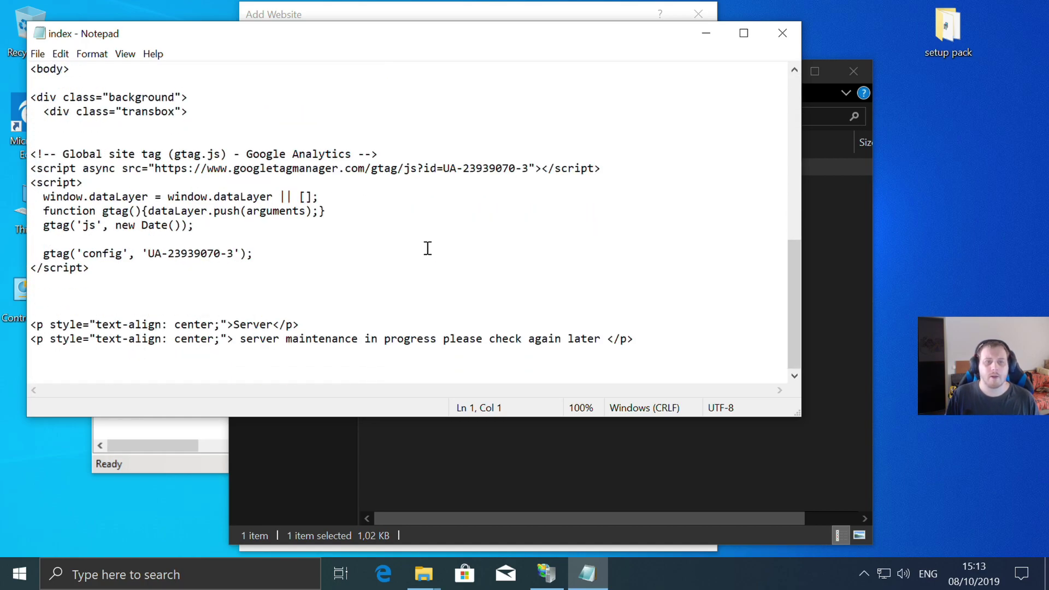
pyautogui.click(788, 29)
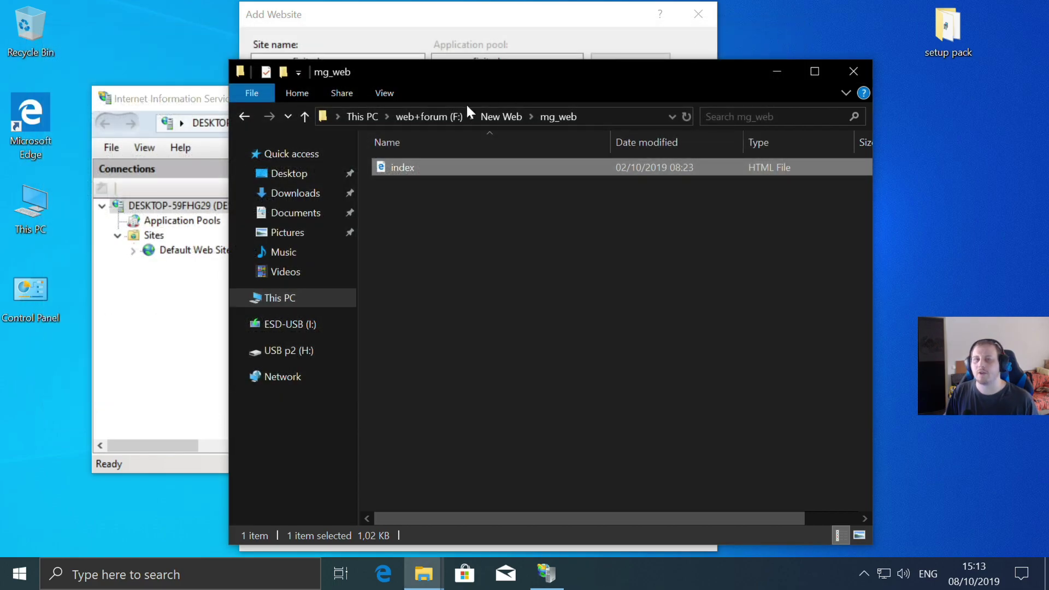
pyautogui.click(855, 76)
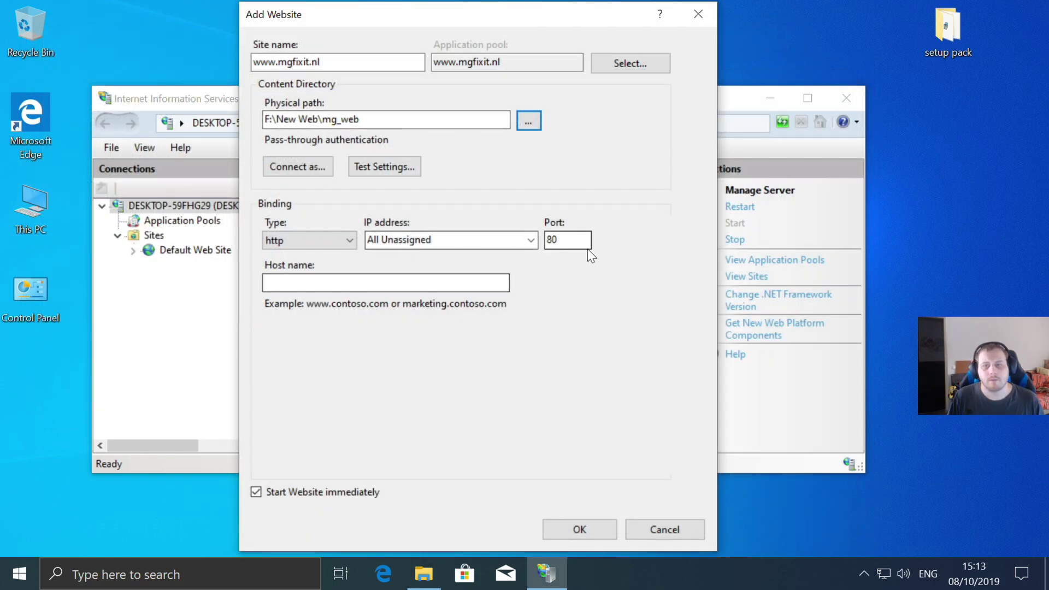
pyautogui.click(393, 563)
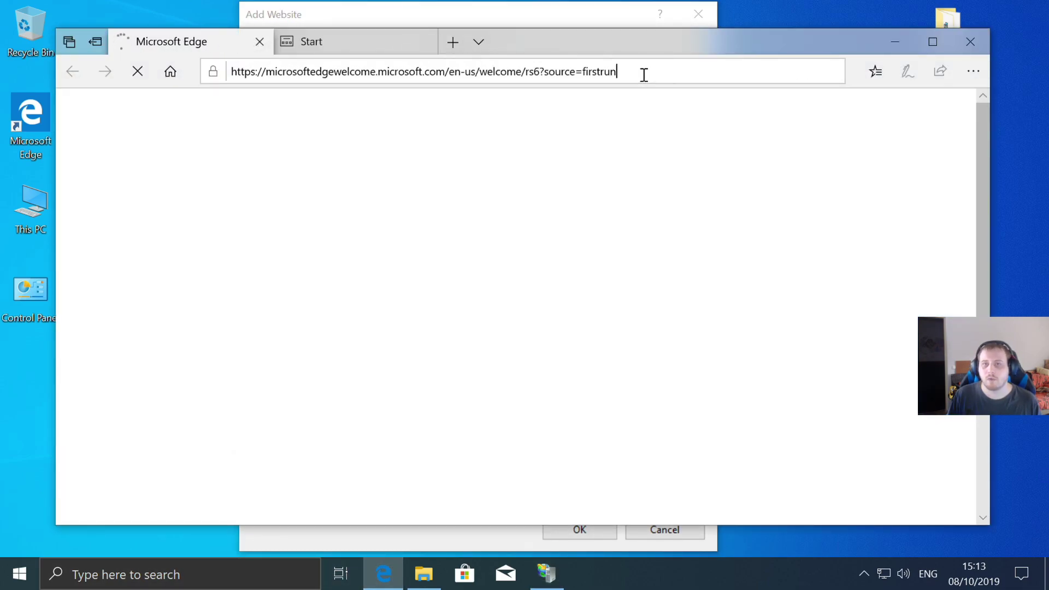
pyautogui.click(644, 74)
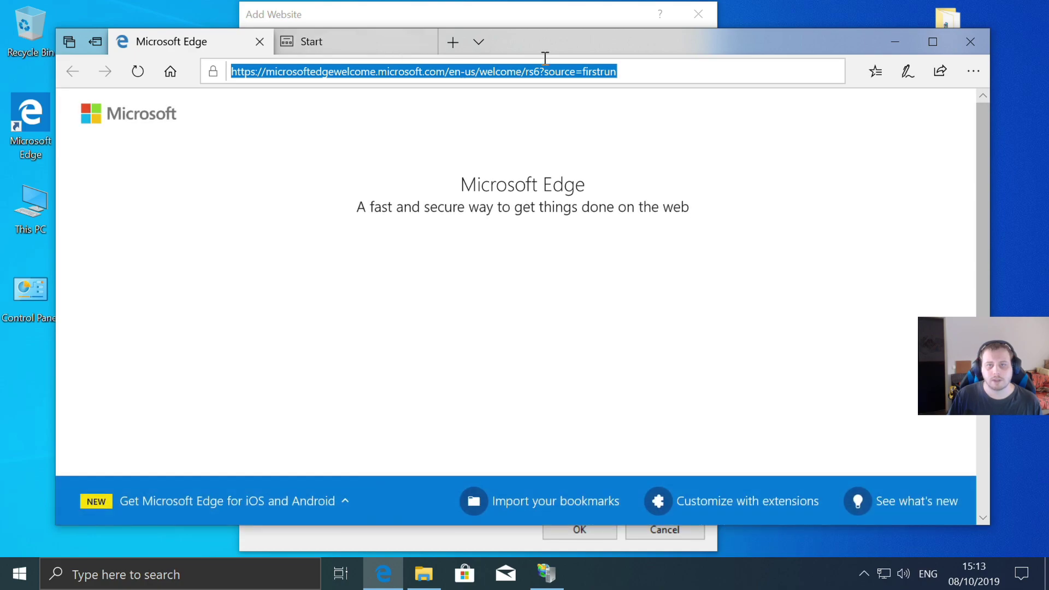
pyautogui.press('BackSpace')
pyautogui.write('www.')
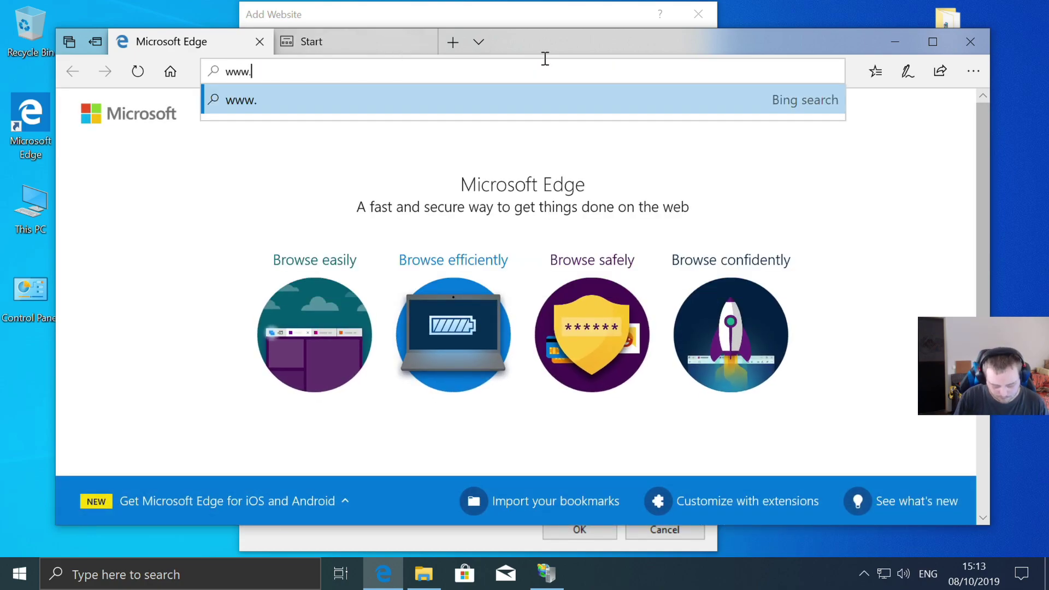
pyautogui.write('mgfix')
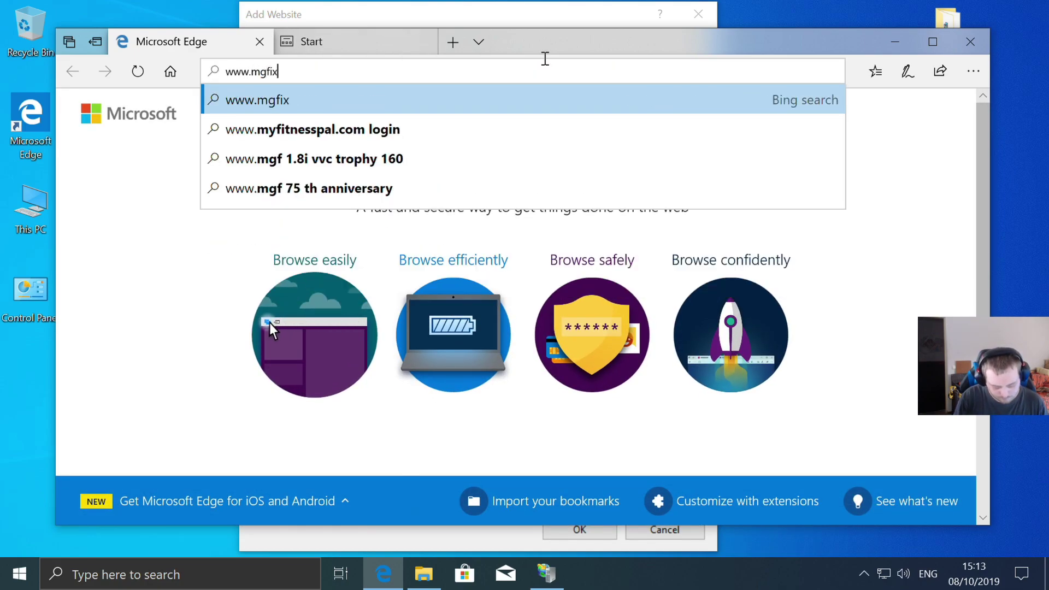
pyautogui.write('it.nl')
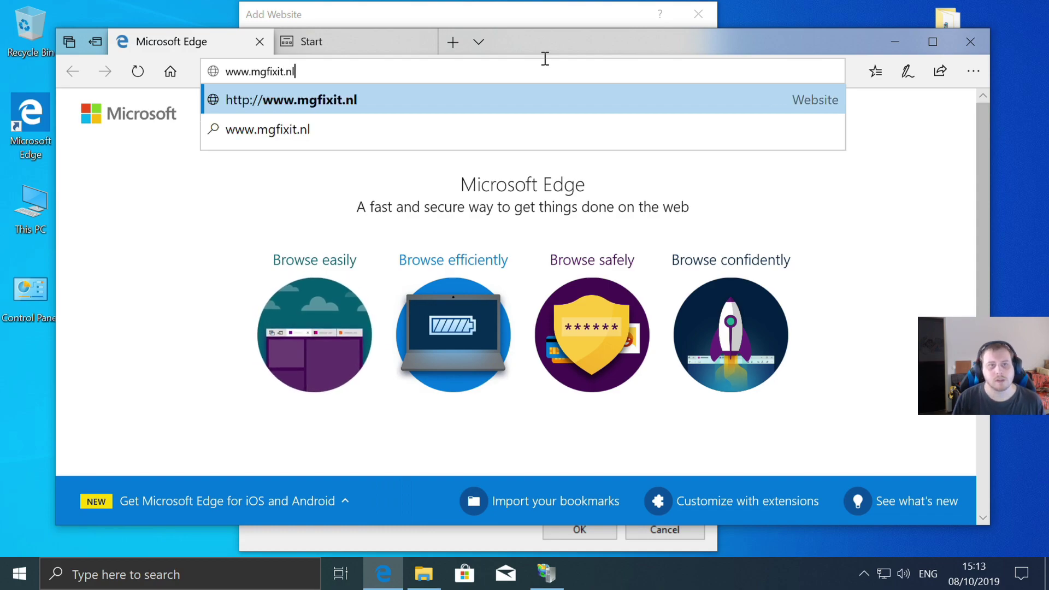
pyautogui.press('Return')
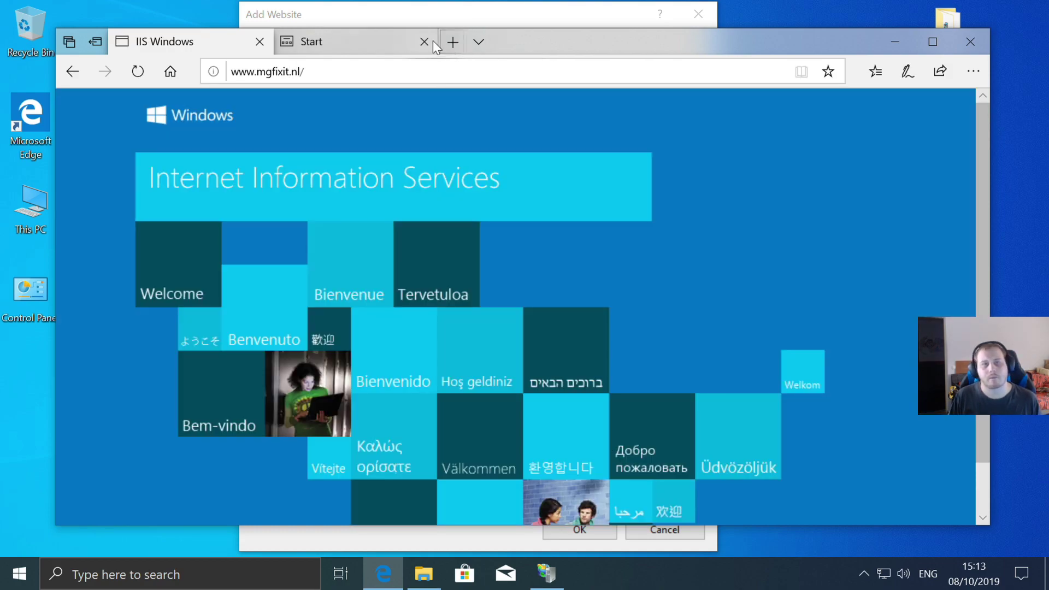
# - Close the extra Start tab and minimize Edge to return to Add Website
pyautogui.click(424, 42)
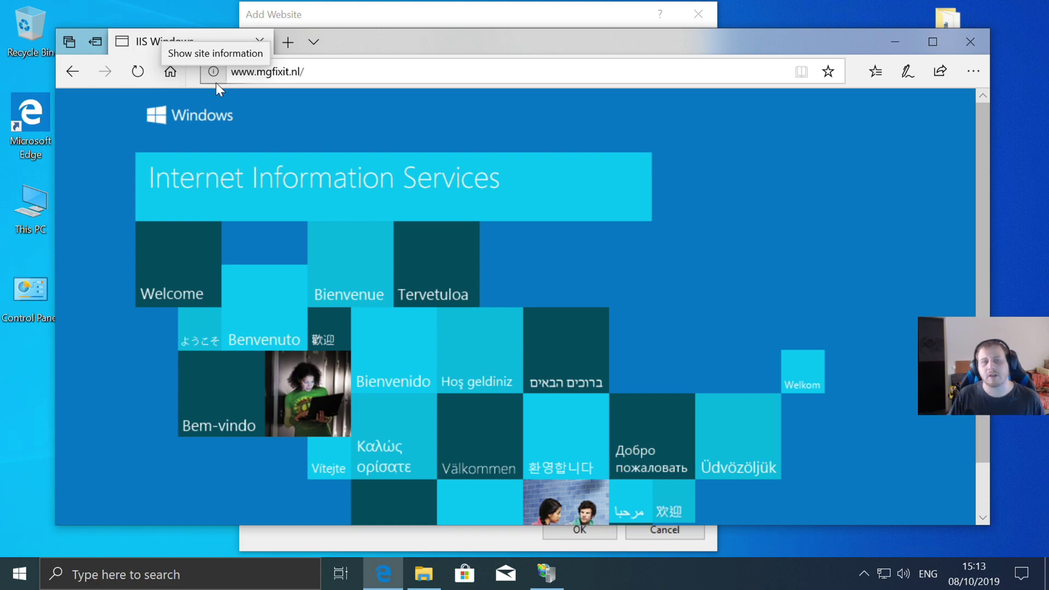
pyautogui.scroll(-1, 592, 207)
pyautogui.scroll(1, 593, 263)
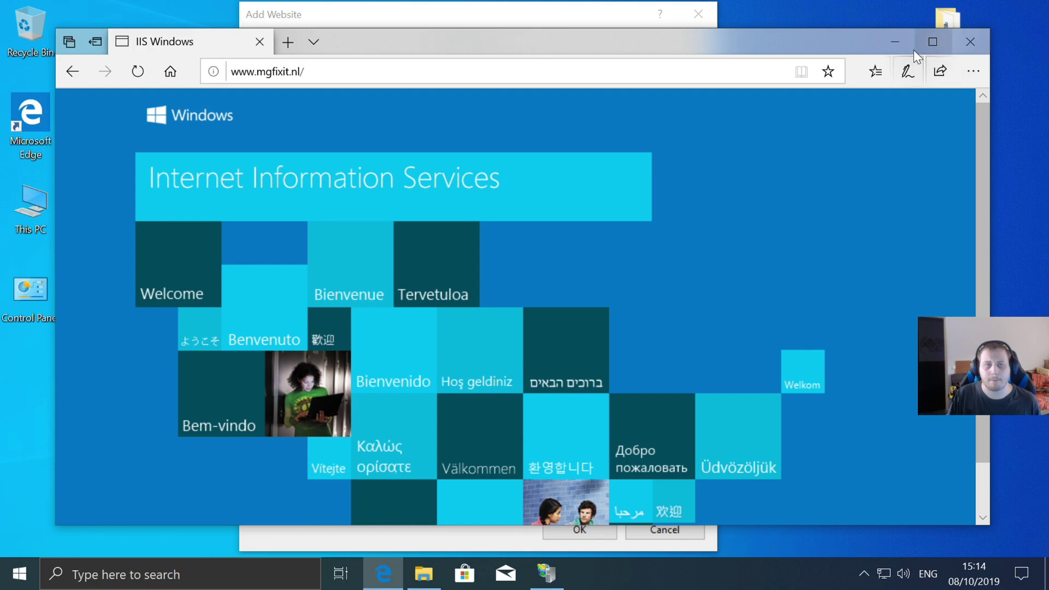
pyautogui.click(898, 40)
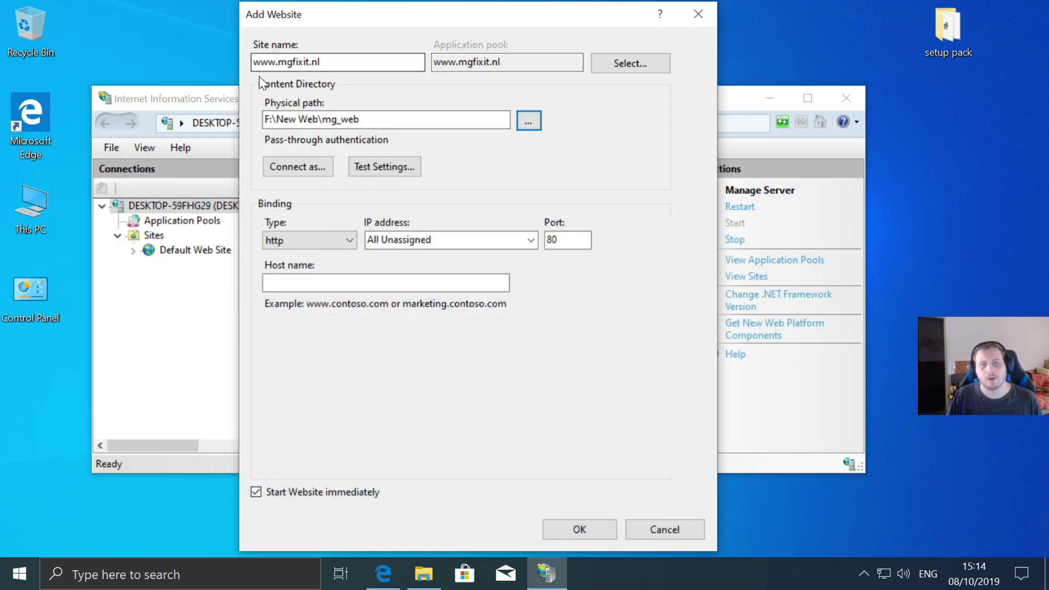
pyautogui.click(295, 283)
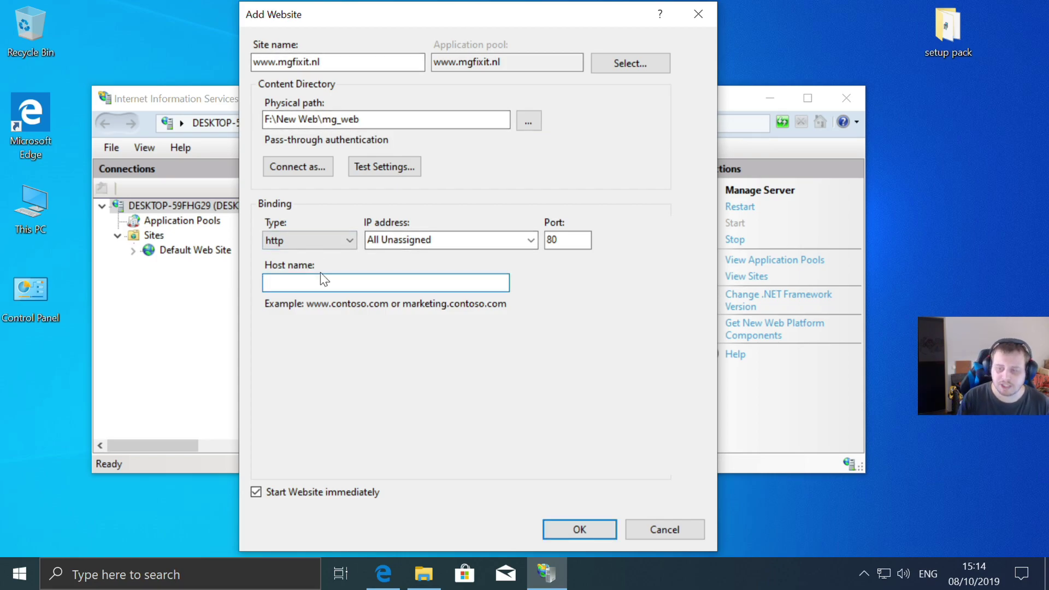
pyautogui.write('www.mgfixit')
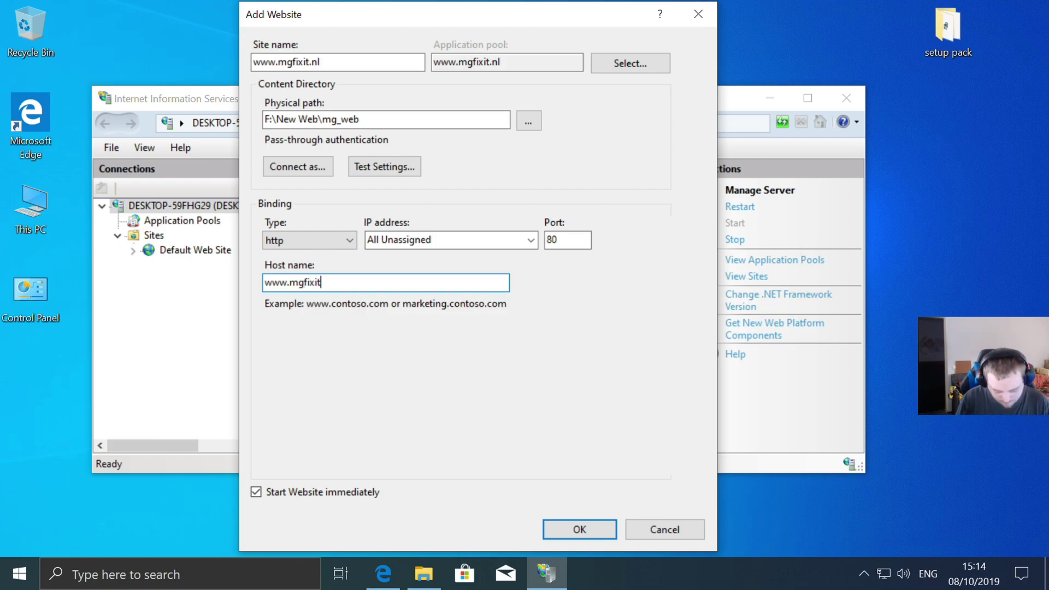
pyautogui.write('.nl')
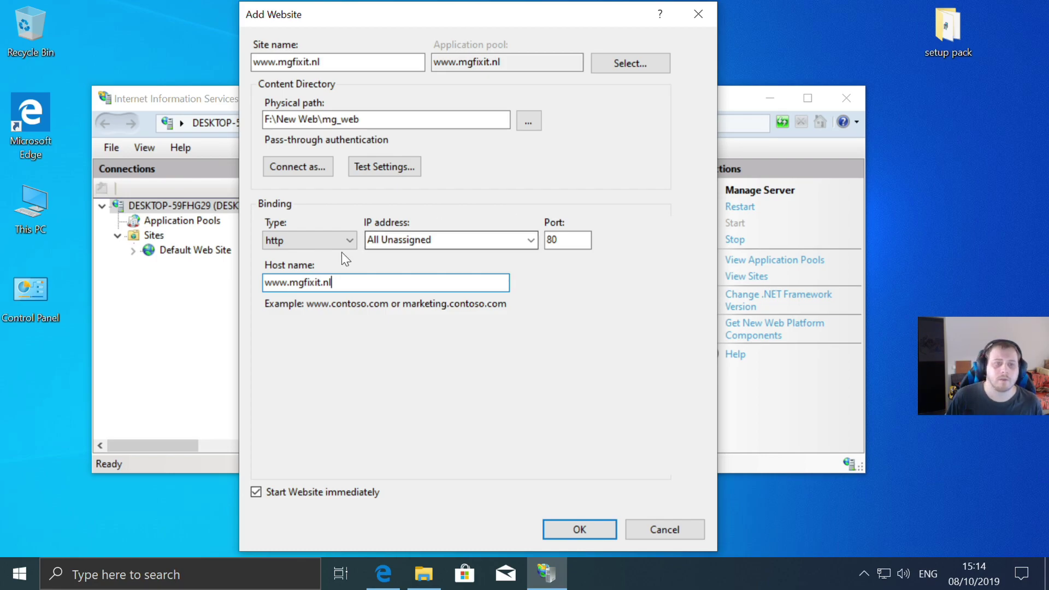
pyautogui.click(579, 534)
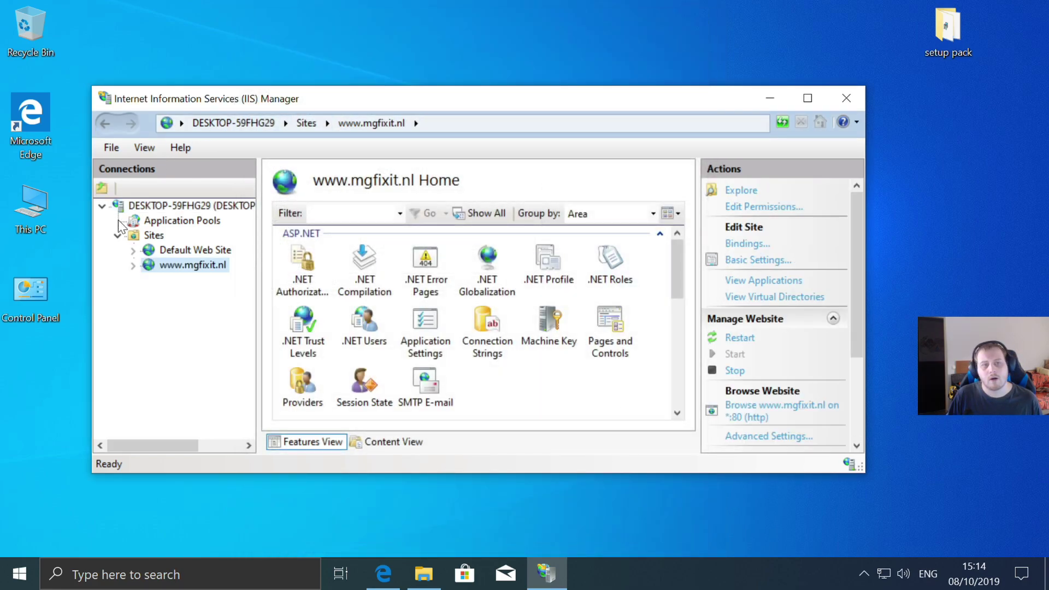
pyautogui.click(382, 575)
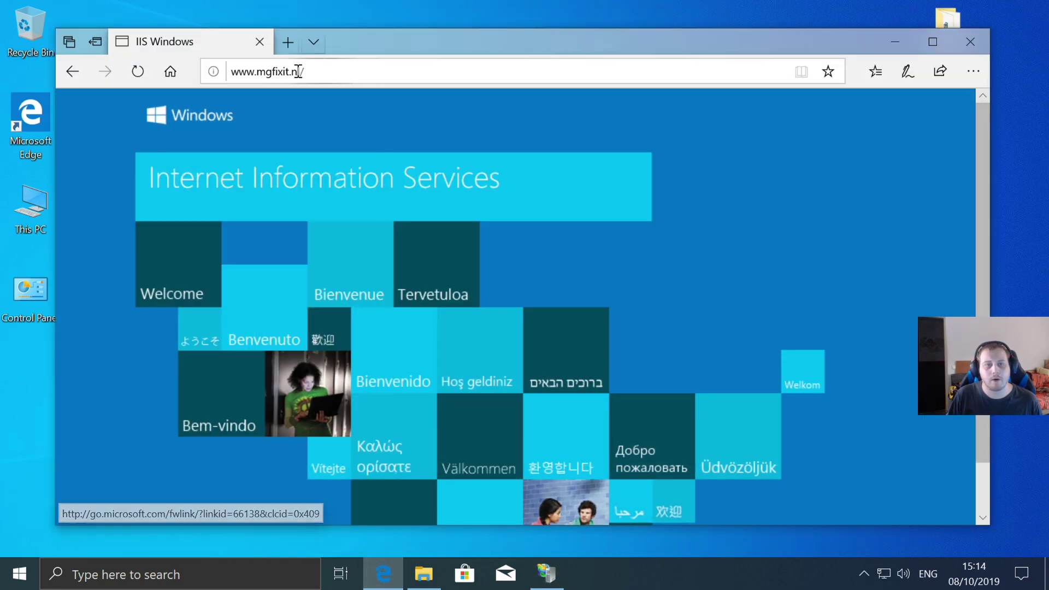
pyautogui.click(139, 72)
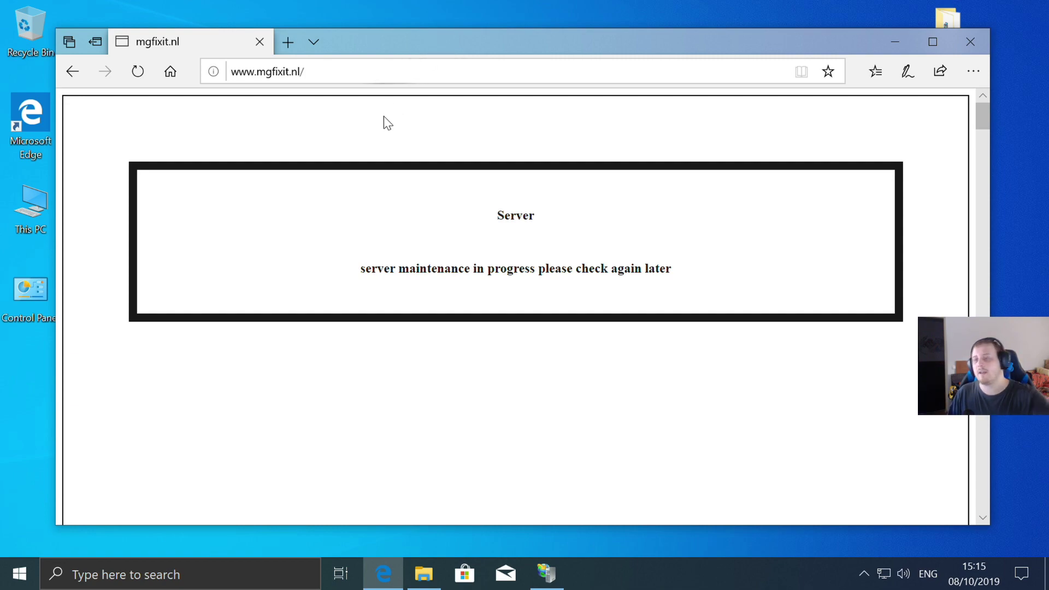
pyautogui.moveTo(321, 82); pyautogui.dragTo(228, 75)
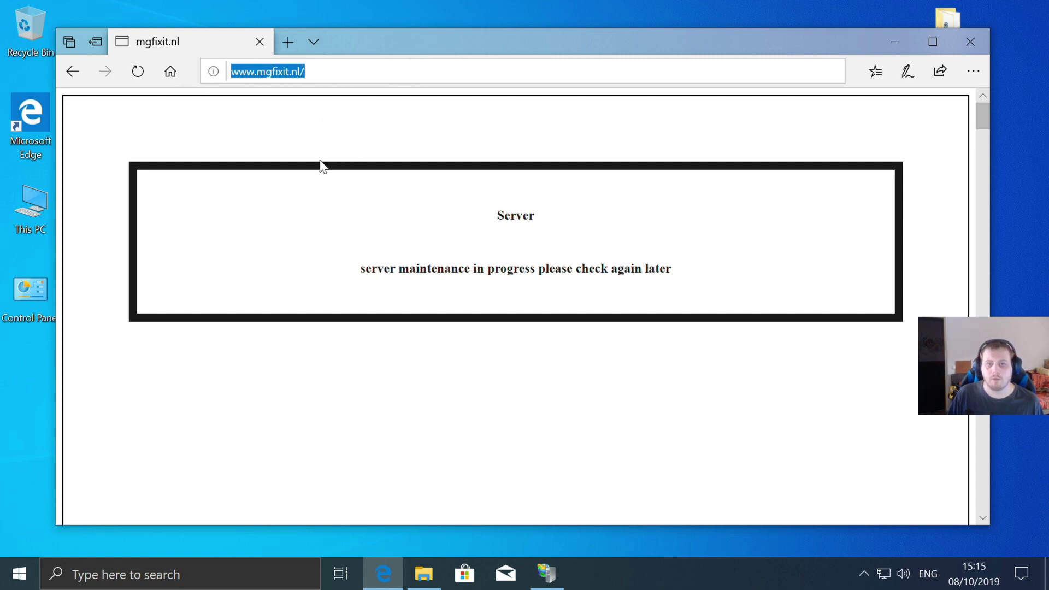
pyautogui.click(526, 345)
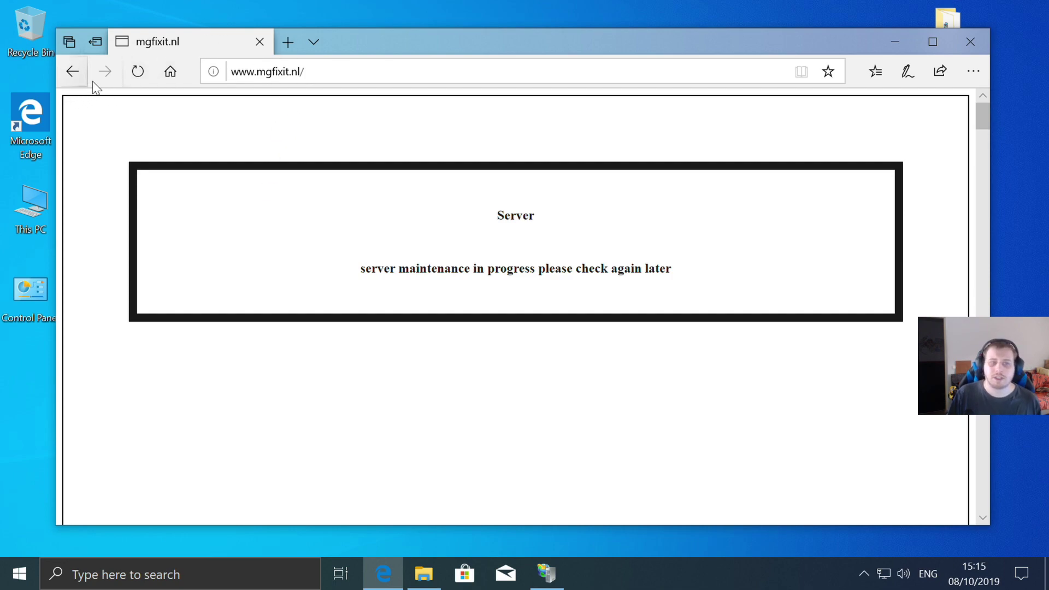
pyautogui.click(977, 51)
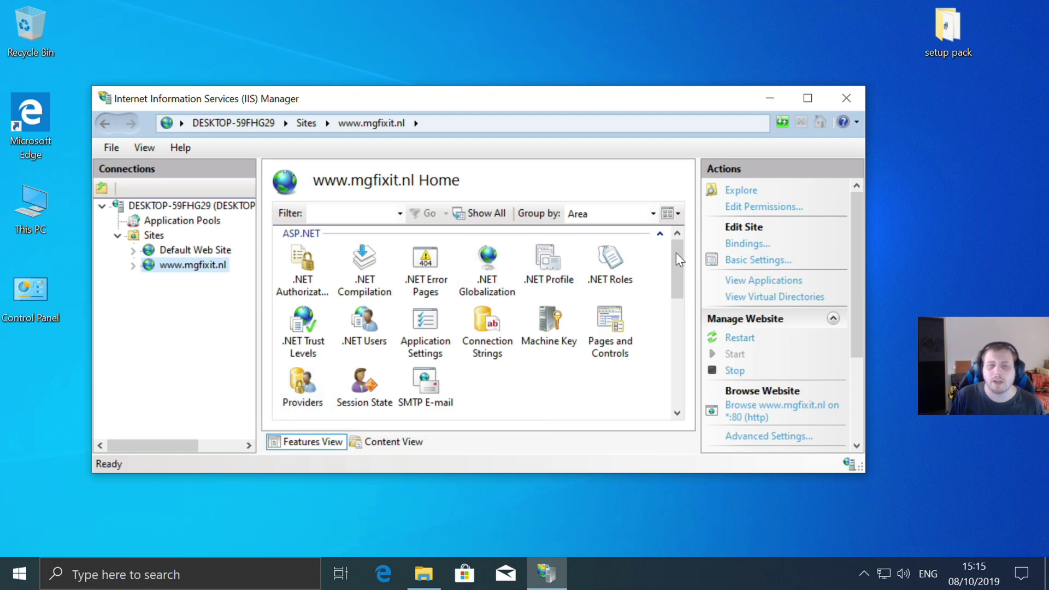
# - Show the DESKTOP-59FHG29 server home page scrolled to Management, briefly opening the setup pack folder
pyautogui.scroll(-5, 615, 342)
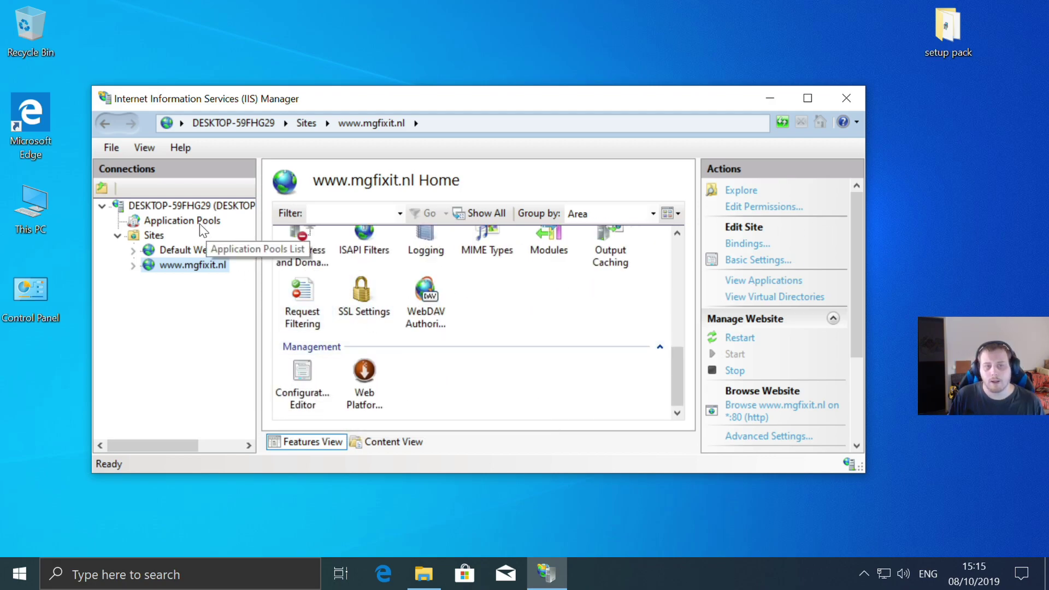
pyautogui.click(181, 206)
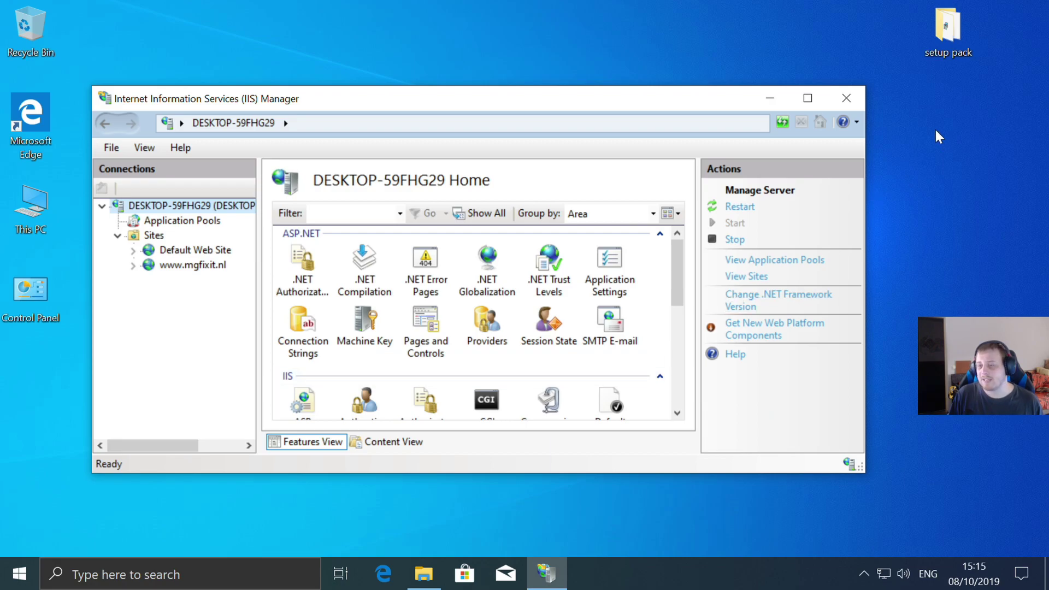
pyautogui.scroll(-5, 562, 363)
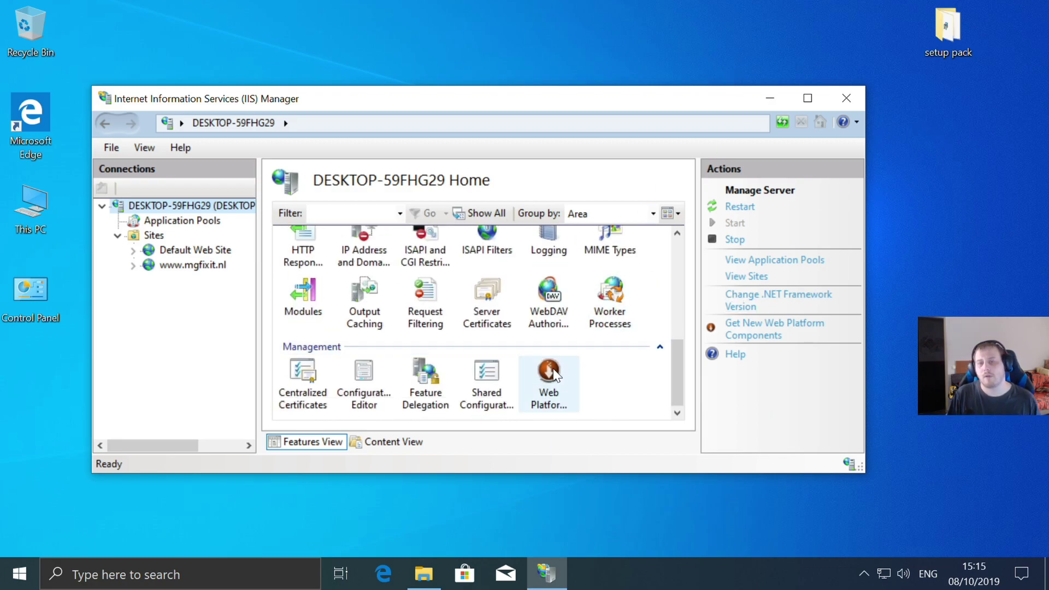
pyautogui.doubleClick(947, 37)
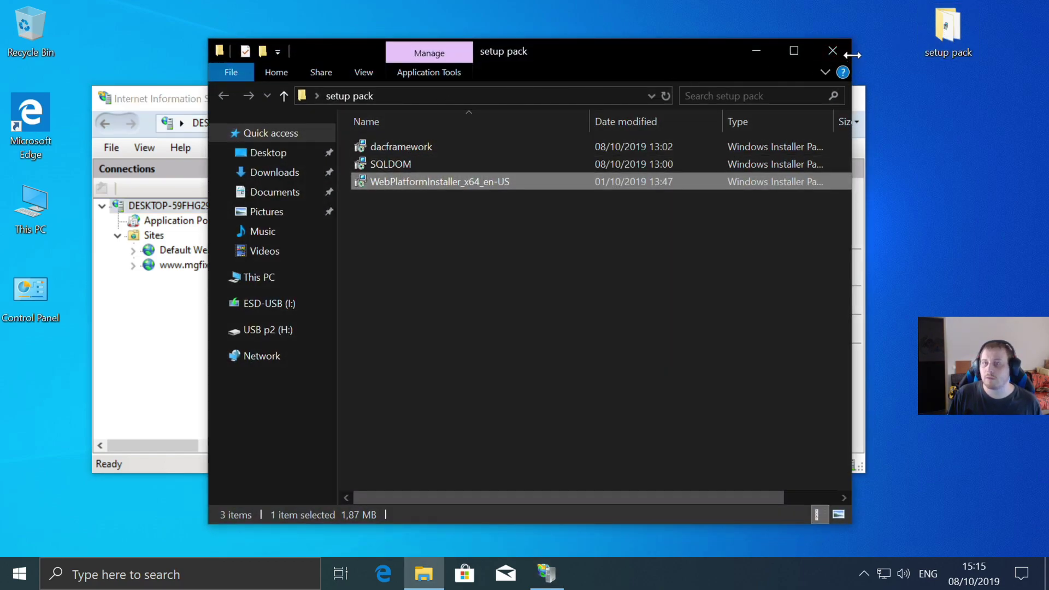
pyautogui.click(833, 50)
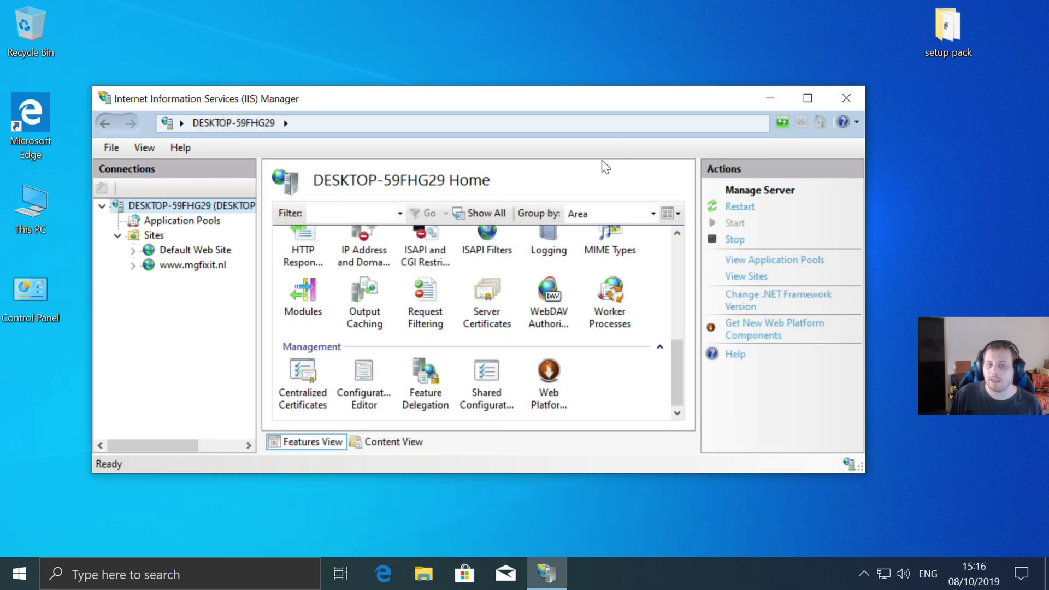
# - Open the Web Platform Installer, enlarge the IIS Manager window, and type 'wordpres' to search
pyautogui.doubleClick(554, 366)
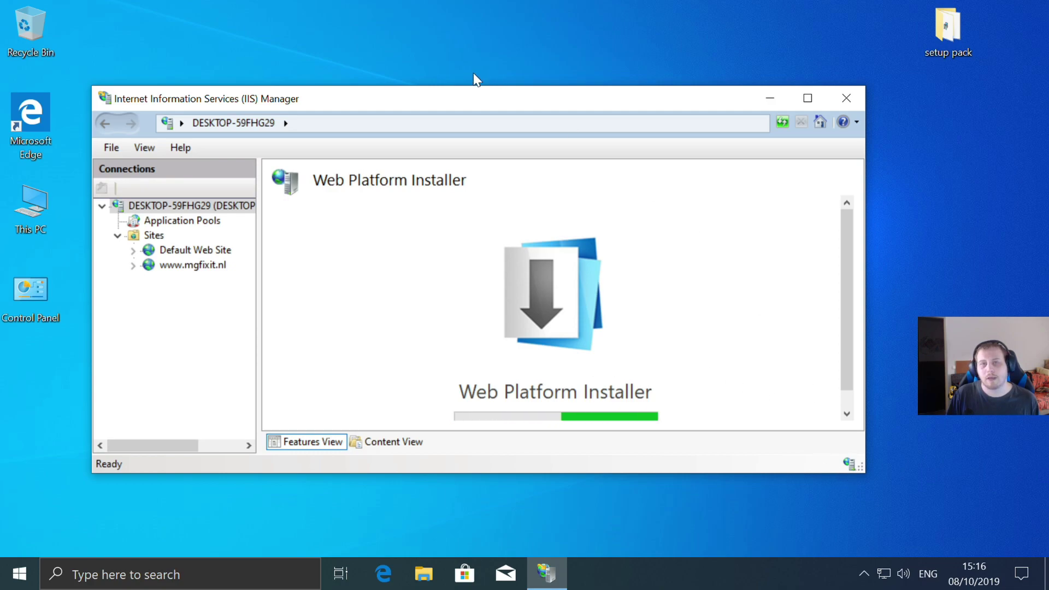
pyautogui.moveTo(465, 94); pyautogui.dragTo(432, 27)
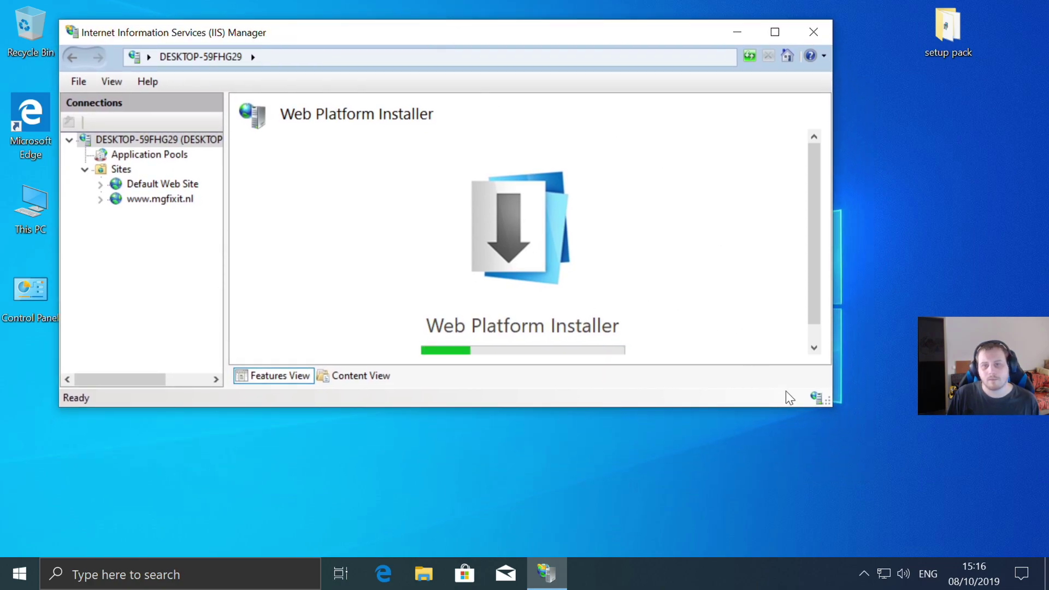
pyautogui.moveTo(825, 401); pyautogui.dragTo(976, 544)
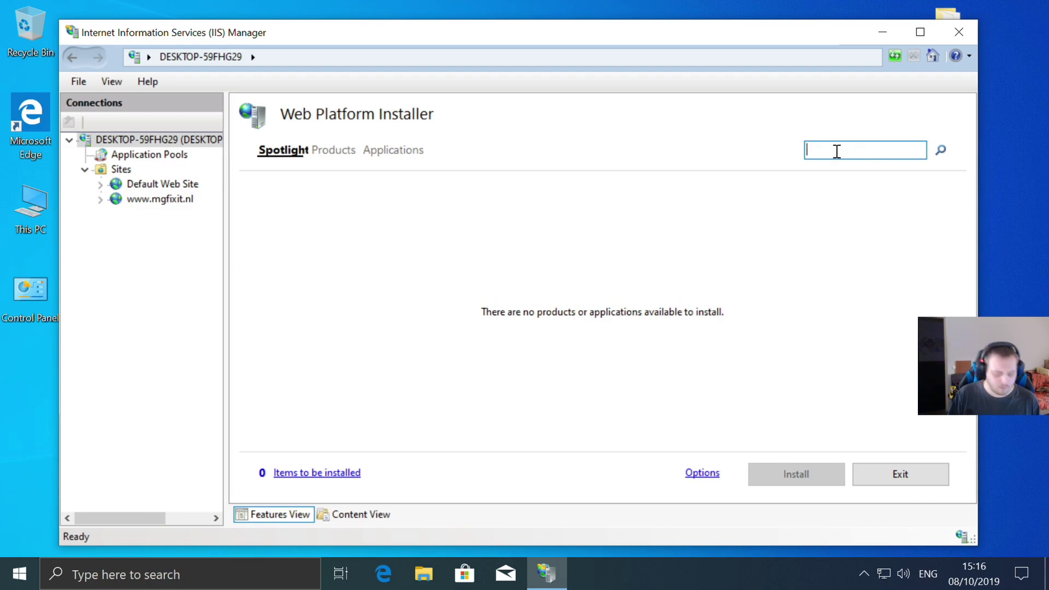
pyautogui.write('wordpres')
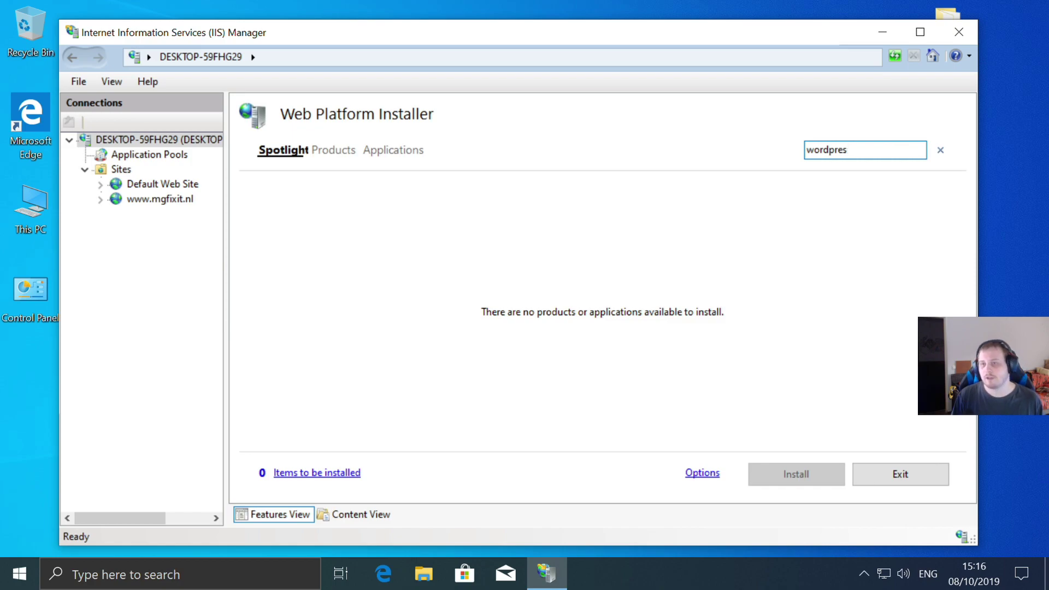
# - Run the WordPress search, add WordPress to the queue, and start the install
pyautogui.press('Return')
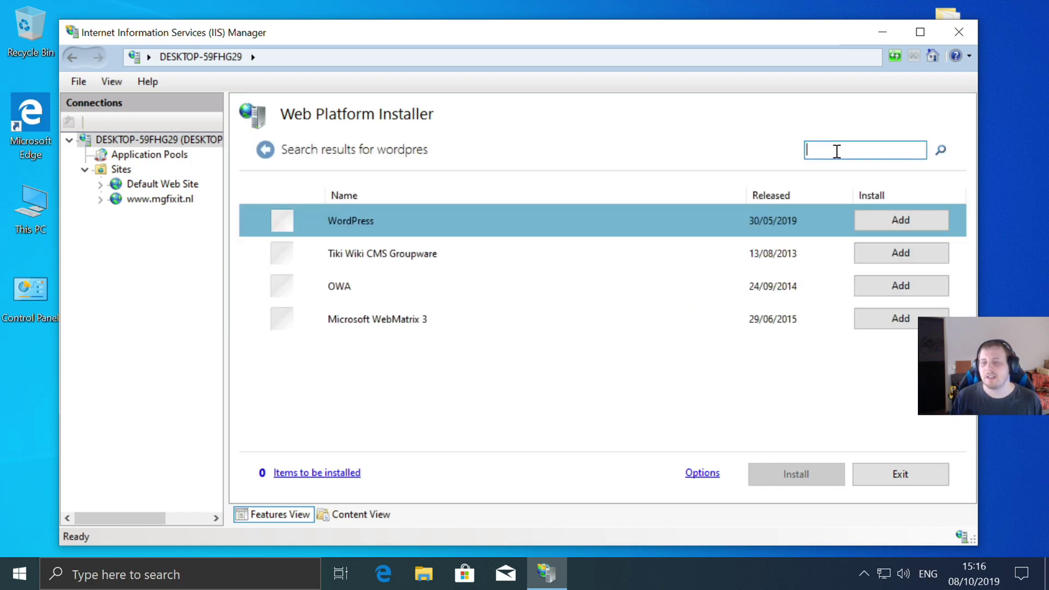
pyautogui.click(894, 221)
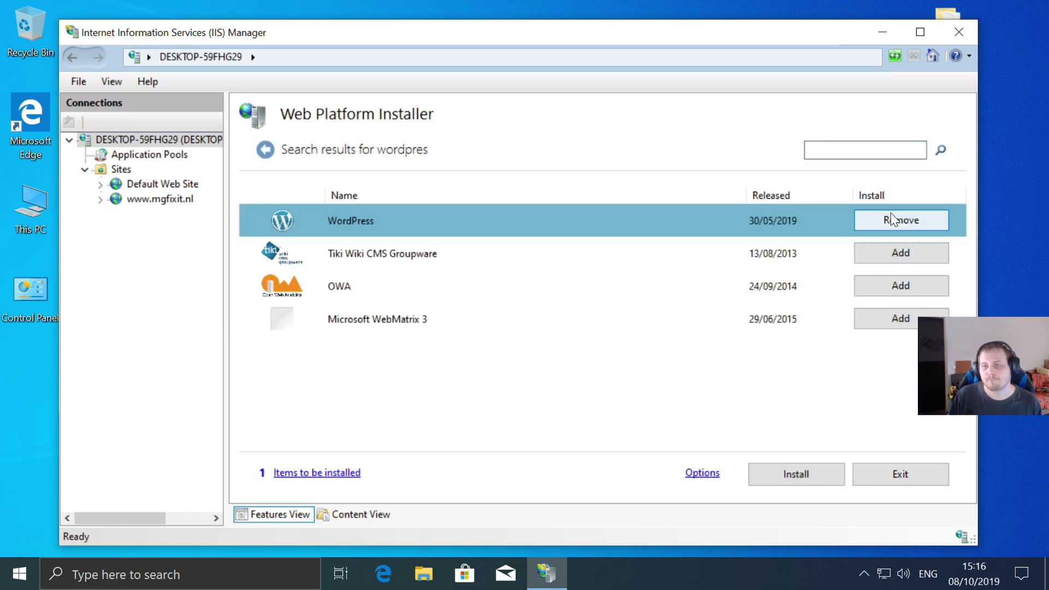
pyautogui.click(796, 474)
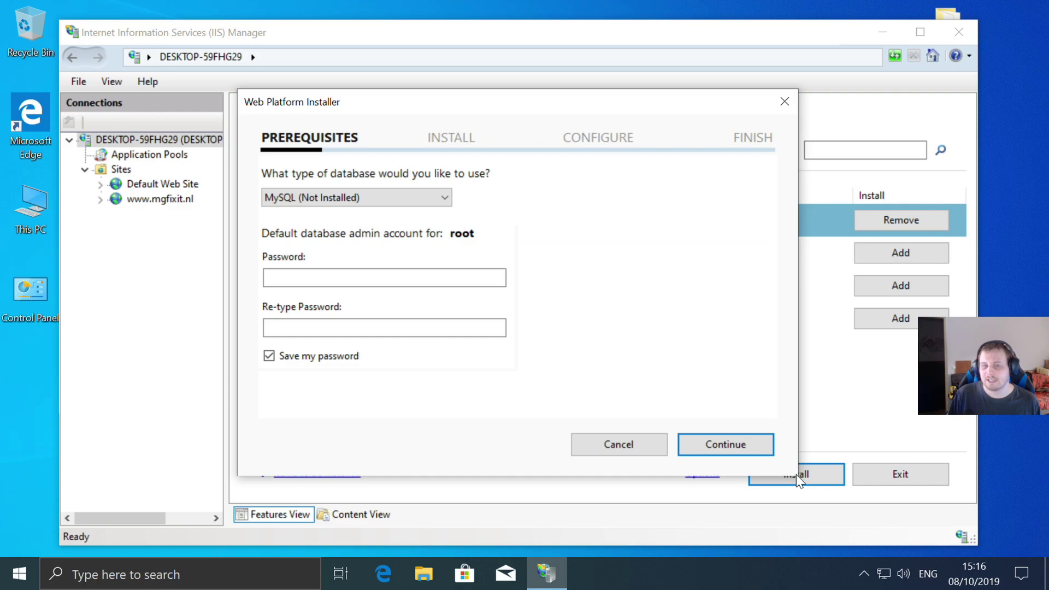
# - Enter and confirm the MySQL root password, then continue to the license review
pyautogui.click(428, 276)
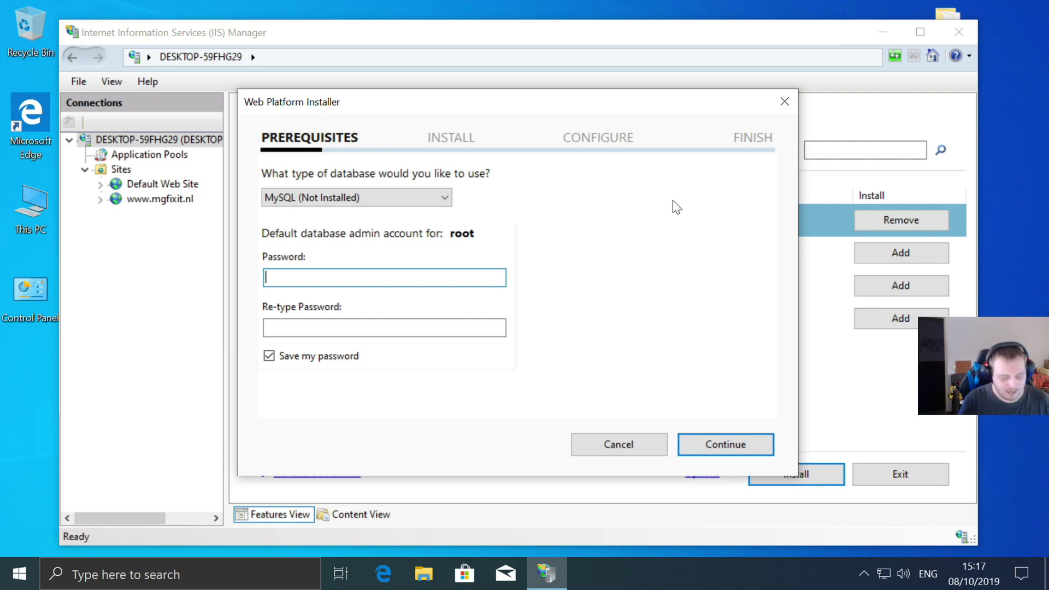
pyautogui.write('••')
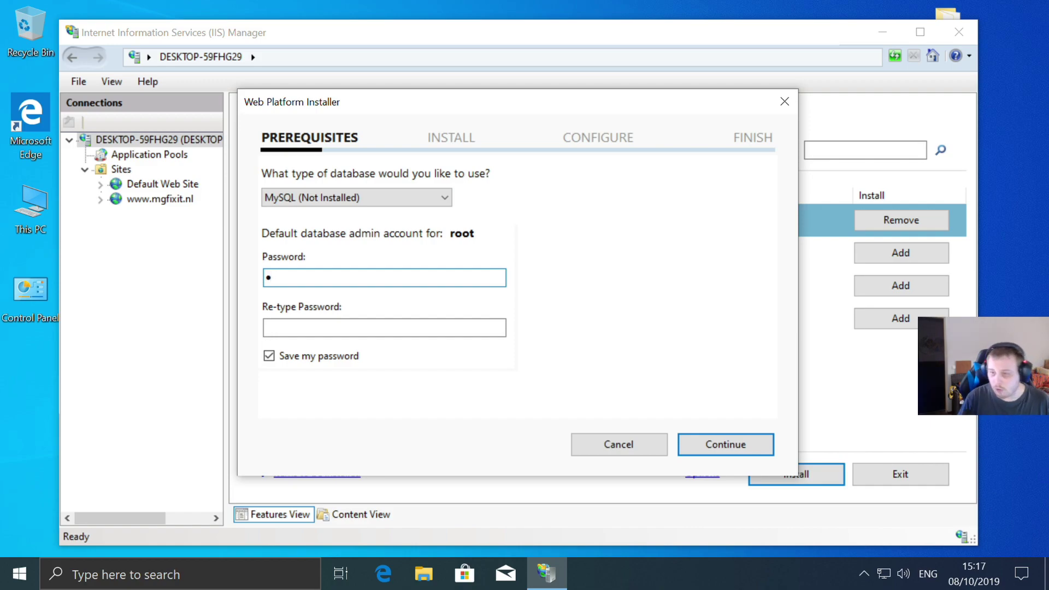
pyautogui.write('•••••')
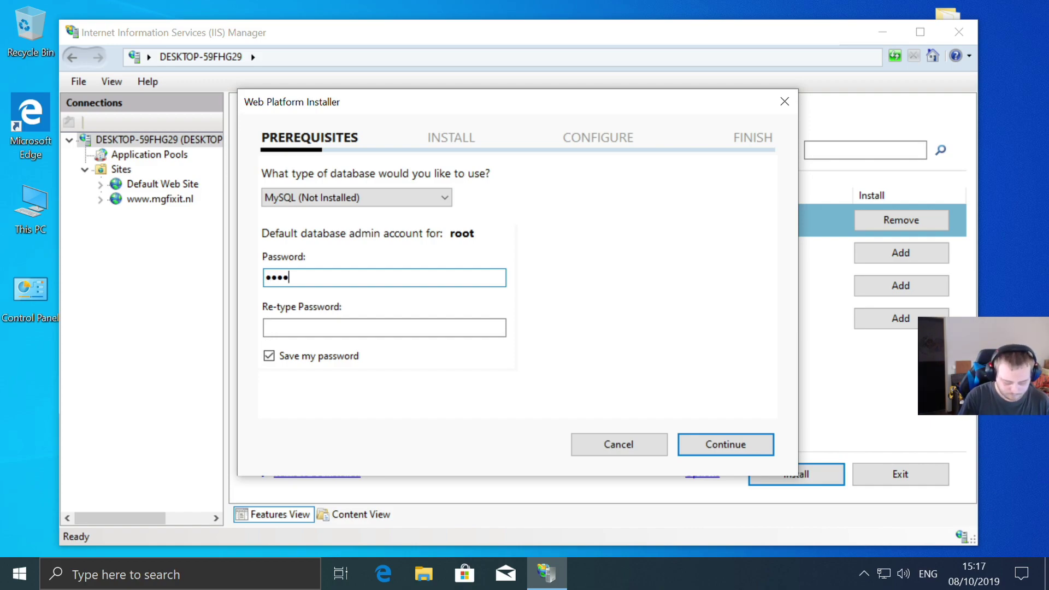
pyautogui.write('•••••')
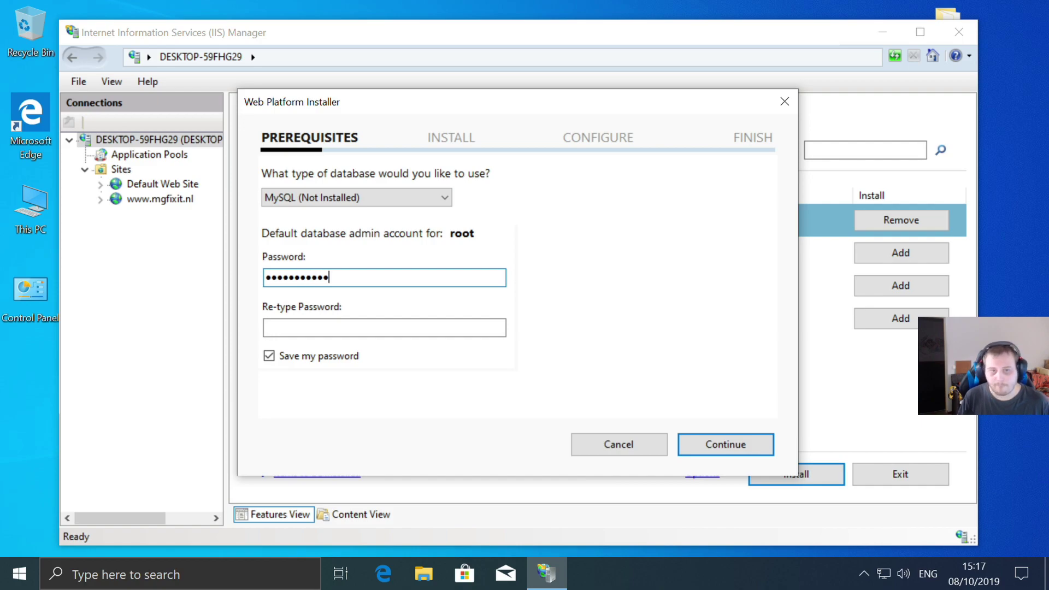
pyautogui.click(426, 328)
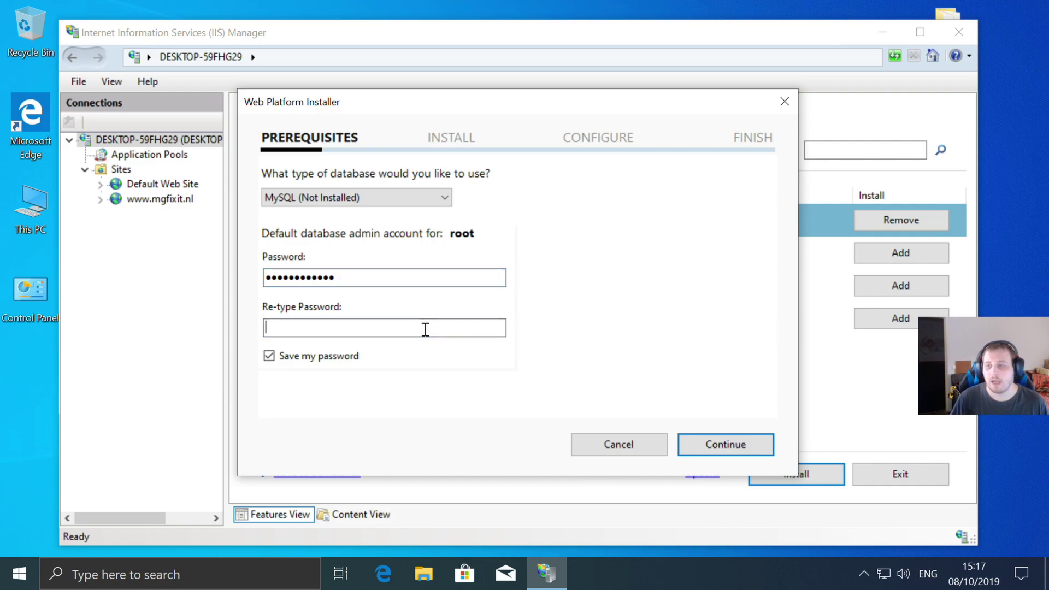
pyautogui.write('•')
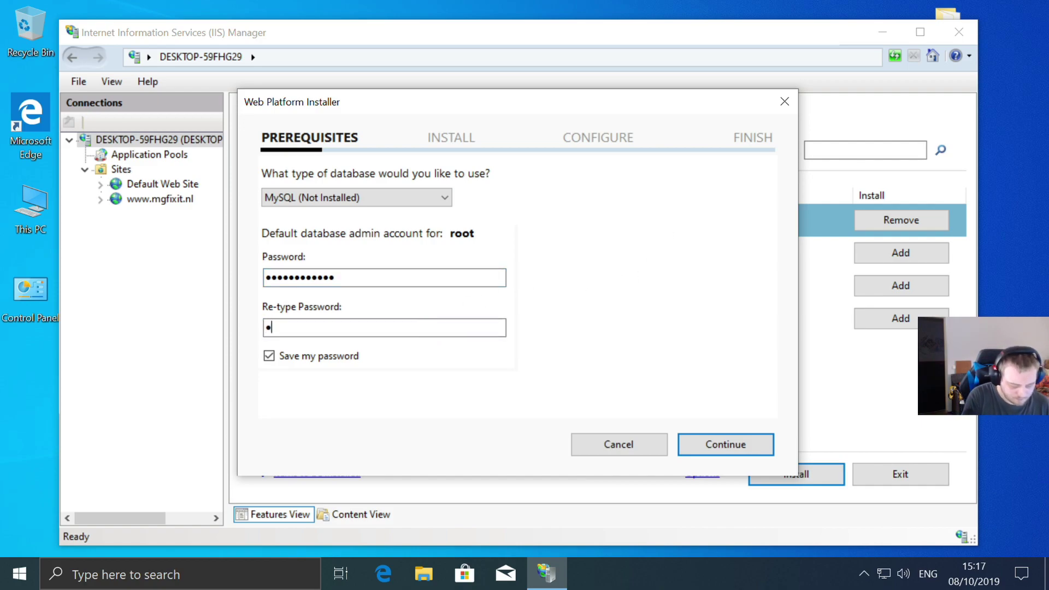
pyautogui.write('••••••')
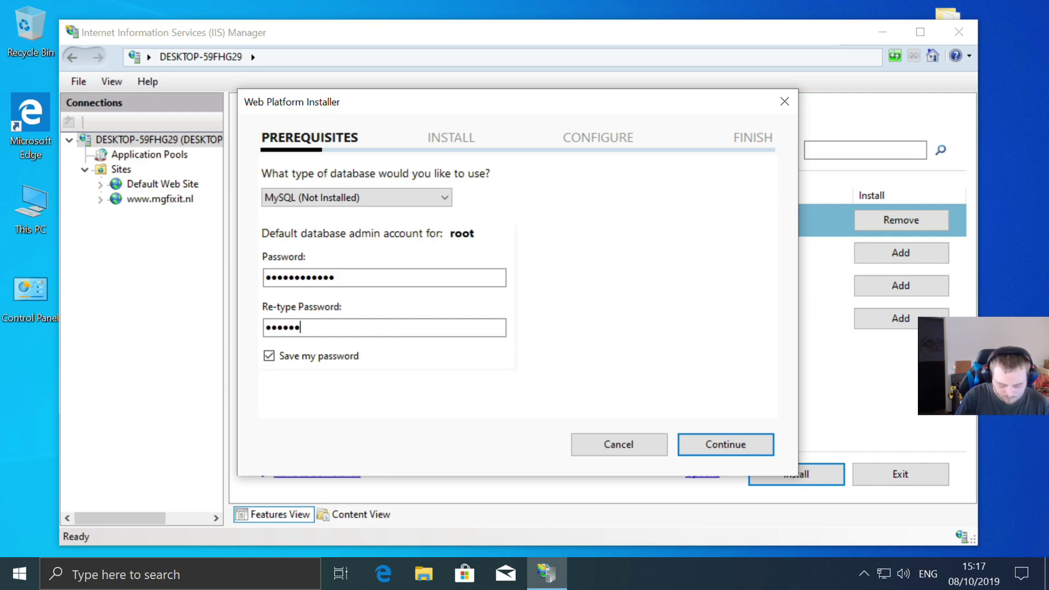
pyautogui.write('•••••')
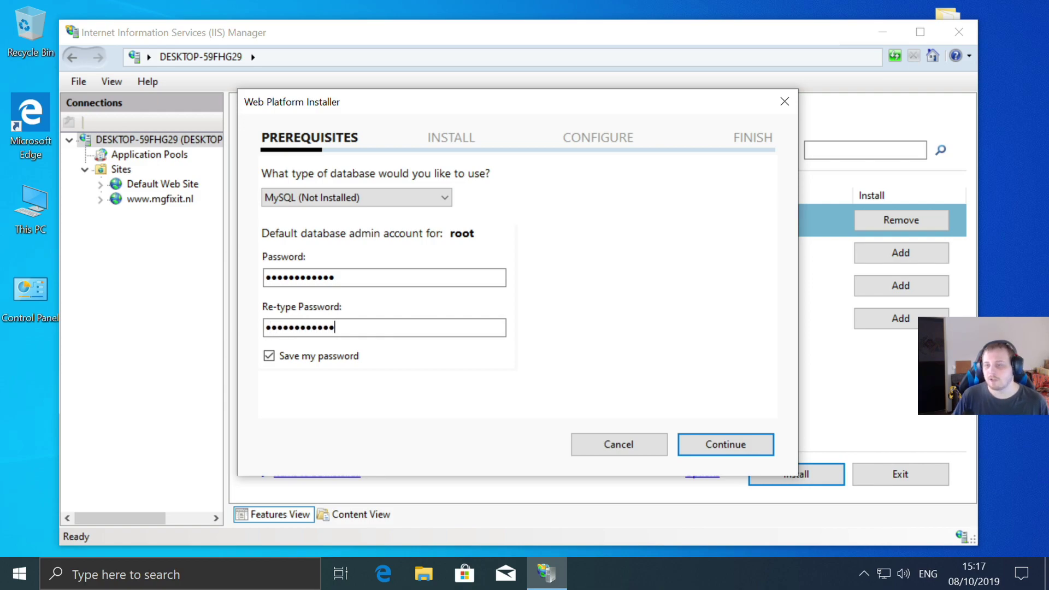
pyautogui.click(717, 444)
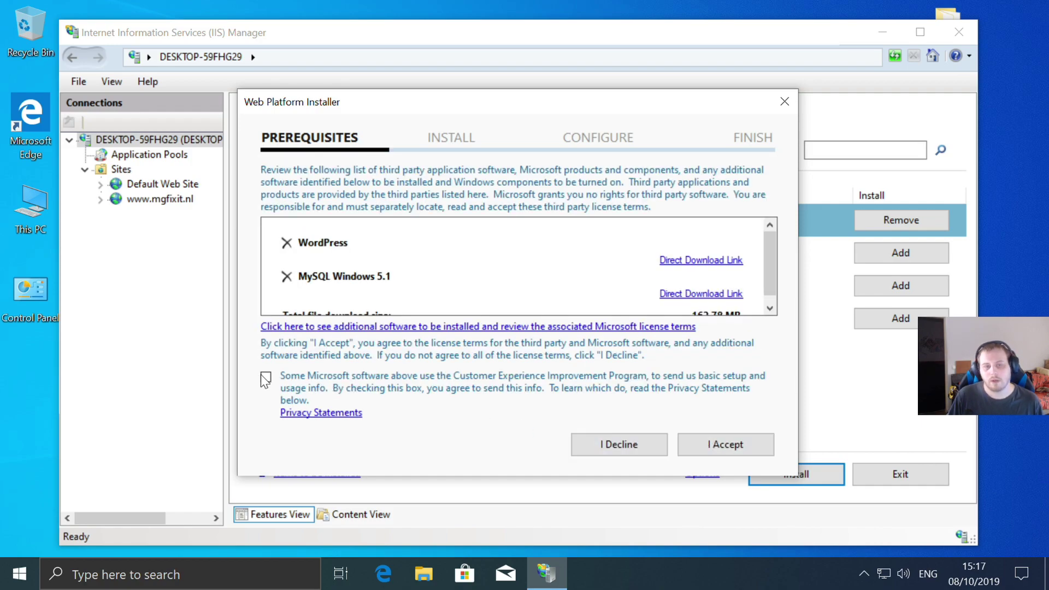
# - Accept the license terms to begin installing WordPress and MySQL Windows 5.1
pyautogui.click(726, 443)
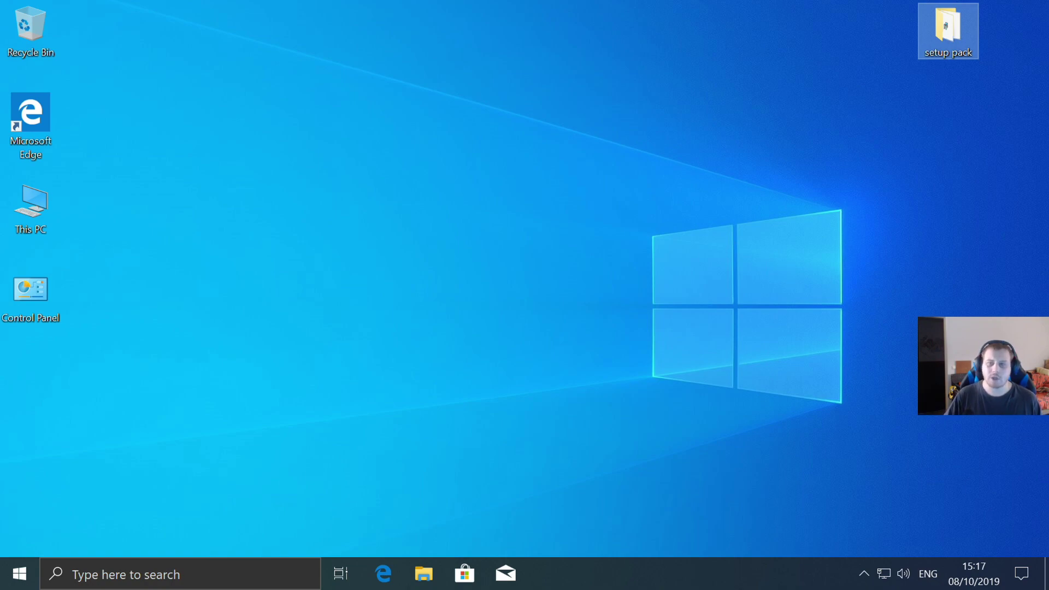
# - Open the setup pack folder and launch Web Platform Installer 5.1 from Start with administrator approval
pyautogui.doubleClick(953, 24)
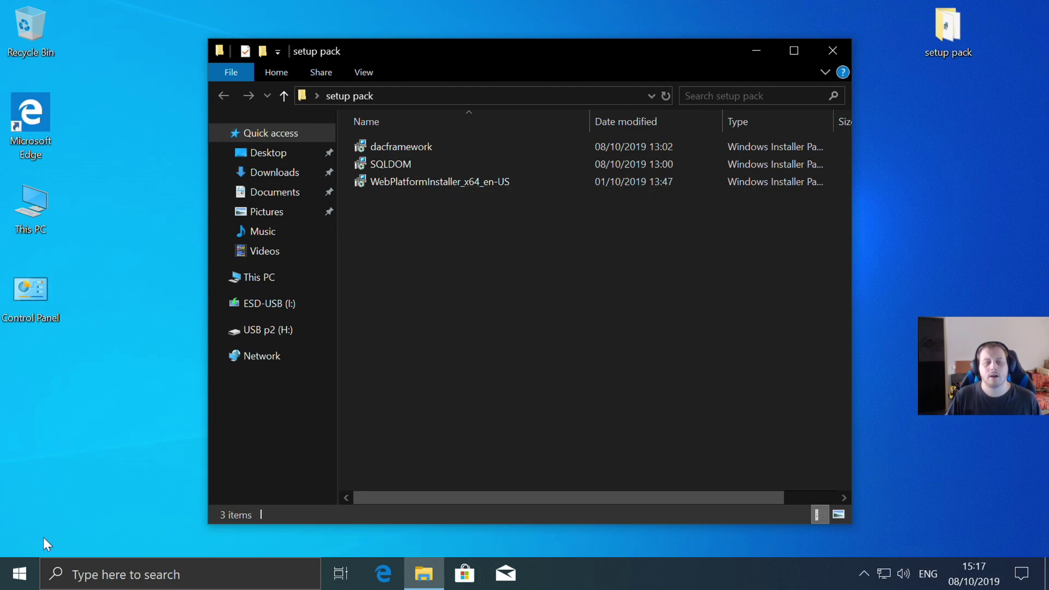
pyautogui.click(19, 574)
pyautogui.click(464, 232)
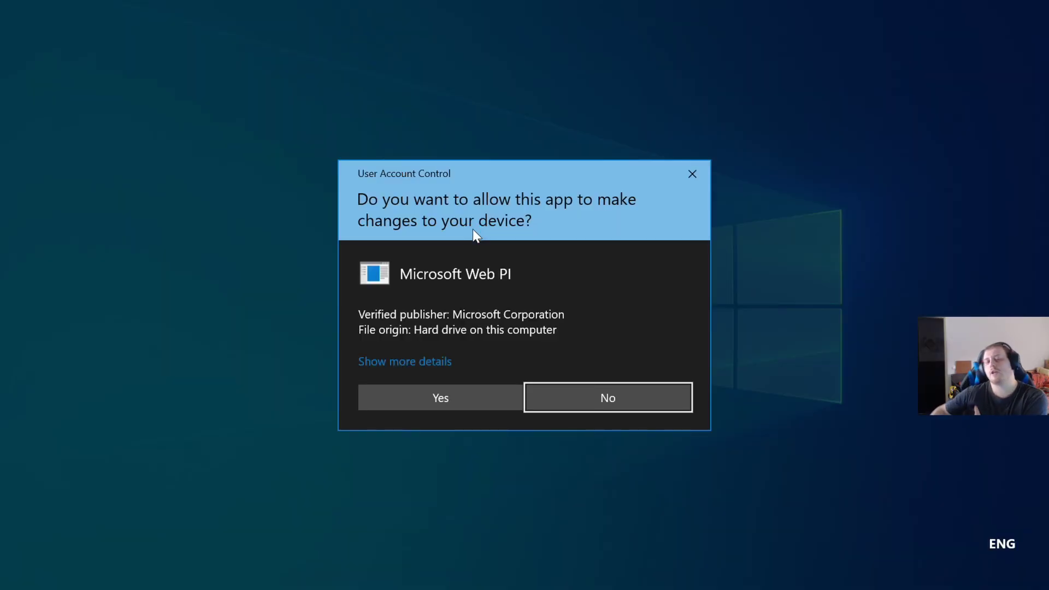
pyautogui.click(440, 394)
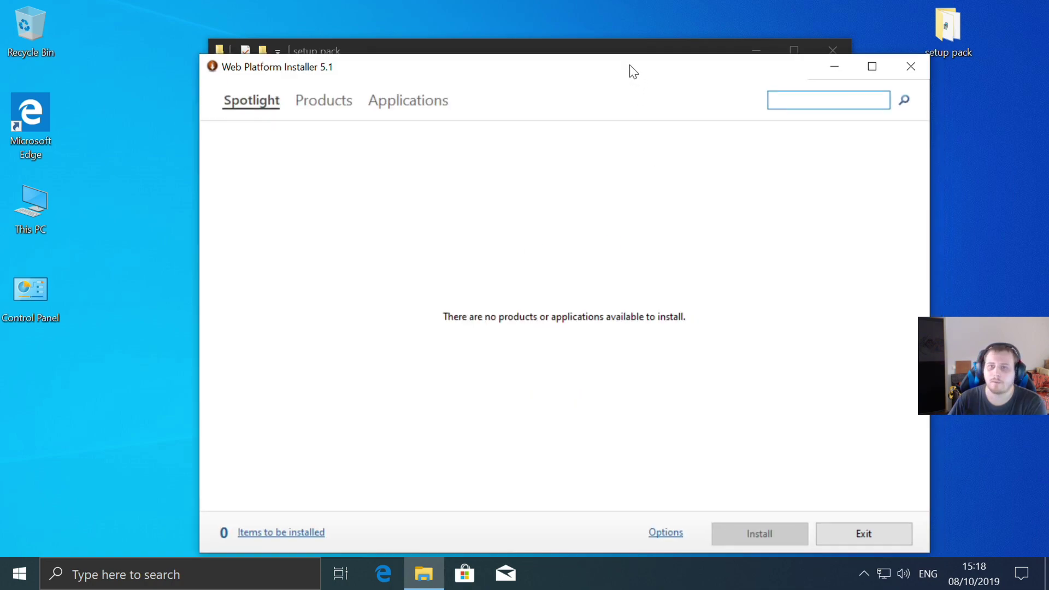
# - Queue WordPress for install, submit the root database password, and dismiss the invalid-password error
pyautogui.click(762, 90)
pyautogui.write('wordpres')
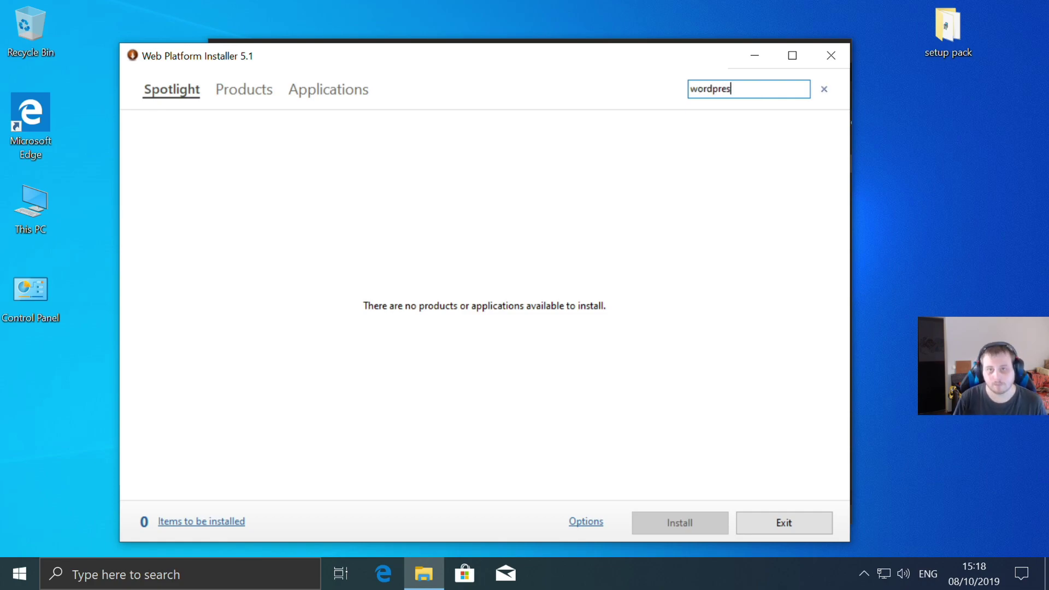
pyautogui.press('Return')
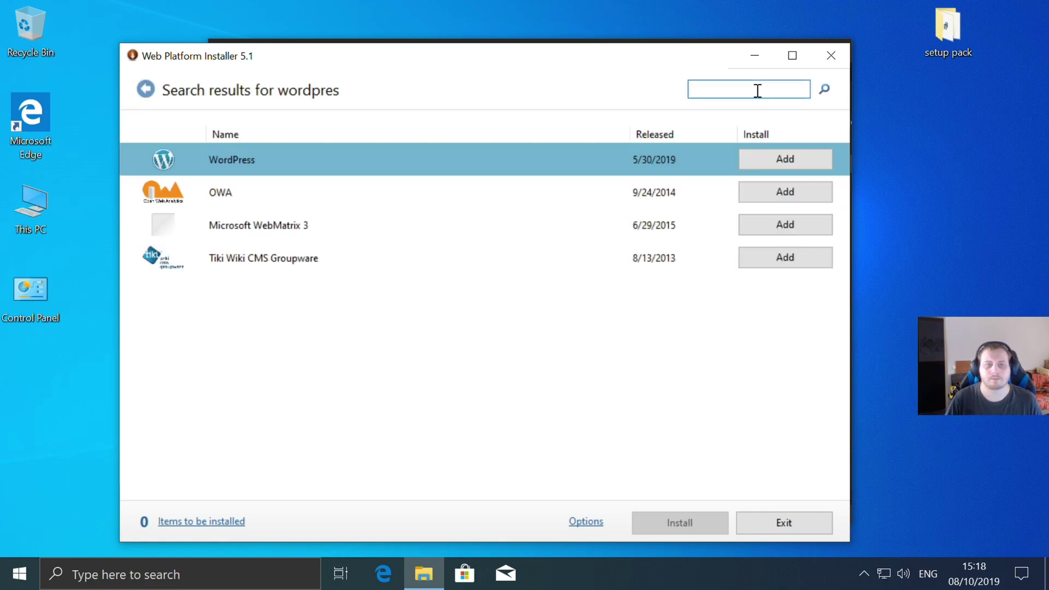
pyautogui.click(789, 161)
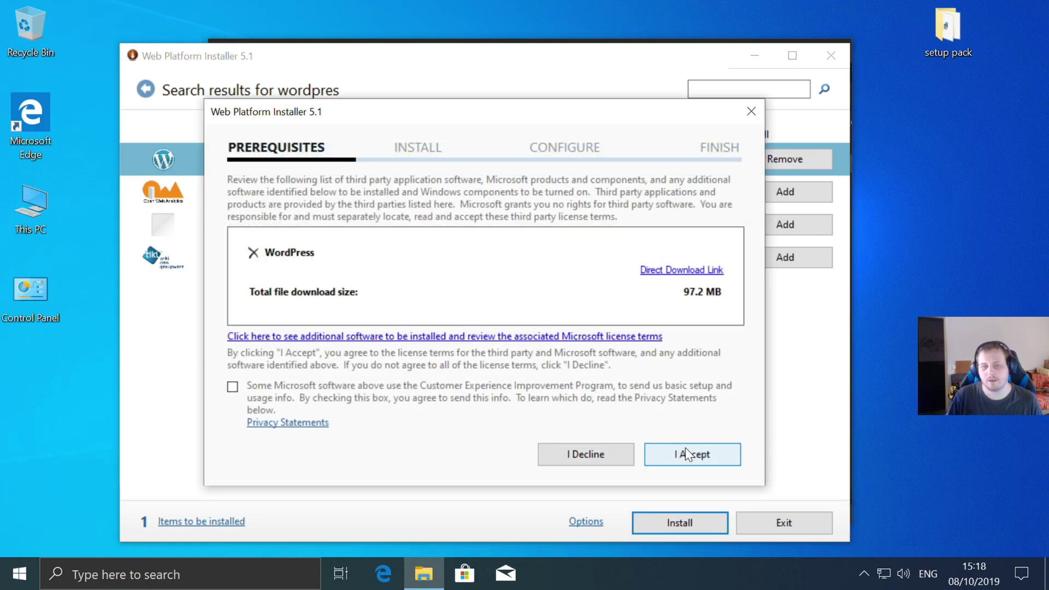
pyautogui.click(686, 453)
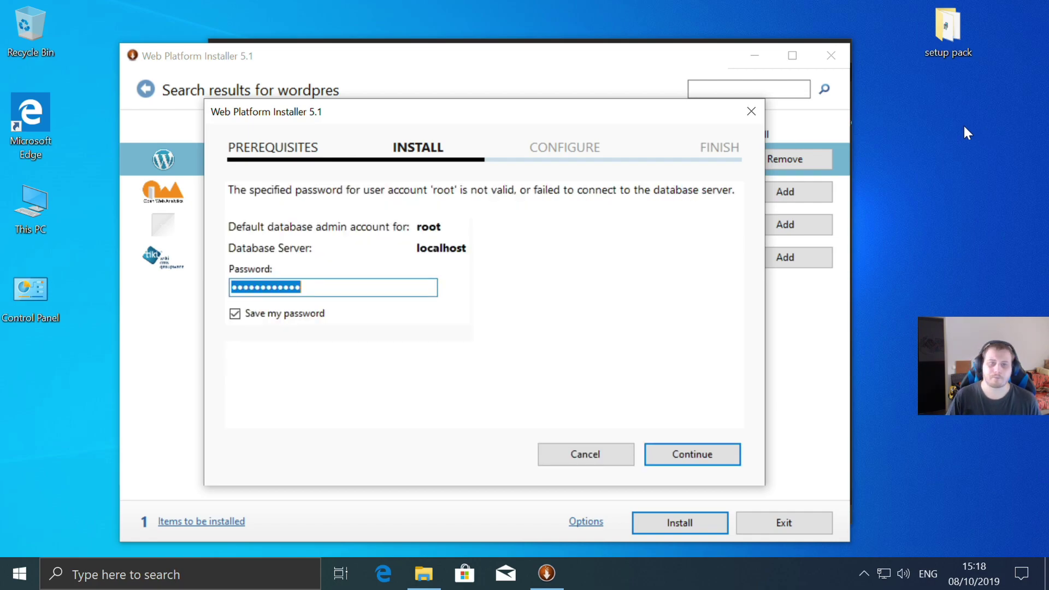
pyautogui.click(695, 453)
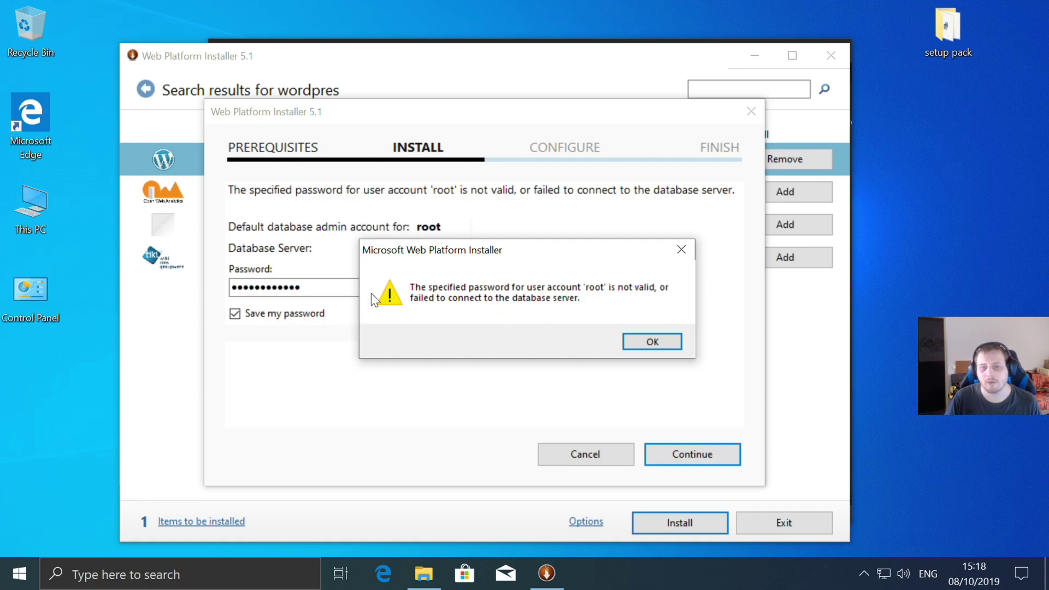
pyautogui.click(653, 343)
# - Cancel the failed WordPress install and dismiss the summary listing the failed SQL Server 2012 ScriptDom
pyautogui.click(582, 458)
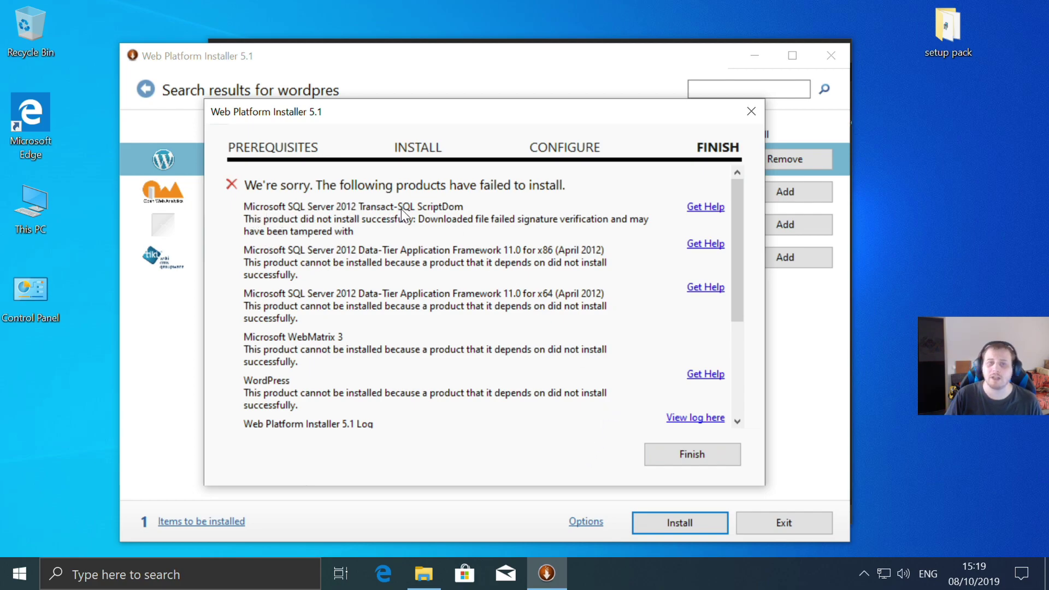
pyautogui.scroll(-3, 424, 224)
pyautogui.scroll(3, 425, 225)
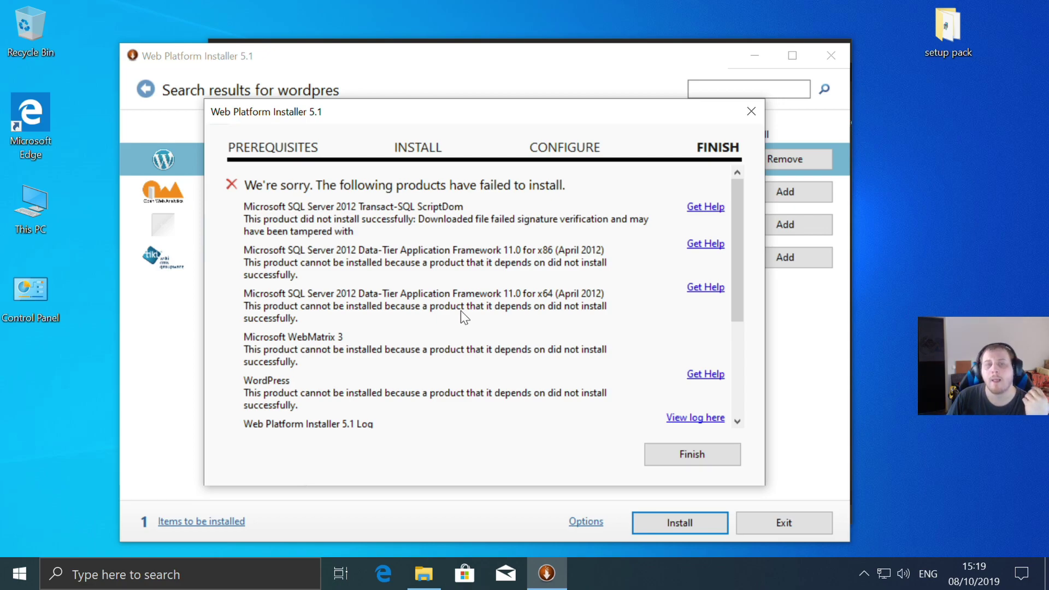
pyautogui.click(693, 457)
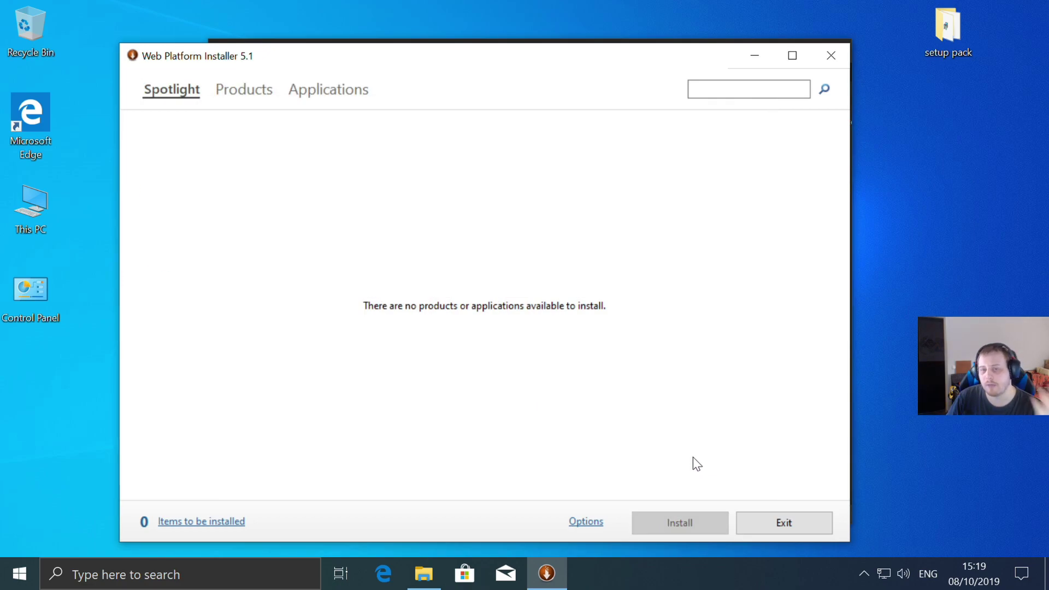
# - Close Web Platform Installer and install SQL Server 2012 Transact-SQL ScriptDom from the SQLDOM package
pyautogui.click(826, 64)
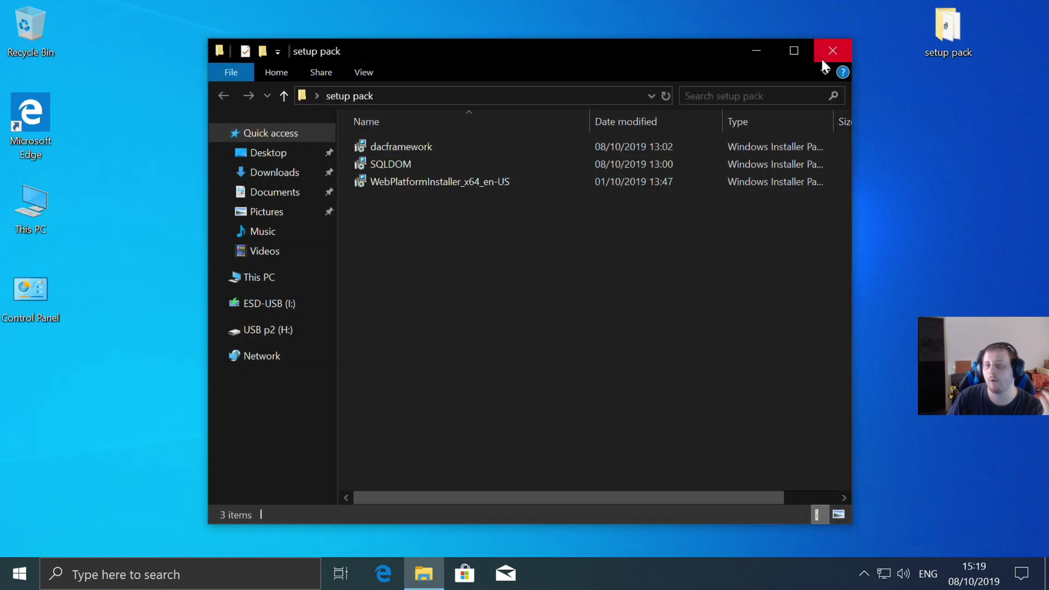
pyautogui.doubleClick(417, 163)
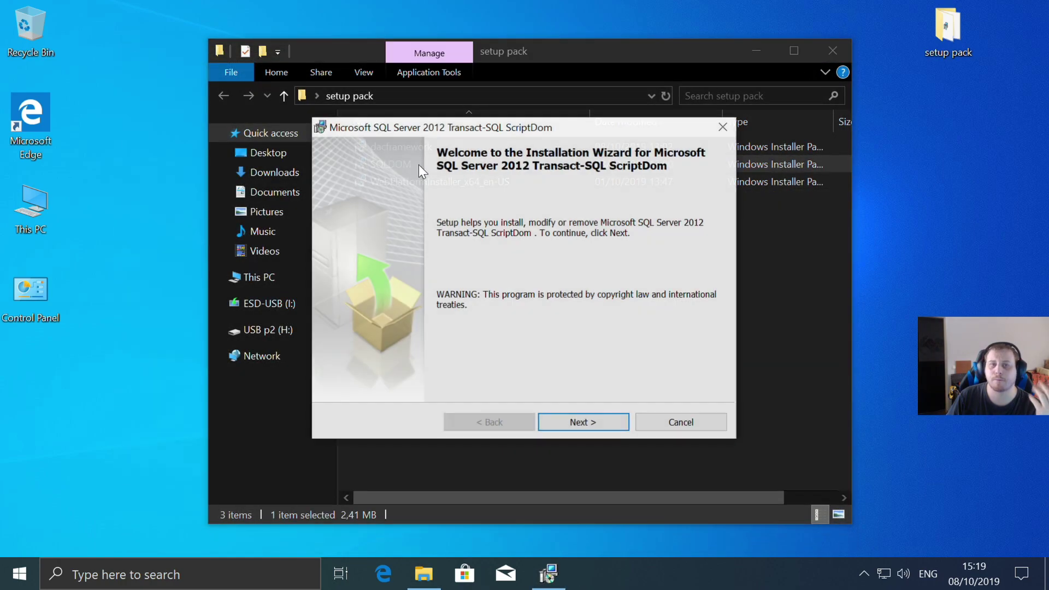
pyautogui.click(587, 419)
pyautogui.click(432, 362)
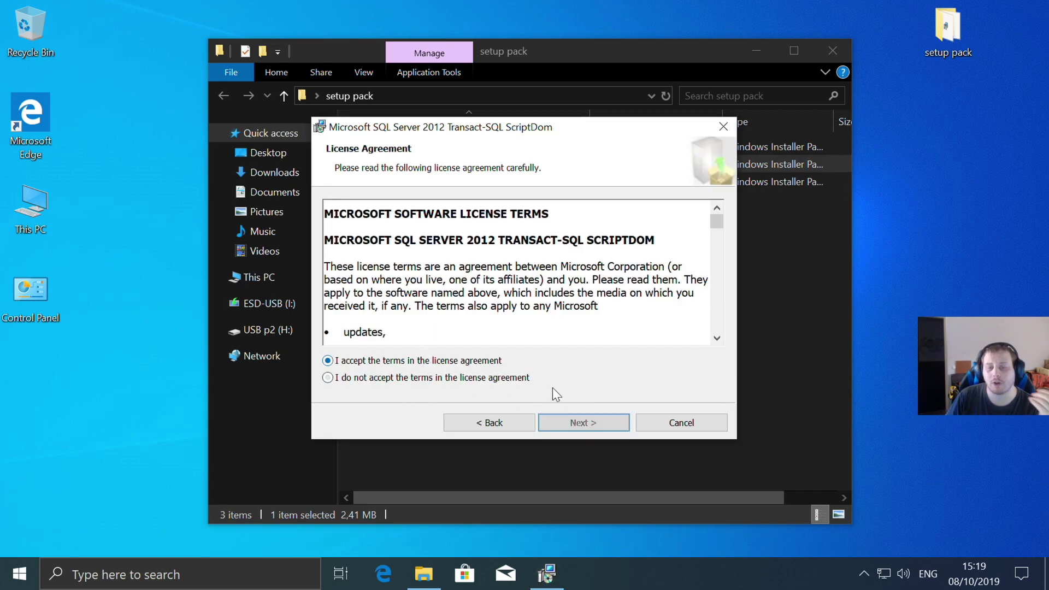
pyautogui.click(573, 422)
pyautogui.click(573, 422)
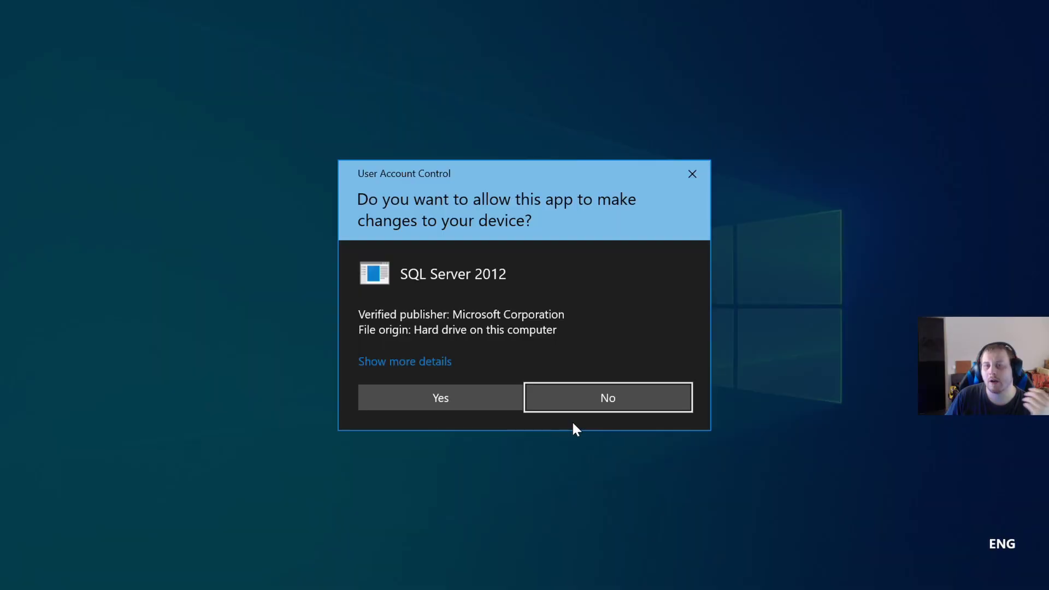
pyautogui.click(460, 402)
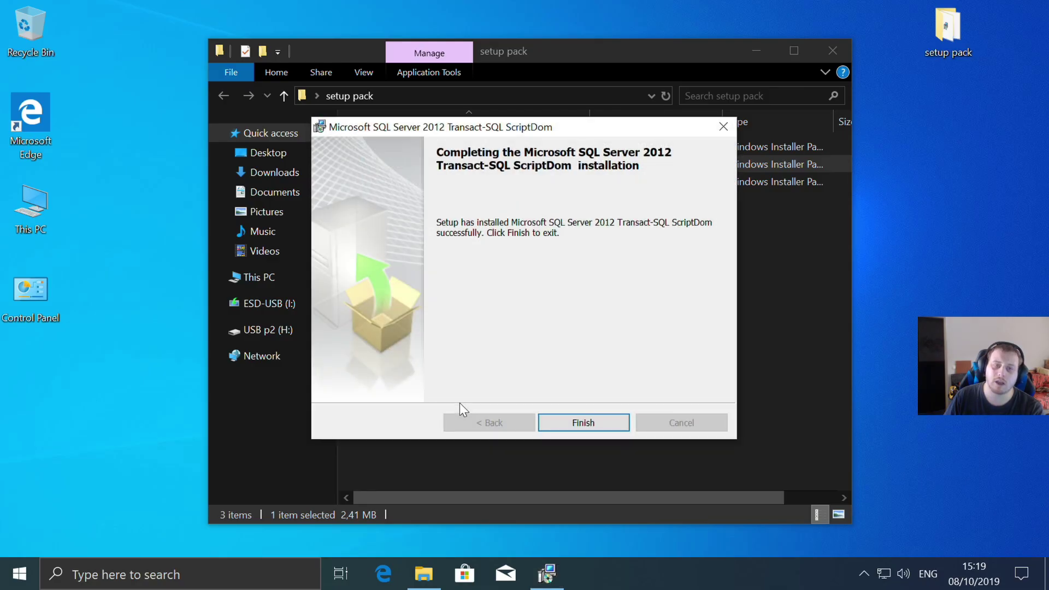
pyautogui.click(582, 422)
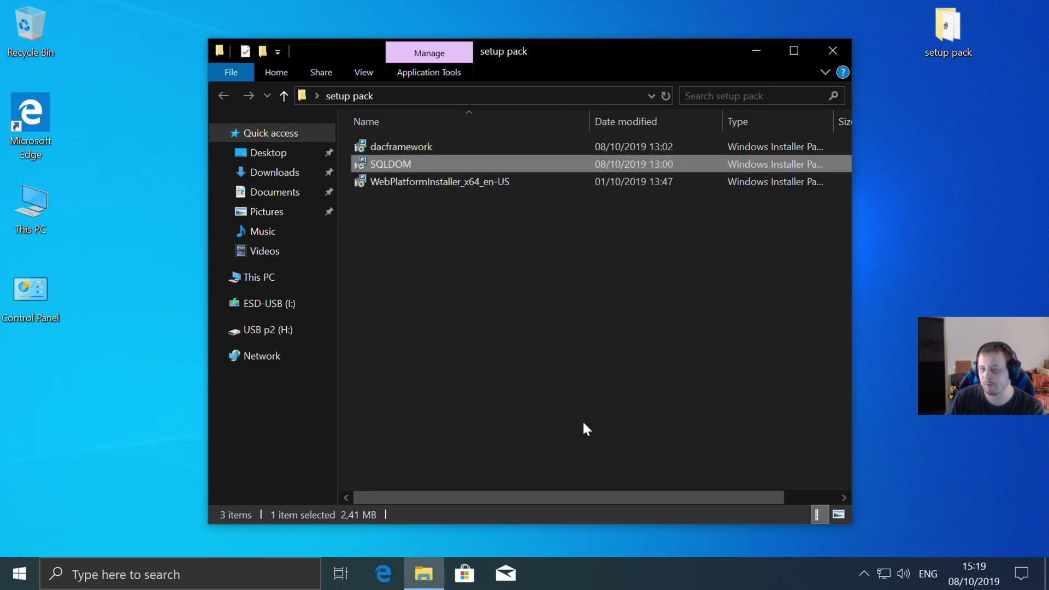
# - Install the SQL Server 2012 Data-Tier App Framework from the dacframework package, then close the setup pack folder
pyautogui.doubleClick(413, 146)
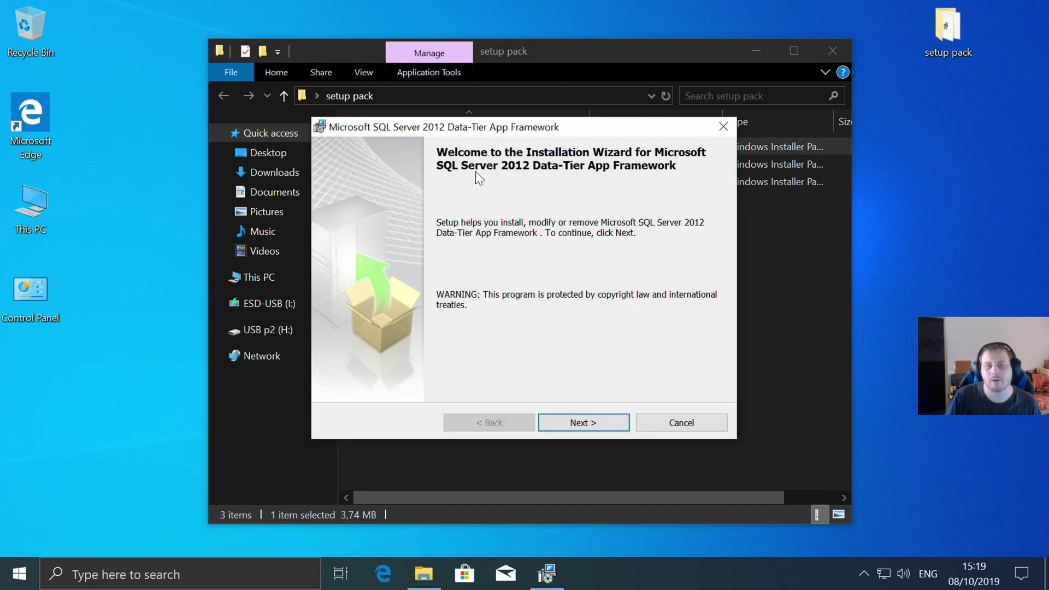
pyautogui.click(585, 418)
pyautogui.click(384, 362)
pyautogui.click(608, 423)
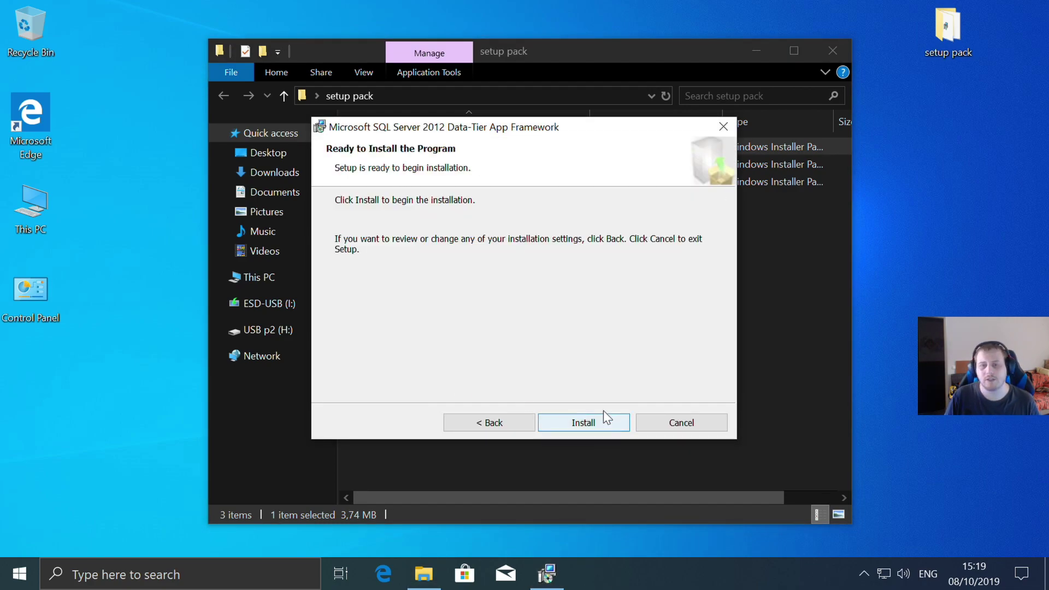
pyautogui.click(583, 422)
pyautogui.click(447, 405)
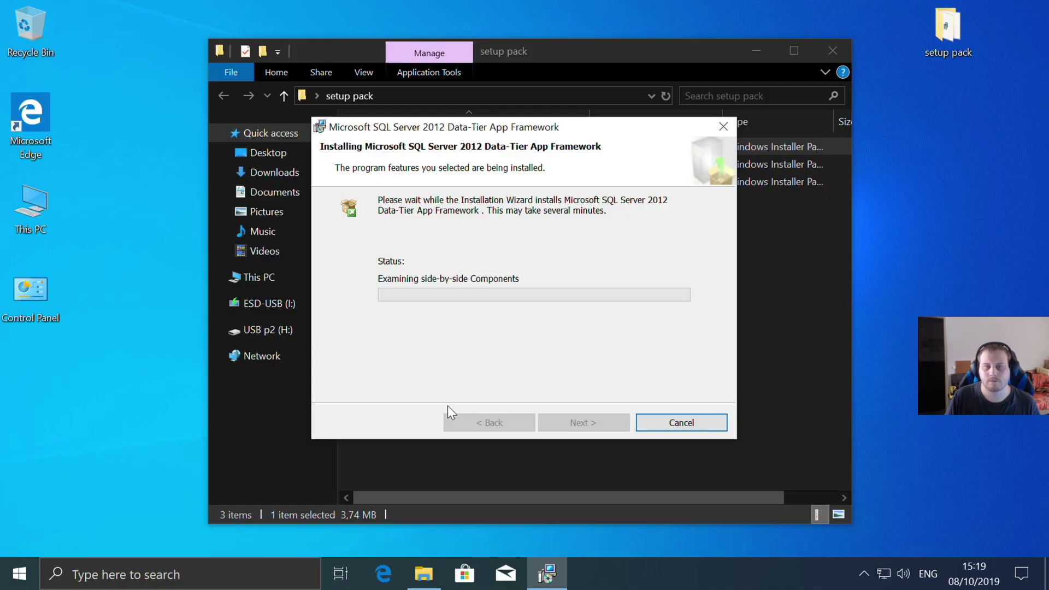
pyautogui.click(602, 421)
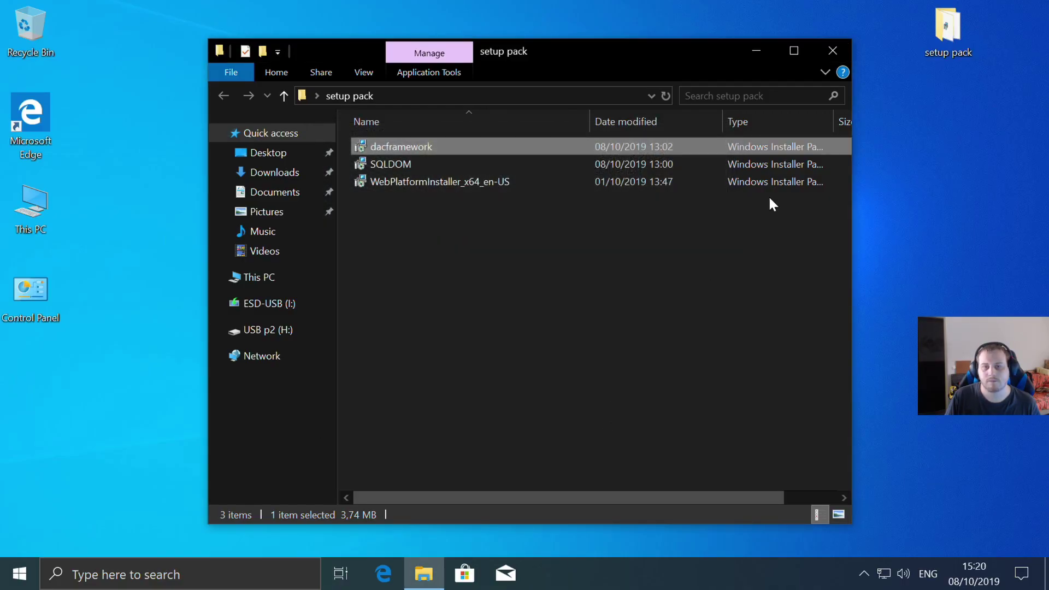
pyautogui.click(833, 50)
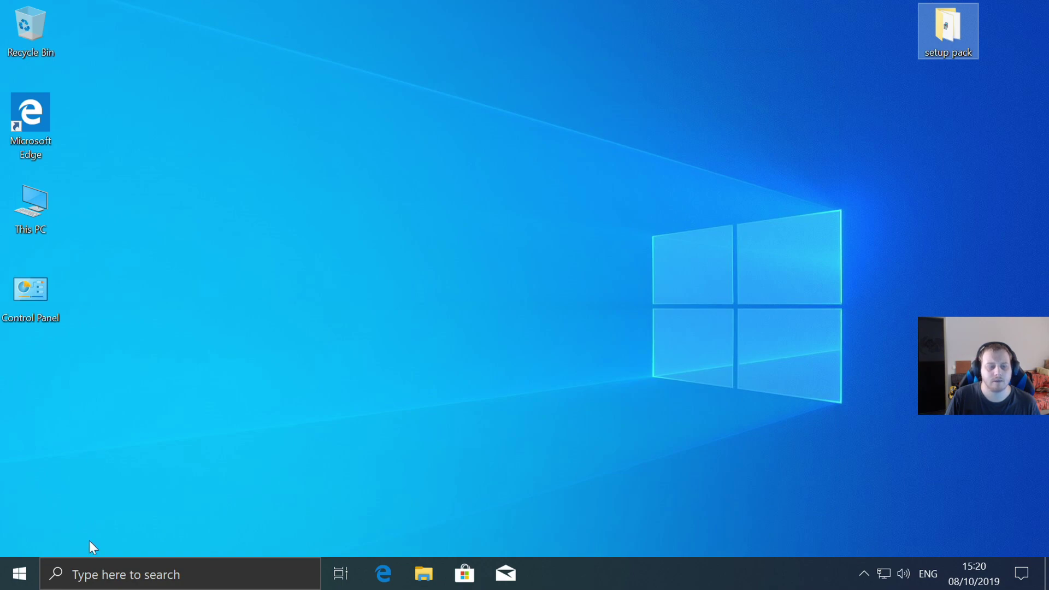
# - Relaunch Web Platform Installer from the Start menu
pyautogui.click(19, 573)
pyautogui.click(486, 221)
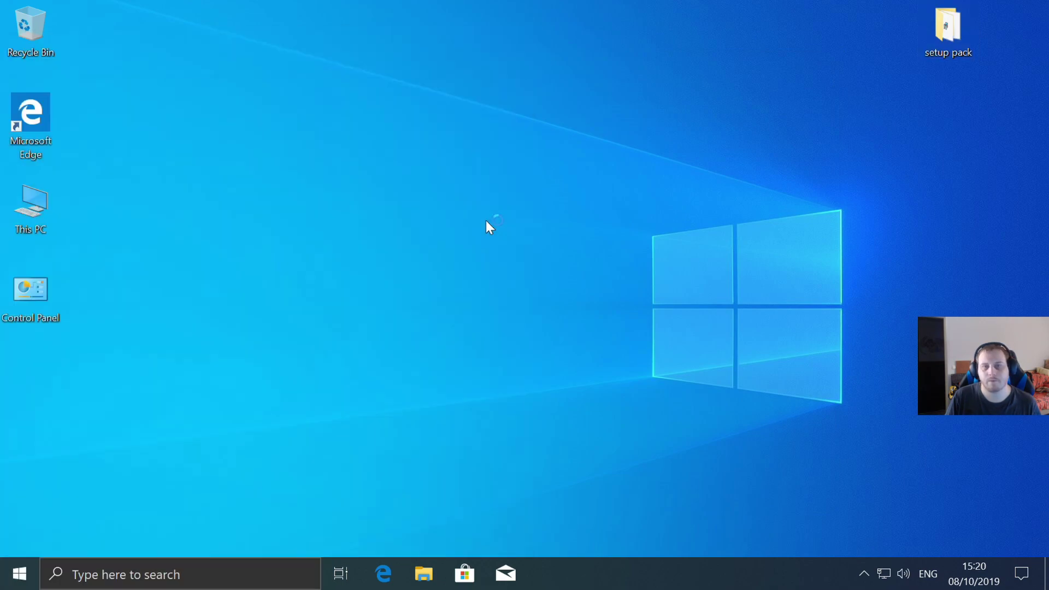
pyautogui.click(405, 398)
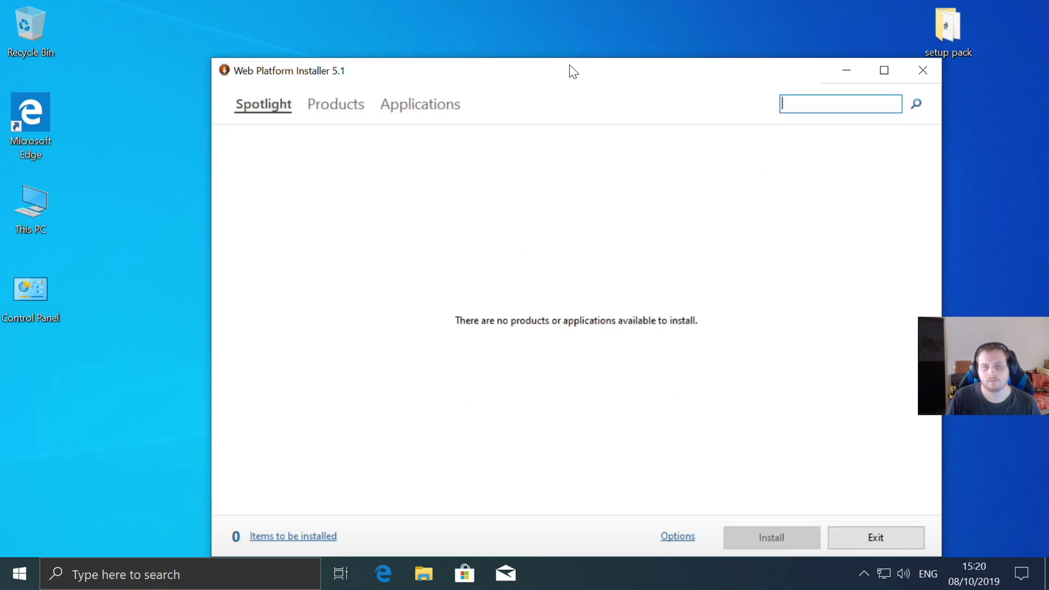
# - Search for 'wordpres', add WordPress, and start its installation after accepting the license terms
pyautogui.write('w')
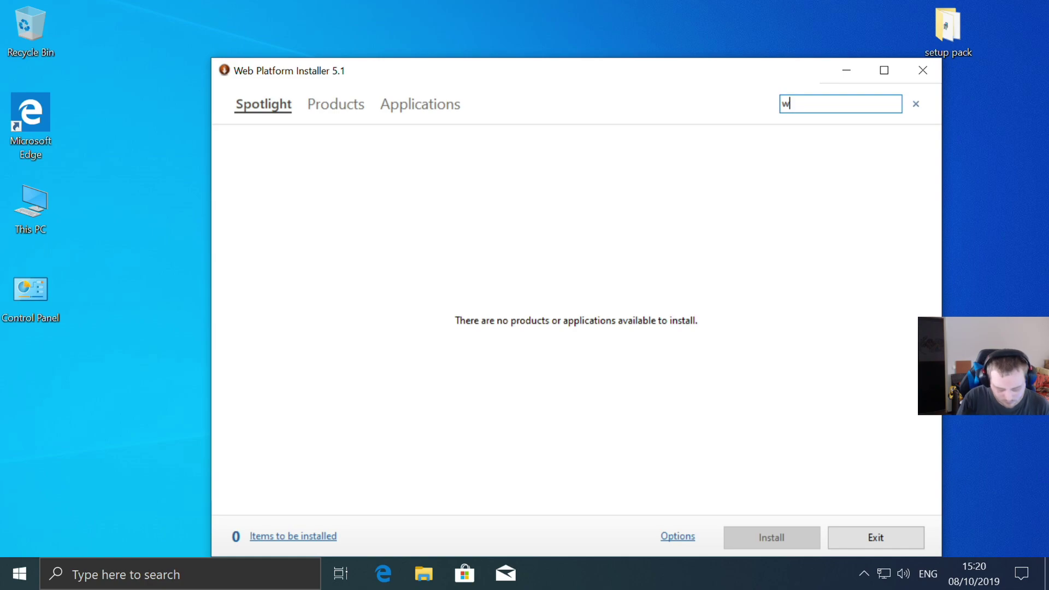
pyautogui.write('ordpres')
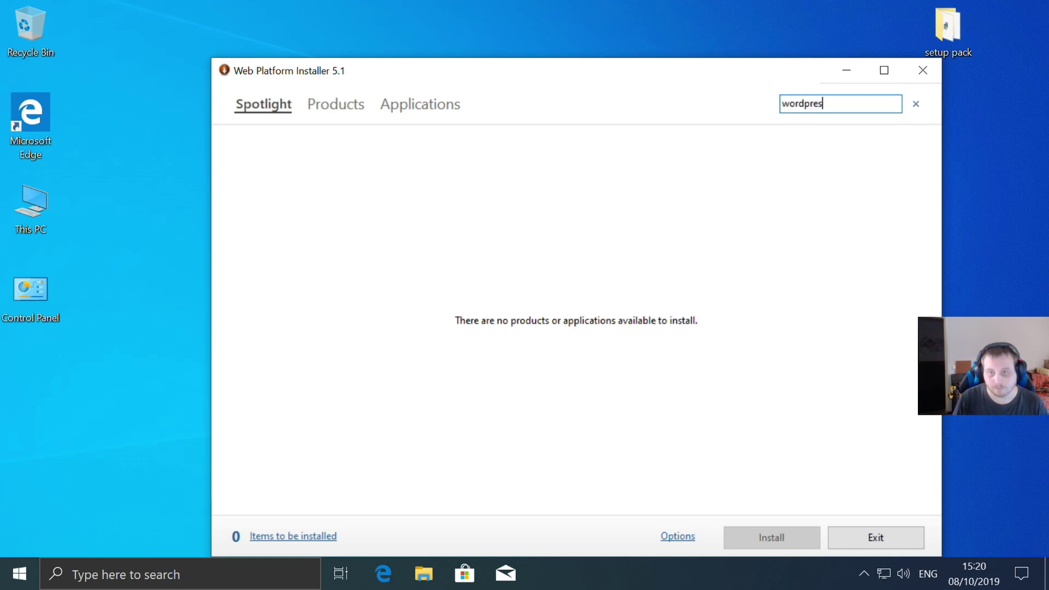
pyautogui.press('Return')
pyautogui.click(890, 174)
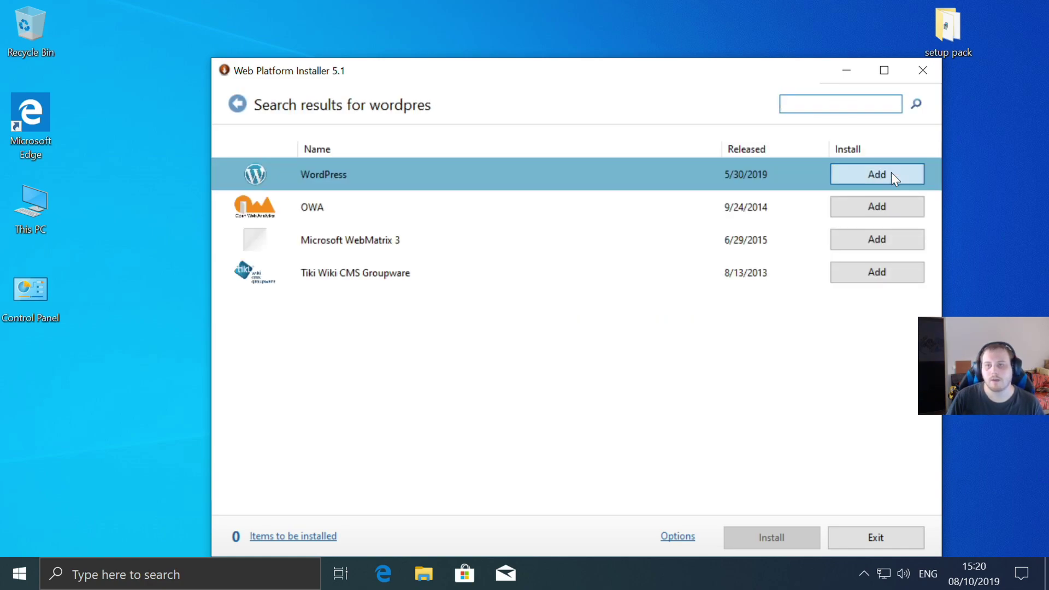
pyautogui.click(771, 539)
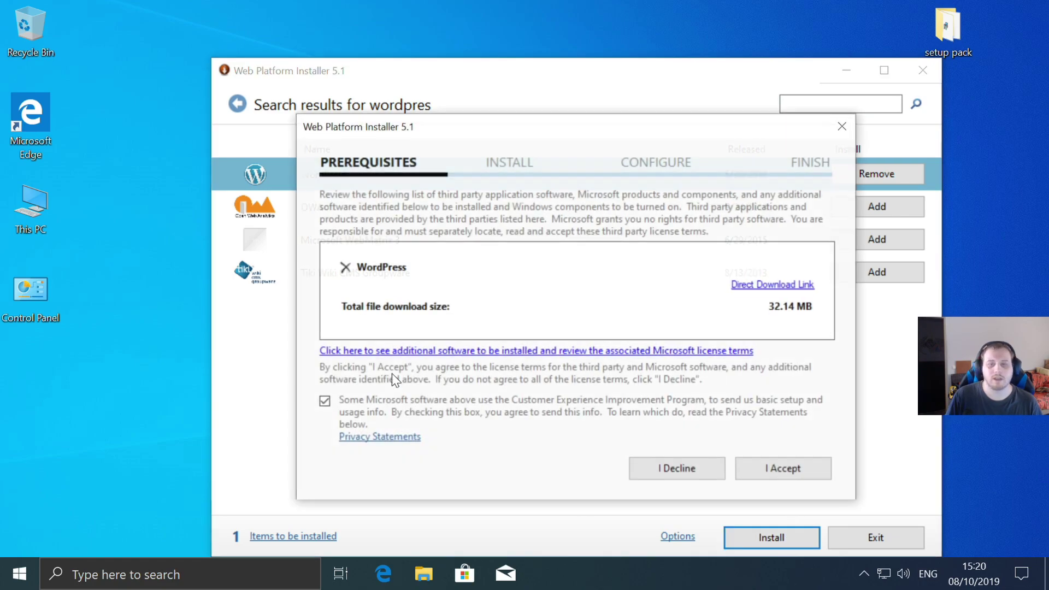
pyautogui.click(794, 473)
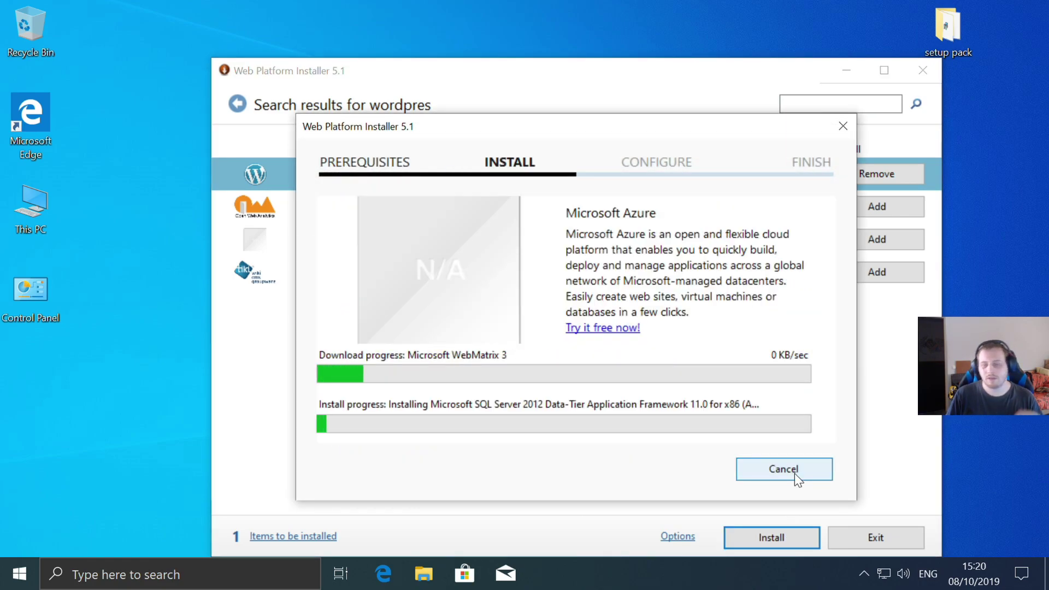
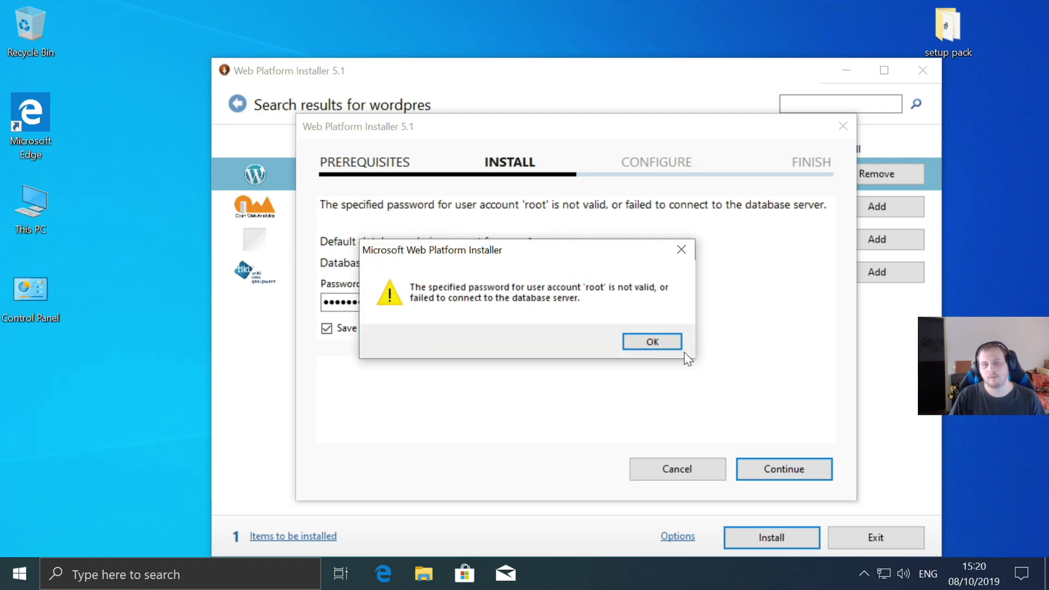
# - Dismiss the rejected database password error, abandon the failed WordPress install, and close Web Platform Installer
pyautogui.click(650, 342)
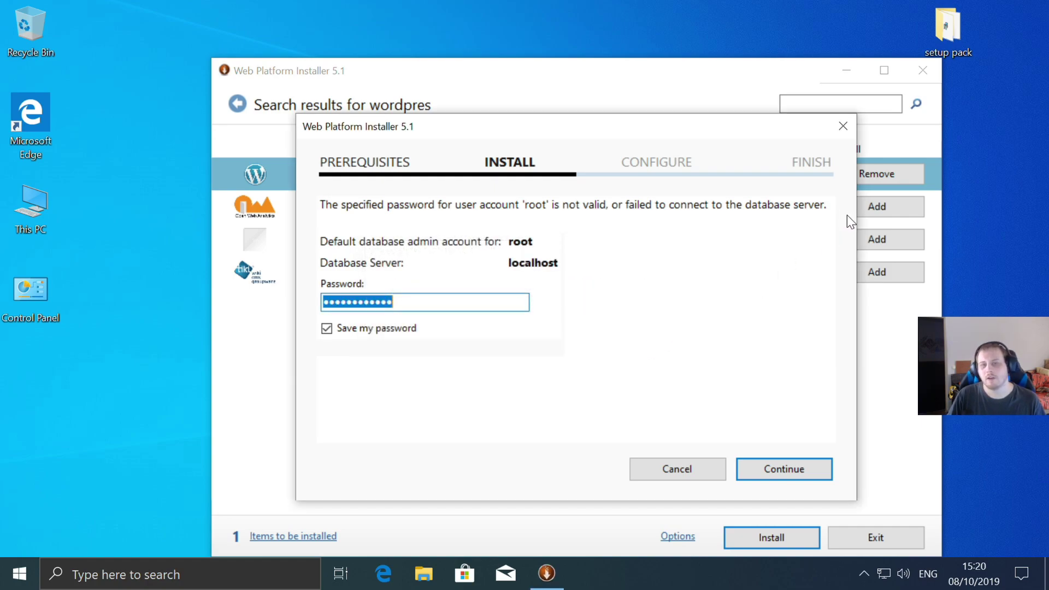
pyautogui.click(839, 127)
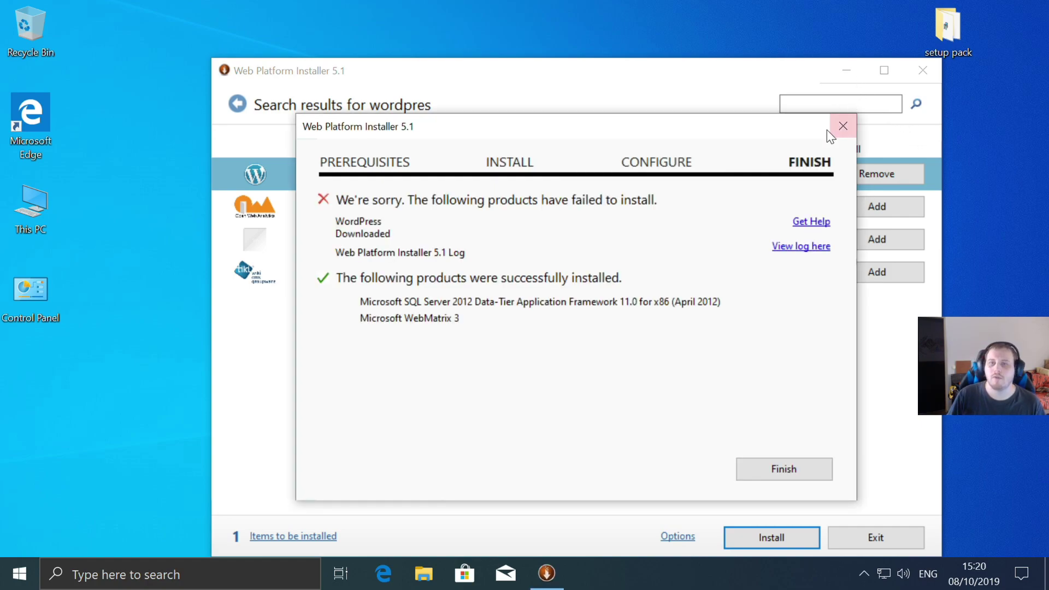
pyautogui.click(841, 130)
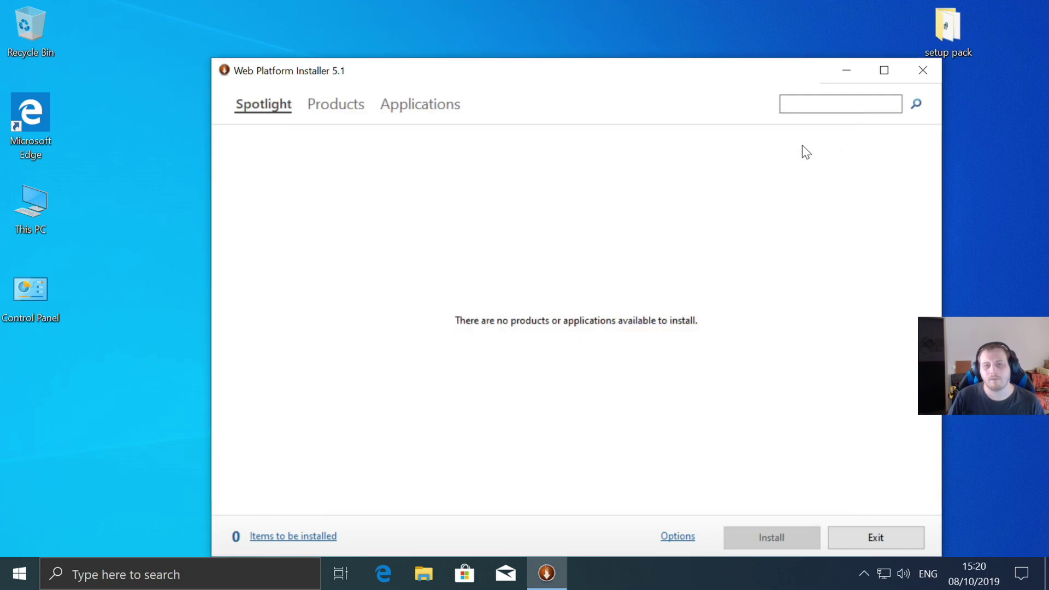
pyautogui.click(923, 70)
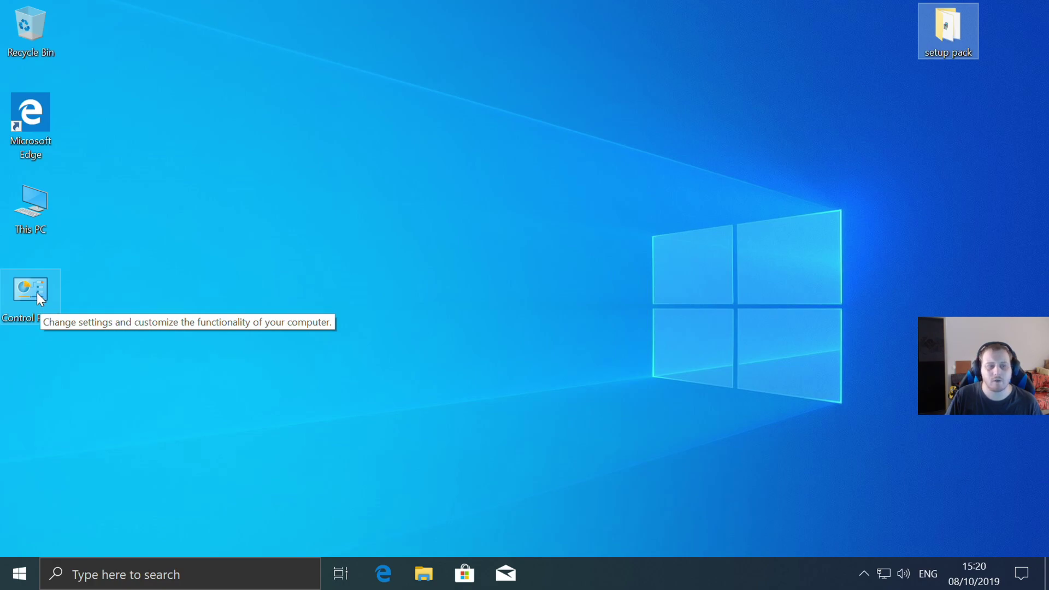
# - Uninstall MySQL Server 5.1 from Control Panel's Programs and Features
pyautogui.doubleClick(37, 293)
pyautogui.scroll(-1, 716, 317)
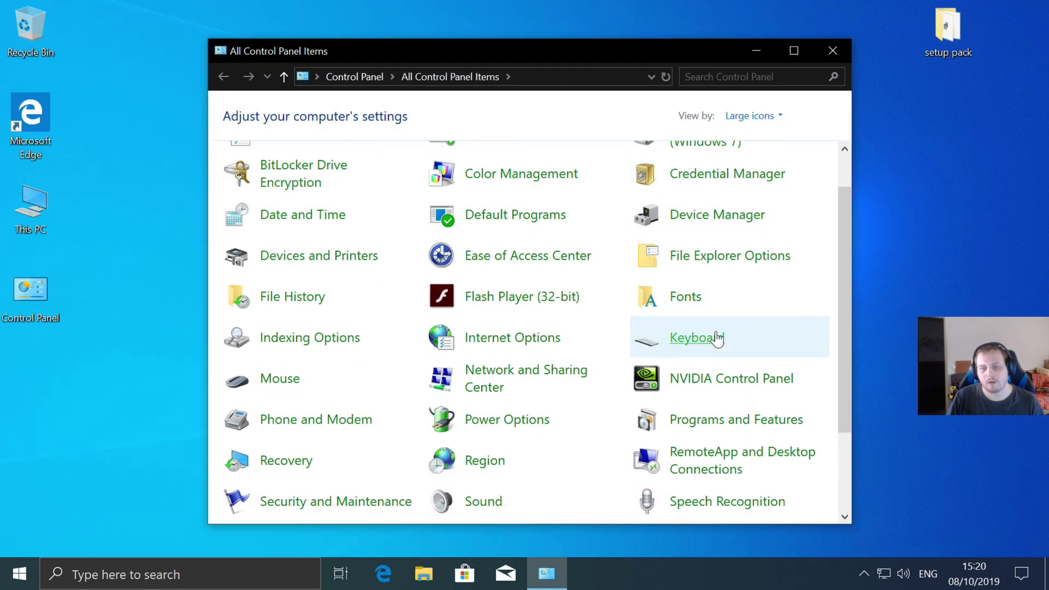
pyautogui.click(709, 427)
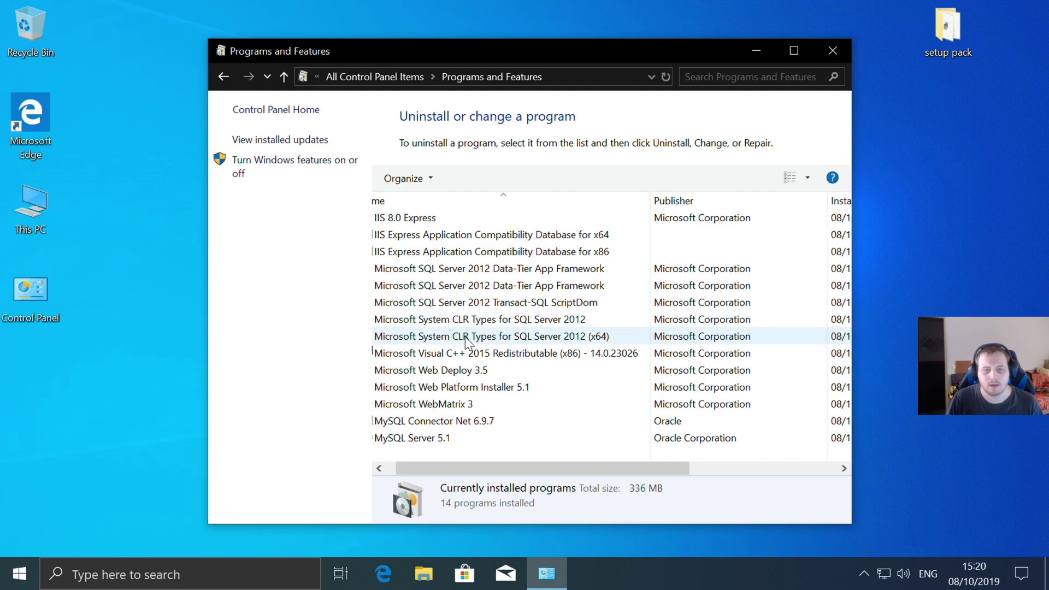
pyautogui.click(412, 421)
pyautogui.click(419, 425)
pyautogui.click(419, 433)
pyautogui.click(473, 180)
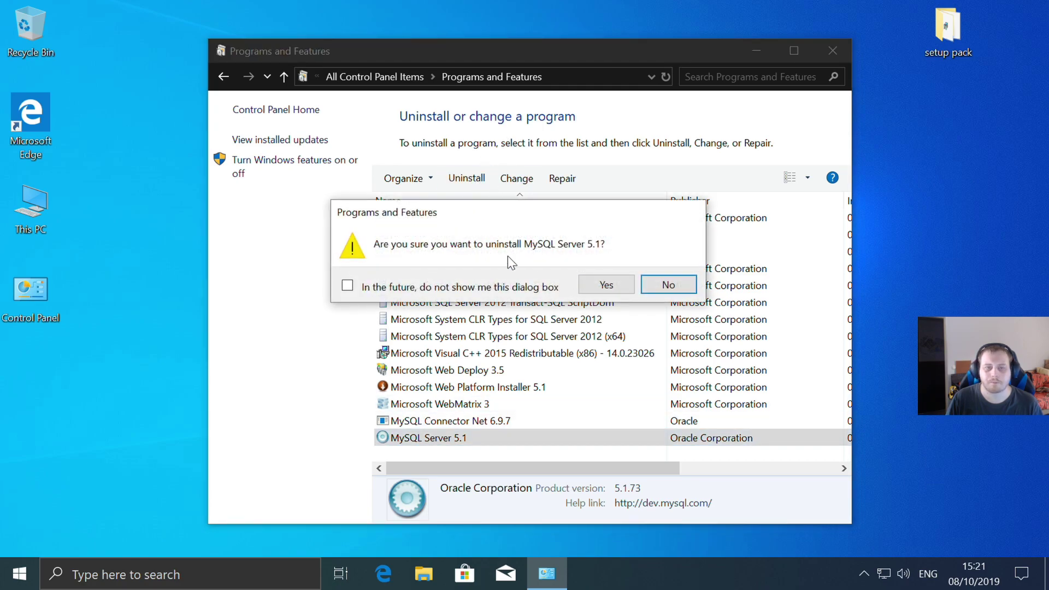
pyautogui.click(594, 285)
pyautogui.click(458, 398)
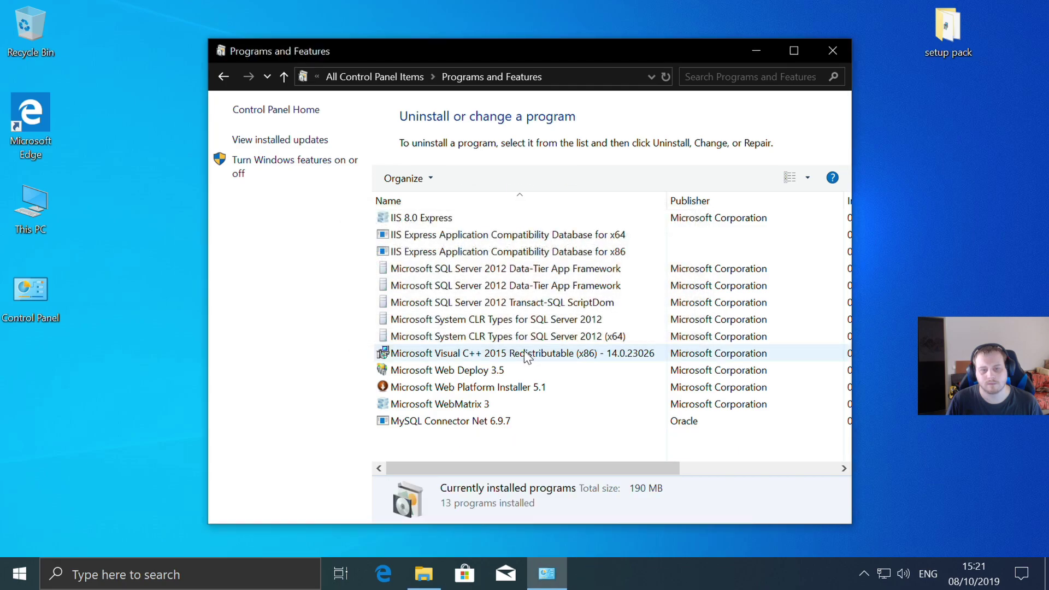
# - Uninstall MySQL Connector Net 6.9.7 and close the installed programs list
pyautogui.click(453, 423)
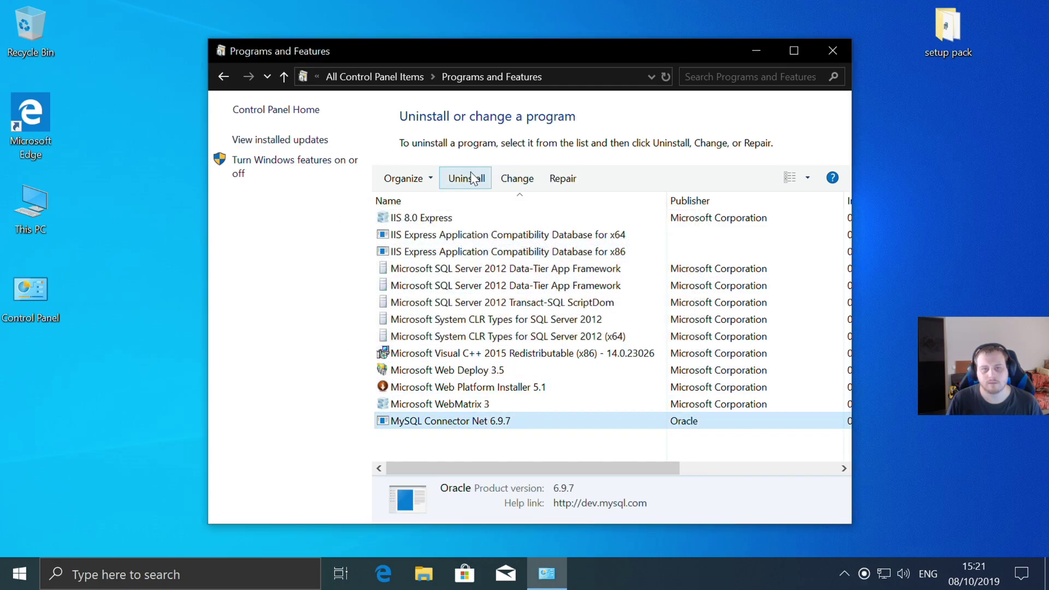
pyautogui.click(474, 178)
pyautogui.click(611, 282)
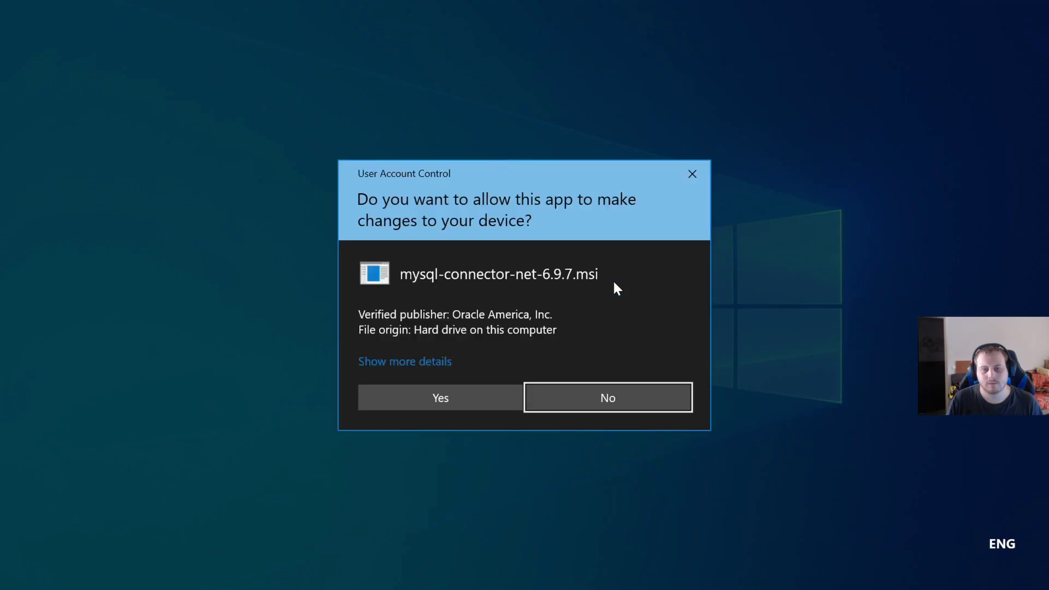
pyautogui.click(464, 397)
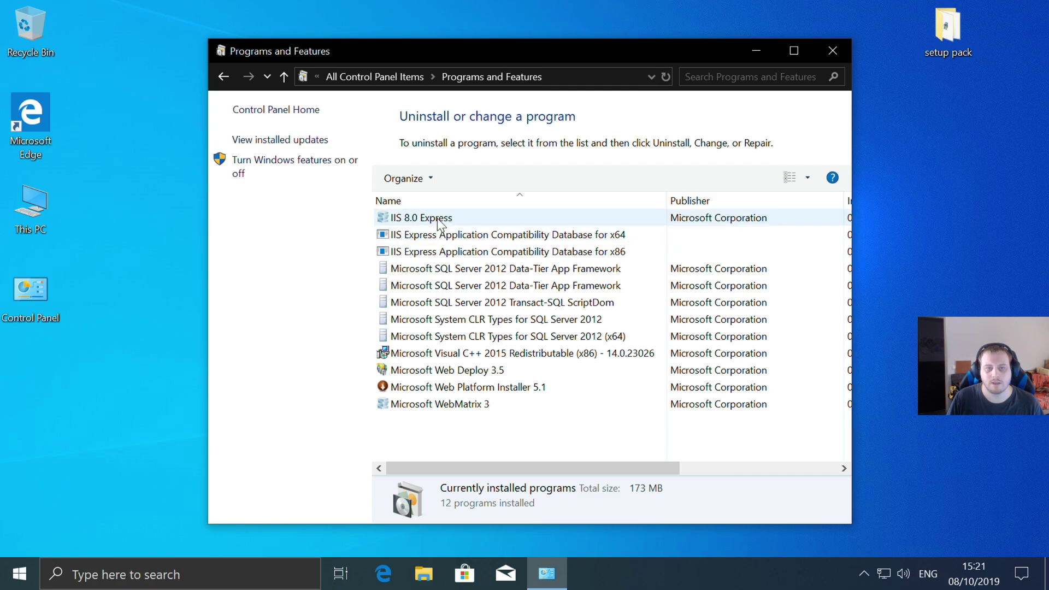
pyautogui.click(832, 50)
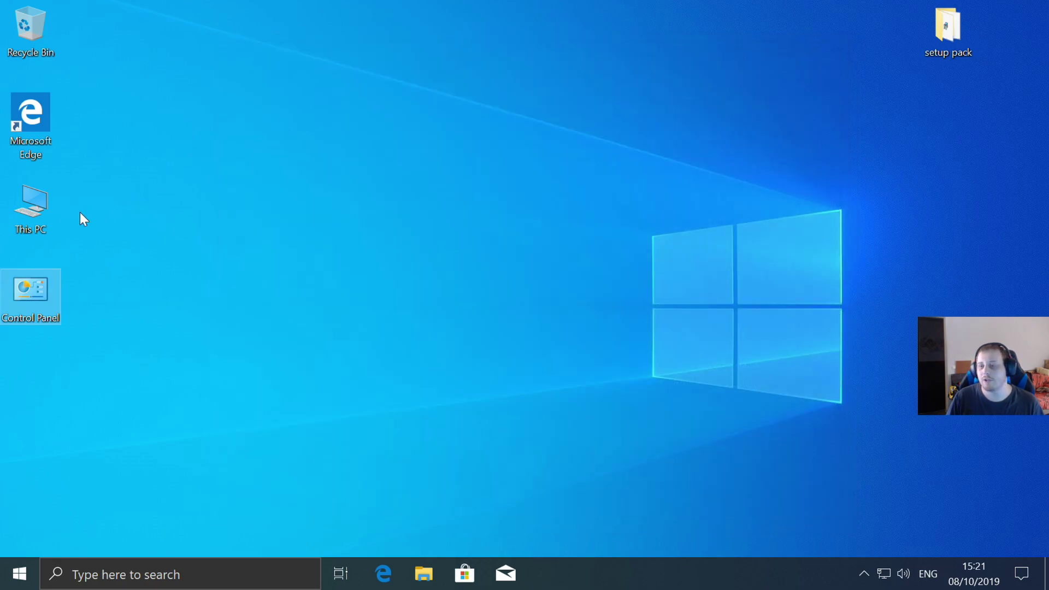
pyautogui.doubleClick(32, 205)
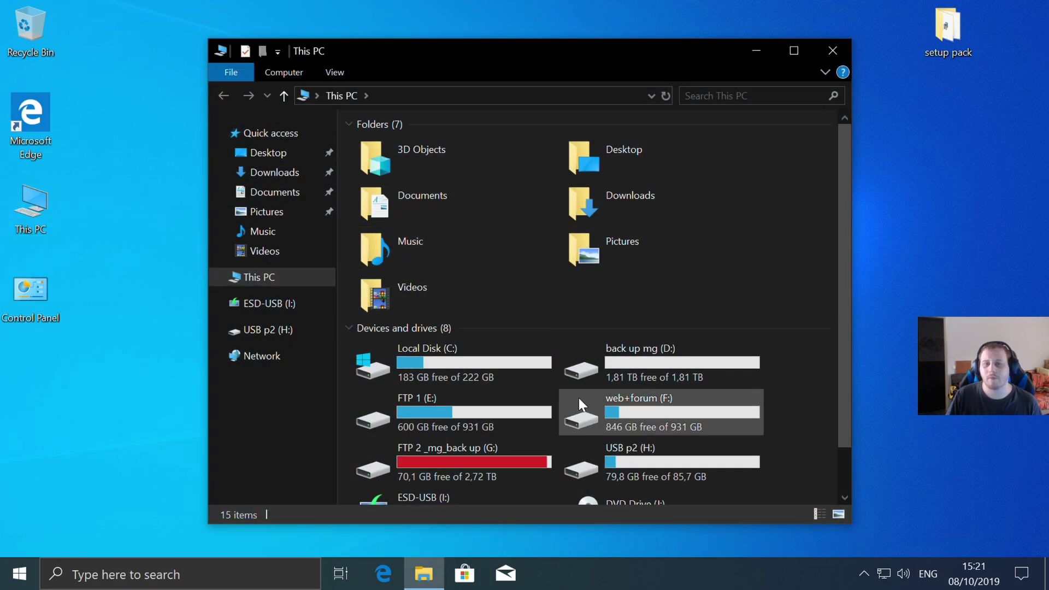
pyautogui.doubleClick(463, 340)
pyautogui.doubleClick(408, 198)
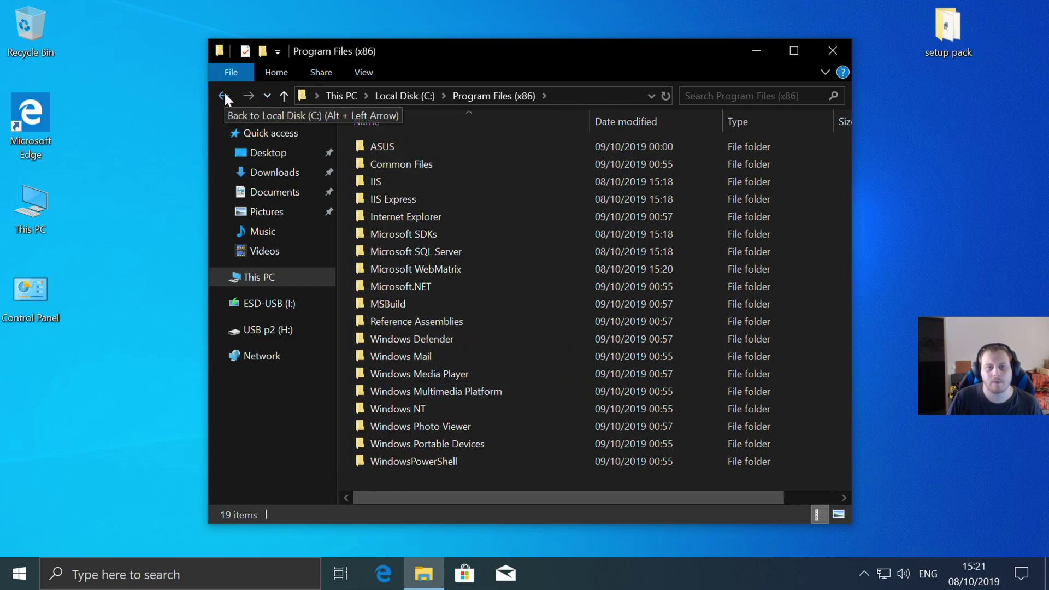
pyautogui.click(438, 251)
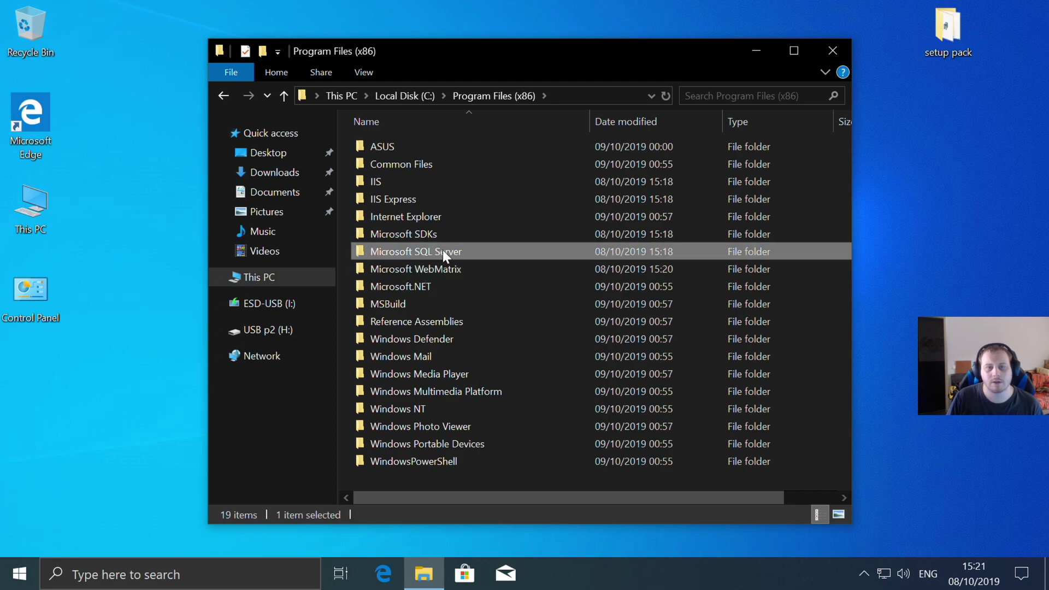
pyautogui.doubleClick(443, 251)
pyautogui.doubleClick(385, 145)
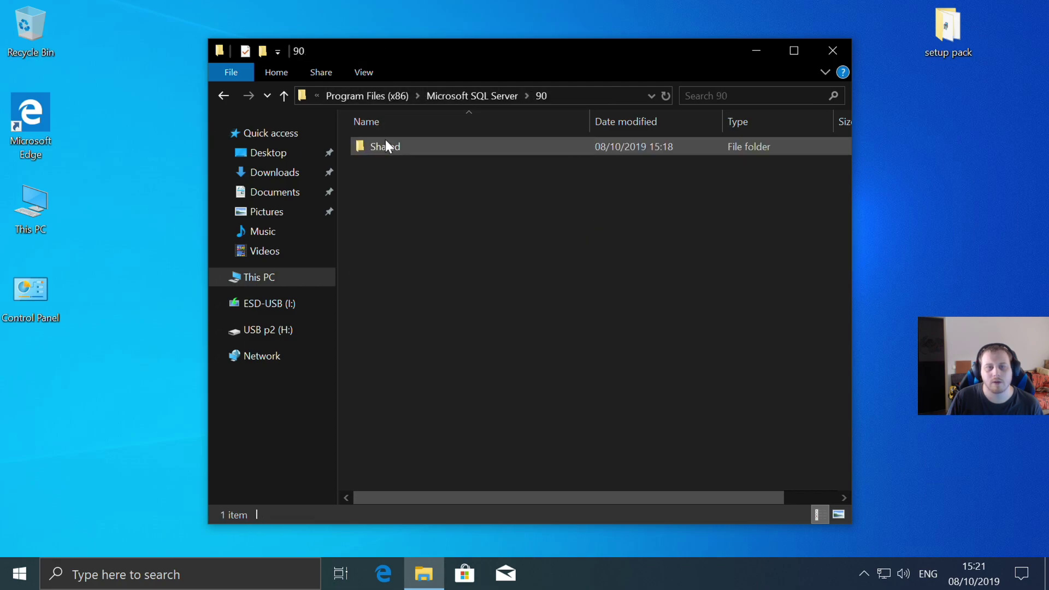
pyautogui.doubleClick(377, 147)
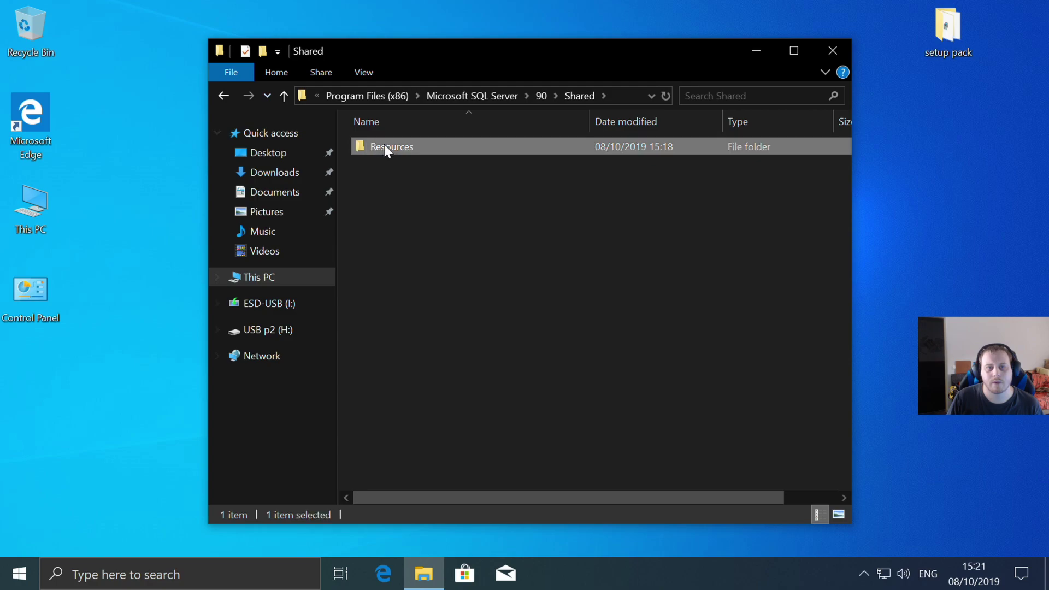
pyautogui.doubleClick(385, 144)
pyautogui.doubleClick(373, 143)
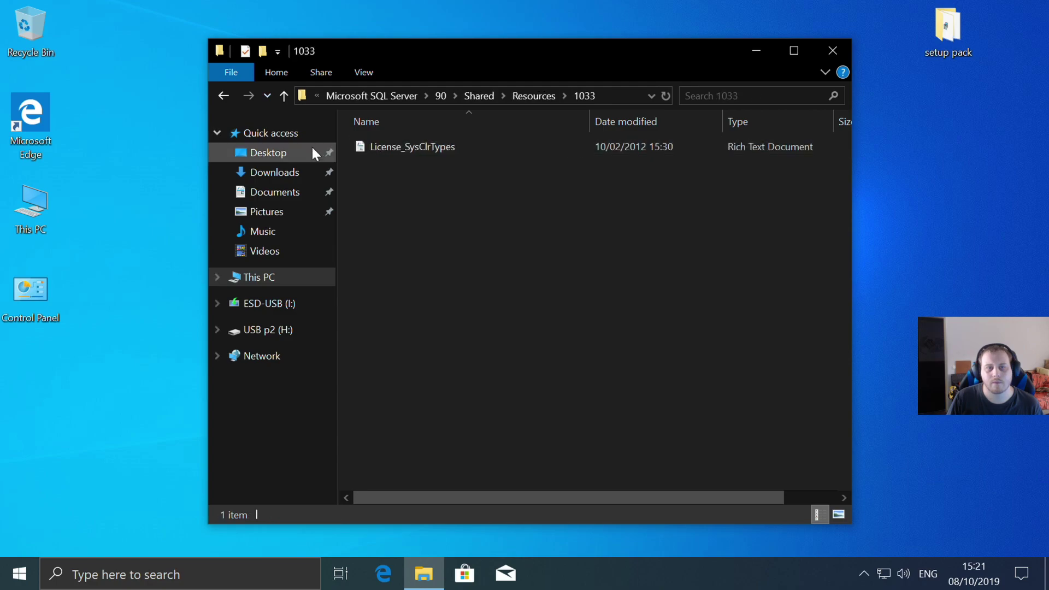
pyautogui.click(224, 96)
pyautogui.click(224, 97)
pyautogui.click(224, 96)
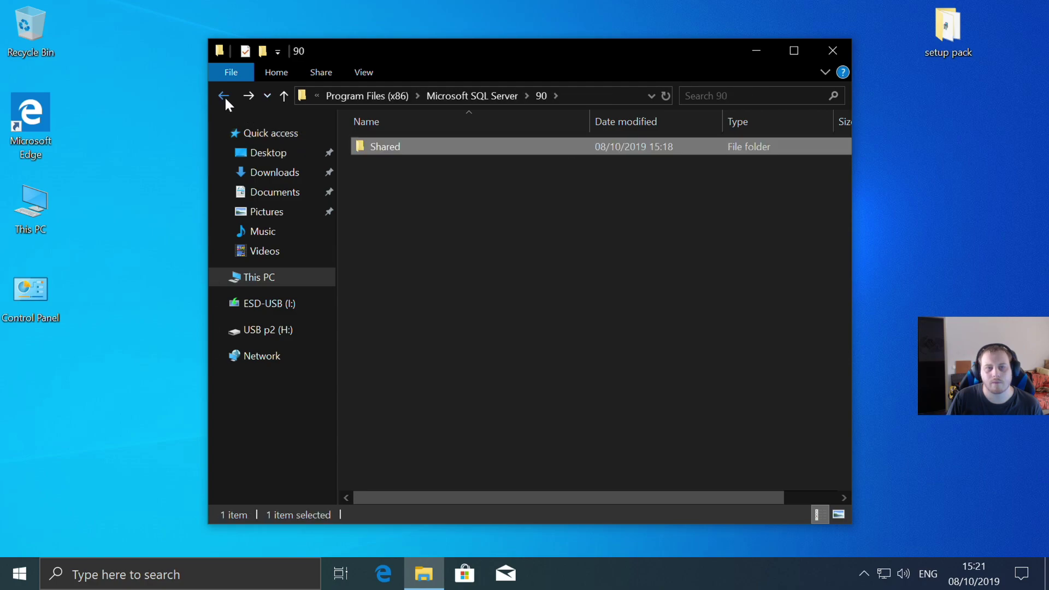
pyautogui.click(224, 96)
pyautogui.doubleClick(366, 164)
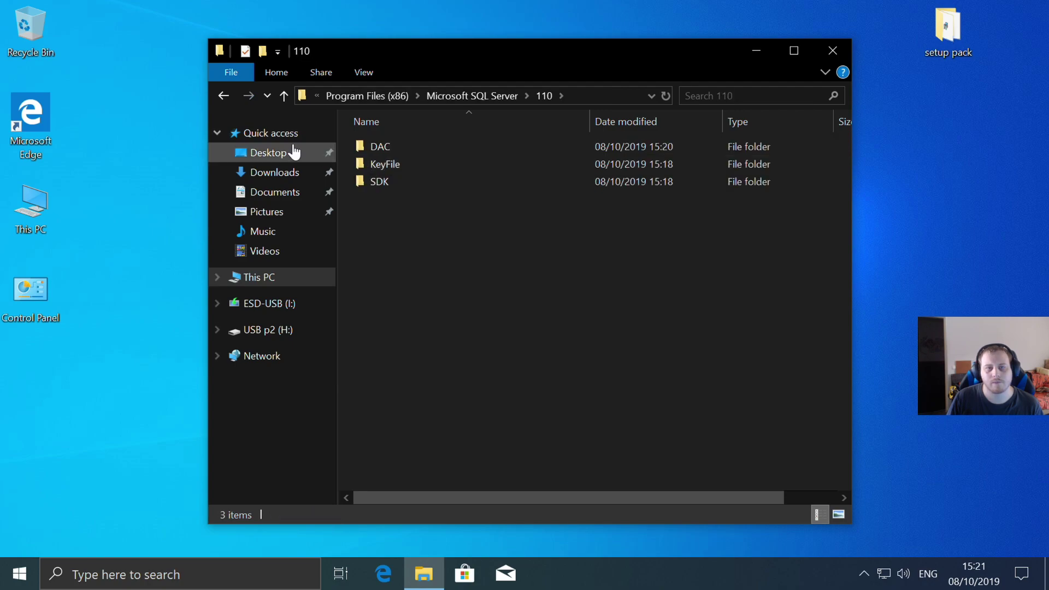
pyautogui.click(223, 96)
pyautogui.click(223, 96)
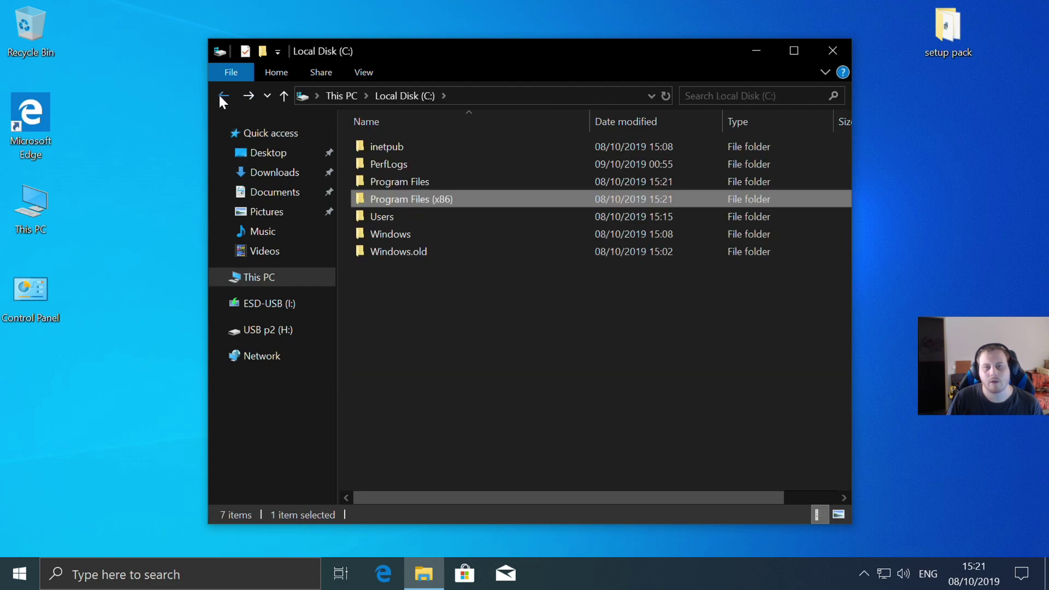
pyautogui.click(388, 185)
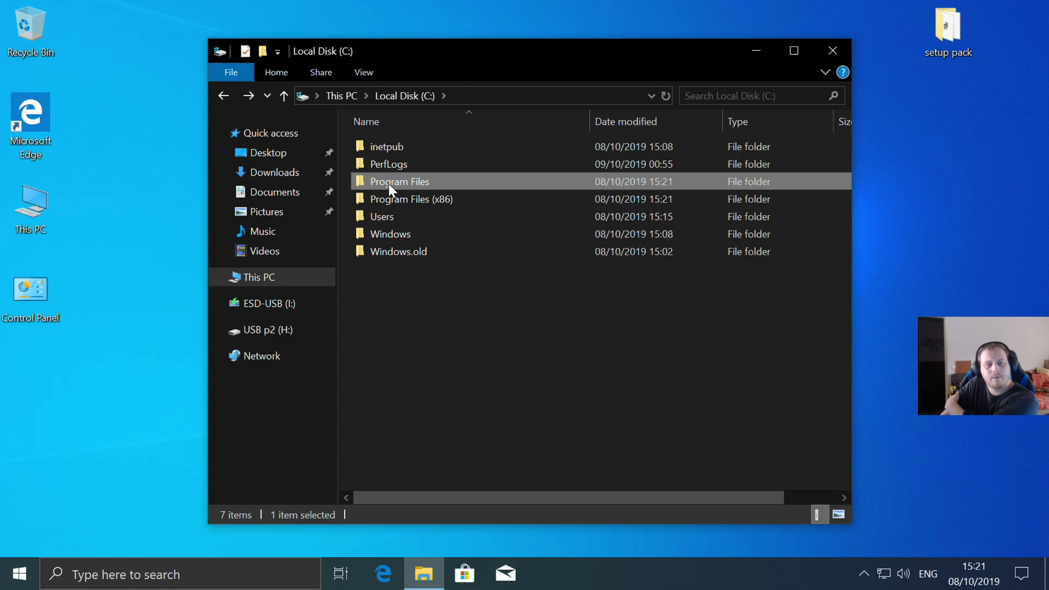
pyautogui.doubleClick(389, 184)
pyautogui.scroll(-1, 389, 184)
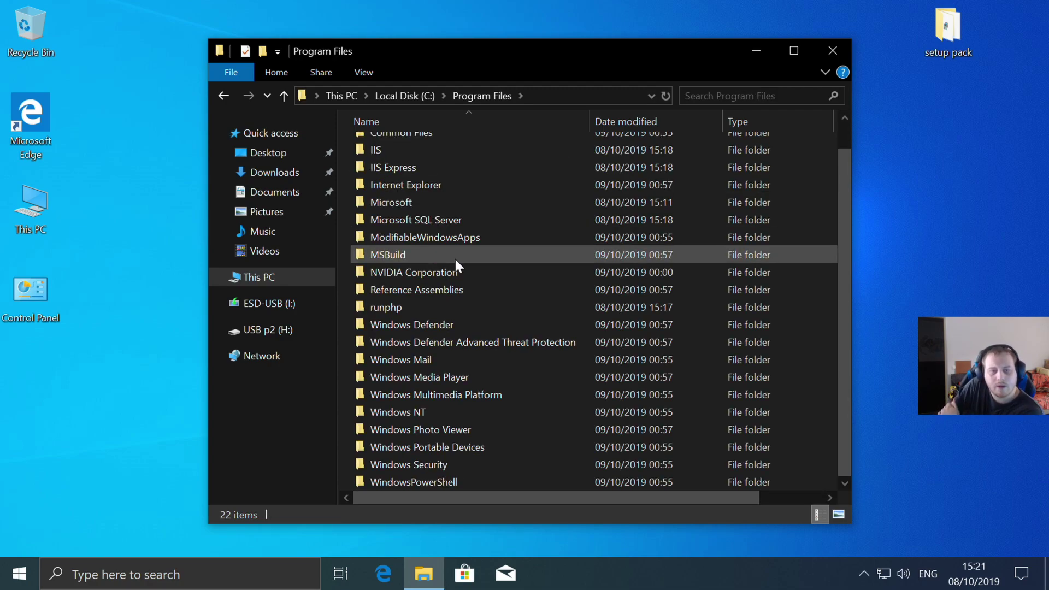
# - Close File Explorer, restart Windows, and open the Start menu after the reboot
pyautogui.click(831, 51)
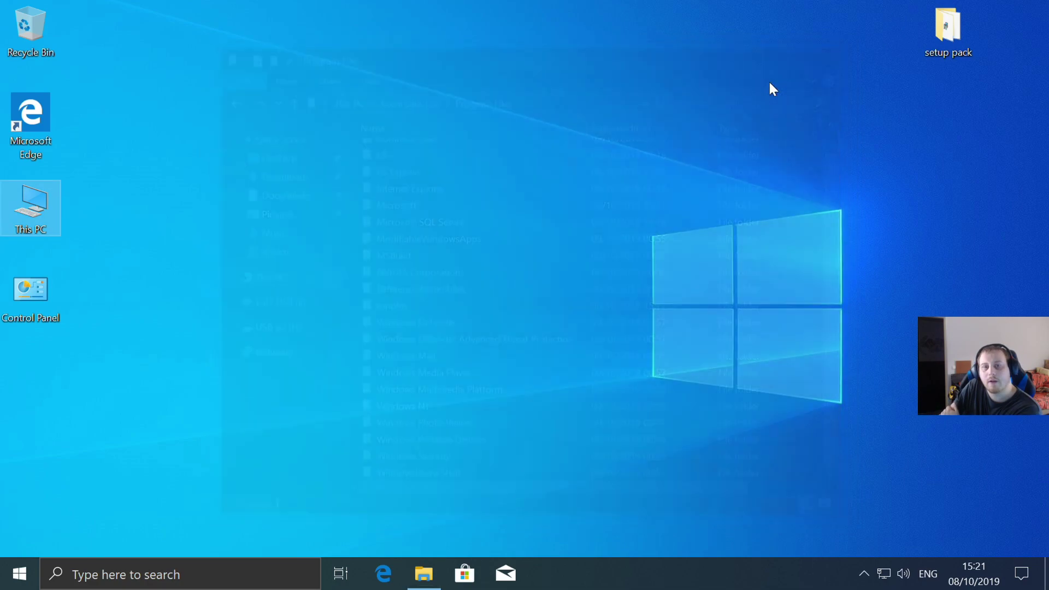
pyautogui.click(19, 573)
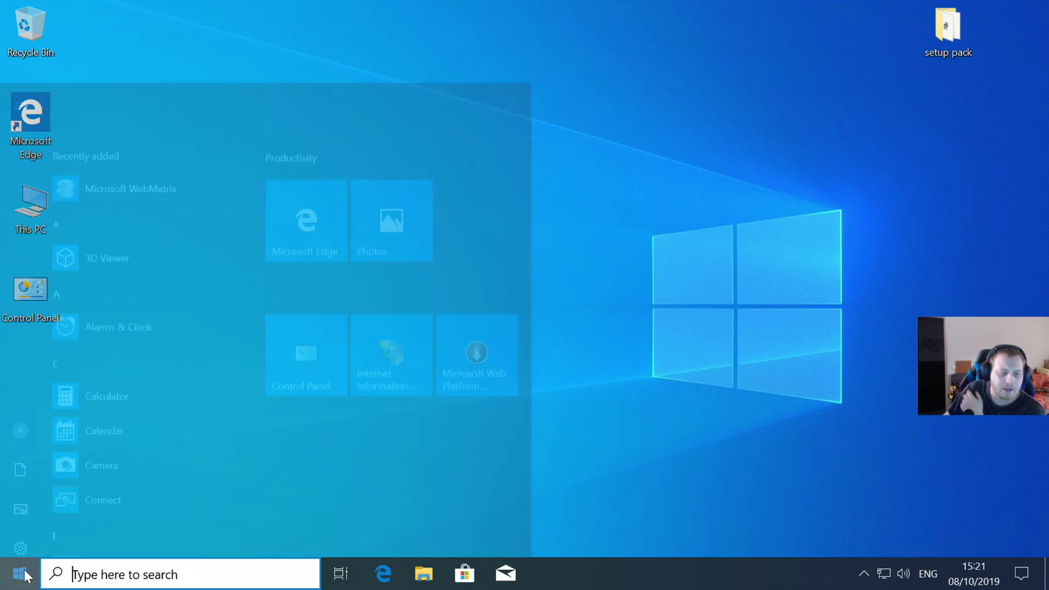
pyautogui.click(23, 540)
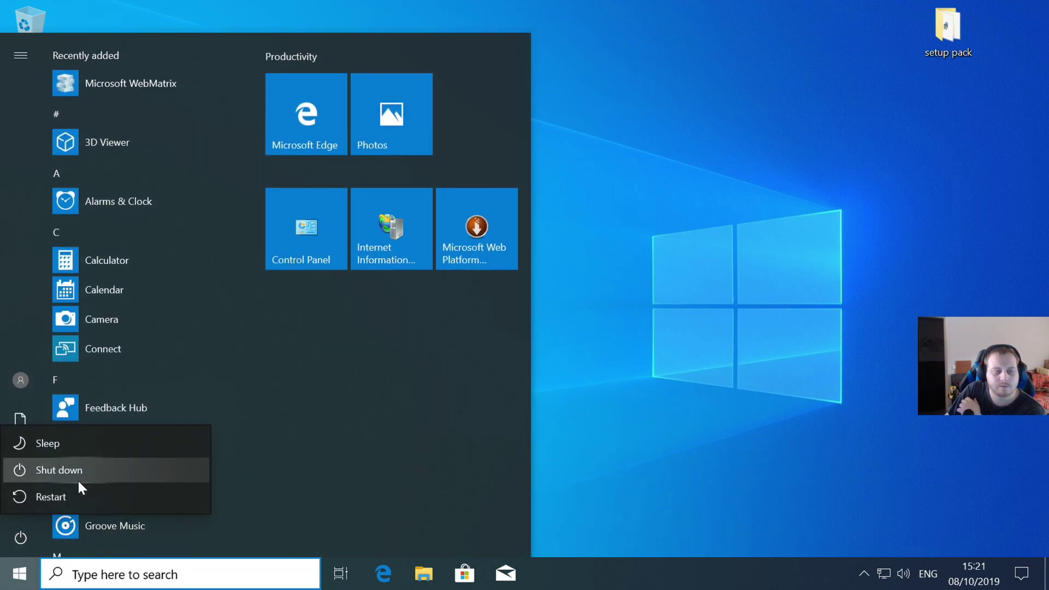
pyautogui.click(70, 499)
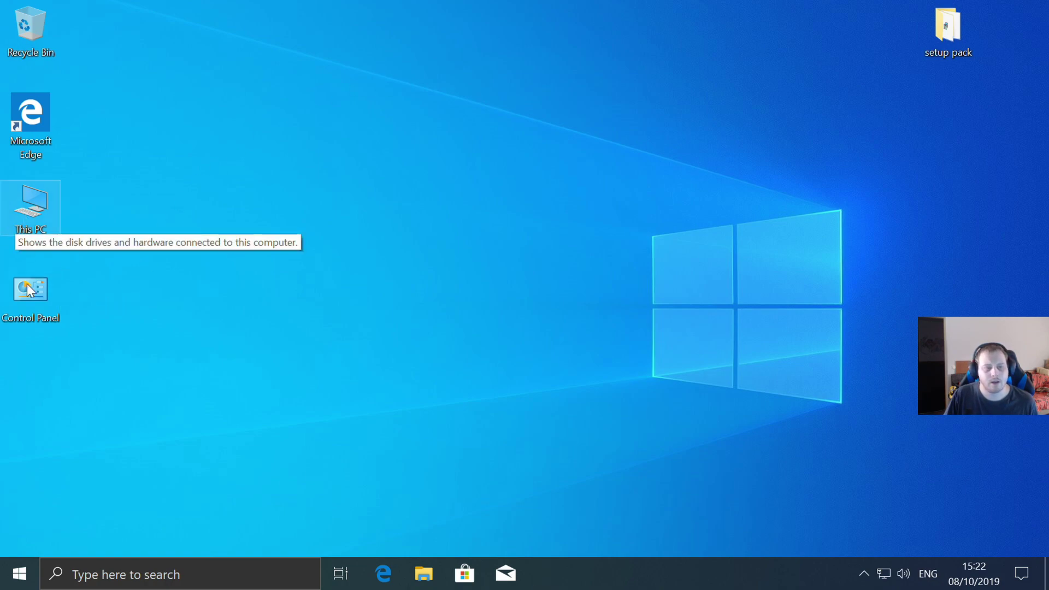
pyautogui.click(20, 571)
pyautogui.click(20, 571)
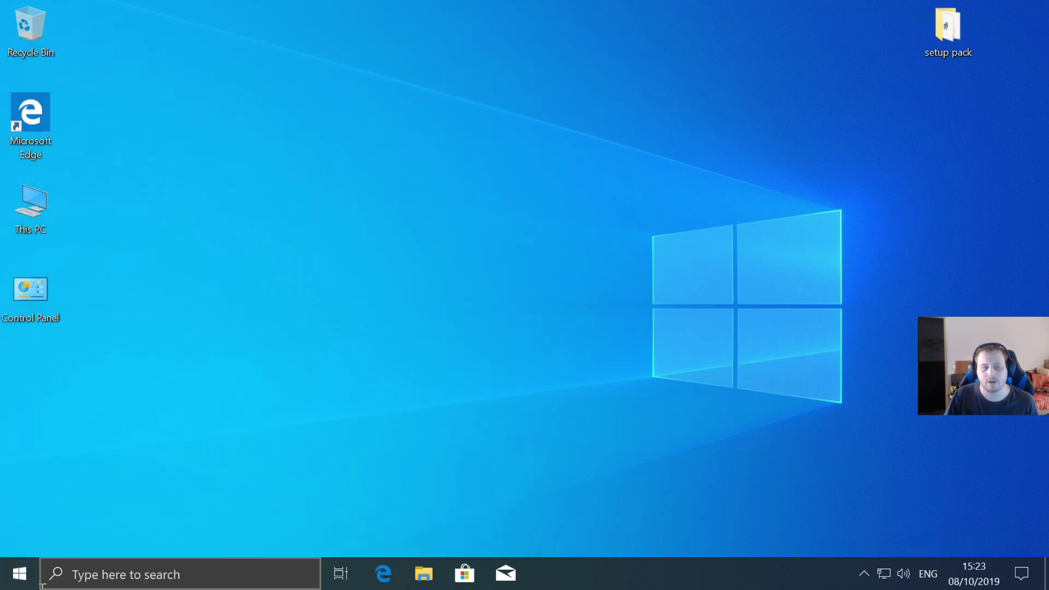
pyautogui.click(20, 571)
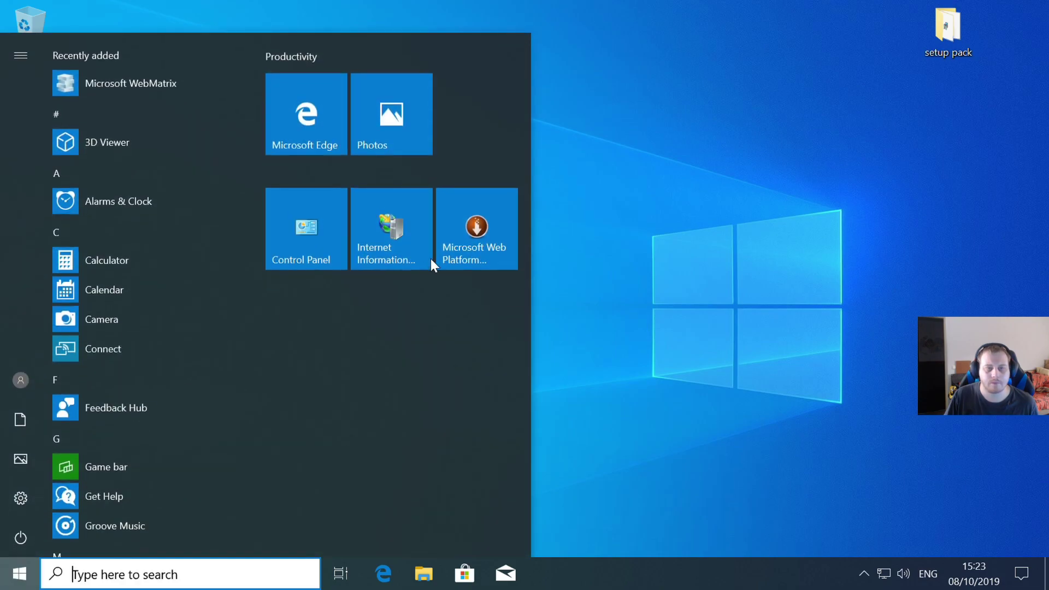
# - Launch Web Platform Installer, search 'wordpres', add WordPress and start its installation
pyautogui.click(471, 229)
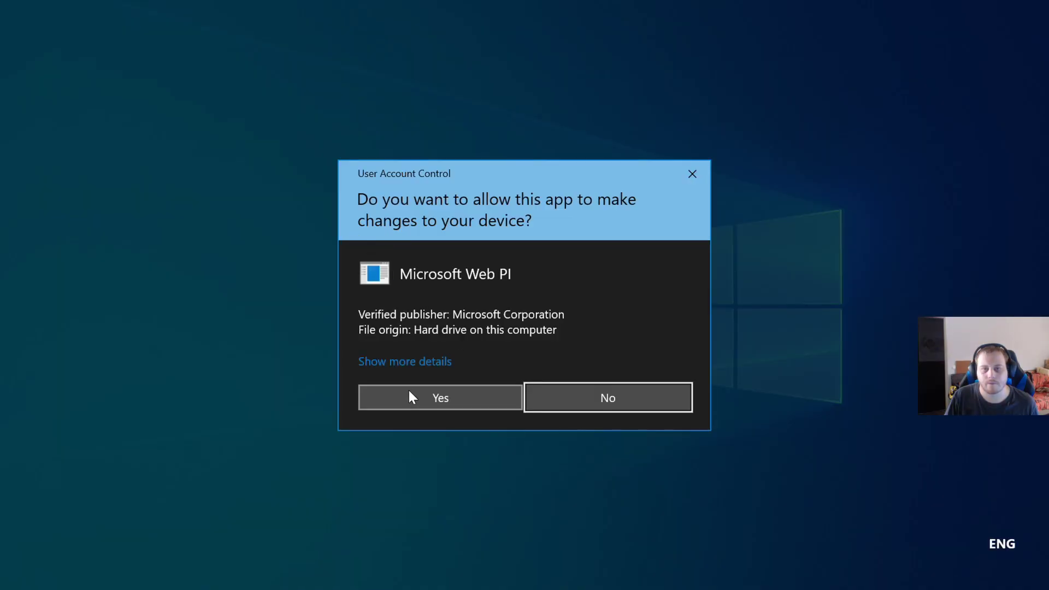
pyautogui.click(410, 395)
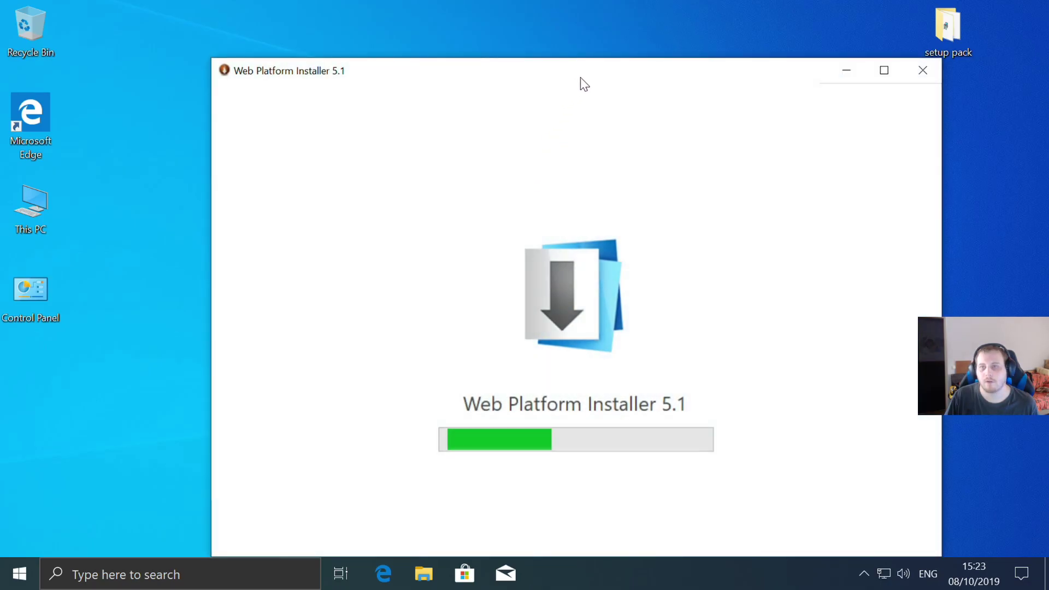
pyautogui.moveTo(585, 75); pyautogui.dragTo(487, 60)
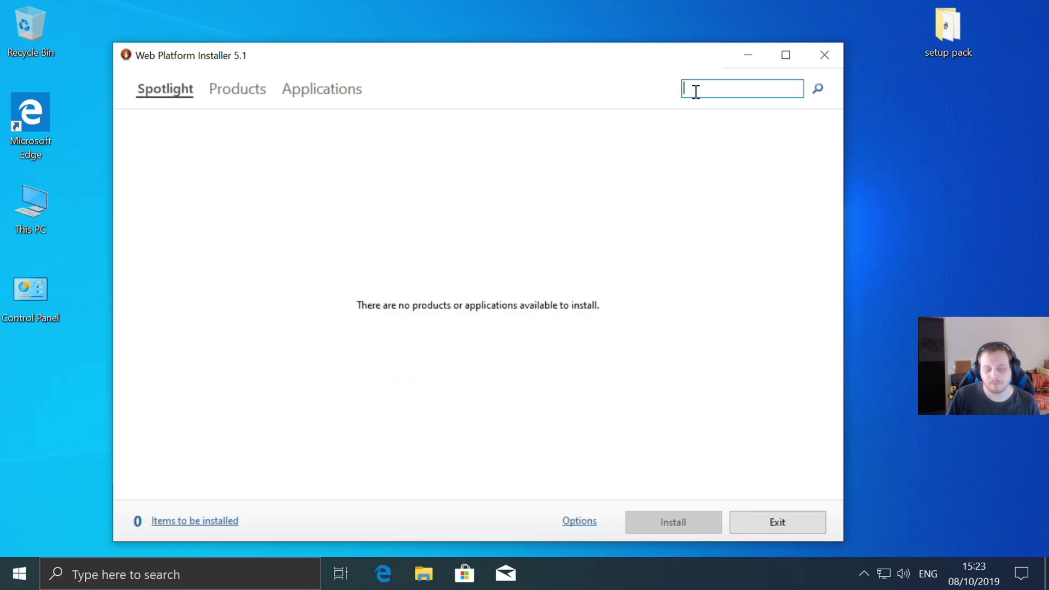
pyautogui.write('wordpres')
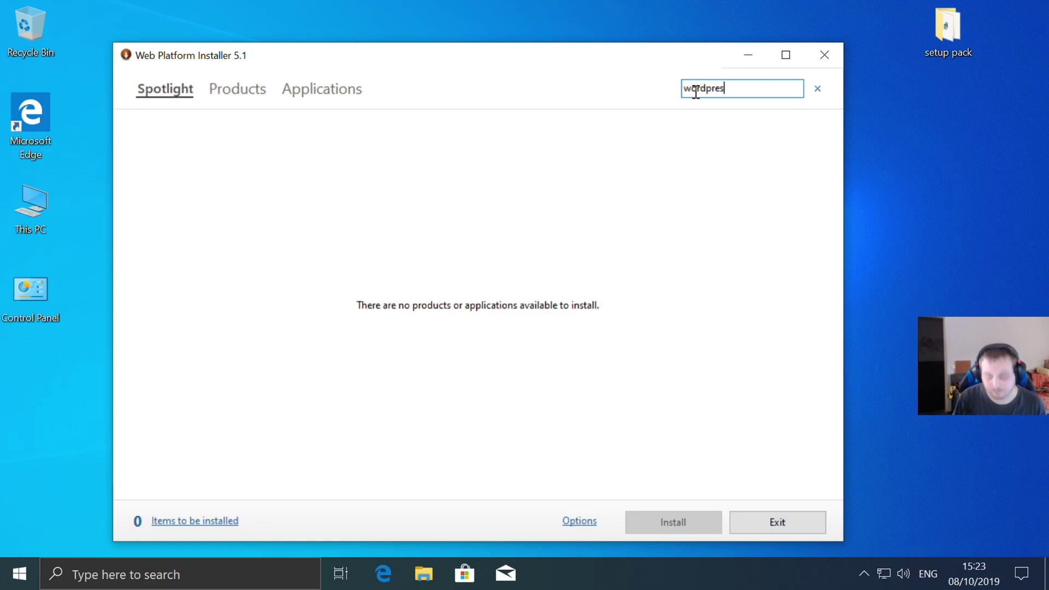
pyautogui.press('Return')
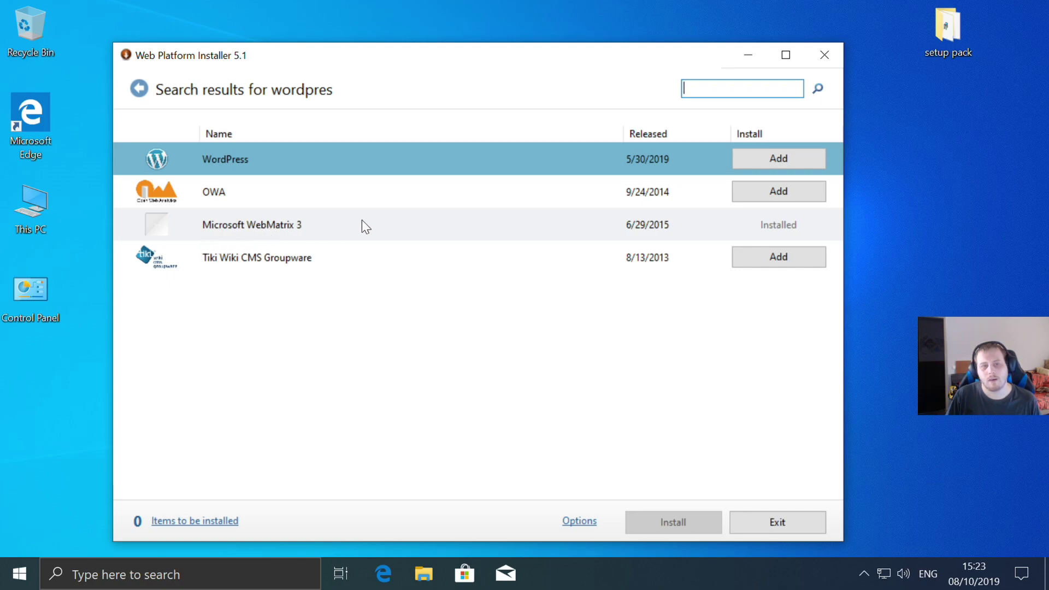
pyautogui.click(815, 162)
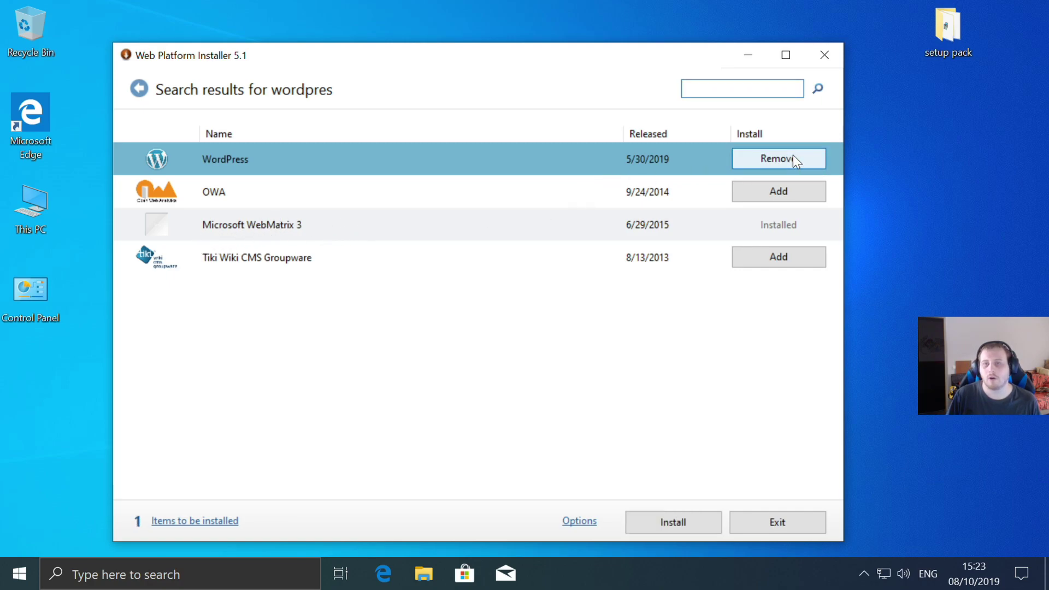
pyautogui.click(674, 524)
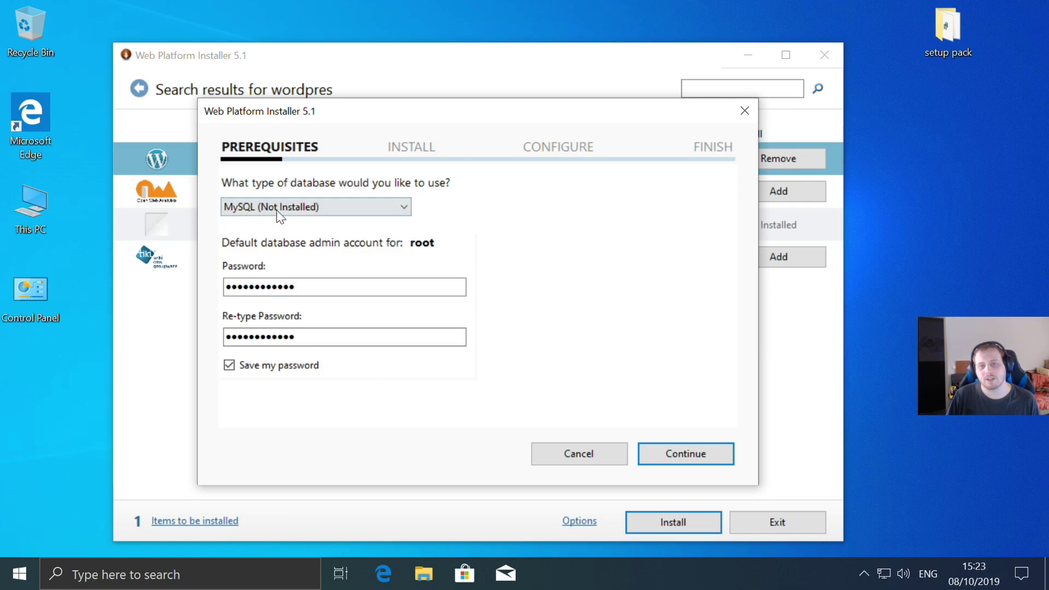
# - Continue past the MySQL prerequisite and accept the WordPress and MySQL Windows 5.1 license terms
pyautogui.click(702, 463)
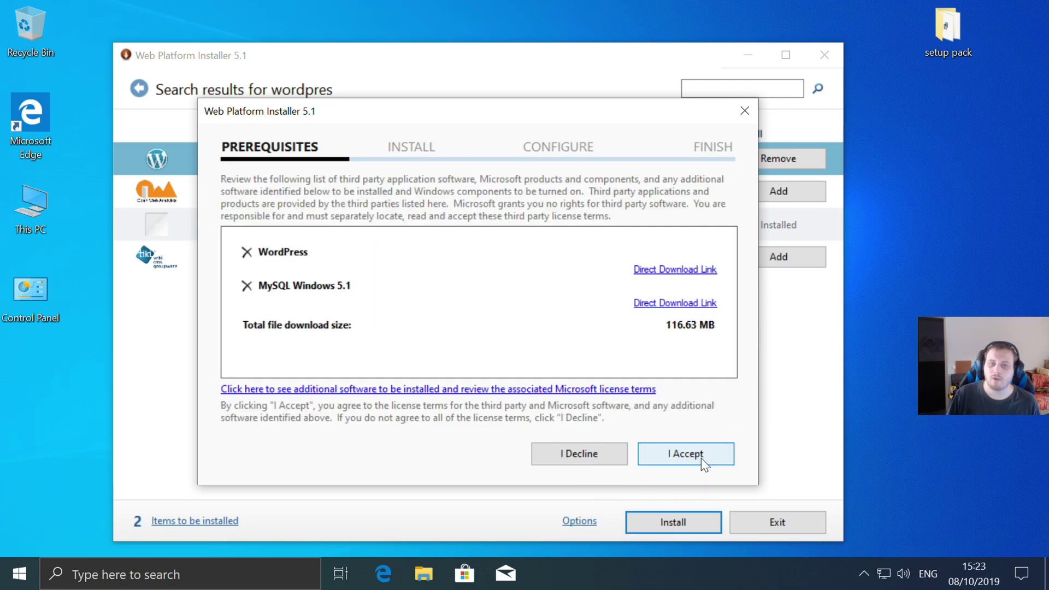
pyautogui.click(700, 458)
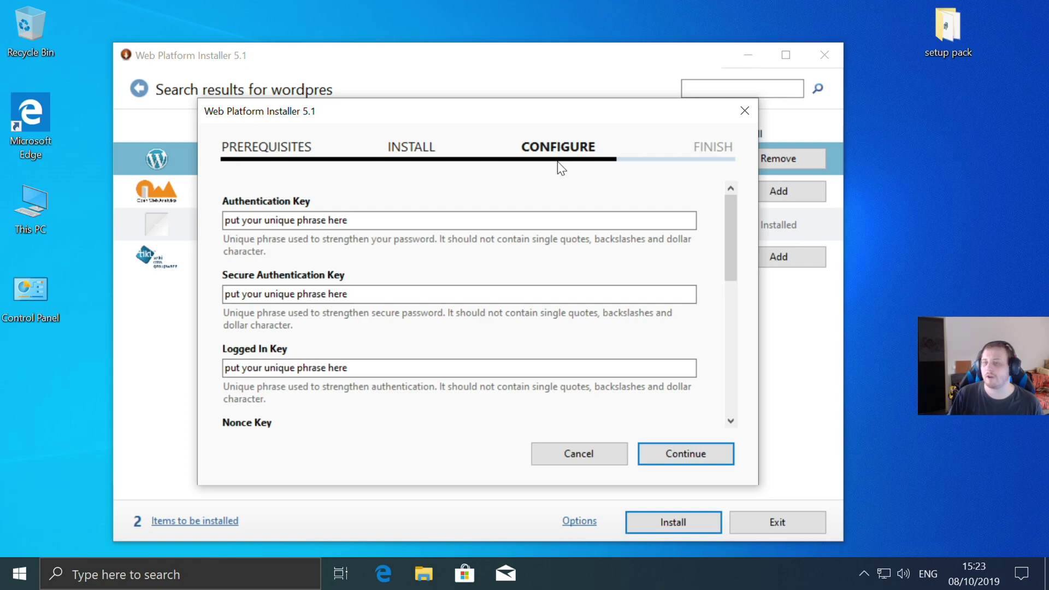
# - Review the Authentication Key fields and continue with the default placeholder phrases
pyautogui.scroll(-5, 442, 230)
pyautogui.scroll(5, 440, 238)
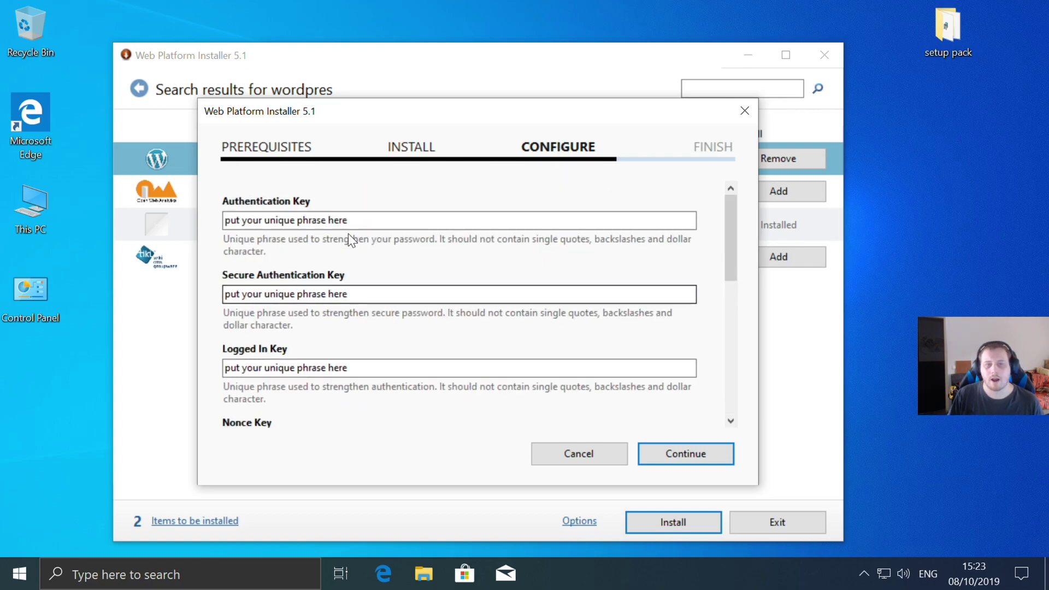
pyautogui.moveTo(368, 218); pyautogui.dragTo(197, 206)
pyautogui.moveTo(368, 293); pyautogui.dragTo(201, 283)
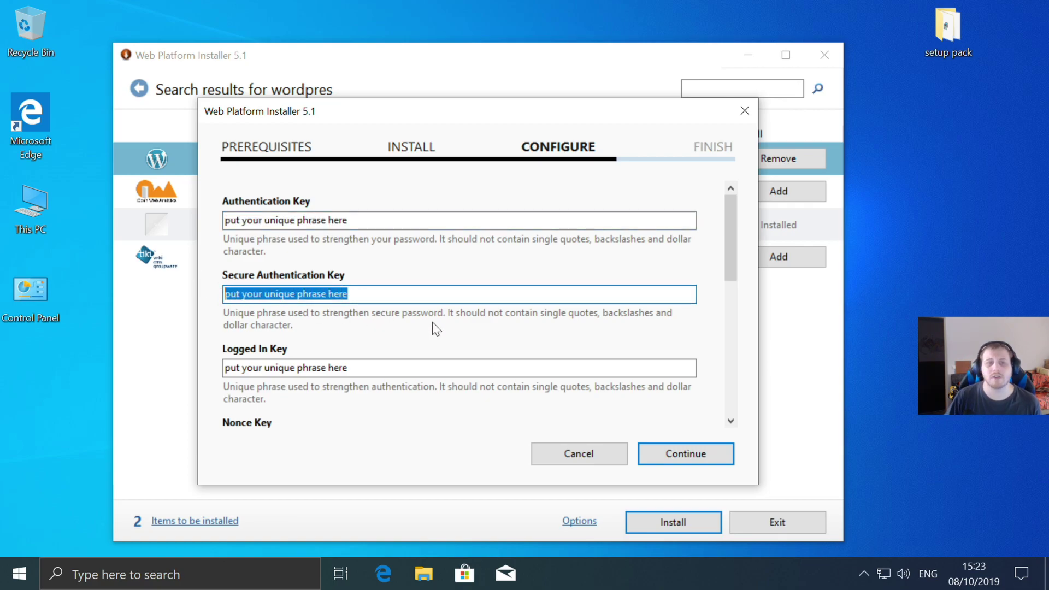
pyautogui.scroll(-3, 405, 339)
pyautogui.scroll(3, 406, 340)
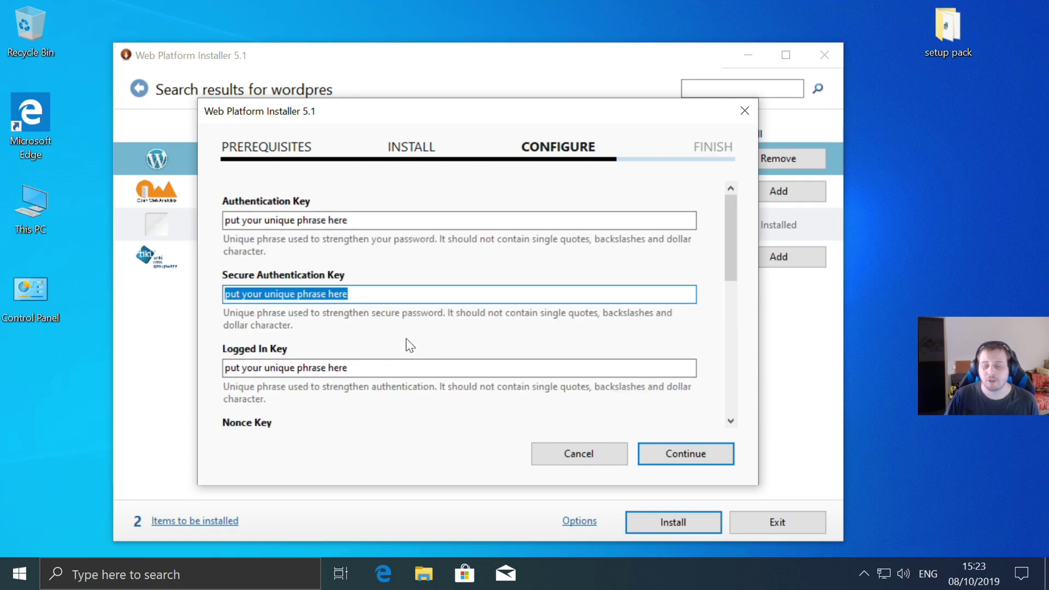
pyautogui.scroll(-5, 405, 339)
pyautogui.scroll(5, 406, 339)
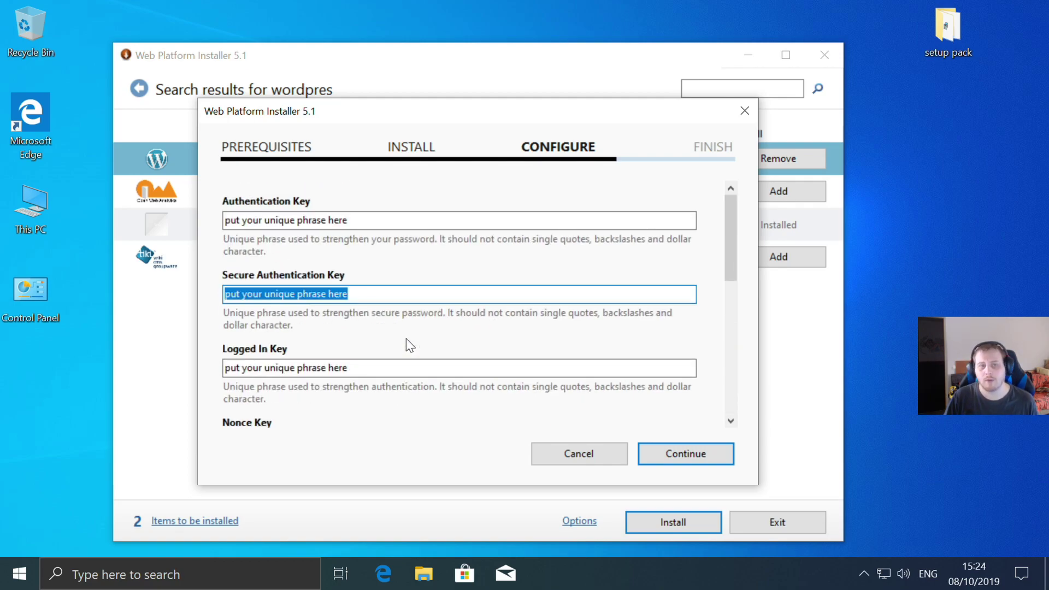
pyautogui.click(704, 453)
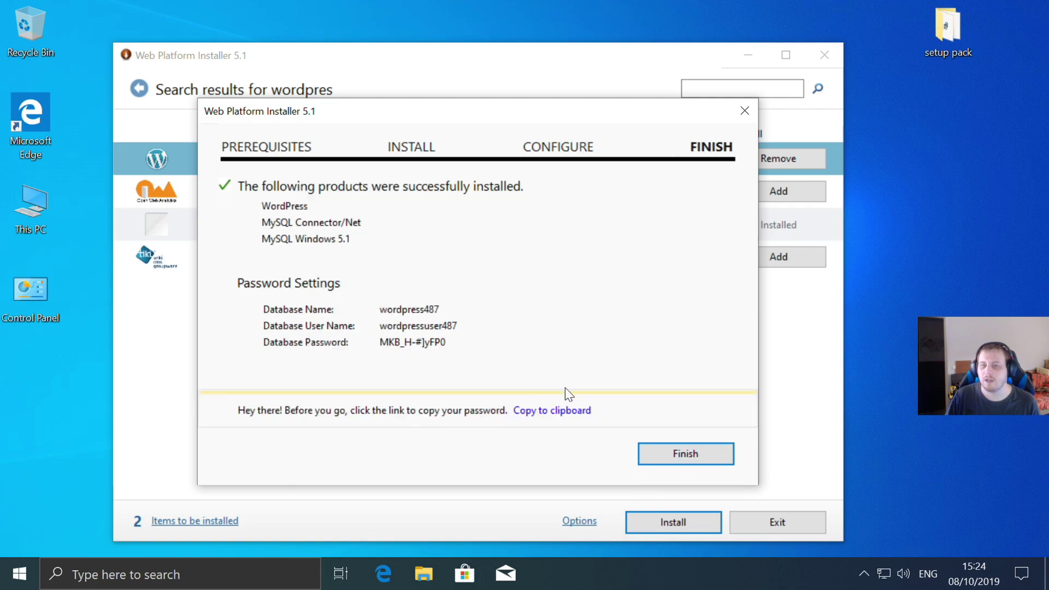
# - Copy the database credentials and create a desktop text file 'msql data info', opening it in Notepad
pyautogui.click(547, 414)
pyautogui.rightClick(909, 119)
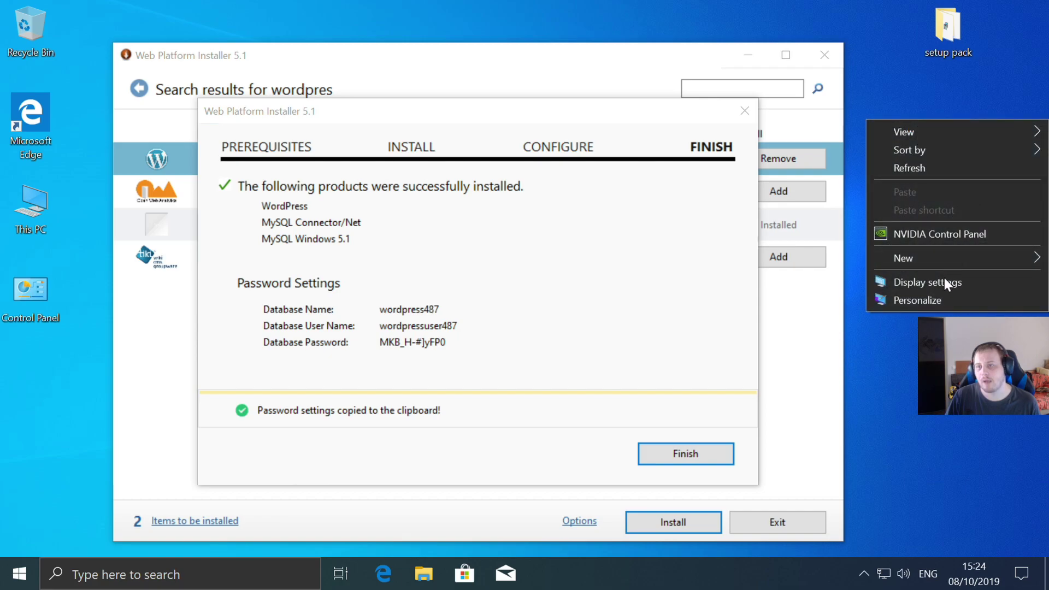
pyautogui.moveTo(925, 262)
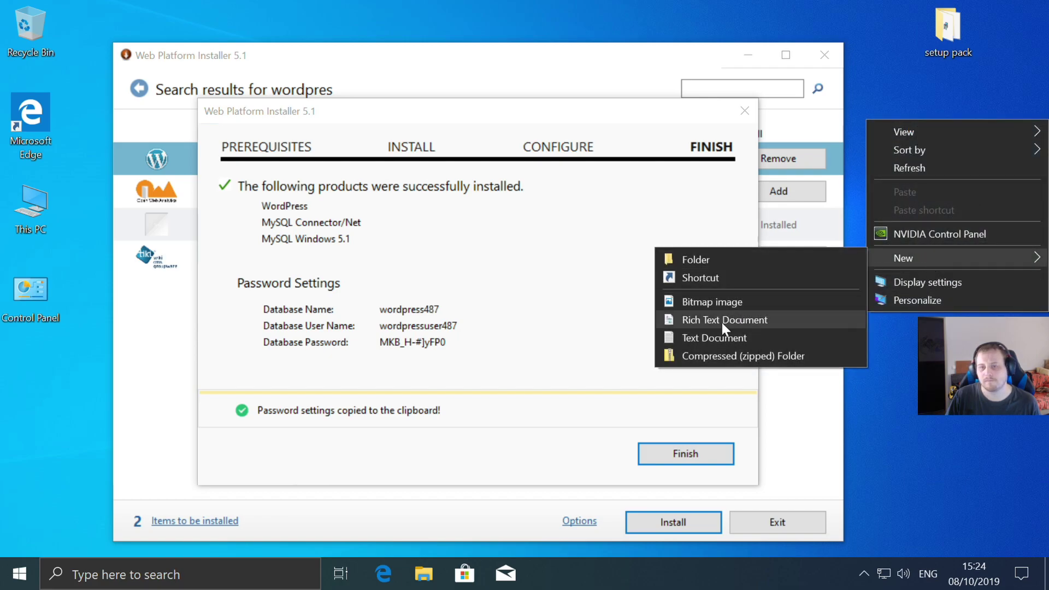
pyautogui.click(695, 340)
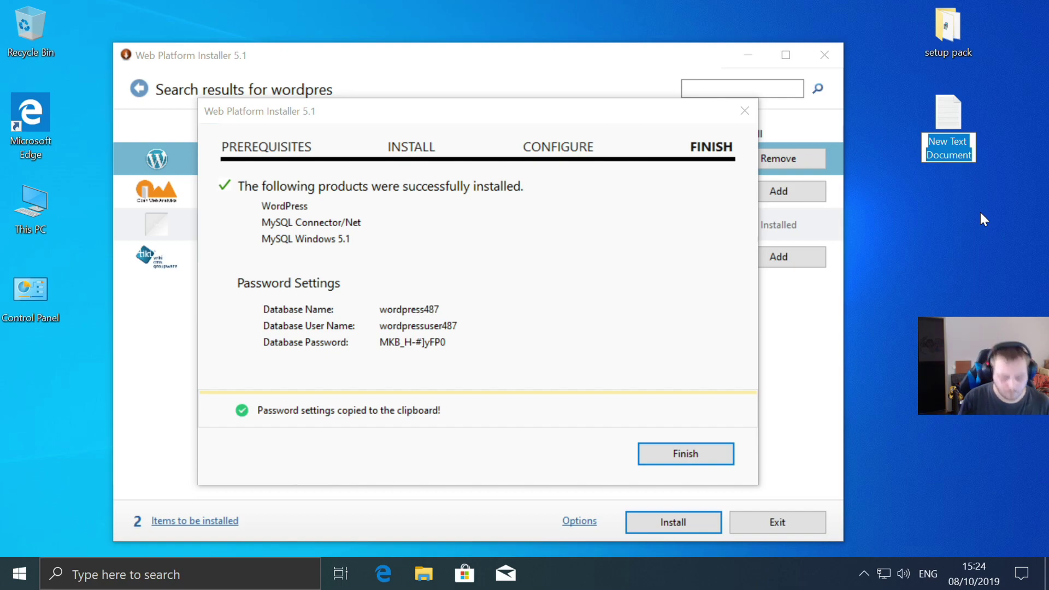
pyautogui.write('ms')
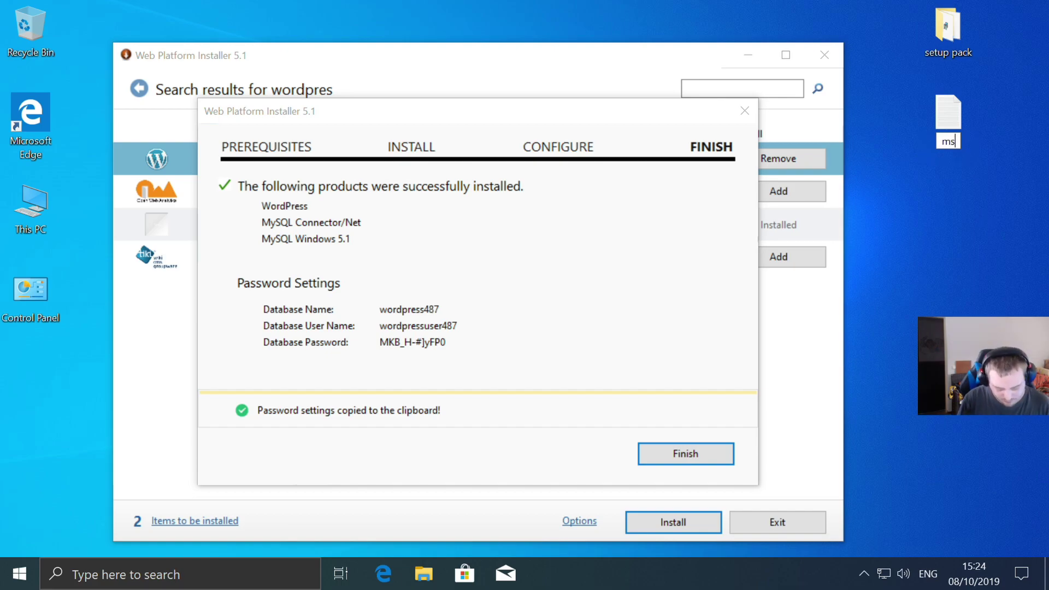
pyautogui.write('ql d')
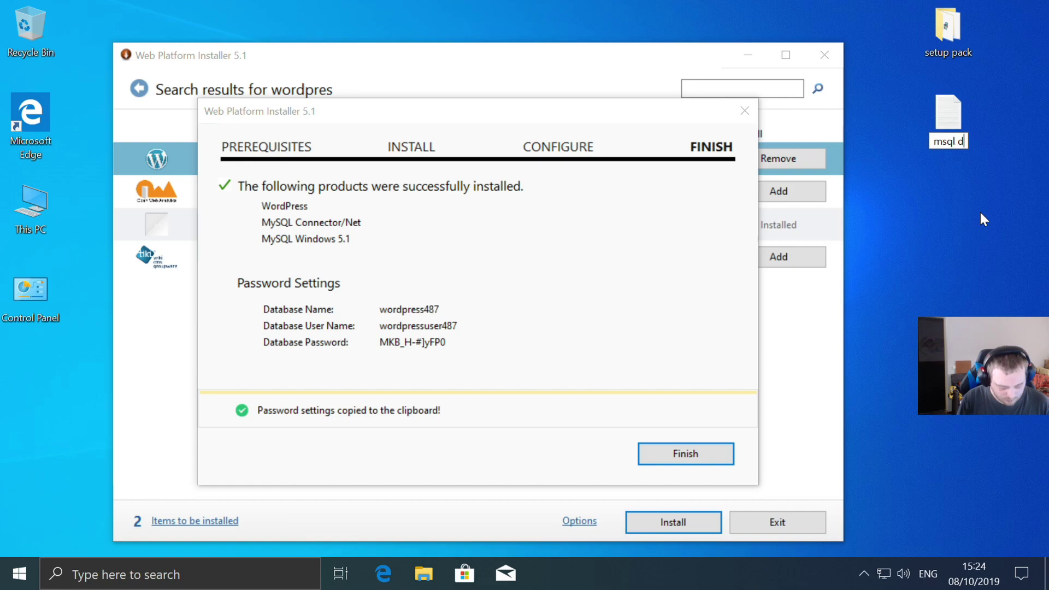
pyautogui.write('ata ')
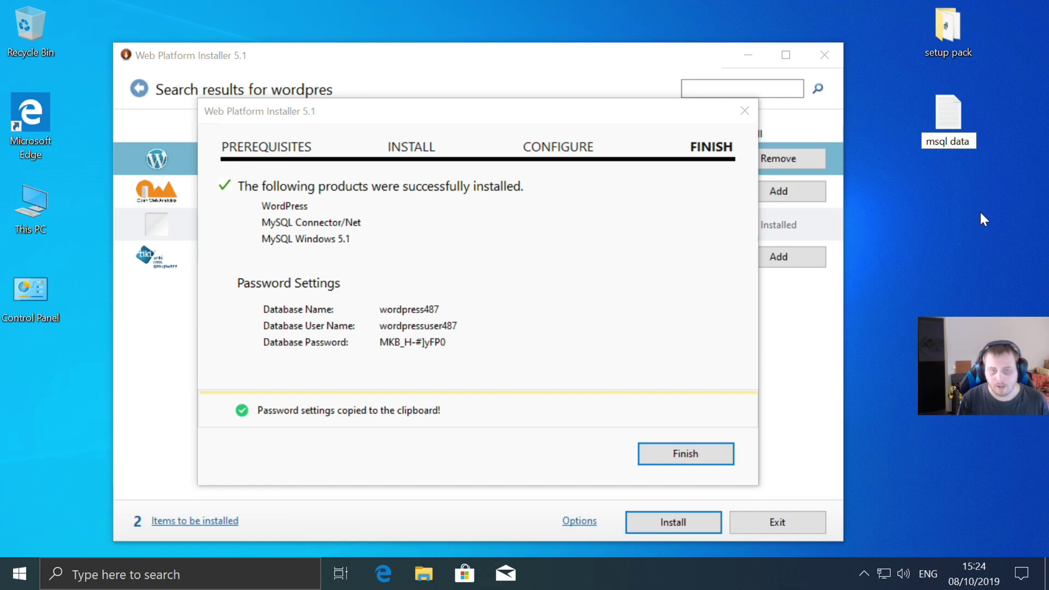
pyautogui.write('info')
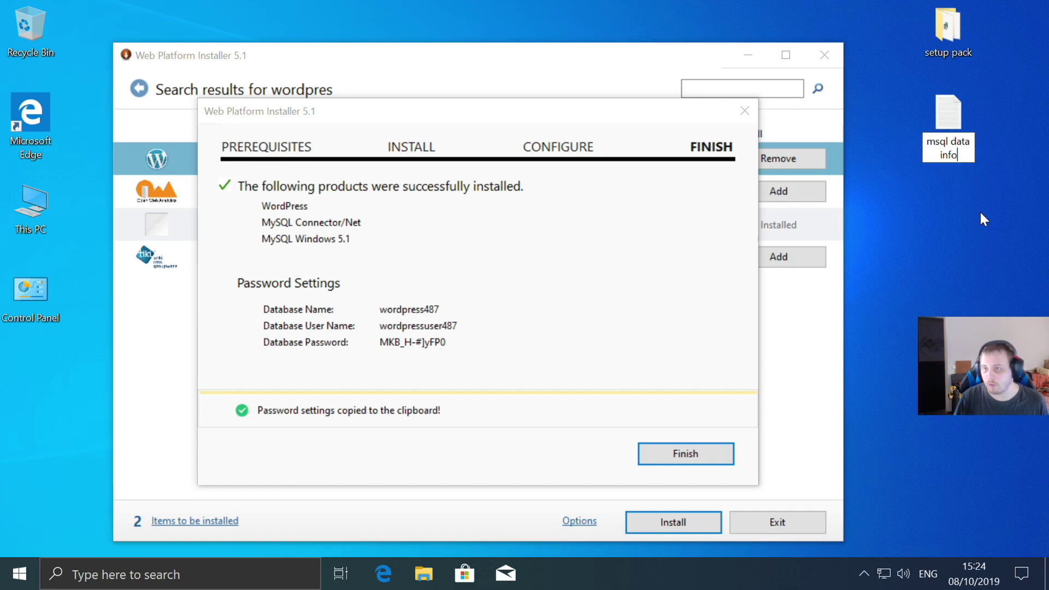
pyautogui.press('Return')
pyautogui.doubleClick(941, 109)
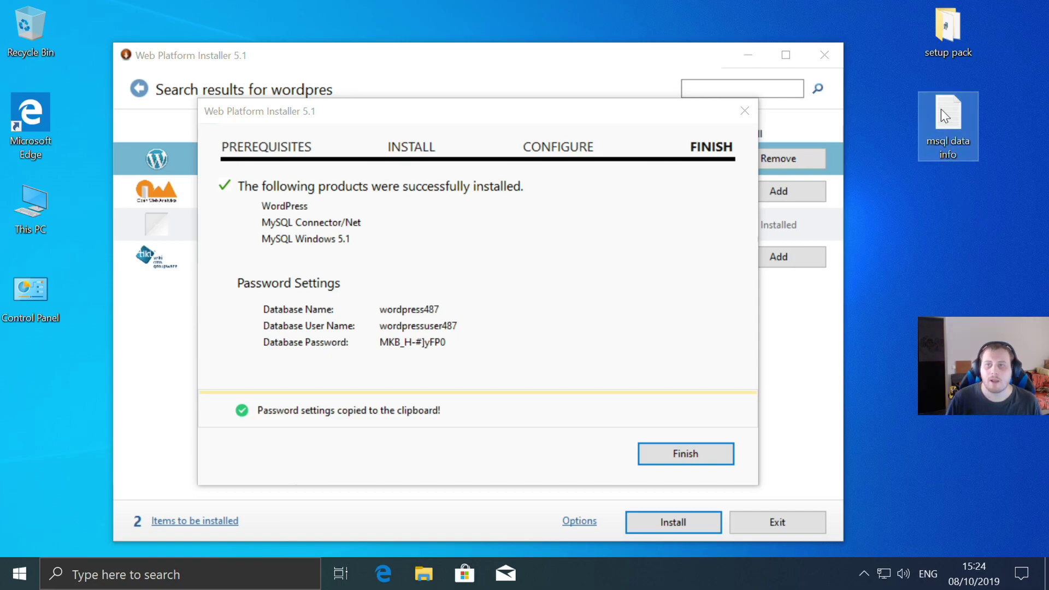
pyautogui.click(558, 489)
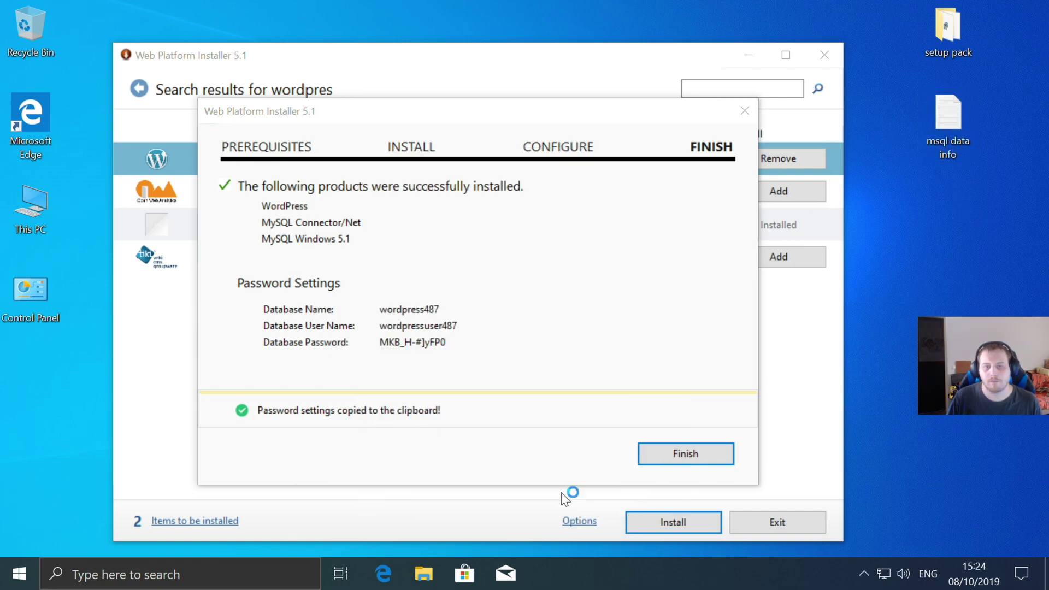
# - Paste the WordPress database name, user and password into msql data info and save on closing
pyautogui.rightClick(241, 211)
pyautogui.click(294, 276)
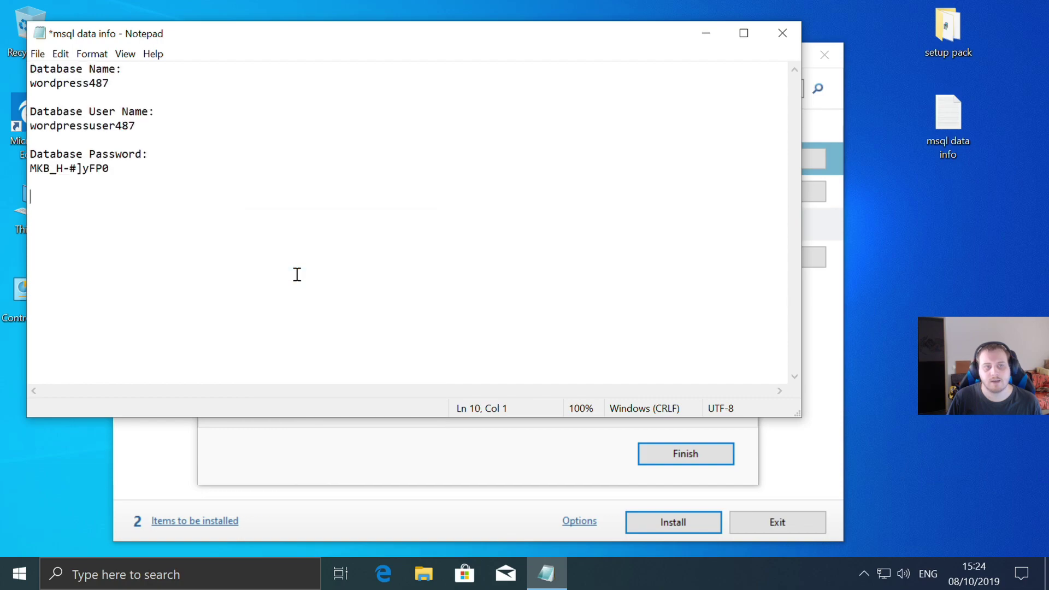
pyautogui.moveTo(35, 70); pyautogui.dragTo(217, 220)
pyautogui.click(207, 227)
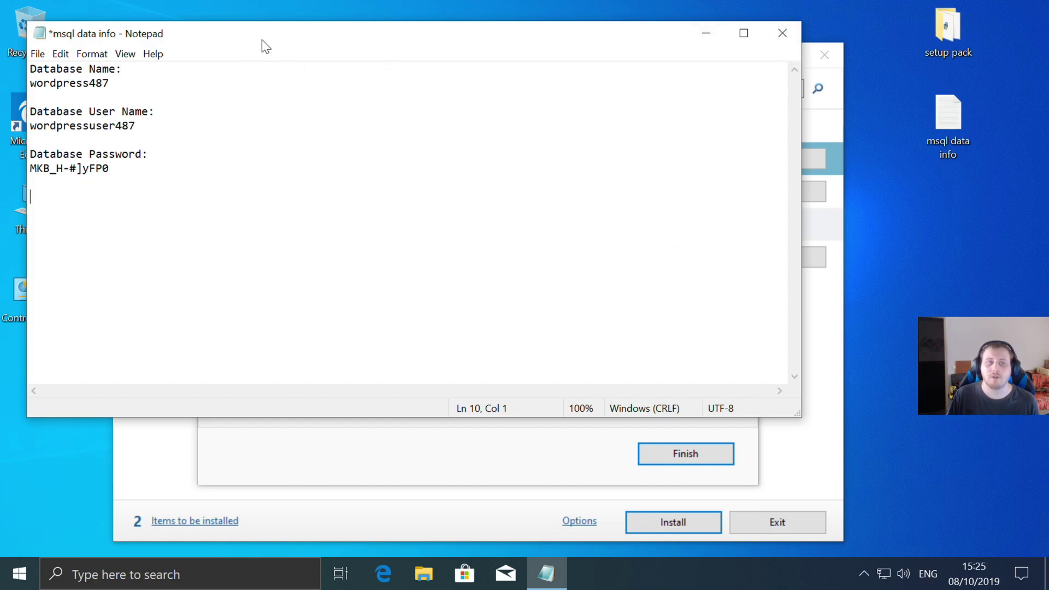
pyautogui.click(782, 33)
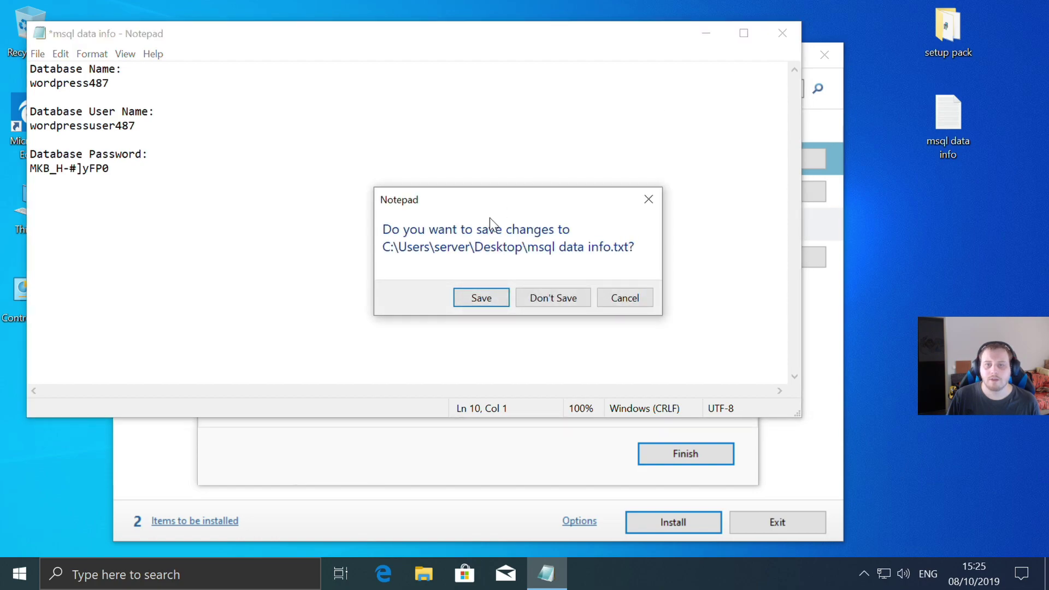
pyautogui.click(475, 300)
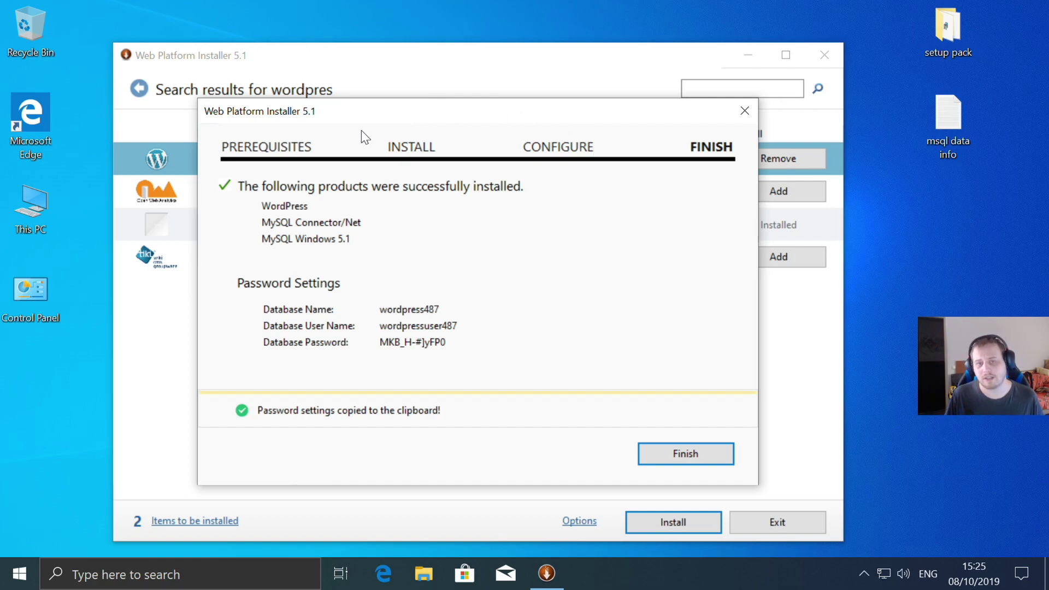
# - Finish the WordPress wizard and review the HTTP Error 403.14 Forbidden page at localhost:16220
pyautogui.click(709, 451)
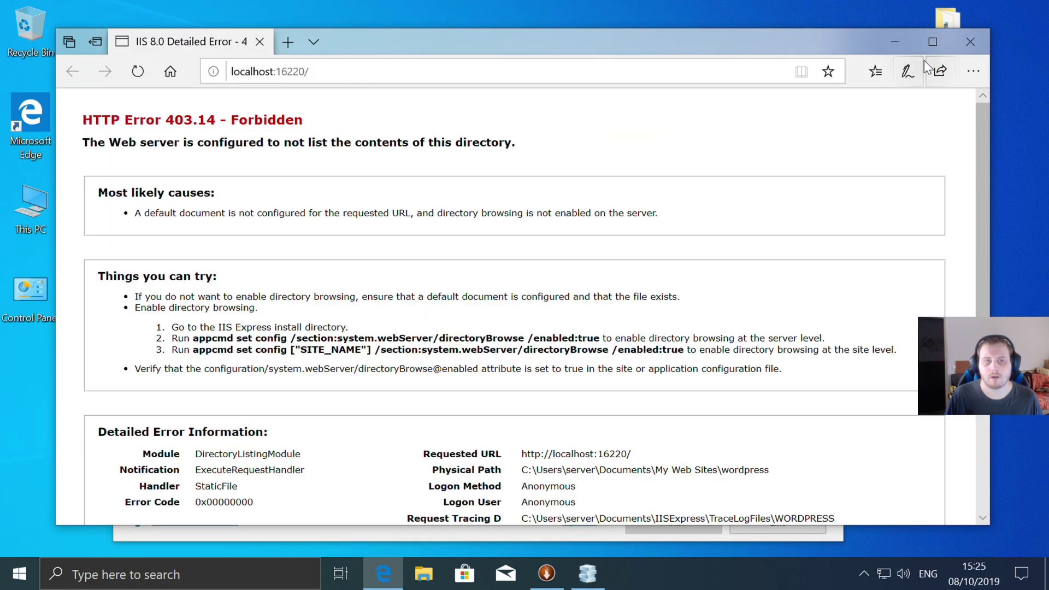
pyautogui.scroll(-3, 693, 346)
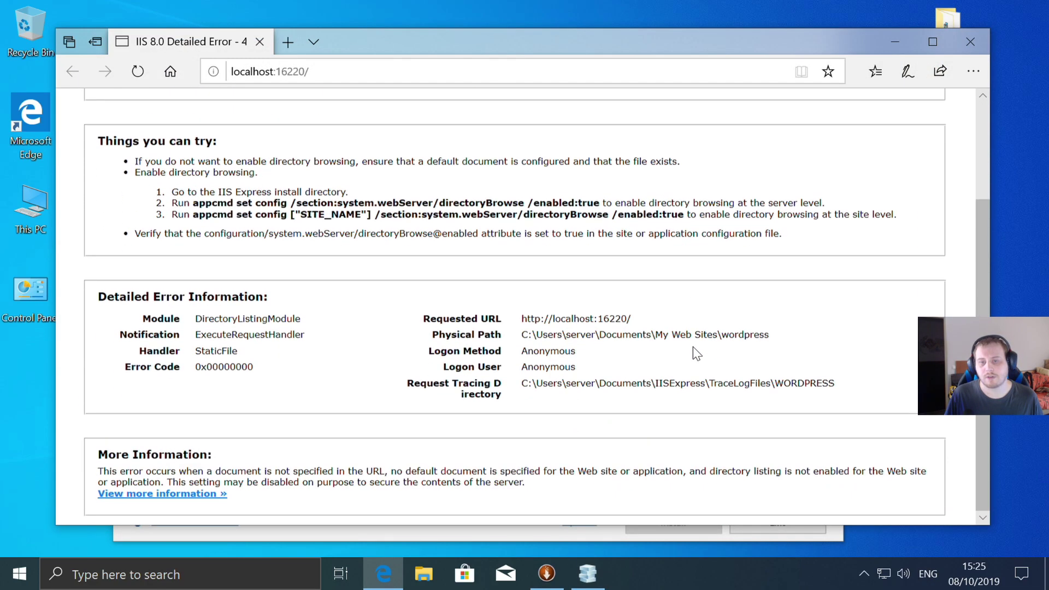
pyautogui.moveTo(520, 383)
pyautogui.mouseDown()
pyautogui.moveTo(793, 384)
pyautogui.moveTo(864, 362)
pyautogui.moveTo(839, 390)
pyautogui.mouseUp()
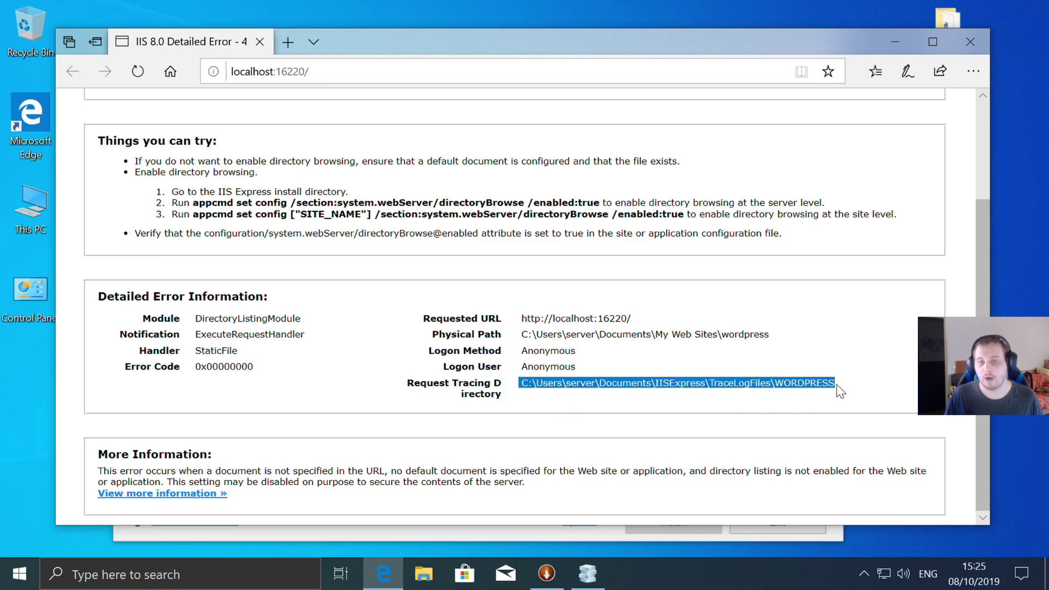
pyautogui.click(628, 360)
pyautogui.scroll(3, 658, 332)
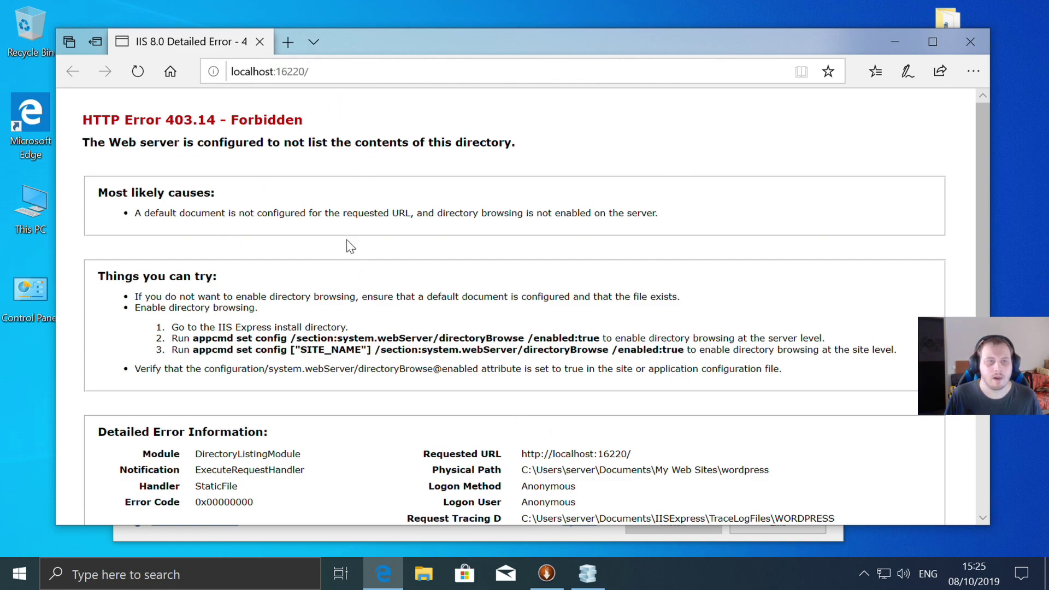
# - Close Edge, WebMatrix and Web Platform Installer, then launch IIS Manager from Start
pyautogui.click(983, 39)
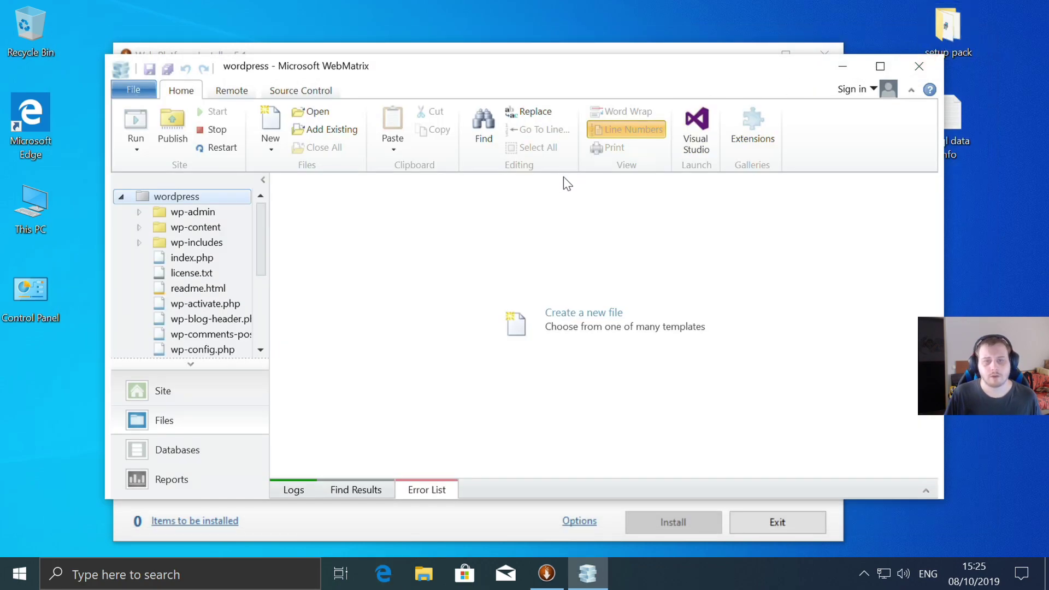
pyautogui.click(928, 72)
pyautogui.click(217, 89)
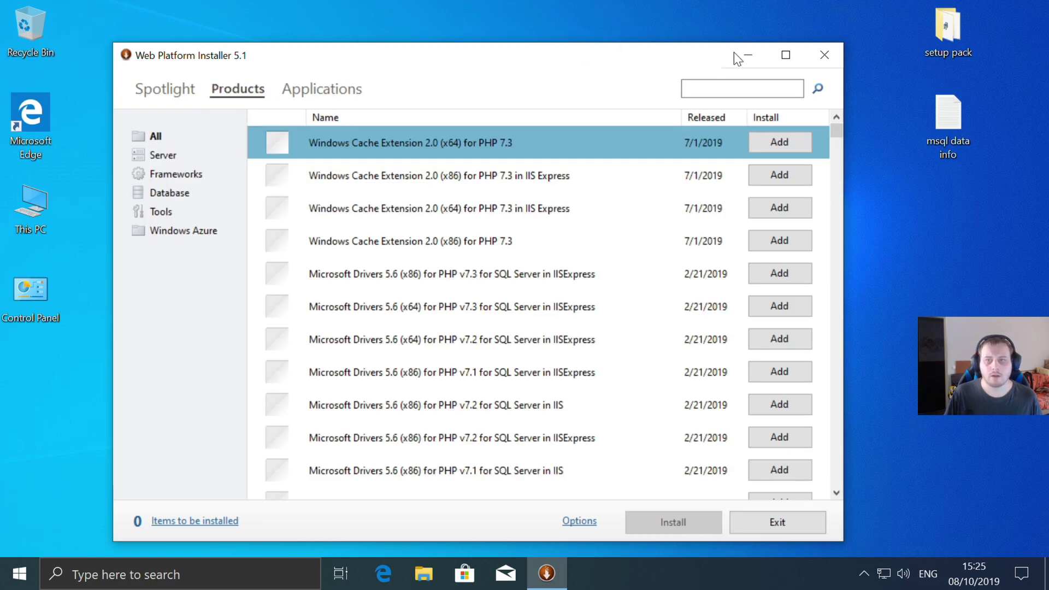
pyautogui.click(825, 55)
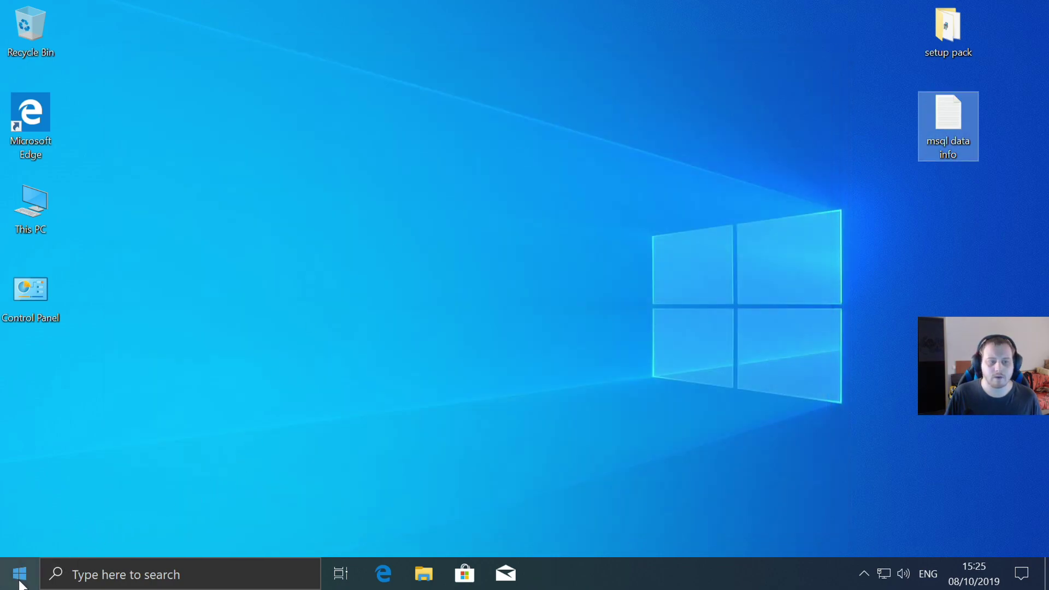
pyautogui.click(19, 575)
pyautogui.click(383, 236)
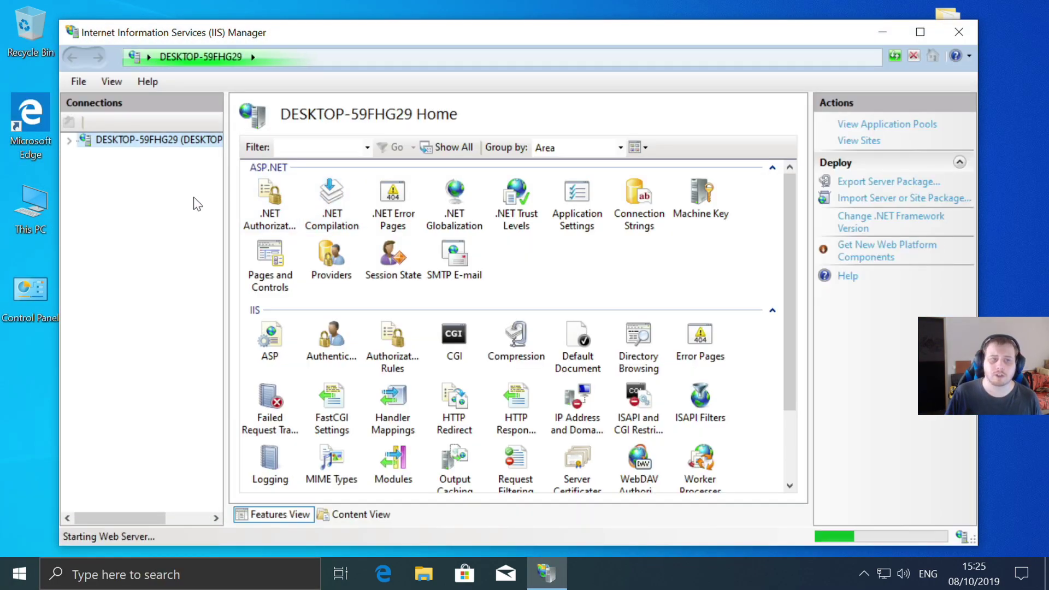
pyautogui.click(71, 140)
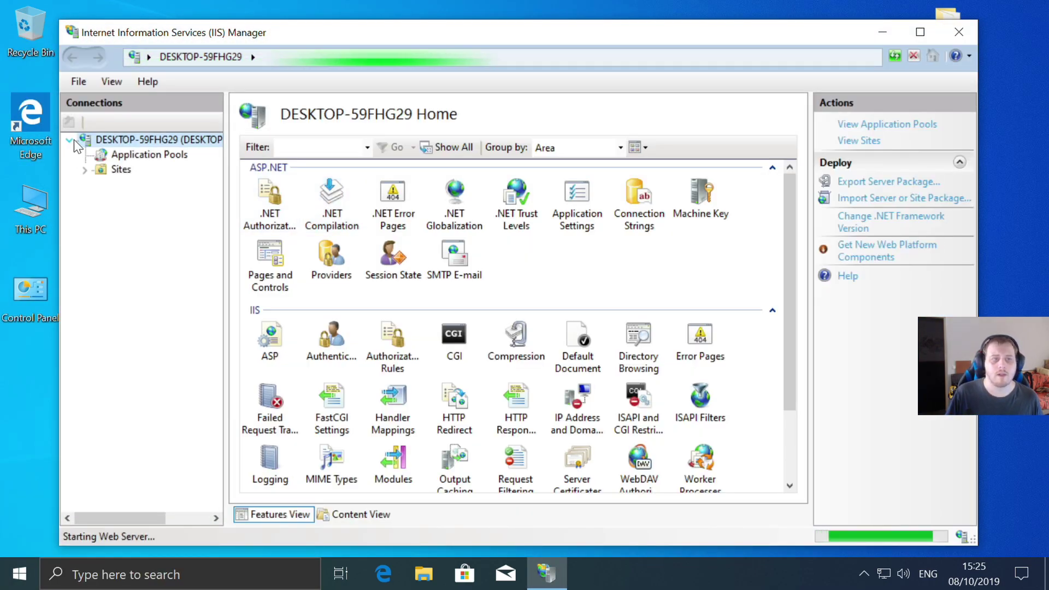
pyautogui.click(86, 170)
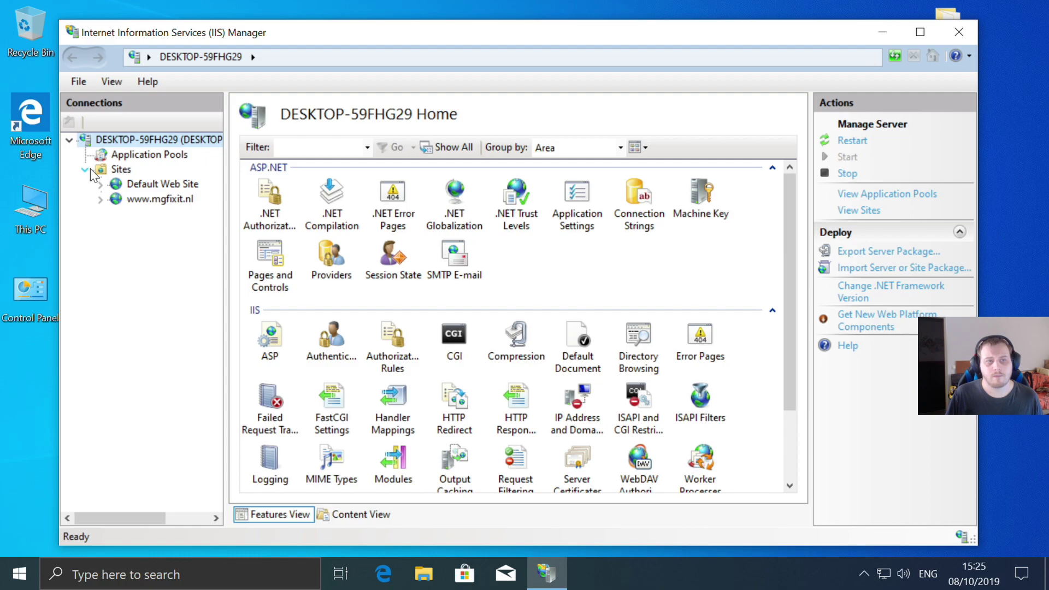
pyautogui.click(161, 199)
pyautogui.scroll(-5, 605, 340)
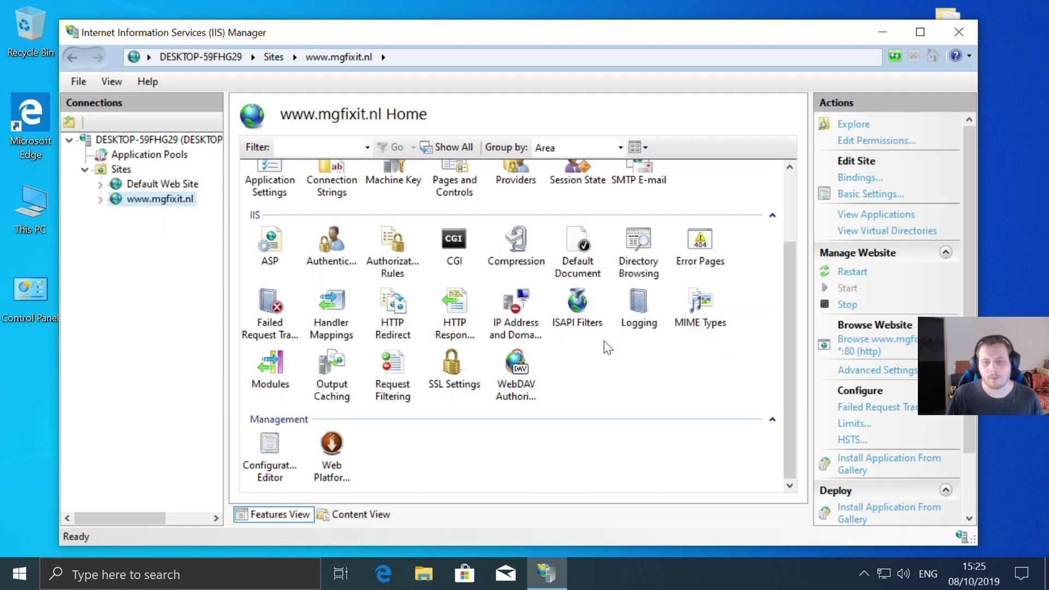
pyautogui.click(334, 447)
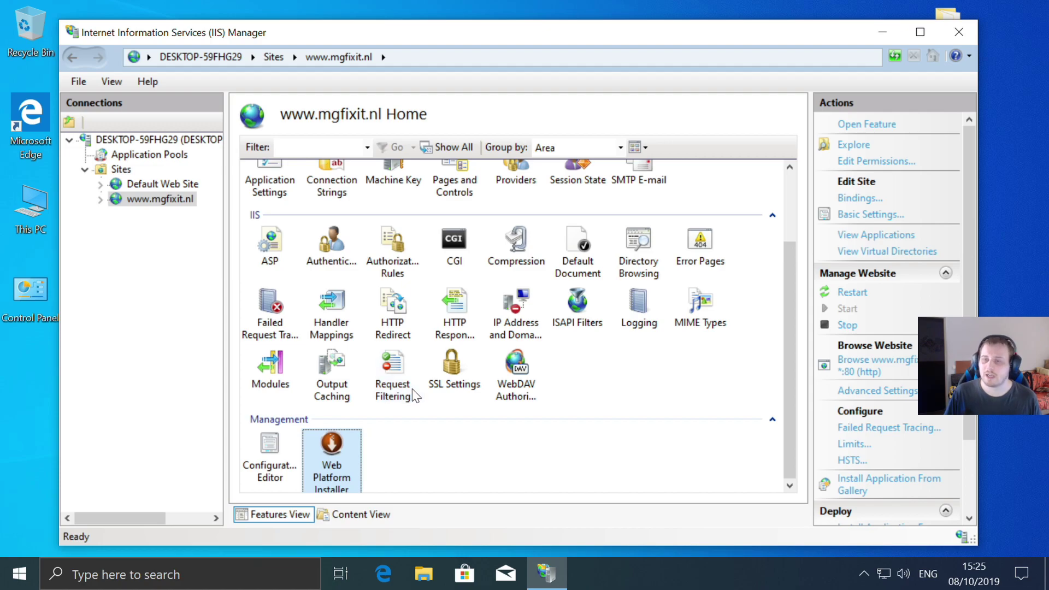
pyautogui.doubleClick(332, 476)
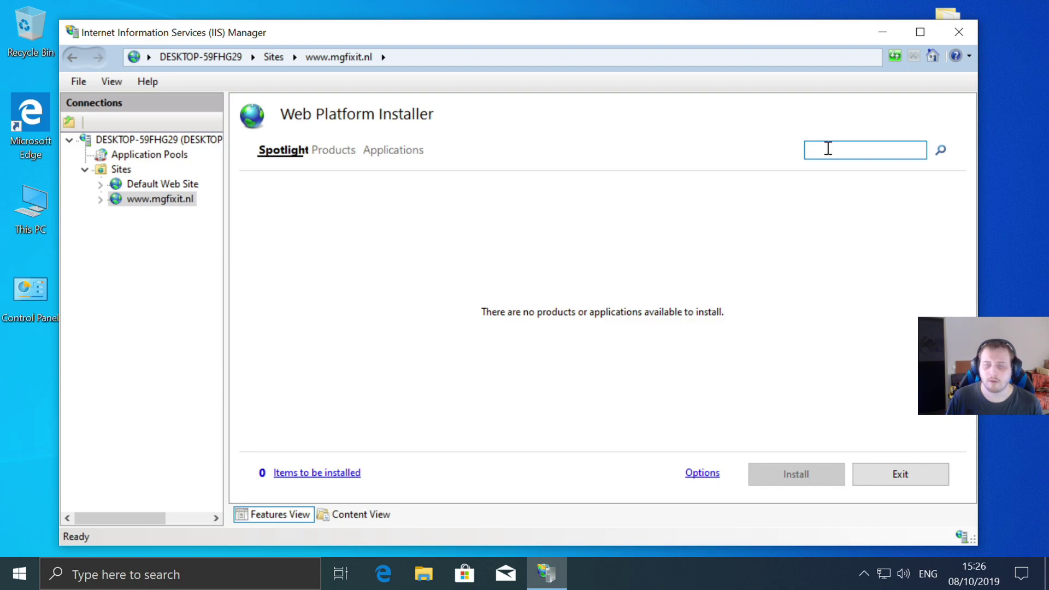
# - Search 'wordpres', add WordPress to the queue, and start its installation
pyautogui.write('word')
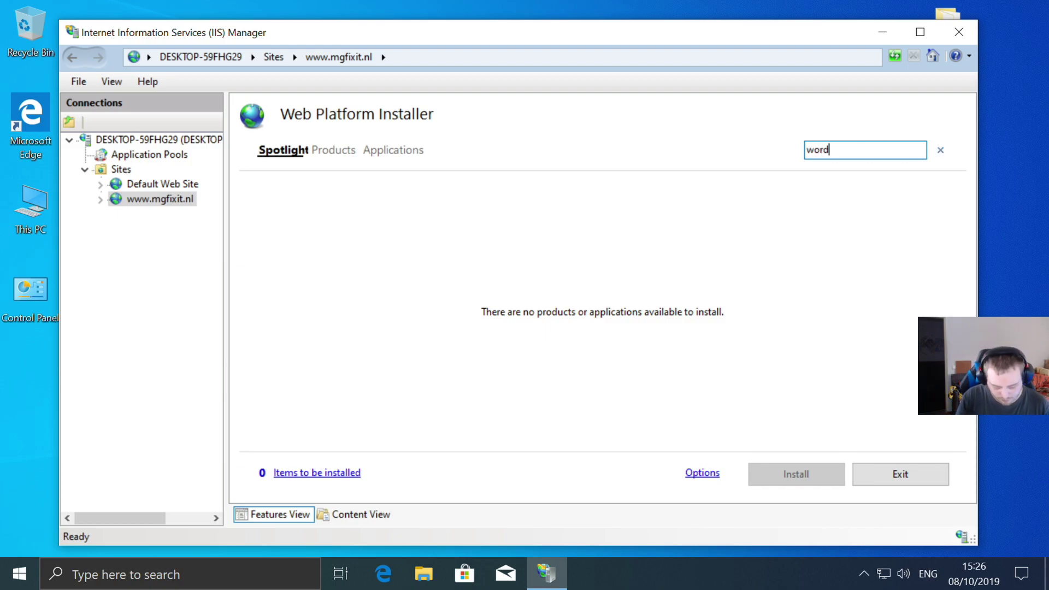
pyautogui.write('pres')
pyautogui.press('Return')
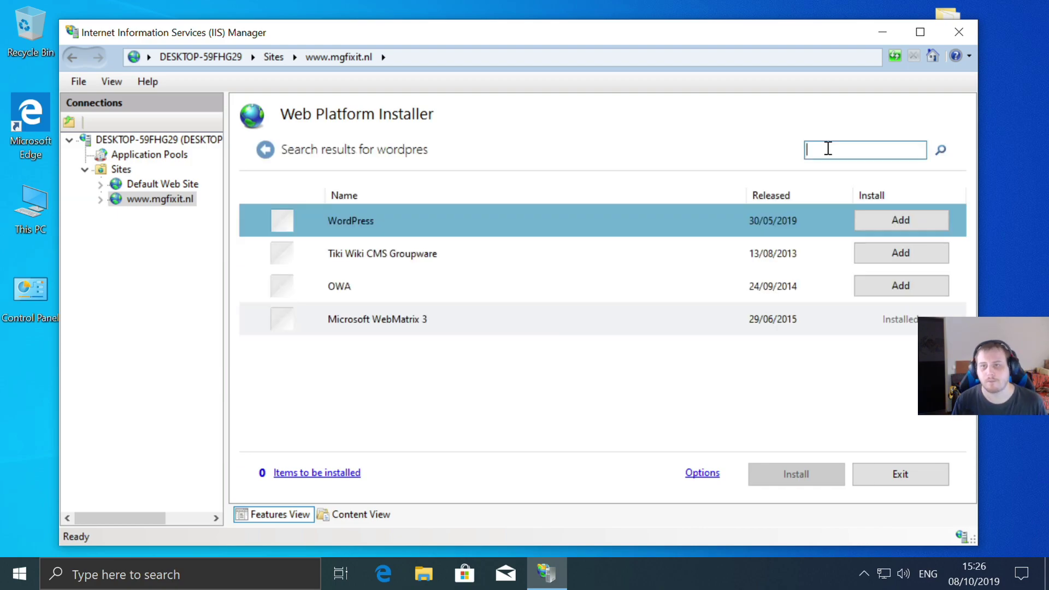
pyautogui.click(893, 219)
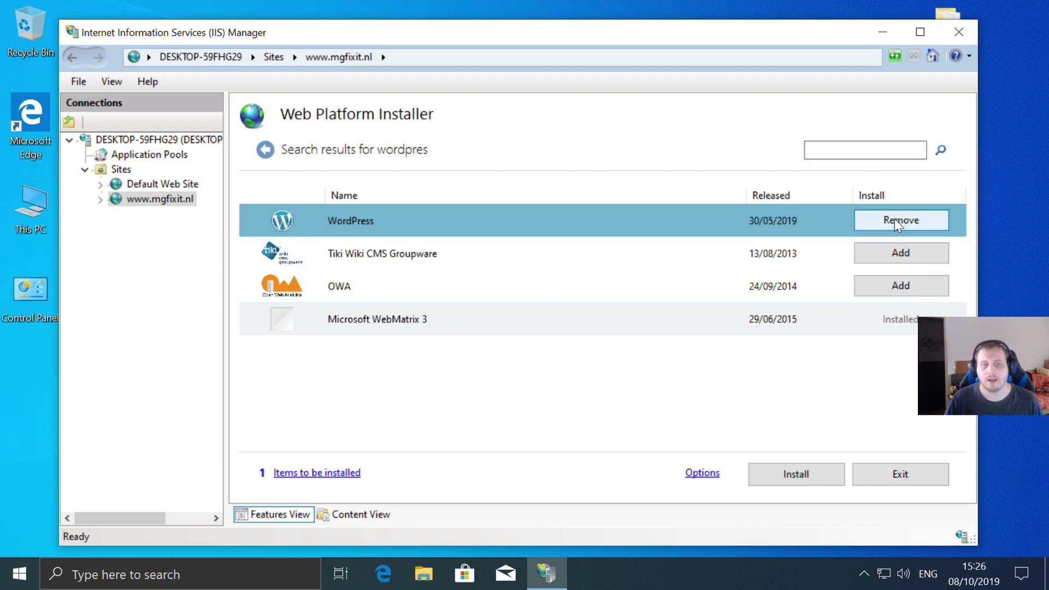
pyautogui.click(811, 470)
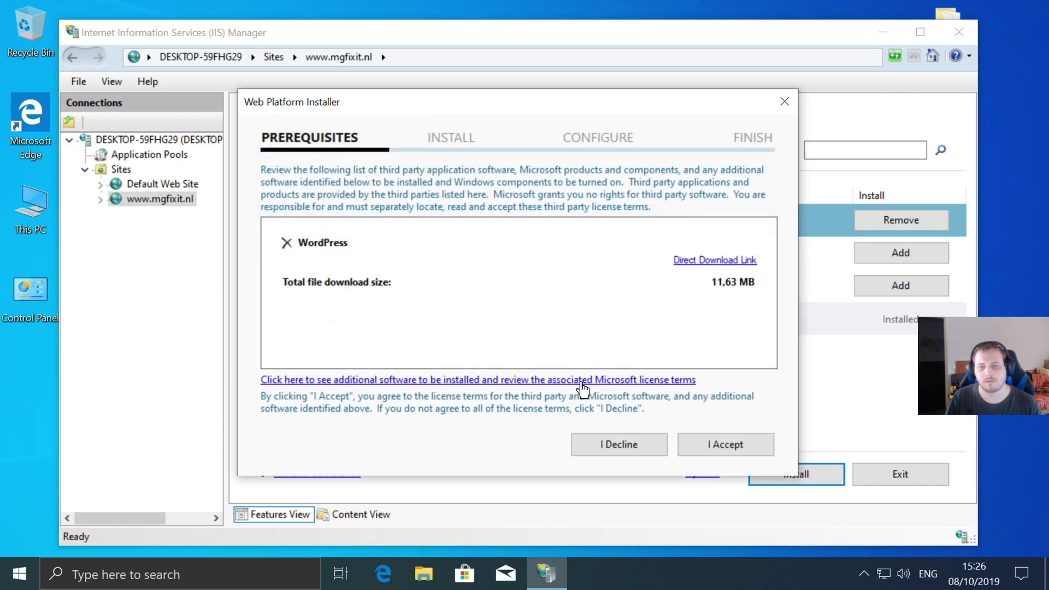
pyautogui.click(718, 440)
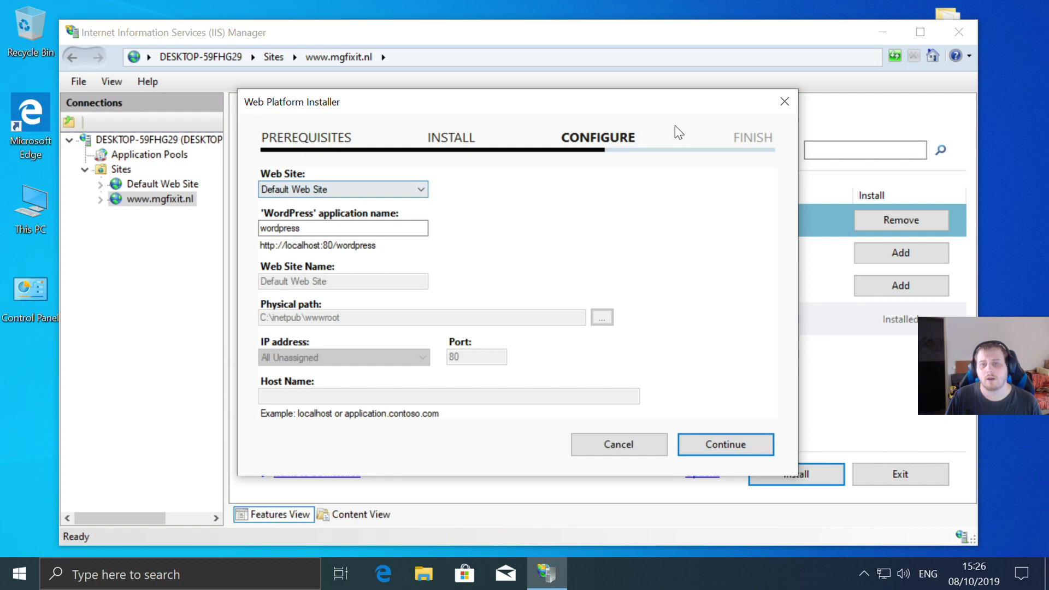
pyautogui.click(420, 190)
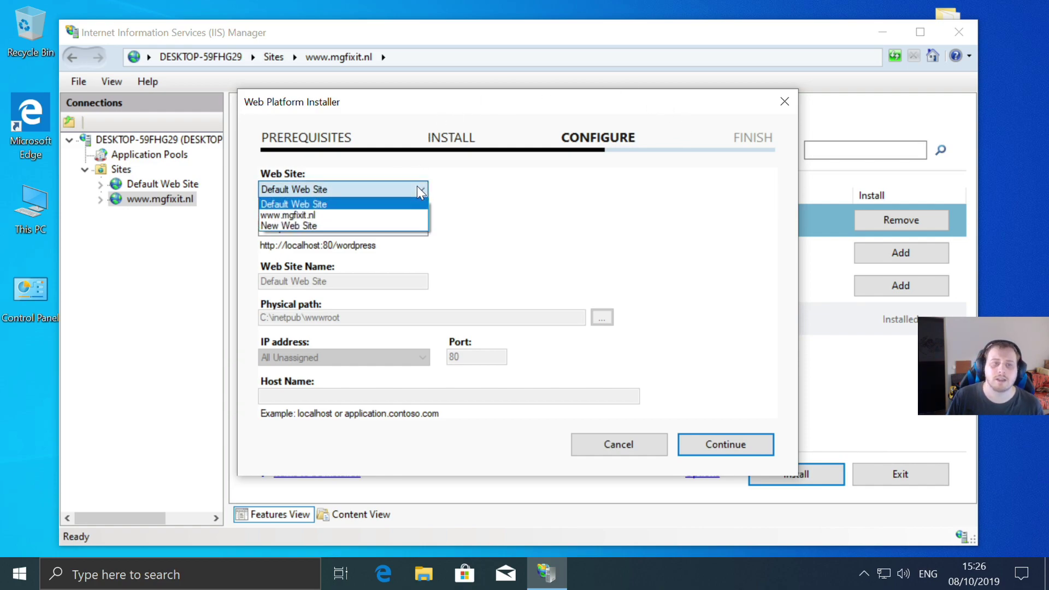
pyautogui.click(310, 214)
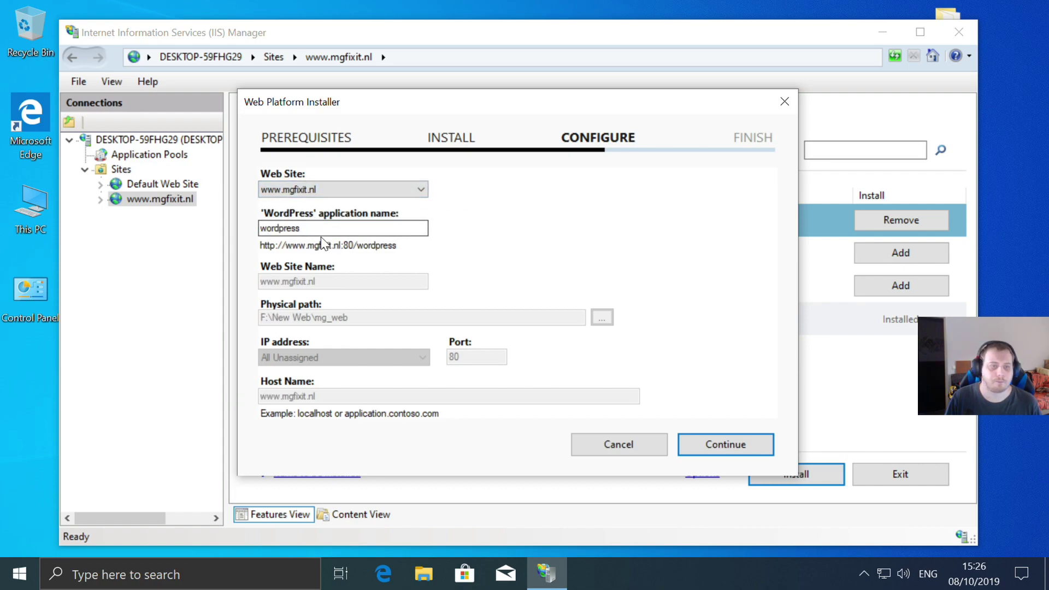
pyautogui.moveTo(319, 228); pyautogui.dragTo(249, 226)
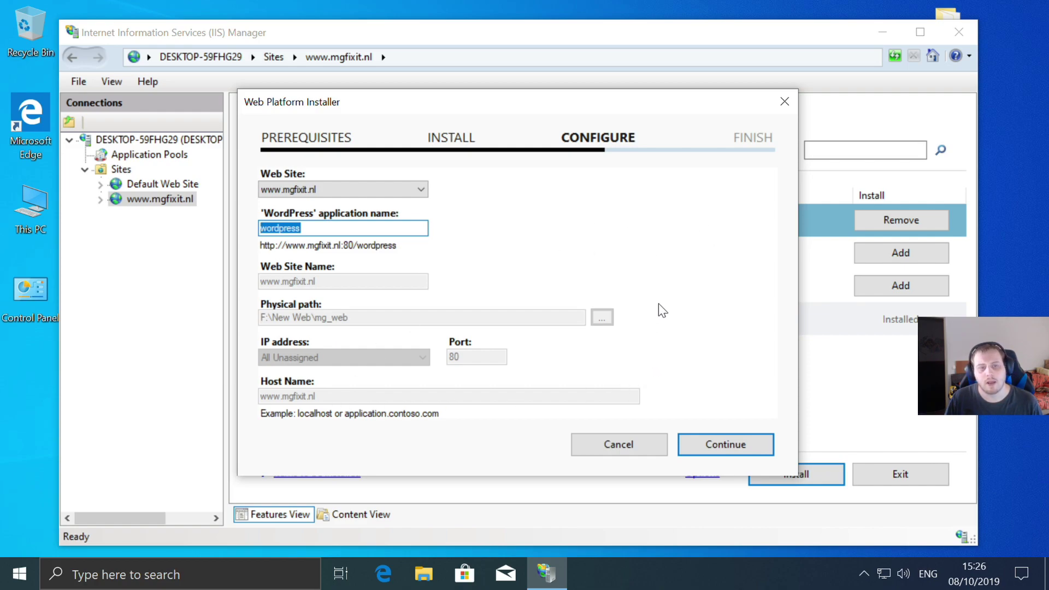
pyautogui.click(729, 445)
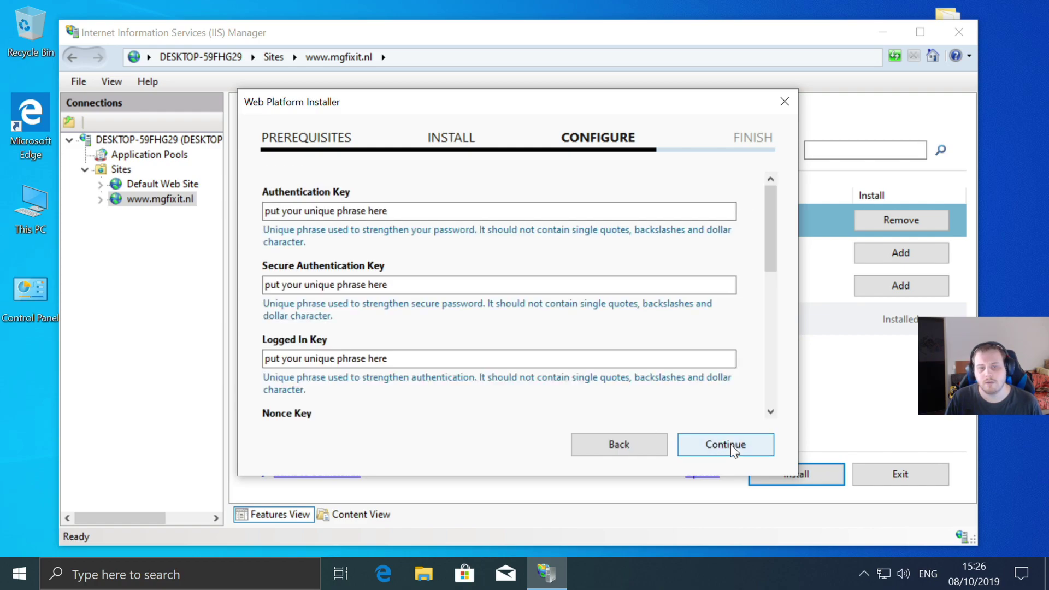
# - Keep the default security keys and run the WordPress installation
pyautogui.scroll(-3, 445, 194)
pyautogui.scroll(-3, 441, 313)
pyautogui.scroll(10, 441, 315)
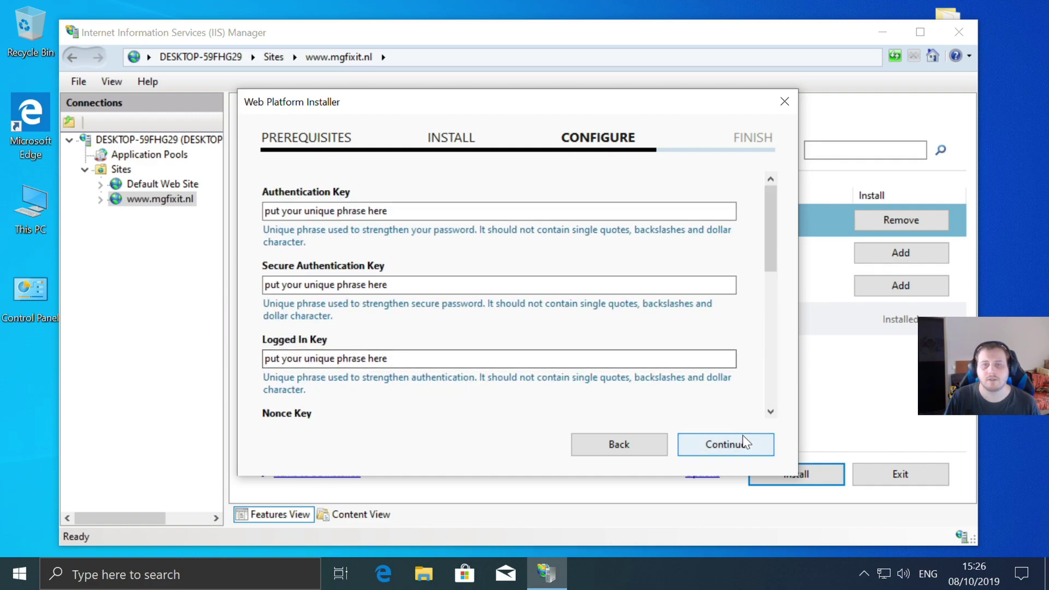
pyautogui.click(734, 450)
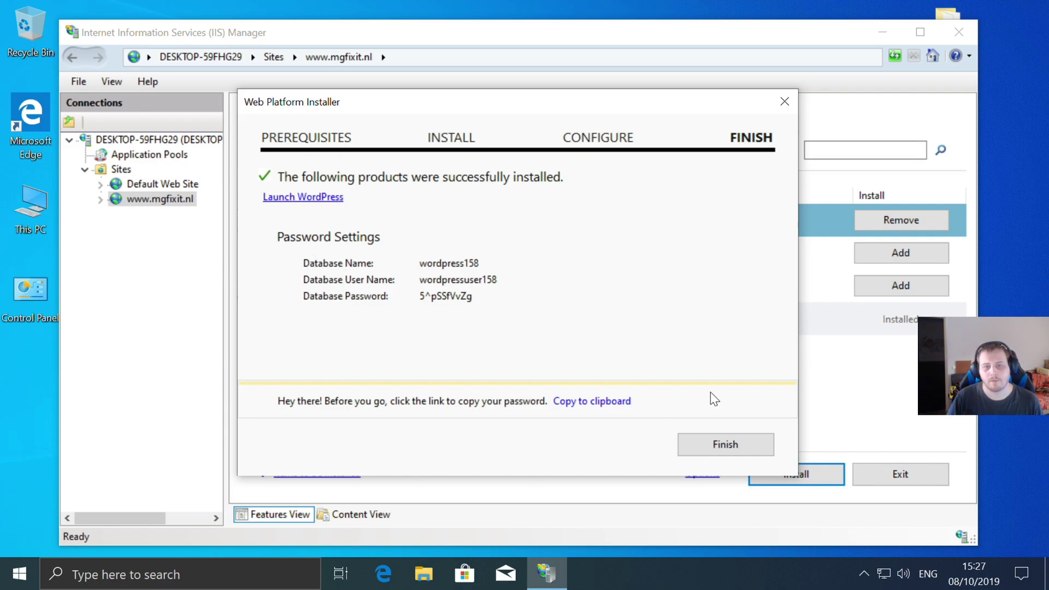
# - Copy the generated database settings, finish the installer, and dismiss the 'Failed to start' error
pyautogui.click(583, 405)
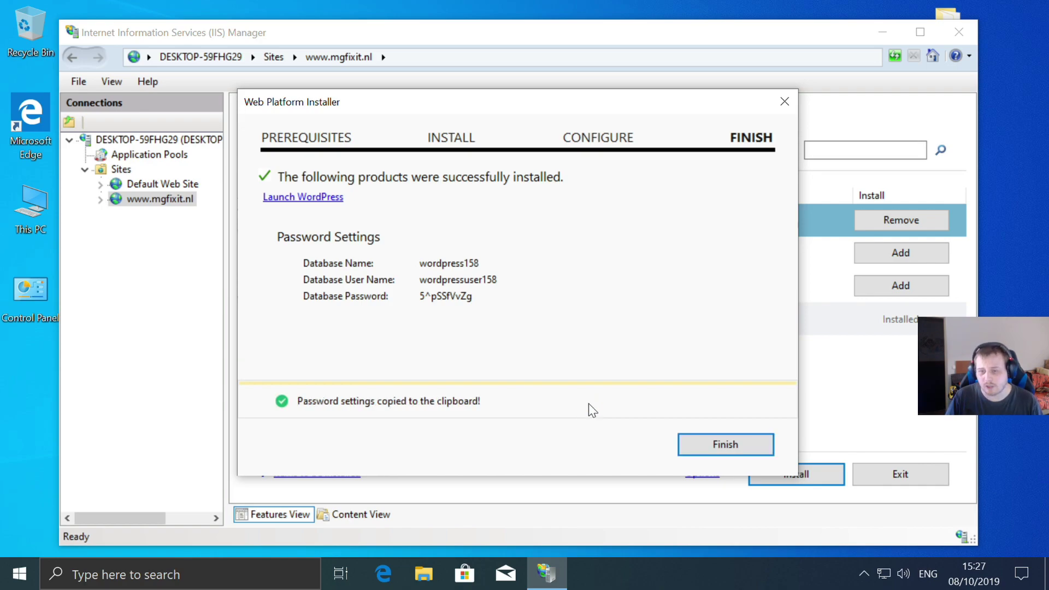
pyautogui.click(733, 446)
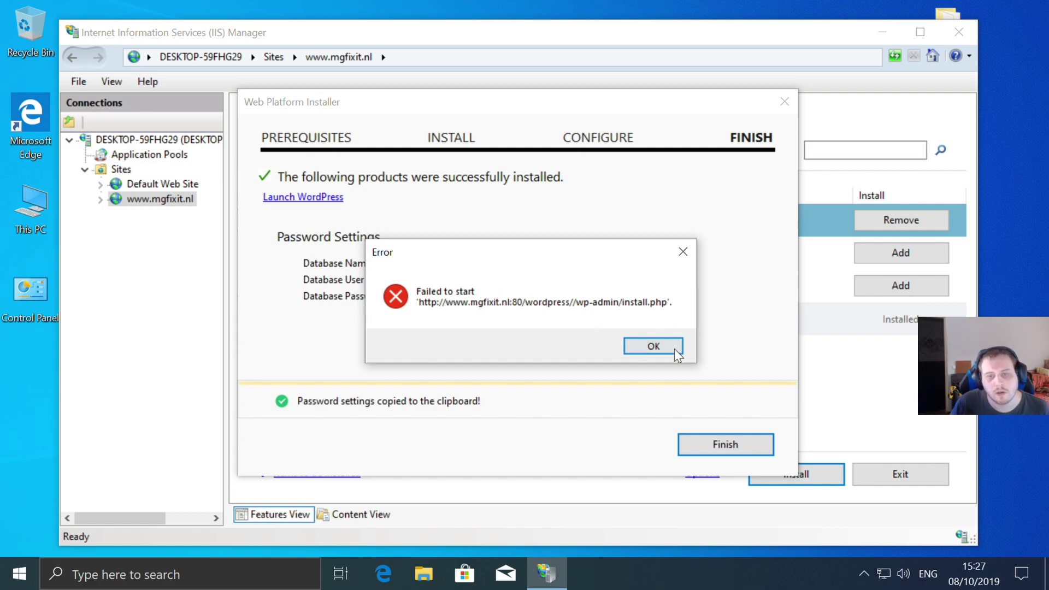
pyautogui.click(658, 344)
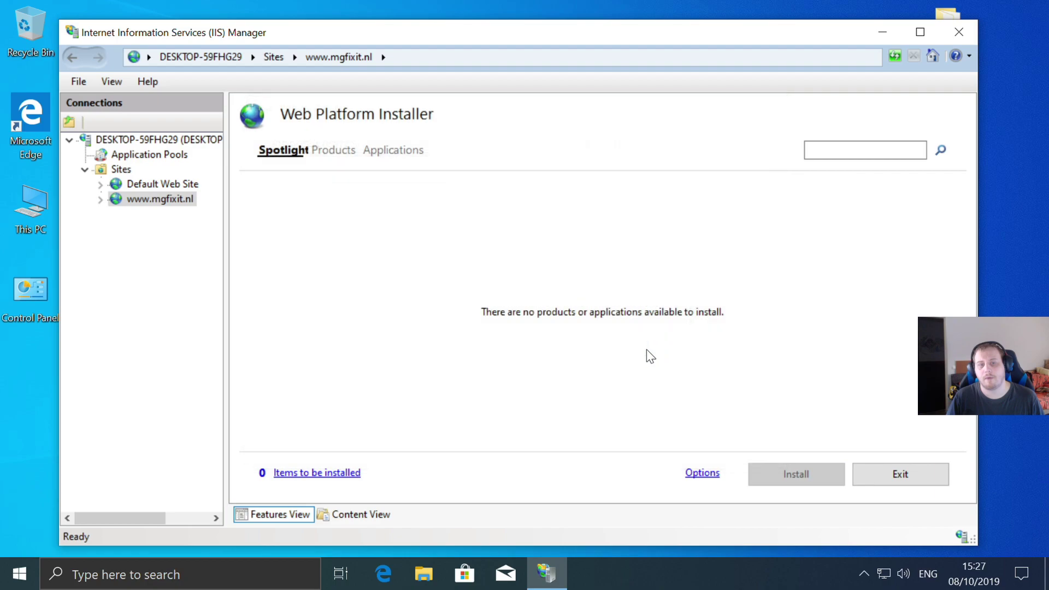
# - Paste the new database credentials at the end of msql data info.txt
pyautogui.moveTo(847, 38); pyautogui.dragTo(722, 36)
pyautogui.doubleClick(935, 115)
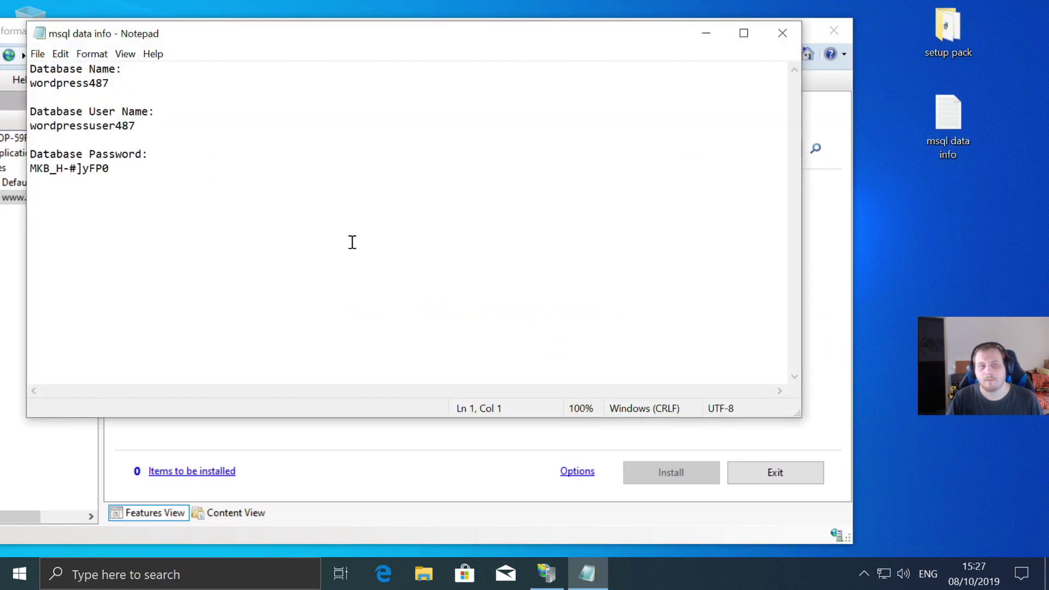
pyautogui.click(283, 238)
pyautogui.press('Return')
pyautogui.press('Return')
pyautogui.press('Return')
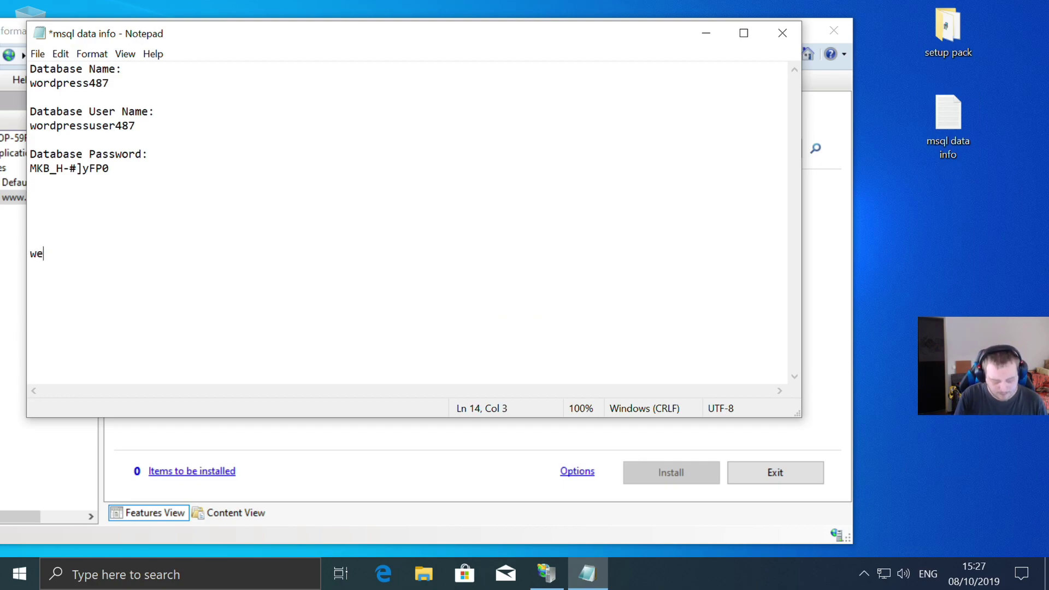
pyautogui.hotkey('ctrl', 'v')
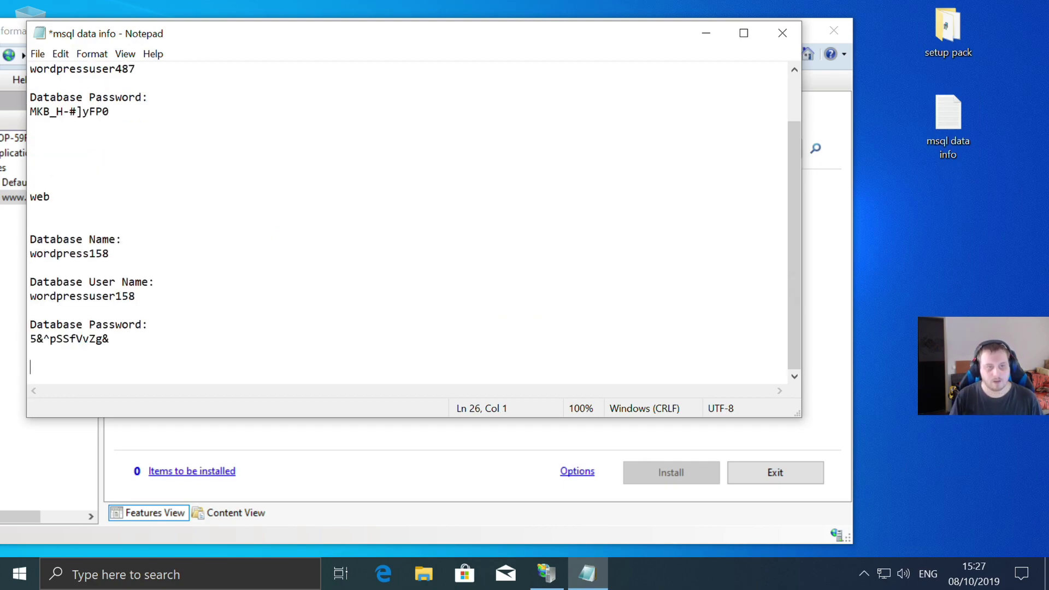
pyautogui.press('Return')
# - Close and save the notes file, then exit the Web Platform Installer
pyautogui.moveTo(334, 43); pyautogui.dragTo(568, 76)
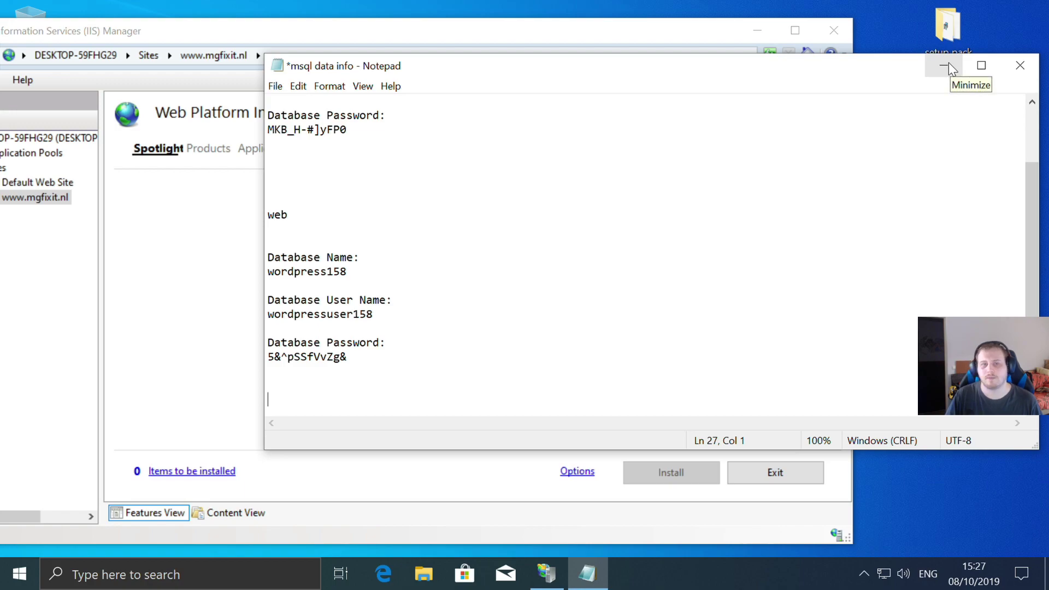
pyautogui.click(1019, 65)
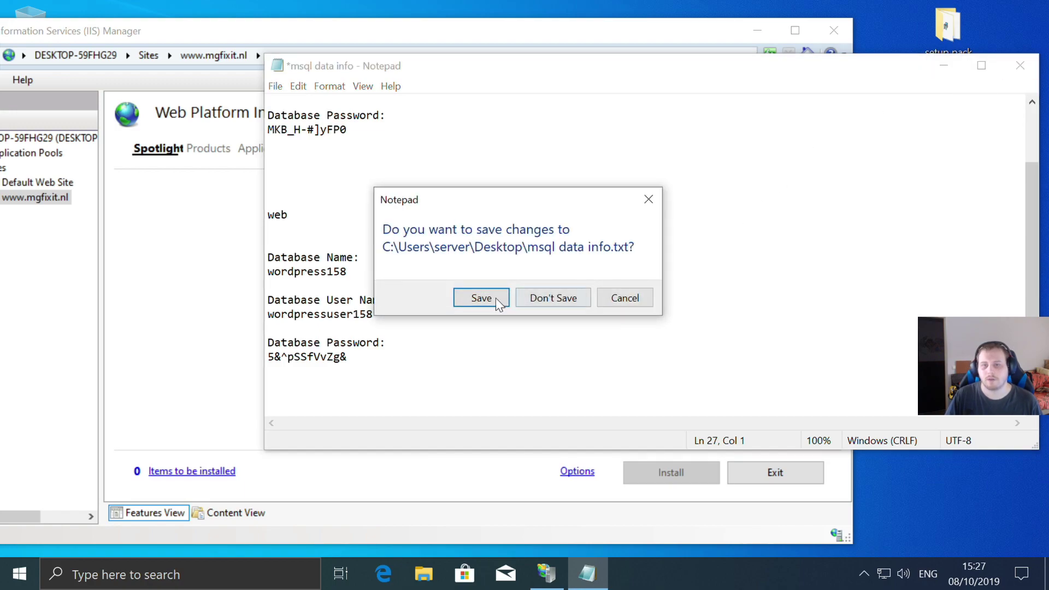
pyautogui.click(459, 301)
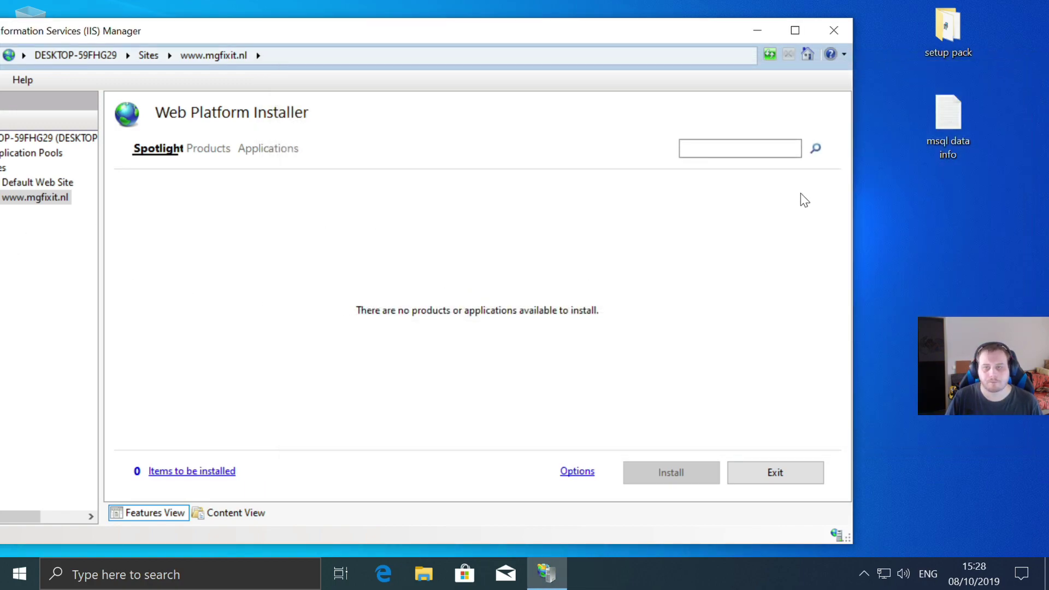
pyautogui.click(776, 472)
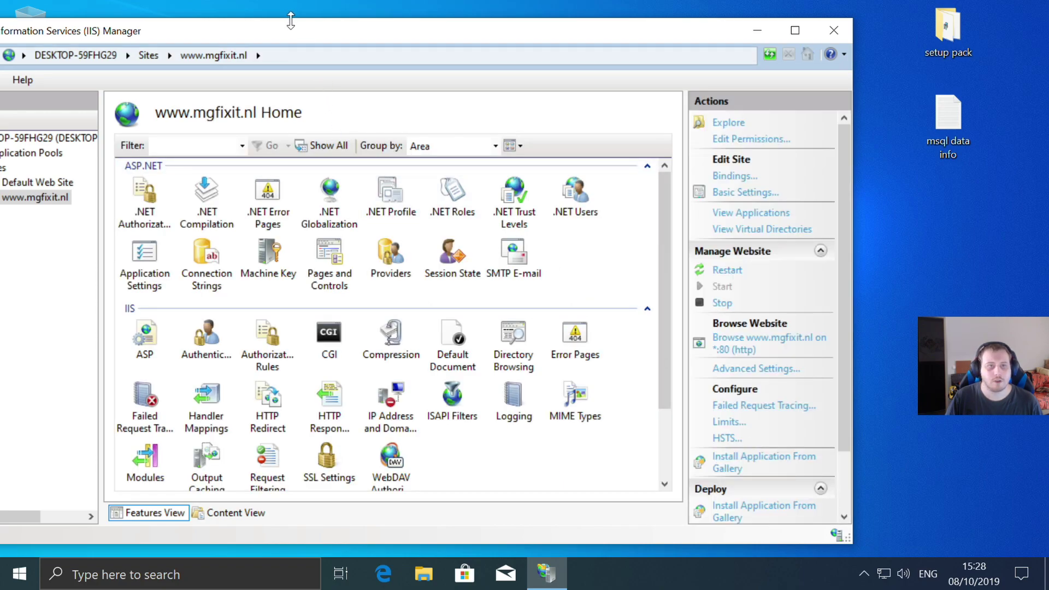
pyautogui.moveTo(269, 29); pyautogui.dragTo(369, 41)
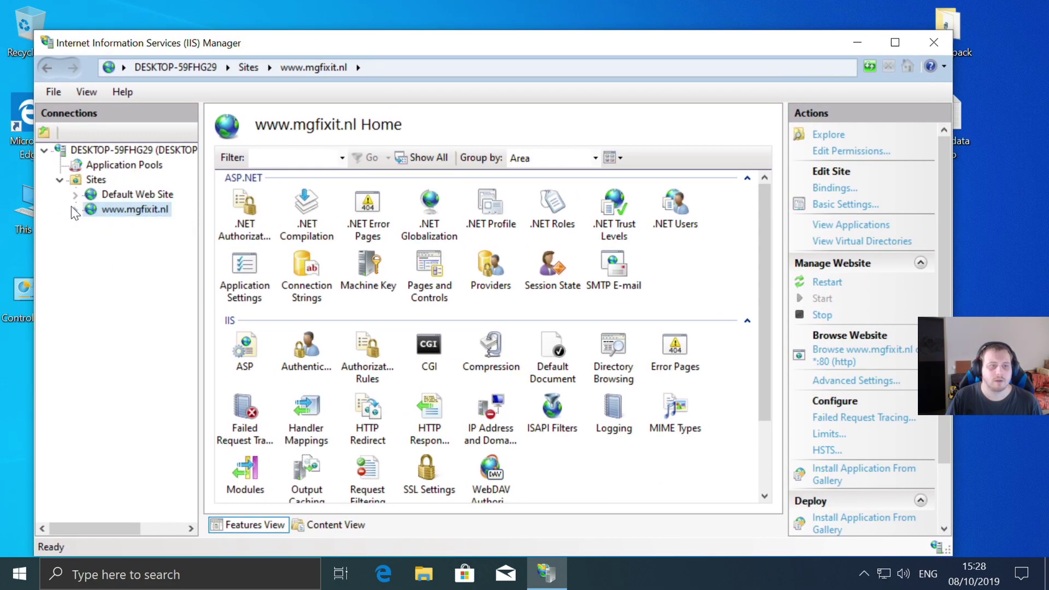
pyautogui.click(75, 210)
pyautogui.click(120, 226)
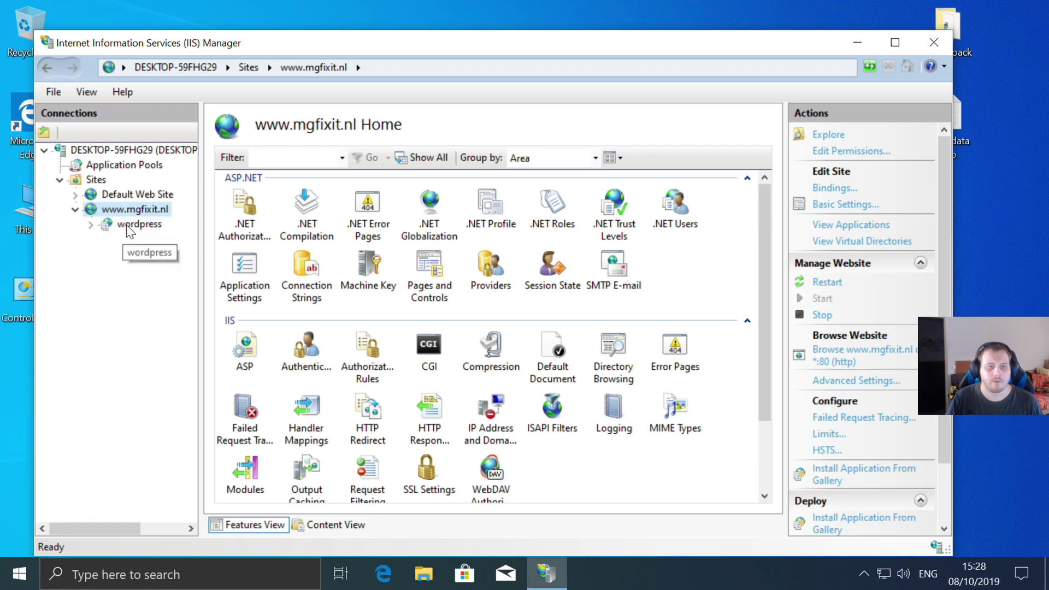
pyautogui.click(857, 260)
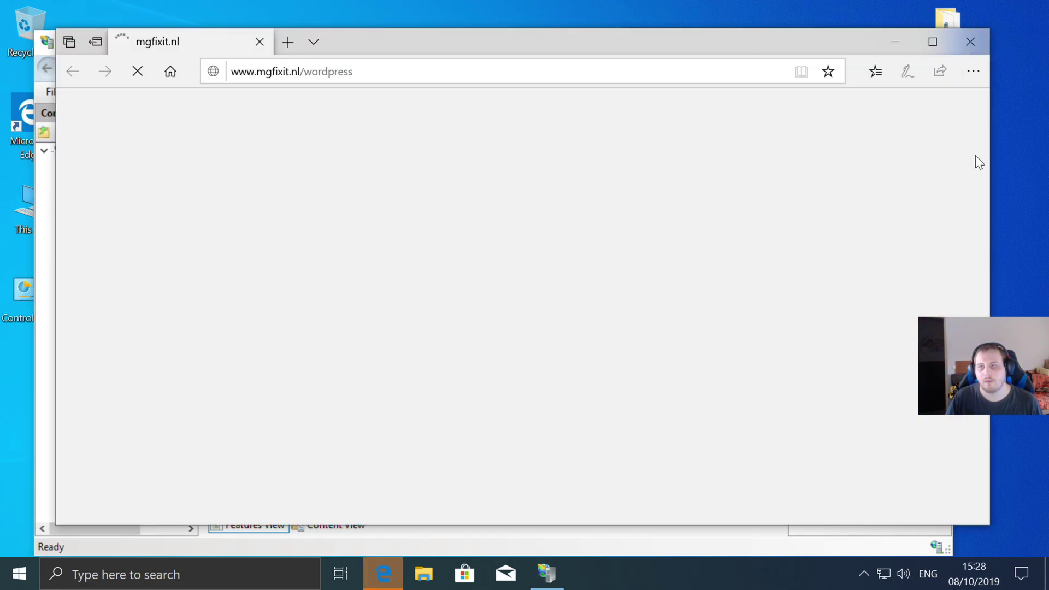
pyautogui.click(394, 71)
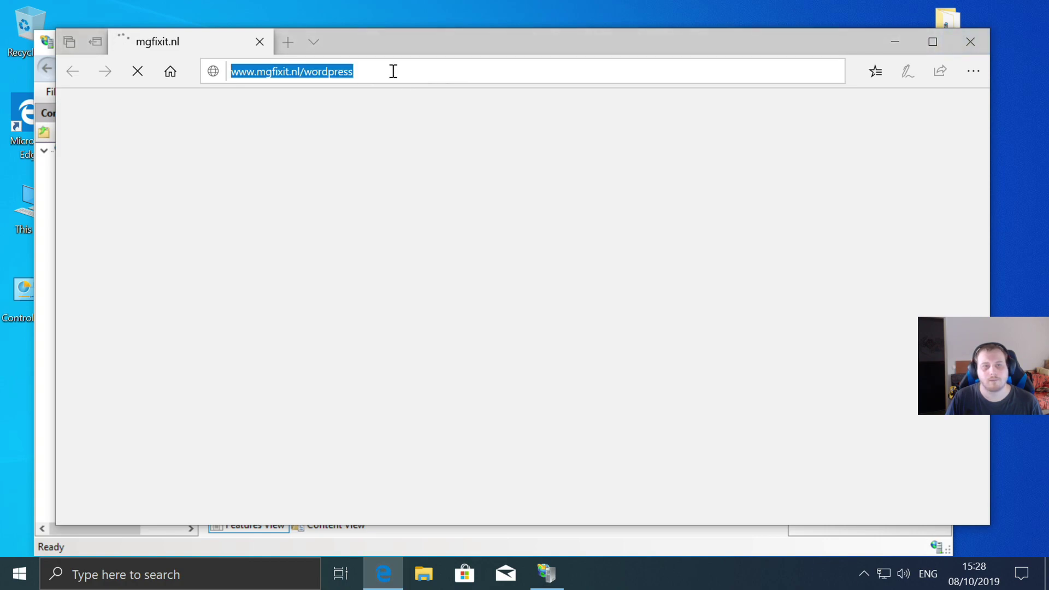
pyautogui.click(394, 71)
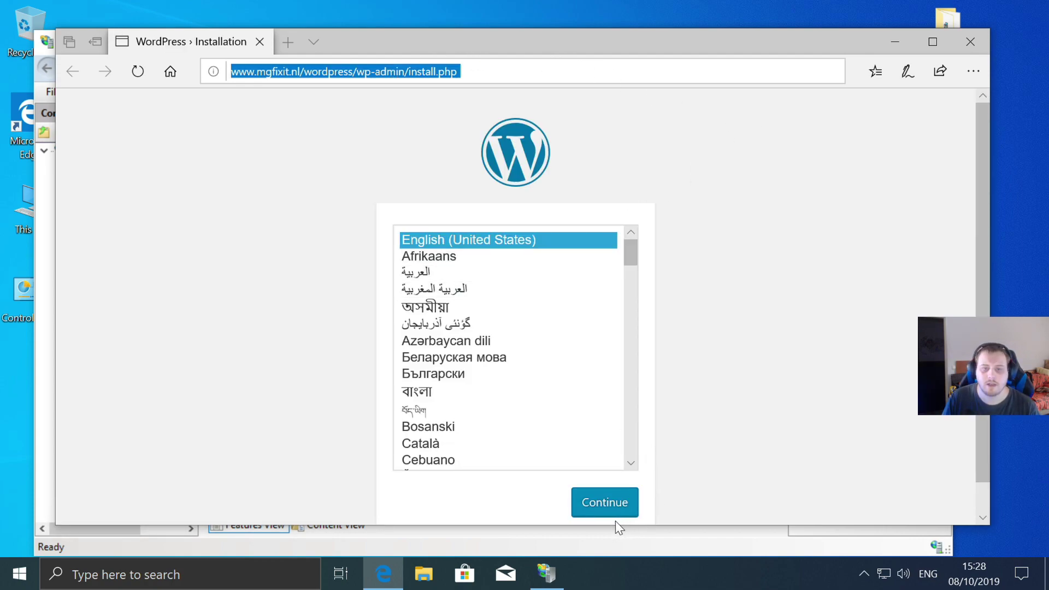
pyautogui.click(602, 508)
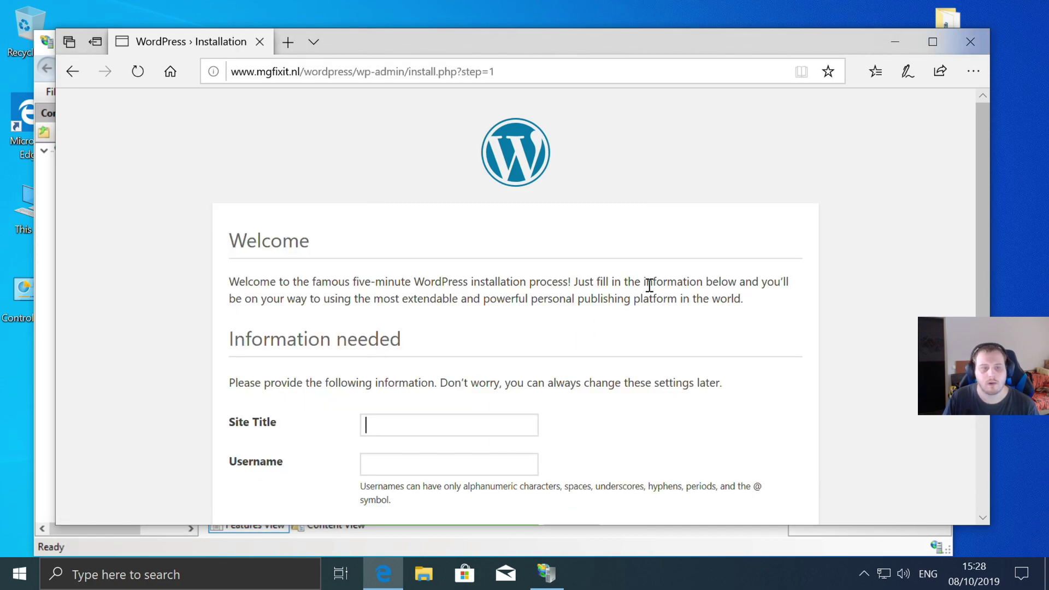
pyautogui.scroll(-1, 650, 288)
pyautogui.scroll(-2, 652, 288)
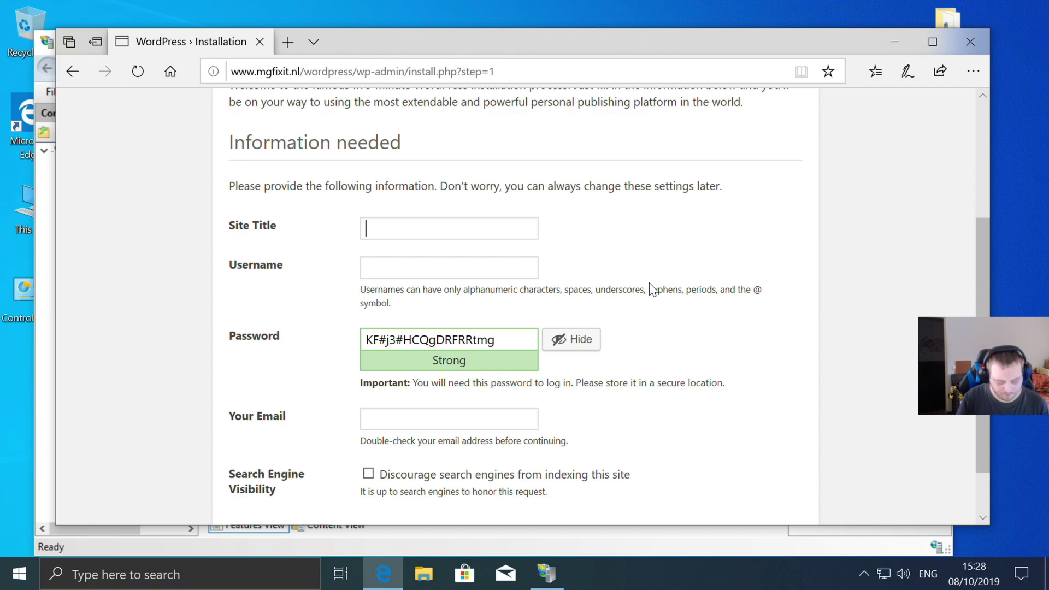
pyautogui.write('www.mg')
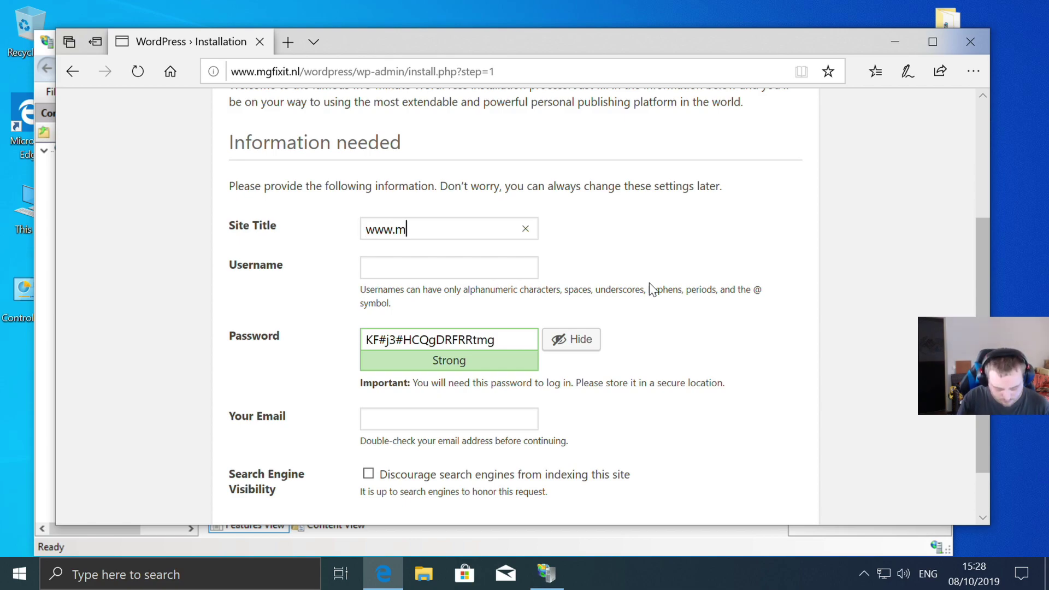
pyautogui.write('it.nl')
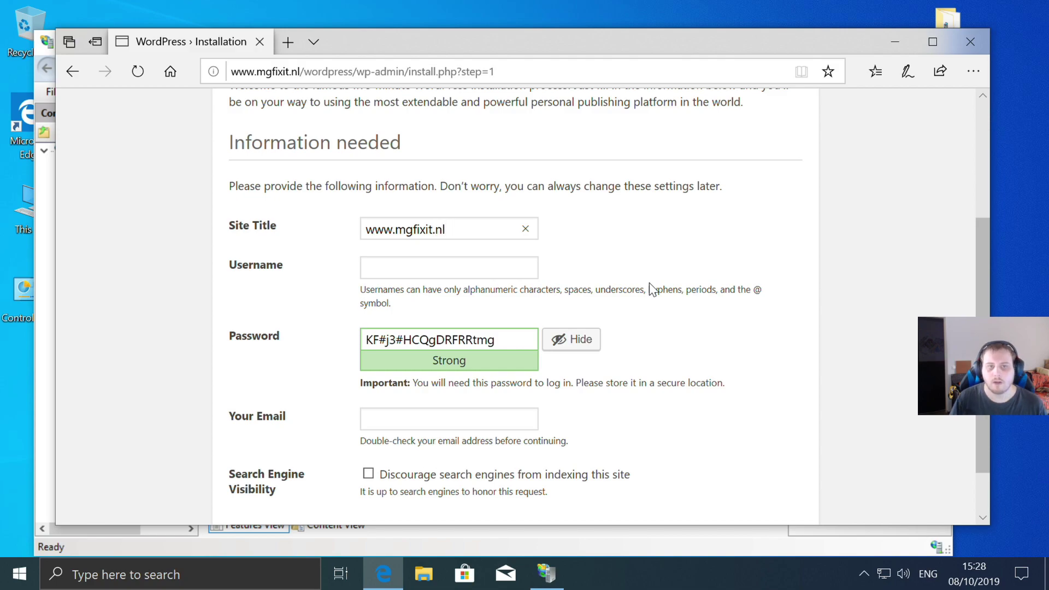
pyautogui.click(382, 272)
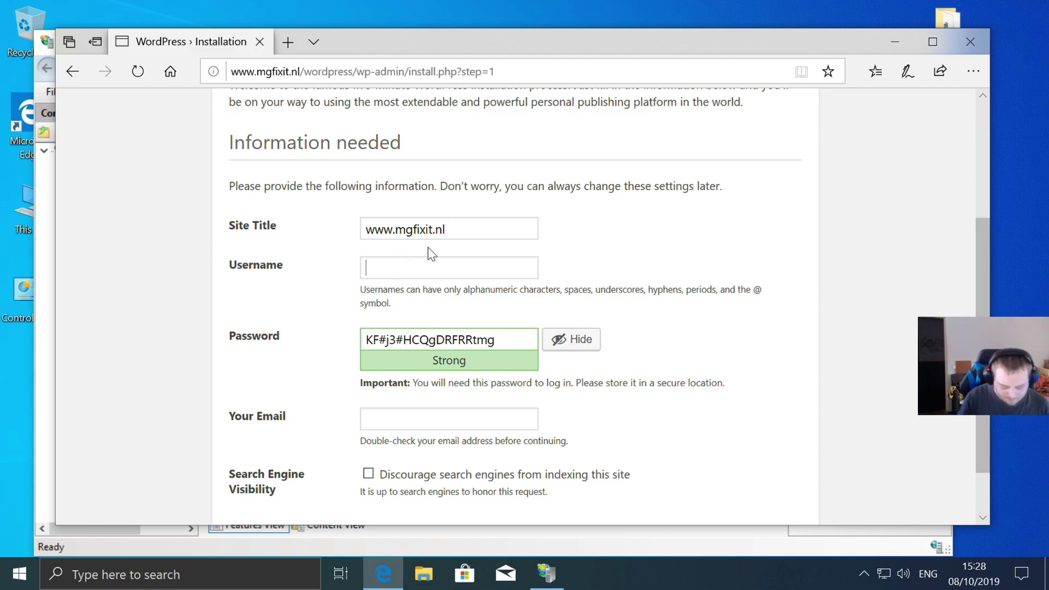
pyautogui.write('marvin12')
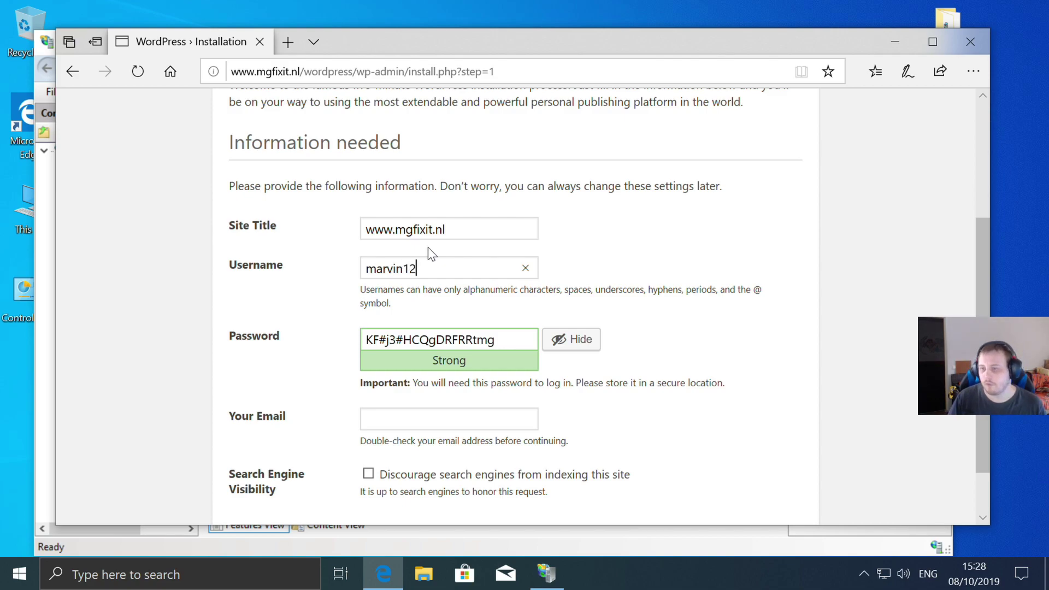
# - Replace the suggested password with a short weak one and confirm its use
pyautogui.moveTo(515, 339); pyautogui.dragTo(314, 344)
pyautogui.press('BackSpace')
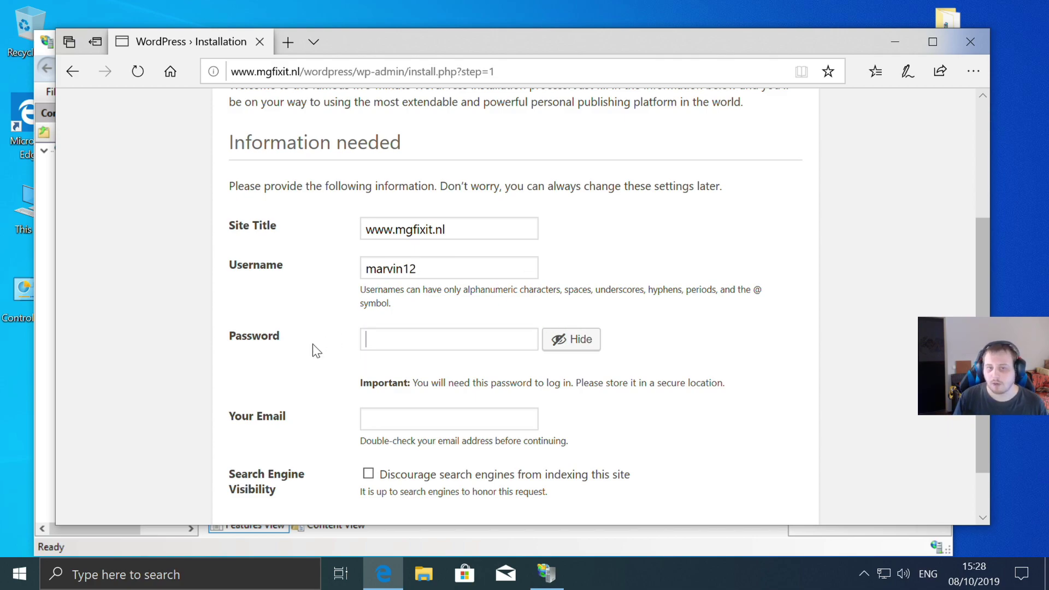
pyautogui.write('1231456')
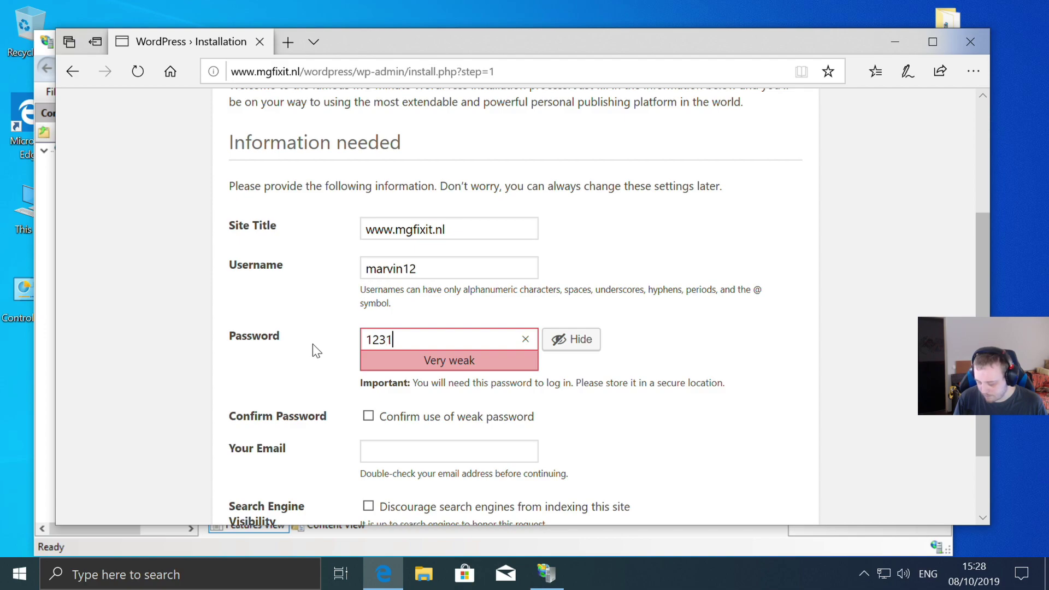
pyautogui.press('BackSpace')
pyautogui.press('BackSpace')
pyautogui.press('BackSpace')
pyautogui.press('BackSpace')
pyautogui.press('BackSpace')
pyautogui.press('BackSpace')
pyautogui.press('BackSpace')
pyautogui.write('123')
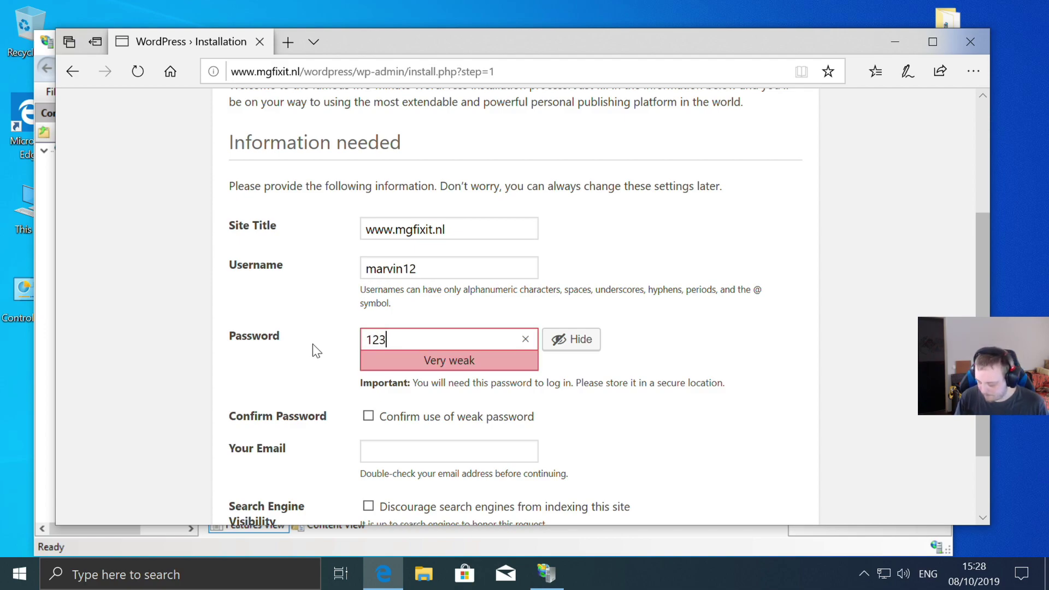
pyautogui.scroll(-1, 425, 314)
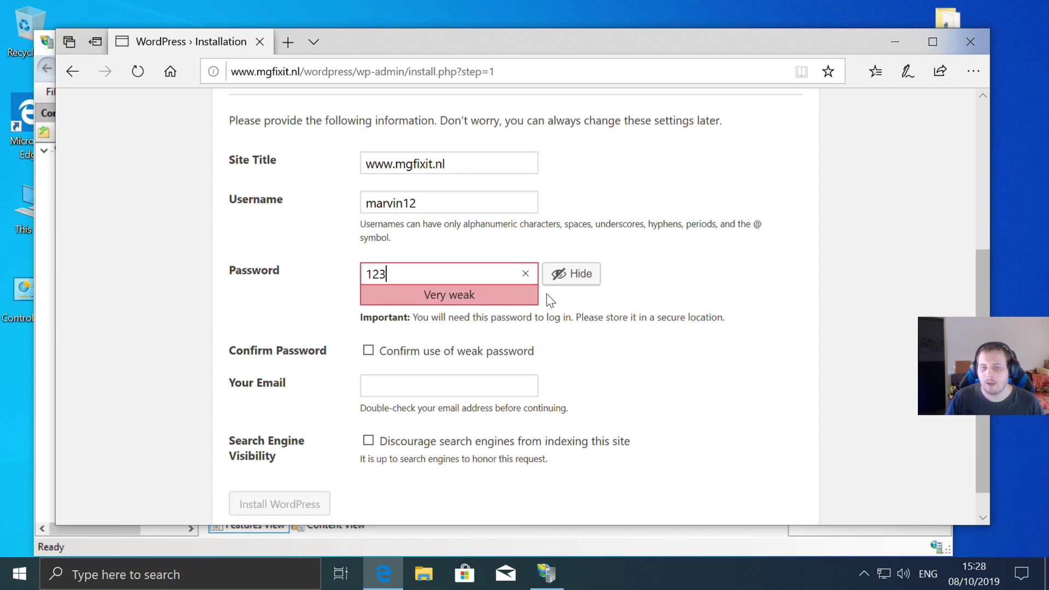
pyautogui.click(368, 352)
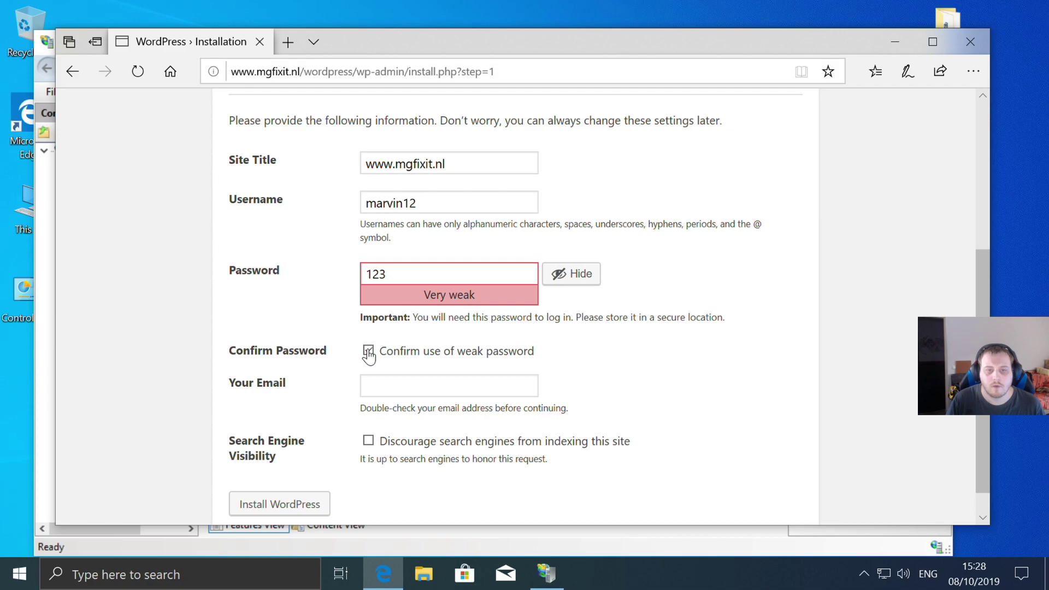
# - Submit the install form, re-ticking the weak-password confirmation when it is rejected
pyautogui.click(510, 381)
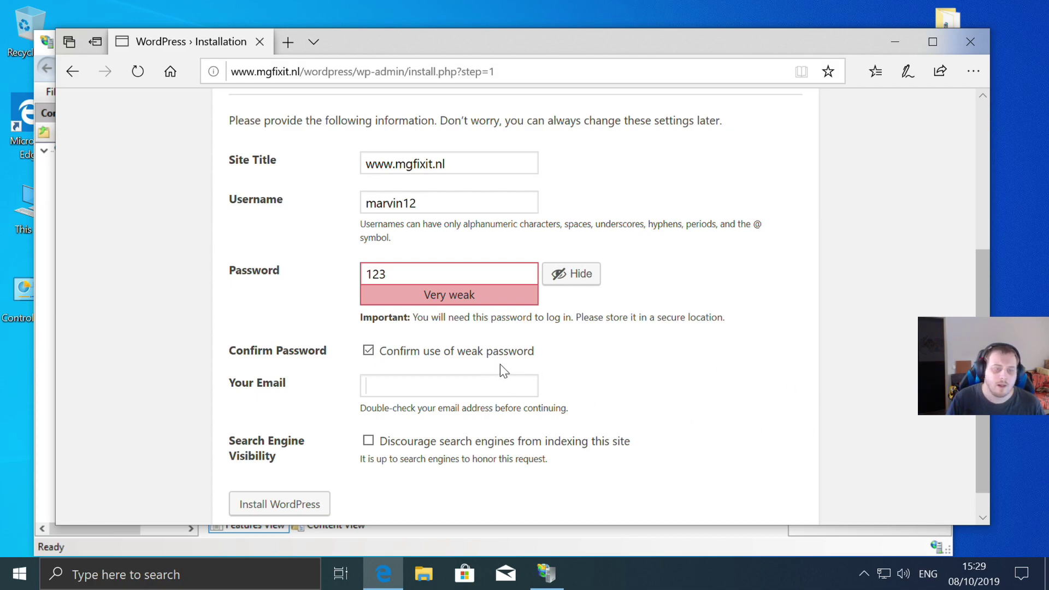
pyautogui.scroll(-1, 500, 365)
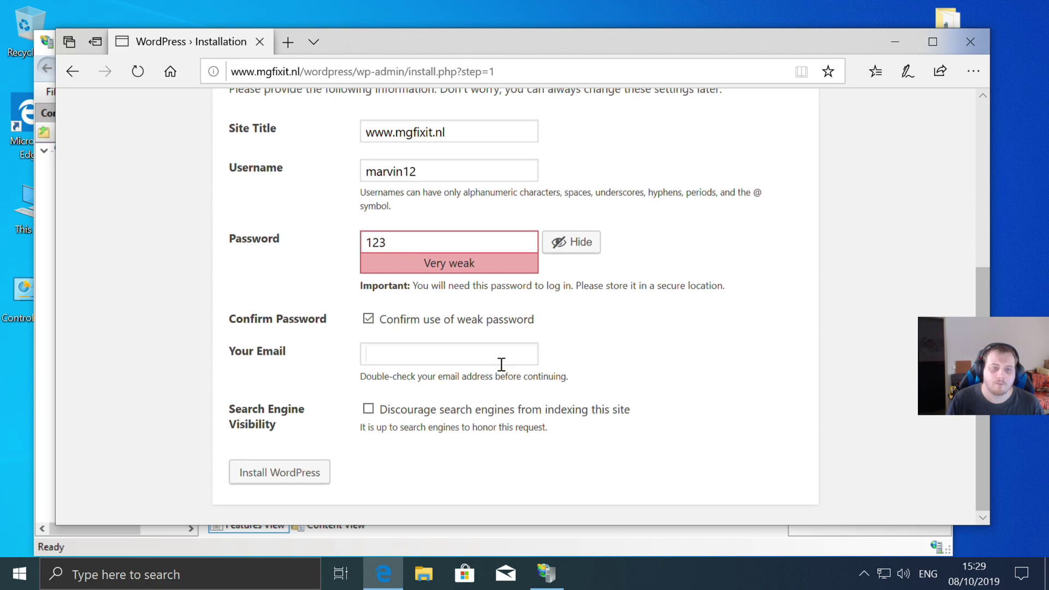
pyautogui.click(276, 480)
pyautogui.scroll(-3, 278, 484)
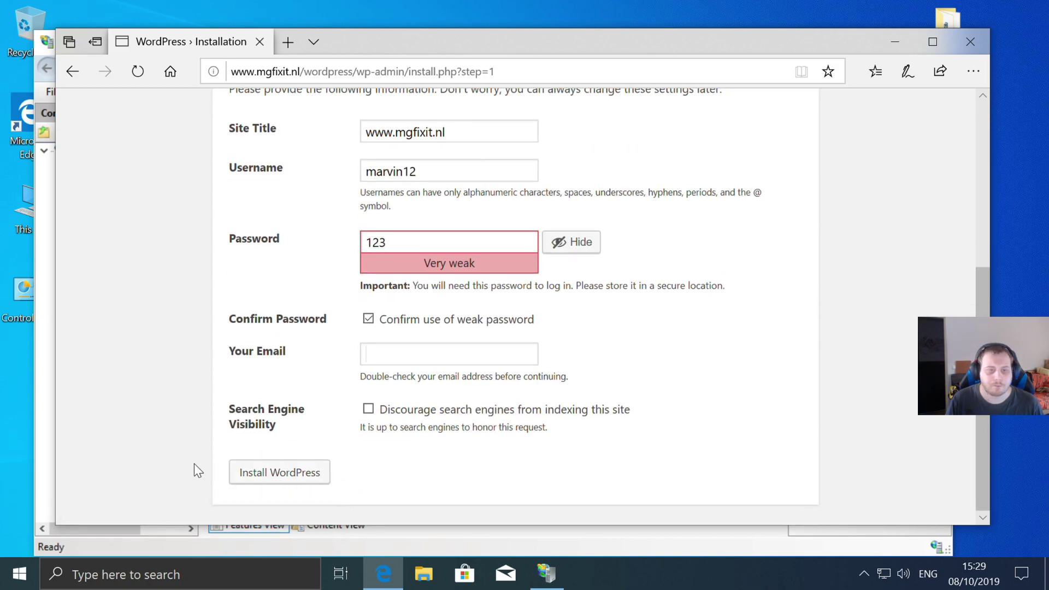
pyautogui.click(254, 483)
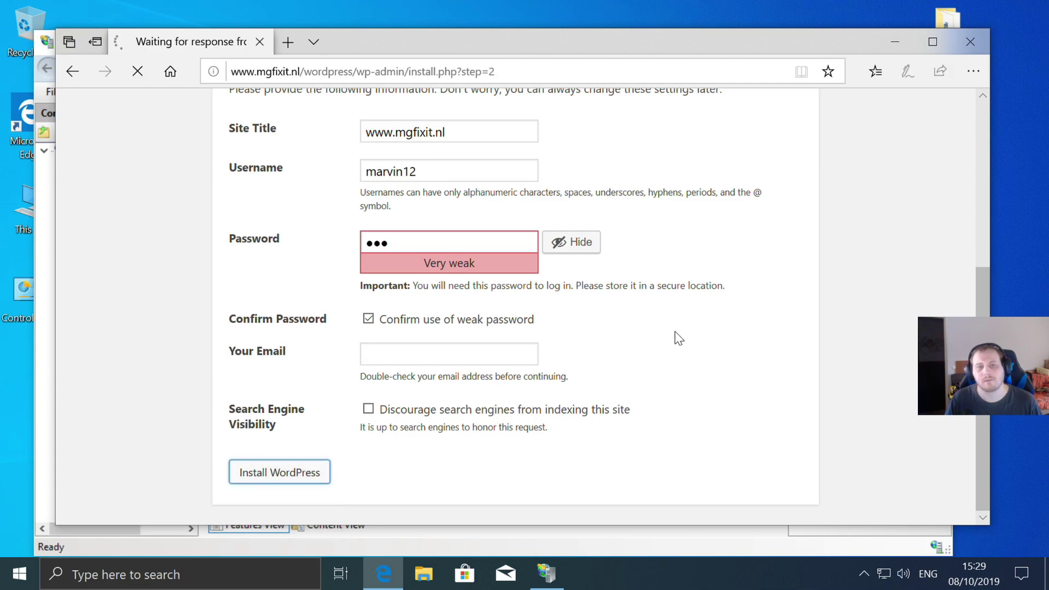
pyautogui.scroll(-2, 675, 333)
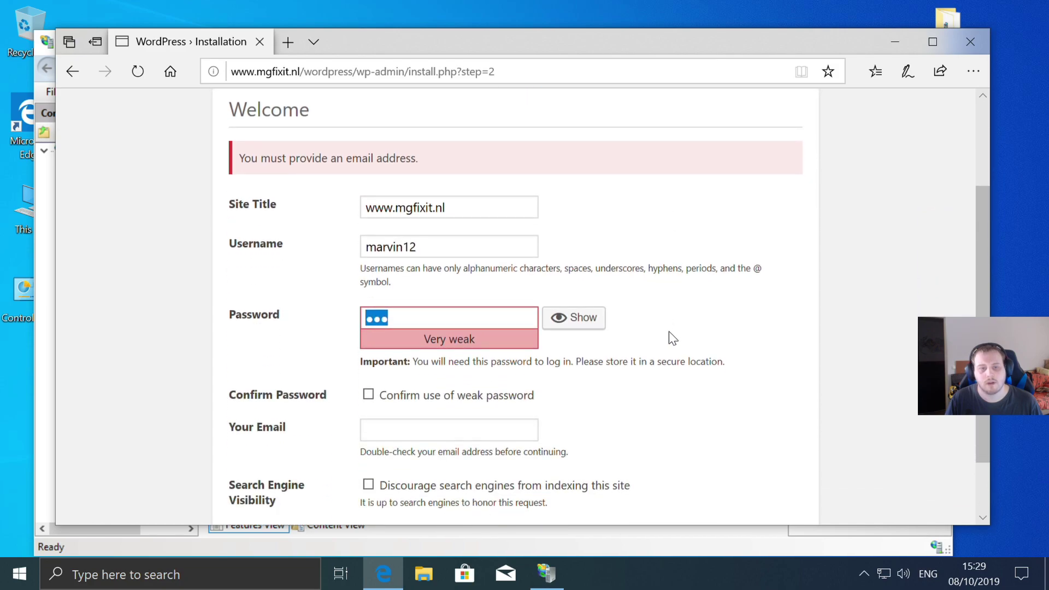
pyautogui.scroll(-2, 442, 322)
pyautogui.click(378, 350)
pyautogui.click(368, 320)
pyautogui.click(402, 351)
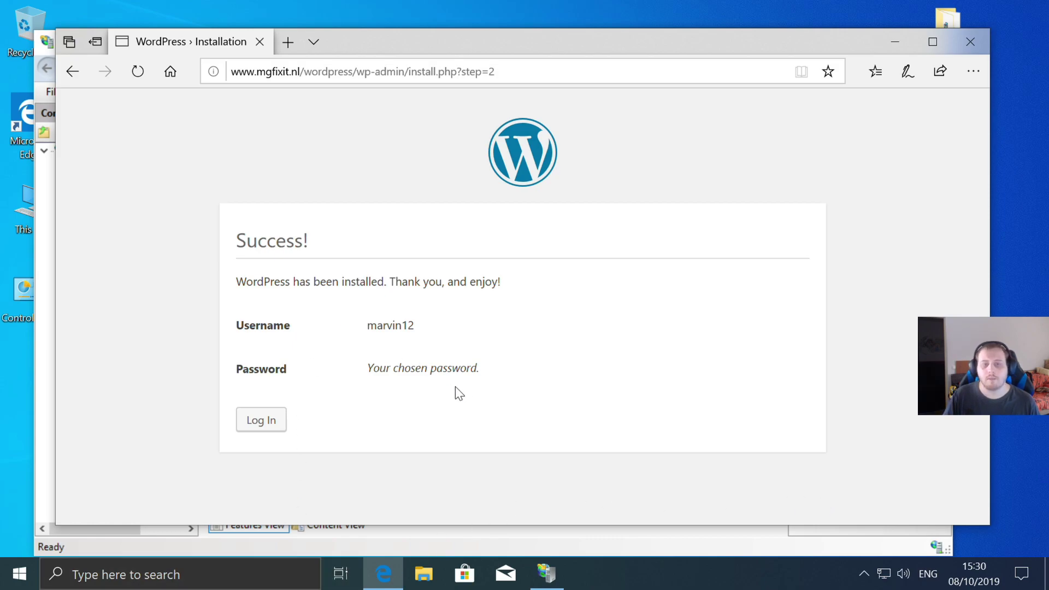
# - Go to the login page and reload it once the maintenance notice clears
pyautogui.click(261, 420)
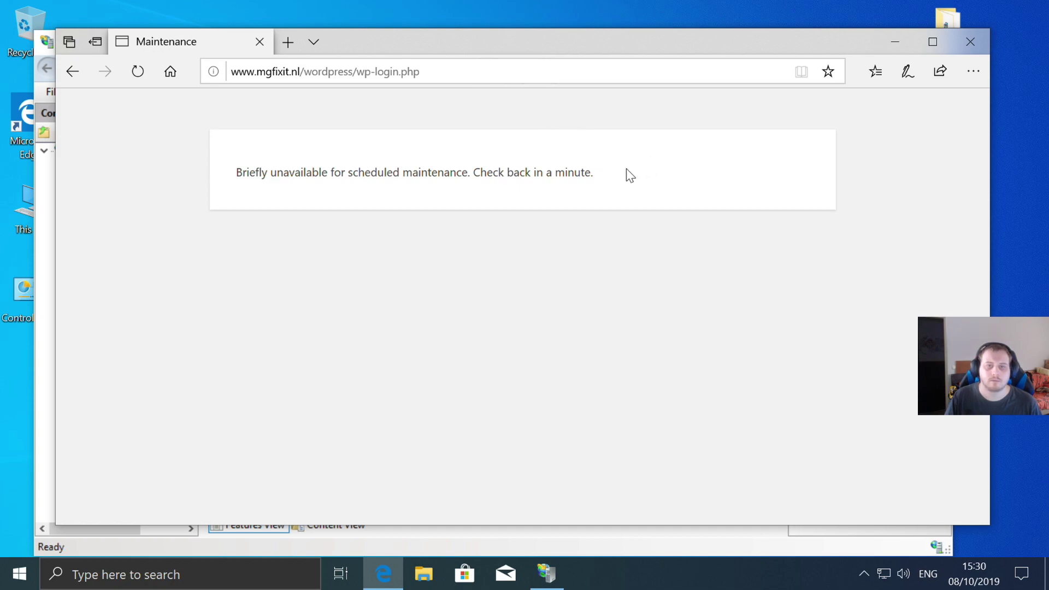
pyautogui.click(459, 73)
pyautogui.click(145, 67)
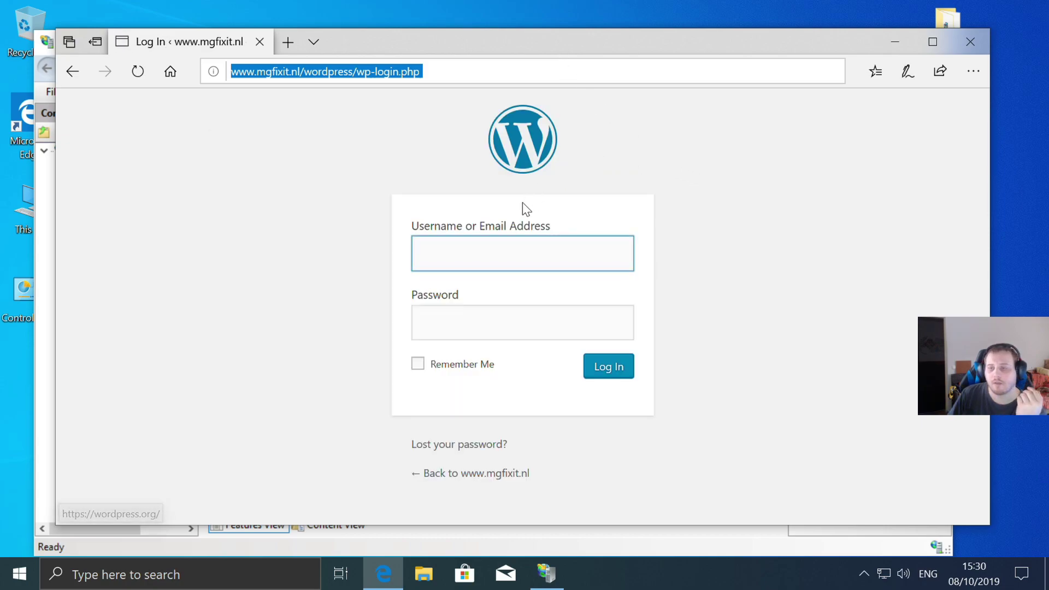
# - Log in to the WordPress admin with the new administrator username and password
pyautogui.click(475, 251)
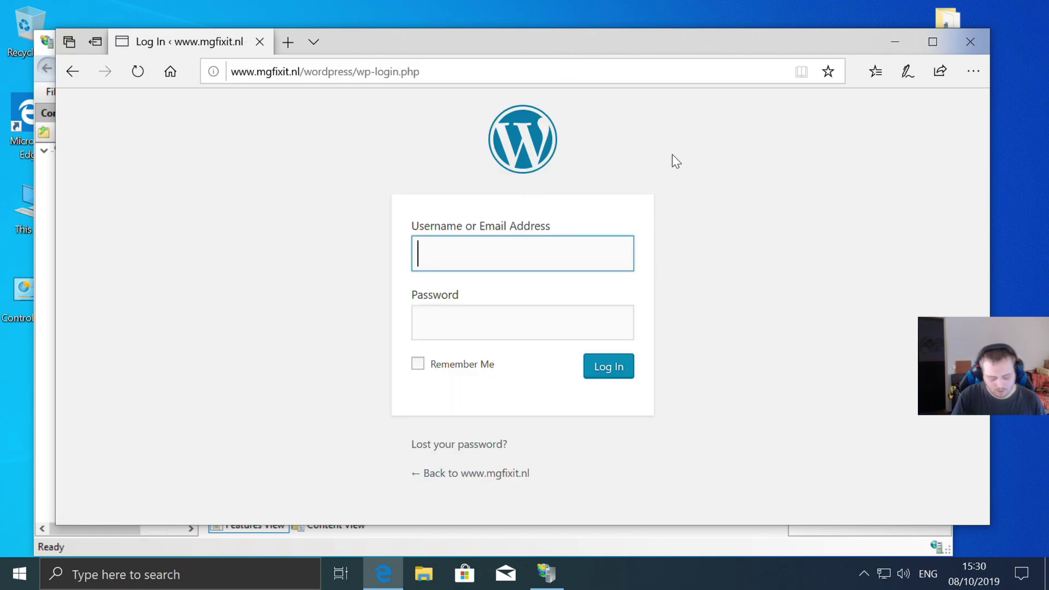
pyautogui.write('marvin12')
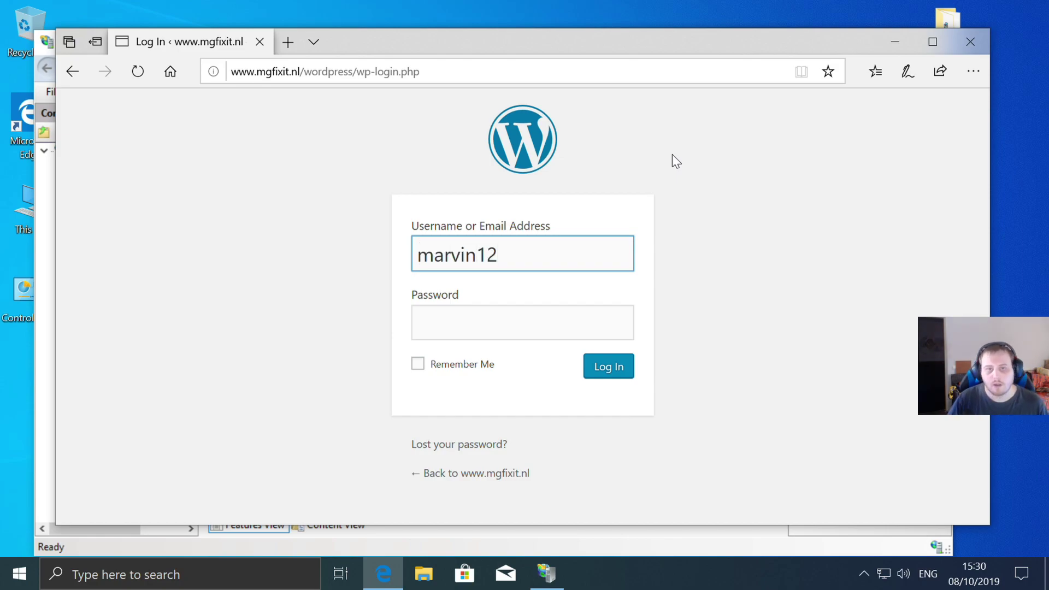
pyautogui.click(516, 322)
pyautogui.write('•••')
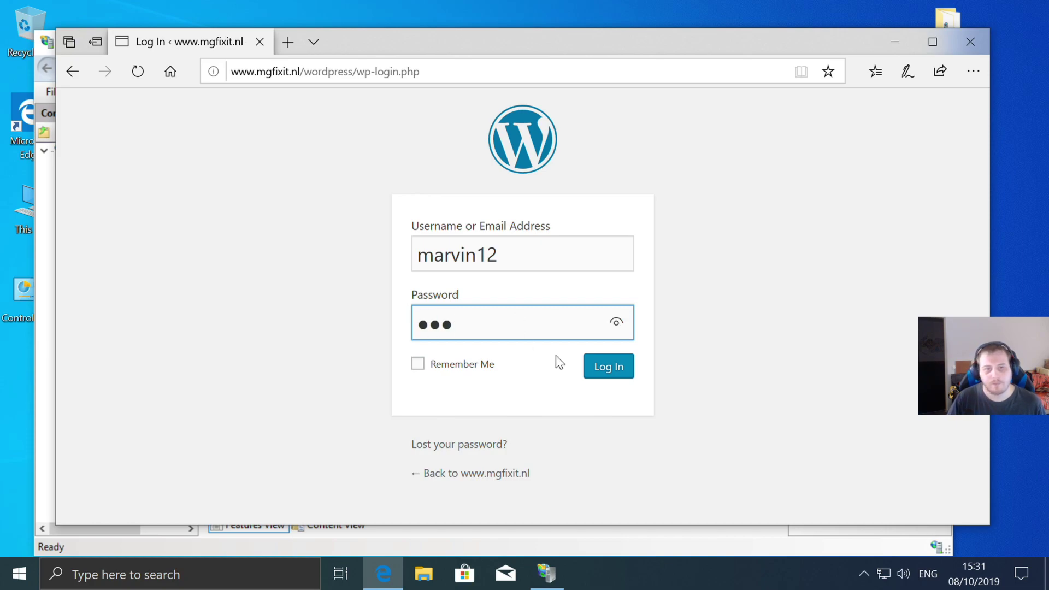
pyautogui.click(617, 372)
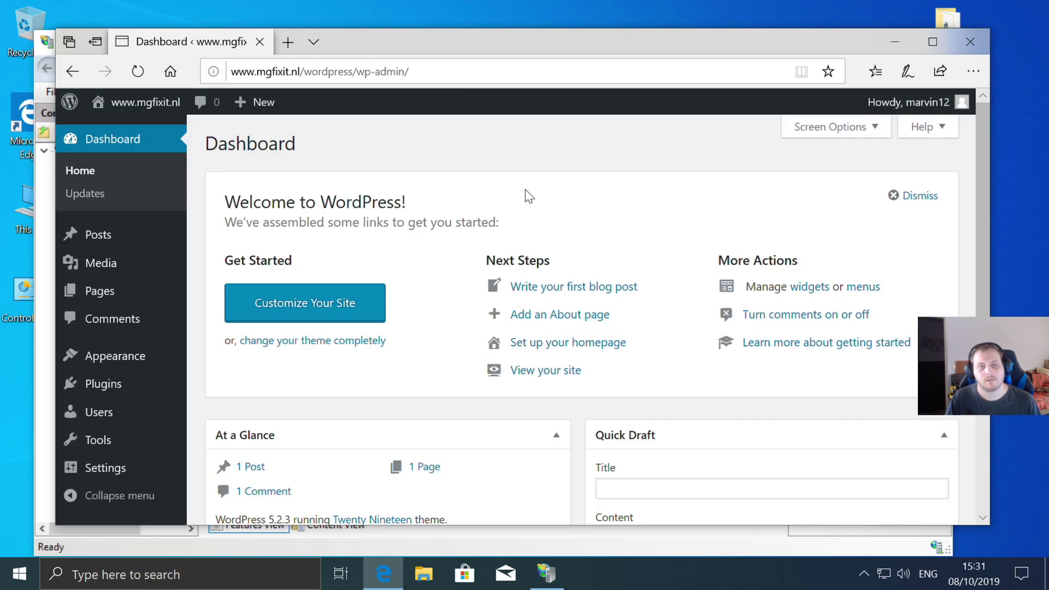
pyautogui.click(134, 102)
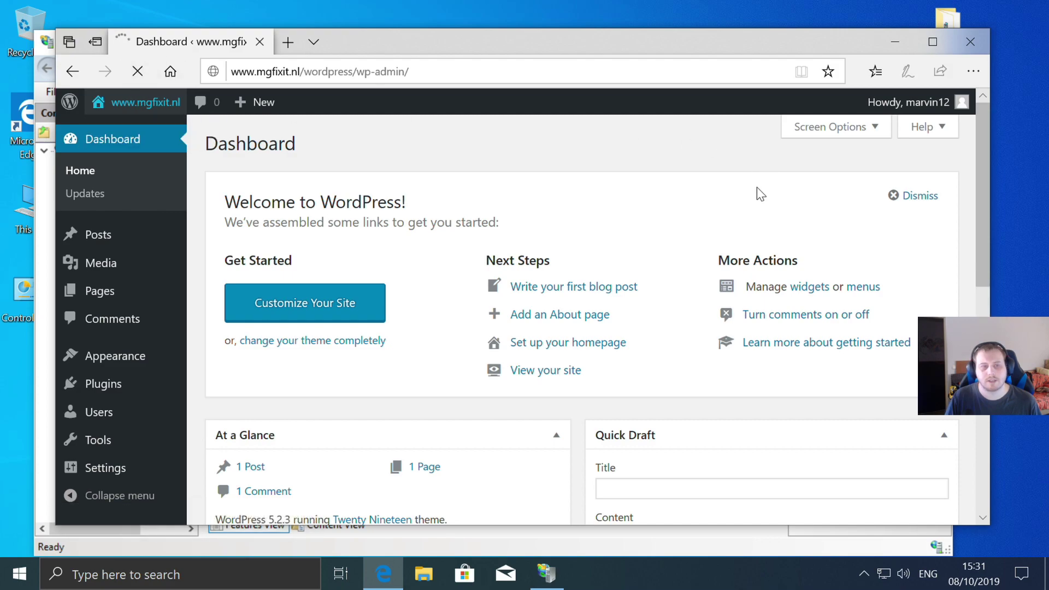
pyautogui.scroll(-6, 752, 190)
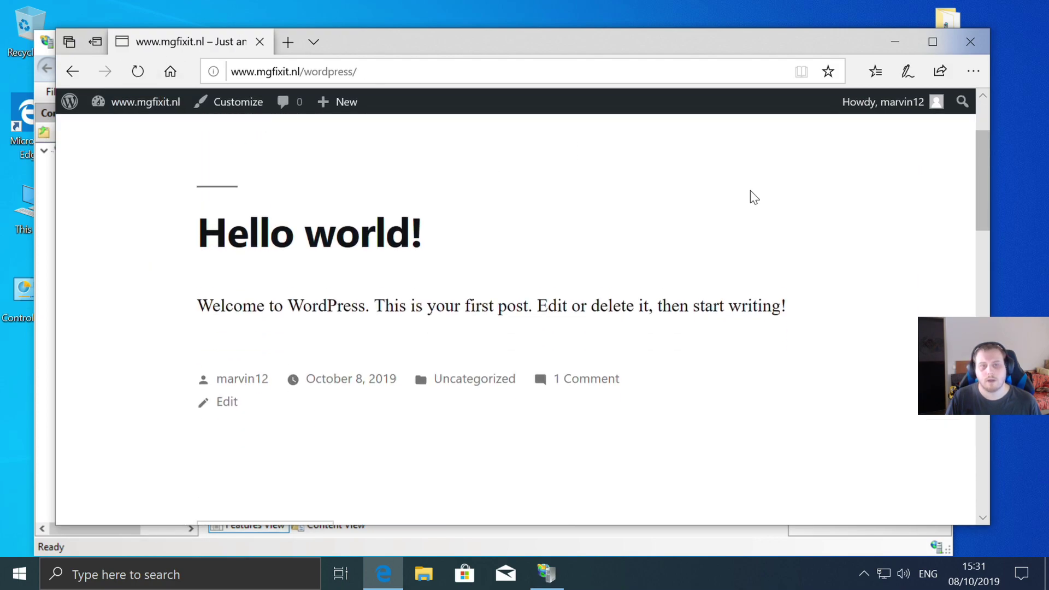
pyautogui.scroll(3, 645, 251)
pyautogui.scroll(3, 644, 251)
pyautogui.scroll(-15, 644, 251)
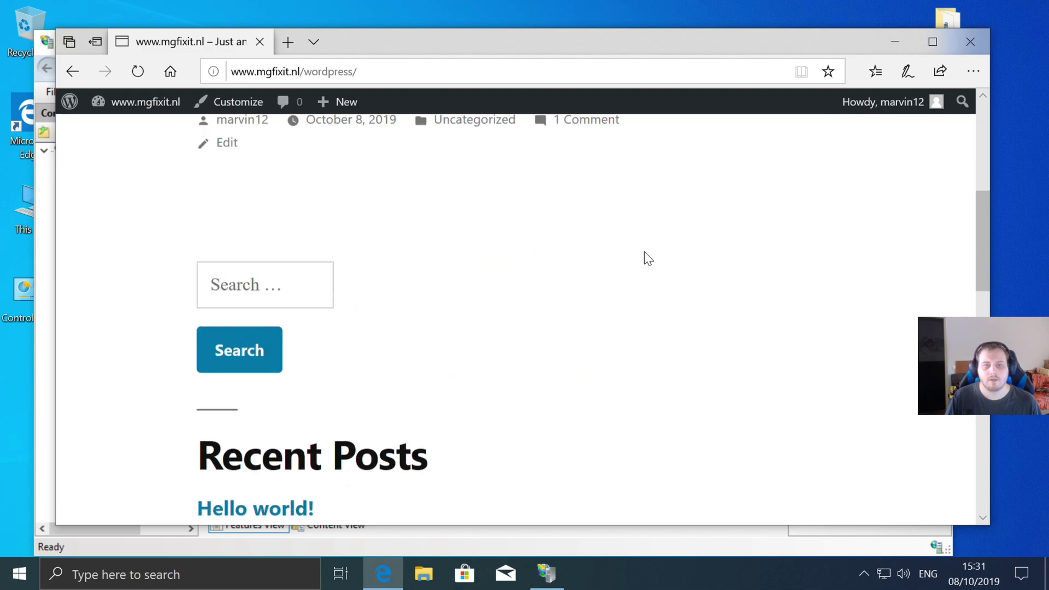
pyautogui.scroll(15, 644, 250)
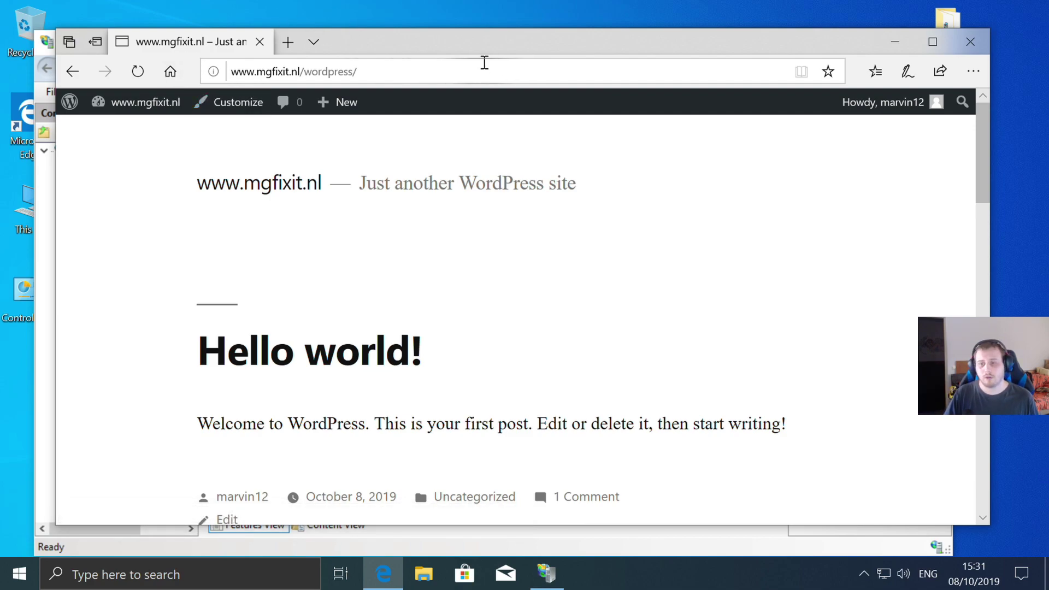
pyautogui.click(126, 103)
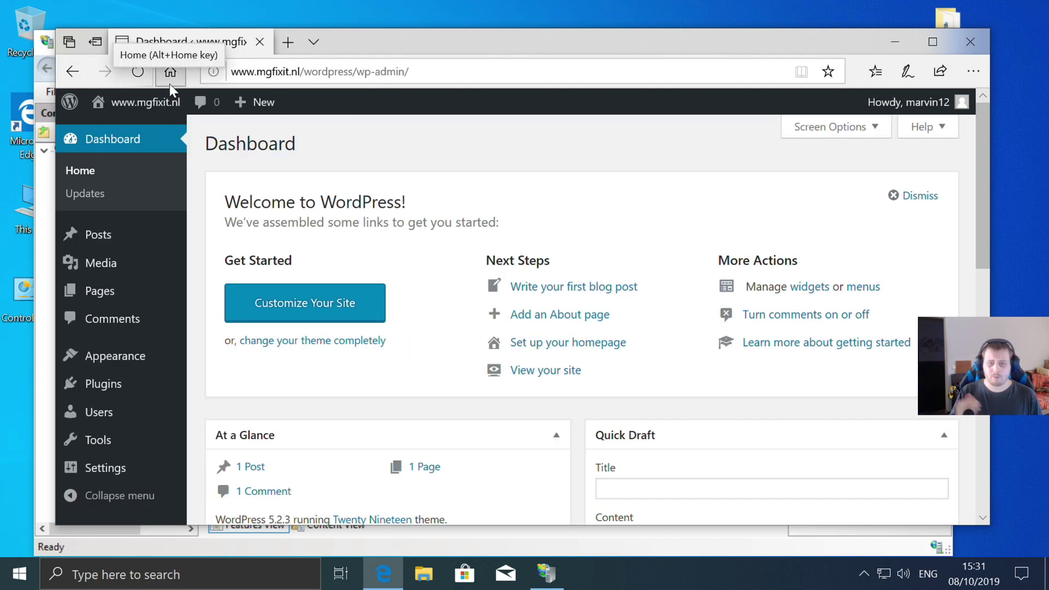
pyautogui.moveTo(130, 365)
pyautogui.scroll(-5, 130, 365)
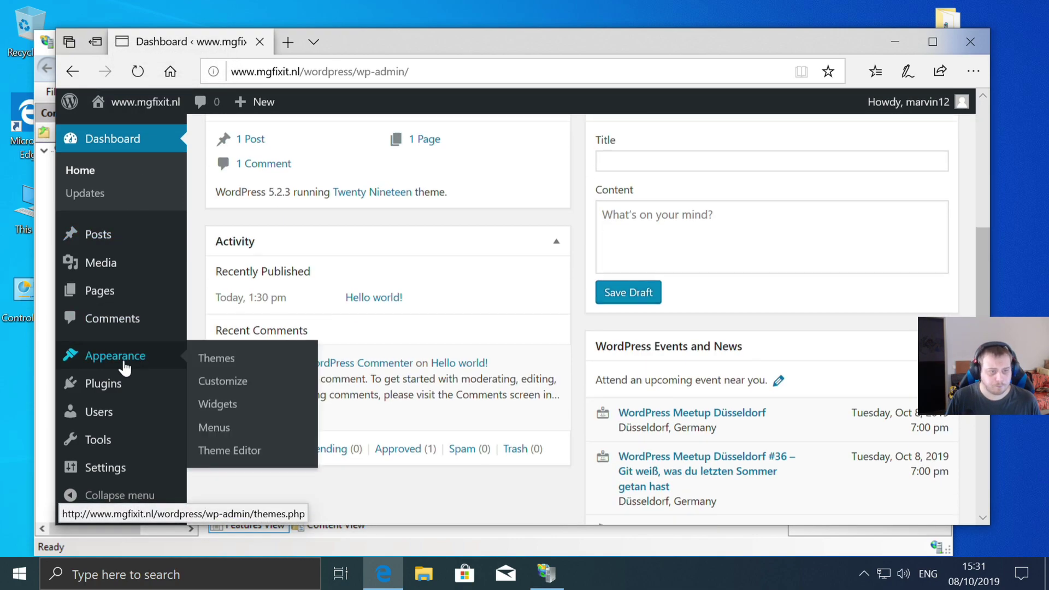
pyautogui.moveTo(104, 468)
pyautogui.click(232, 340)
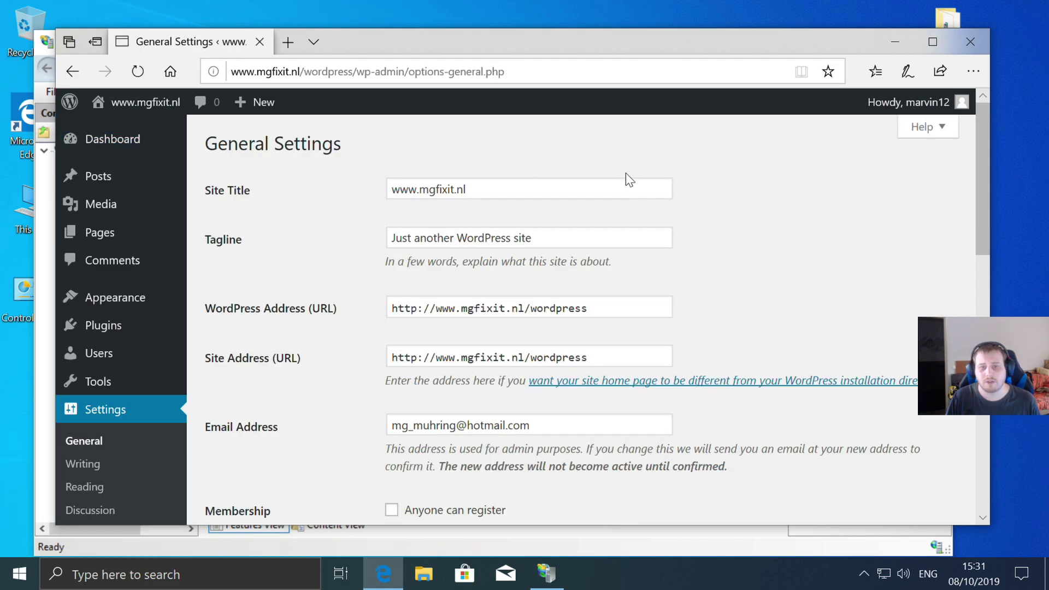
pyautogui.click(595, 307)
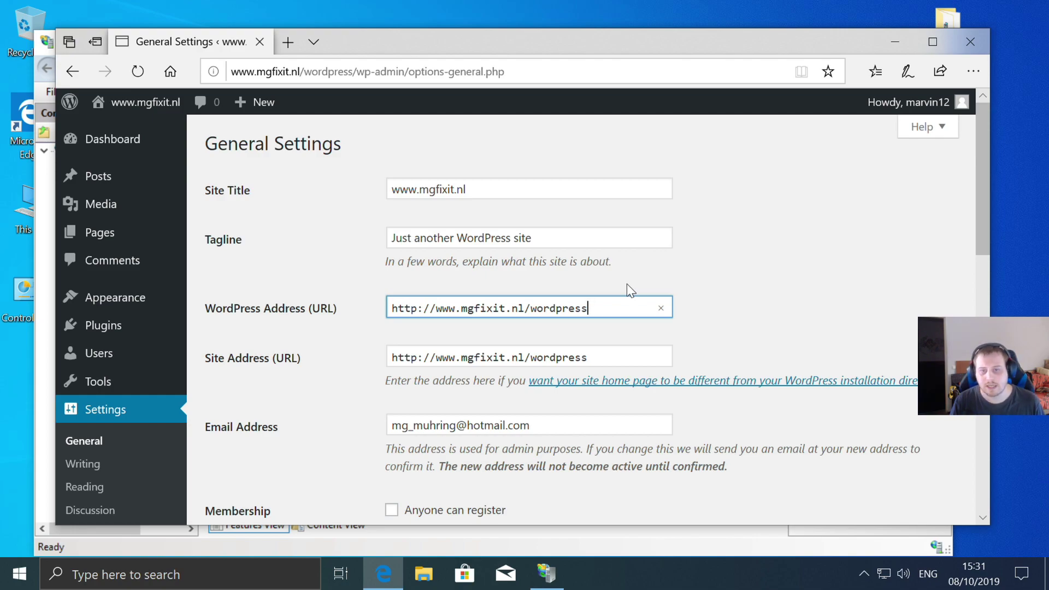
pyautogui.press('BackSpace')
pyautogui.press('BackSpace')
pyautogui.press('BackSpace')
pyautogui.press('BackSpace')
pyautogui.press('BackSpace')
pyautogui.press('BackSpace')
pyautogui.press('BackSpace')
pyautogui.press('BackSpace')
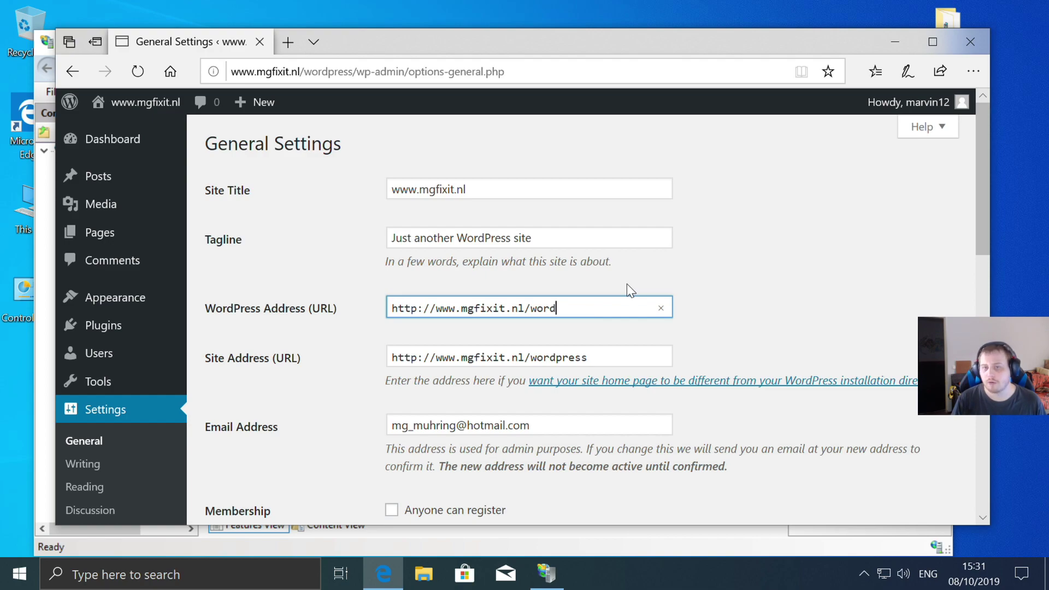
pyautogui.press('BackSpace')
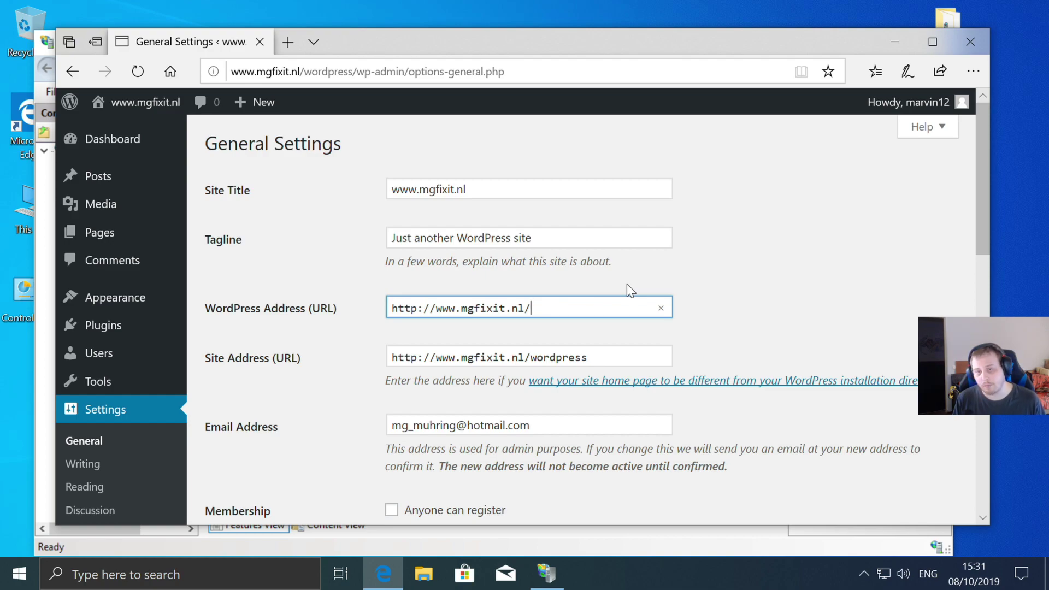
pyautogui.write('3')
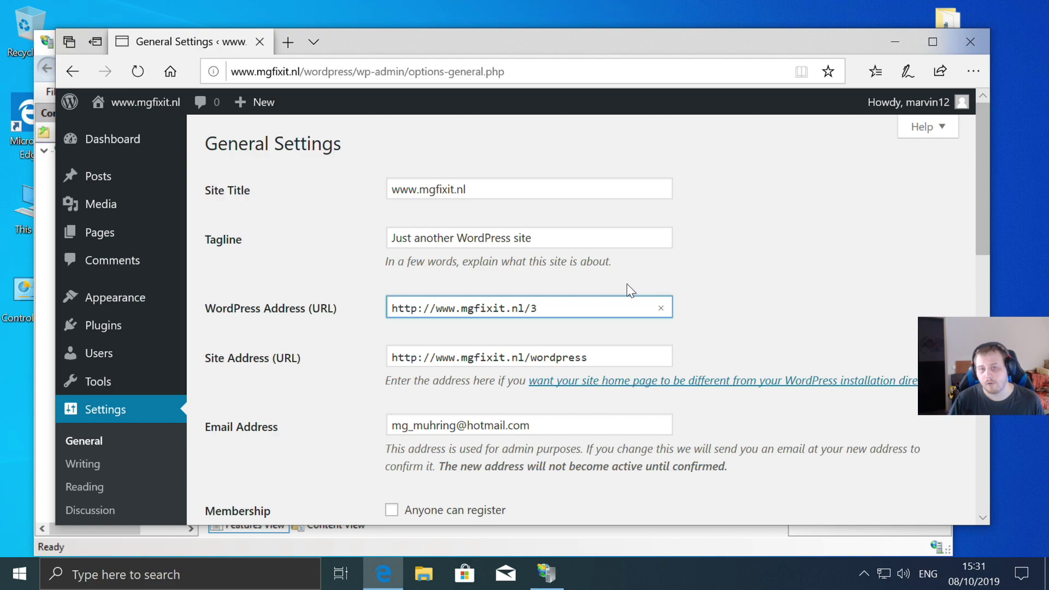
pyautogui.click(605, 352)
pyautogui.press('BackSpace')
pyautogui.press('BackSpace')
pyautogui.press('BackSpace')
pyautogui.press('BackSpace')
pyautogui.press('BackSpace')
pyautogui.press('BackSpace')
pyautogui.press('BackSpace')
pyautogui.press('BackSpace')
pyautogui.press('BackSpace')
pyautogui.write('3')
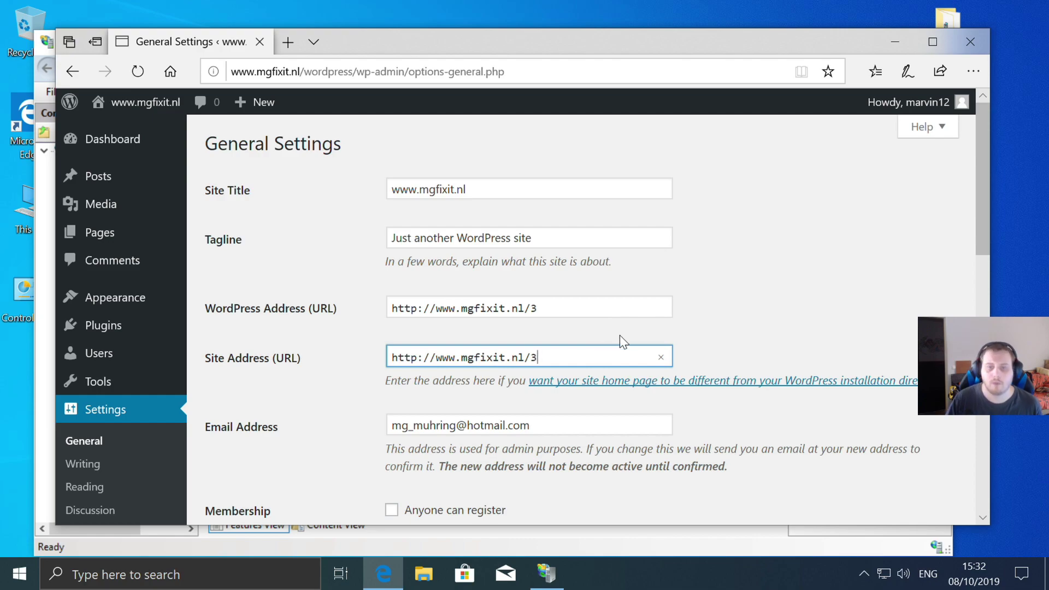
pyautogui.scroll(-2, 628, 327)
pyautogui.scroll(-2, 519, 289)
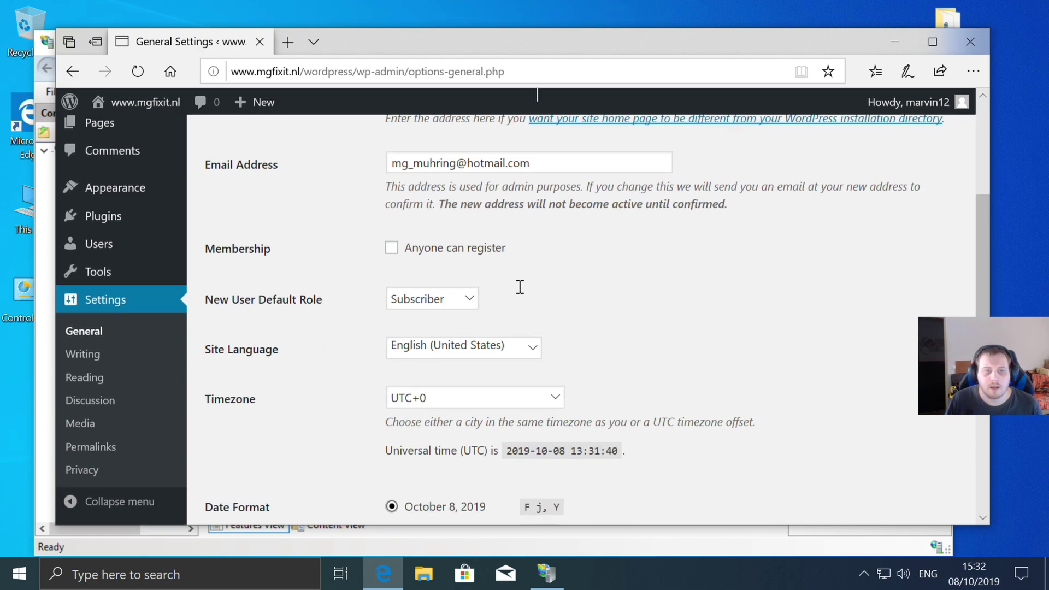
pyautogui.scroll(1, 520, 286)
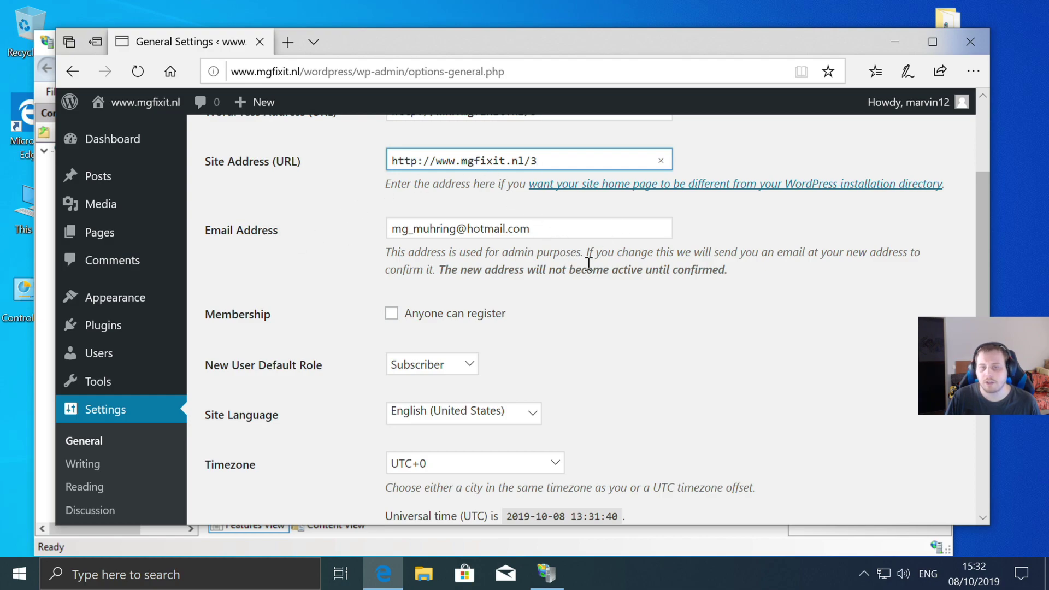
pyautogui.scroll(1, 564, 352)
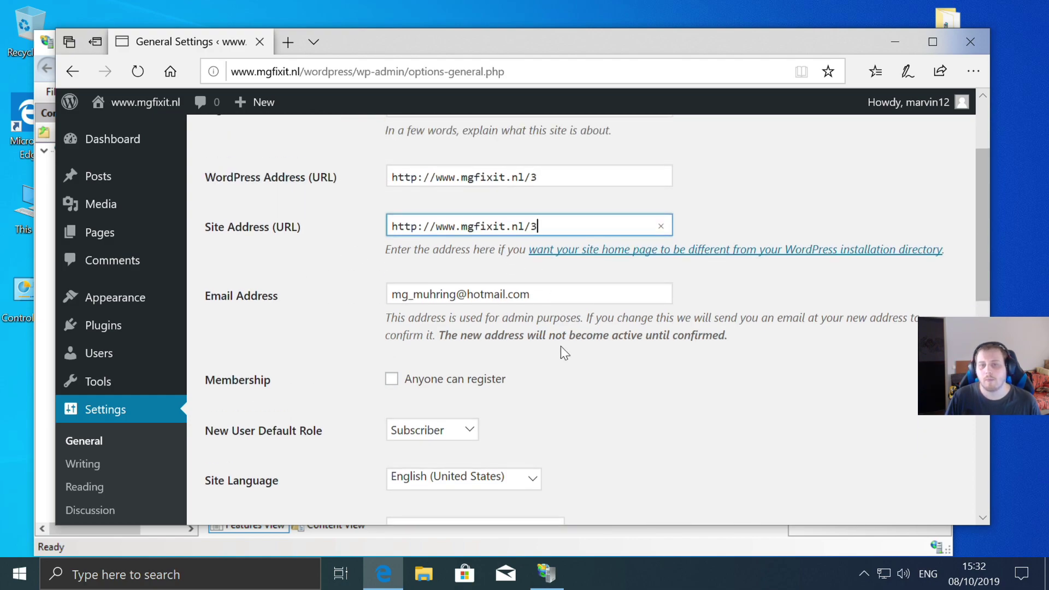
pyautogui.scroll(-2, 562, 353)
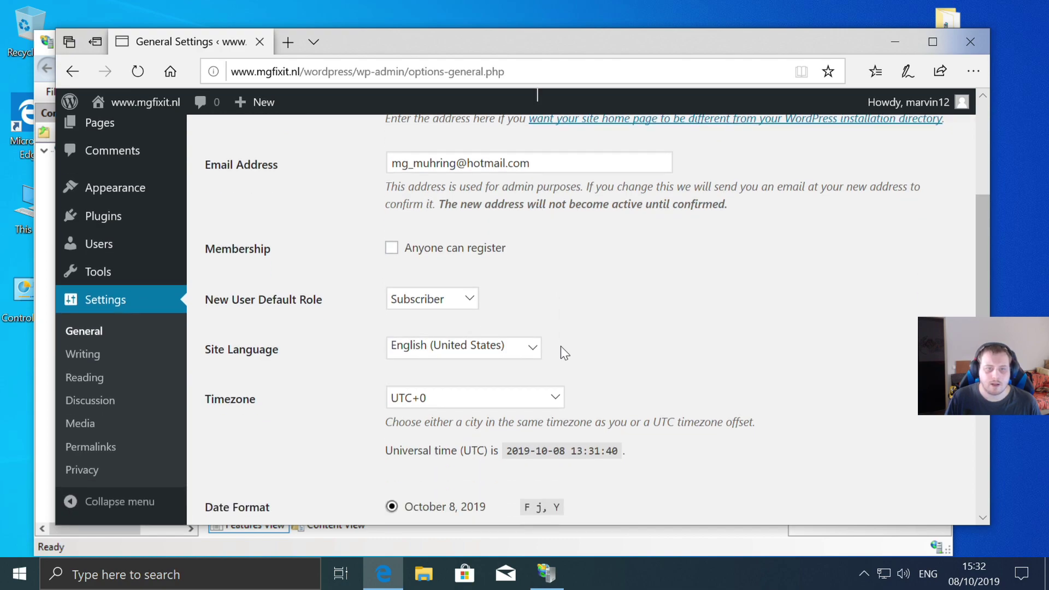
pyautogui.scroll(-1, 561, 341)
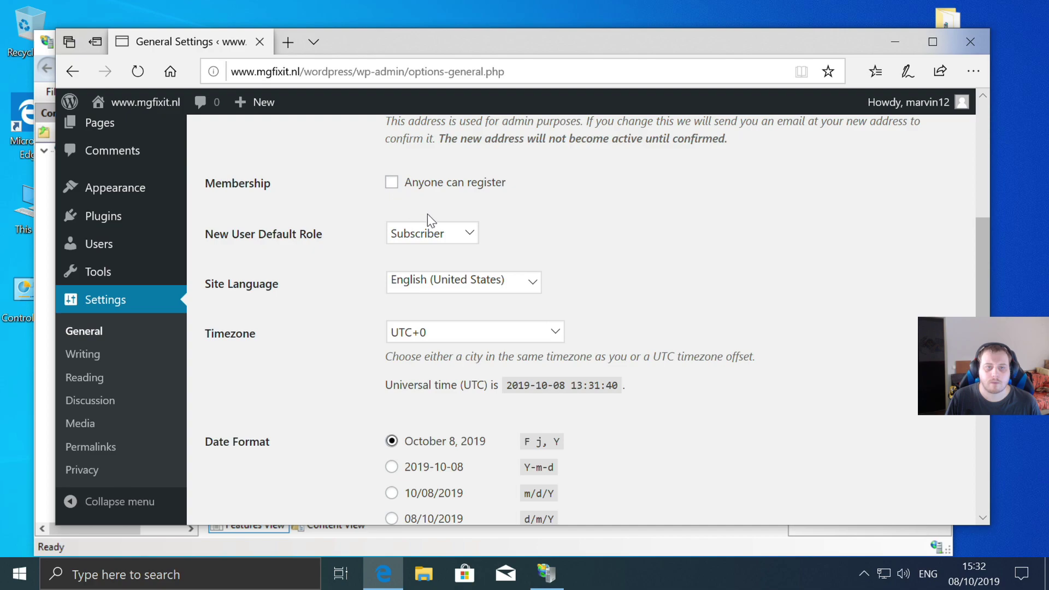
# - Set the timezone to UTC+2 and the date format to m/d/Y
pyautogui.scroll(-1, 601, 248)
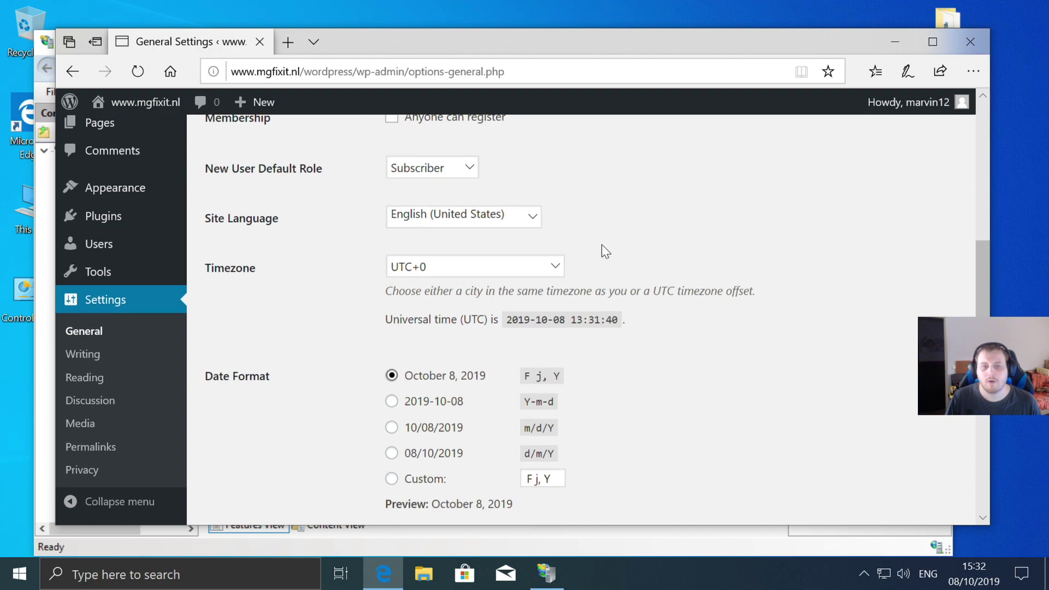
pyautogui.click(554, 267)
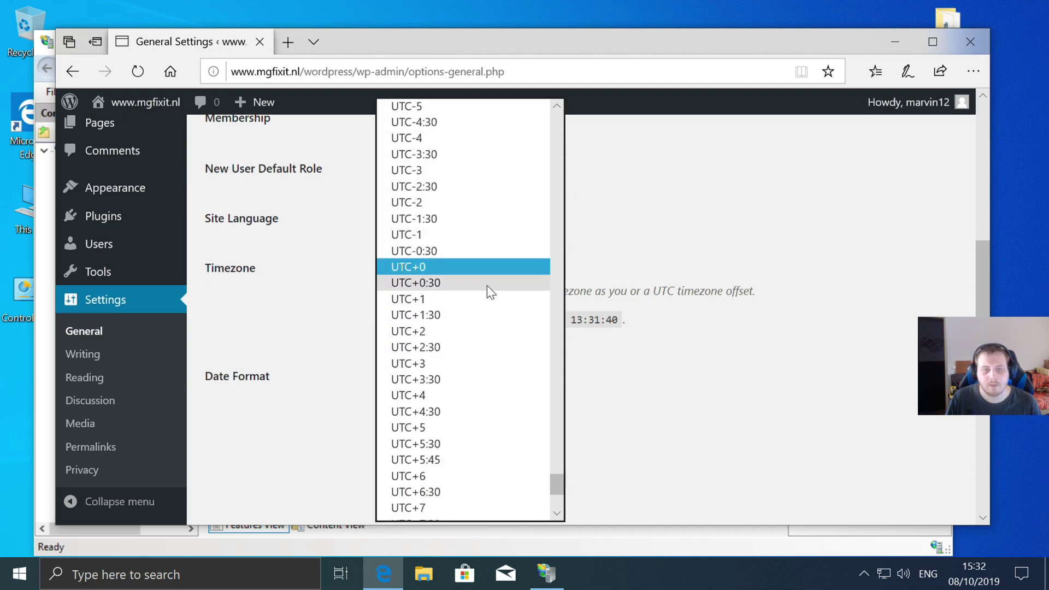
pyautogui.click(464, 335)
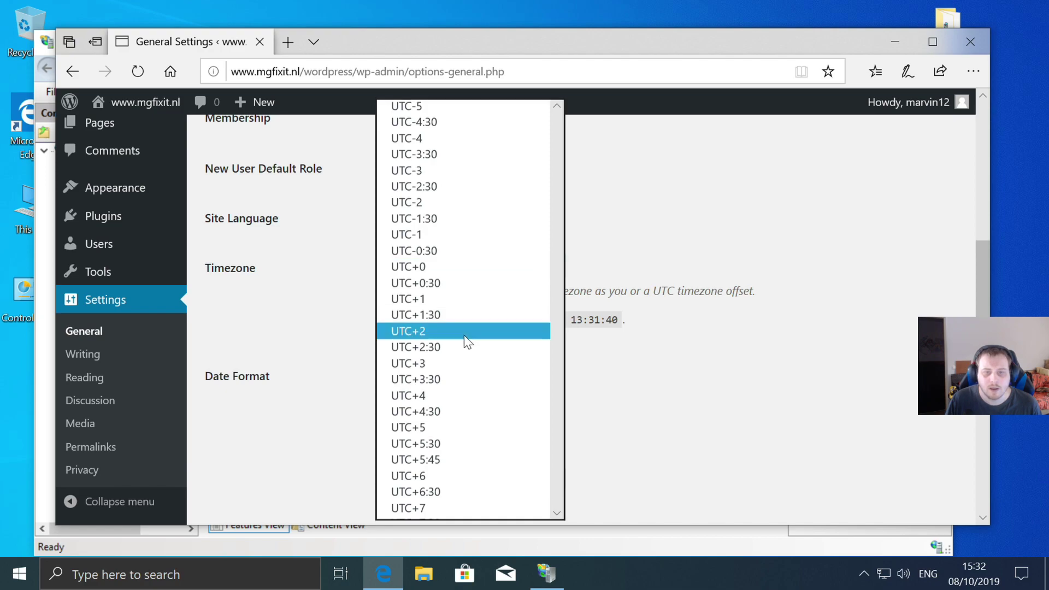
pyautogui.scroll(-2, 675, 255)
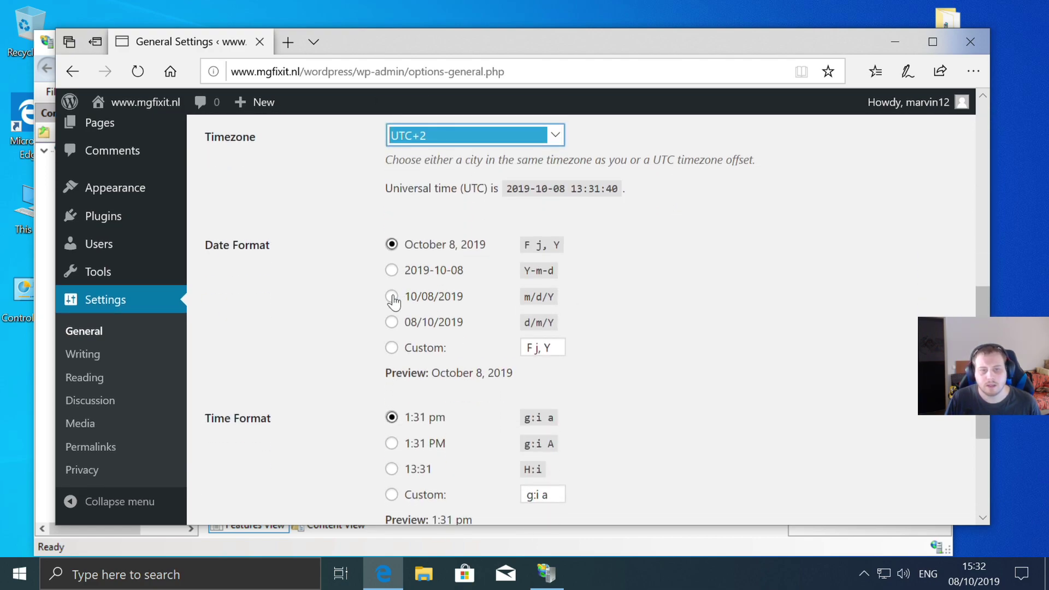
pyautogui.click(392, 296)
# - Try timezone UTC+5, then set it back to UTC+2
pyautogui.scroll(-2, 696, 286)
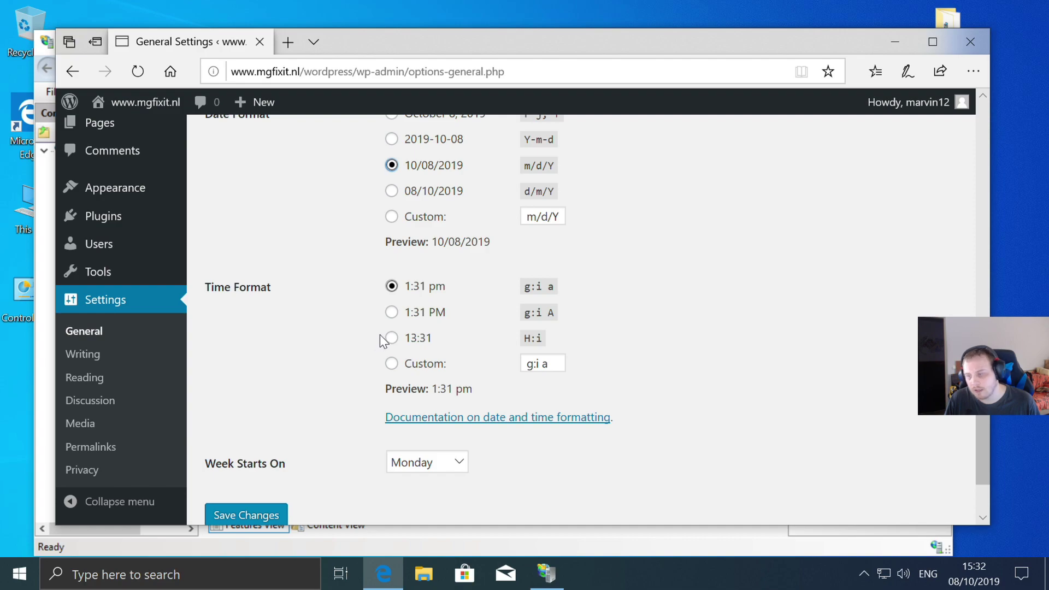
pyautogui.scroll(2, 379, 335)
pyautogui.scroll(2, 540, 257)
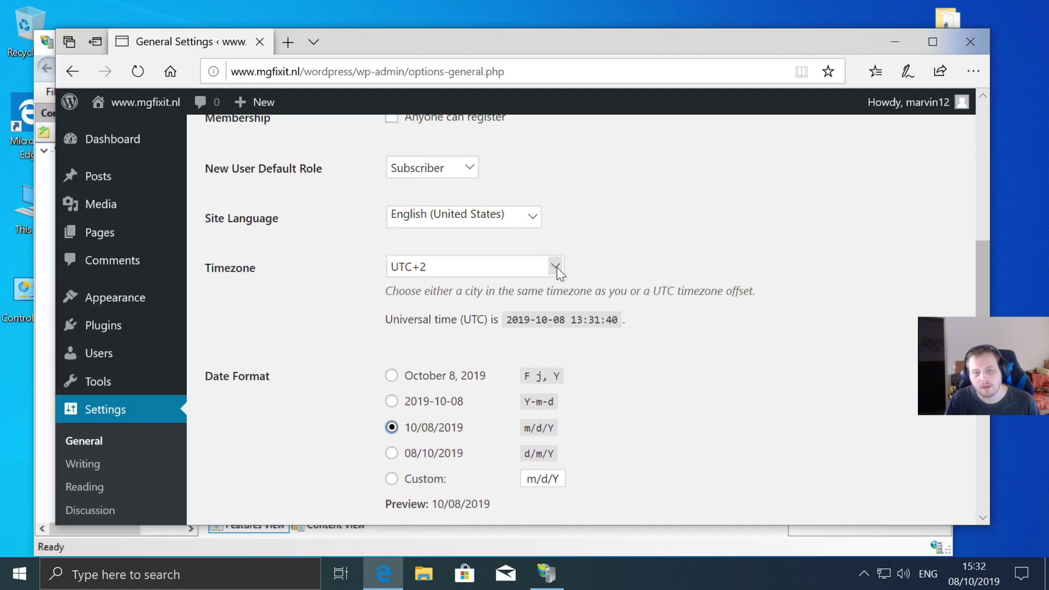
pyautogui.scroll(-2, 556, 267)
pyautogui.scroll(-1, 557, 275)
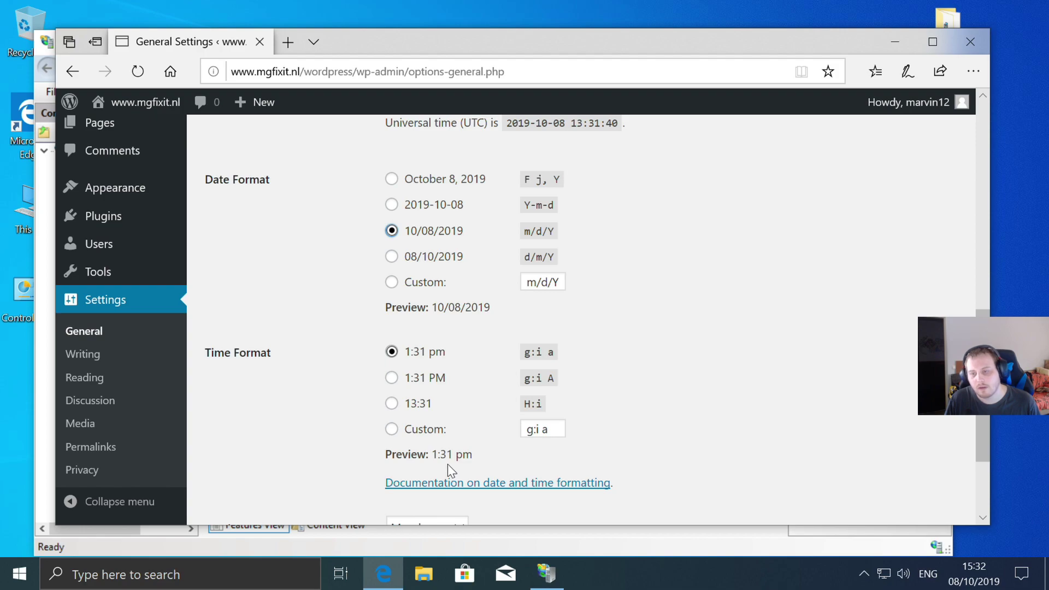
pyautogui.scroll(3, 476, 445)
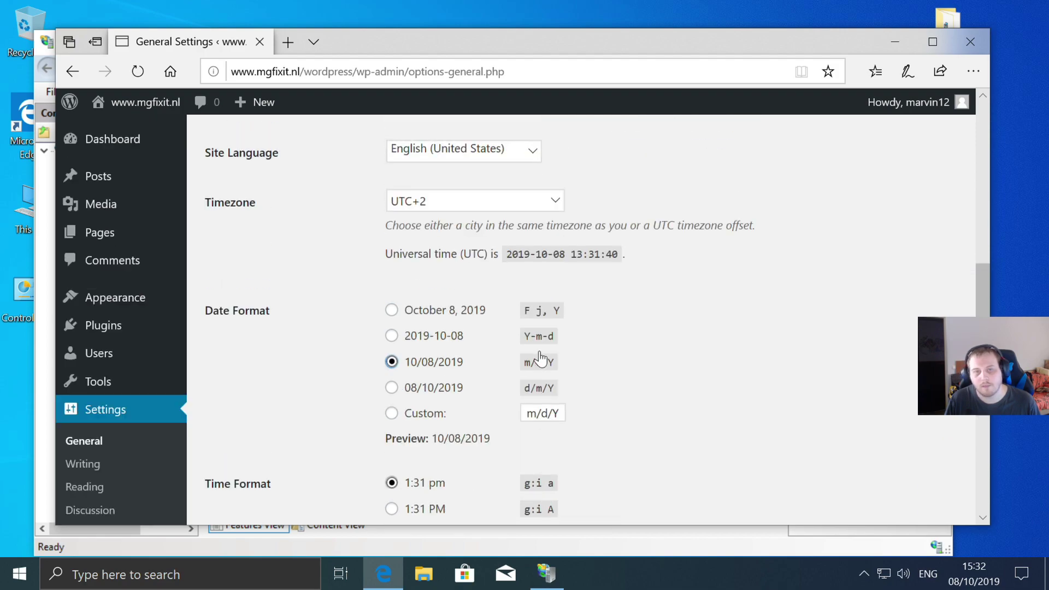
pyautogui.click(536, 201)
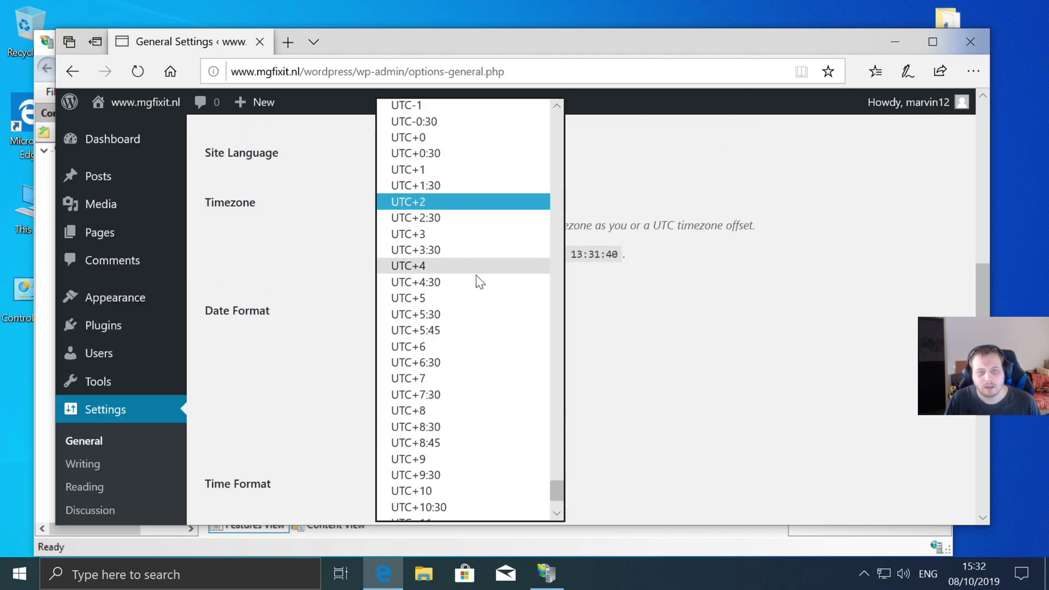
pyautogui.click(463, 297)
pyautogui.scroll(-1, 676, 301)
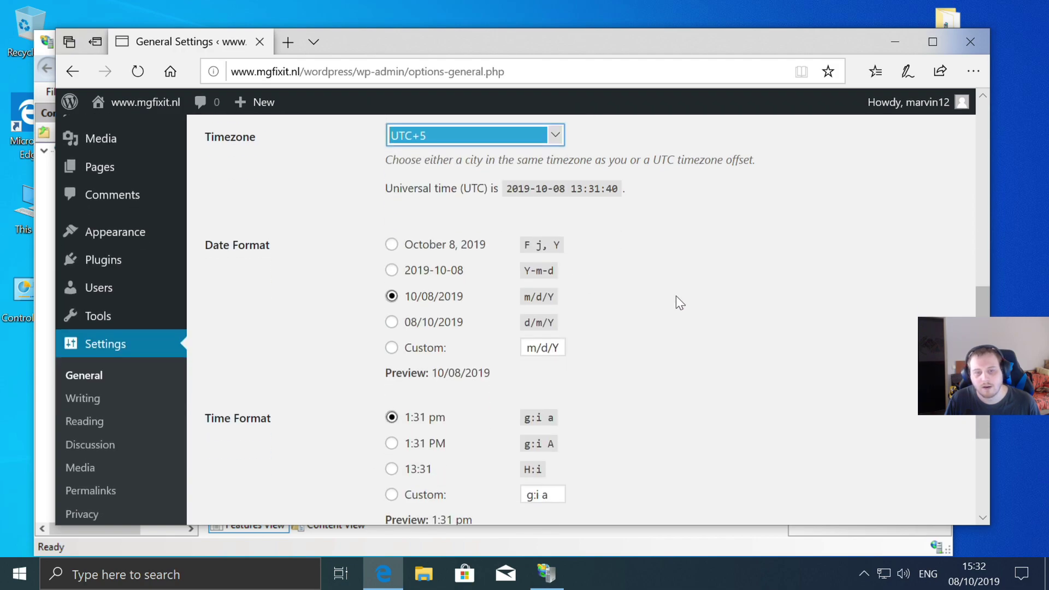
pyautogui.scroll(2, 676, 297)
pyautogui.click(555, 270)
pyautogui.scroll(1, 503, 273)
pyautogui.click(420, 231)
pyautogui.scroll(-3, 645, 227)
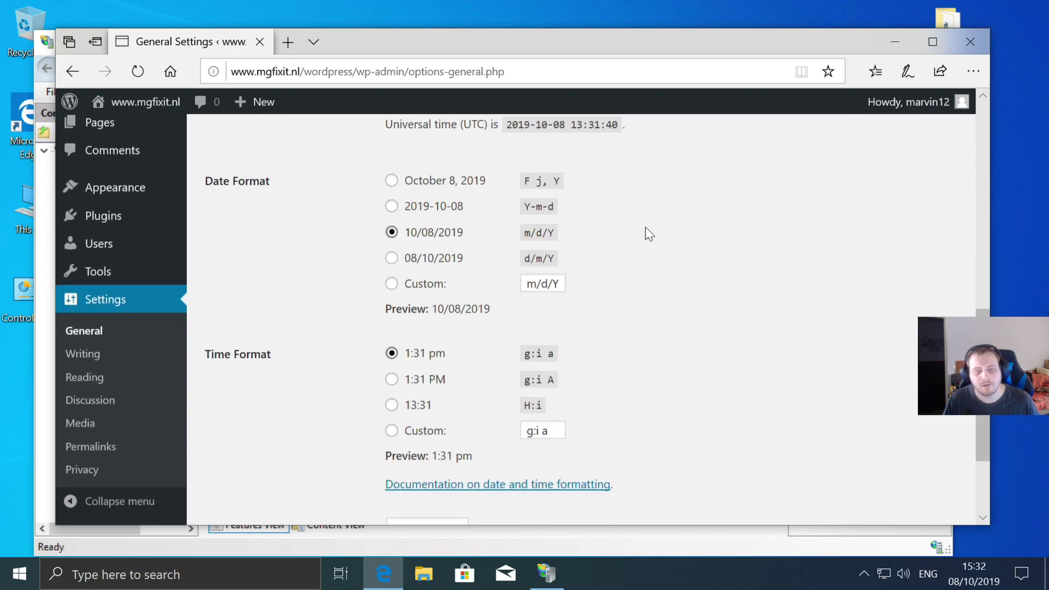
pyautogui.scroll(-2, 645, 227)
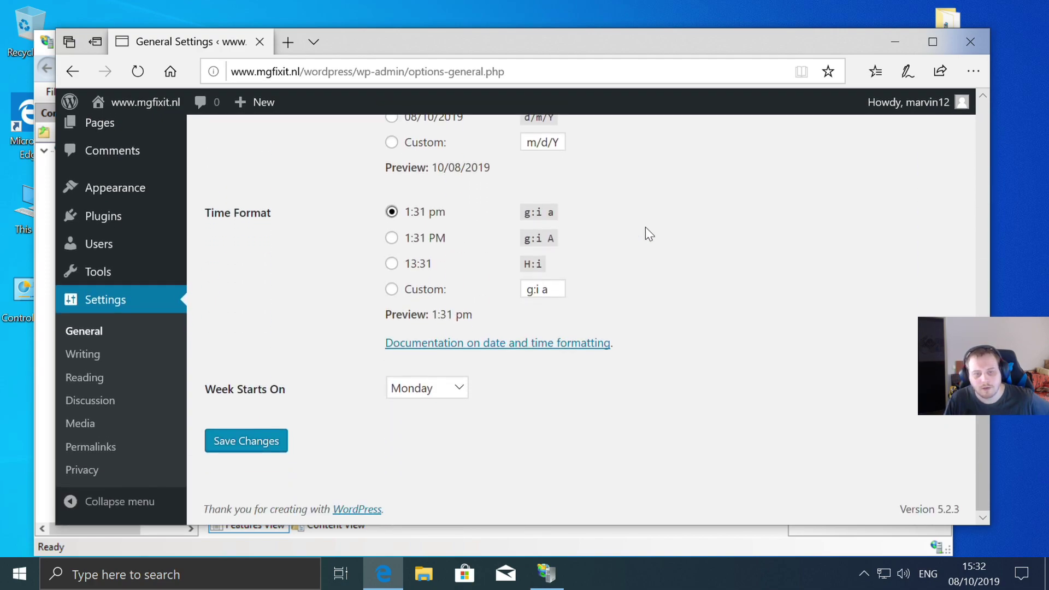
pyautogui.scroll(1, 645, 227)
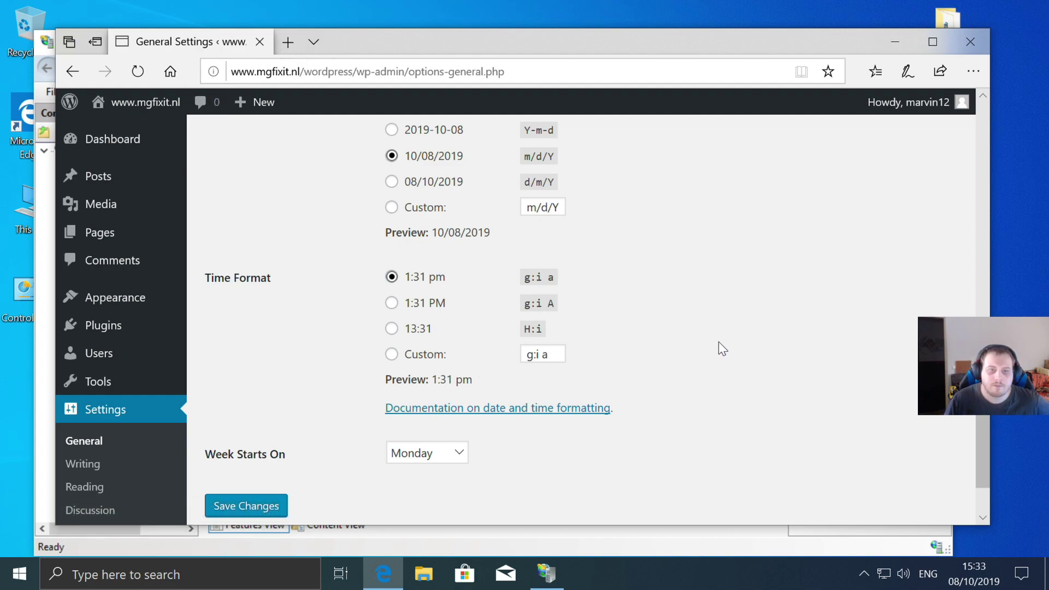
pyautogui.scroll(-1, 694, 344)
# - Save the General Settings, landing on a 404 at /3/wp-login.php, then minimize Edge and IIS Manager
pyautogui.click(240, 450)
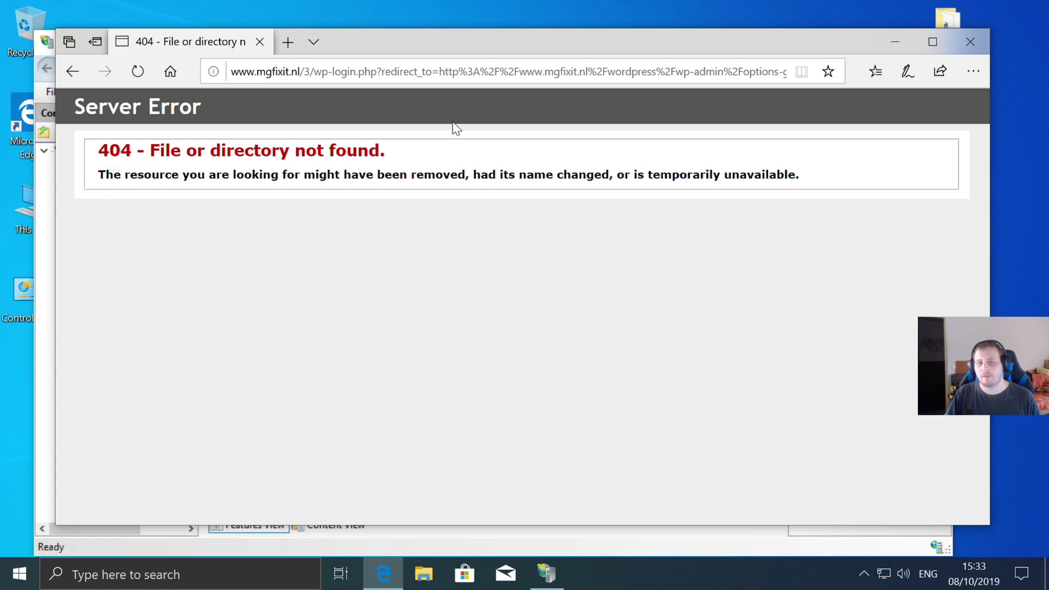
pyautogui.click(894, 43)
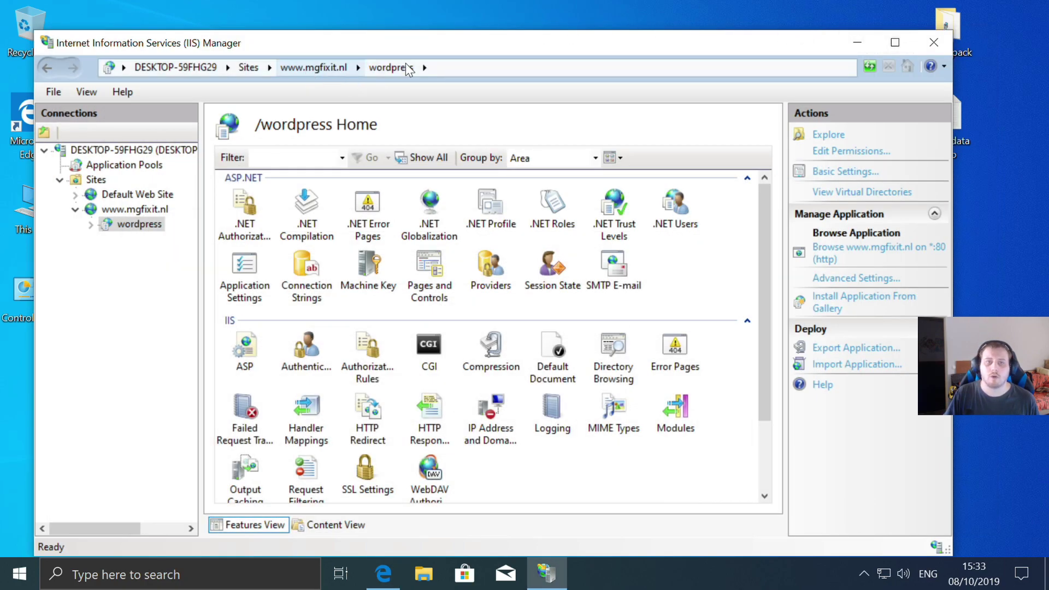
pyautogui.click(857, 35)
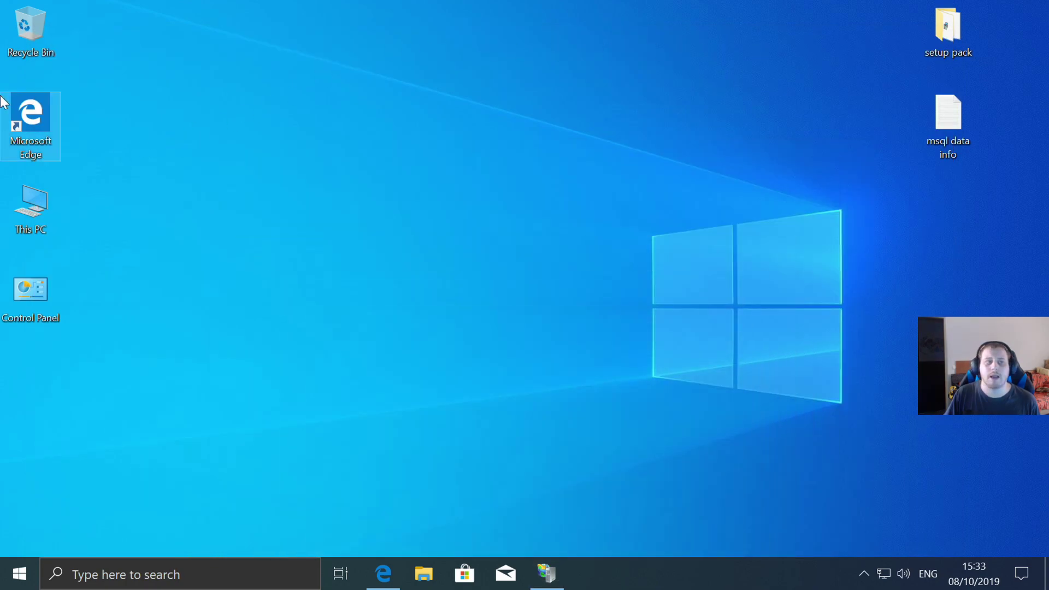
# - Browse to the mg_web folder via This PC > web+forum (F:) > New Web
pyautogui.doubleClick(45, 209)
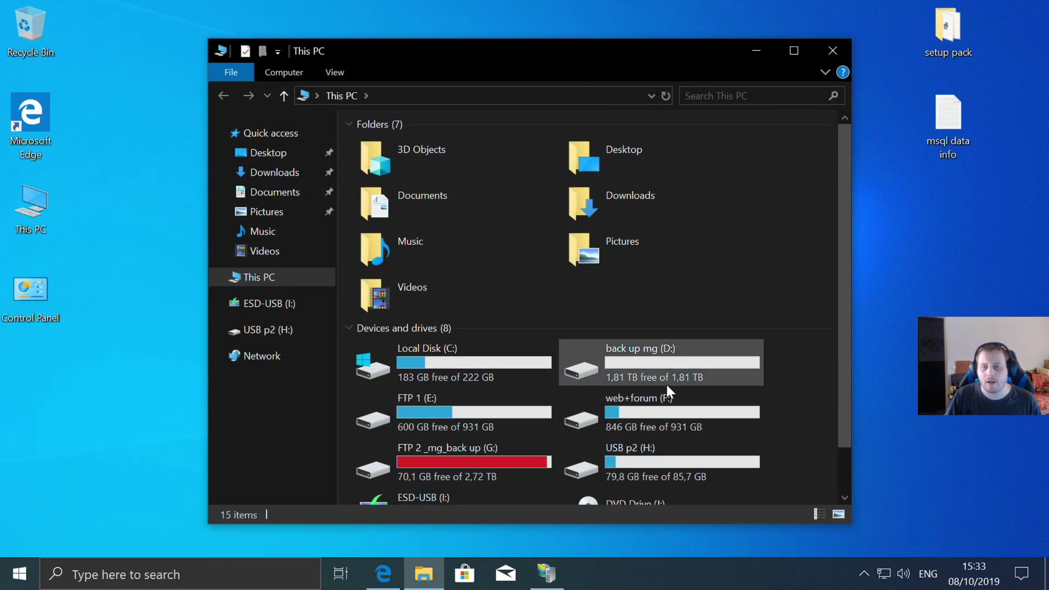
pyautogui.doubleClick(621, 412)
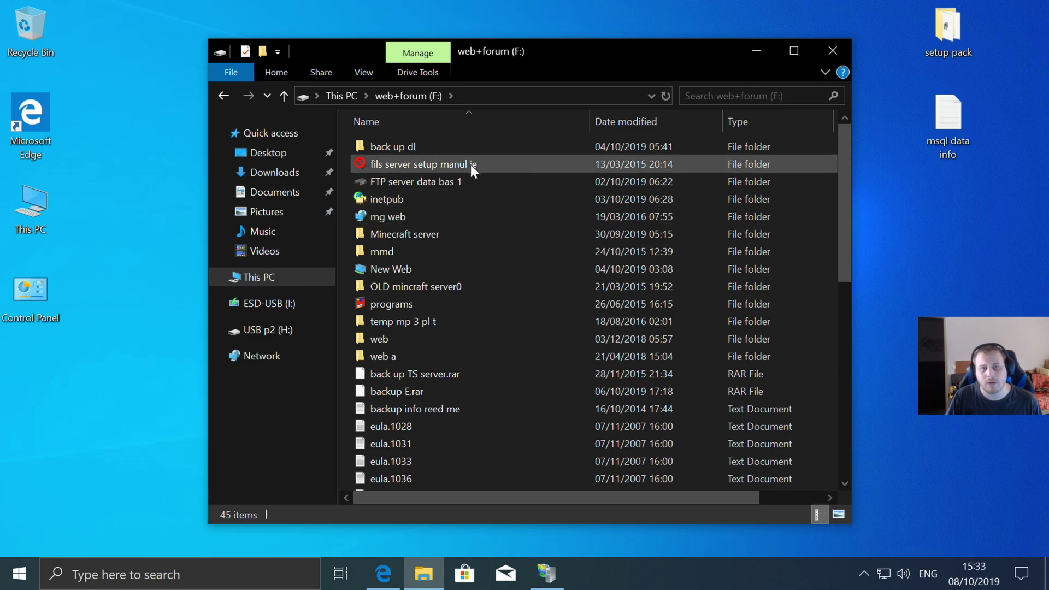
pyautogui.doubleClick(388, 268)
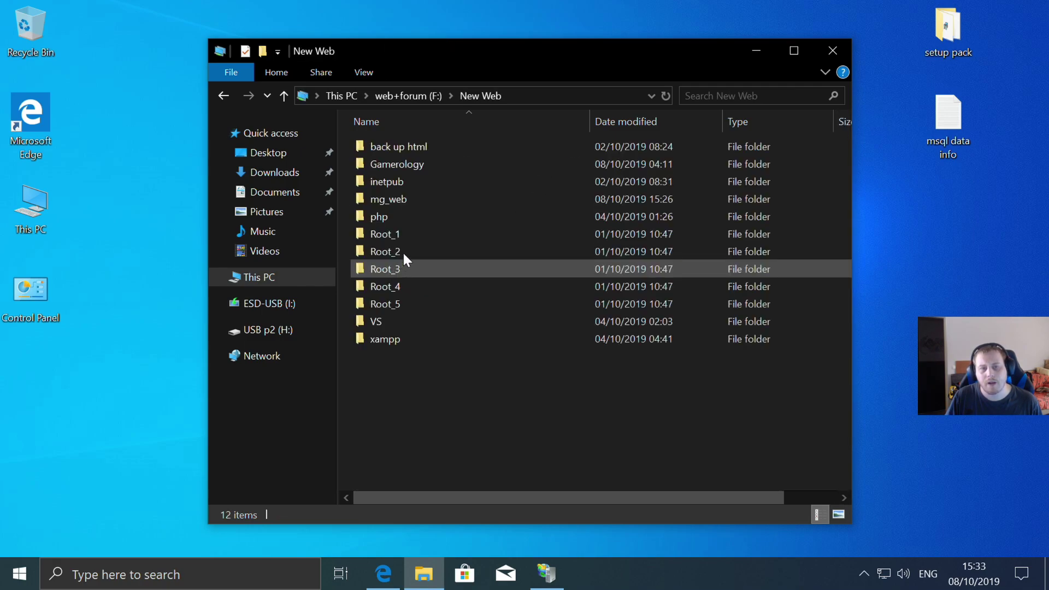
pyautogui.doubleClick(405, 199)
pyautogui.click(393, 148)
# - Try to rename the wordpress folder to 3, retrying when Windows reports it in use
pyautogui.rightClick(402, 291)
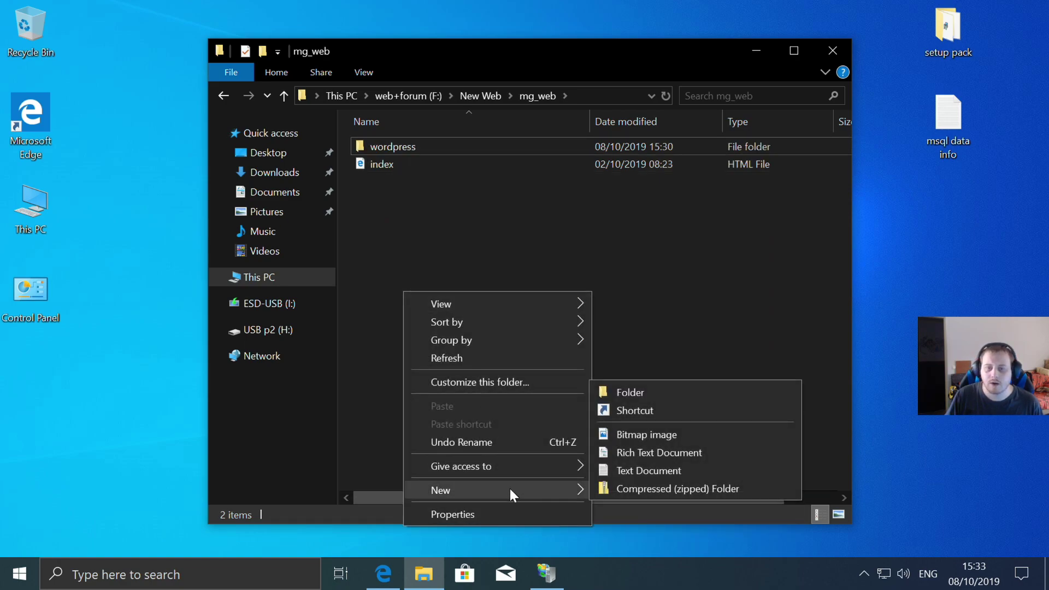
pyautogui.click(385, 146)
pyautogui.rightClick(386, 146)
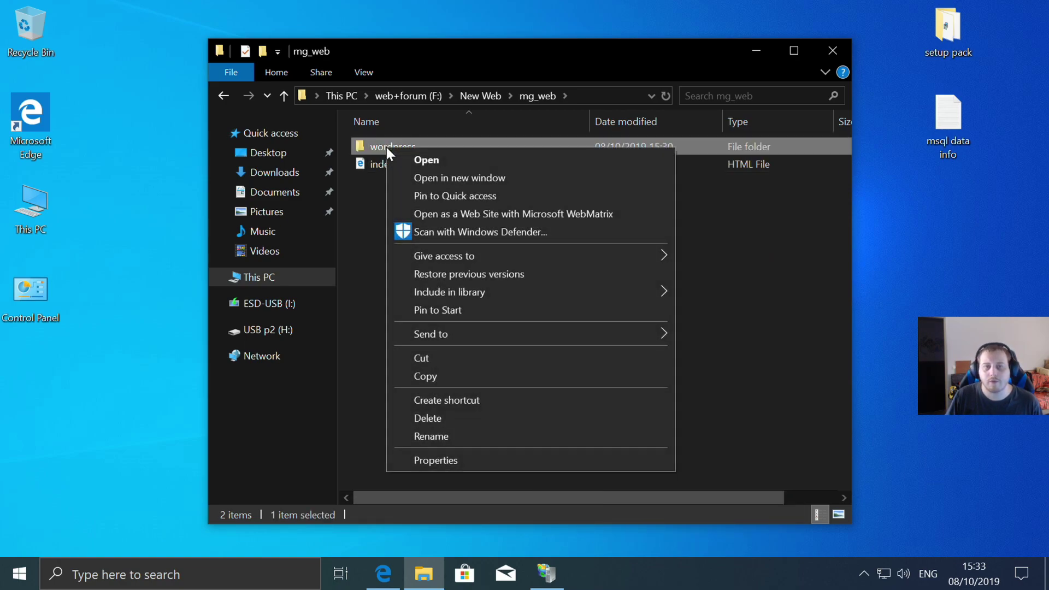
pyautogui.click(448, 434)
pyautogui.press('BackSpace')
pyautogui.press('BackSpace')
pyautogui.press('BackSpace')
pyautogui.press('BackSpace')
pyautogui.press('BackSpace')
pyautogui.press('BackSpace')
pyautogui.press('BackSpace')
pyautogui.press('BackSpace')
pyautogui.press('BackSpace')
pyautogui.write('3')
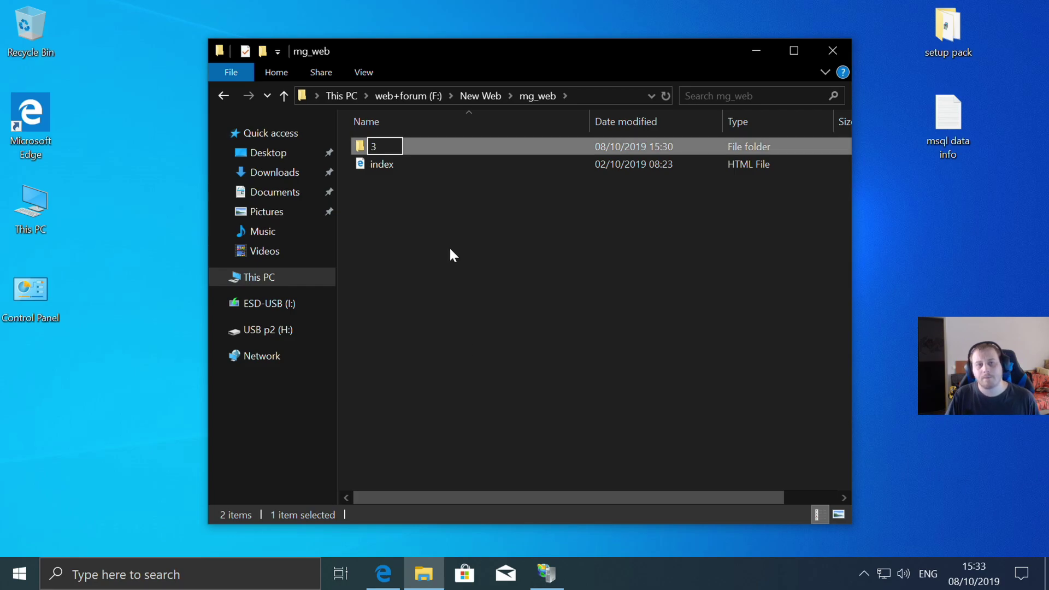
pyautogui.press('Return')
pyautogui.click(582, 358)
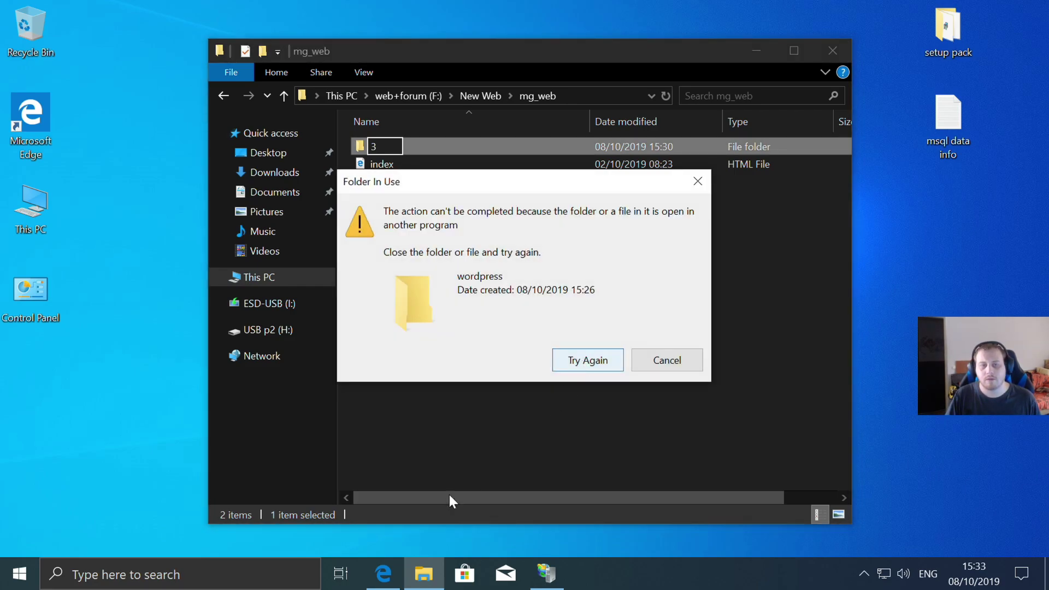
pyautogui.click(546, 573)
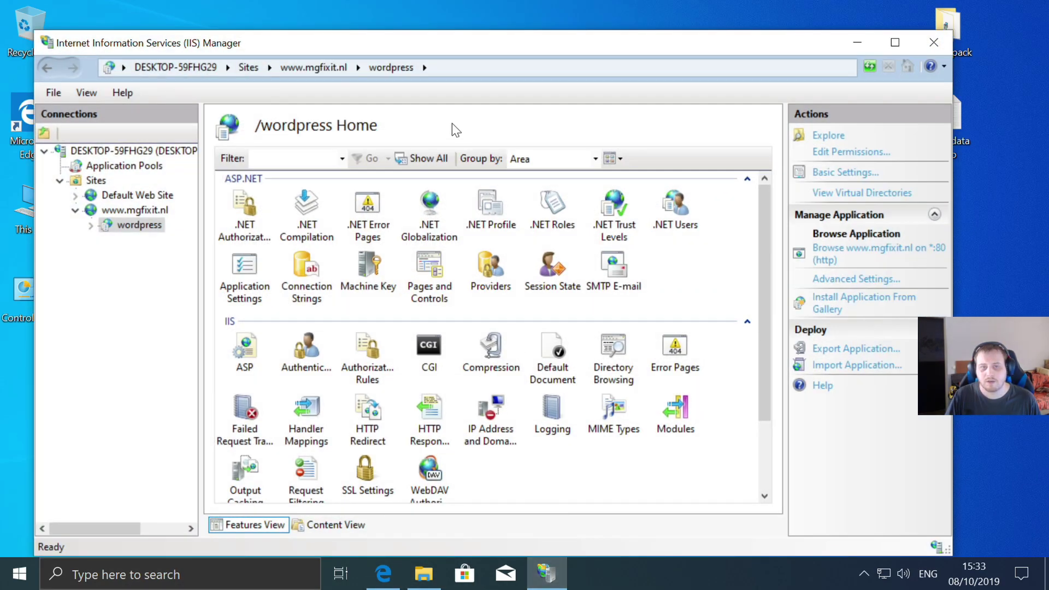
pyautogui.click(120, 211)
pyautogui.click(821, 315)
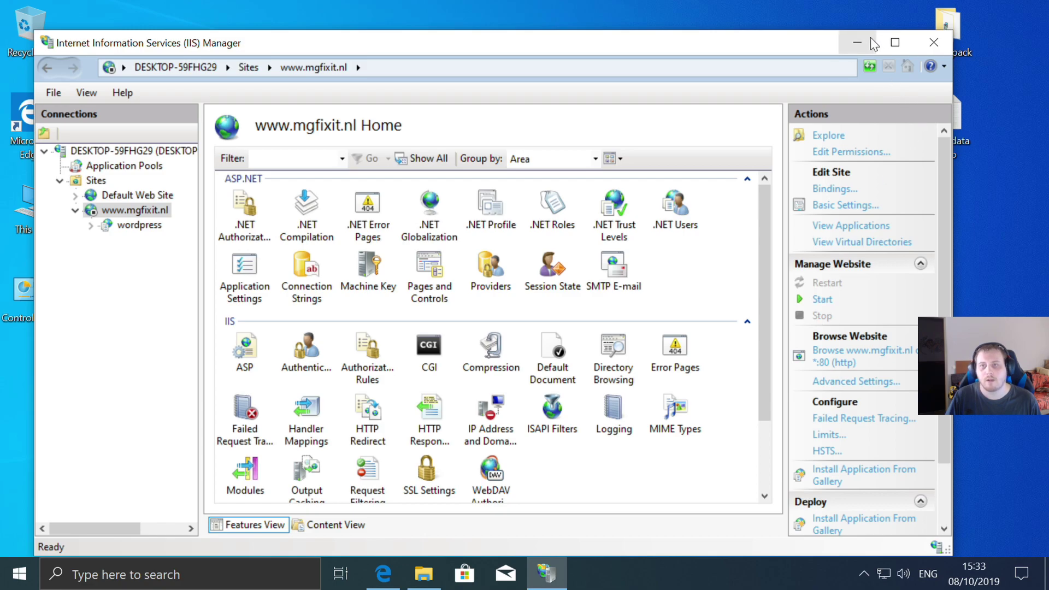
pyautogui.click(874, 43)
pyautogui.click(604, 360)
pyautogui.click(601, 358)
# - Cancel the rename and create a new folder named 3 in mg_web
pyautogui.click(677, 360)
pyautogui.rightClick(404, 240)
pyautogui.moveTo(475, 440)
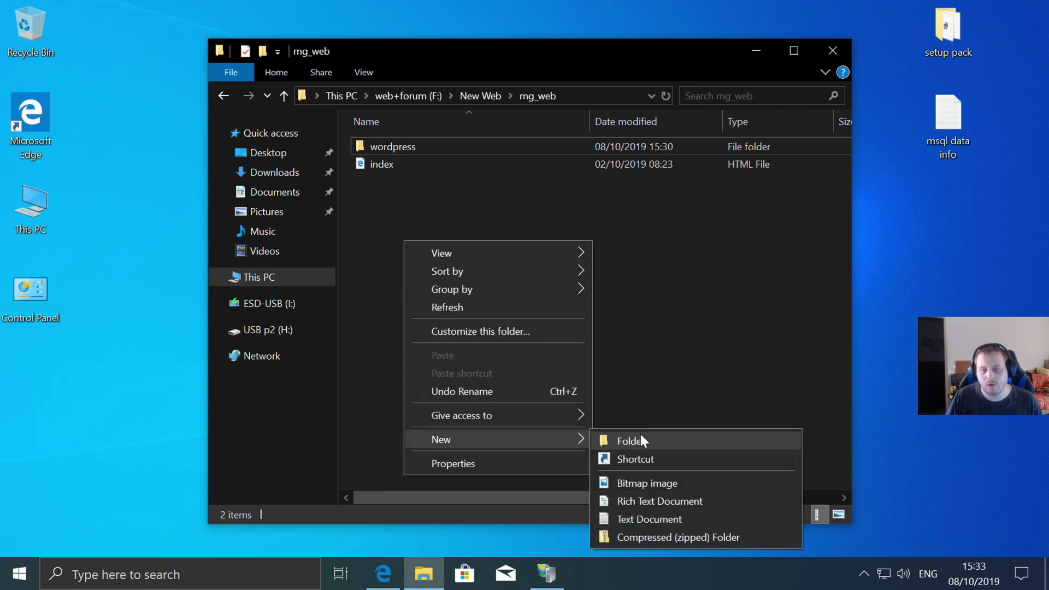
pyautogui.click(641, 439)
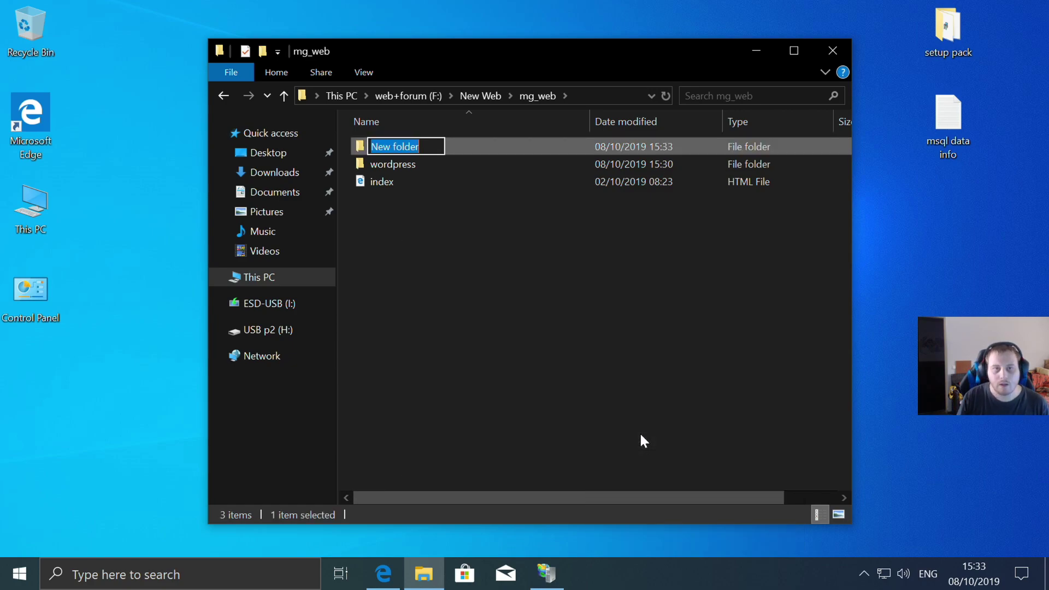
pyautogui.press('BackSpace')
pyautogui.write('3')
pyautogui.press('Return')
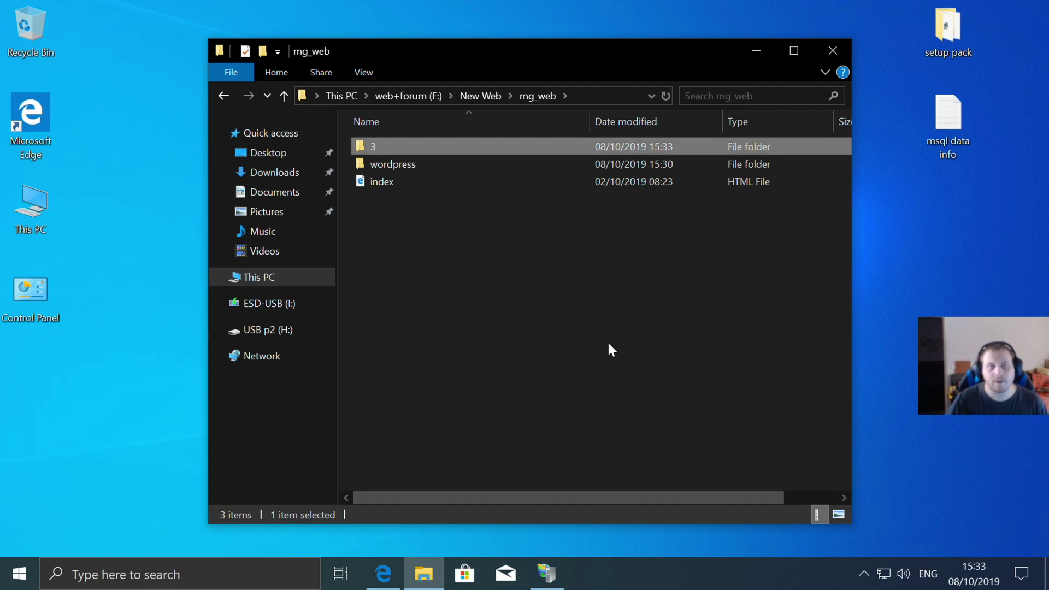
# - Copy all 20 items from the wordpress folder and paste them into folder 3
pyautogui.doubleClick(415, 162)
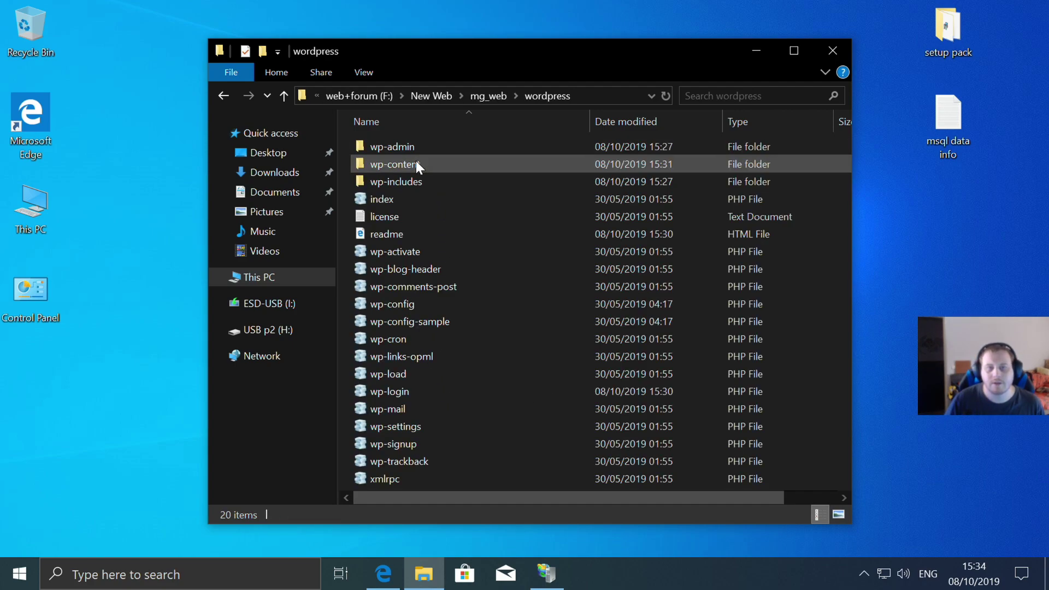
pyautogui.click(434, 341)
pyautogui.hotkey('ctrl', 'a')
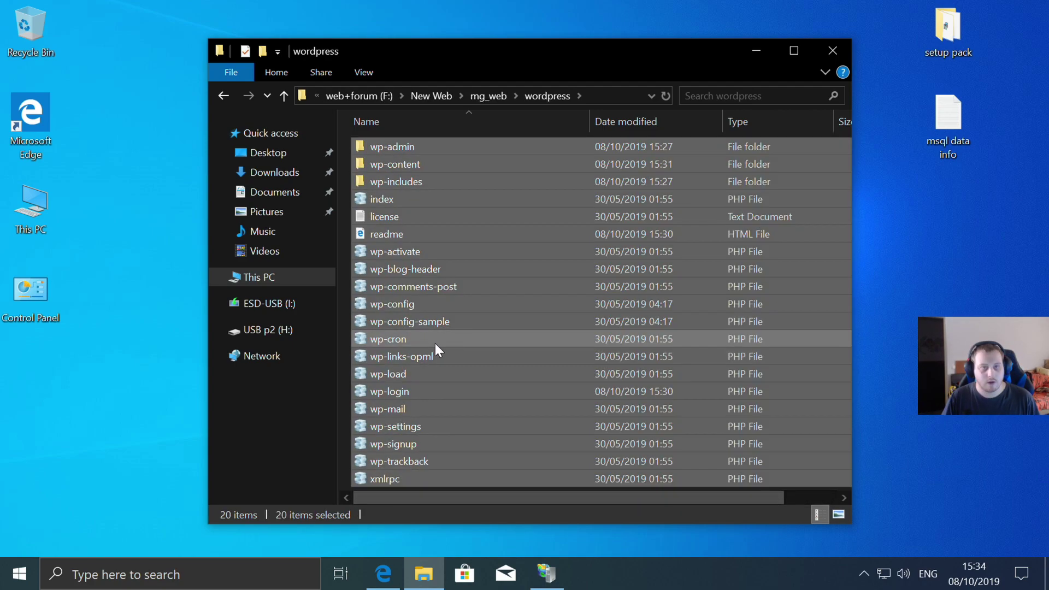
pyautogui.rightClick(430, 281)
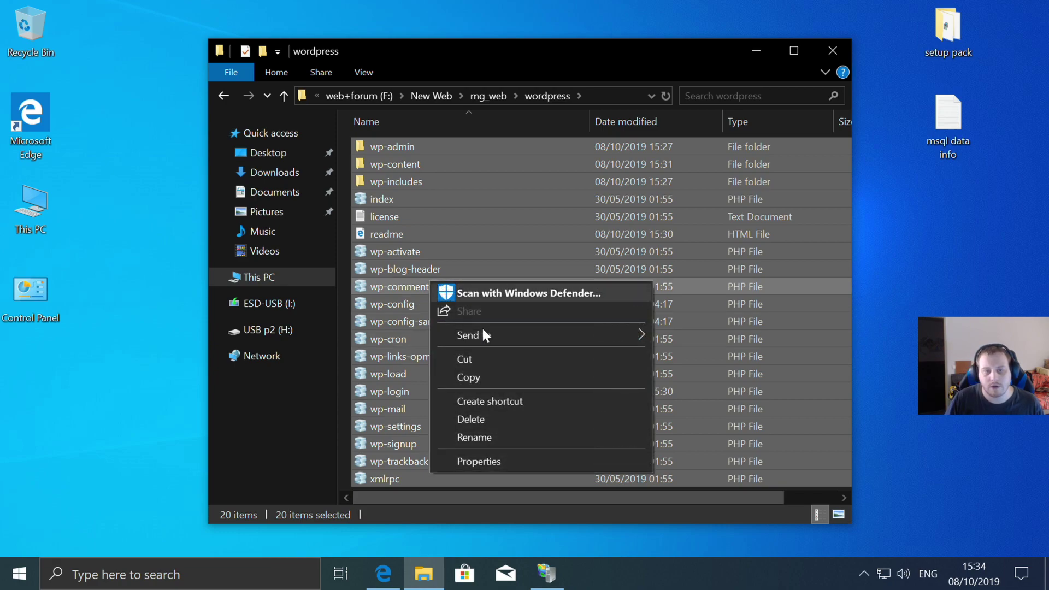
pyautogui.click(493, 375)
pyautogui.click(225, 96)
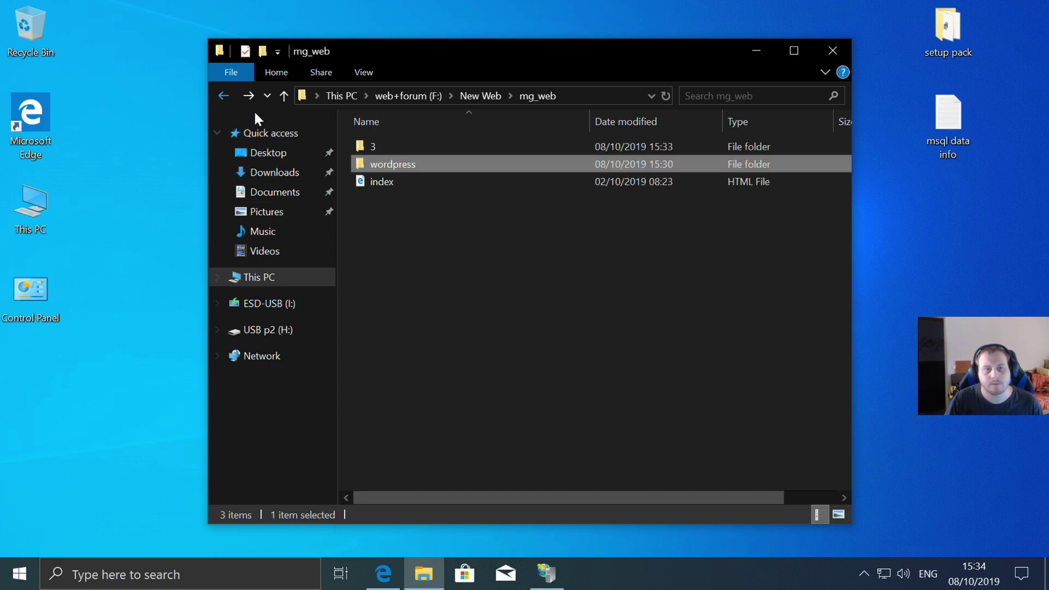
pyautogui.doubleClick(397, 146)
pyautogui.rightClick(424, 243)
pyautogui.click(468, 356)
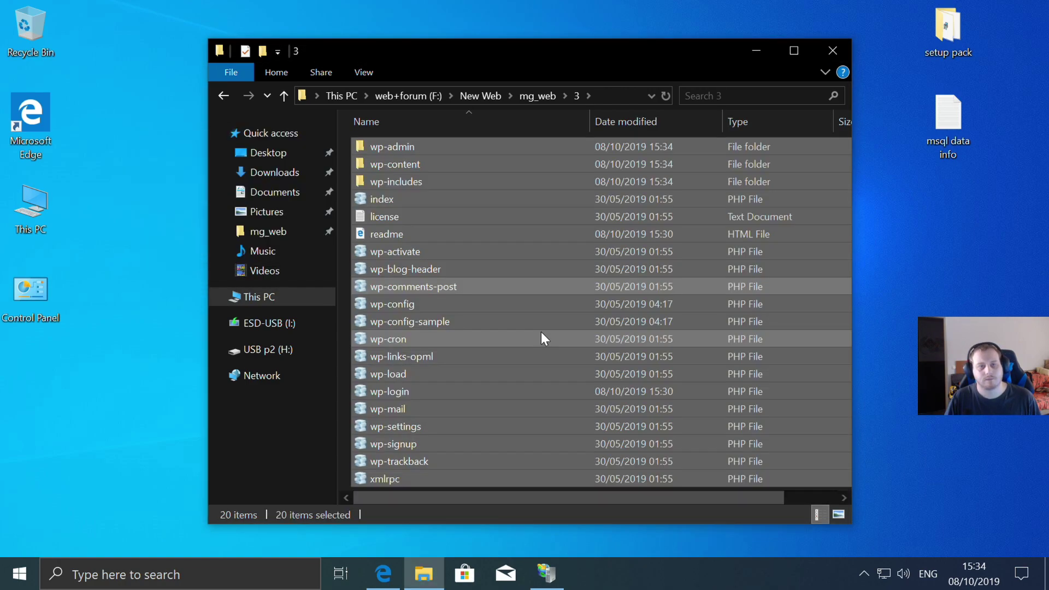
pyautogui.click(547, 572)
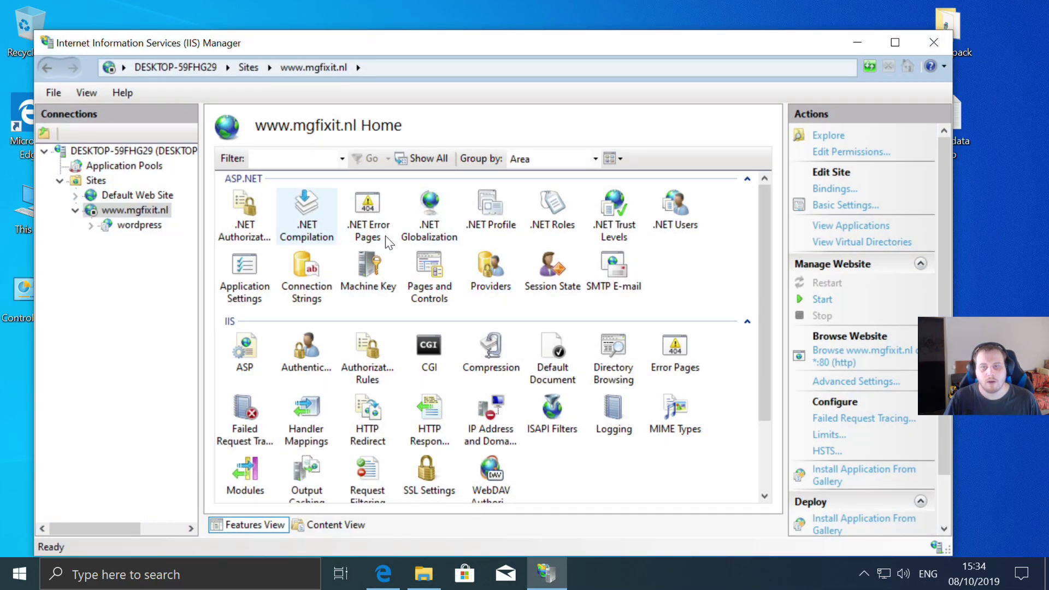
pyautogui.click(822, 299)
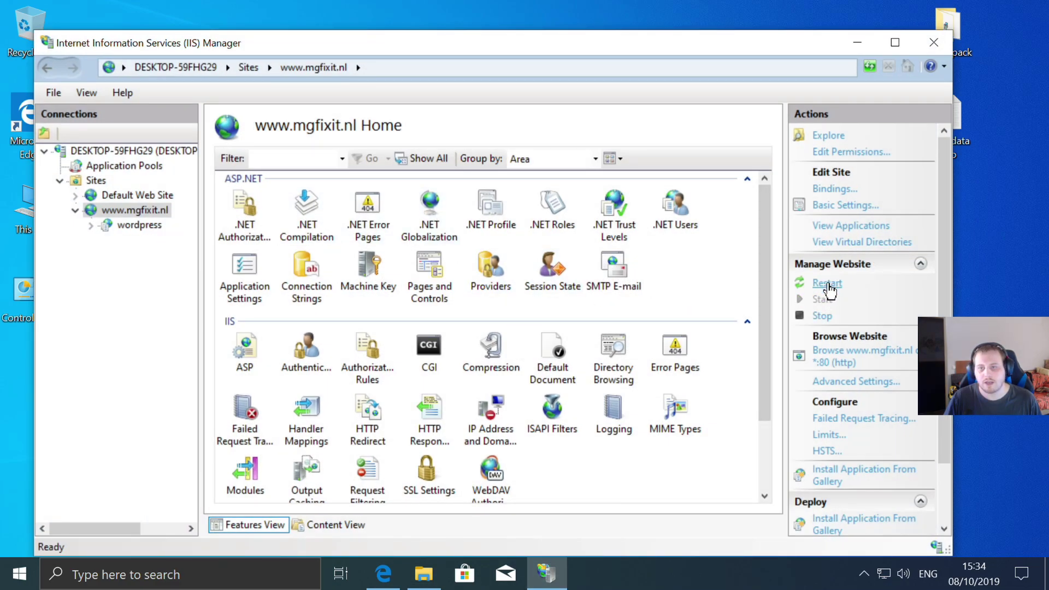
pyautogui.click(856, 37)
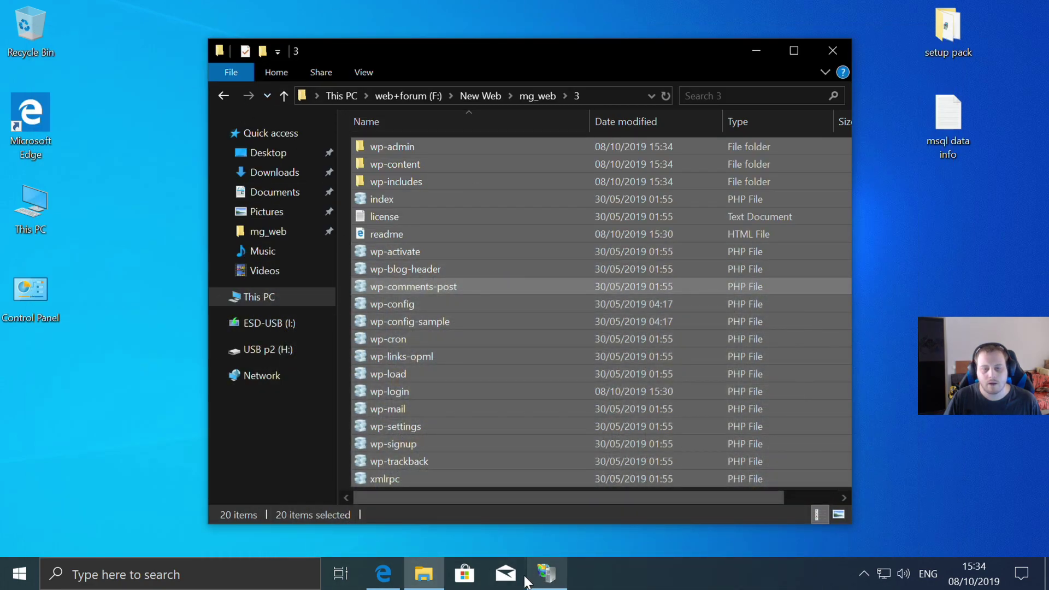
pyautogui.click(383, 573)
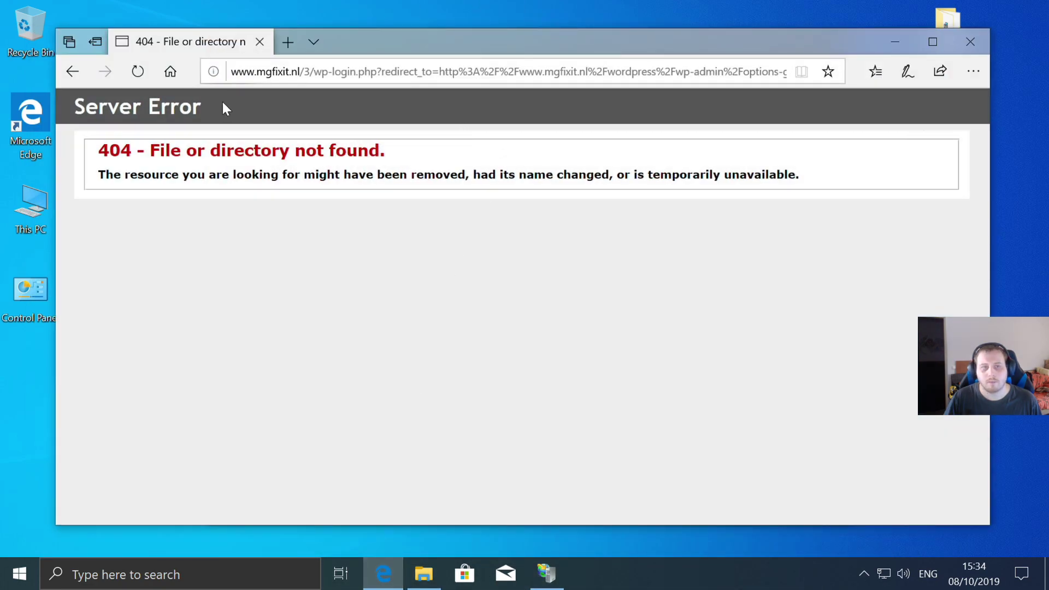
pyautogui.click(146, 74)
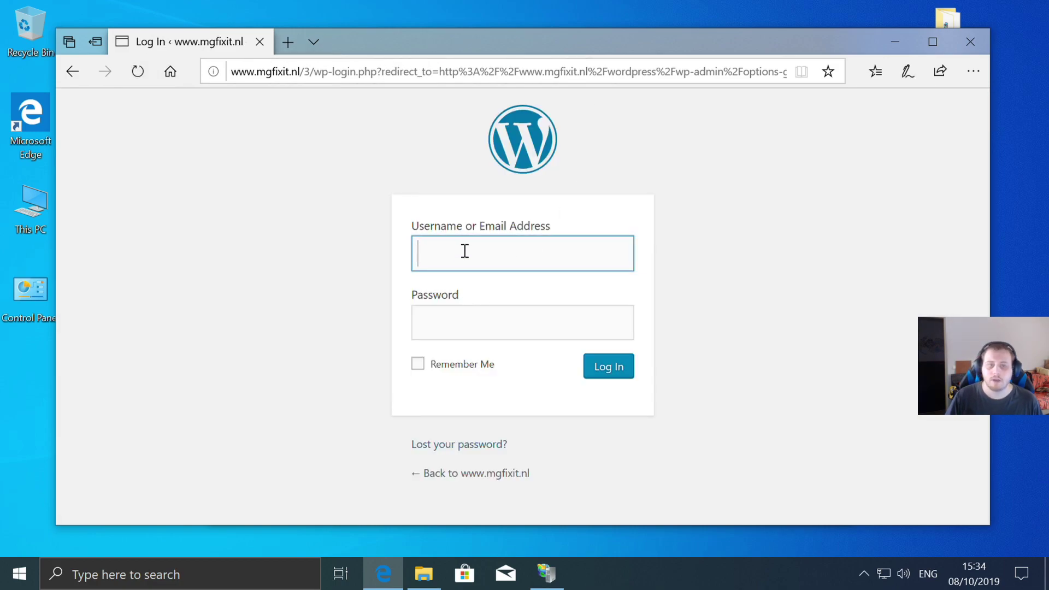
pyautogui.write('marvin')
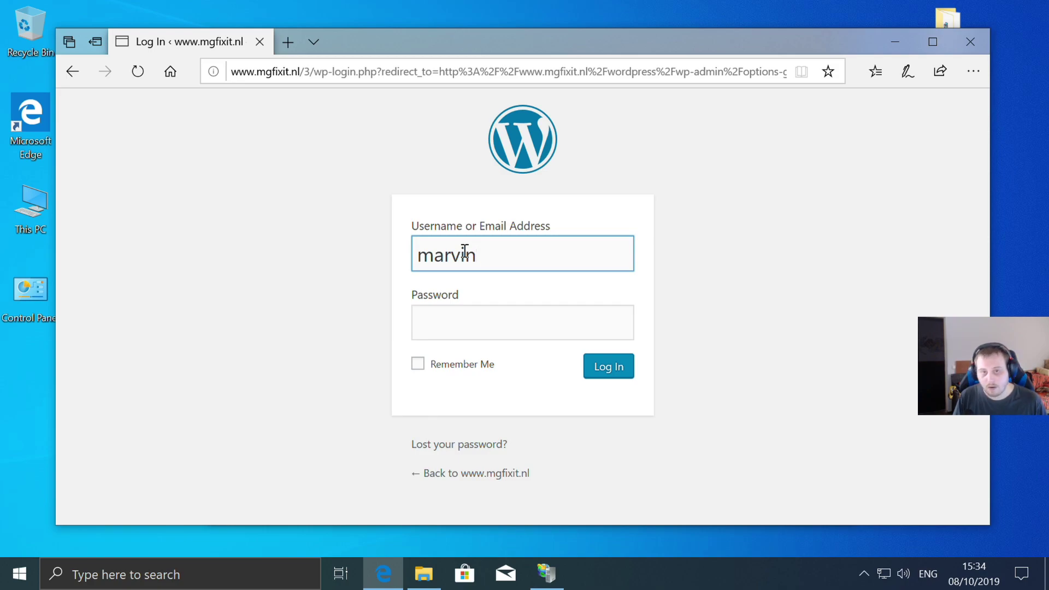
pyautogui.write('12')
pyautogui.click(469, 326)
pyautogui.write('•••')
pyautogui.click(616, 367)
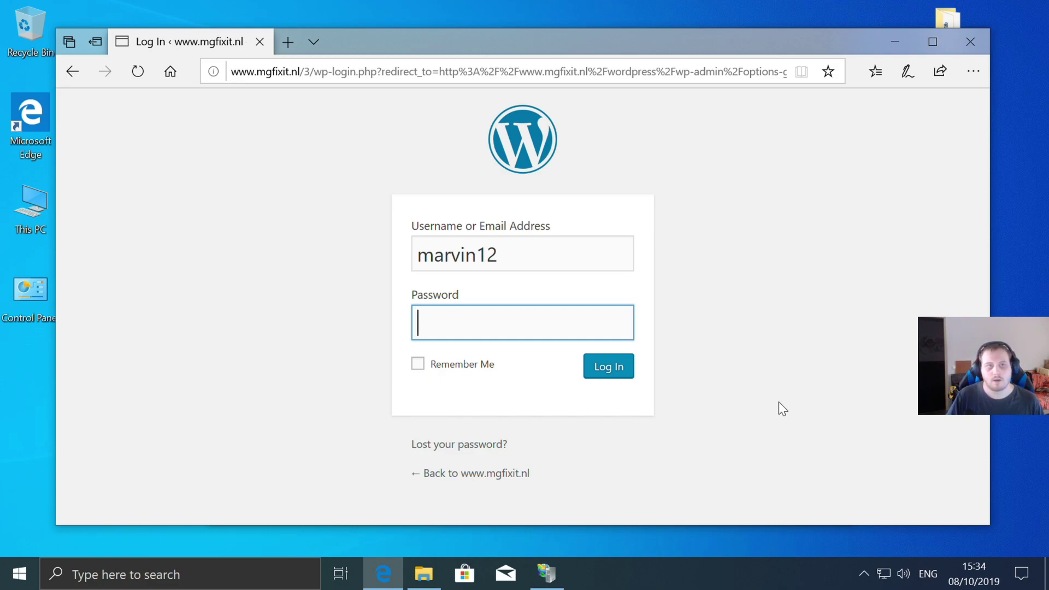
pyautogui.write('***')
pyautogui.press('Return')
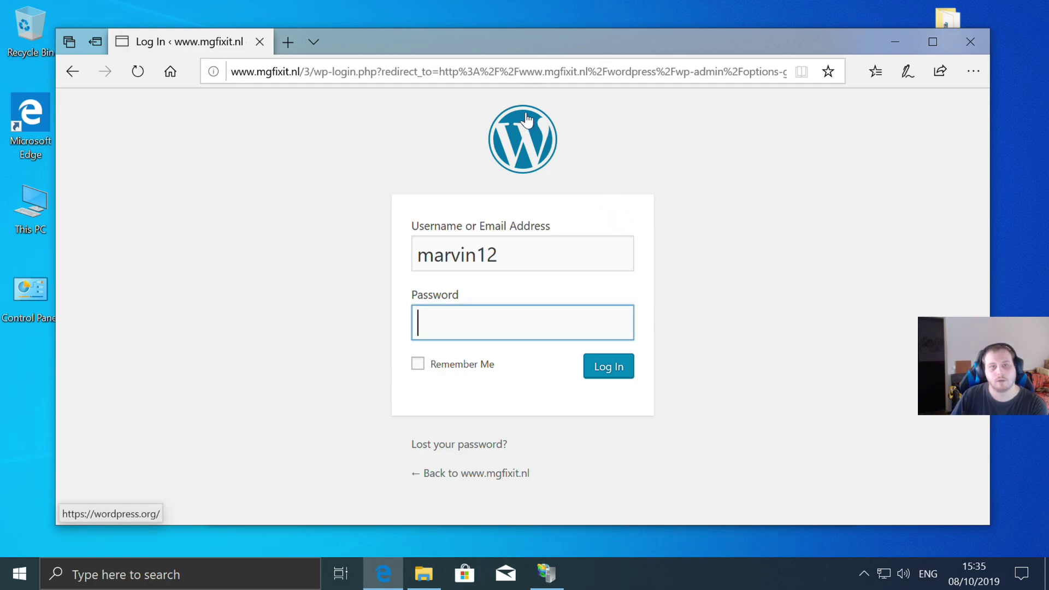
pyautogui.click(719, 212)
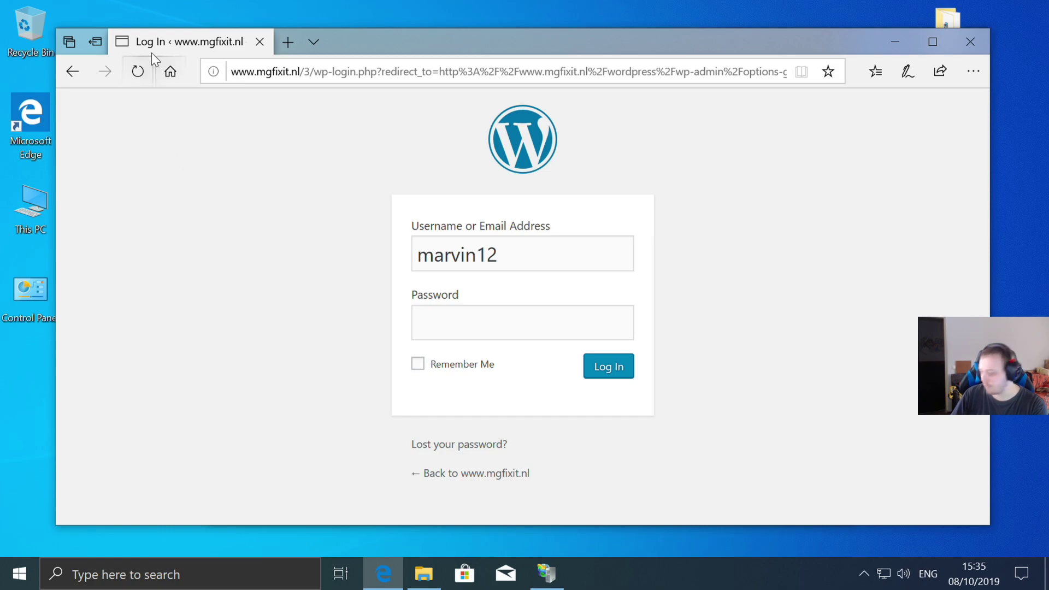
# - Refresh the /3 login page and submit the admin username and password again
pyautogui.click(139, 77)
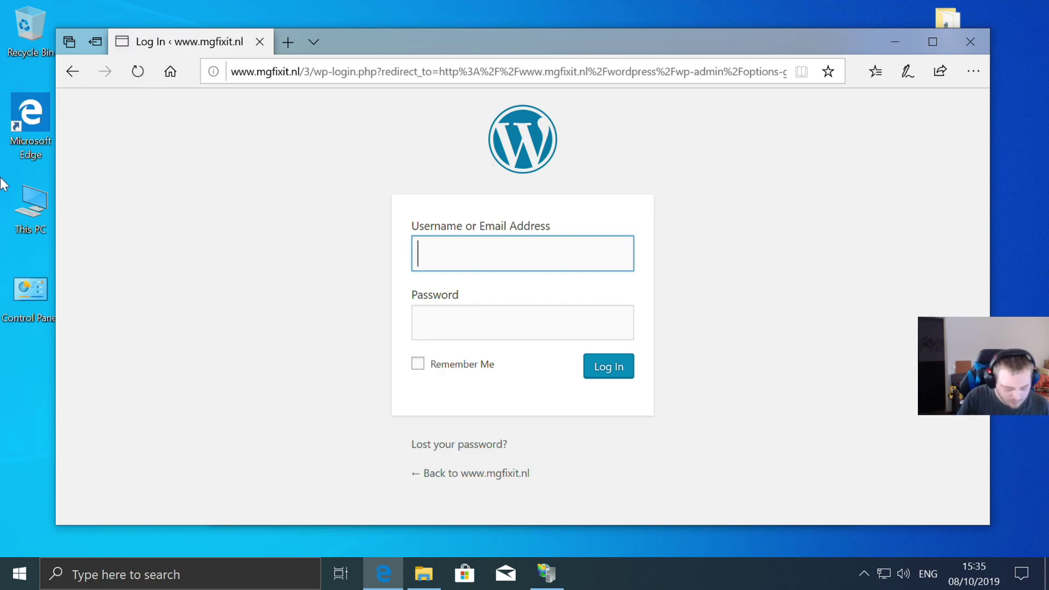
pyautogui.write('mar')
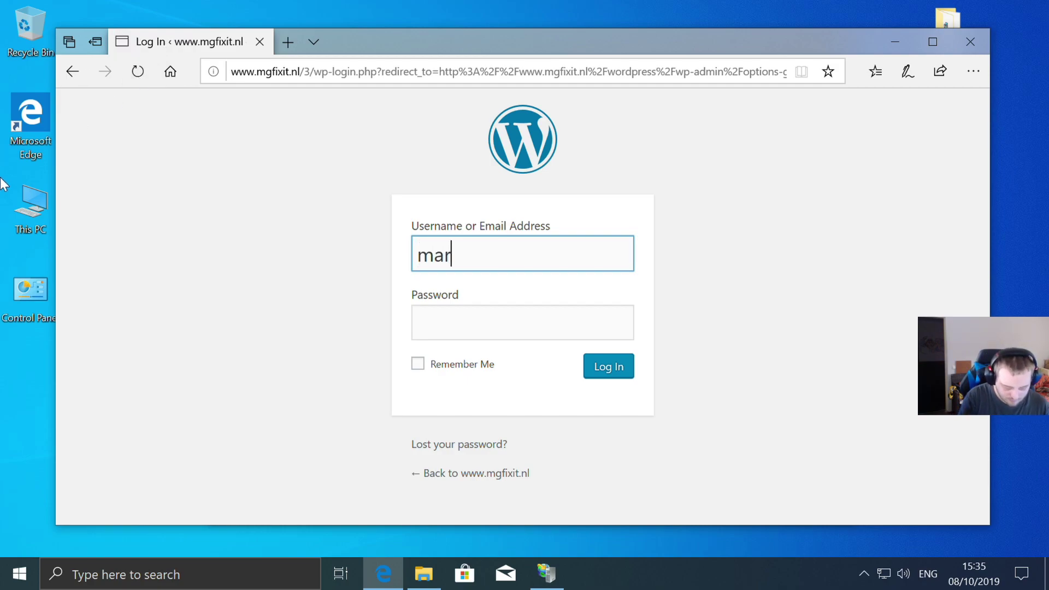
pyautogui.write('vin12')
pyautogui.click(573, 325)
pyautogui.write('•••')
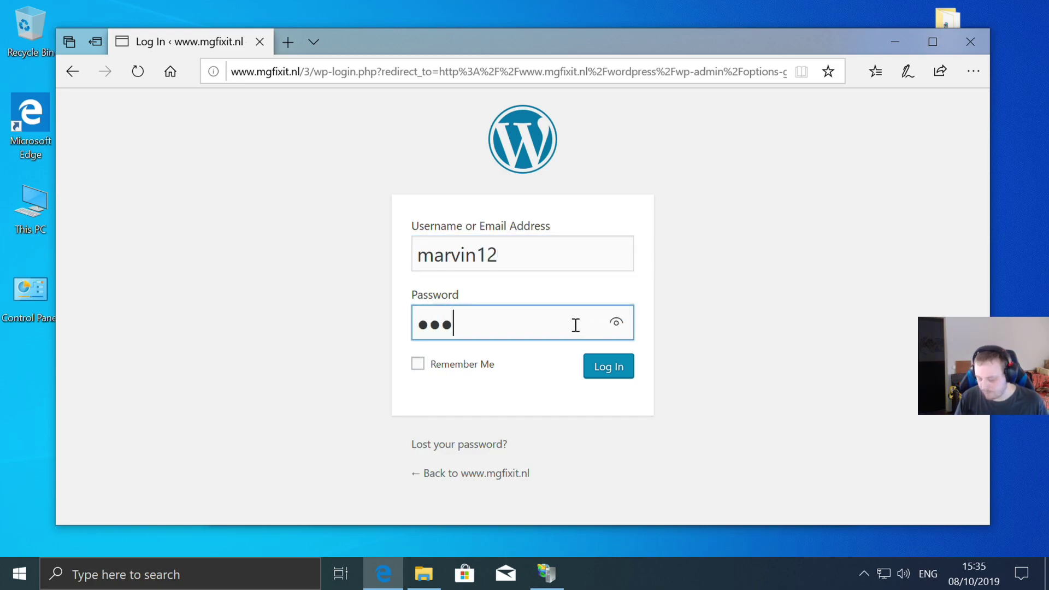
pyautogui.click(612, 369)
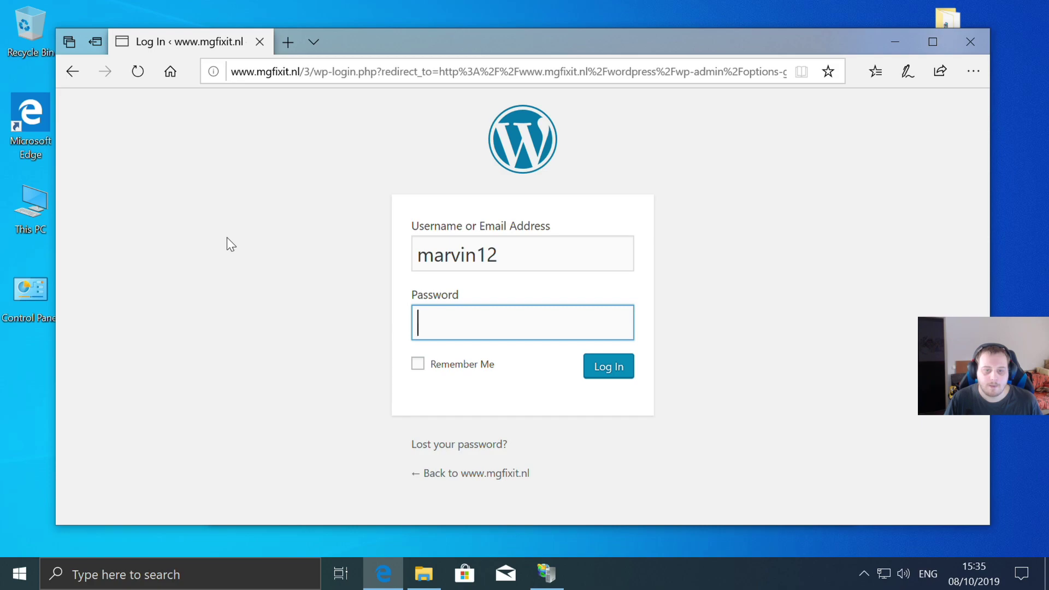
# - Restart the whole IIS web server from IIS Manager
pyautogui.click(546, 573)
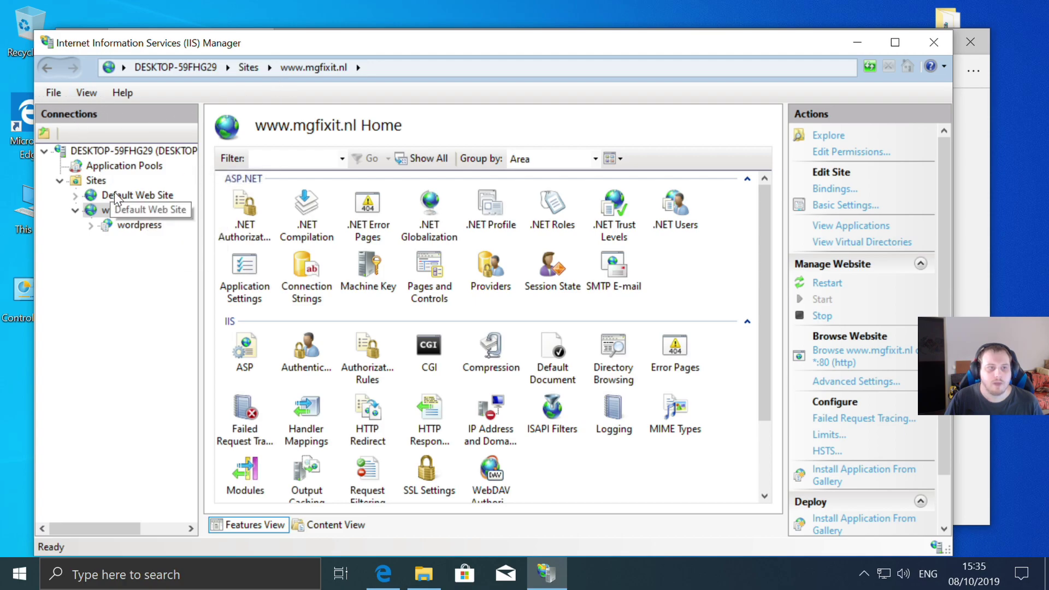
pyautogui.click(96, 165)
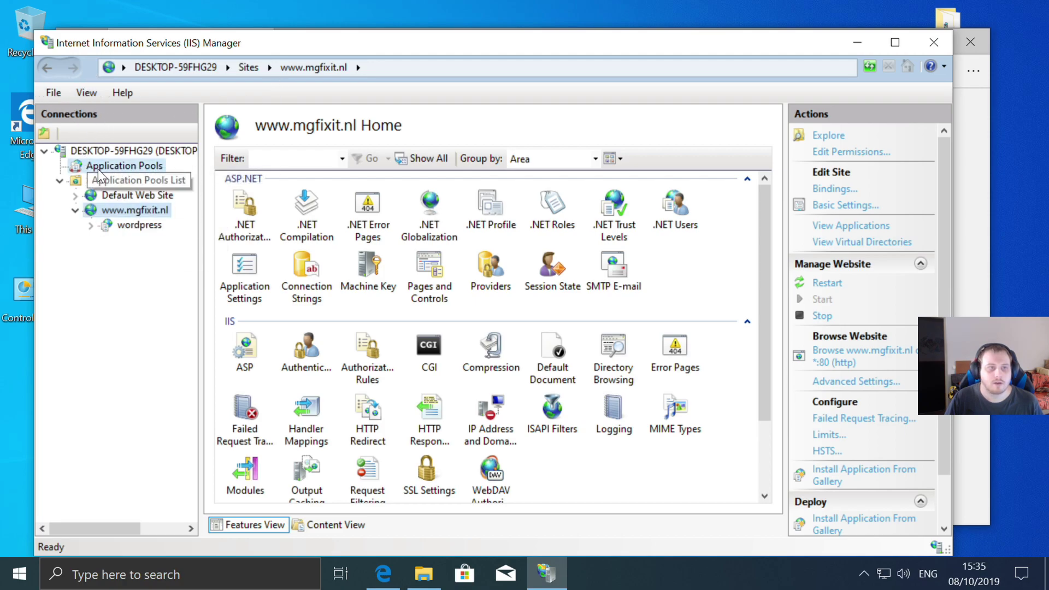
pyautogui.click(174, 149)
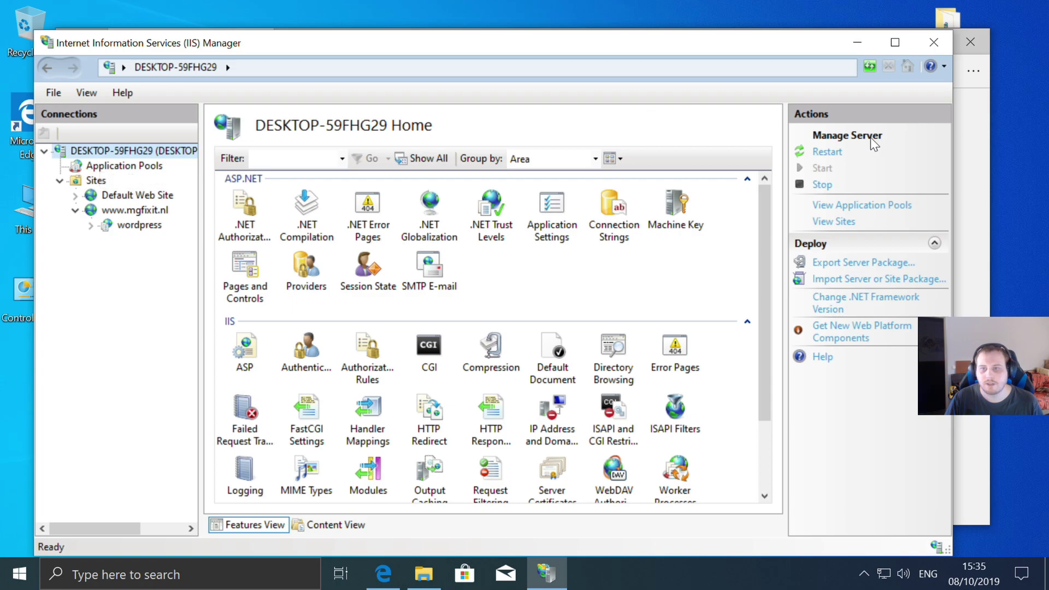
pyautogui.click(828, 153)
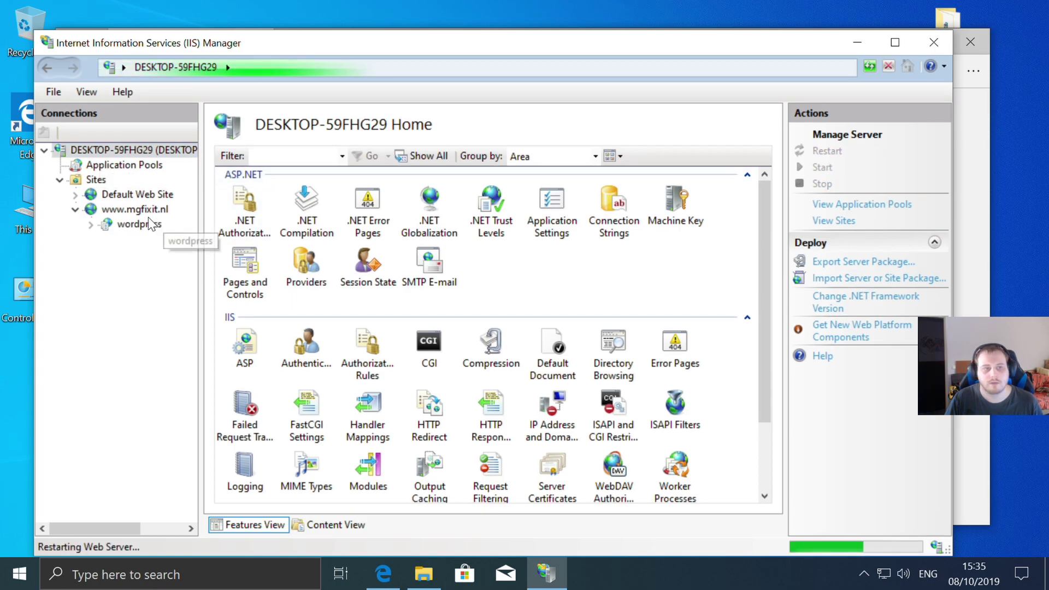
pyautogui.click(135, 210)
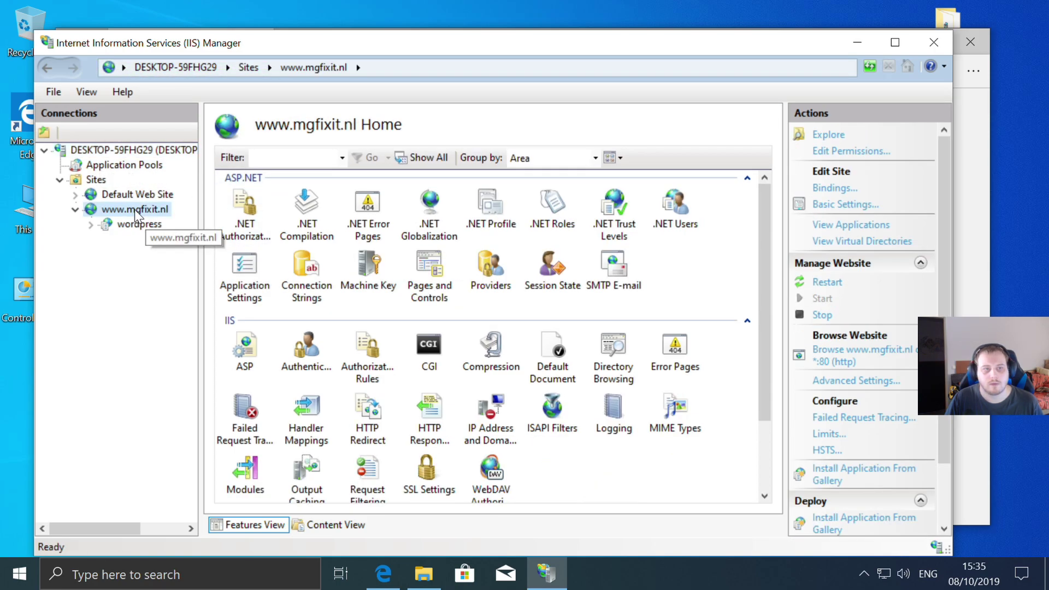
pyautogui.rightClick(121, 212)
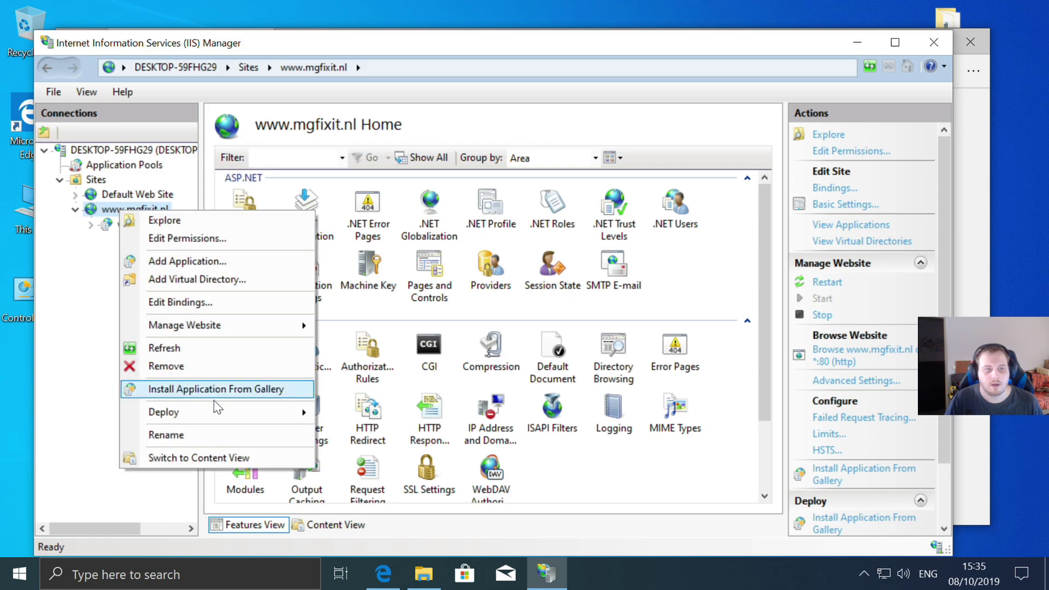
pyautogui.click(179, 353)
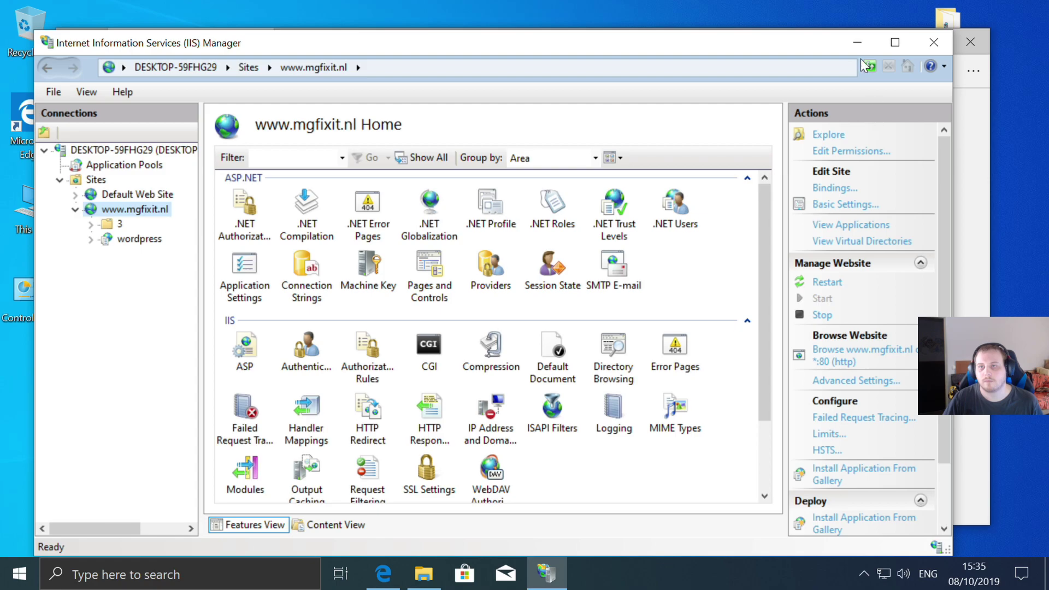
pyautogui.click(856, 41)
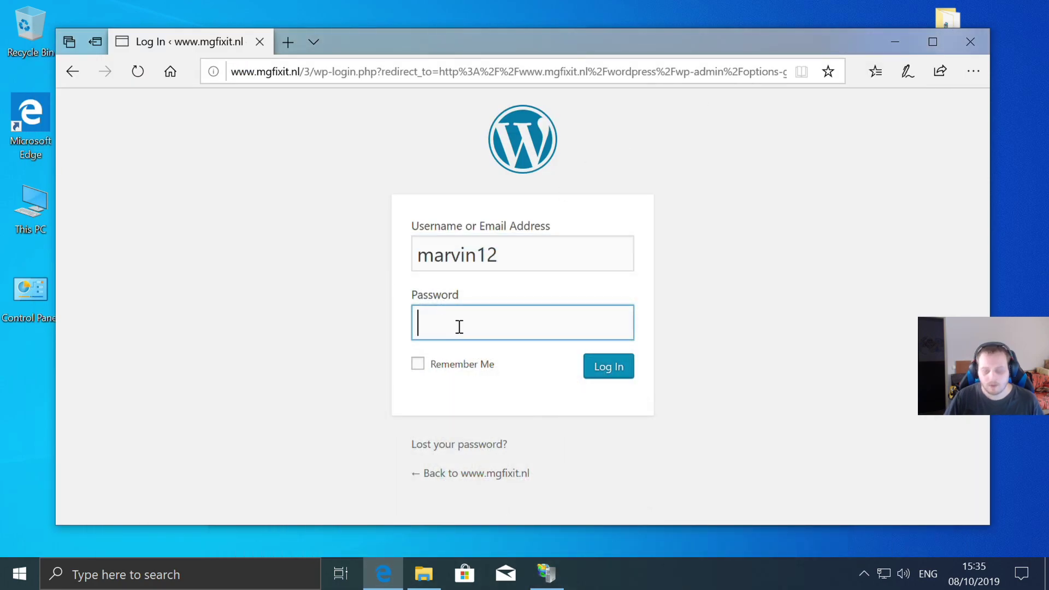
pyautogui.write('••')
pyautogui.press('Return')
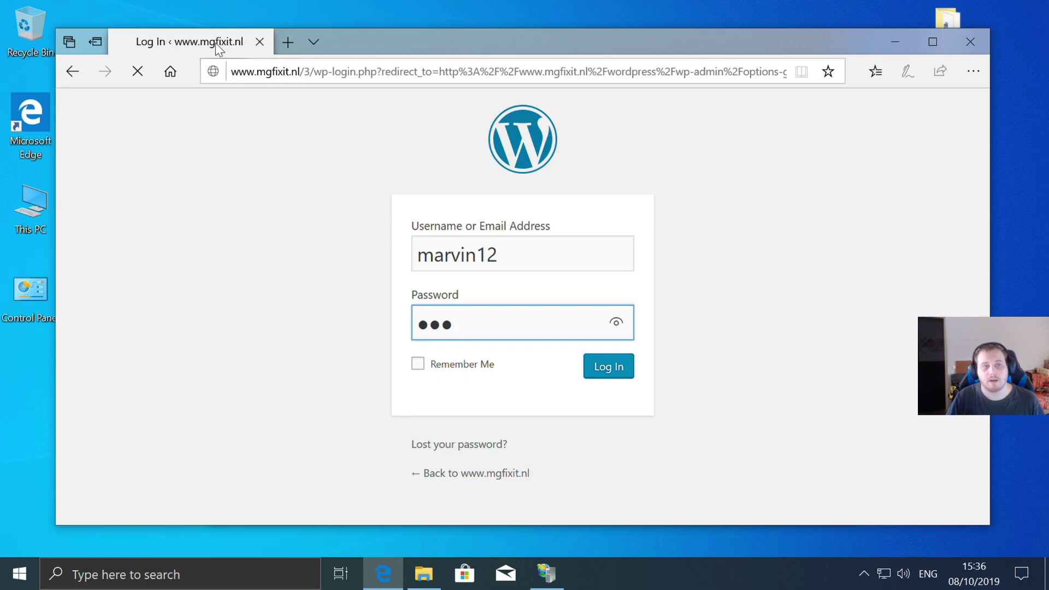
pyautogui.click(397, 73)
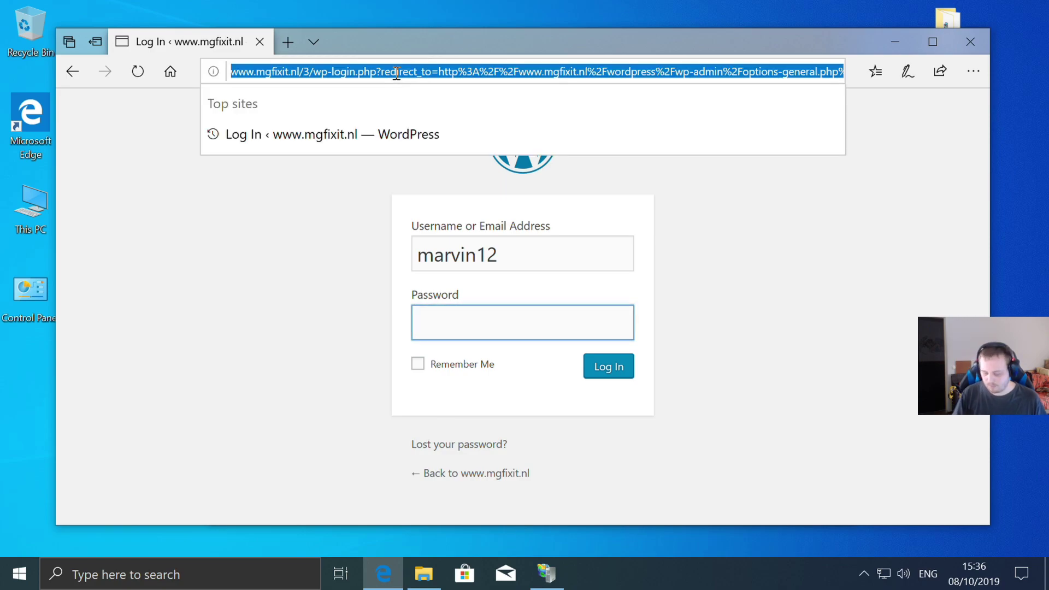
pyautogui.press('End')
pyautogui.press('BackSpace')
pyautogui.press('BackSpace')
pyautogui.press('BackSpace')
pyautogui.press('BackSpace')
pyautogui.press('BackSpace')
pyautogui.press('BackSpace')
pyautogui.press('BackSpace')
pyautogui.press('BackSpace')
pyautogui.press('BackSpace')
pyautogui.press('BackSpace')
pyautogui.press('BackSpace')
pyautogui.press('BackSpace')
pyautogui.press('BackSpace')
pyautogui.press('BackSpace')
pyautogui.press('BackSpace')
pyautogui.press('BackSpace')
pyautogui.press('BackSpace')
pyautogui.press('BackSpace')
pyautogui.press('BackSpace')
pyautogui.press('BackSpace')
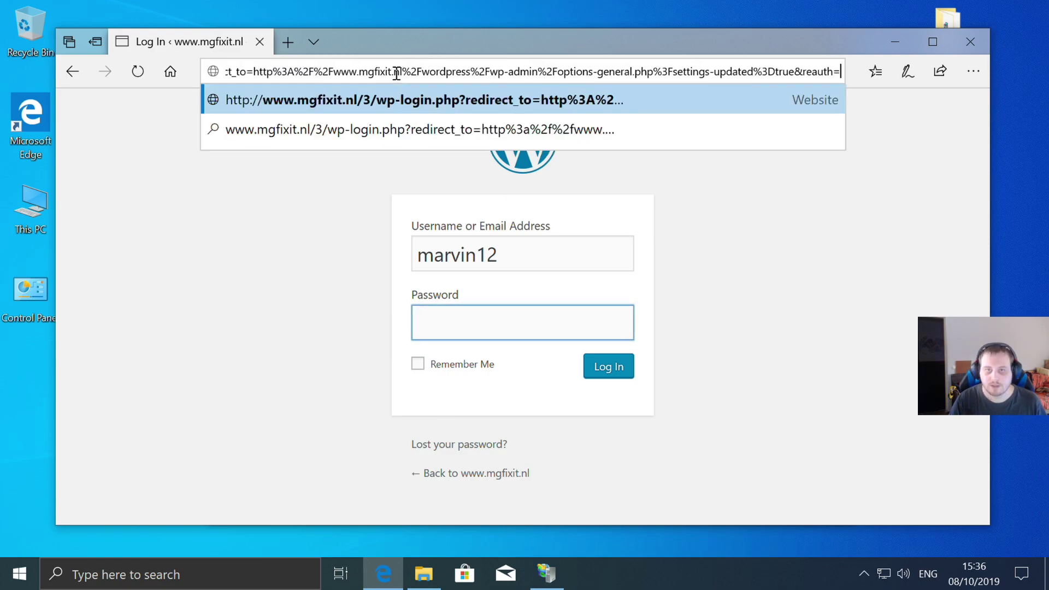
pyautogui.press('BackSpace')
pyautogui.press('BackSpace')
pyautogui.press('BackSpace')
pyautogui.press('BackSpace')
pyautogui.press('BackSpace')
pyautogui.press('BackSpace')
pyautogui.press('BackSpace')
pyautogui.press('BackSpace')
pyautogui.press('BackSpace')
pyautogui.press('BackSpace')
pyautogui.press('BackSpace')
pyautogui.press('BackSpace')
pyautogui.press('BackSpace')
pyautogui.press('BackSpace')
pyautogui.press('BackSpace')
pyautogui.press('BackSpace')
pyautogui.press('BackSpace')
pyautogui.press('BackSpace')
pyautogui.press('BackSpace')
pyautogui.press('BackSpace')
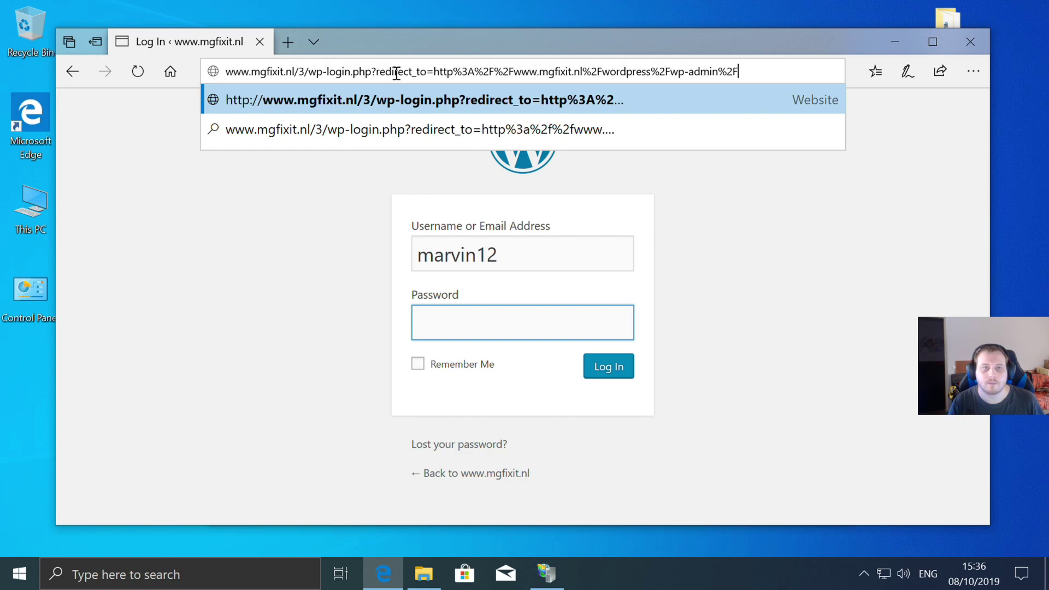
pyautogui.press('BackSpace')
pyautogui.press('BackSpace')
pyautogui.press('BackSpace')
pyautogui.press('BackSpace')
pyautogui.press('BackSpace')
pyautogui.press('BackSpace')
pyautogui.press('BackSpace')
pyautogui.press('BackSpace')
pyautogui.press('BackSpace')
pyautogui.press('BackSpace')
pyautogui.press('BackSpace')
pyautogui.press('BackSpace')
pyautogui.press('BackSpace')
pyautogui.press('BackSpace')
pyautogui.press('BackSpace')
pyautogui.press('BackSpace')
pyautogui.press('BackSpace')
pyautogui.press('BackSpace')
pyautogui.press('BackSpace')
pyautogui.press('BackSpace')
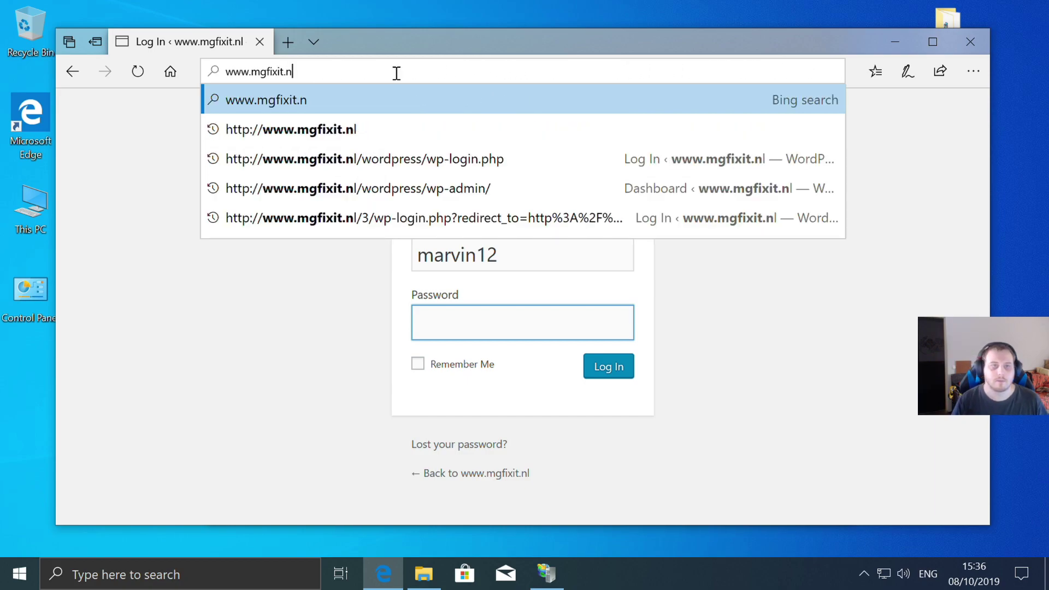
pyautogui.write('l/')
pyautogui.press('Return')
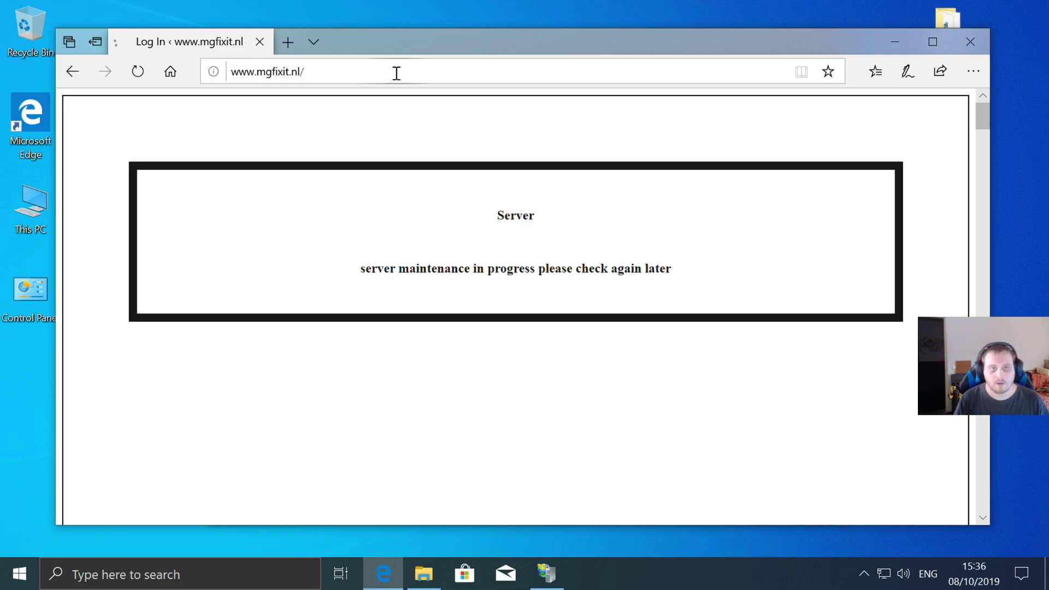
pyautogui.click(396, 73)
pyautogui.click(394, 72)
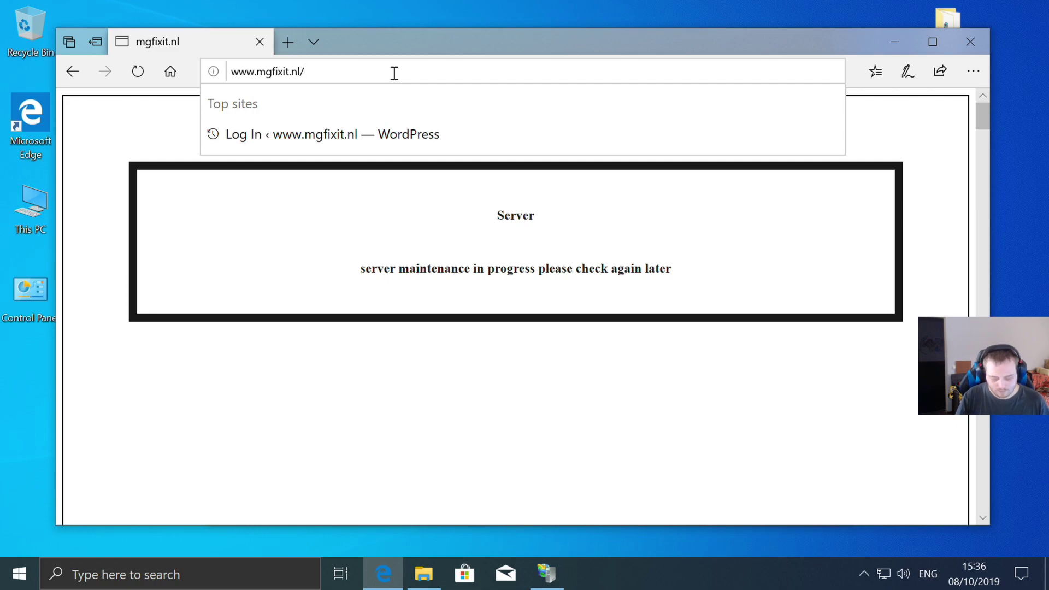
pyautogui.write('3')
pyautogui.press('Return')
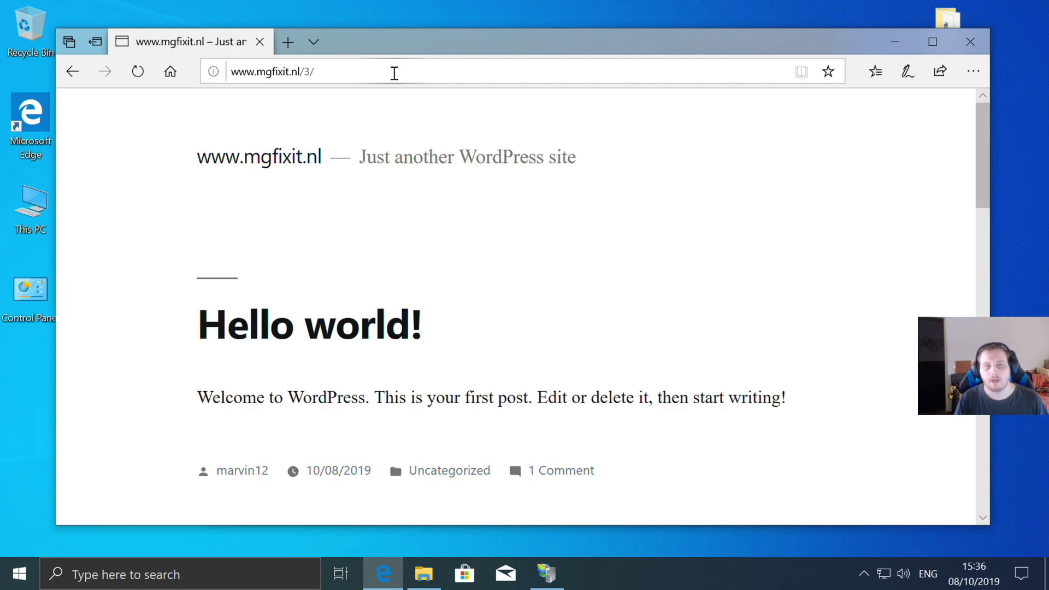
# - Begin typing wp- after the /3/ path in the address bar
pyautogui.click(394, 72)
pyautogui.click(394, 73)
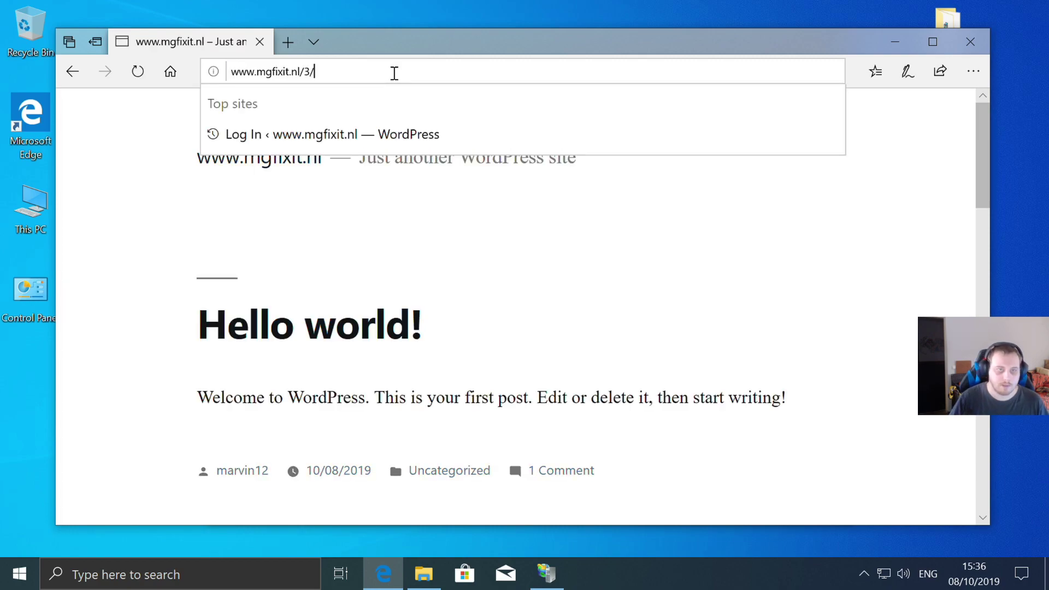
pyautogui.write('wp-')
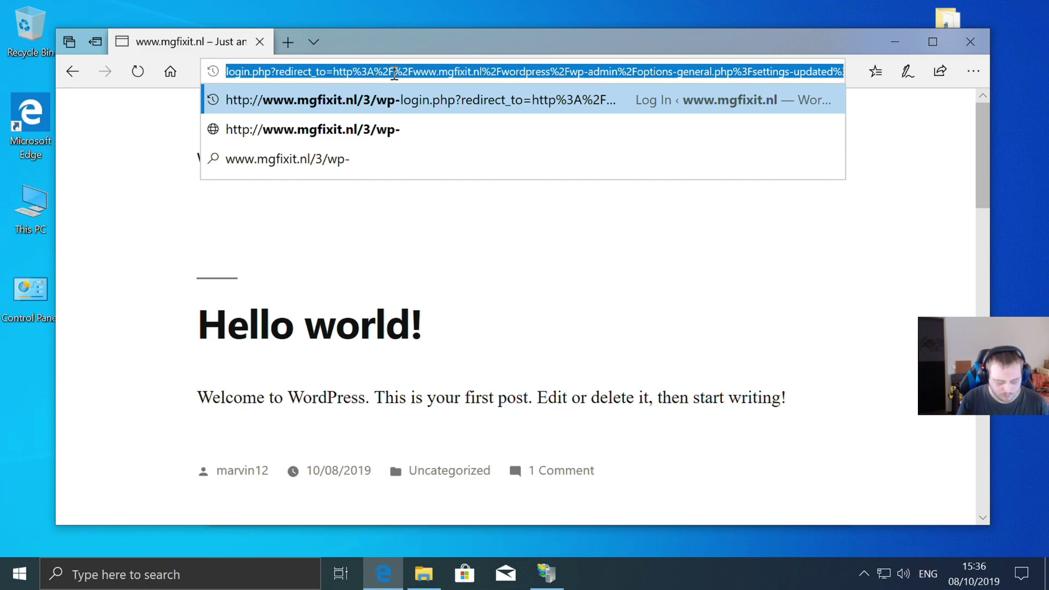
pyautogui.write('adm')
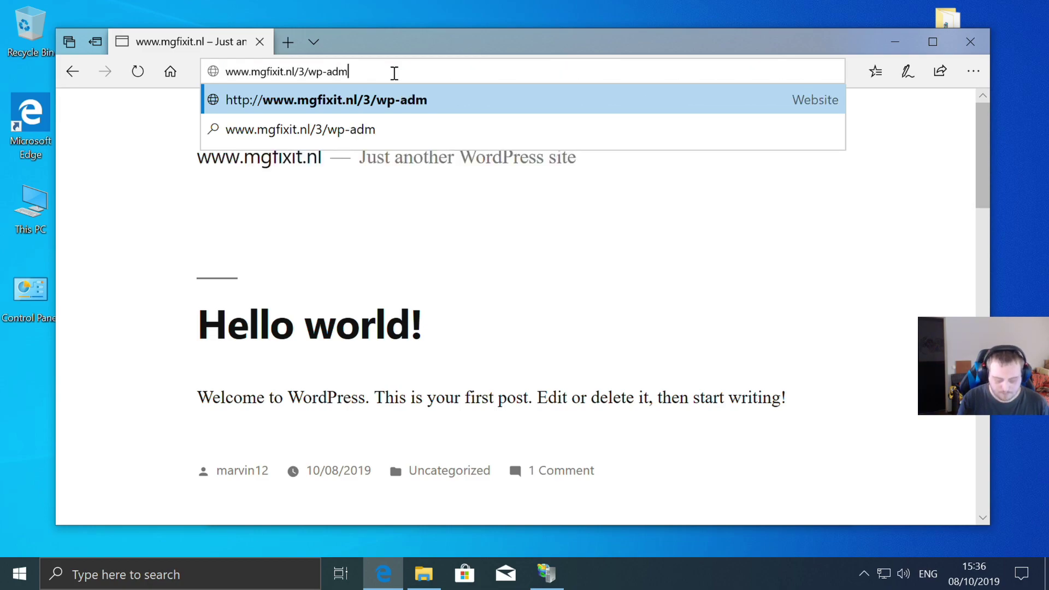
pyautogui.write('in')
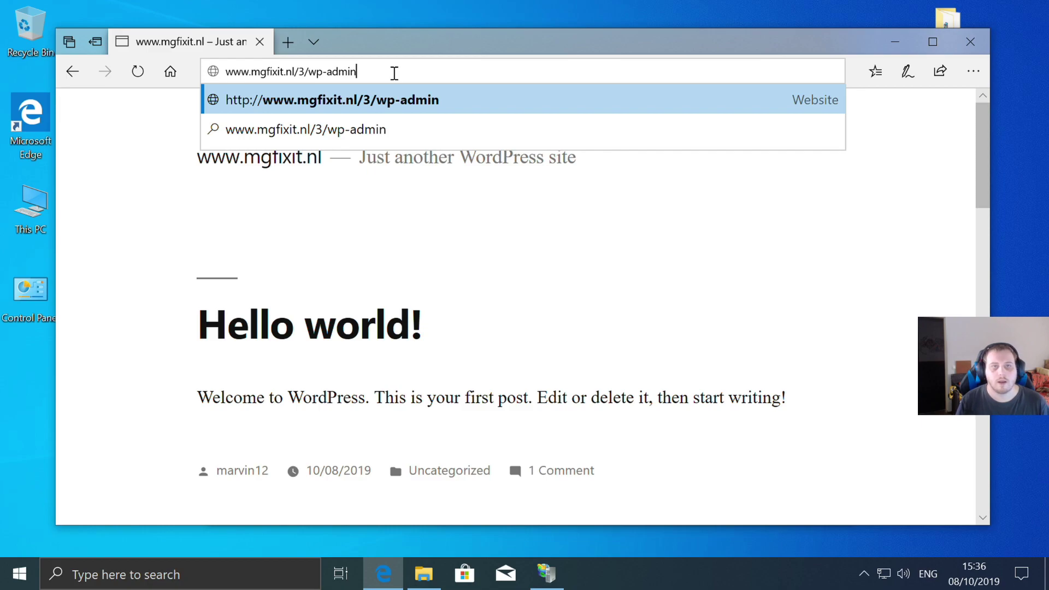
pyautogui.press('Return')
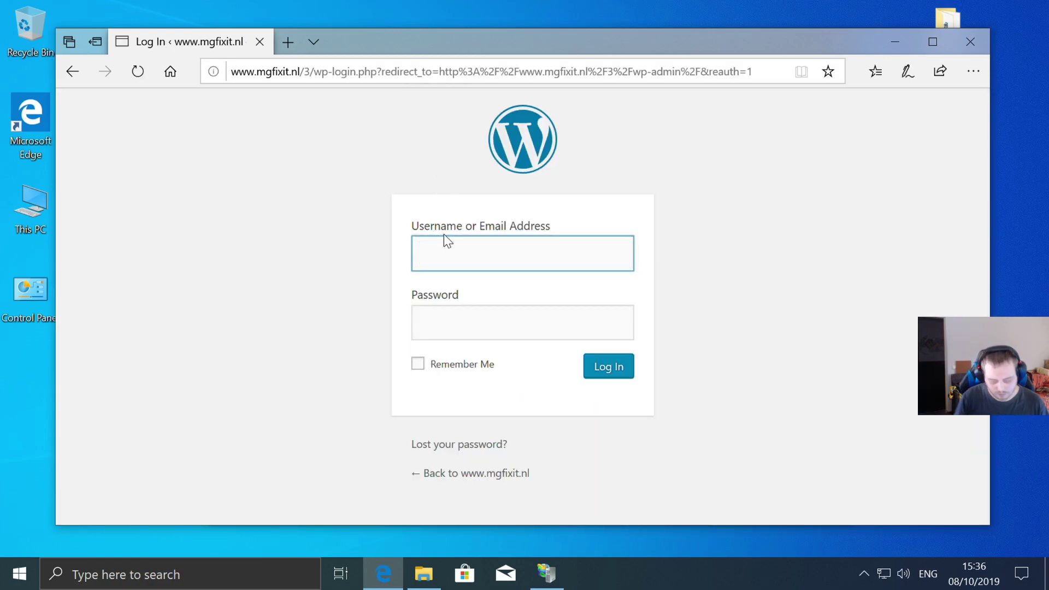
pyautogui.write('marvin12')
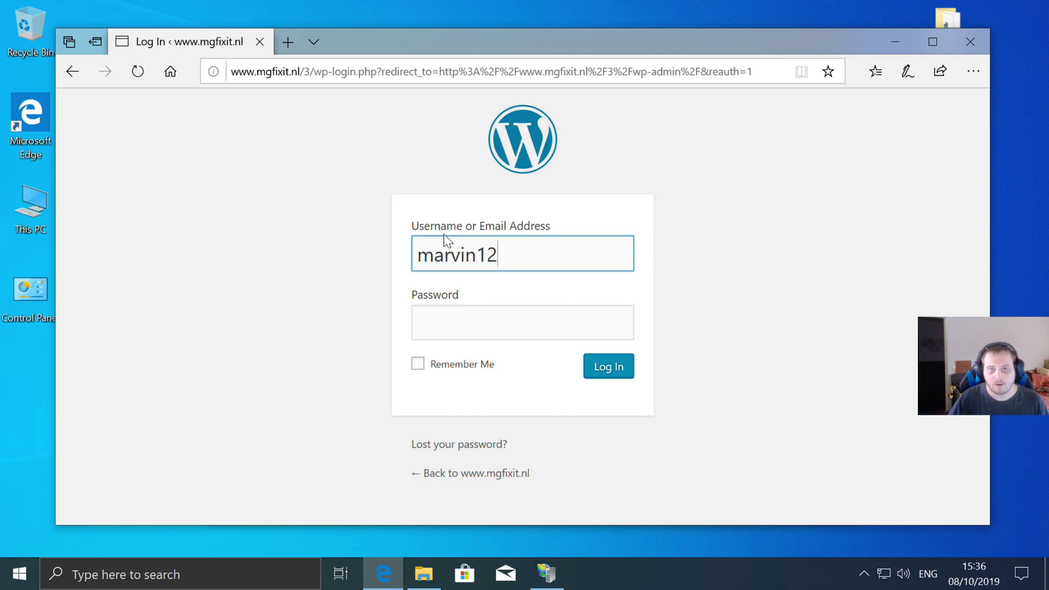
pyautogui.click(468, 337)
pyautogui.write('•••')
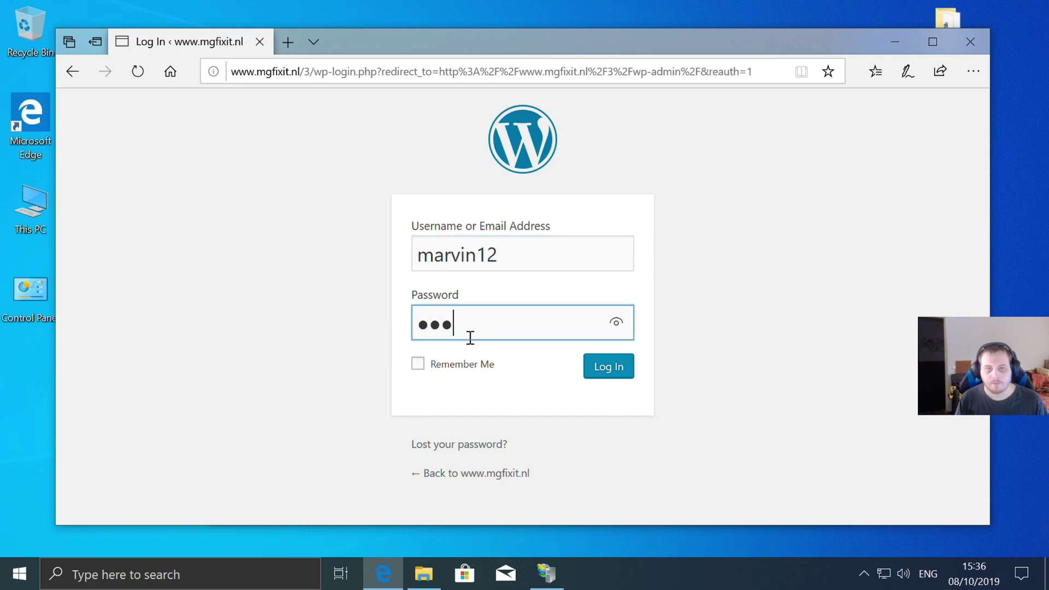
pyautogui.press('Return')
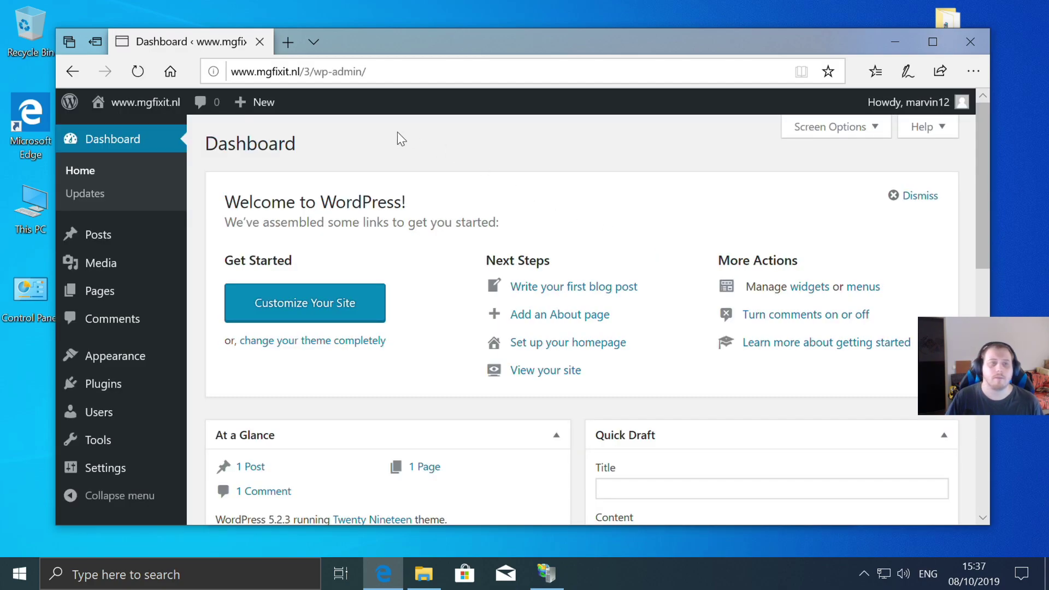
# - Open Settings > General and compare the site time with the computer's clock
pyautogui.scroll(-3, 470, 203)
pyautogui.scroll(-3, 473, 205)
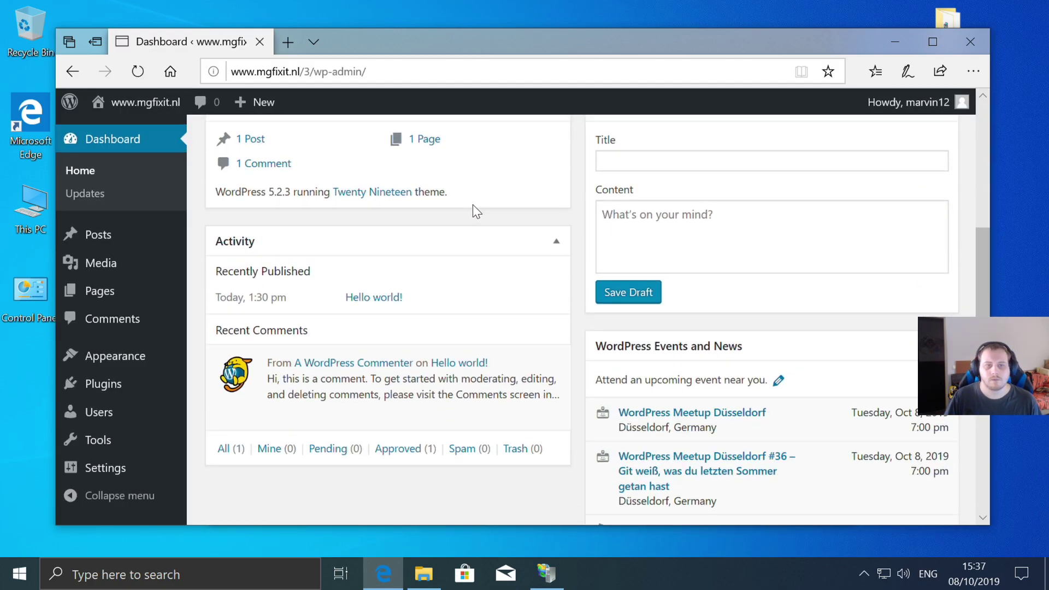
pyautogui.scroll(6, 473, 204)
pyautogui.scroll(-2, 473, 205)
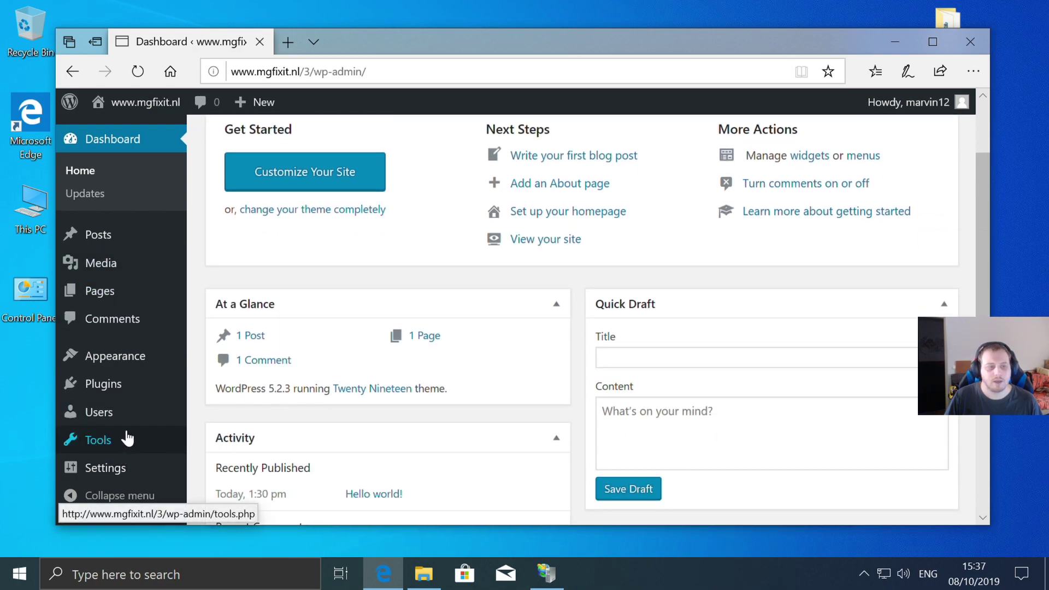
pyautogui.click(115, 471)
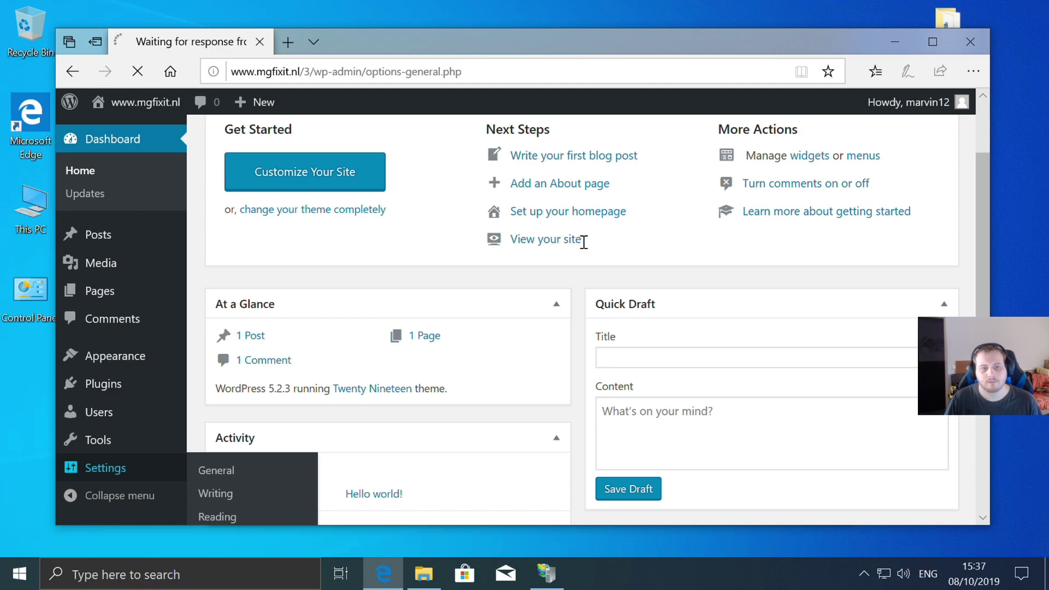
pyautogui.scroll(-5, 584, 241)
pyautogui.scroll(-4, 584, 241)
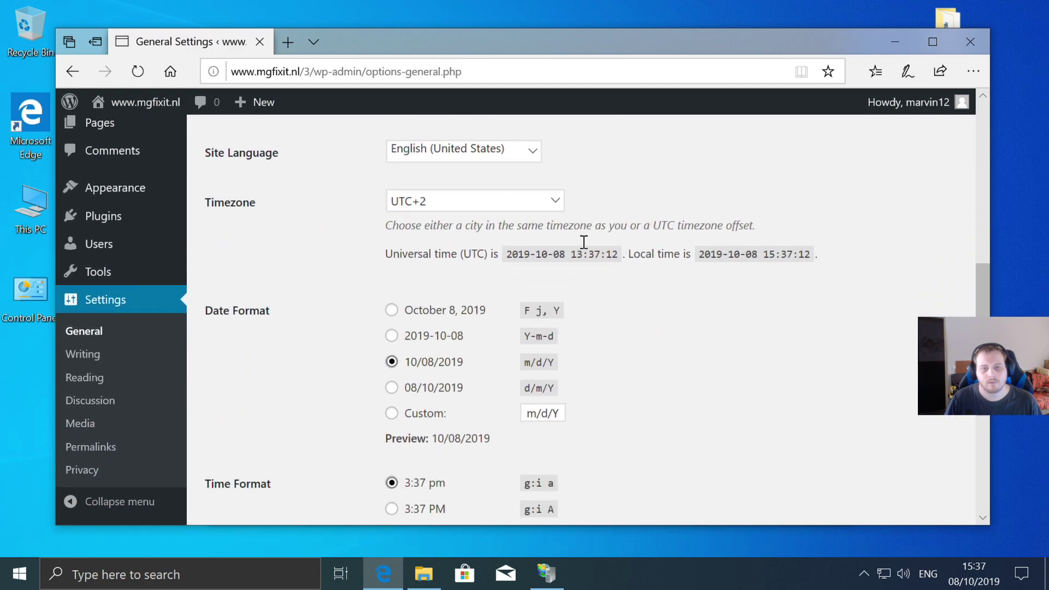
pyautogui.scroll(-2, 584, 241)
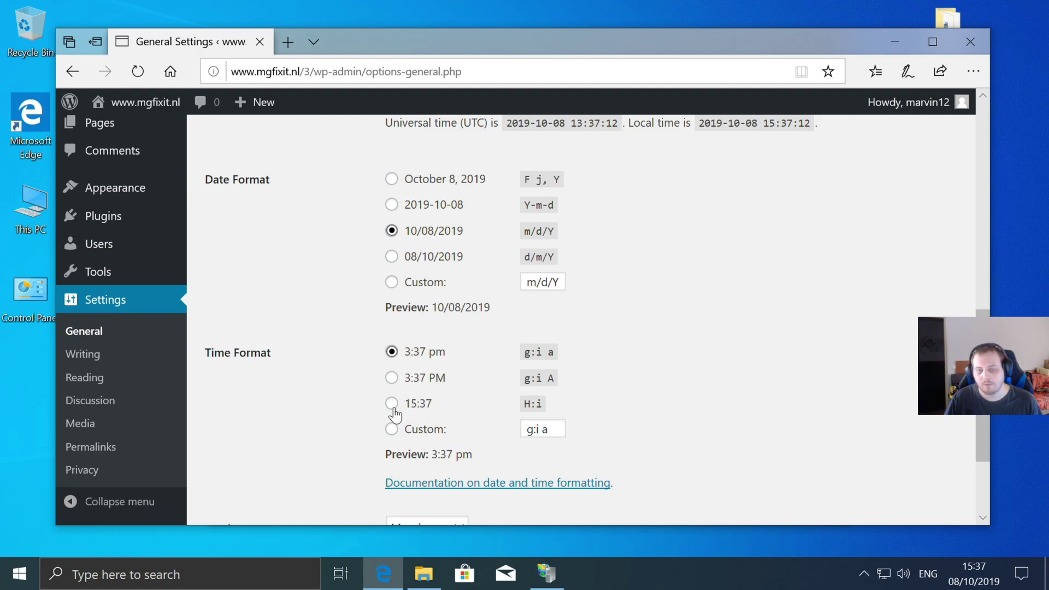
pyautogui.click(978, 581)
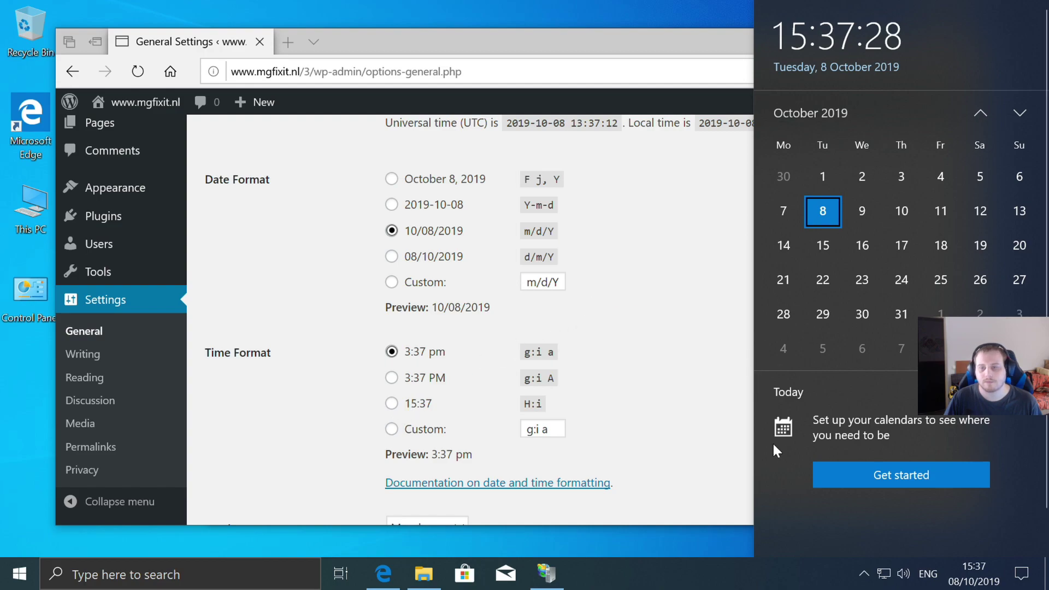
pyautogui.click(970, 574)
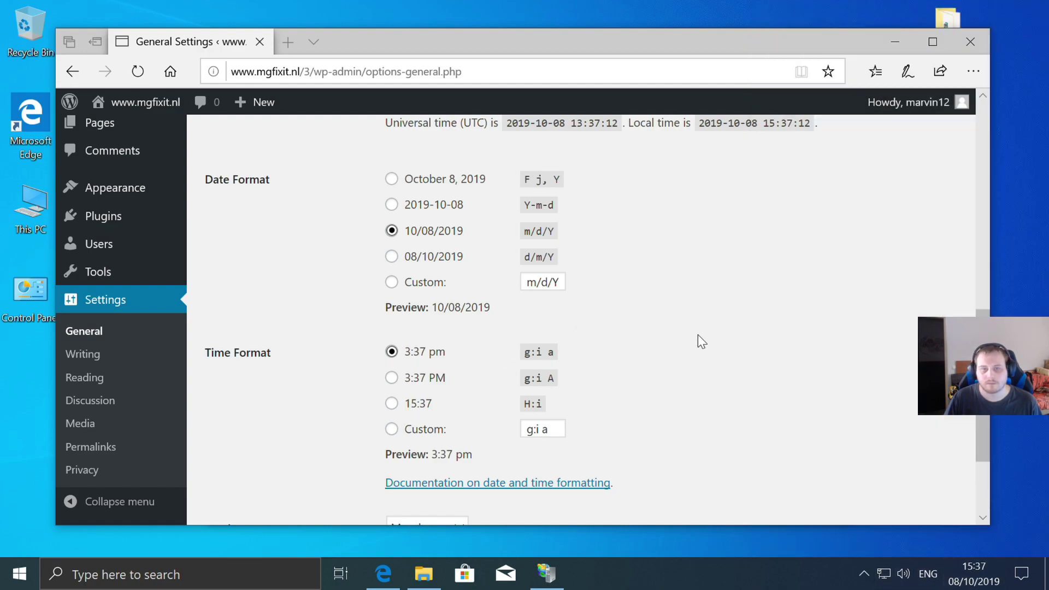
pyautogui.scroll(5, 694, 336)
pyautogui.scroll(1, 691, 339)
pyautogui.click(560, 306)
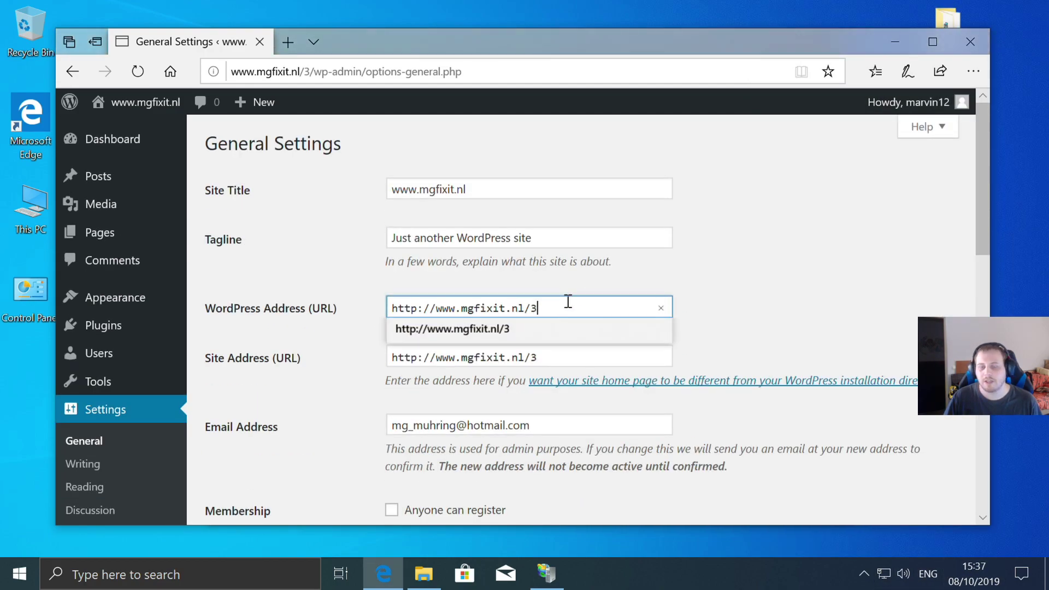
pyautogui.click(749, 201)
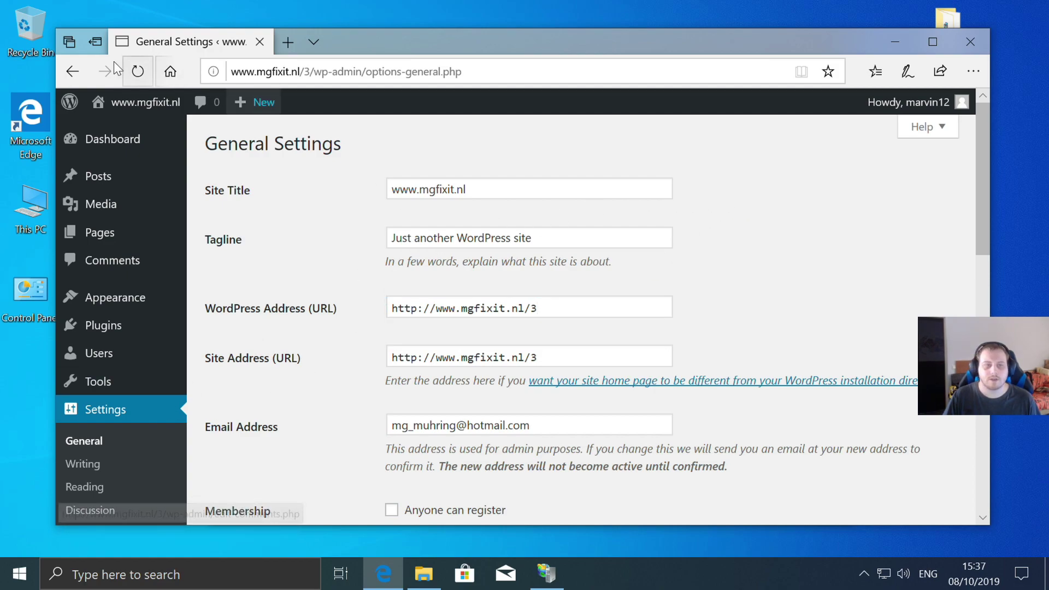
pyautogui.moveTo(66, 109)
pyautogui.moveTo(548, 237); pyautogui.dragTo(327, 233)
pyautogui.click(581, 234)
pyautogui.click(788, 187)
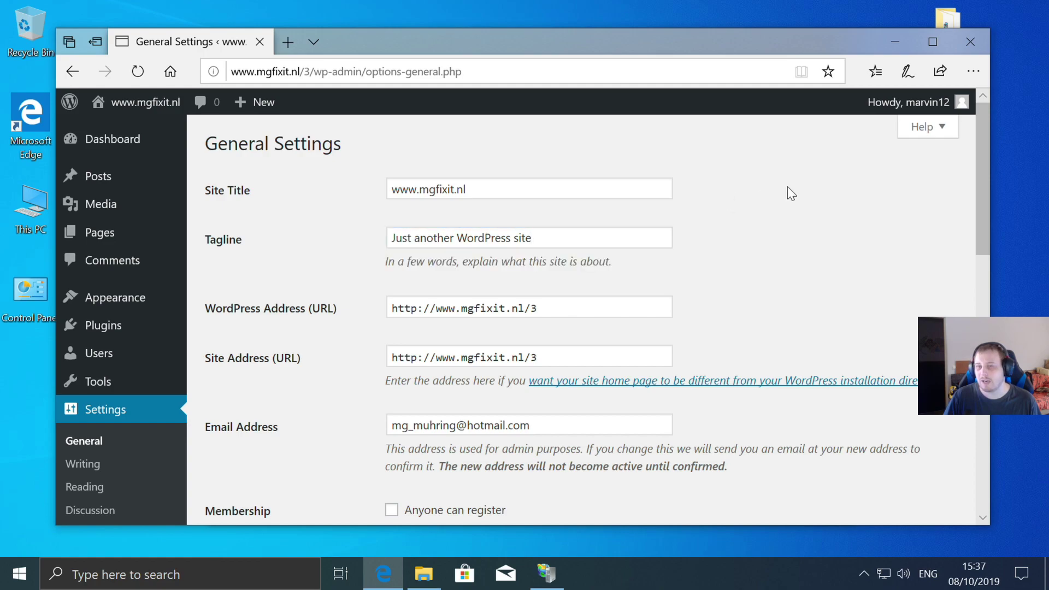
# - Return to the Dashboard and visit the site's public front page
pyautogui.click(108, 209)
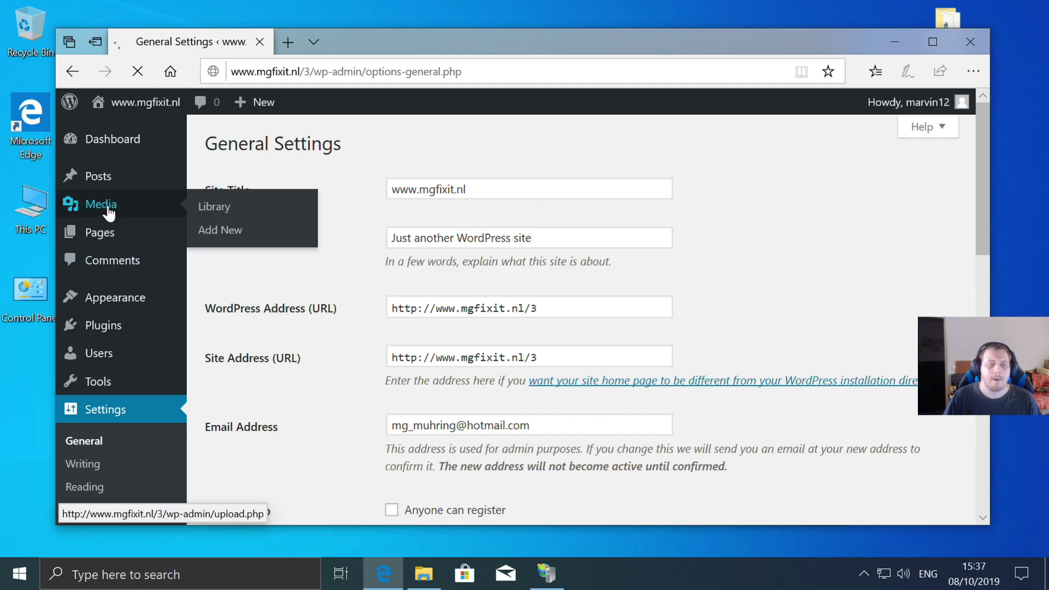
pyautogui.click(121, 143)
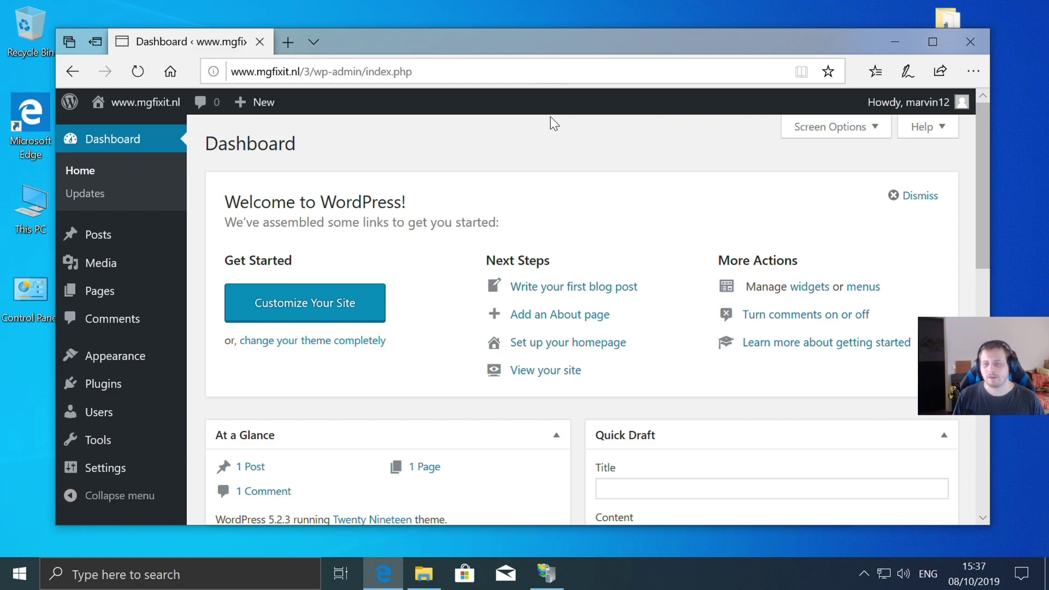
pyautogui.click(171, 109)
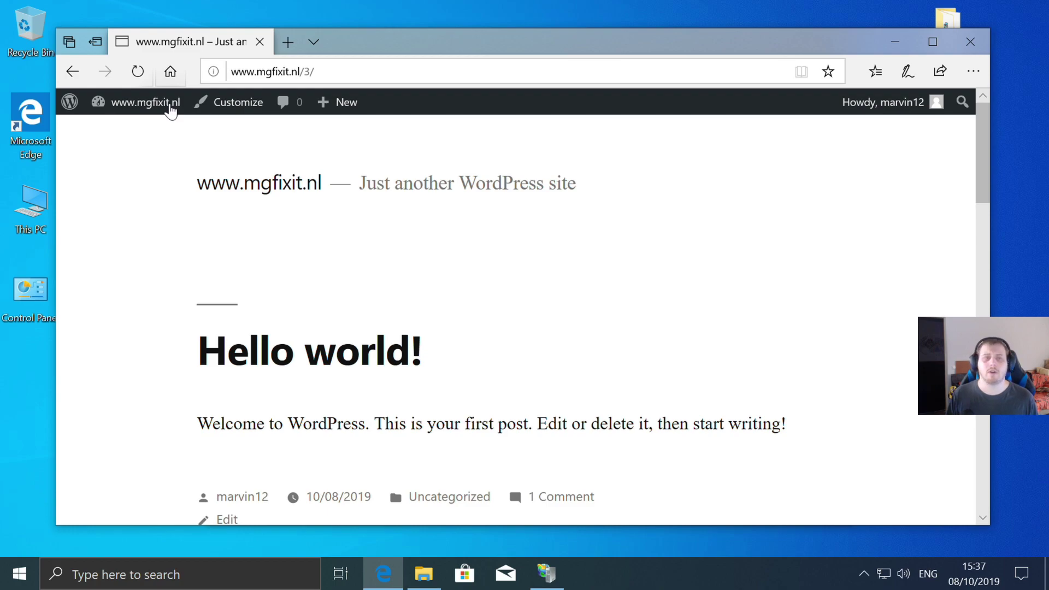
# - Close Edge and the site files folder in File Explorer
pyautogui.click(978, 31)
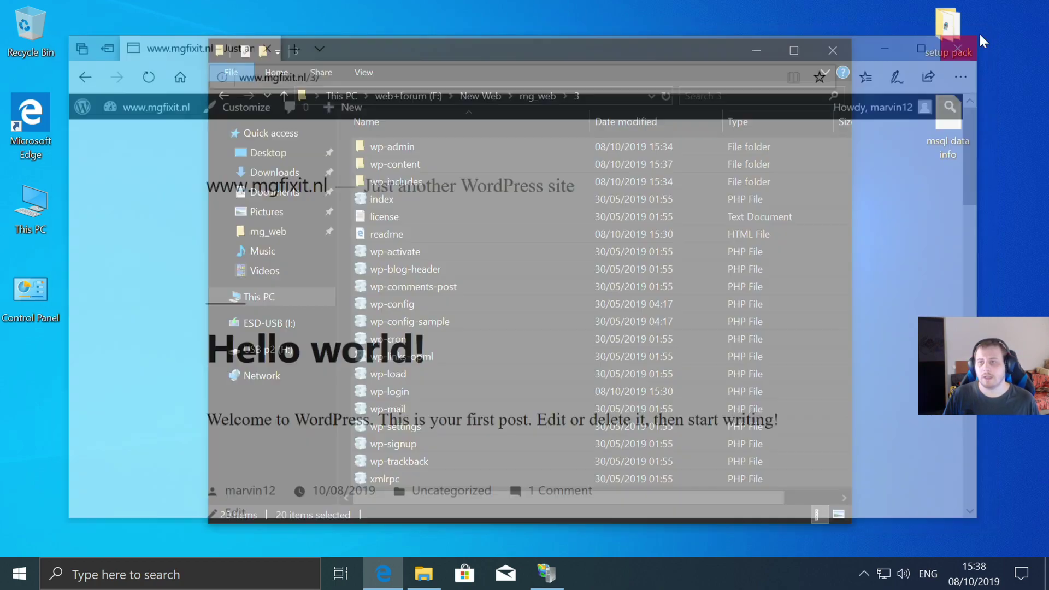
pyautogui.click(224, 96)
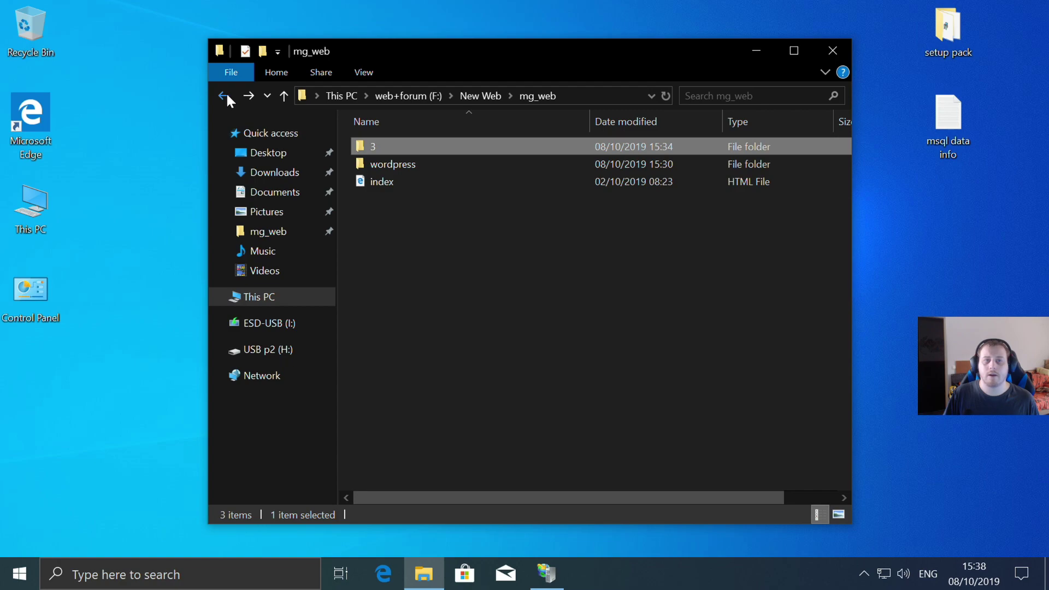
pyautogui.click(831, 45)
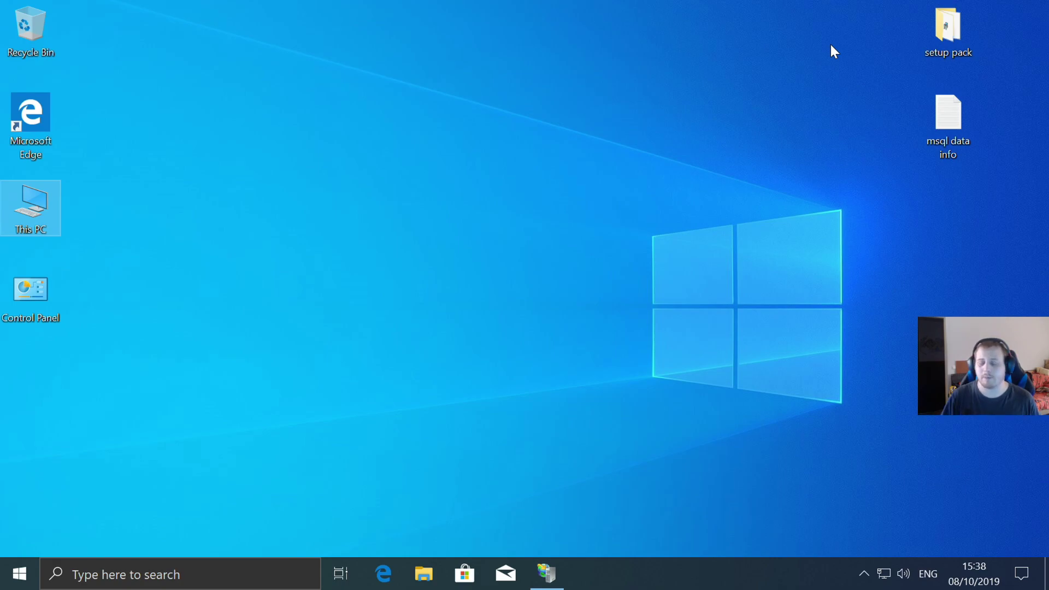
pyautogui.click(546, 572)
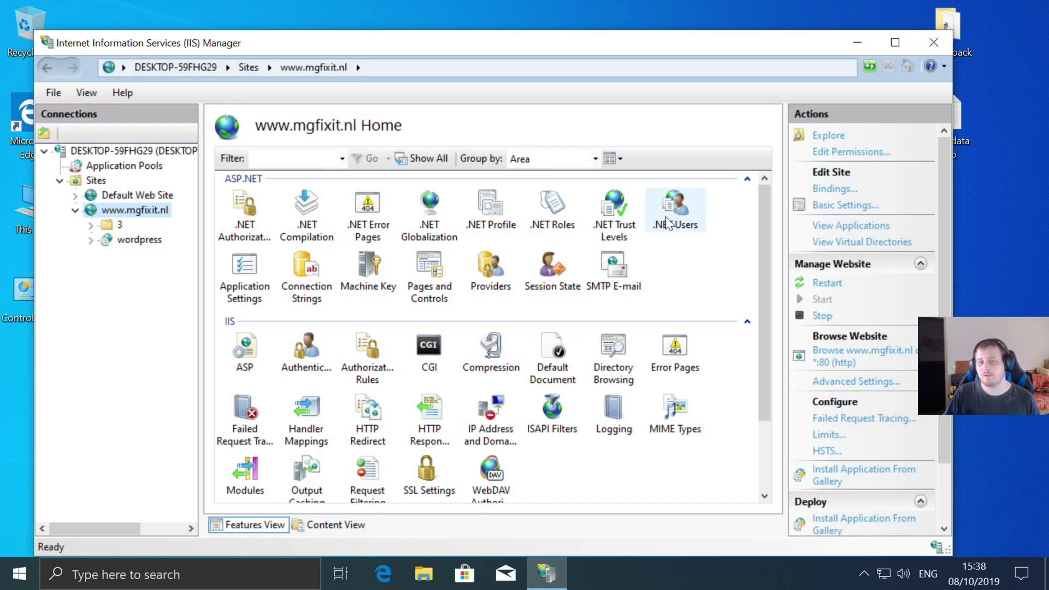
pyautogui.click(75, 210)
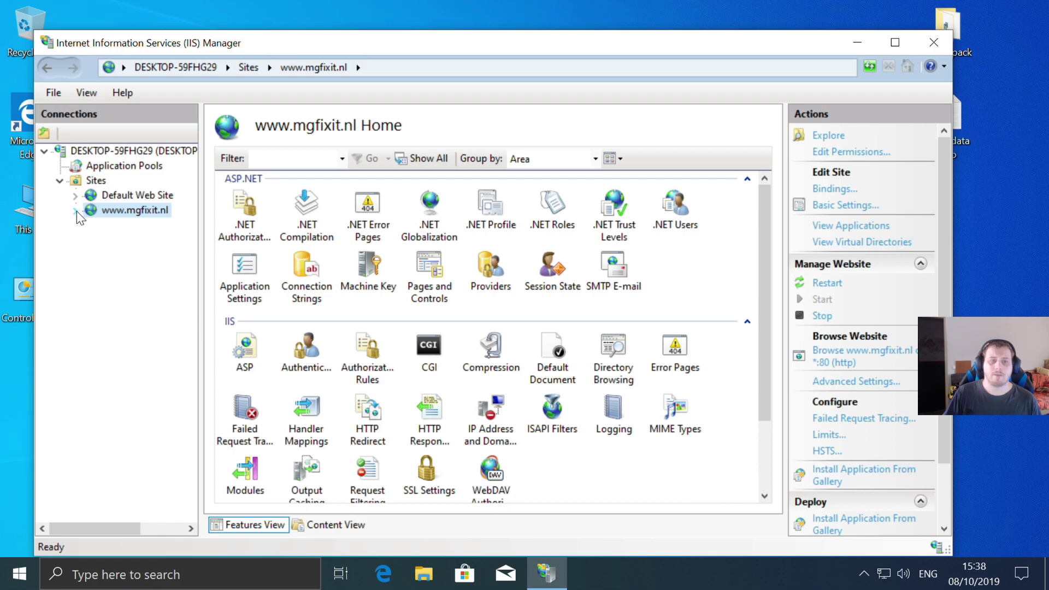
pyautogui.rightClick(90, 181)
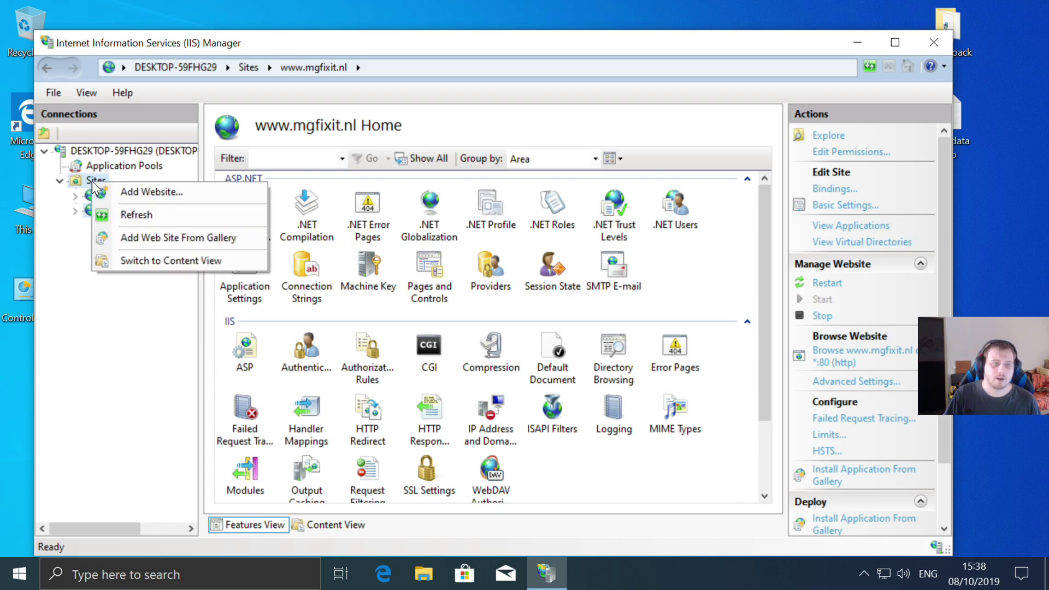
# - Add a website named gamerology.net with physical path F:\New Web\Gamerology
pyautogui.click(166, 199)
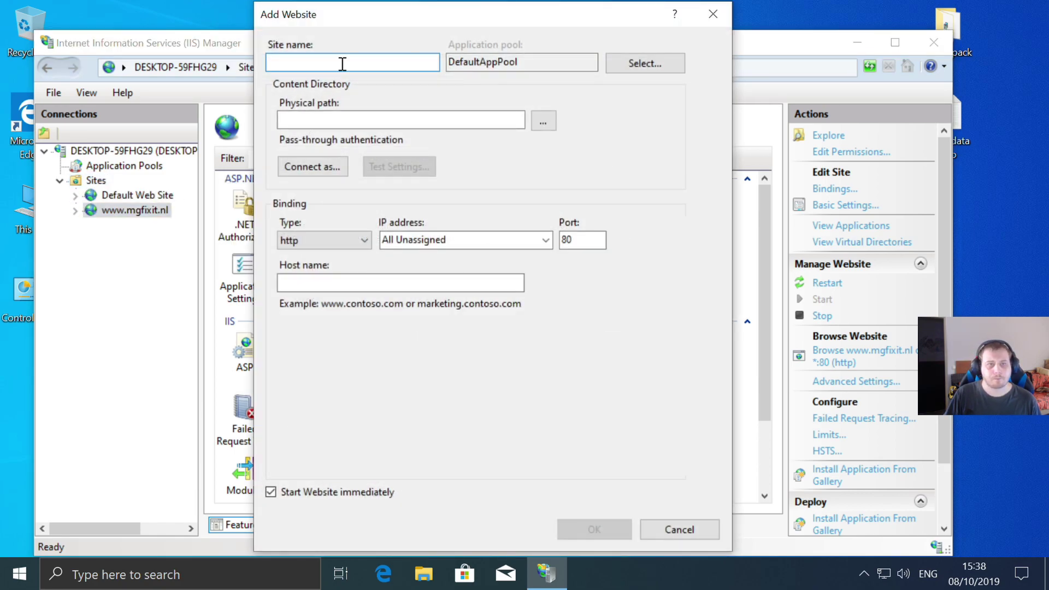
pyautogui.write('gamer')
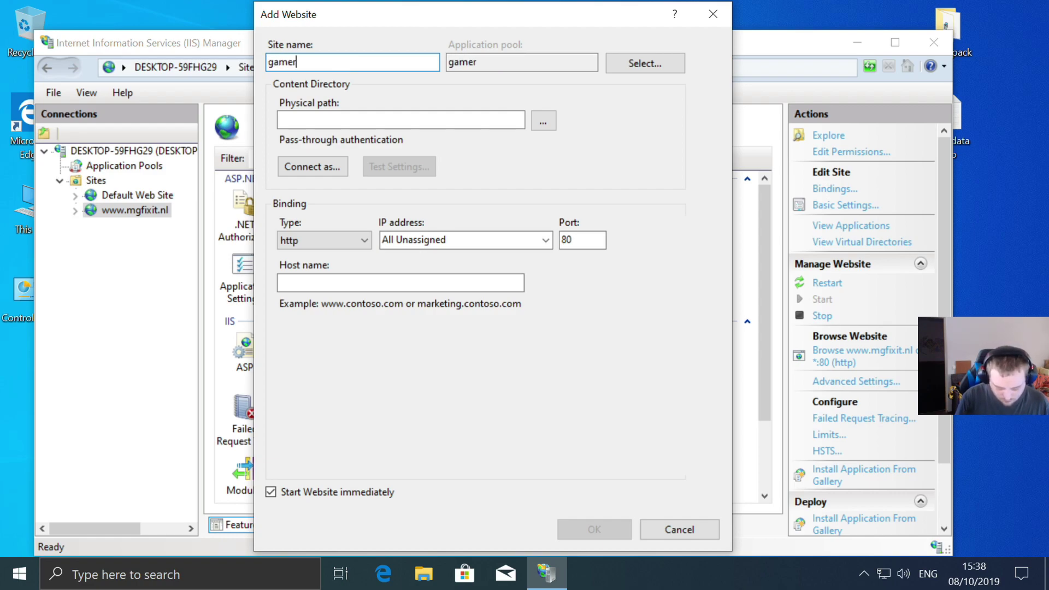
pyautogui.write('olog')
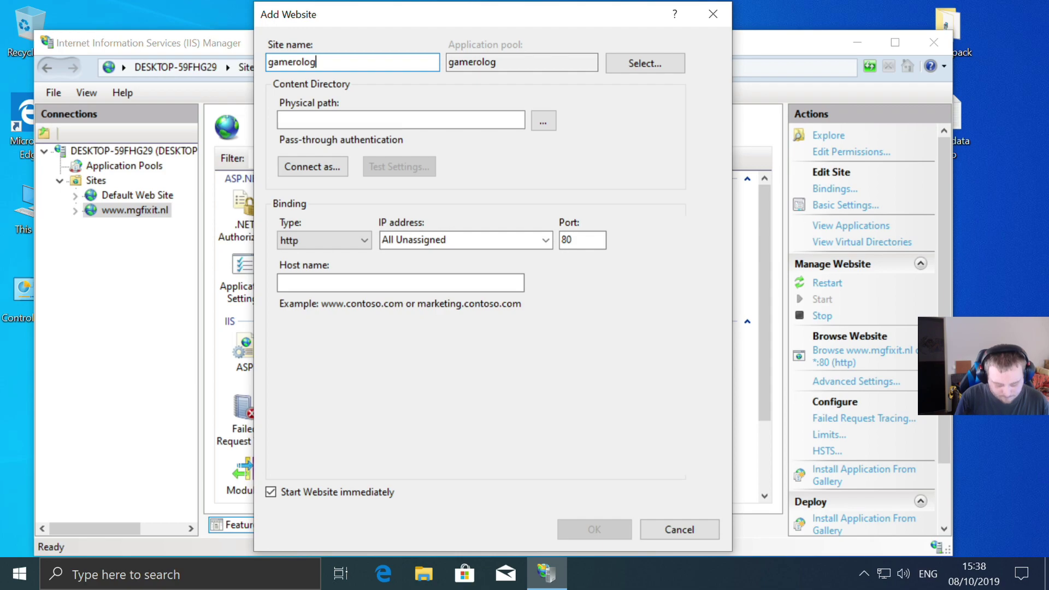
pyautogui.write('y.net')
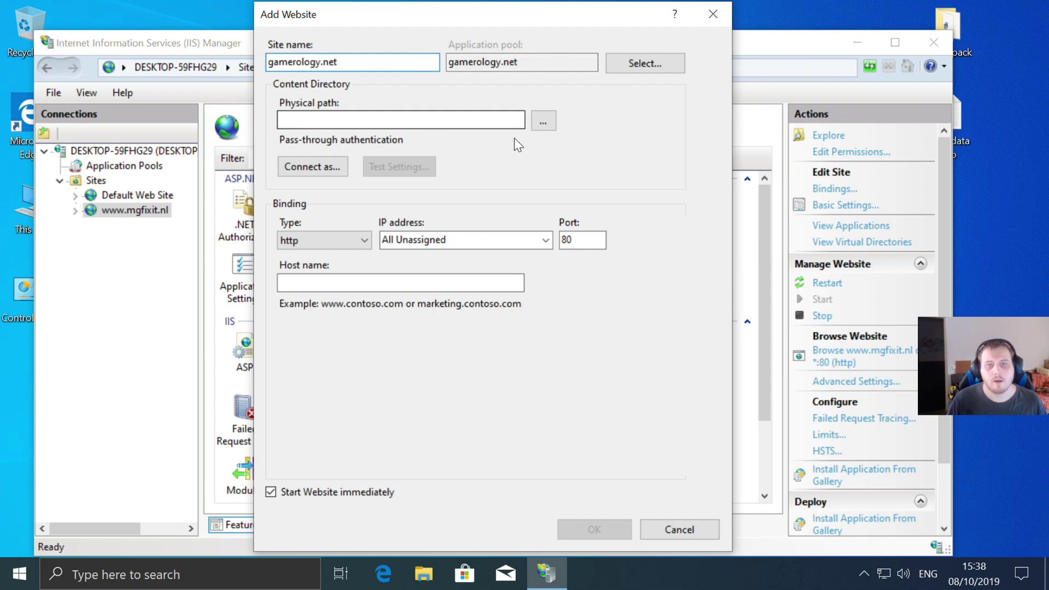
pyautogui.click(544, 120)
pyautogui.scroll(-2, 550, 297)
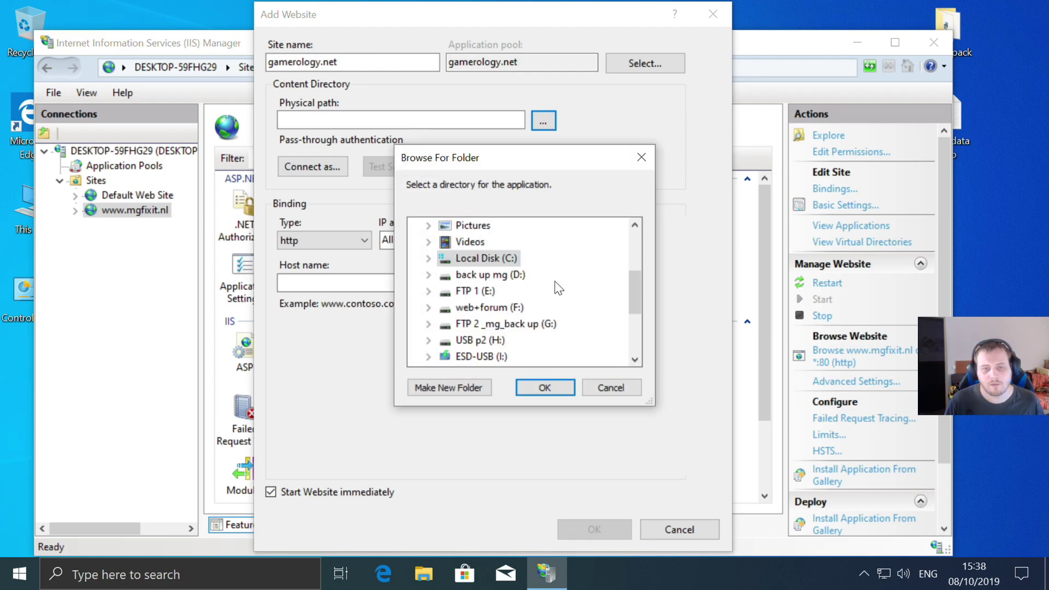
pyautogui.click(434, 311)
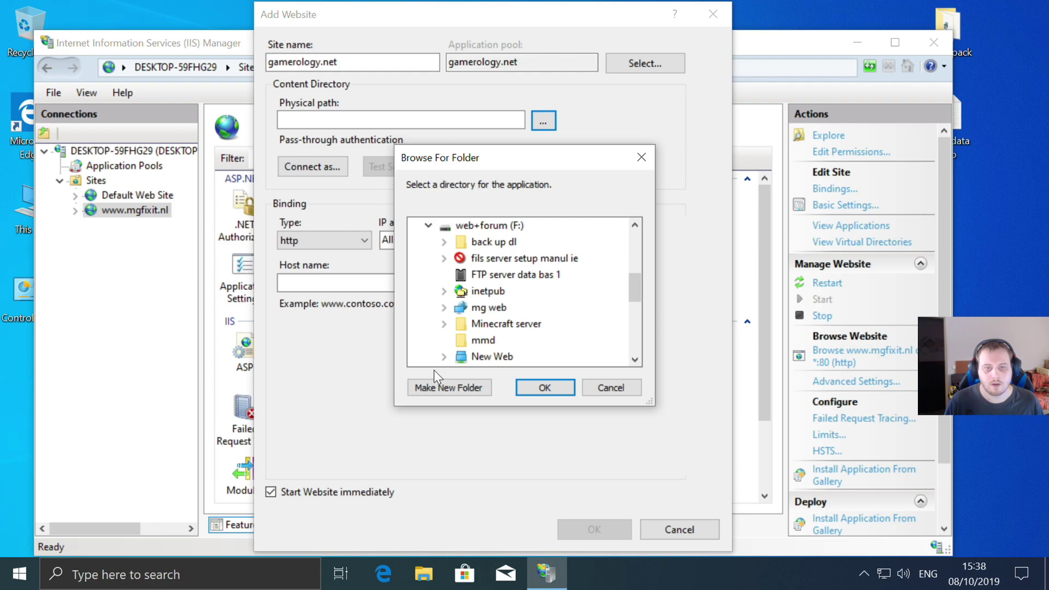
pyautogui.click(444, 356)
pyautogui.click(524, 258)
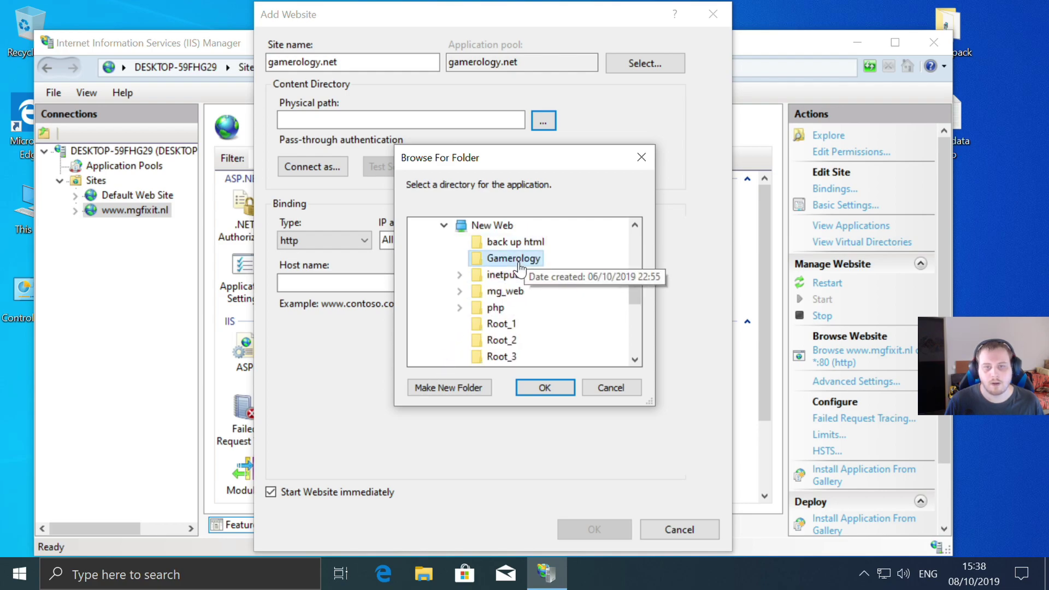
pyautogui.click(540, 389)
pyautogui.click(350, 283)
pyautogui.write('ww')
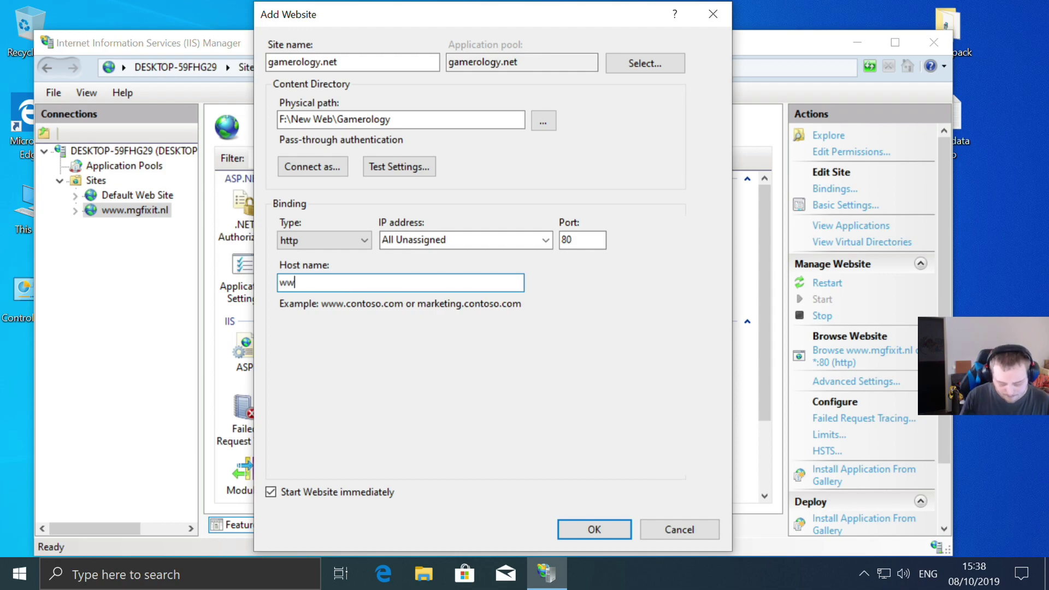
pyautogui.write('w.mgfi')
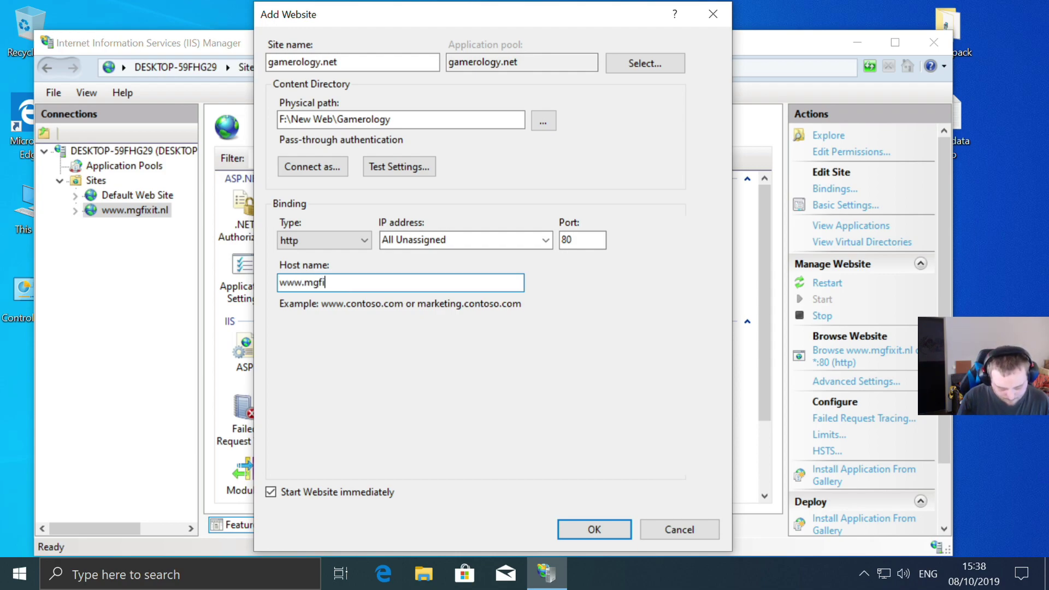
pyautogui.write('xit.nl')
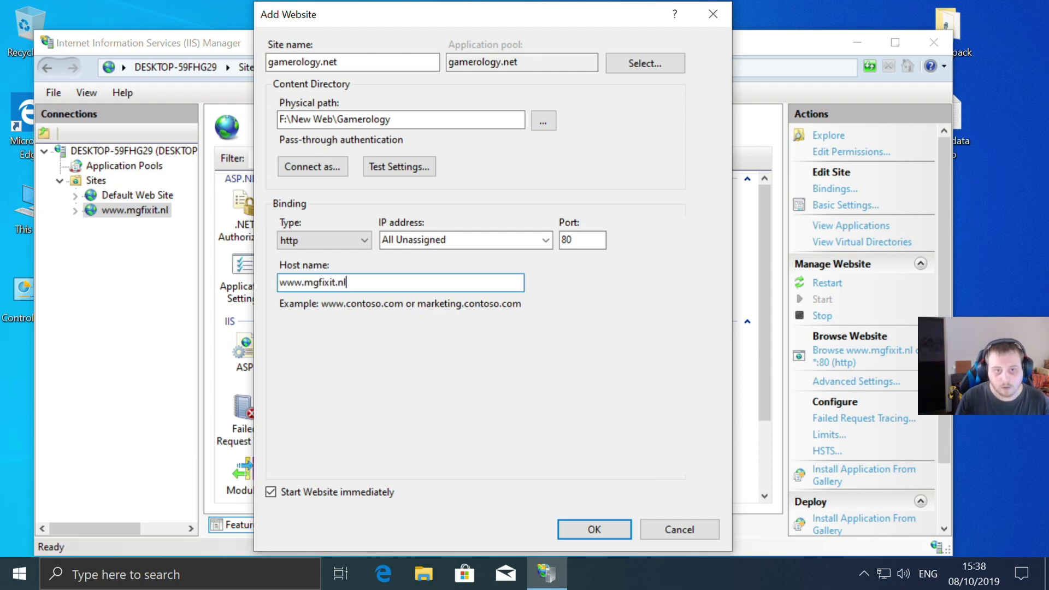
pyautogui.press('BackSpace')
pyautogui.press('BackSpace')
pyautogui.press('BackSpace')
pyautogui.press('BackSpace')
pyautogui.press('BackSpace')
pyautogui.press('BackSpace')
pyautogui.press('BackSpace')
pyautogui.press('BackSpace')
pyautogui.press('BackSpace')
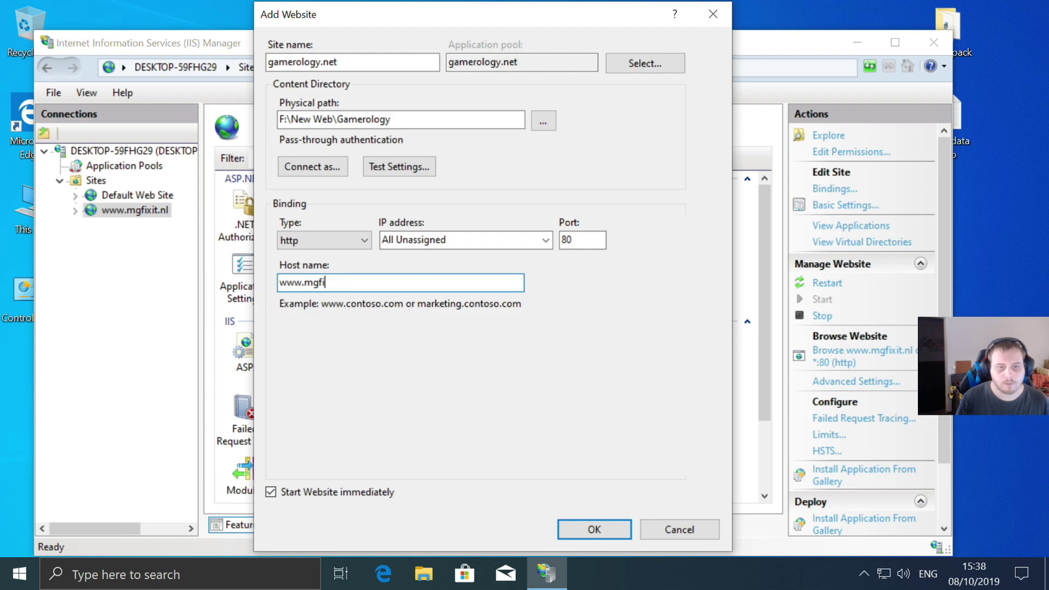
pyautogui.write('.gam')
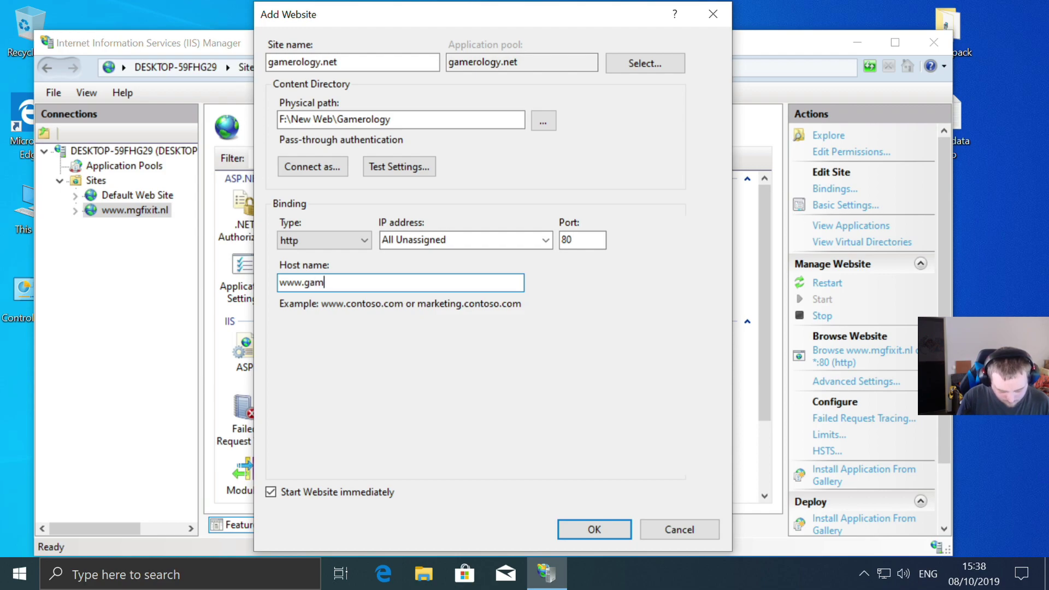
pyautogui.write('erolo')
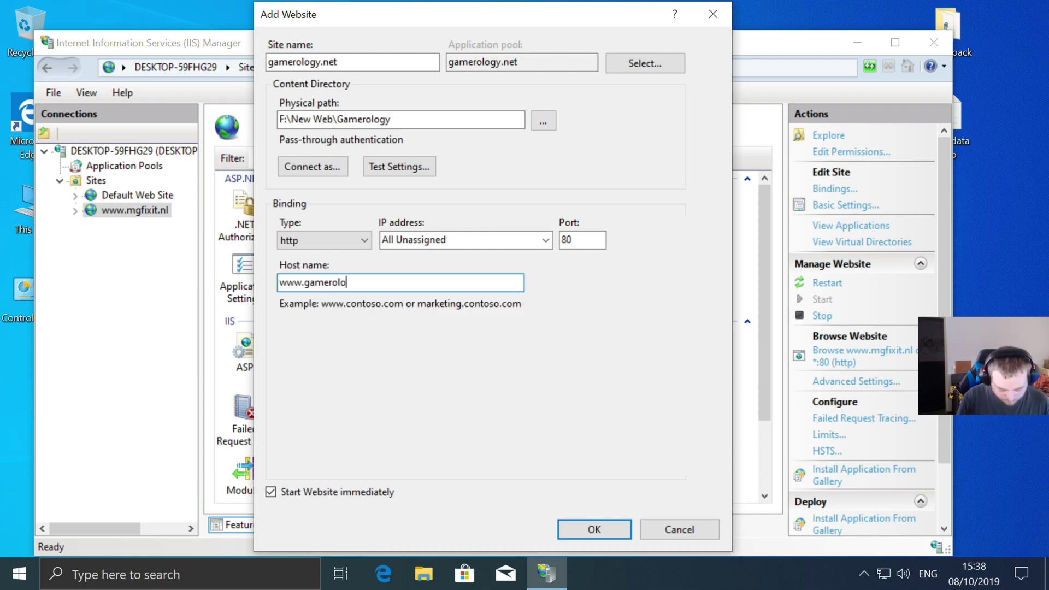
pyautogui.write('gy.net')
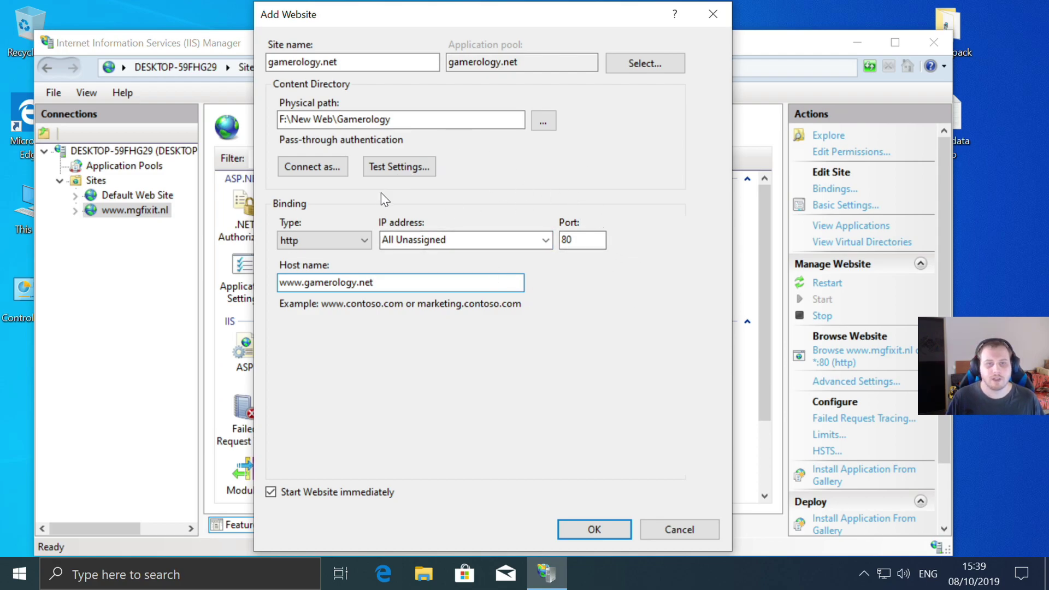
pyautogui.click(595, 529)
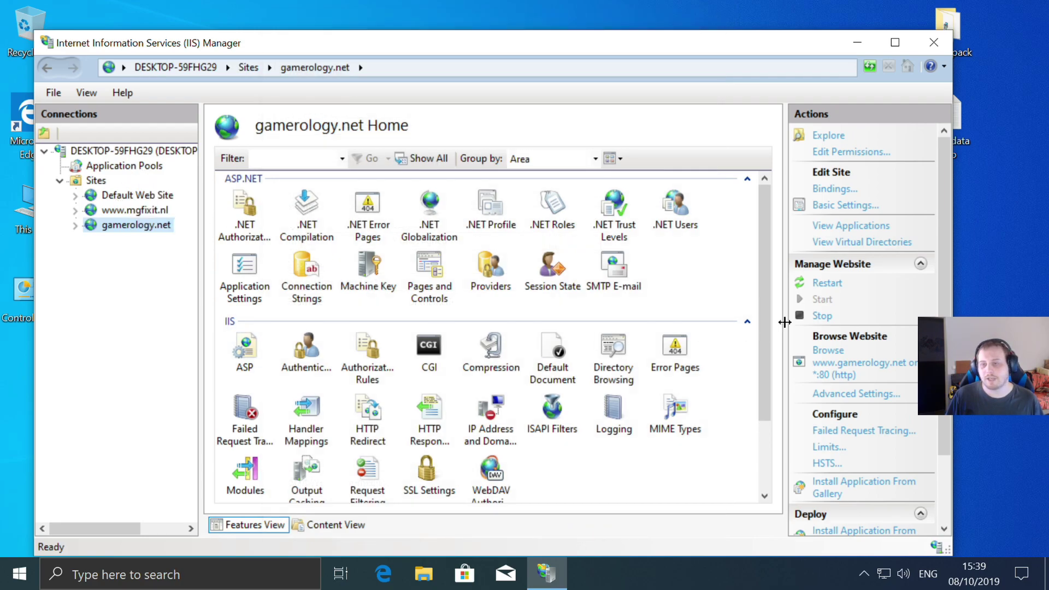
pyautogui.click(851, 371)
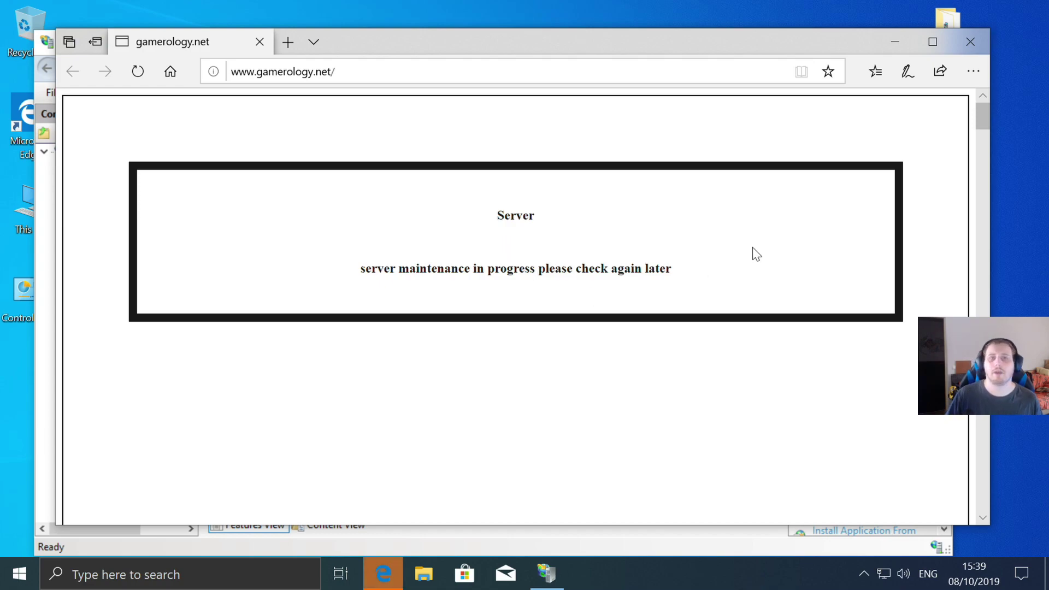
pyautogui.click(978, 35)
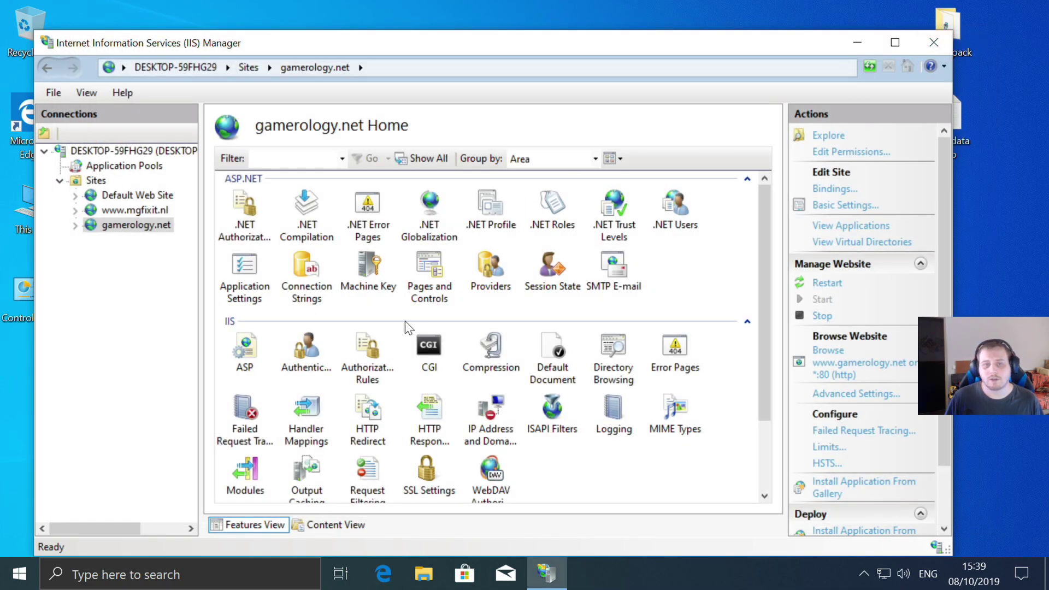
pyautogui.scroll(-3, 573, 441)
pyautogui.click(307, 454)
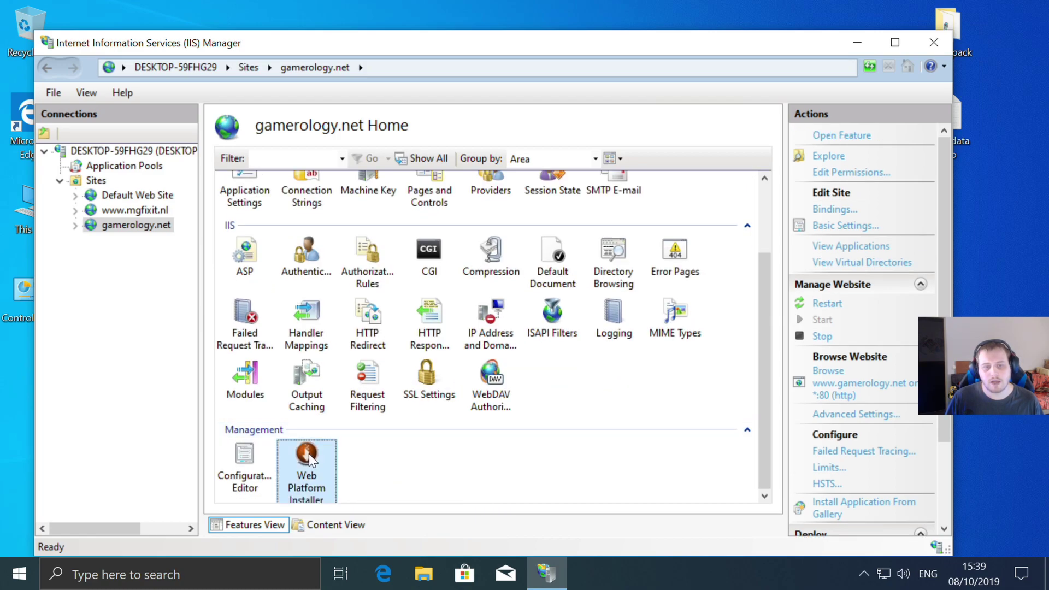
# - Search Web Platform Installer for 'wordpres', add WordPress, and start installing it
pyautogui.doubleClick(296, 459)
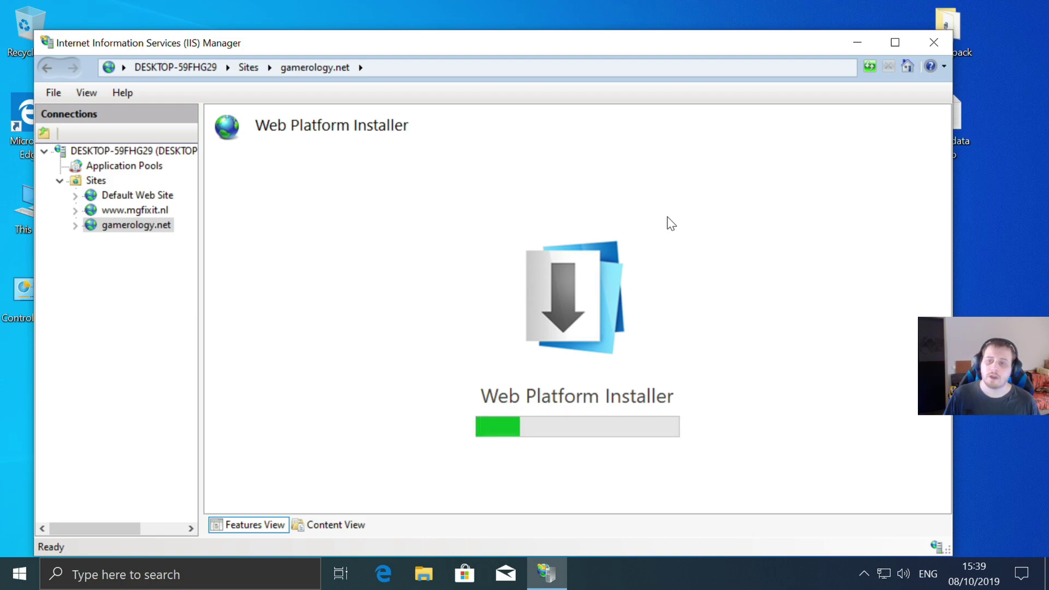
pyautogui.click(829, 155)
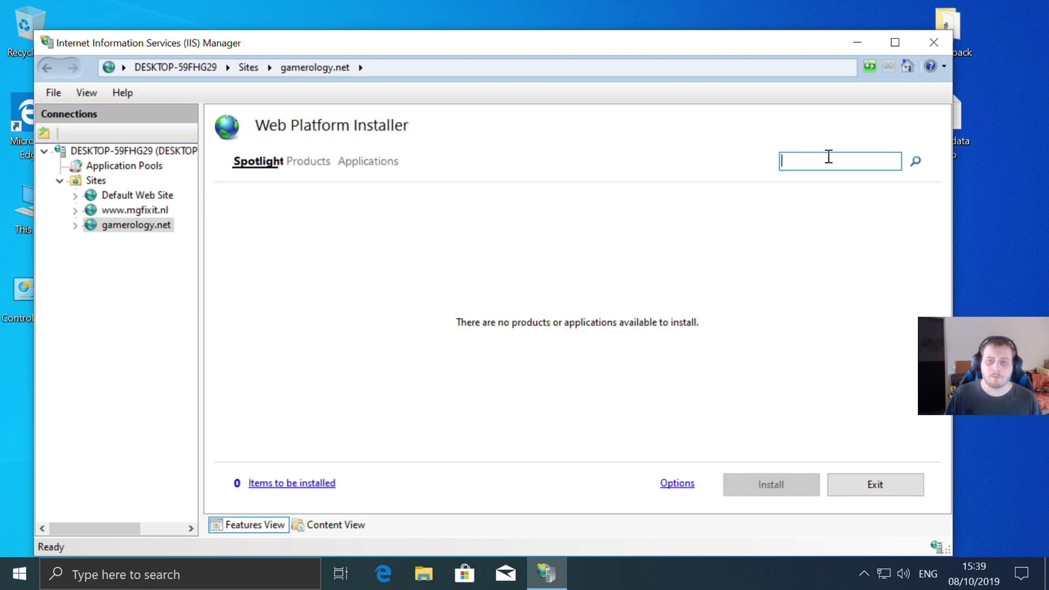
pyautogui.write('wordpre')
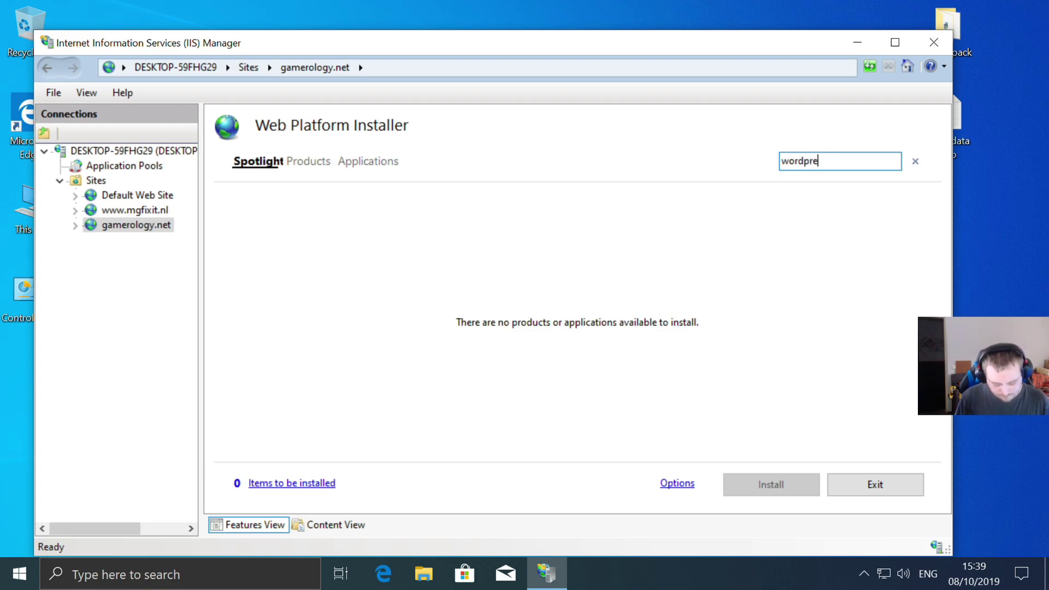
pyautogui.write('s')
pyautogui.press('Return')
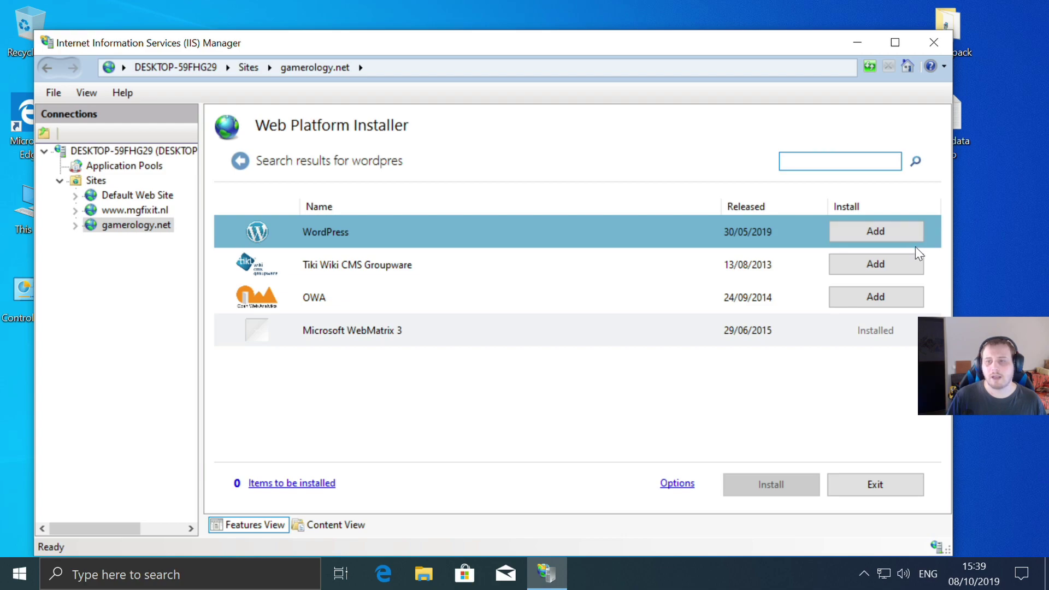
pyautogui.click(876, 232)
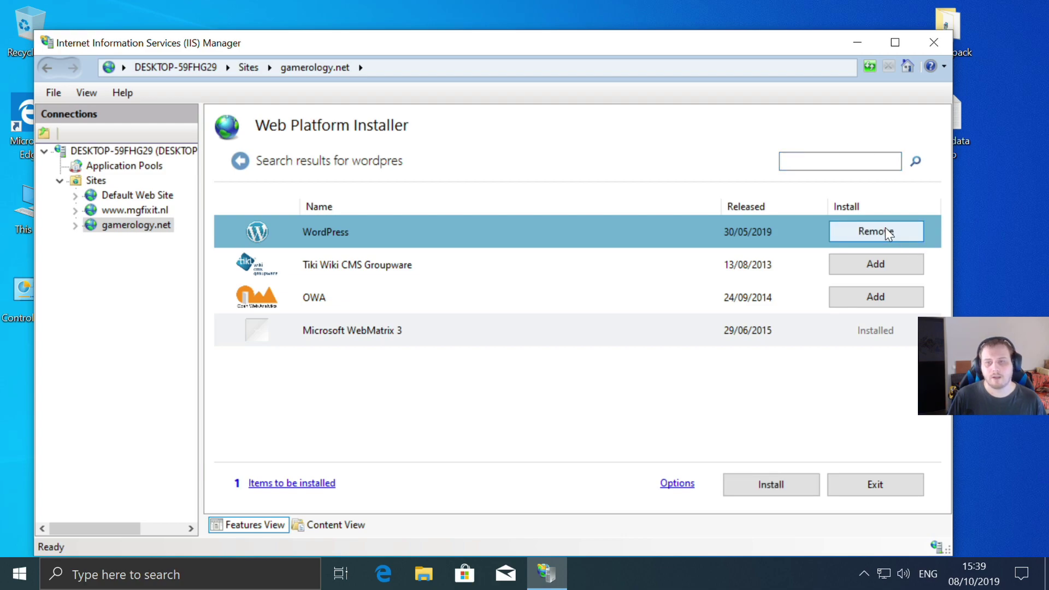
pyautogui.click(770, 485)
# - Accept prerequisites and target gamerology.net as app 'wordpress', keeping default security keys
pyautogui.click(685, 456)
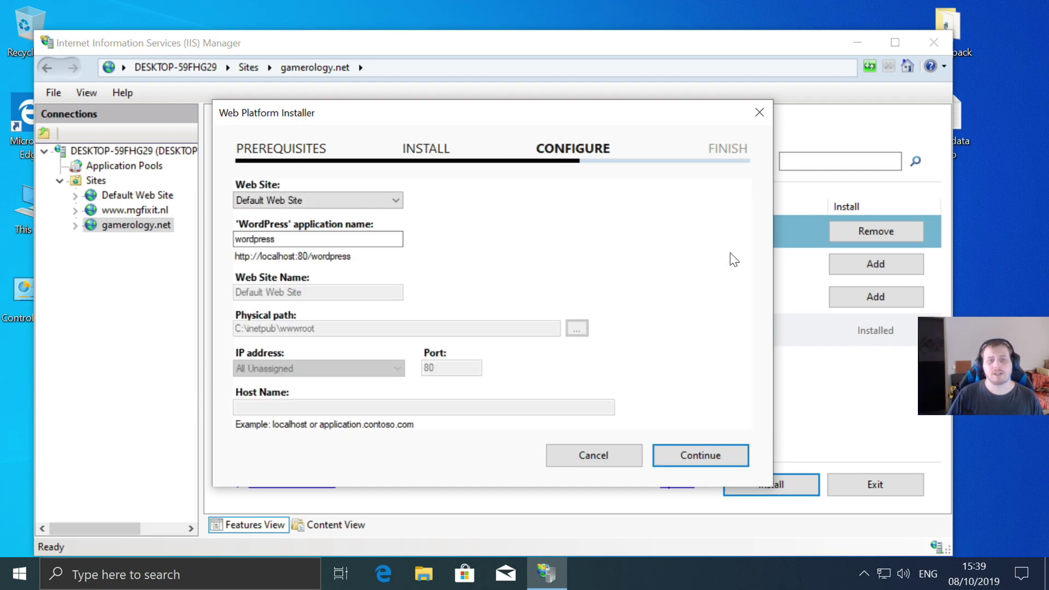
pyautogui.click(391, 202)
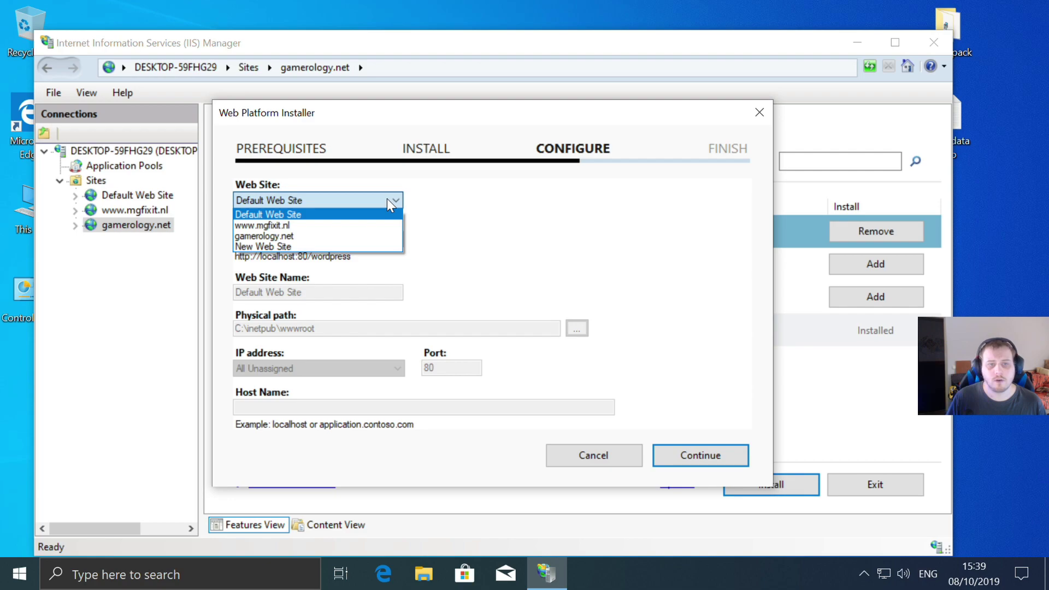
pyautogui.click(279, 238)
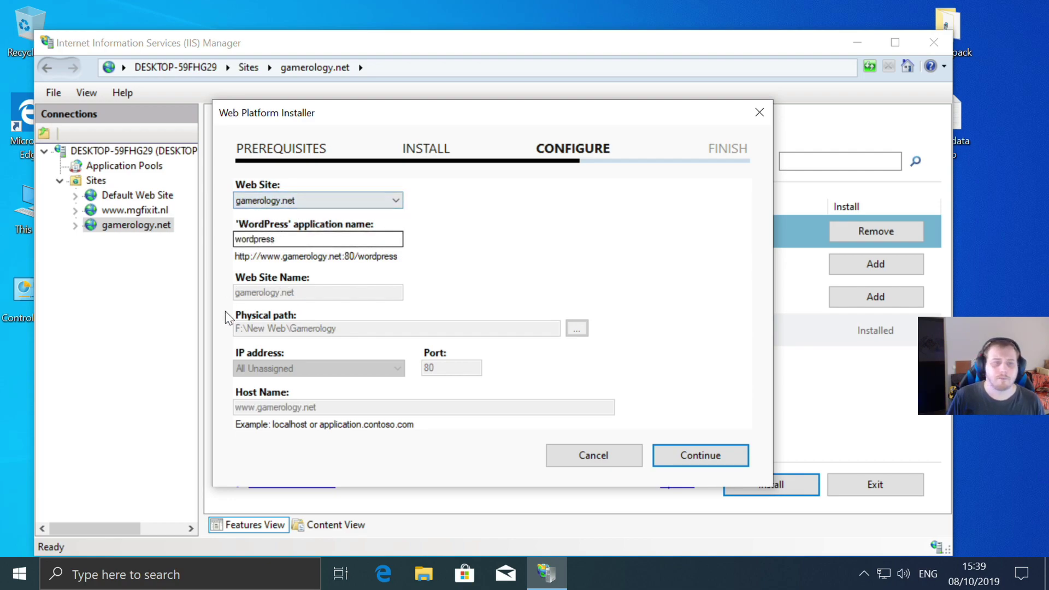
pyautogui.click(702, 458)
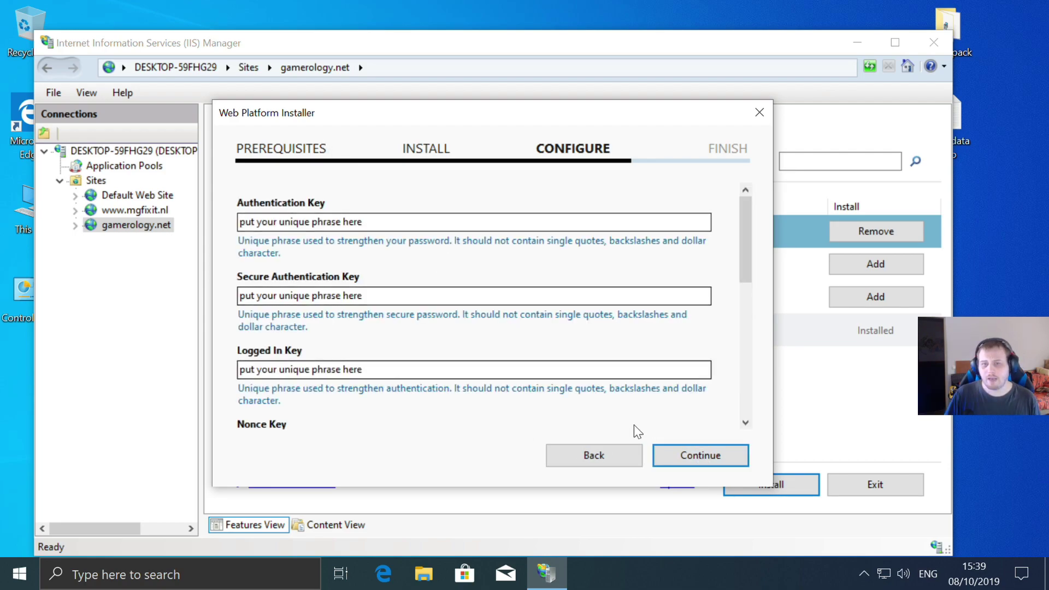
pyautogui.click(718, 456)
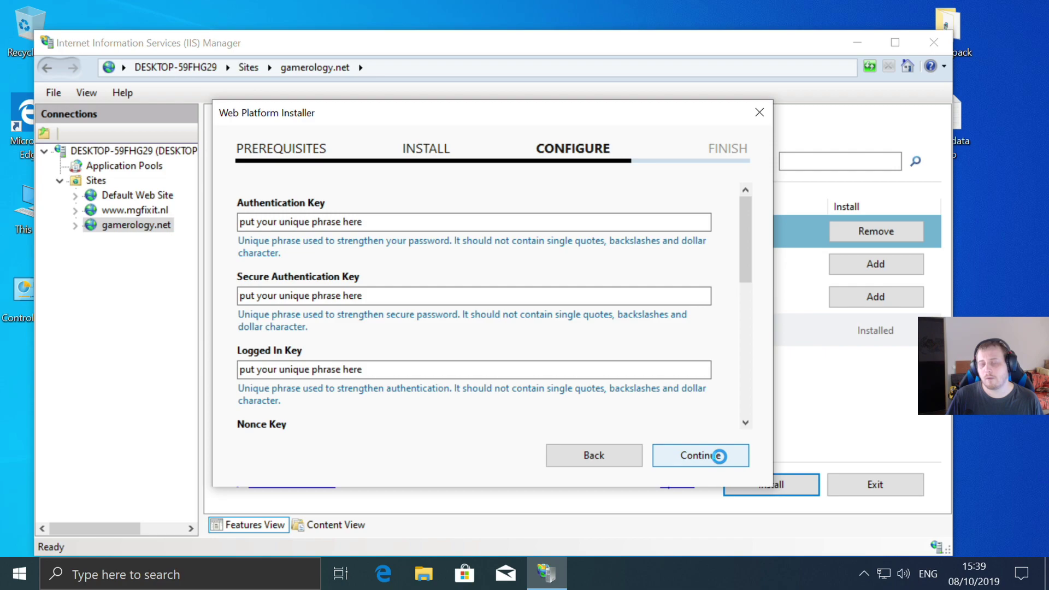
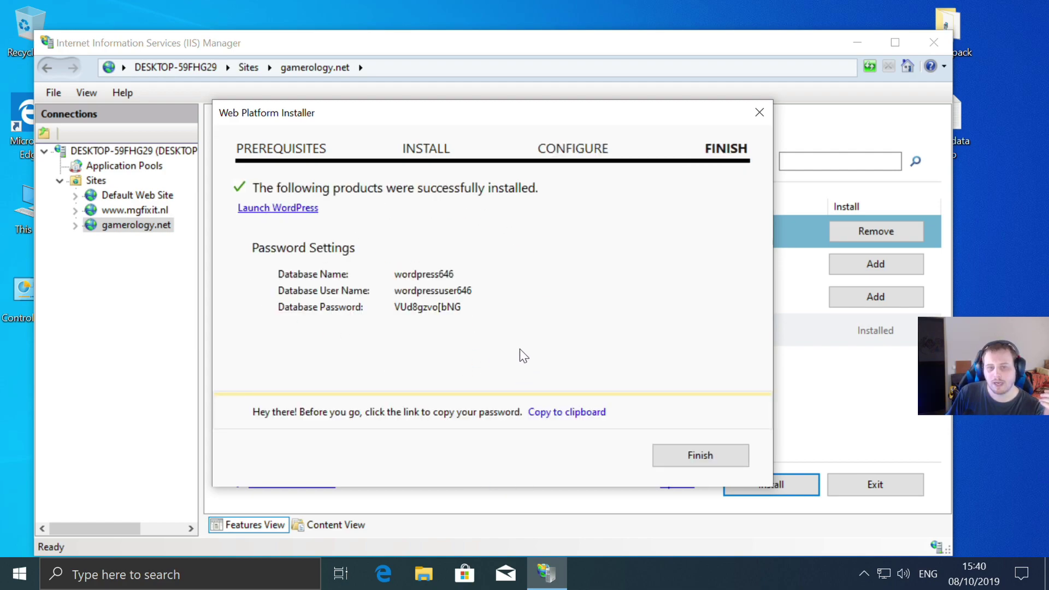
# - Copy the new wordpress646 database credentials and open msql data info.txt at its end
pyautogui.click(565, 413)
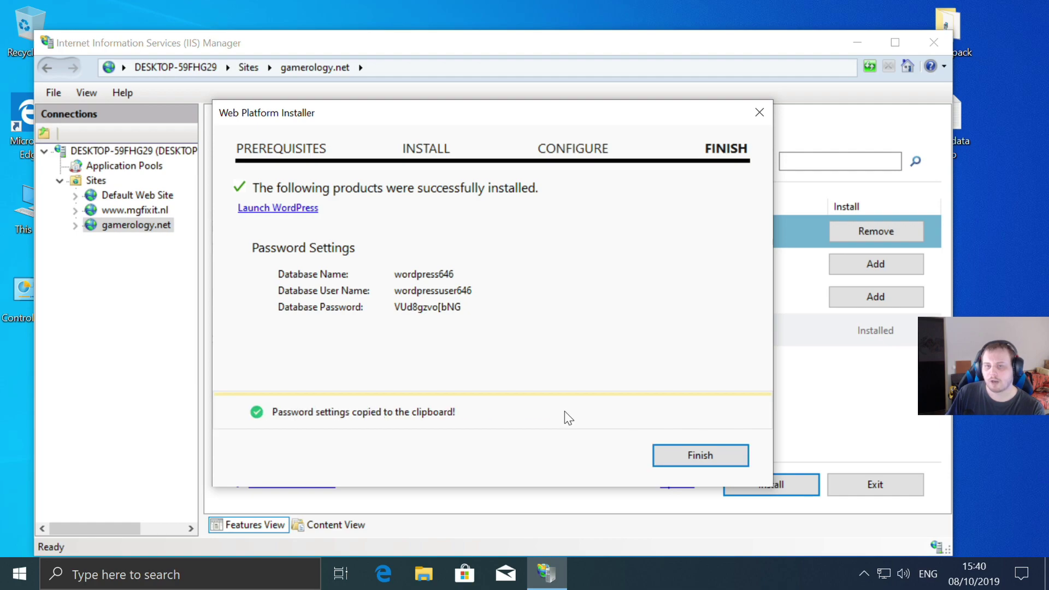
pyautogui.doubleClick(981, 138)
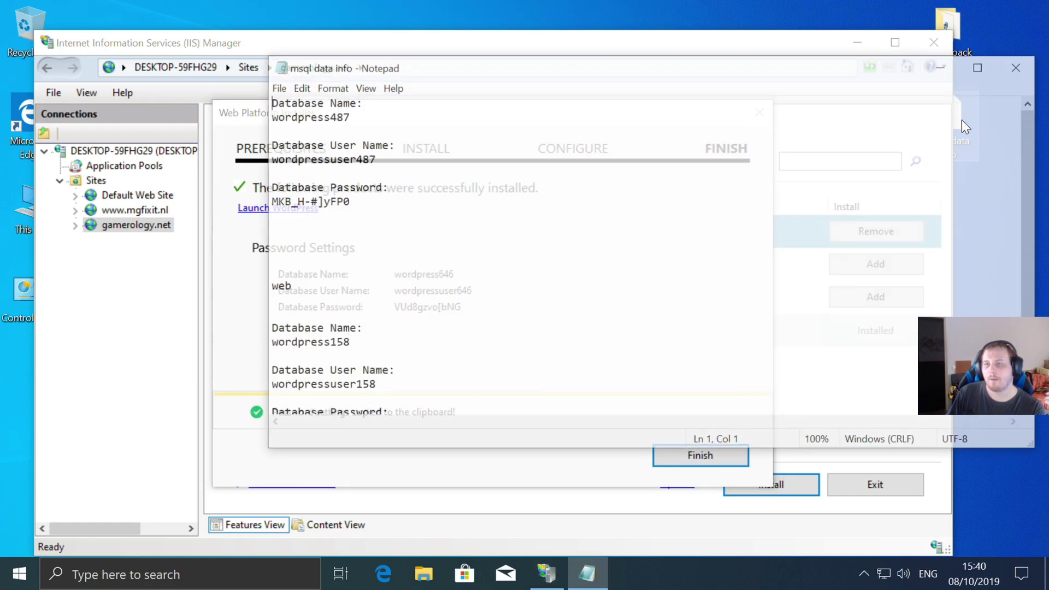
pyautogui.scroll(-2, 429, 318)
pyautogui.click(392, 392)
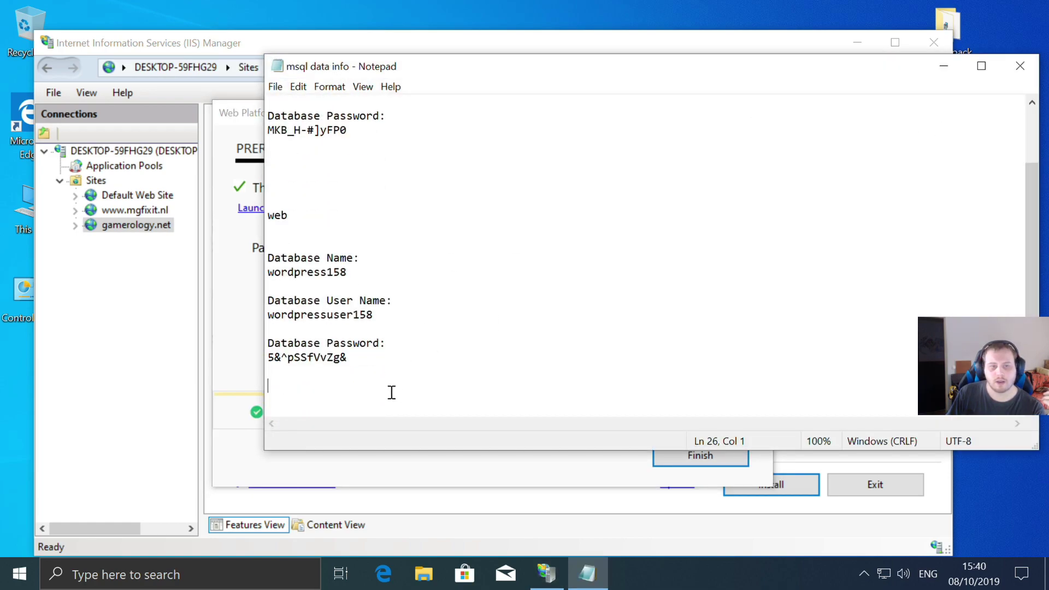
pyautogui.press('Return')
pyautogui.press('Return')
pyautogui.press('Return')
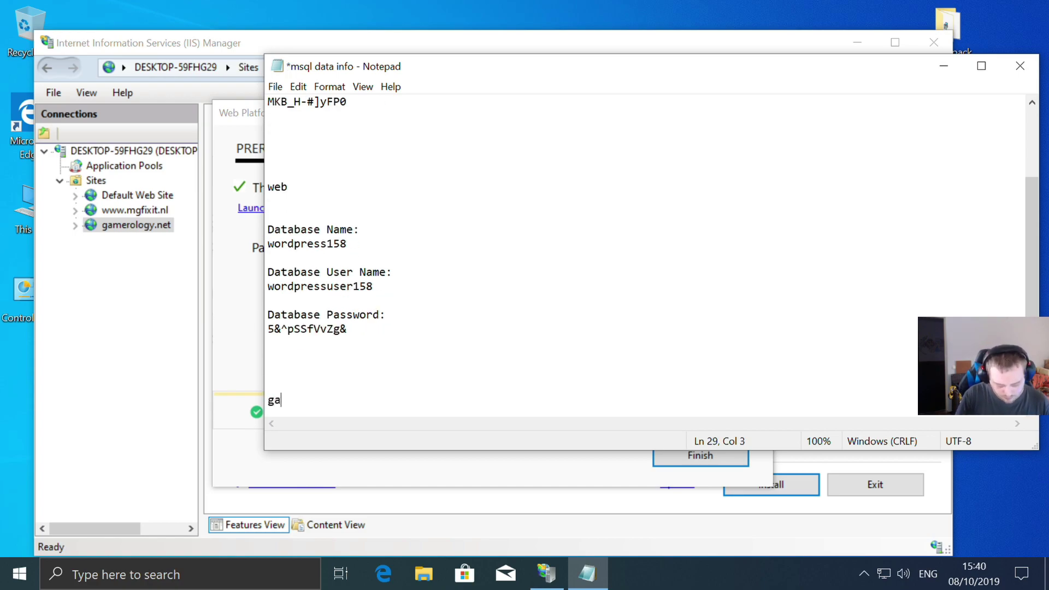
# - Paste the credentials under a 'gamernology' heading and save the notes file on closing
pyautogui.write('gamernolog')
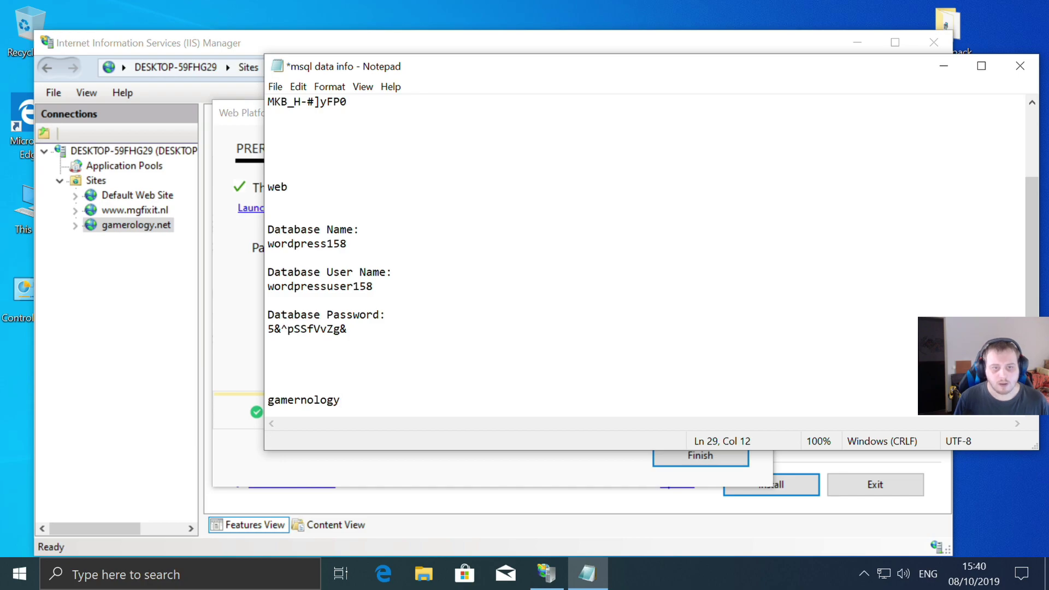
pyautogui.write('y')
pyautogui.press('Return')
pyautogui.press('Return')
pyautogui.hotkey('ctrl', 'v')
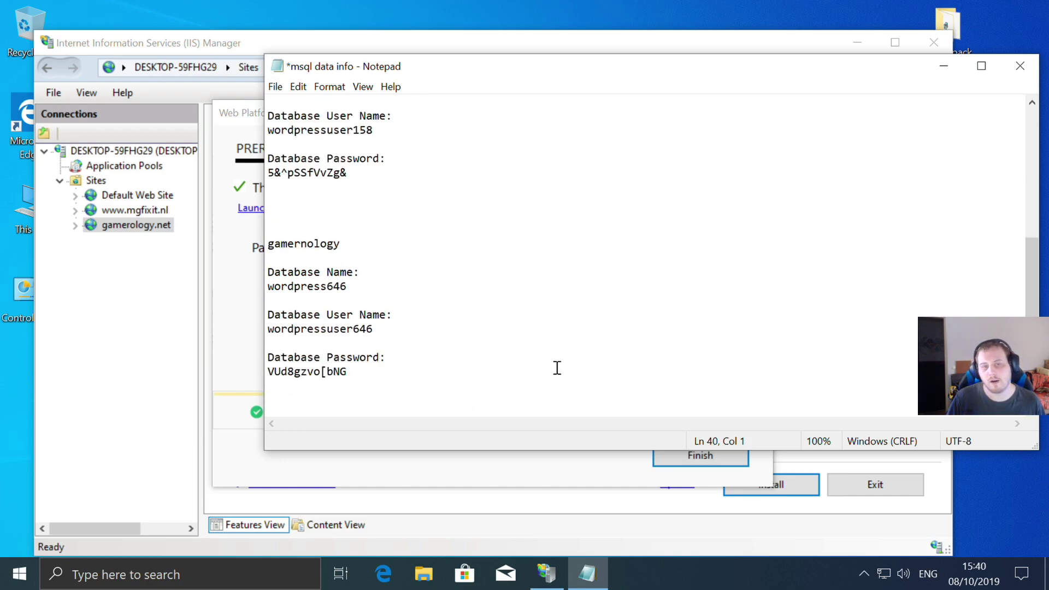
pyautogui.scroll(2, 426, 242)
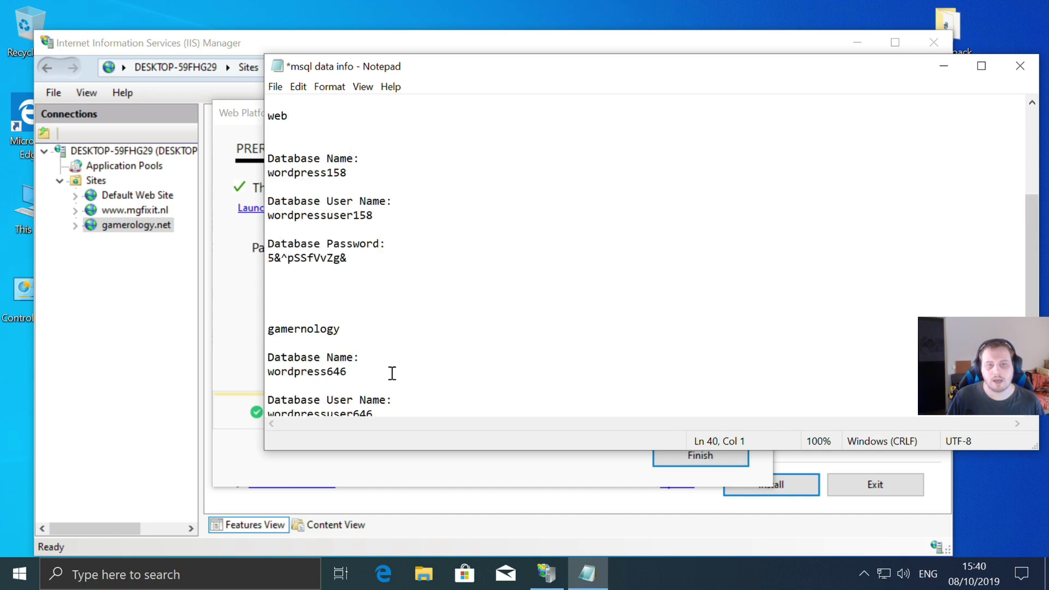
pyautogui.scroll(5, 538, 250)
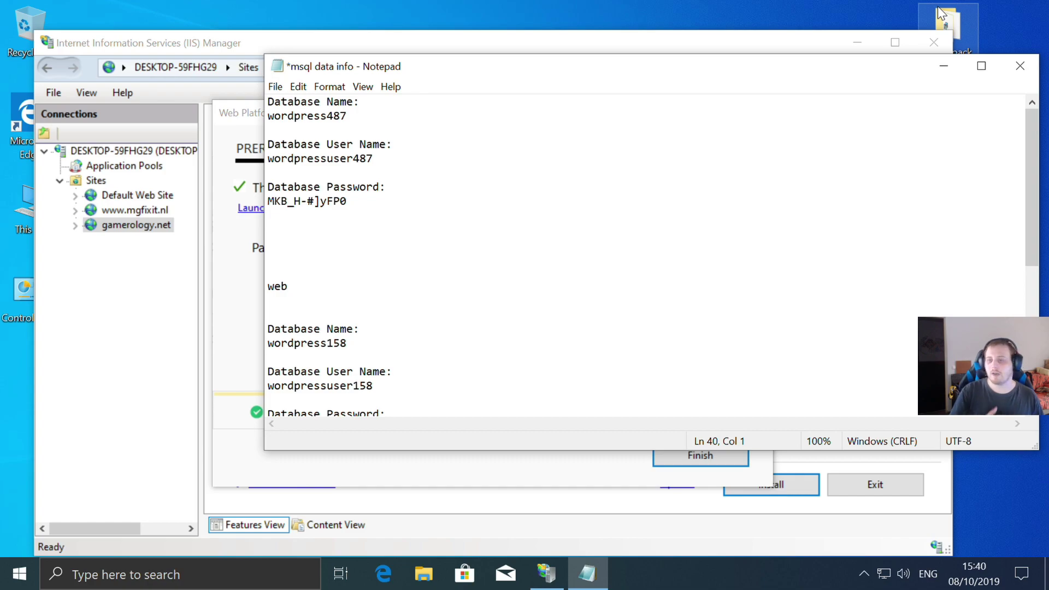
pyautogui.click(1020, 65)
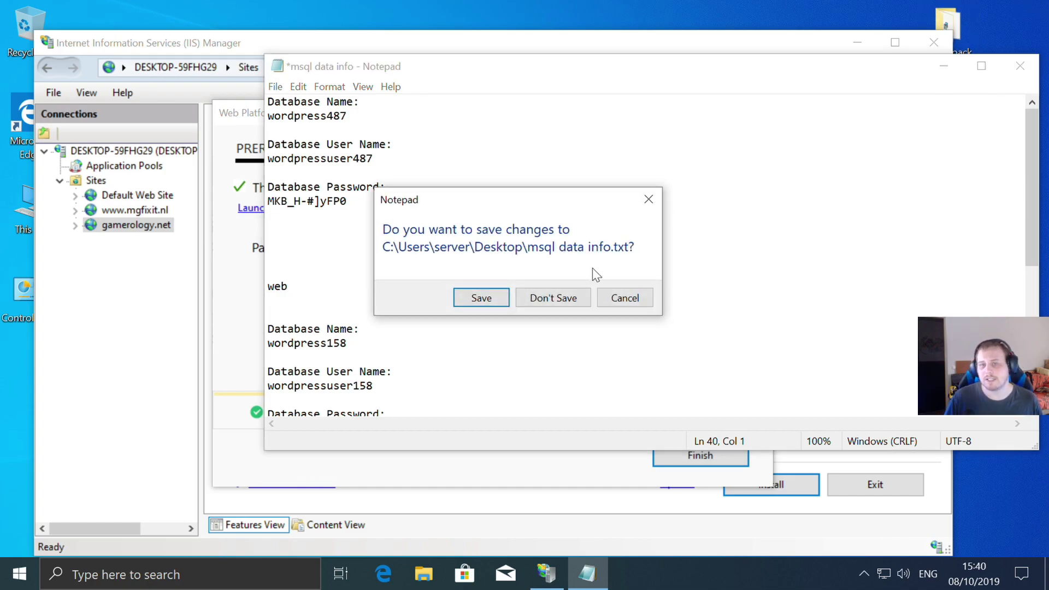
pyautogui.click(480, 298)
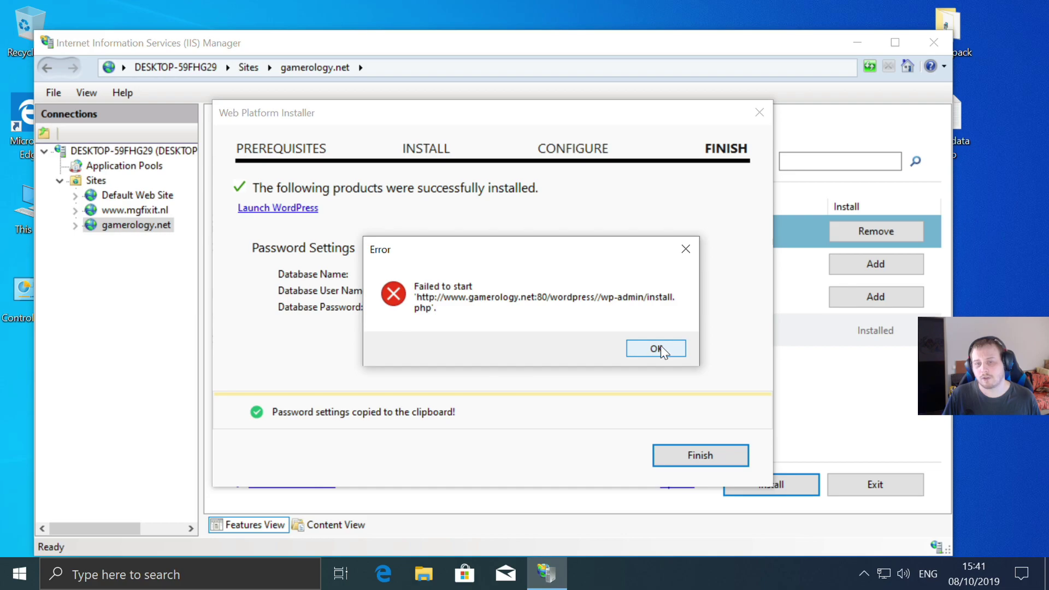
# - Dismiss the install.php launch error, leave the Web Platform Installer, and briefly check gamerology.net in the browser
pyautogui.click(656, 348)
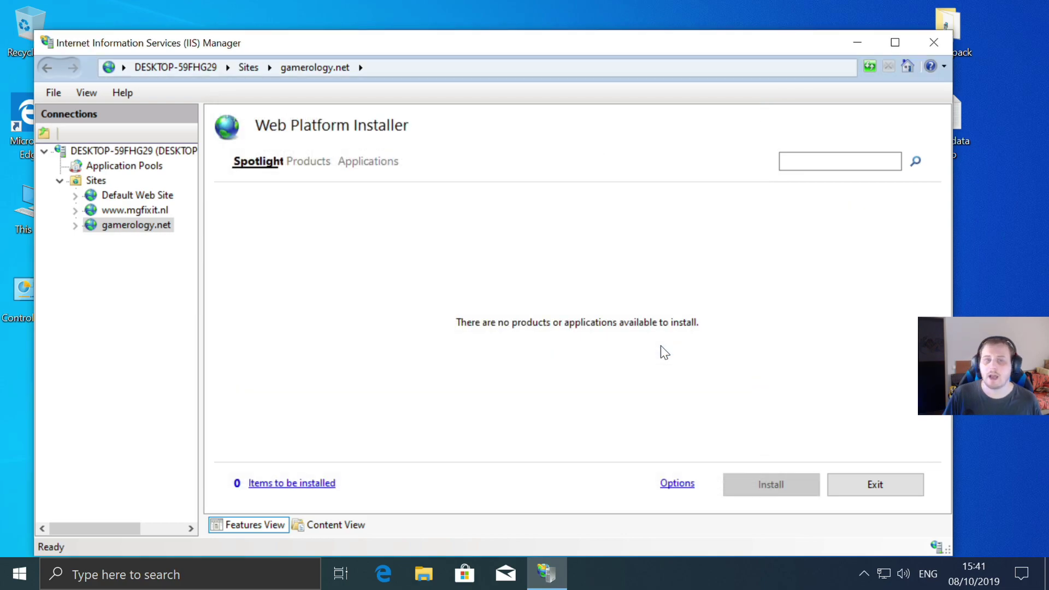
pyautogui.click(117, 230)
pyautogui.scroll(-2, 549, 317)
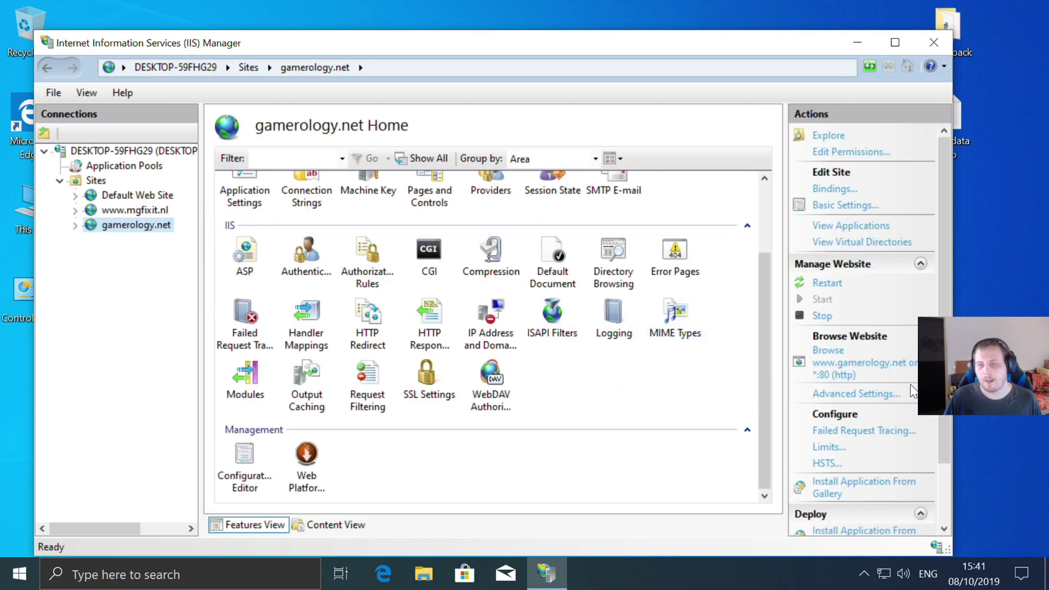
pyautogui.click(837, 375)
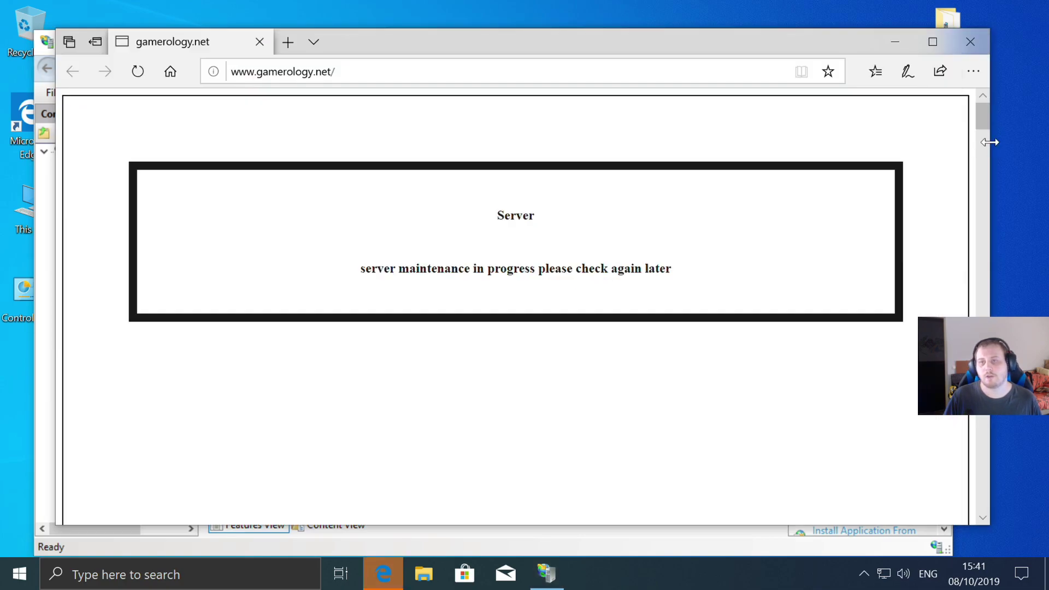
pyautogui.click(353, 66)
pyautogui.click(354, 67)
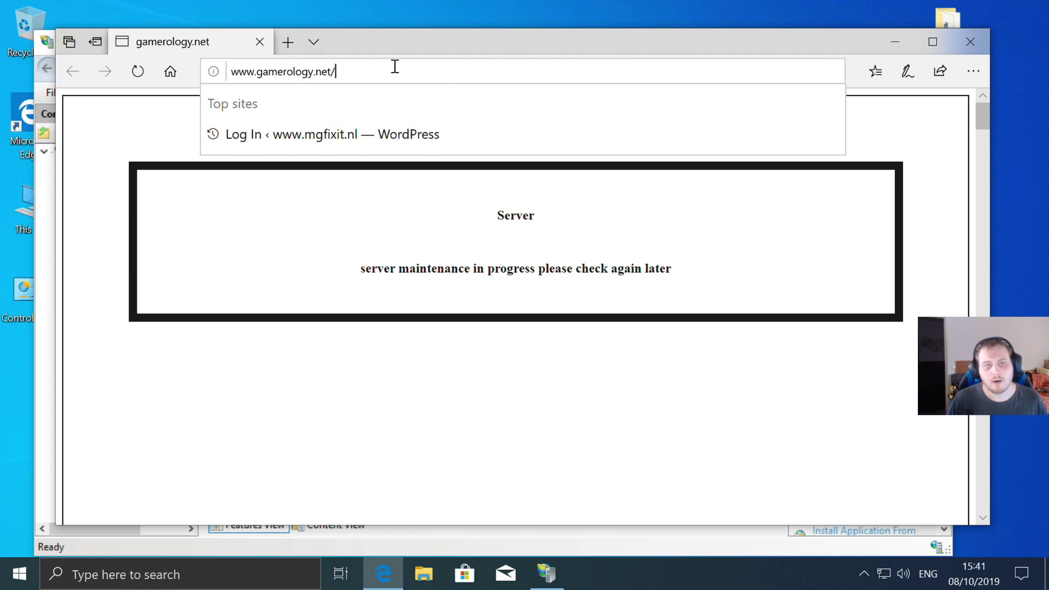
pyautogui.click(971, 42)
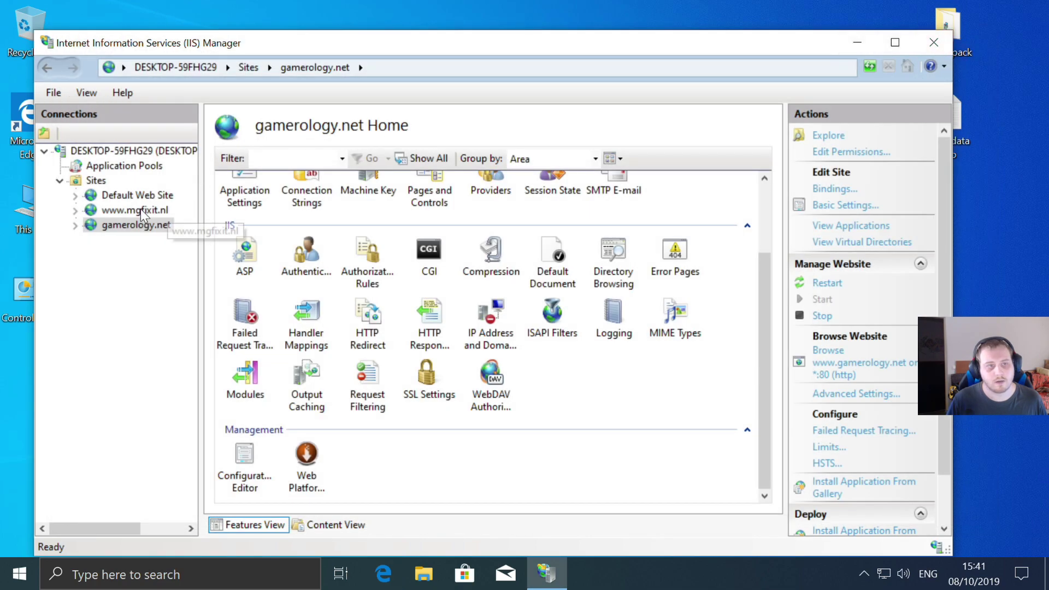
# - Refresh gamerology.net in IIS Manager and select its new wordpress application
pyautogui.rightClick(158, 227)
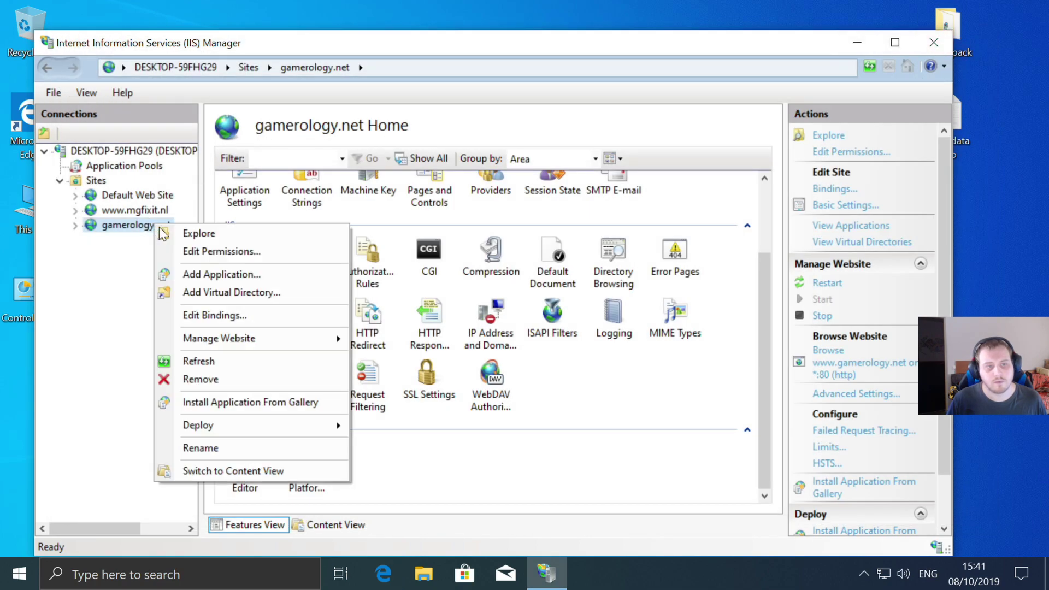
pyautogui.click(199, 359)
pyautogui.click(76, 225)
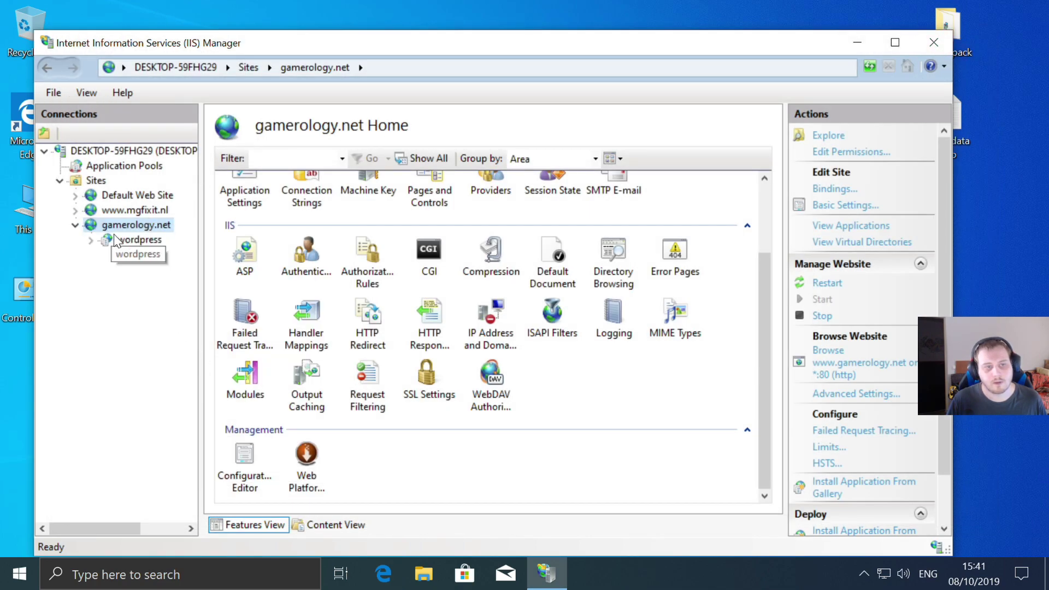
pyautogui.click(131, 239)
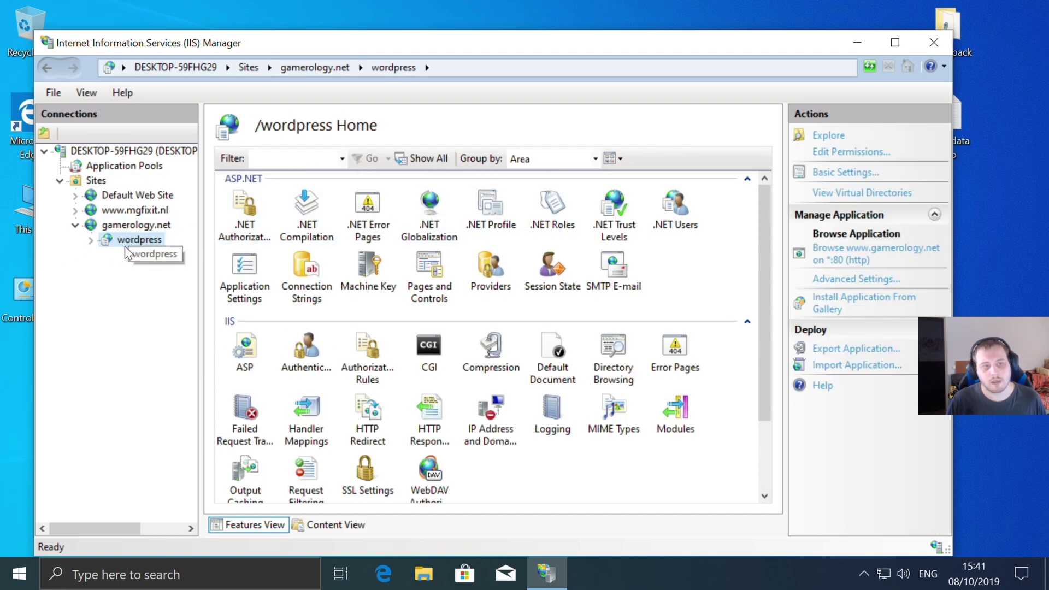
# - Open gamerology.net/wordpress in the browser and continue setup in English (United States)
pyautogui.click(860, 261)
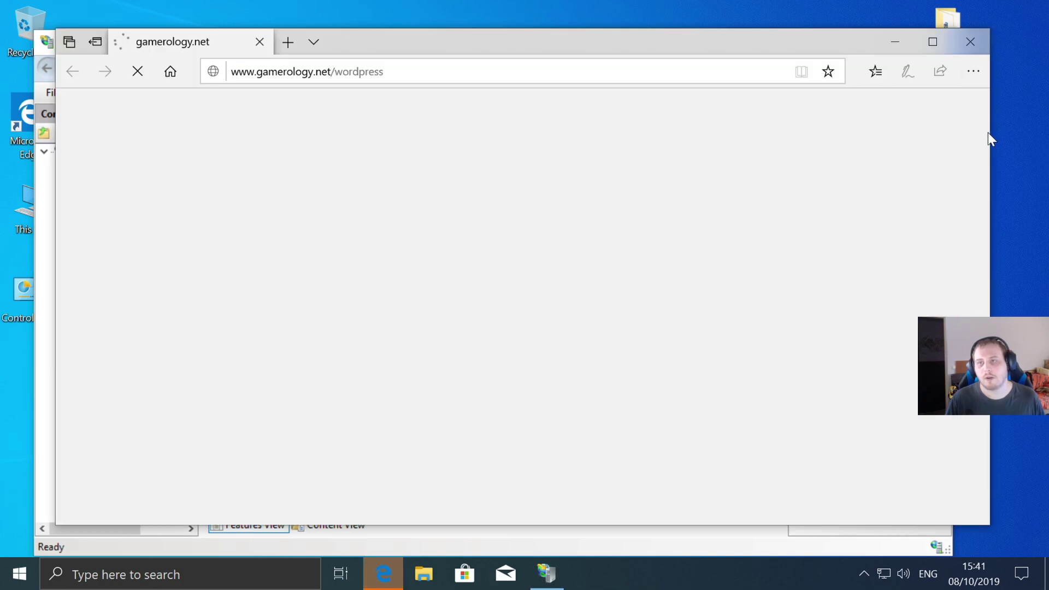
pyautogui.moveTo(388, 72); pyautogui.dragTo(335, 74)
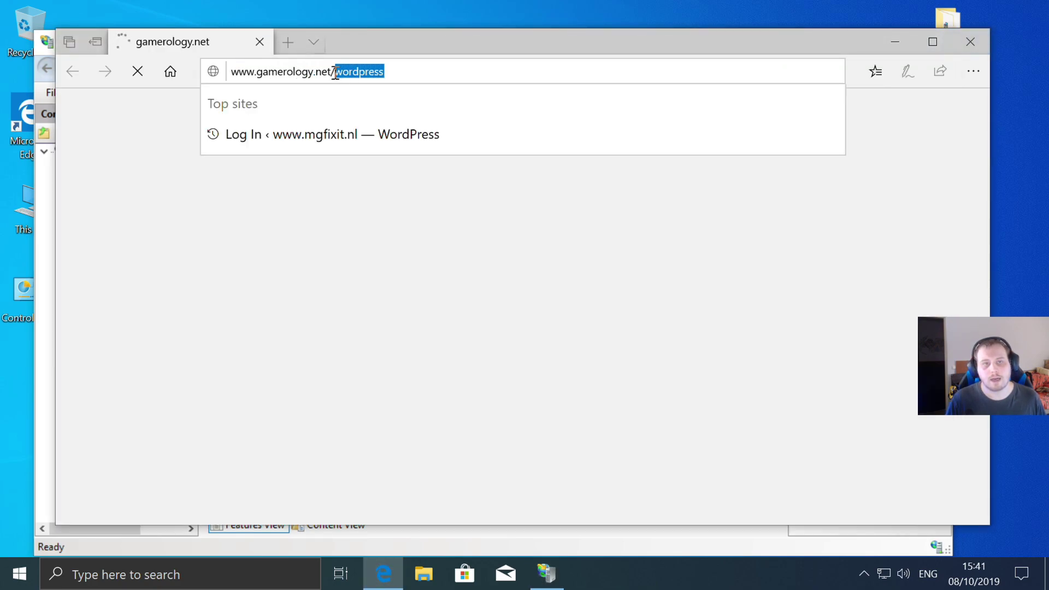
pyautogui.click(835, 213)
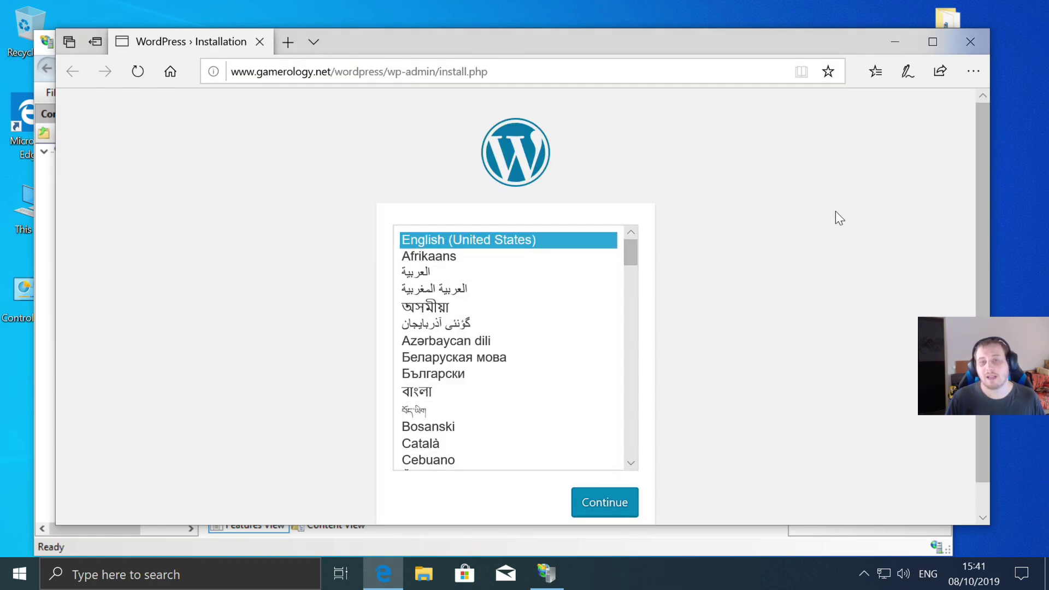
pyautogui.click(636, 501)
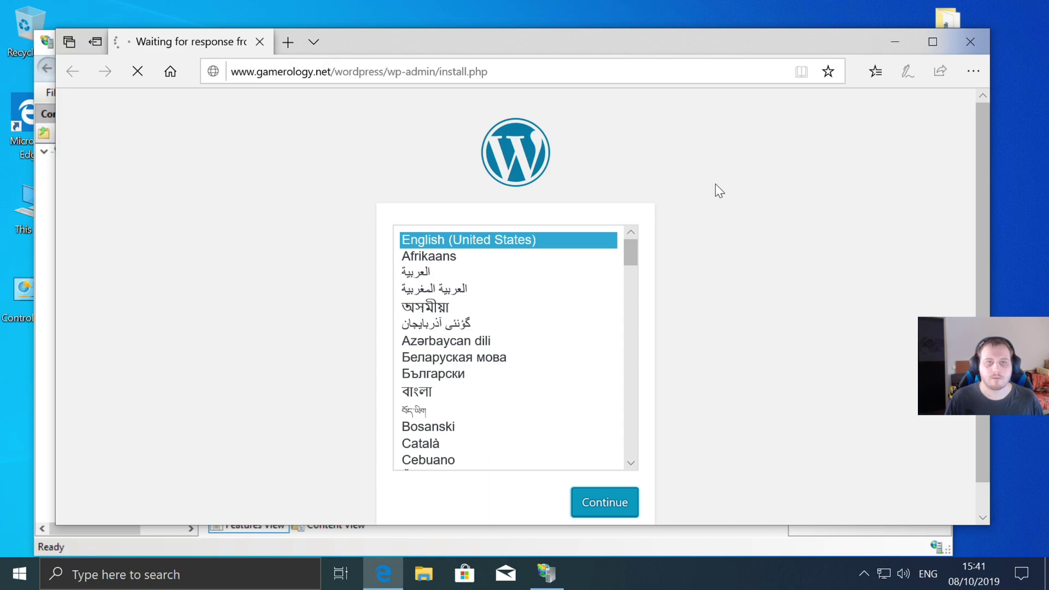
pyautogui.scroll(-2, 567, 224)
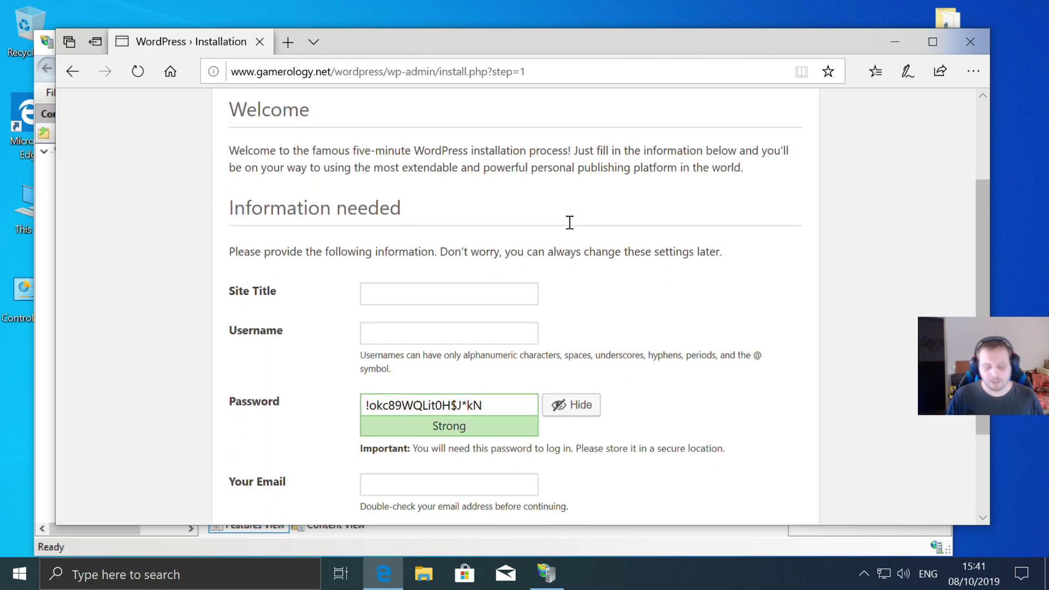
pyautogui.write('www.g')
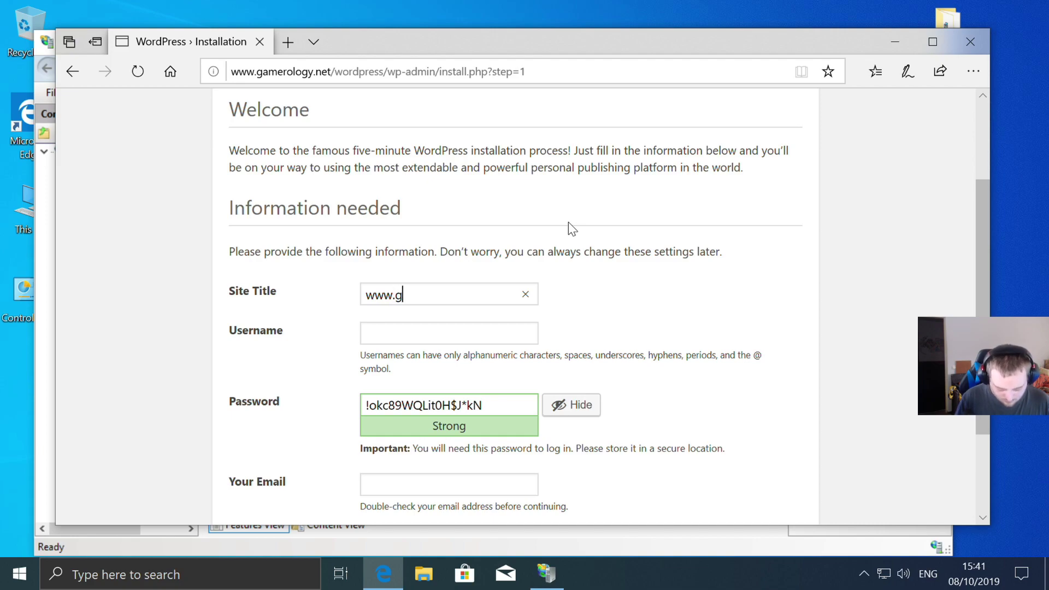
pyautogui.write('am')
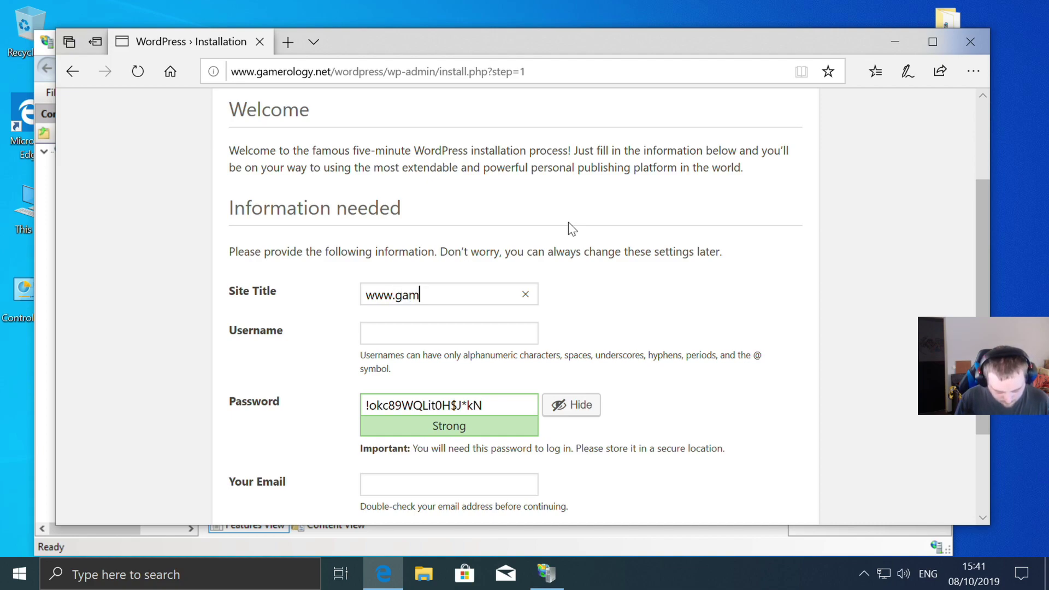
pyautogui.write('erology')
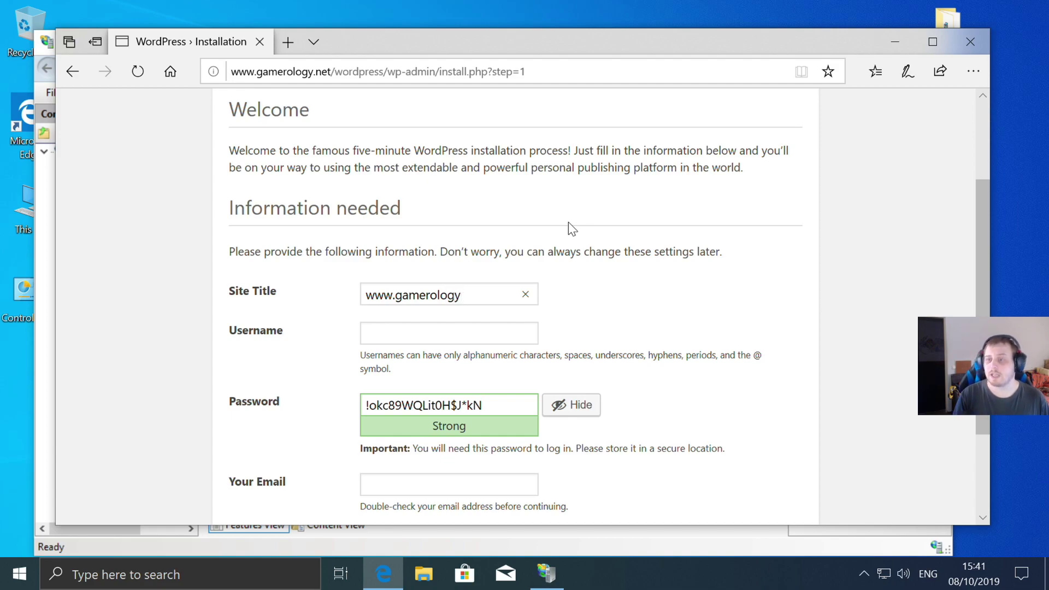
pyautogui.write('.n')
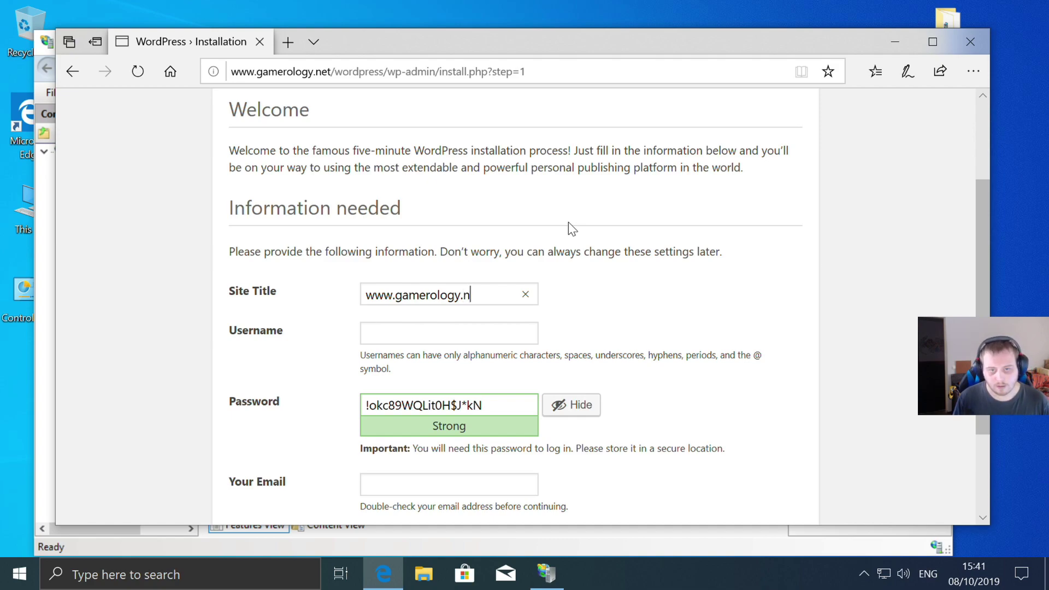
pyautogui.write('et')
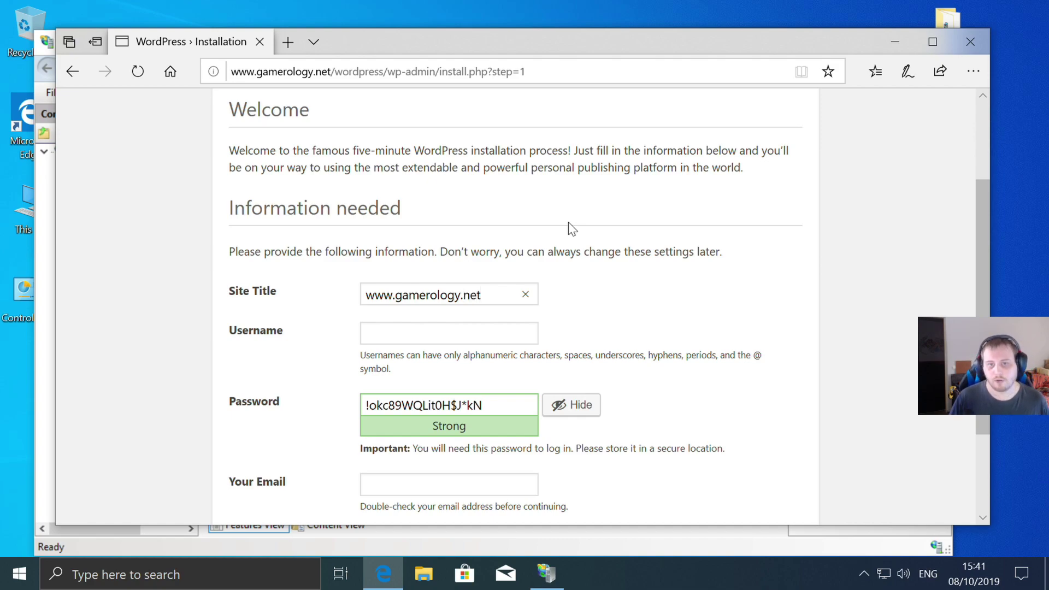
pyautogui.click(422, 332)
pyautogui.write('marvin12')
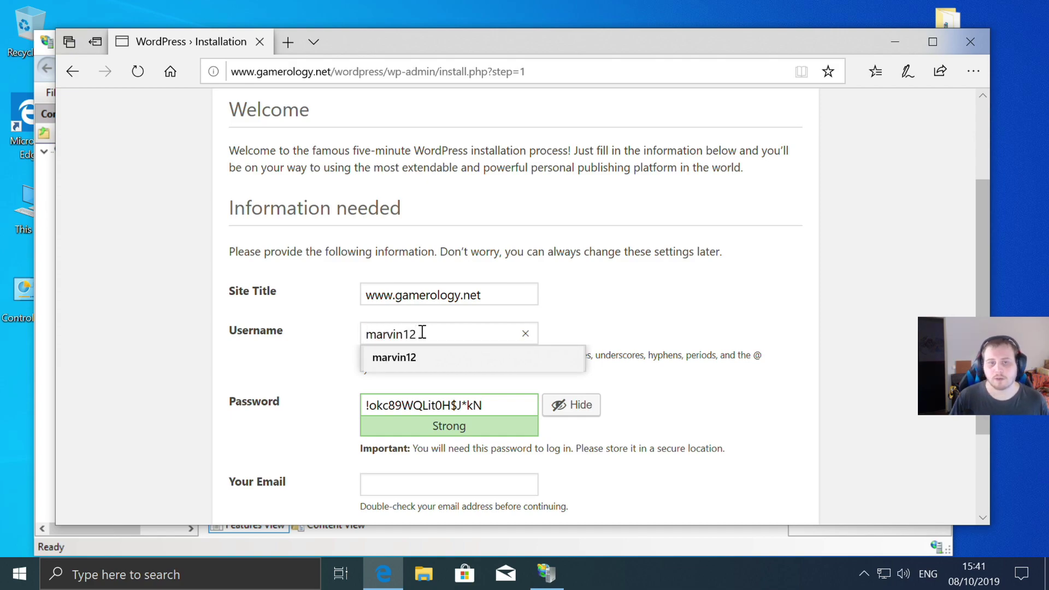
# - Replace the generated password with a short weak one, confirm it, and enter the admin e-mail
pyautogui.click(635, 284)
pyautogui.click(527, 409)
pyautogui.hotkey('ctrl', 'a')
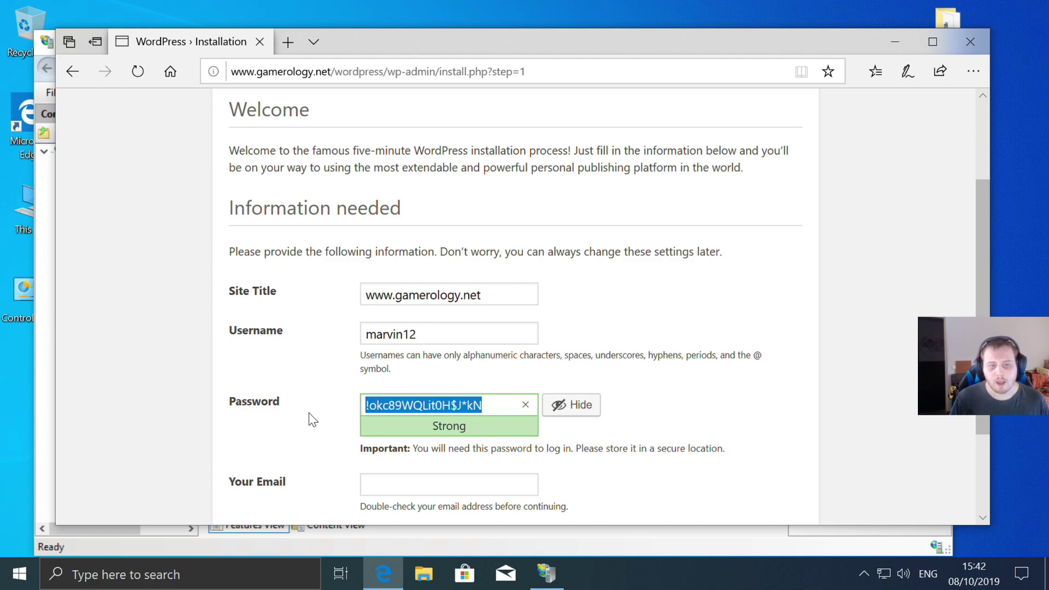
pyautogui.press('BackSpace')
pyautogui.write('123')
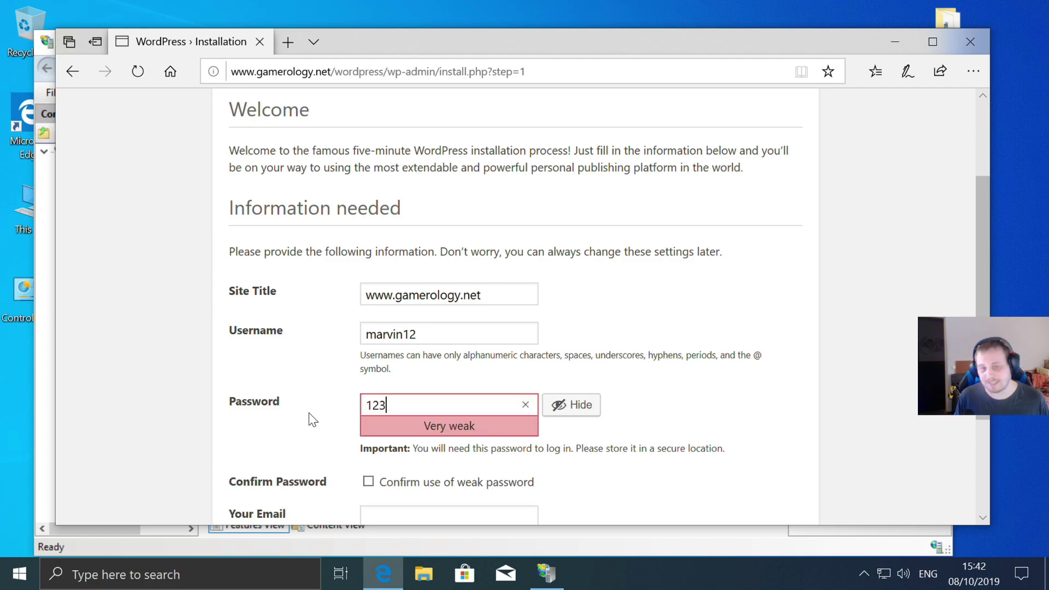
pyautogui.click(688, 368)
pyautogui.scroll(-2, 654, 369)
pyautogui.click(368, 351)
pyautogui.click(397, 383)
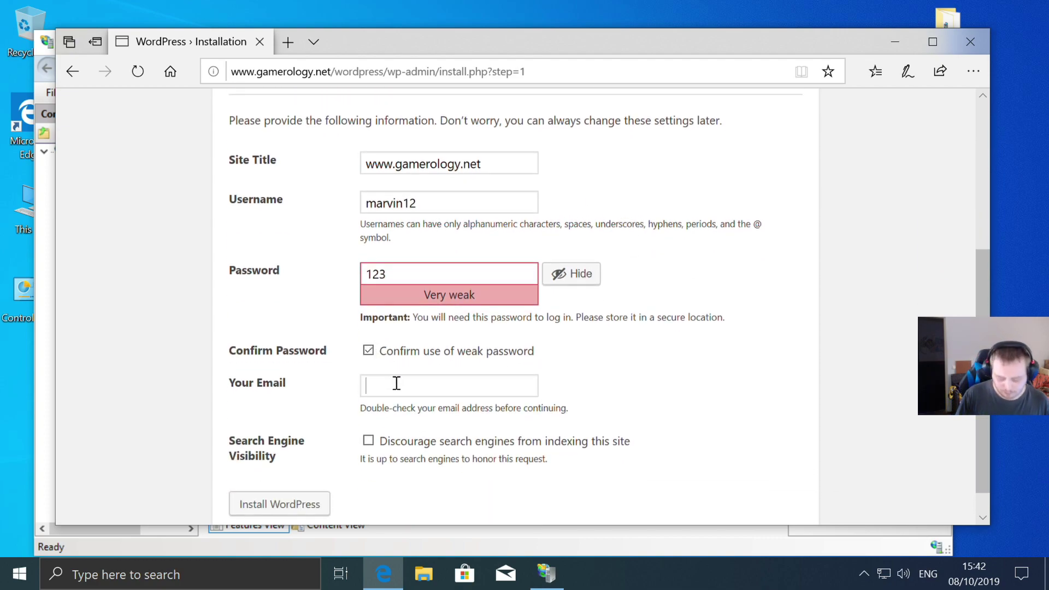
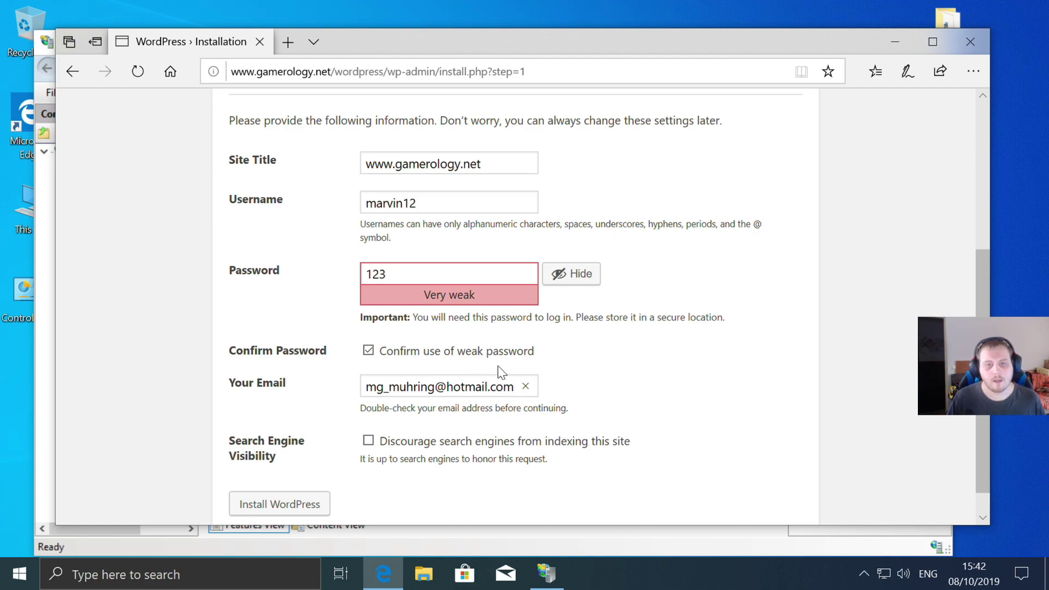
pyautogui.scroll(-1, 681, 325)
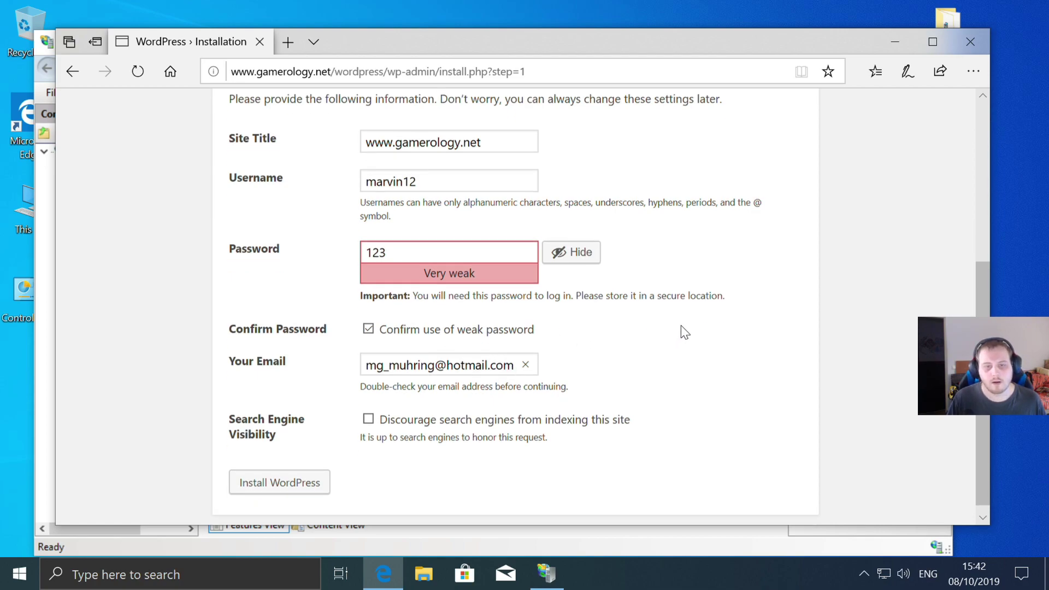
# - Install WordPress, log in with the admin username and password, and decline Edge's password saving
pyautogui.click(286, 477)
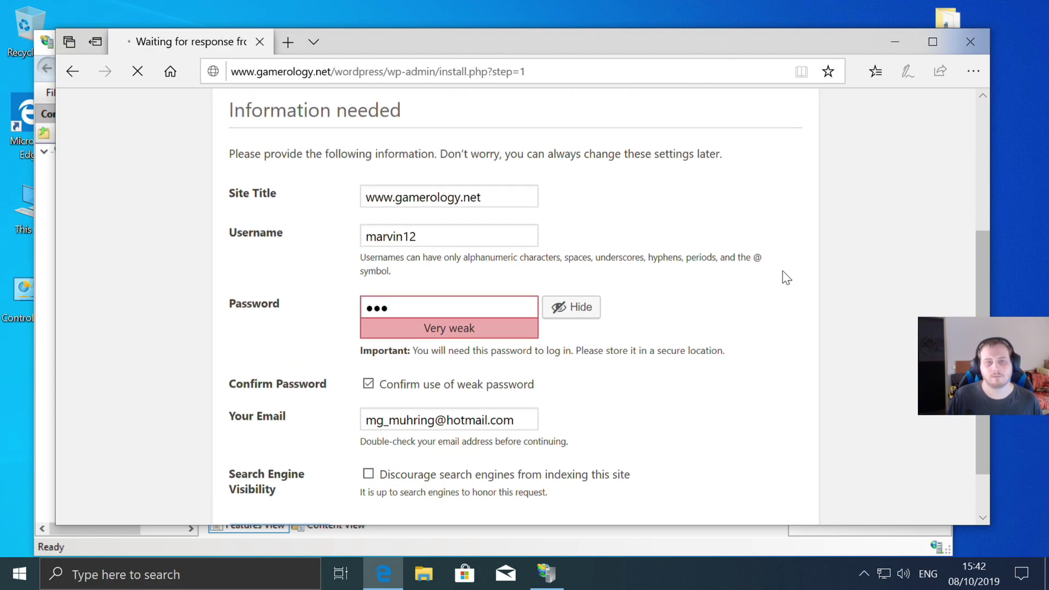
pyautogui.click(270, 422)
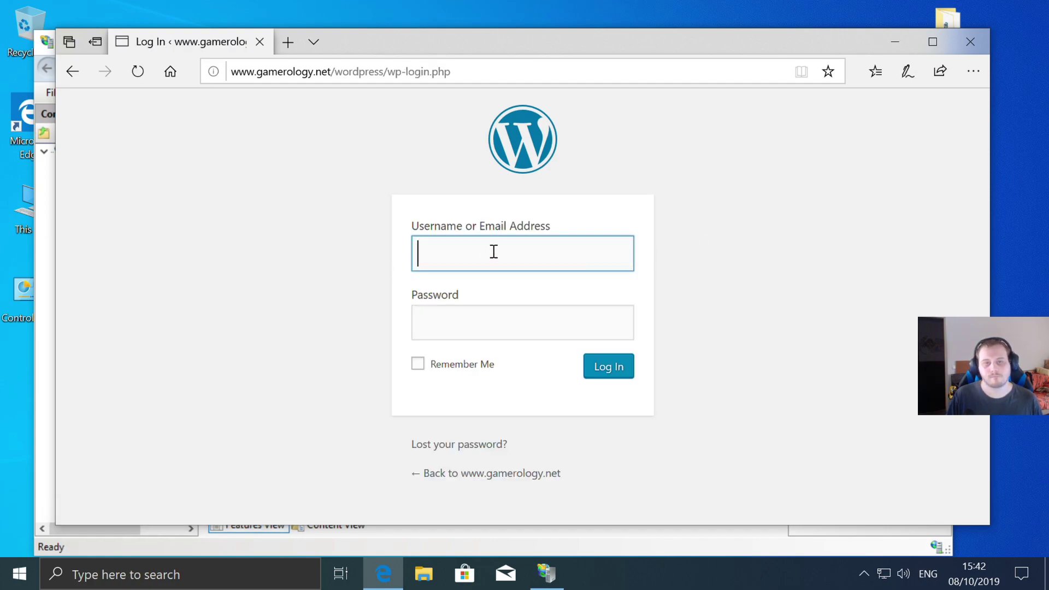
pyautogui.write('marv')
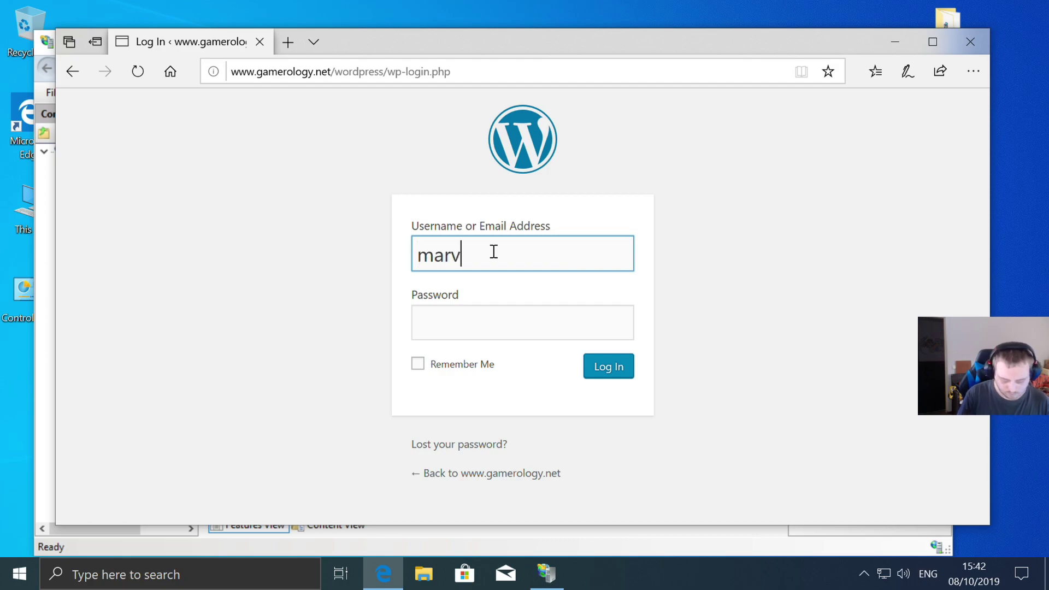
pyautogui.write('in12')
pyautogui.click(426, 323)
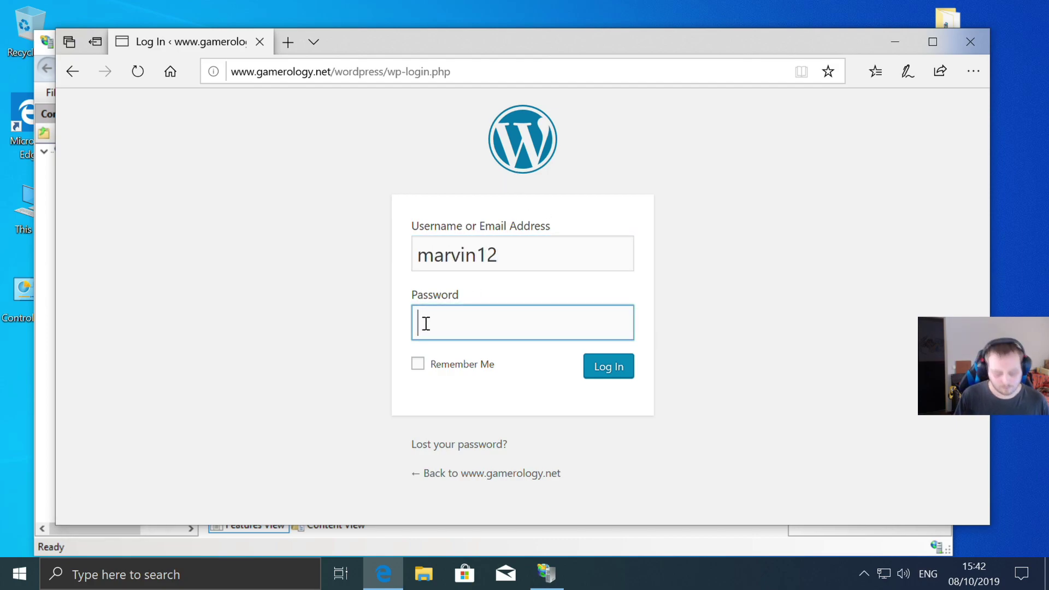
pyautogui.write('***')
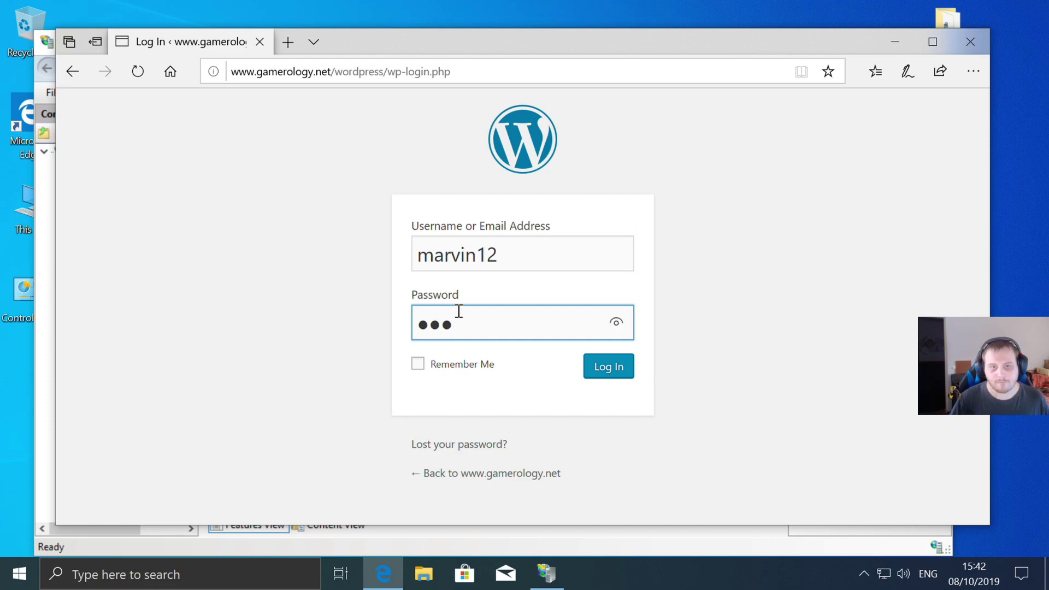
pyautogui.click(602, 382)
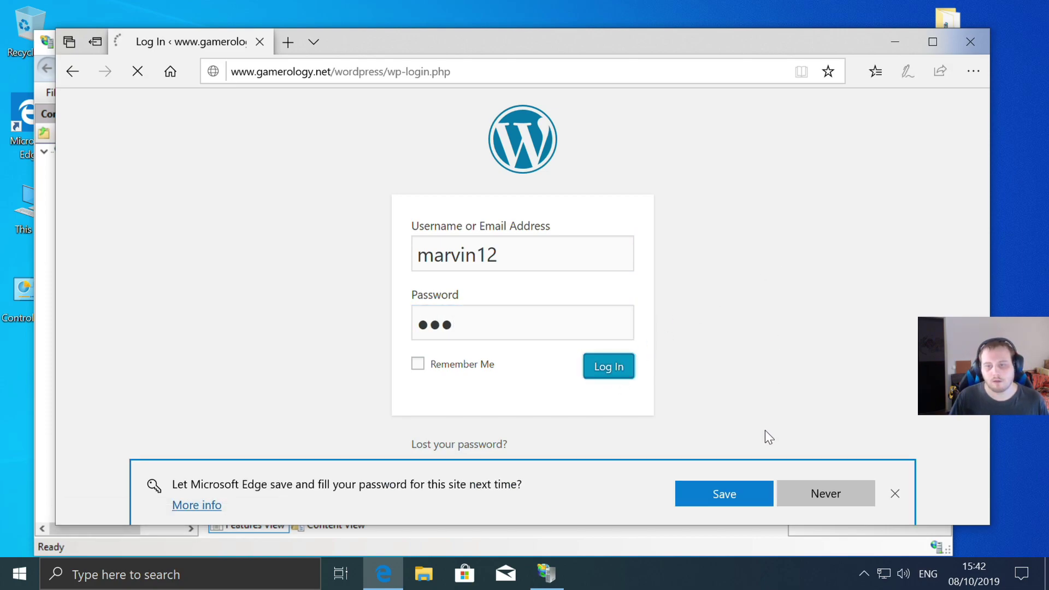
pyautogui.click(828, 491)
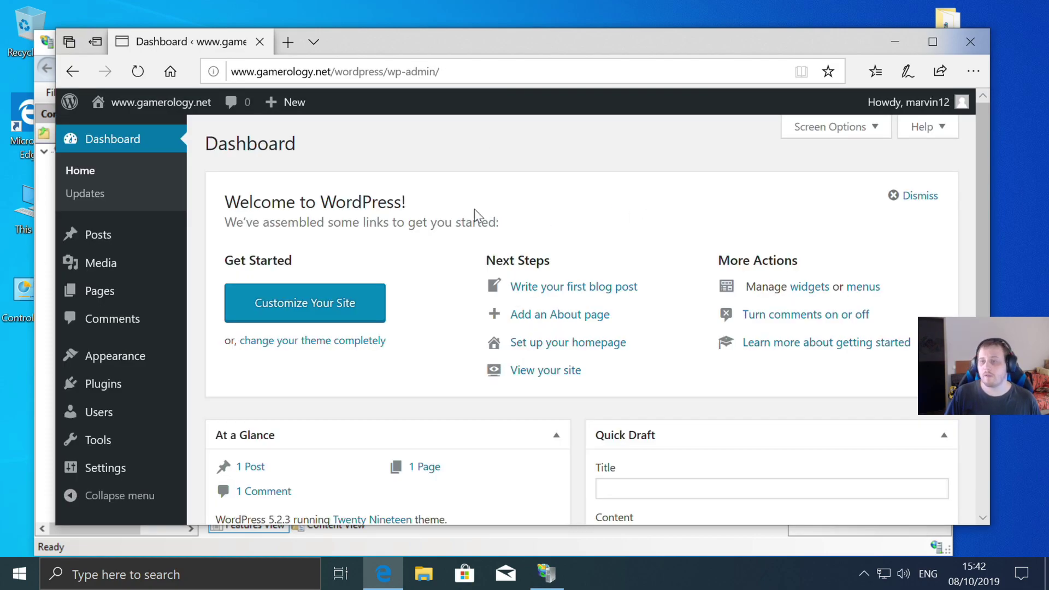
# - Browse the live site's front page, then return to the admin Dashboard
pyautogui.click(151, 110)
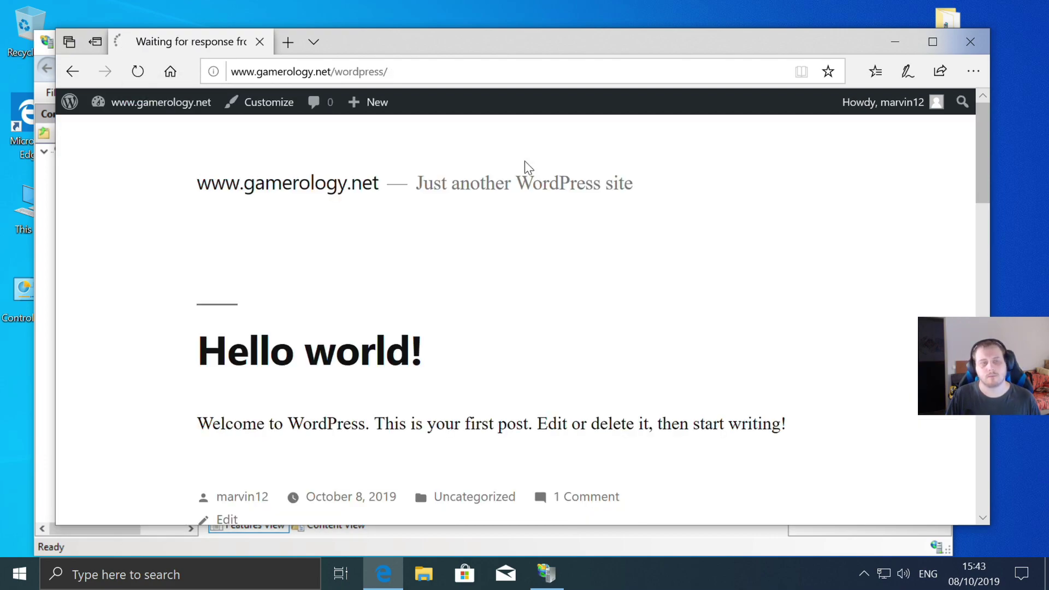
pyautogui.scroll(-3, 557, 214)
pyautogui.scroll(-4, 558, 210)
pyautogui.scroll(6, 557, 211)
pyautogui.scroll(-7, 557, 210)
pyautogui.scroll(-3, 557, 216)
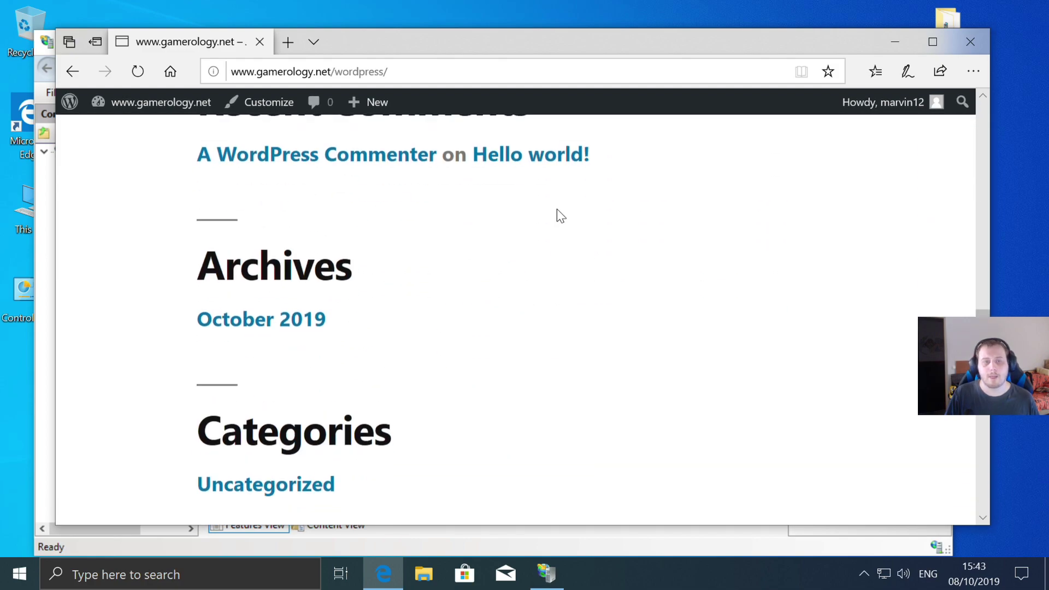
pyautogui.scroll(10, 557, 215)
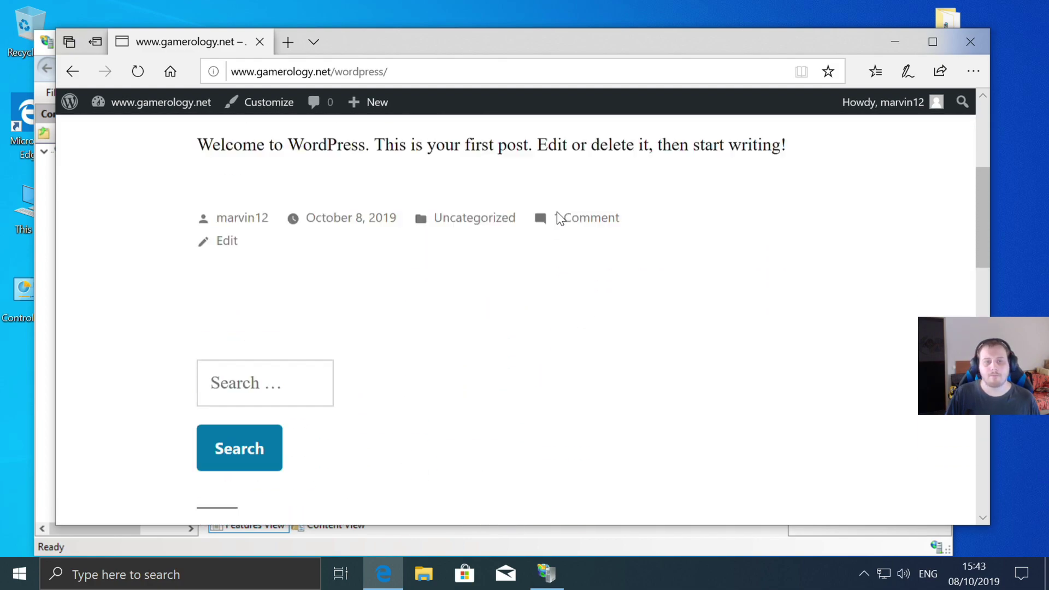
pyautogui.click(144, 105)
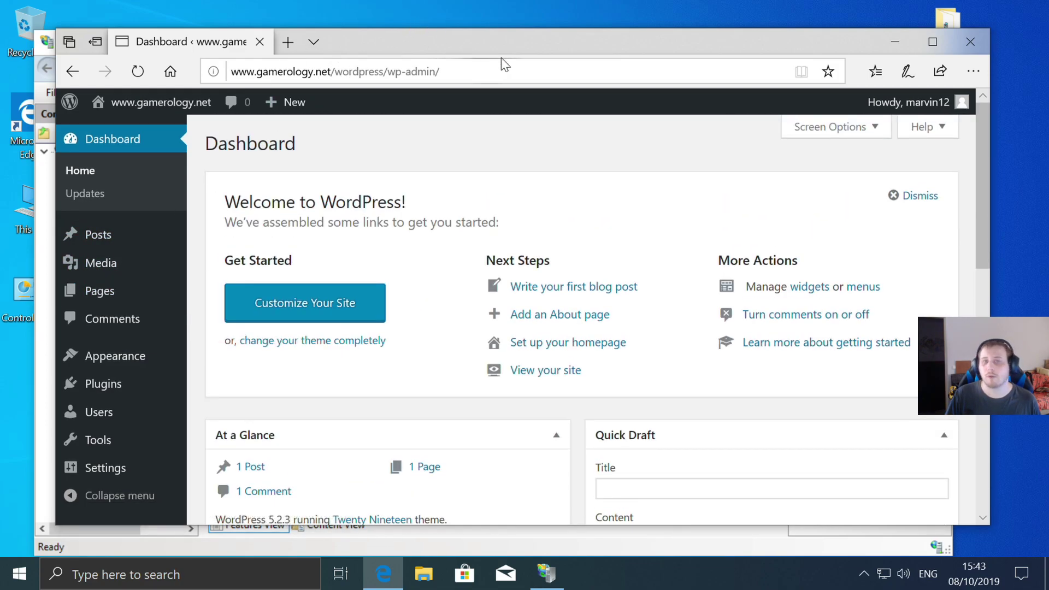
pyautogui.scroll(-10, 120, 322)
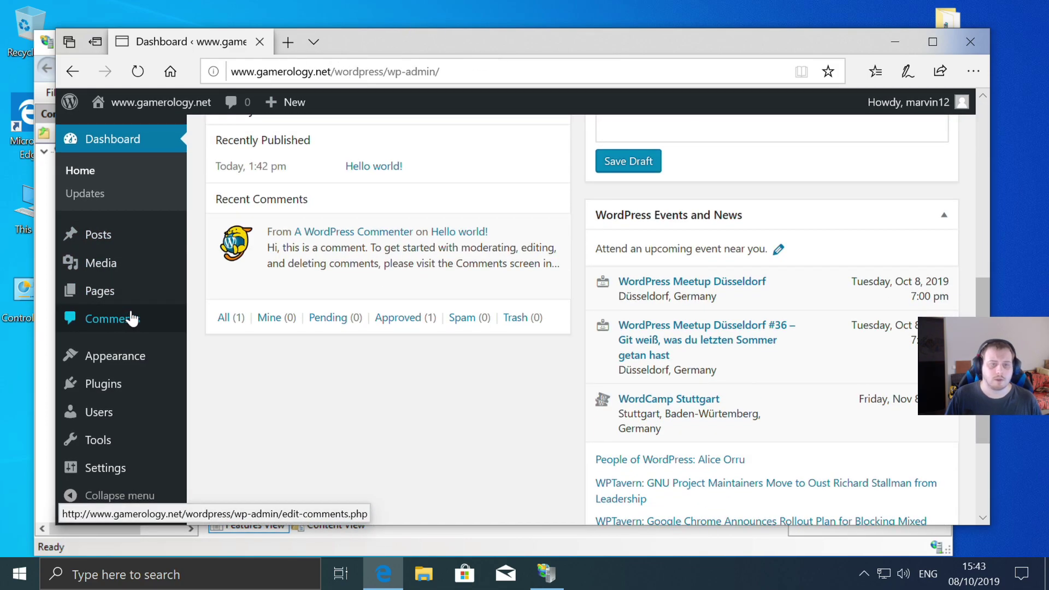
# - In General Settings, remove /wordpress from both the WordPress Address and the Site Address
pyautogui.scroll(-3, 109, 420)
pyautogui.click(115, 471)
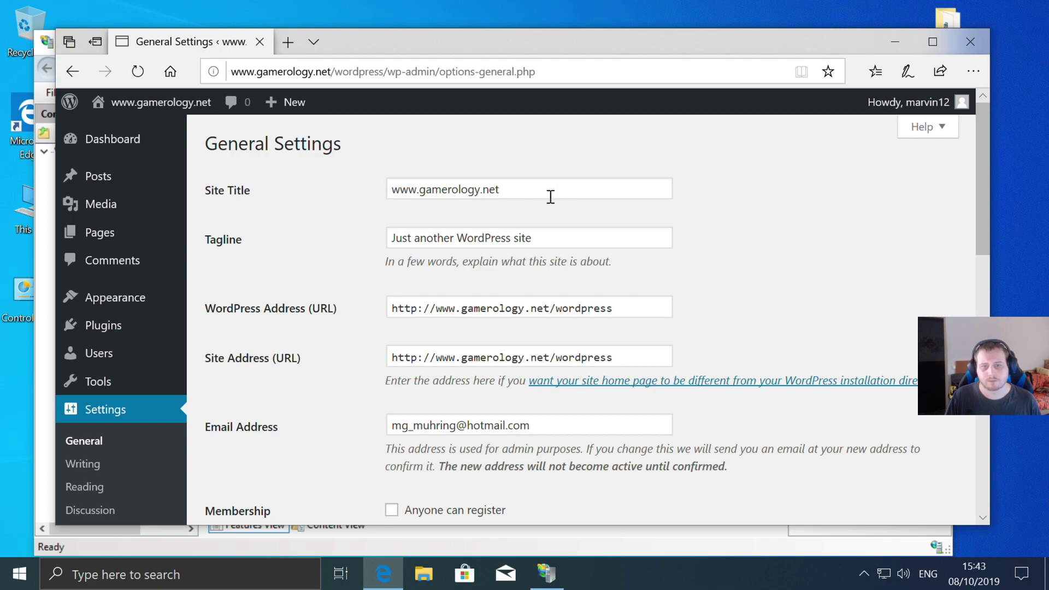
pyautogui.moveTo(626, 310); pyautogui.dragTo(558, 306)
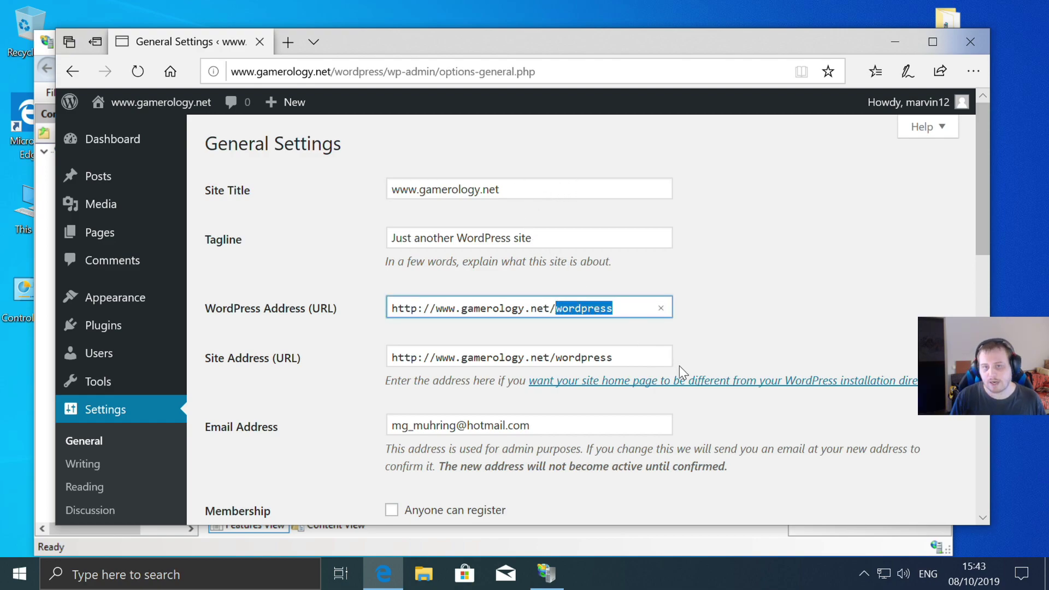
pyautogui.press('BackSpace')
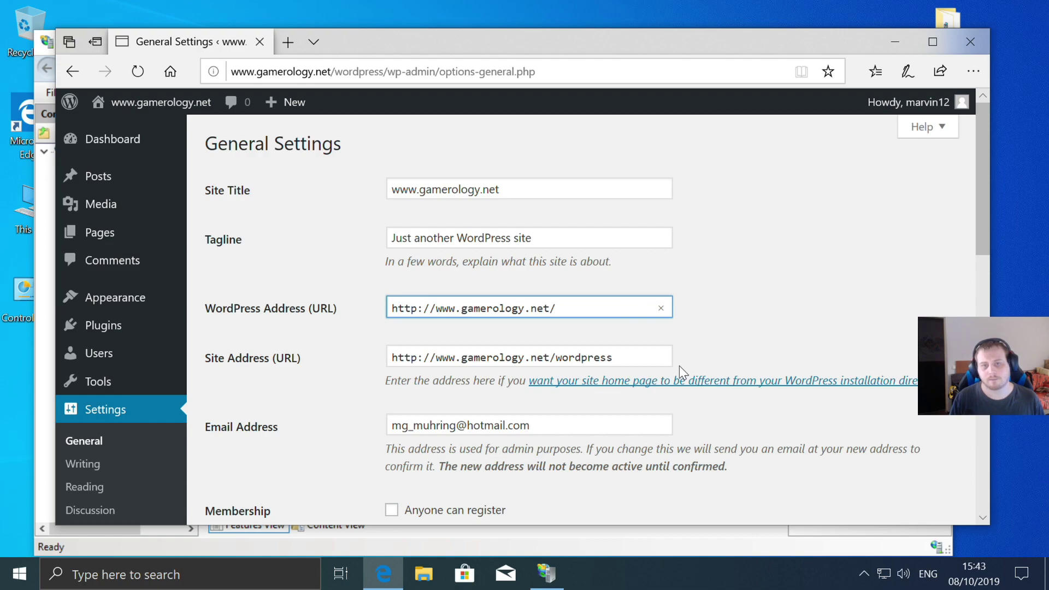
pyautogui.press('BackSpace')
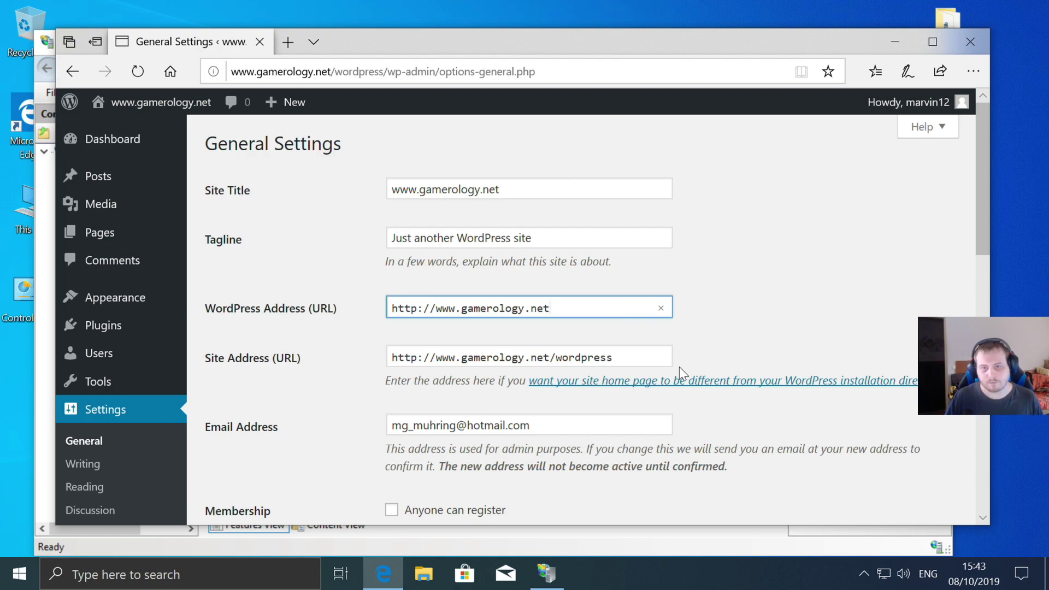
pyautogui.moveTo(638, 356); pyautogui.dragTo(553, 348)
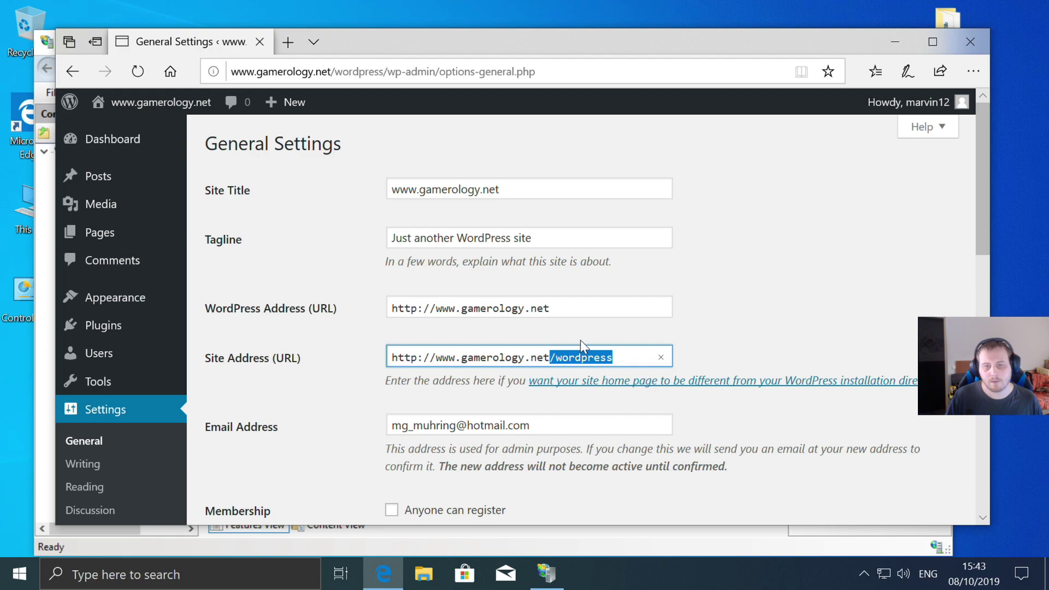
pyautogui.press('BackSpace')
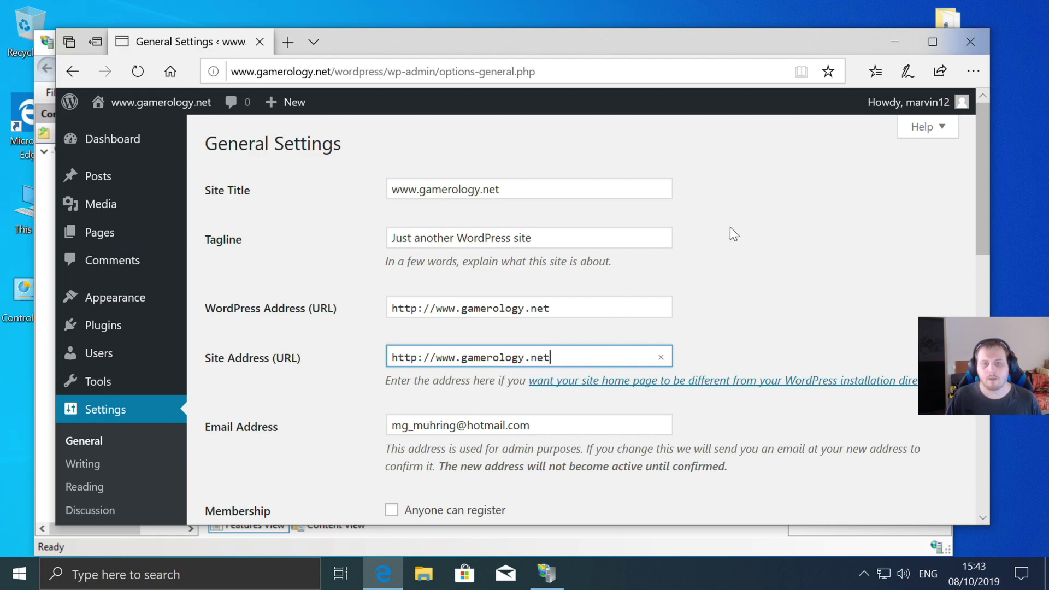
# - Set the timezone to UTC+2 and the date format to 08/10/2019 (d/m/Y), then save
pyautogui.scroll(-2, 732, 233)
pyautogui.scroll(-4, 528, 316)
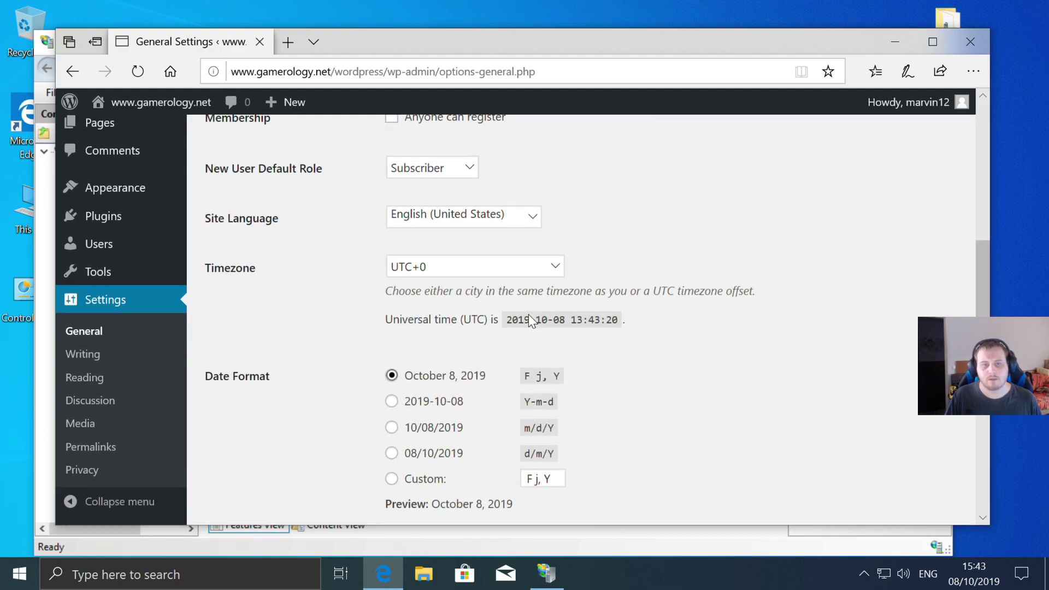
pyautogui.click(554, 264)
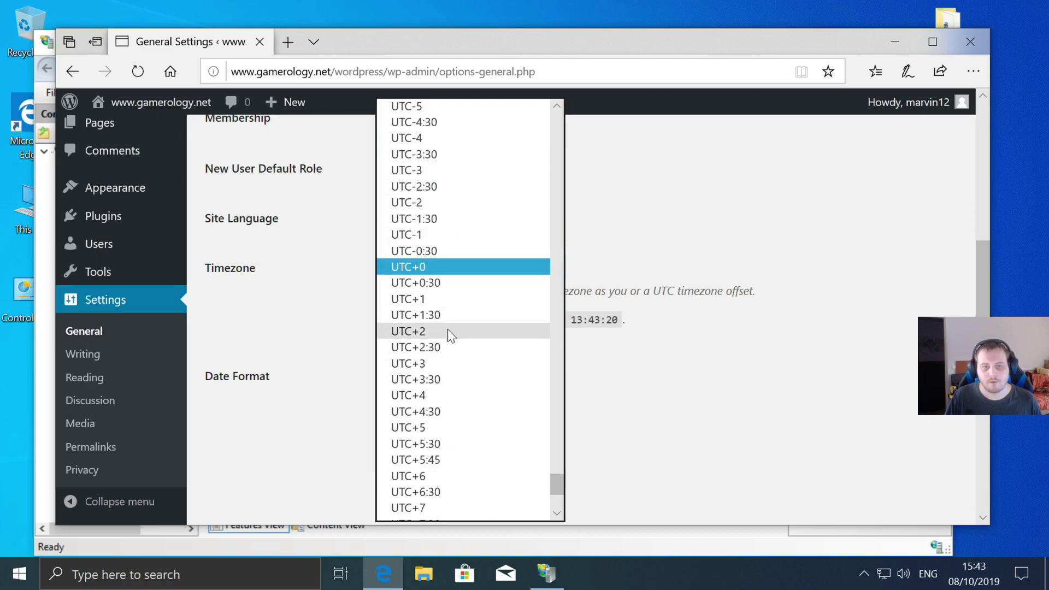
pyautogui.click(459, 321)
pyautogui.scroll(-1, 457, 358)
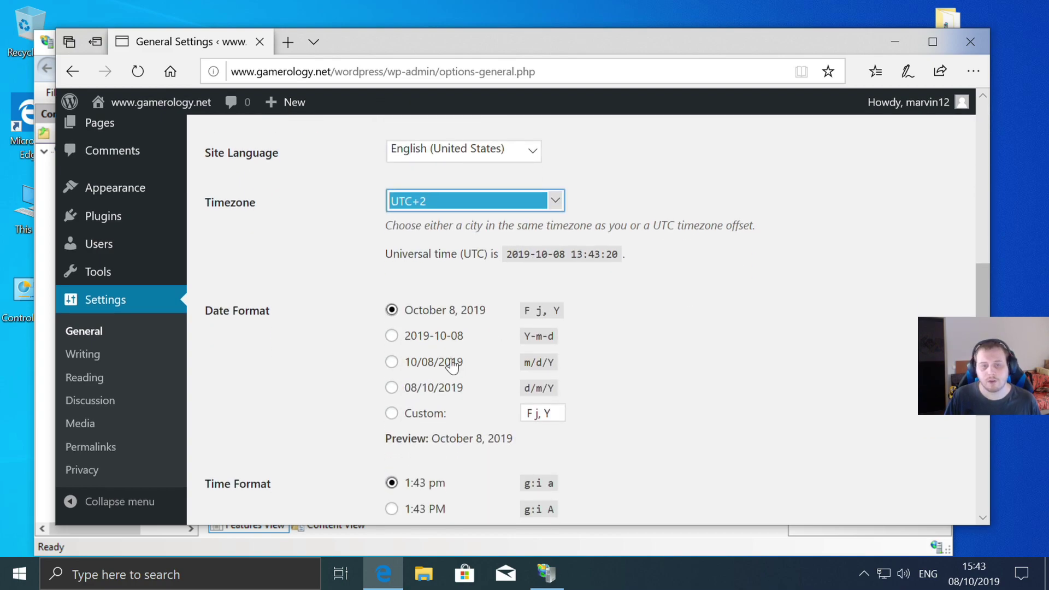
pyautogui.click(392, 361)
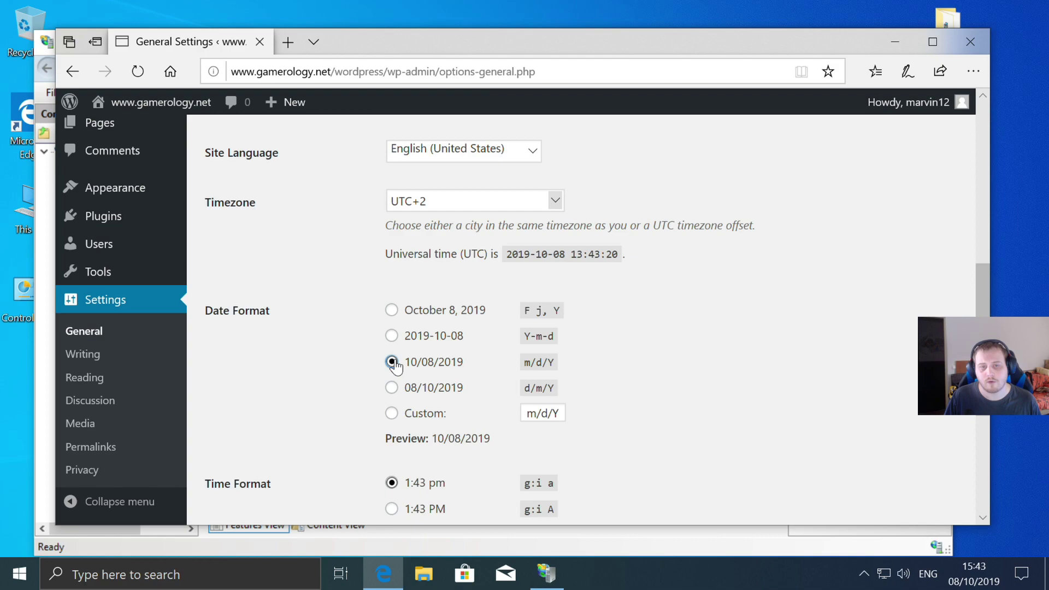
pyautogui.click(390, 389)
pyautogui.scroll(-1, 697, 310)
pyautogui.scroll(-3, 701, 317)
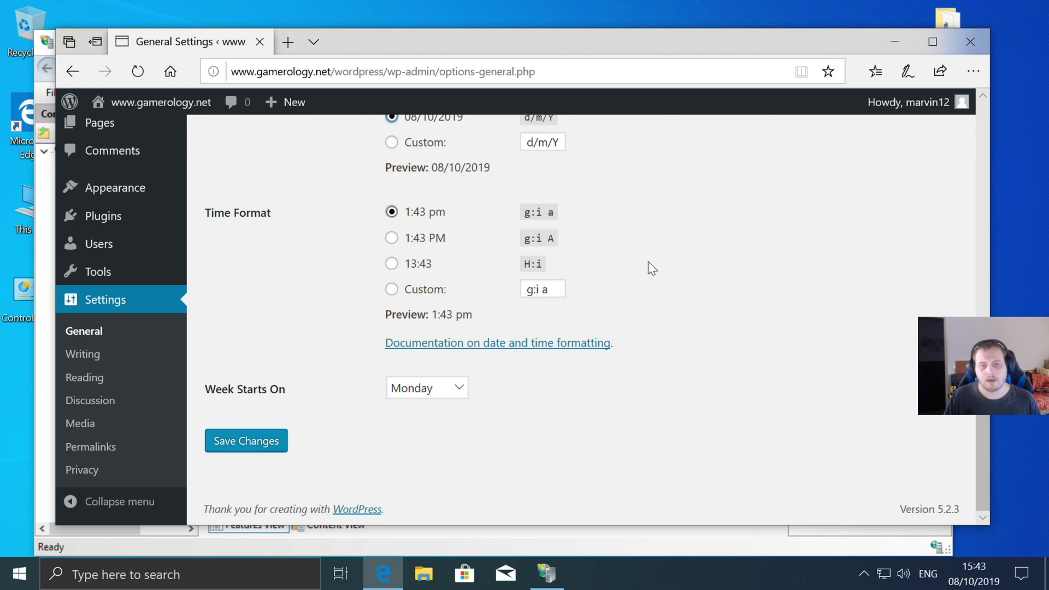
pyautogui.click(249, 442)
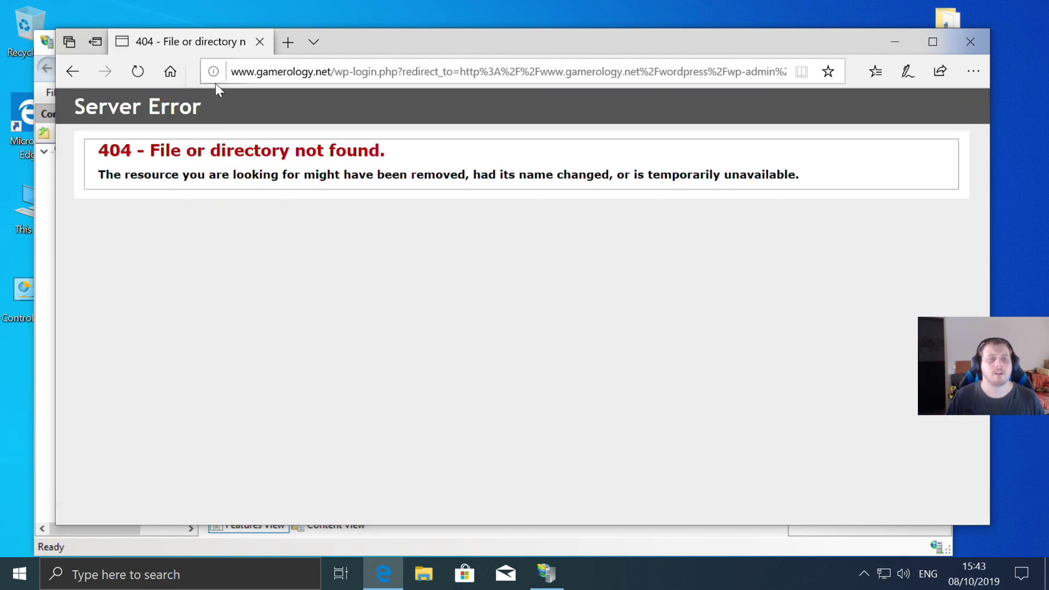
# - Stop the gamerology.net site from the IIS Actions pane and open This PC
pyautogui.click(896, 44)
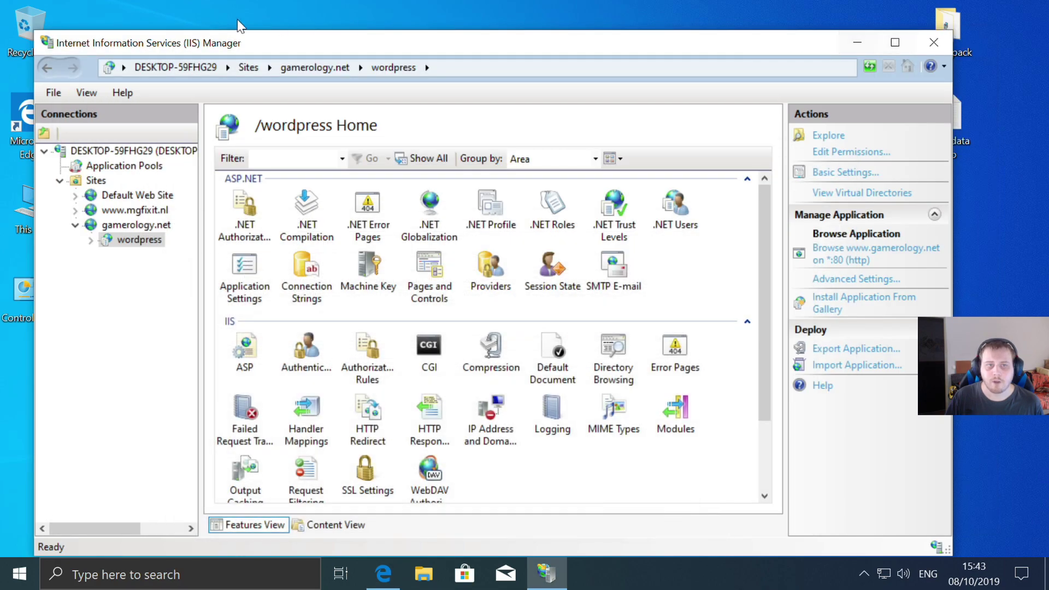
pyautogui.click(133, 225)
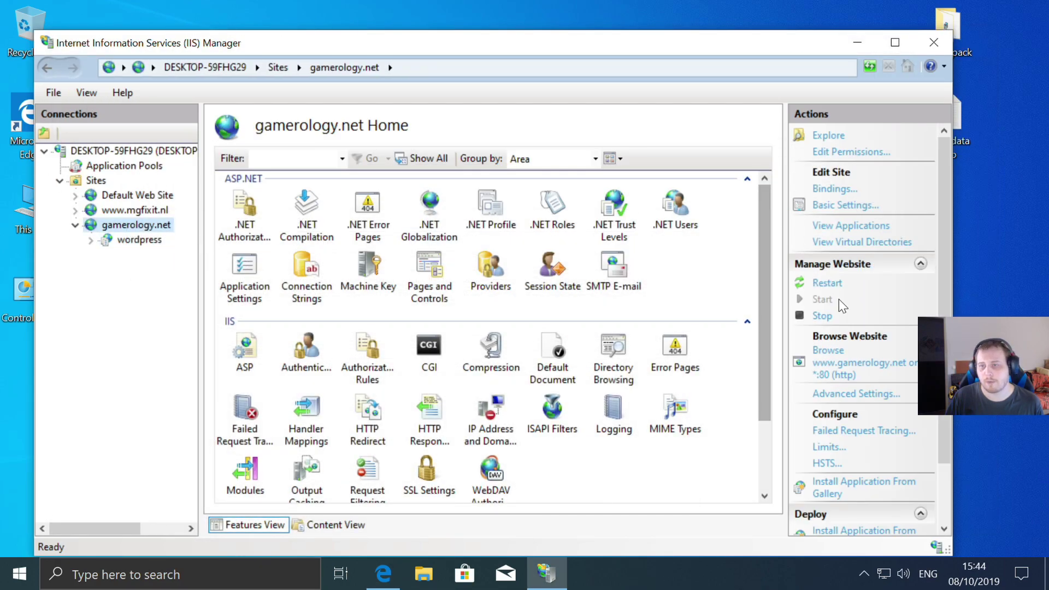
pyautogui.click(823, 317)
pyautogui.doubleClick(20, 211)
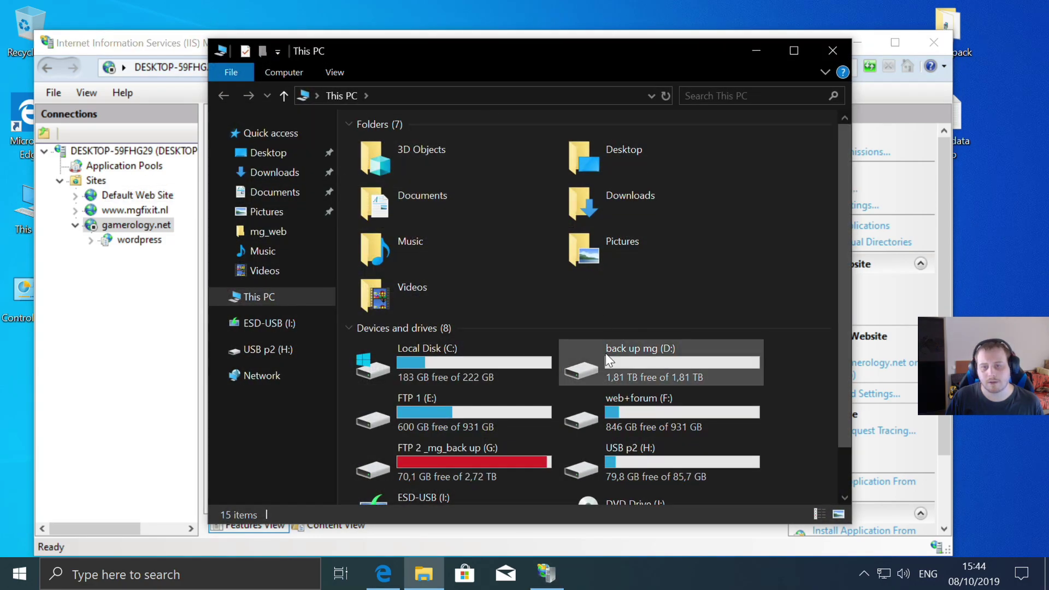
# - In F:\New Web\Gamerology, rename the index file to index2
pyautogui.doubleClick(671, 404)
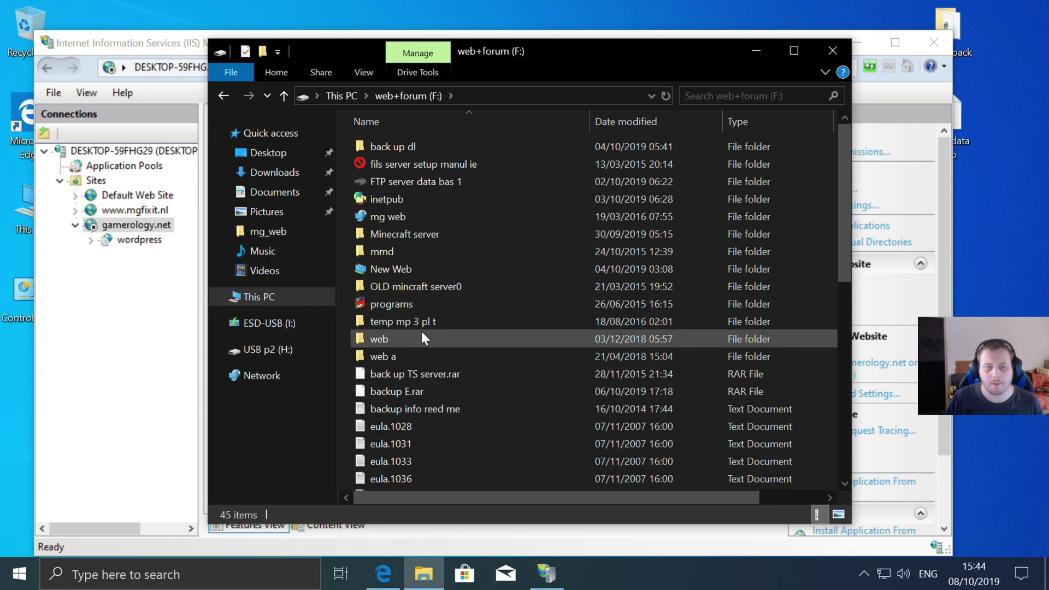
pyautogui.click(356, 272)
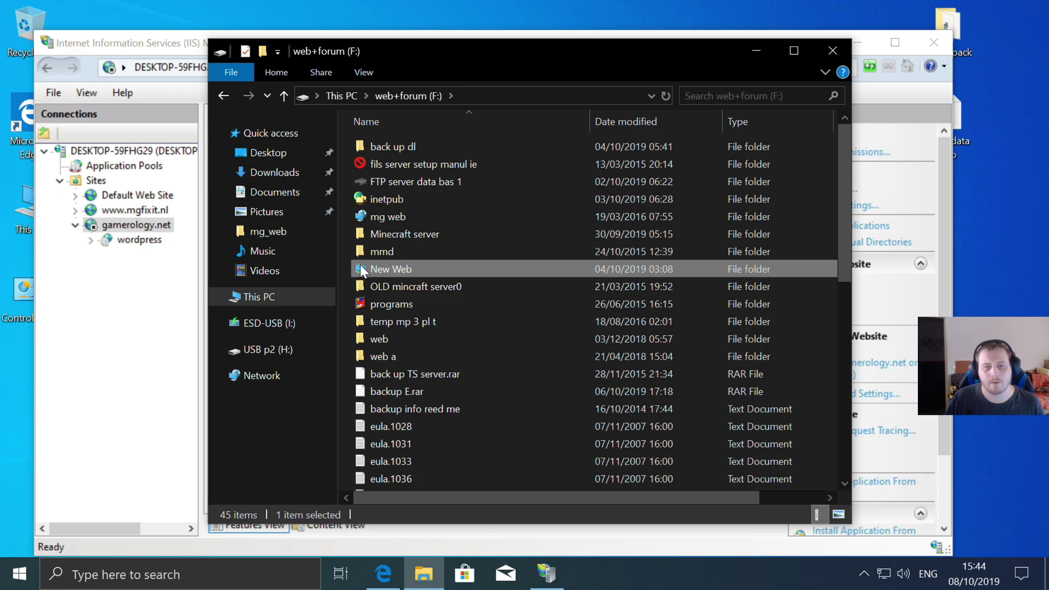
pyautogui.doubleClick(358, 269)
pyautogui.doubleClick(401, 162)
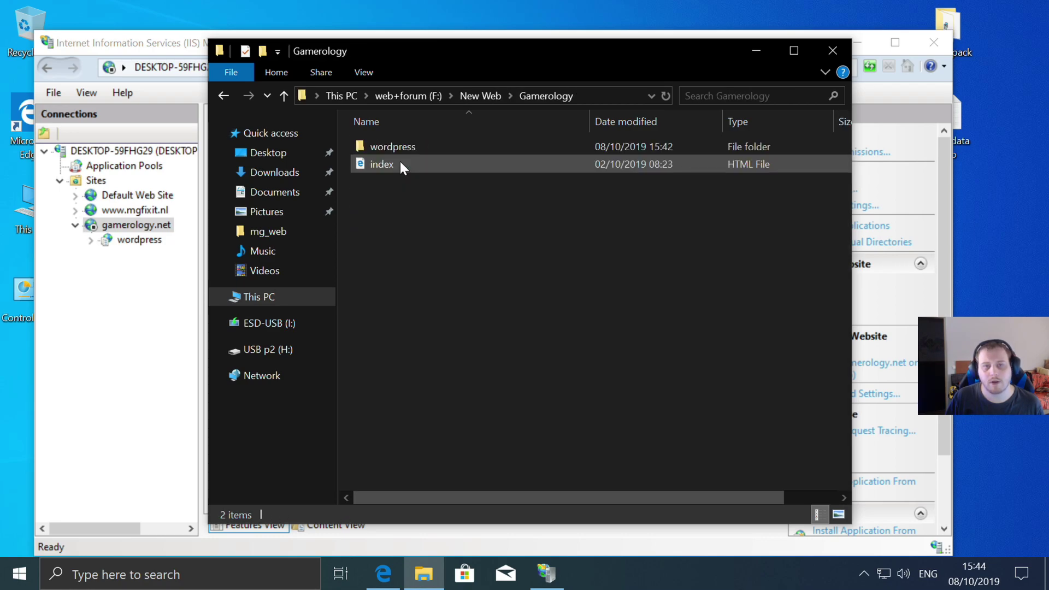
pyautogui.click(389, 165)
pyautogui.rightClick(389, 166)
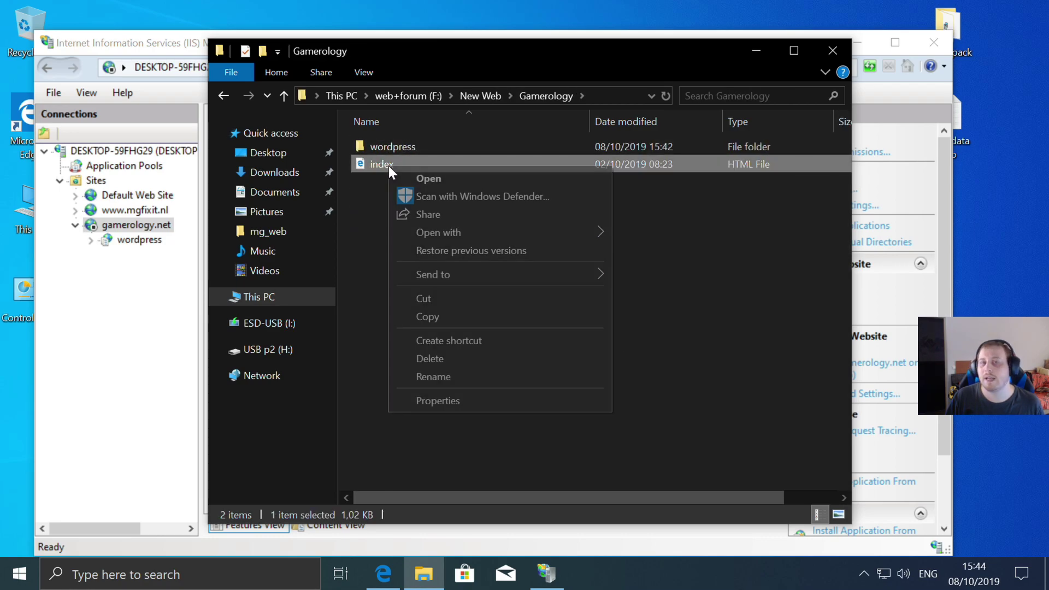
pyautogui.click(474, 376)
pyautogui.press('End')
pyautogui.write('2')
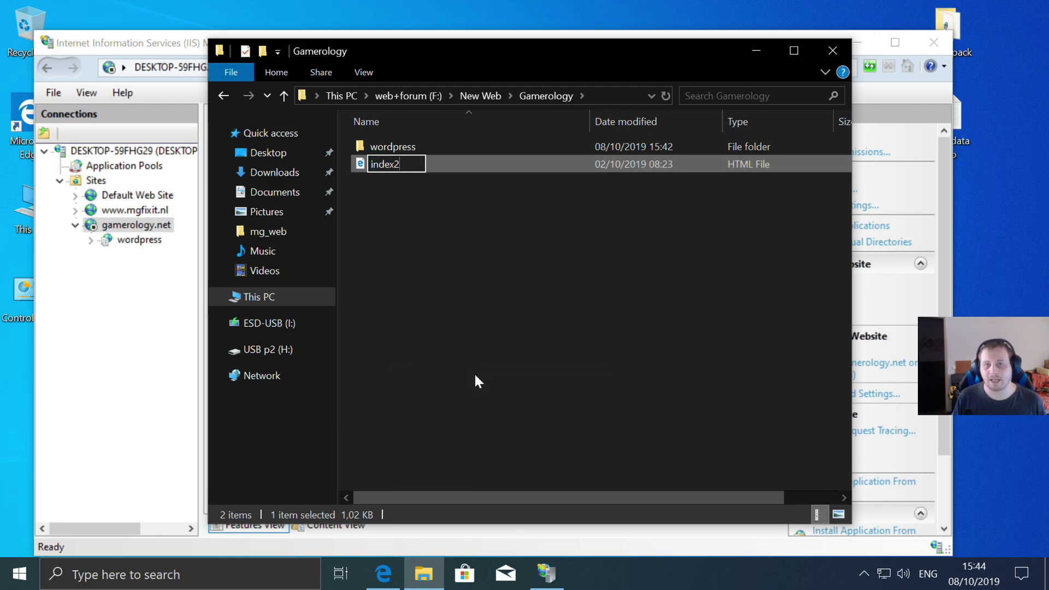
pyautogui.press('Return')
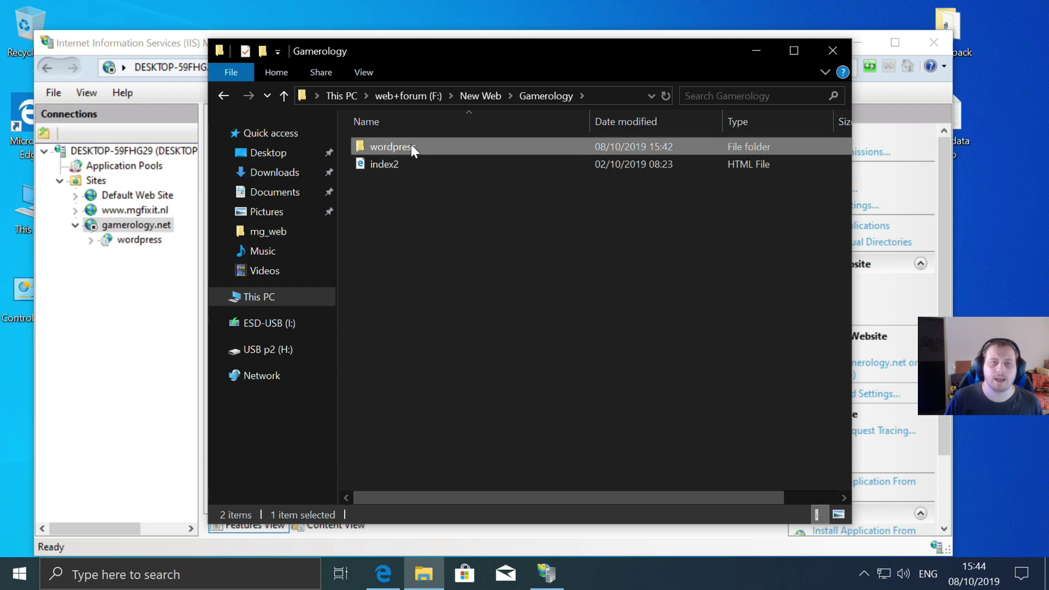
# - Copy all 20 items from the wordpress folder up into the Gamerology folder
pyautogui.doubleClick(410, 145)
pyautogui.click(401, 146)
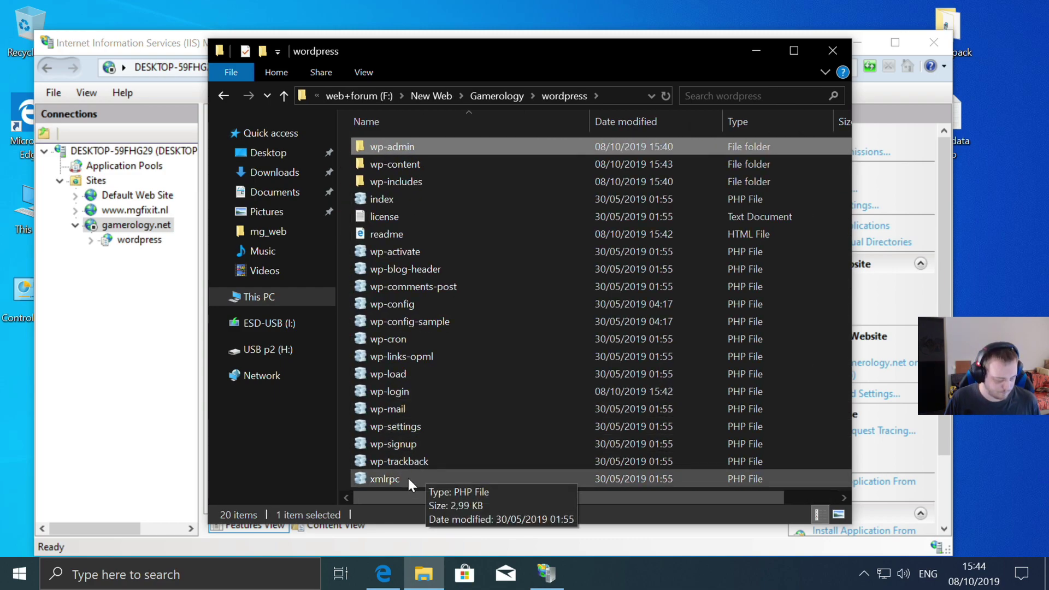
pyautogui.keyDown('shift'); pyautogui.click(407, 477); pyautogui.keyUp('shift')
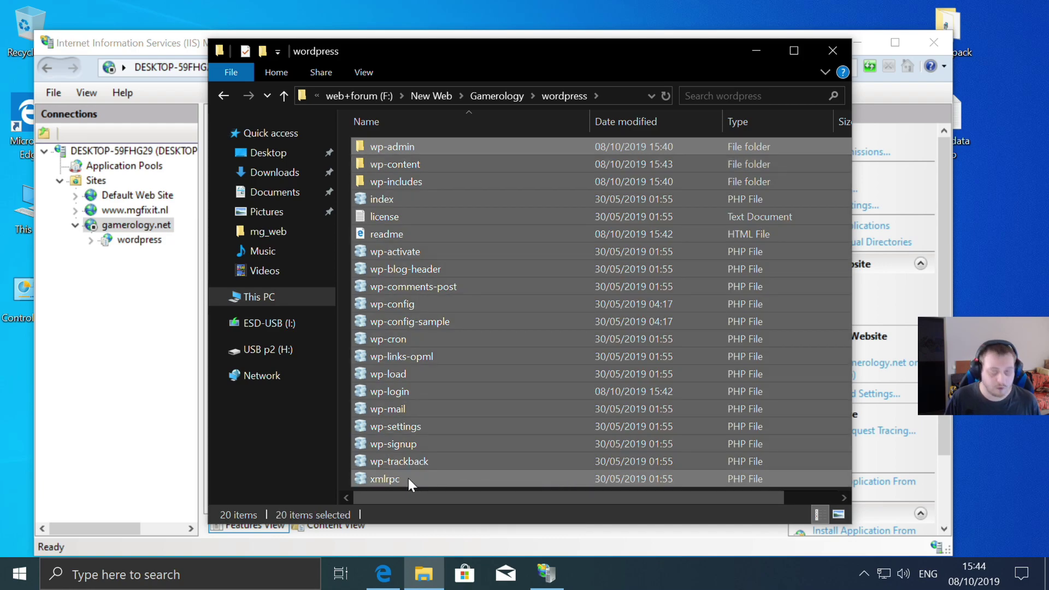
pyautogui.rightClick(406, 298)
pyautogui.click(457, 392)
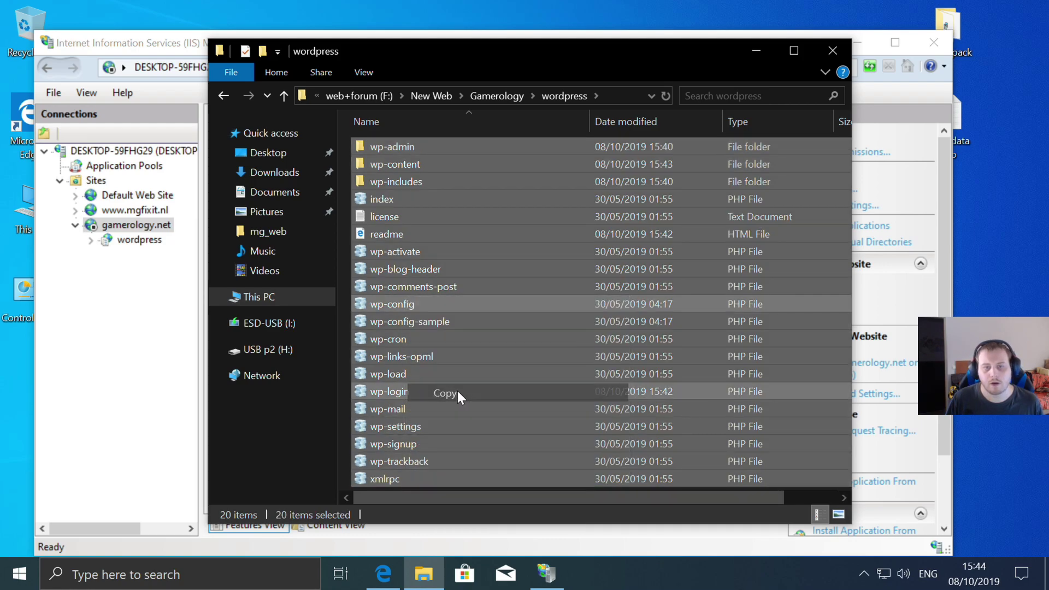
pyautogui.click(222, 95)
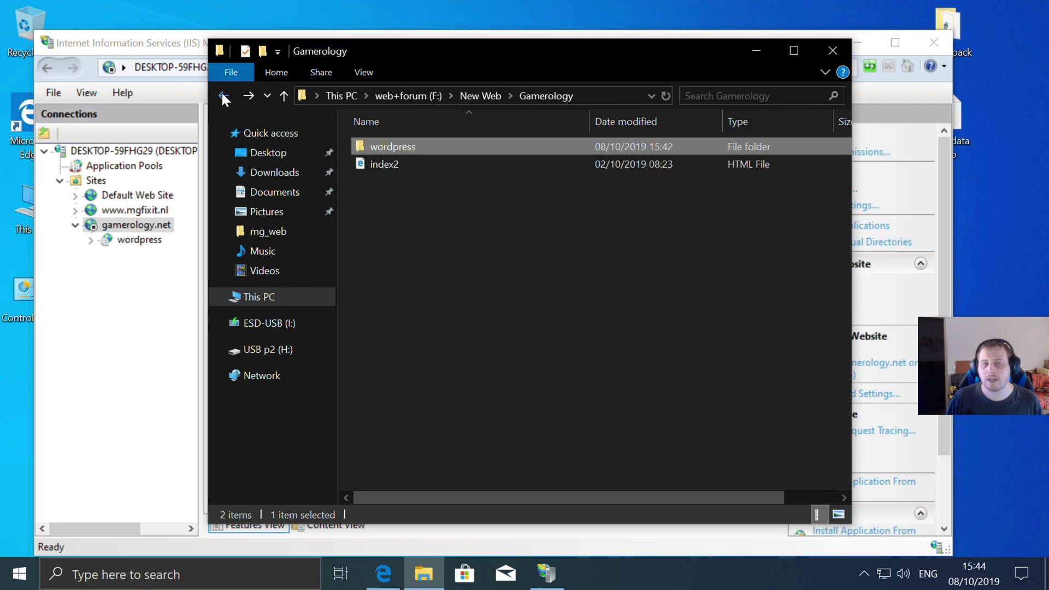
pyautogui.rightClick(421, 274)
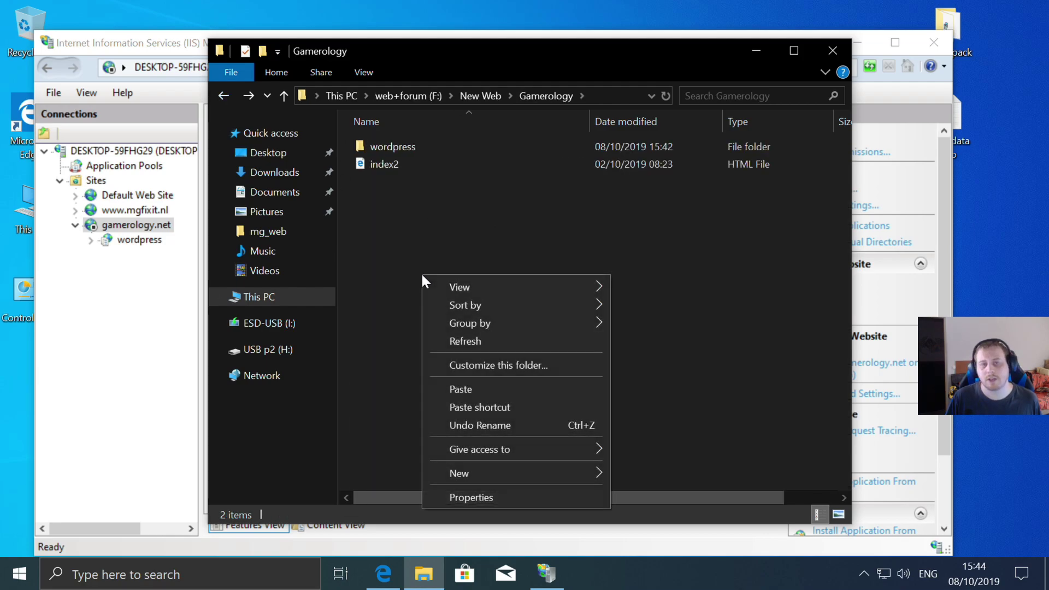
pyautogui.click(475, 389)
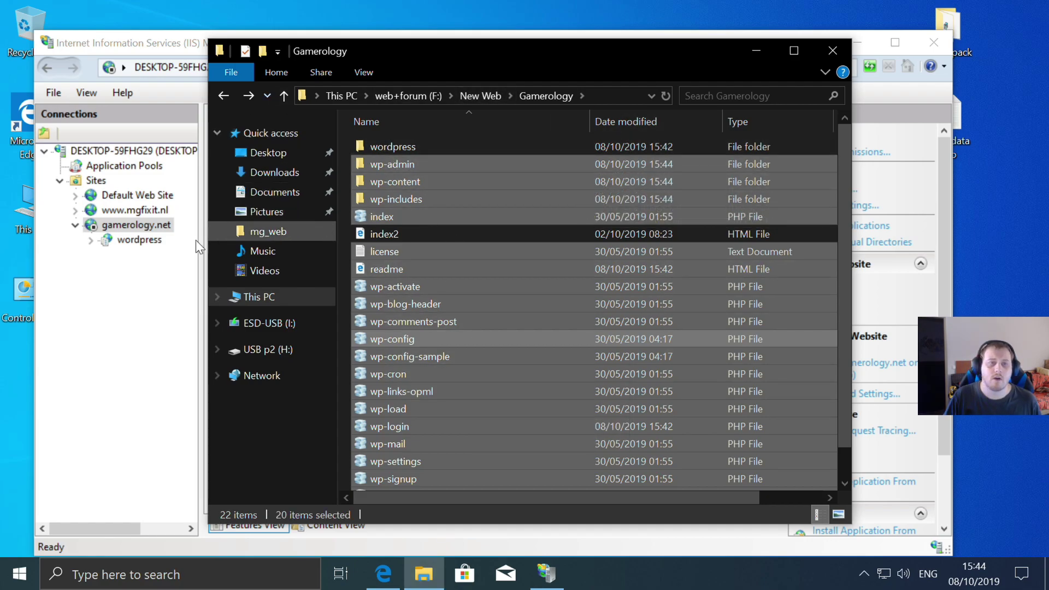
# - Start the gamerology.net site again in IIS Manager and minimize it
pyautogui.click(126, 381)
pyautogui.click(821, 299)
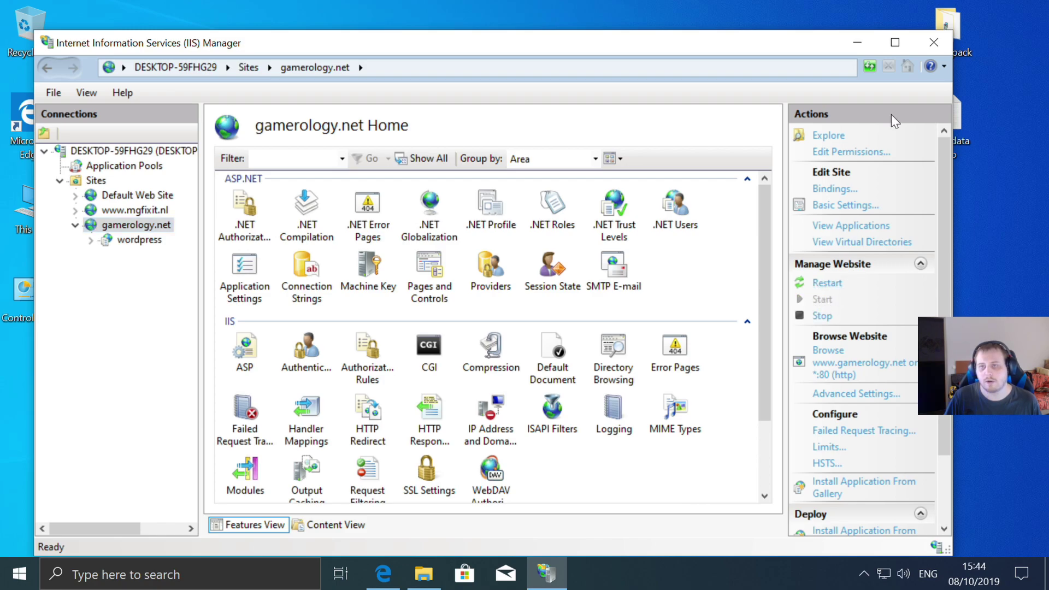
pyautogui.click(858, 42)
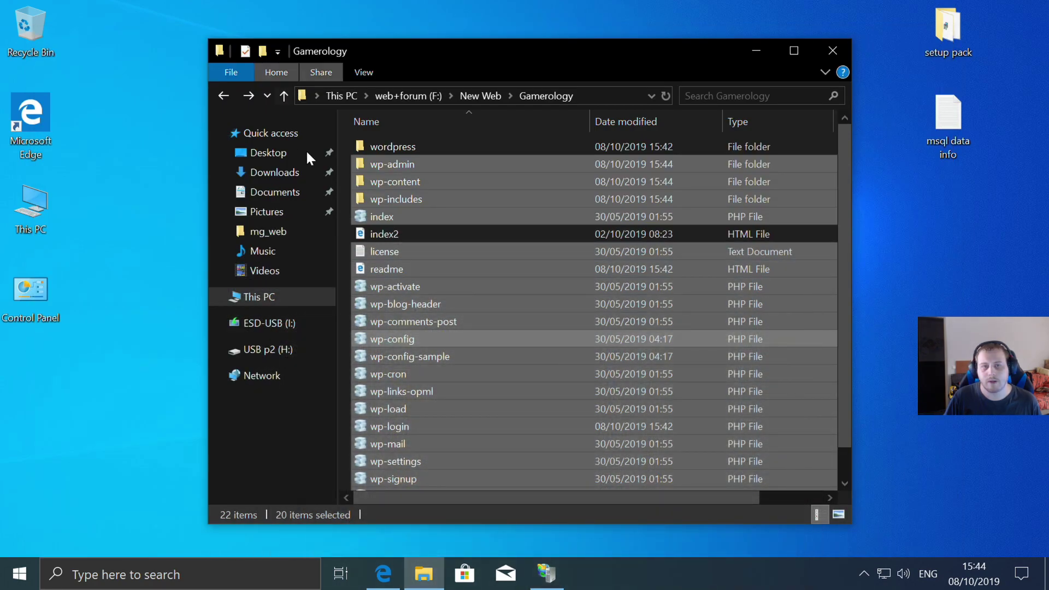
# - Reload the login page in Edge and sign in with the admin username and password
pyautogui.click(756, 49)
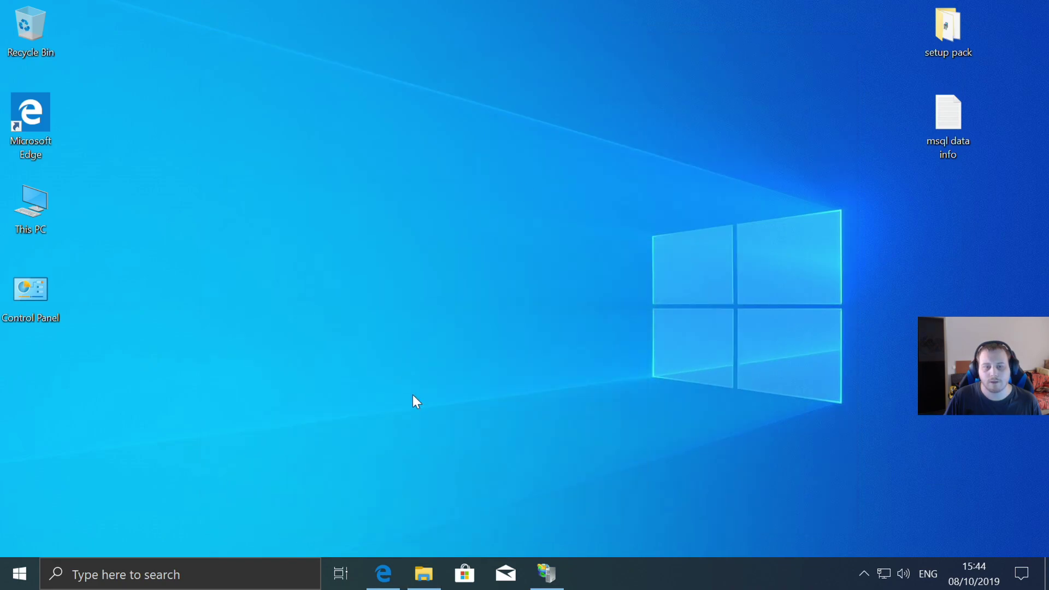
pyautogui.click(383, 574)
pyautogui.click(137, 76)
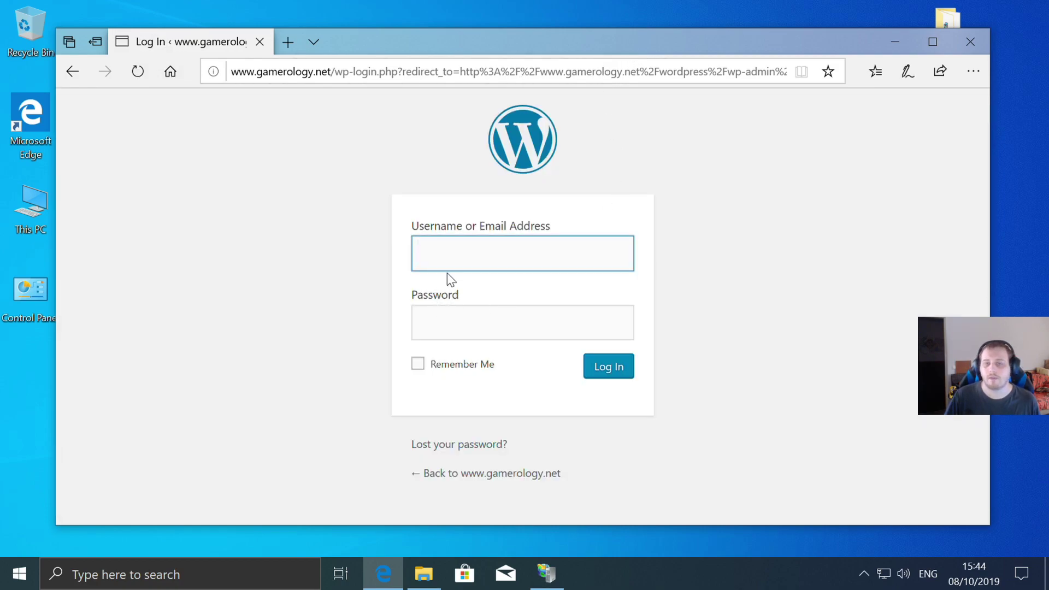
pyautogui.write('marvin12')
pyautogui.click(516, 321)
pyautogui.write('***')
pyautogui.press('Return')
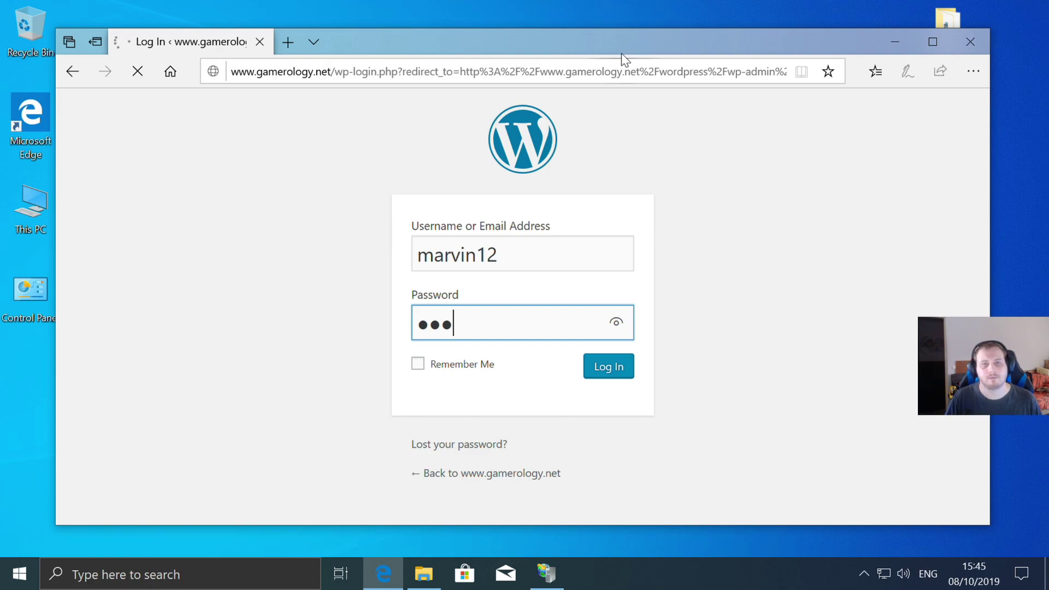
pyautogui.click(648, 72)
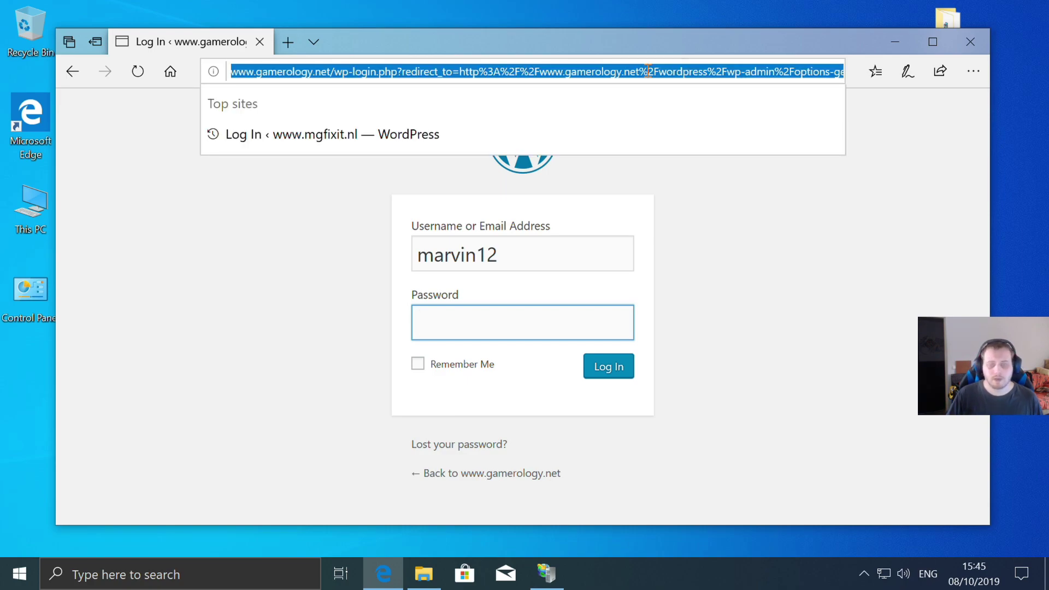
pyautogui.press('End')
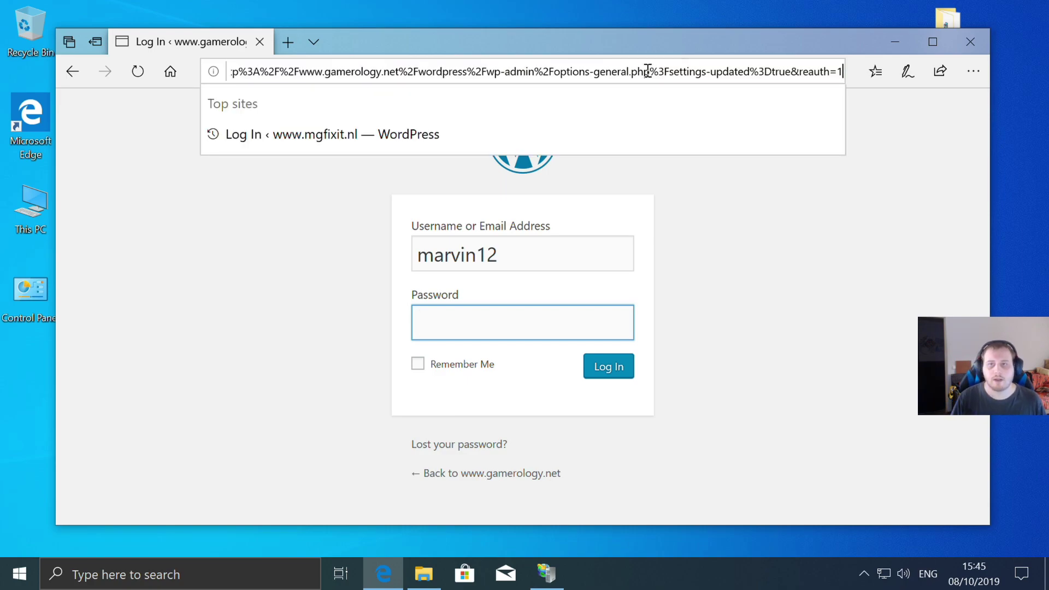
pyautogui.press('BackSpace')
pyautogui.press('BackSpace')
pyautogui.press('BackSpace')
pyautogui.press('BackSpace')
pyautogui.press('BackSpace')
pyautogui.press('BackSpace')
pyautogui.press('BackSpace')
pyautogui.press('BackSpace')
pyautogui.press('BackSpace')
pyautogui.press('BackSpace')
pyautogui.press('BackSpace')
pyautogui.press('BackSpace')
pyautogui.press('BackSpace')
pyautogui.press('BackSpace')
pyautogui.press('BackSpace')
pyautogui.press('BackSpace')
pyautogui.press('BackSpace')
pyautogui.press('BackSpace')
pyautogui.press('BackSpace')
pyautogui.press('BackSpace')
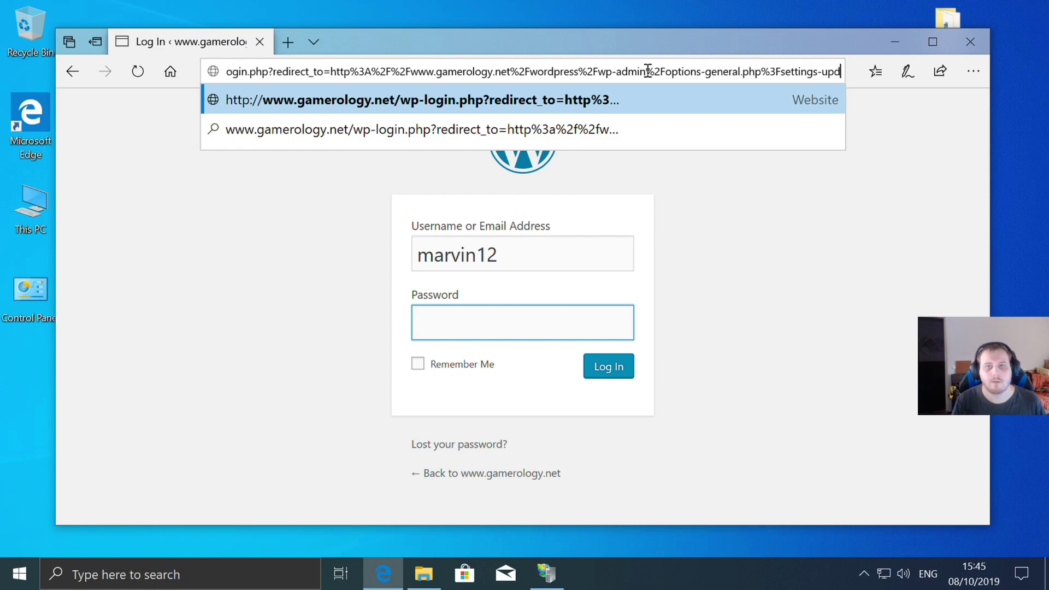
pyautogui.press('BackSpace')
pyautogui.press('BackSpace')
pyautogui.press('BackSpace')
pyautogui.press('BackSpace')
pyautogui.press('BackSpace')
pyautogui.press('BackSpace')
pyautogui.press('BackSpace')
pyautogui.press('BackSpace')
pyautogui.press('BackSpace')
pyautogui.press('BackSpace')
pyautogui.press('BackSpace')
pyautogui.press('BackSpace')
pyautogui.press('BackSpace')
pyautogui.press('BackSpace')
pyautogui.press('BackSpace')
pyautogui.press('BackSpace')
pyautogui.press('BackSpace')
pyautogui.press('BackSpace')
pyautogui.press('BackSpace')
pyautogui.press('BackSpace')
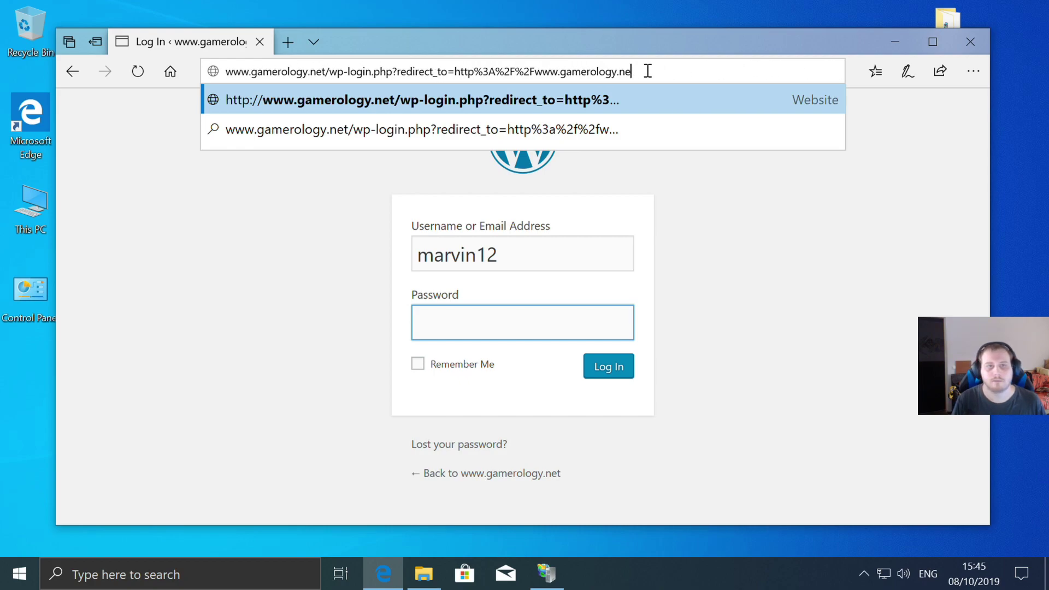
pyautogui.press('BackSpace')
pyautogui.press('BackSpace')
pyautogui.press('BackSpace')
pyautogui.press('BackSpace')
pyautogui.press('BackSpace')
pyautogui.press('BackSpace')
pyautogui.press('BackSpace')
pyautogui.press('BackSpace')
pyautogui.press('BackSpace')
pyautogui.press('BackSpace')
pyautogui.press('BackSpace')
pyautogui.press('BackSpace')
pyautogui.press('BackSpace')
pyautogui.press('BackSpace')
pyautogui.press('BackSpace')
pyautogui.press('BackSpace')
pyautogui.press('BackSpace')
pyautogui.press('BackSpace')
pyautogui.press('BackSpace')
pyautogui.press('BackSpace')
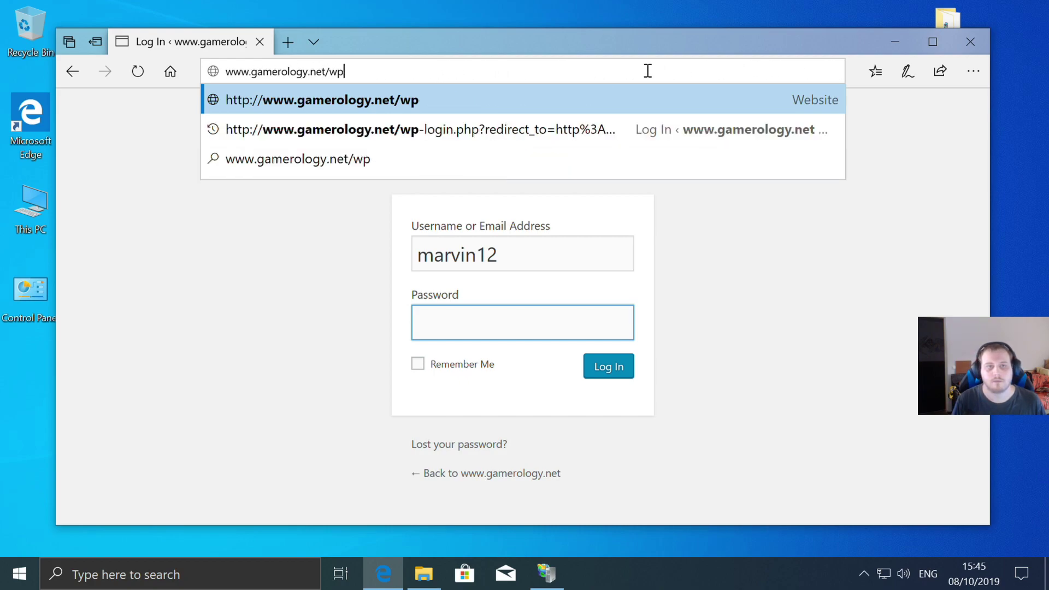
pyautogui.press('Return')
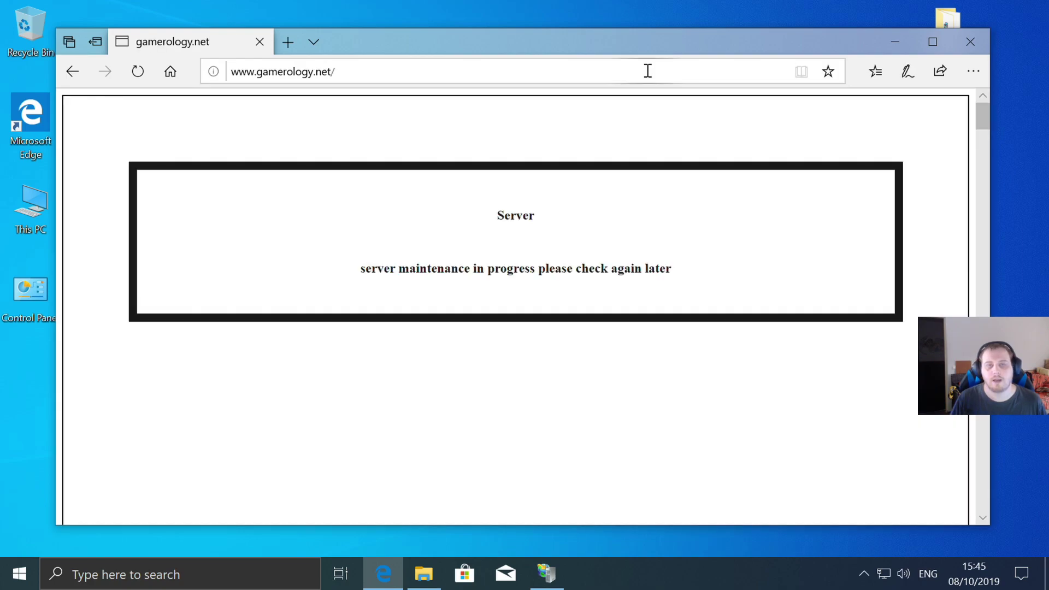
pyautogui.click(367, 72)
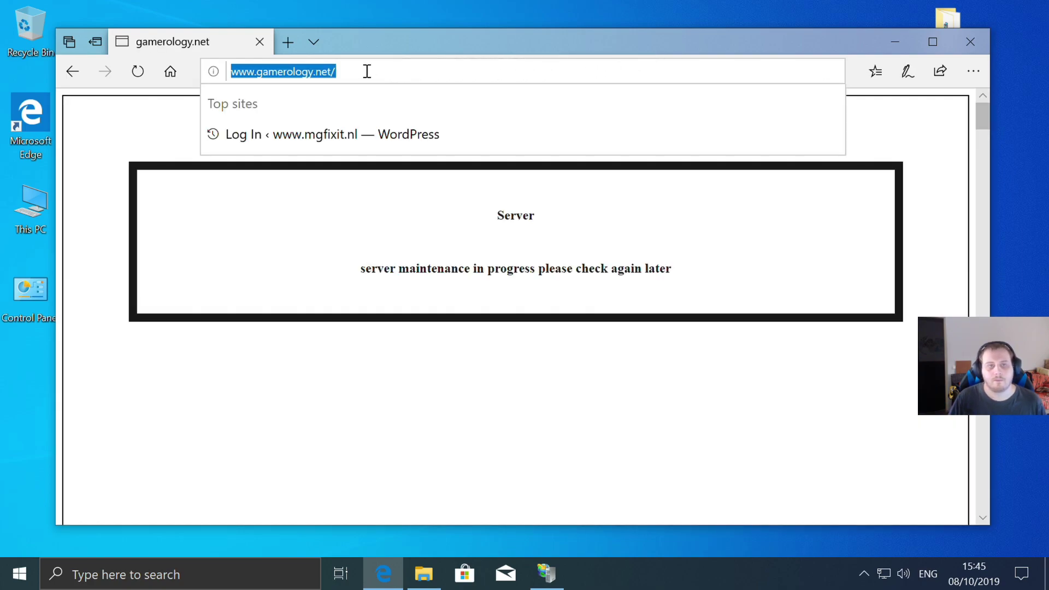
pyautogui.click(368, 72)
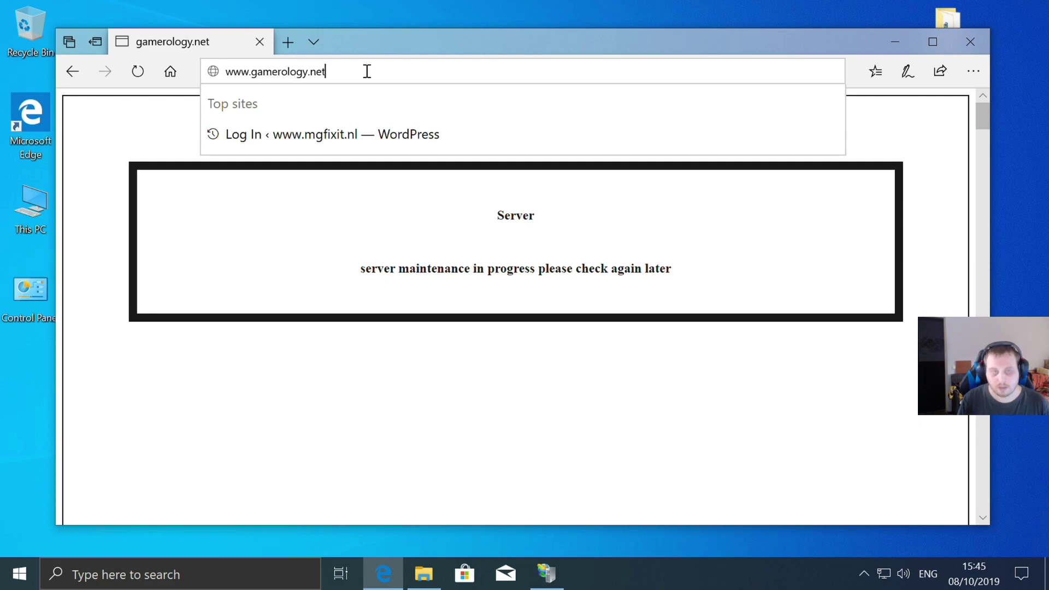
pyautogui.press('Return')
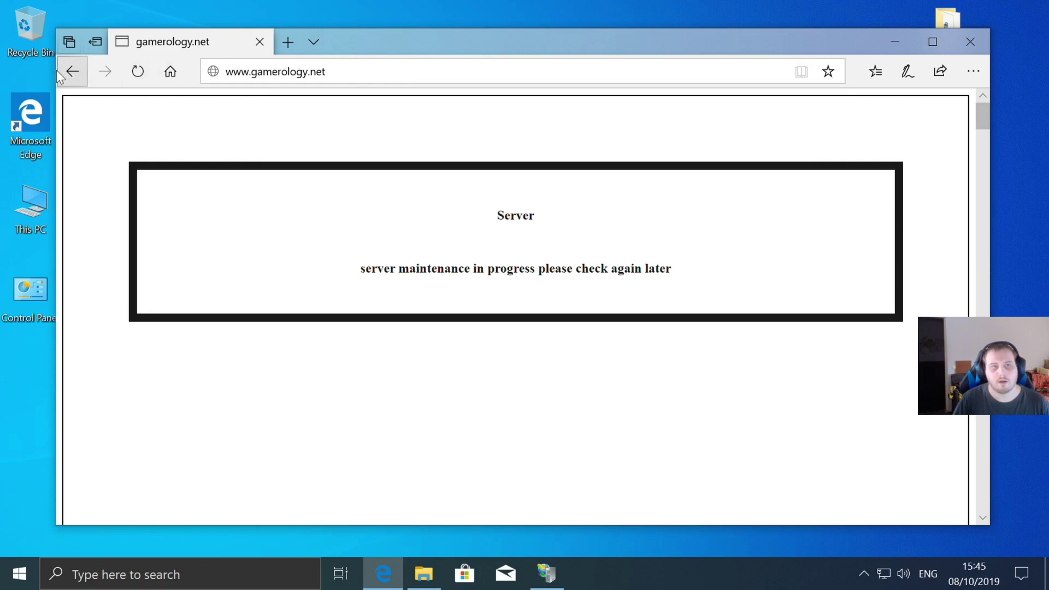
pyautogui.click(139, 70)
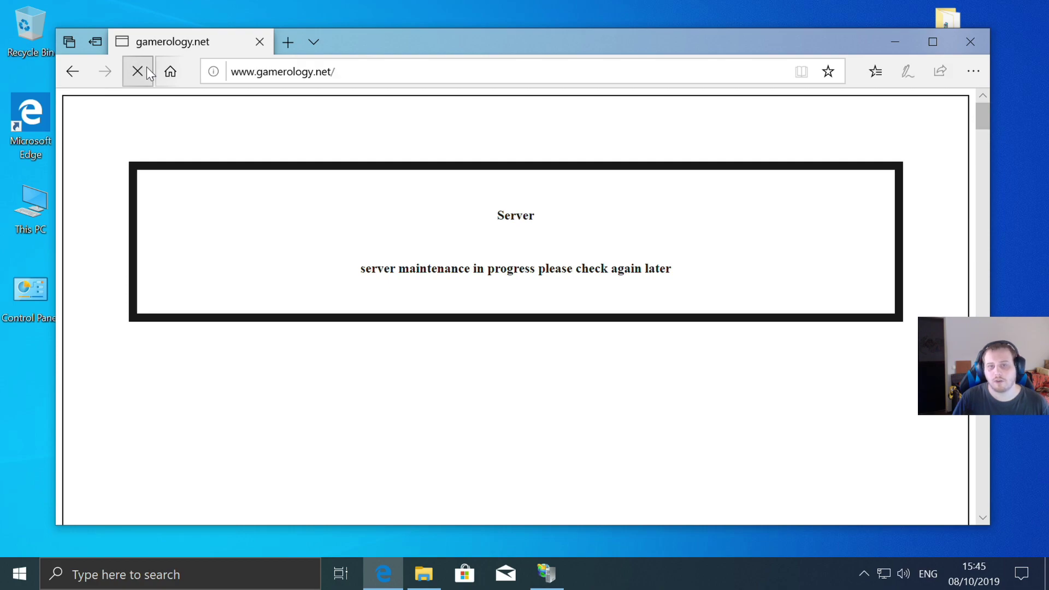
pyautogui.click(365, 70)
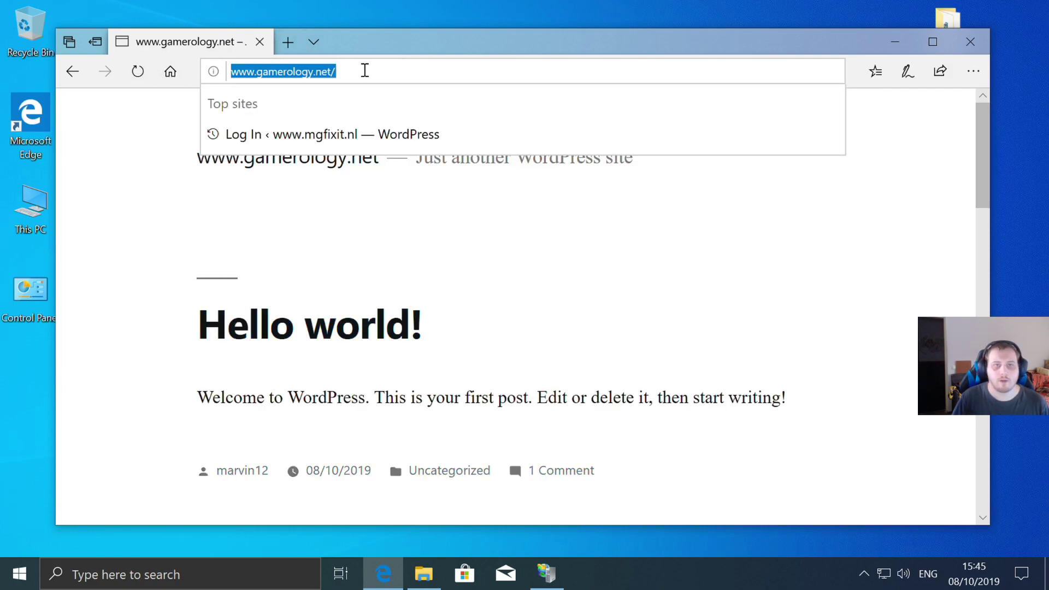
pyautogui.click(365, 70)
pyautogui.click(132, 222)
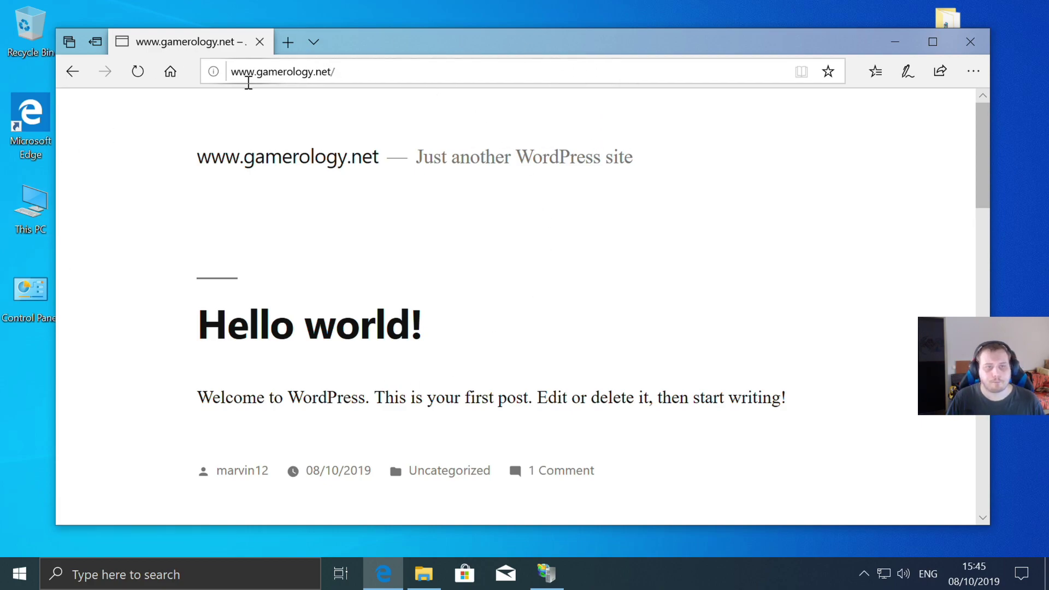
pyautogui.moveTo(232, 74); pyautogui.dragTo(377, 73)
pyautogui.click(389, 66)
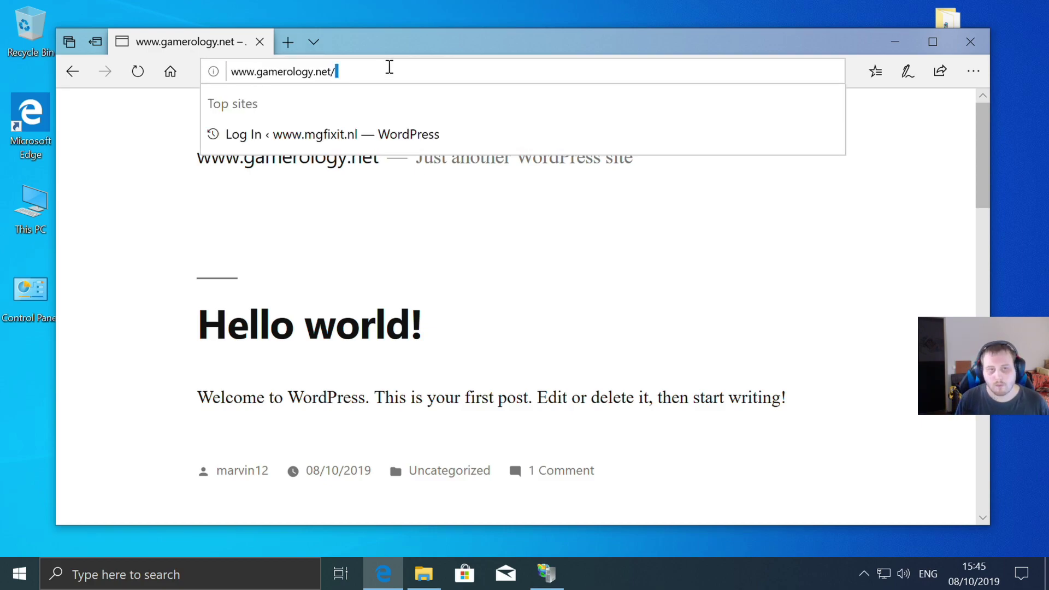
pyautogui.write('wp-')
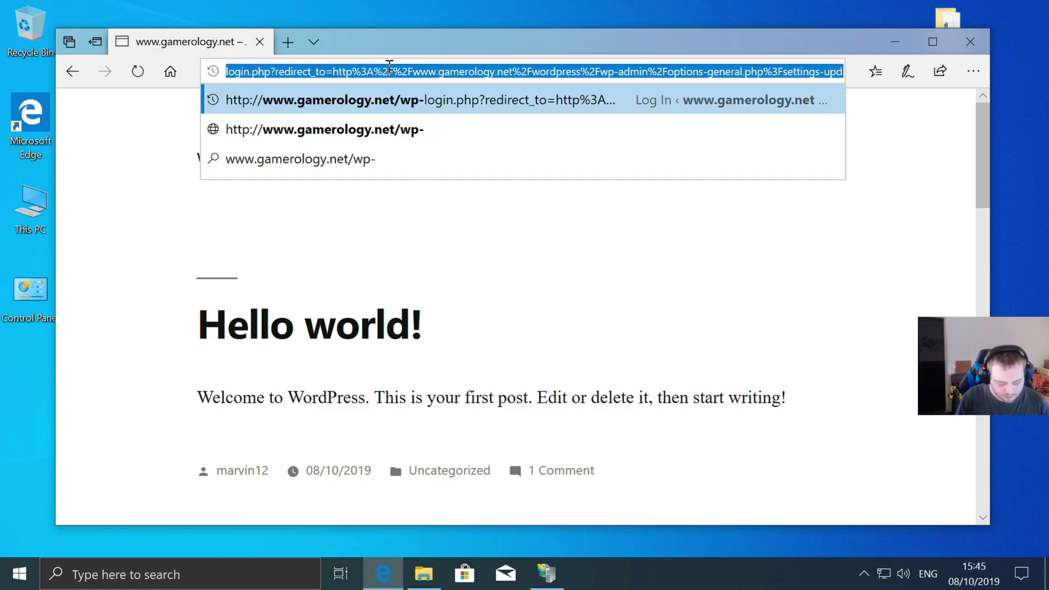
pyautogui.write('a')
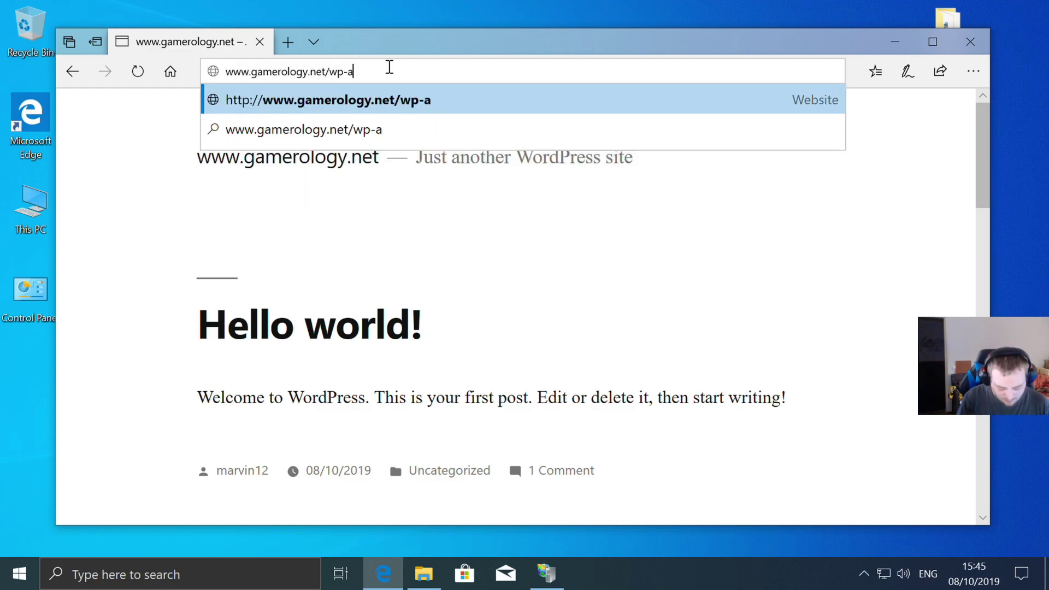
pyautogui.write('dmin')
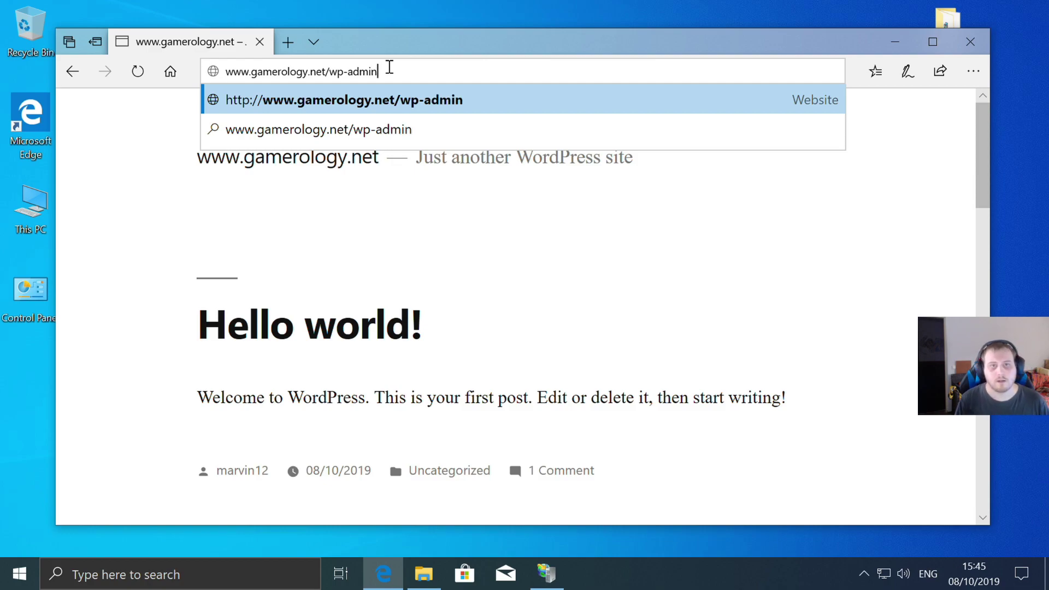
pyautogui.press('Return')
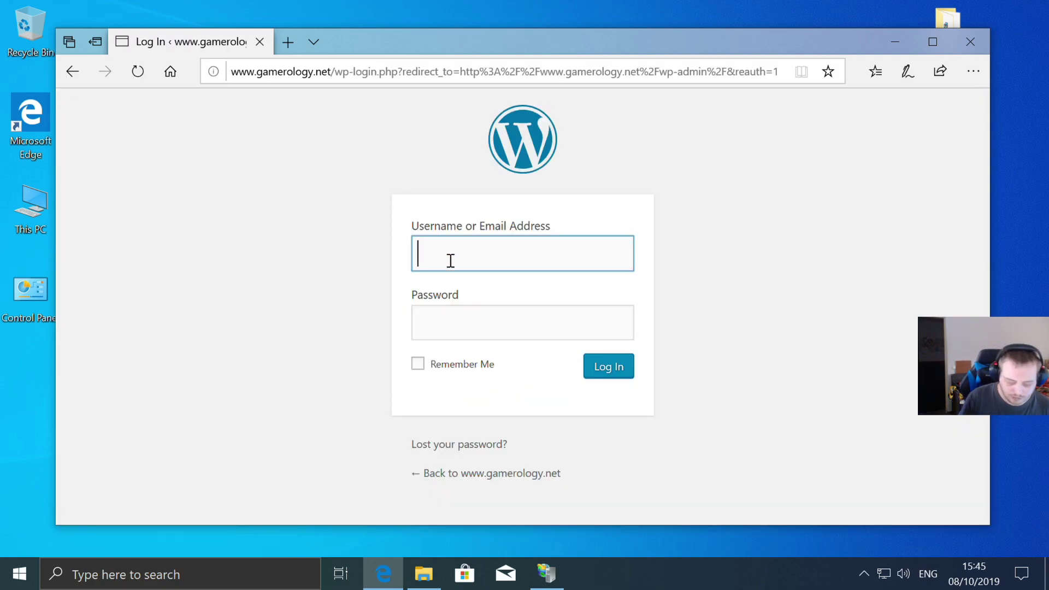
pyautogui.write('marv')
pyautogui.write('in12')
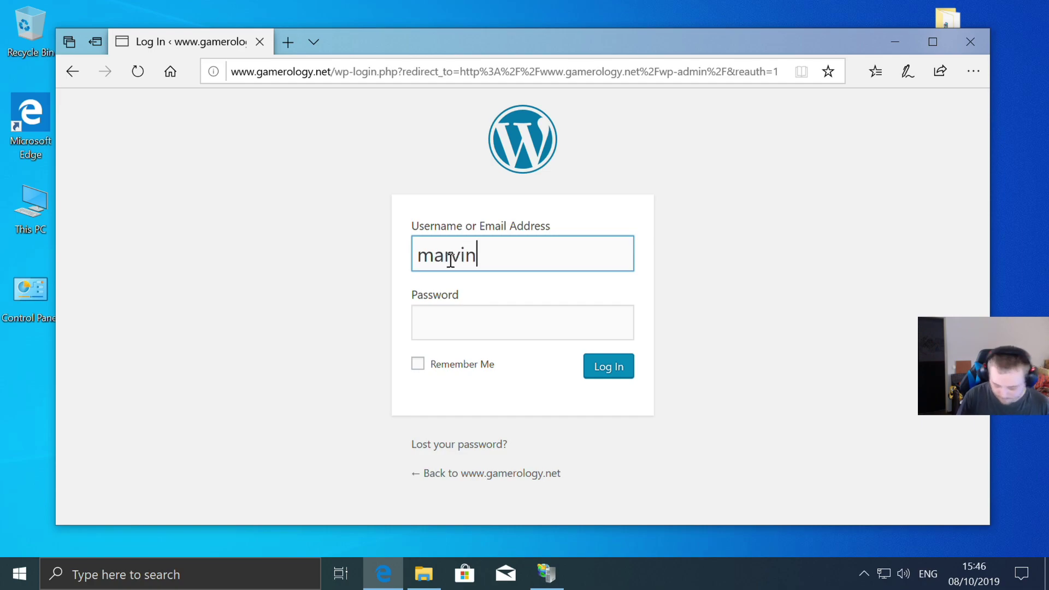
pyautogui.click(473, 320)
pyautogui.write('•••')
pyautogui.press('Return')
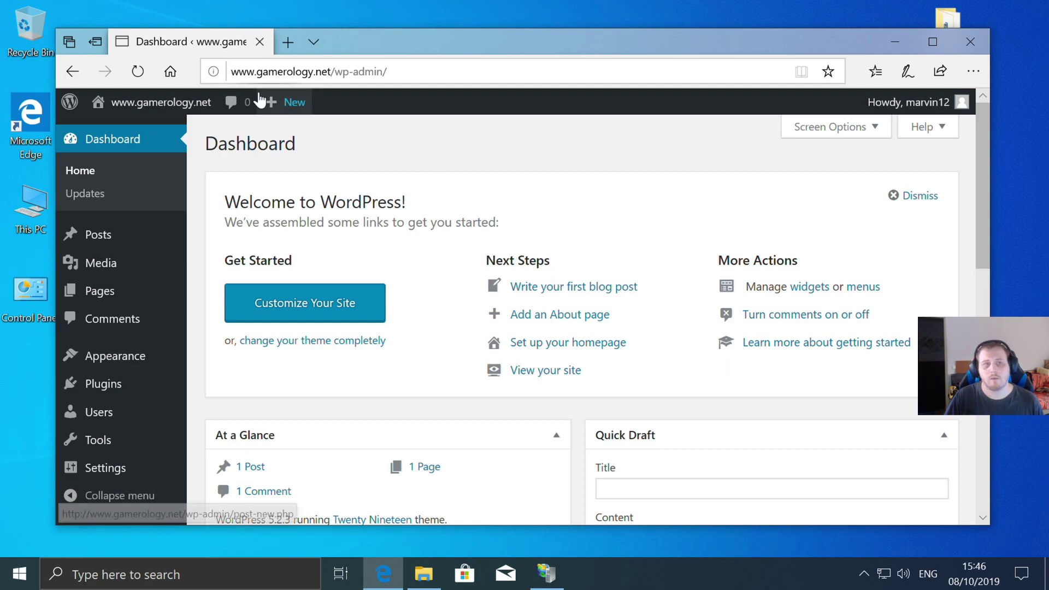
# - Open the site's front page from the admin bar and reload it at the root address
pyautogui.click(170, 104)
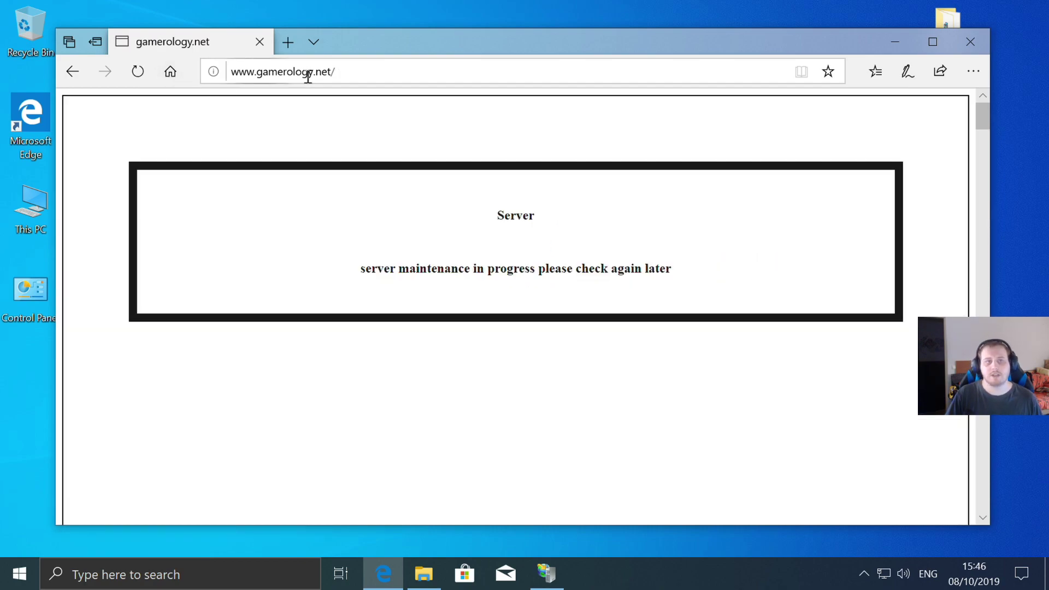
pyautogui.click(391, 71)
pyautogui.click(391, 72)
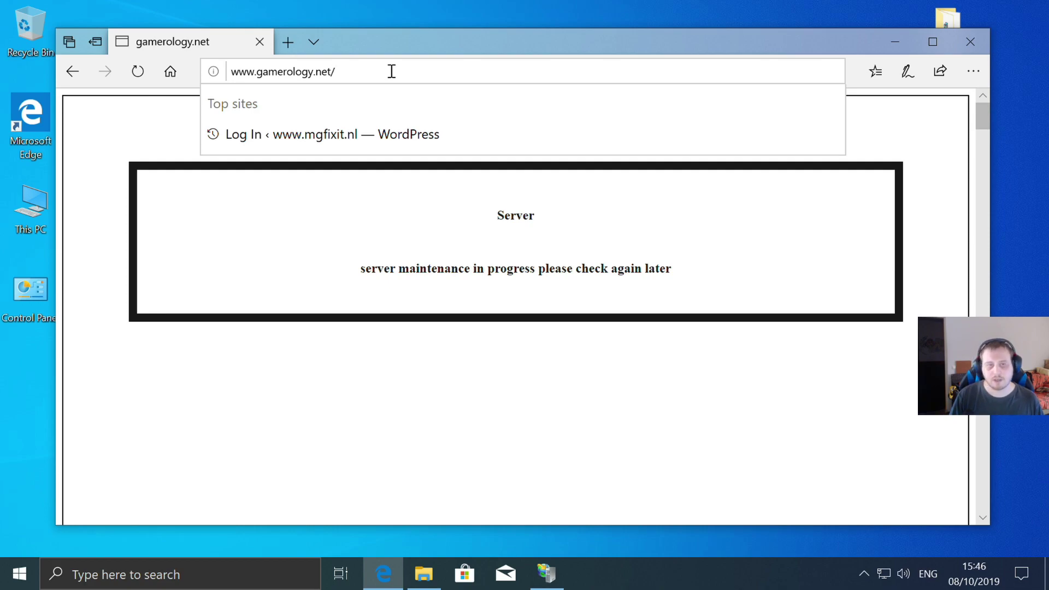
pyautogui.press('Return')
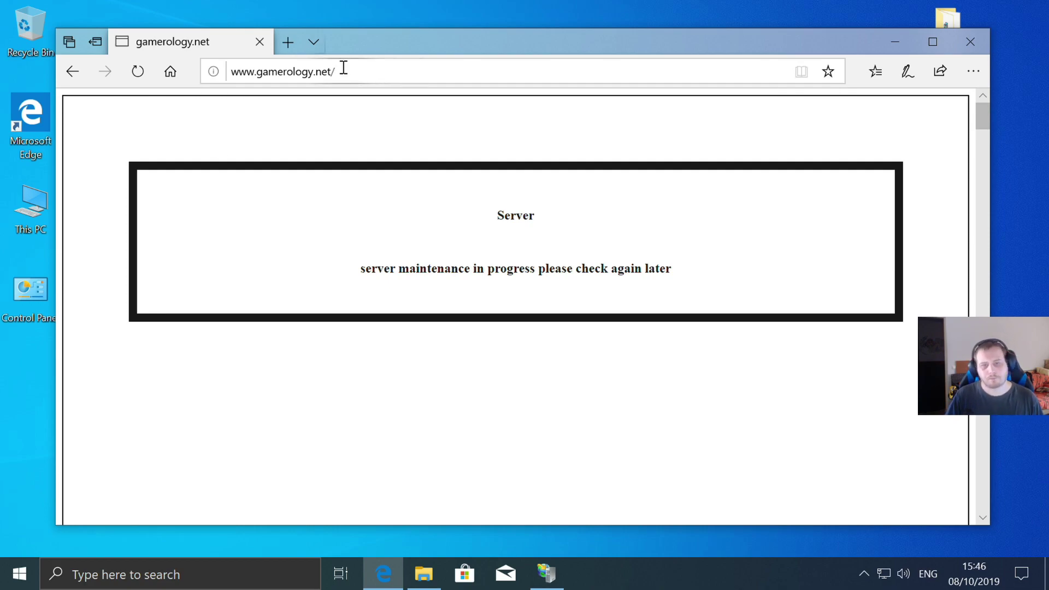
pyautogui.click(137, 71)
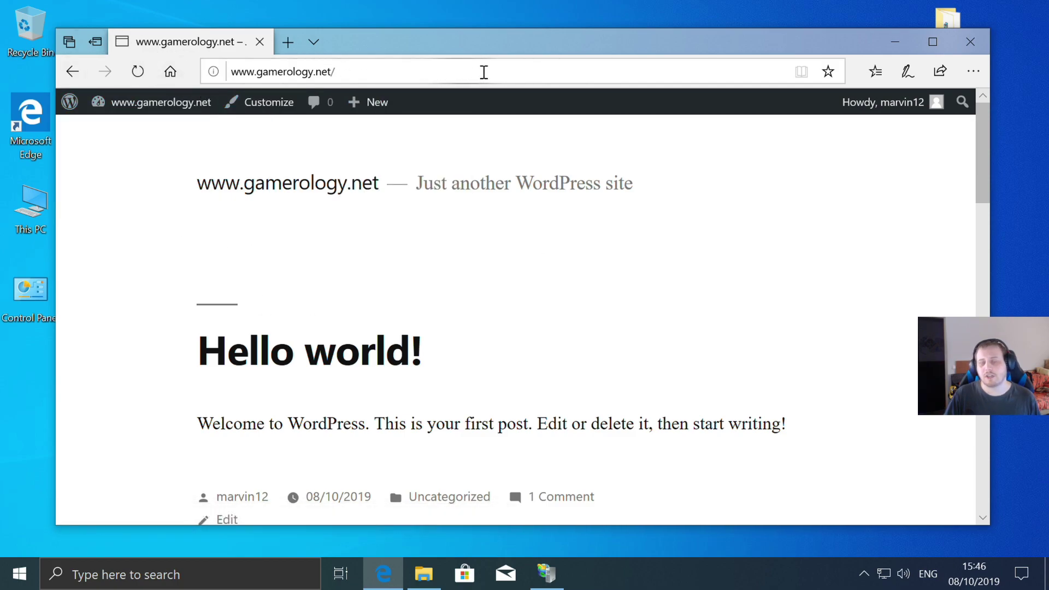
pyautogui.moveTo(366, 102)
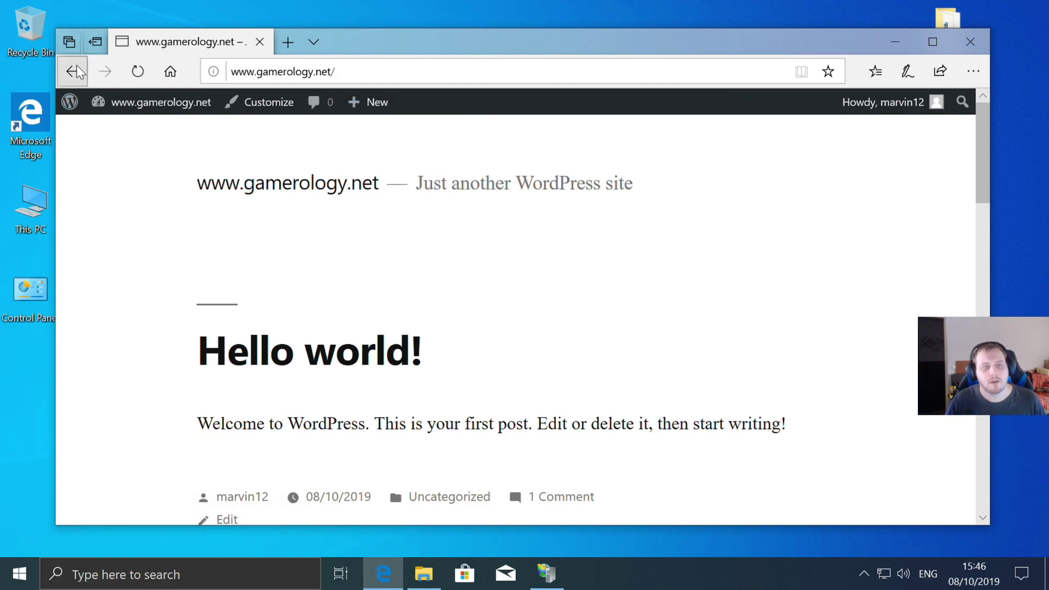
pyautogui.click(137, 74)
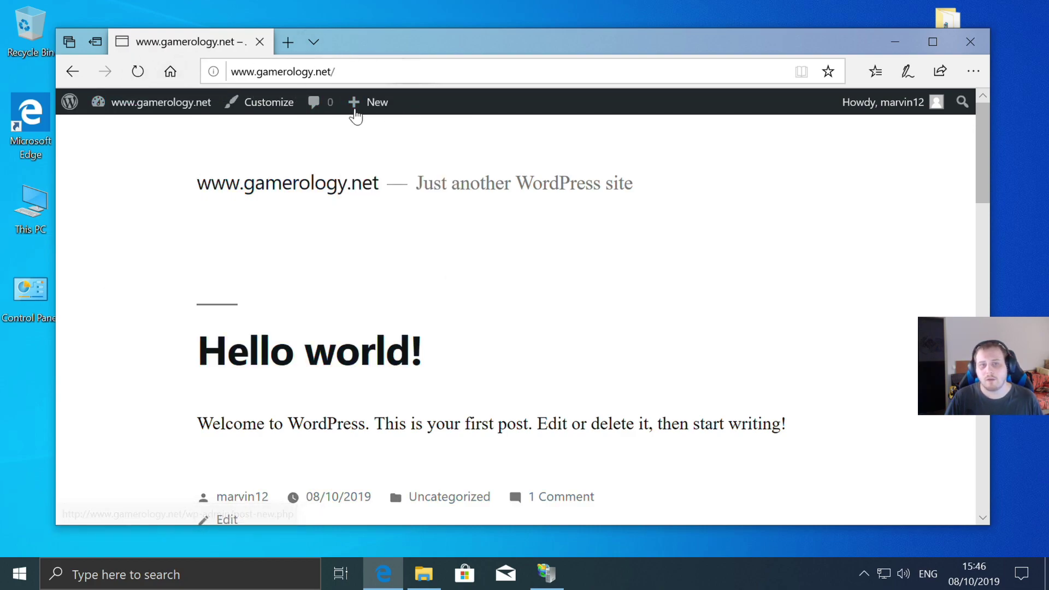
# - Return to the Dashboard, check the Pages list (draft Privacy Policy, published Sample Page), and close Edge
pyautogui.click(162, 111)
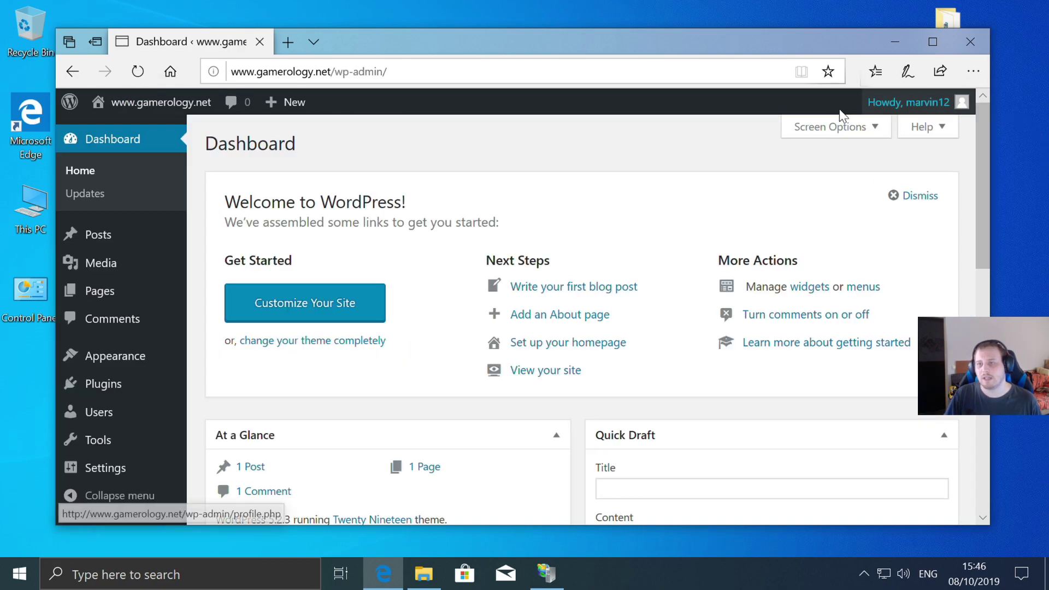
pyautogui.scroll(-1, 186, 359)
pyautogui.moveTo(186, 359)
pyautogui.scroll(-5, 186, 359)
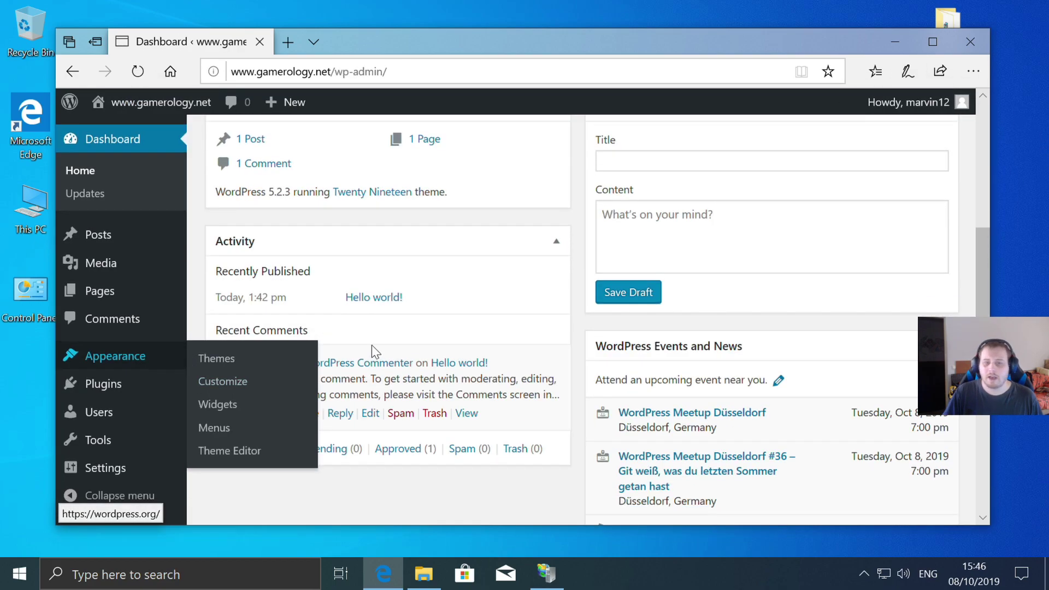
pyautogui.scroll(6, 423, 354)
pyautogui.moveTo(108, 264)
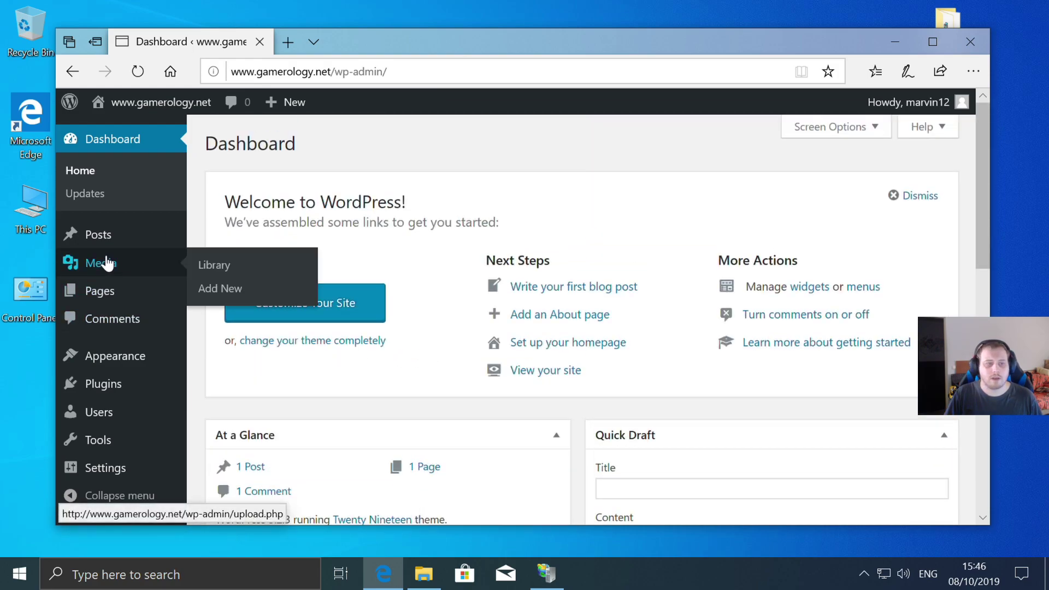
pyautogui.click(113, 283)
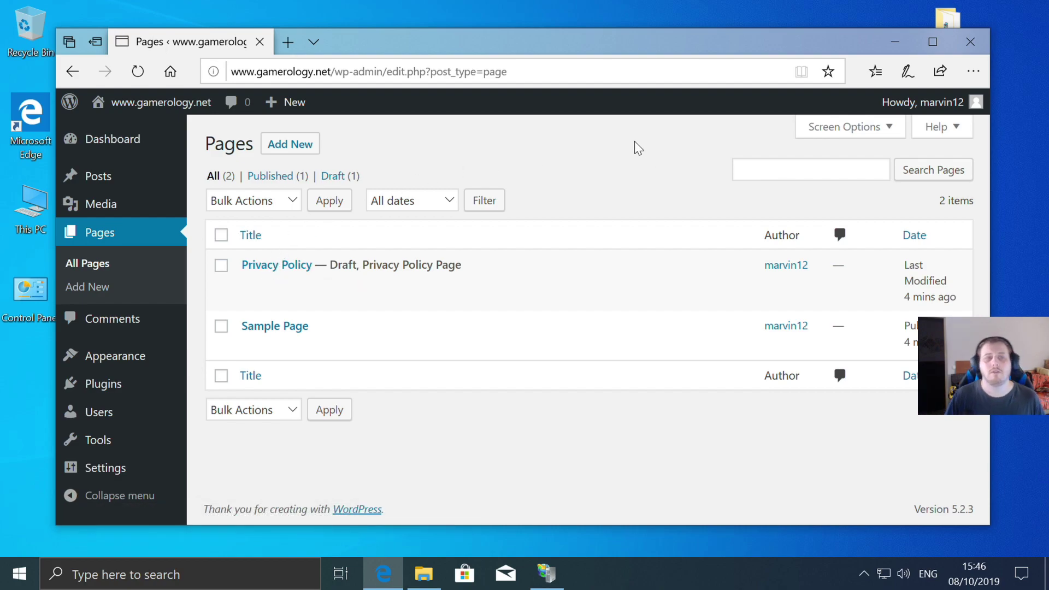
pyautogui.click(971, 42)
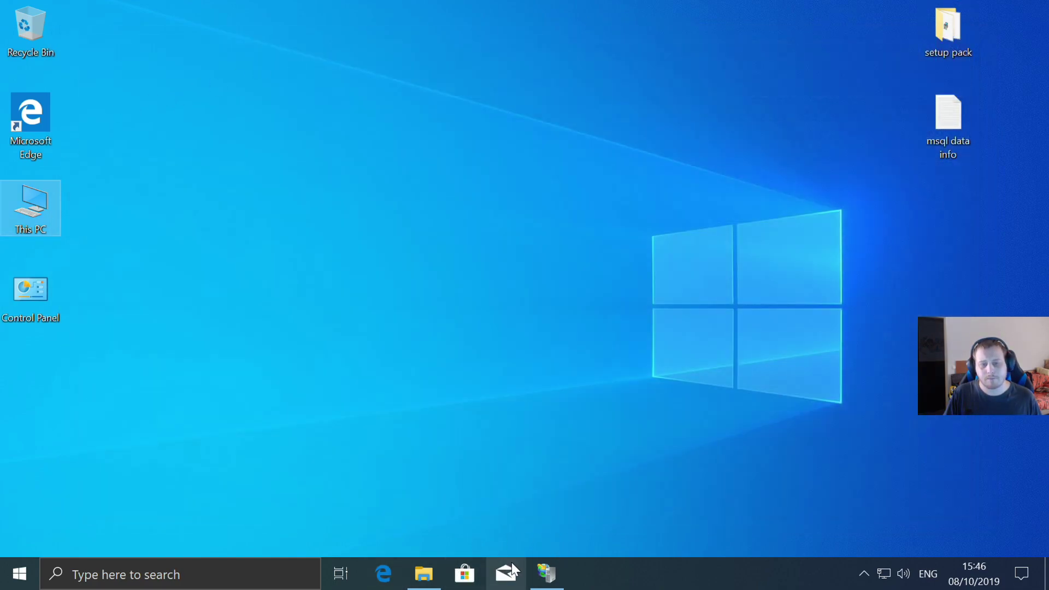
# - Remove the Default Web Site in IIS Manager after reviewing the other sites
pyautogui.click(546, 573)
pyautogui.click(123, 194)
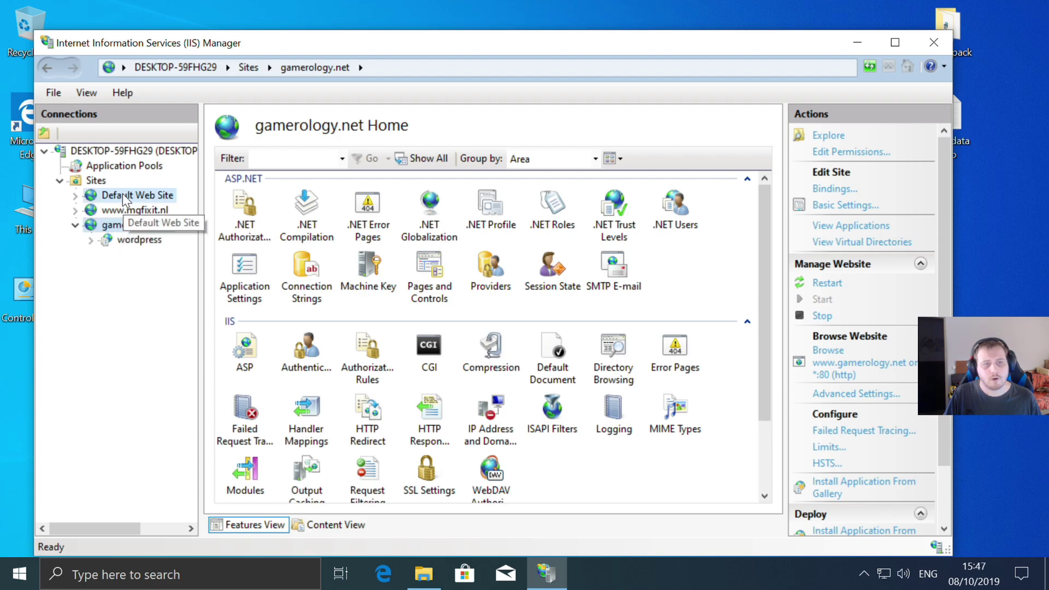
pyautogui.click(132, 208)
pyautogui.click(137, 226)
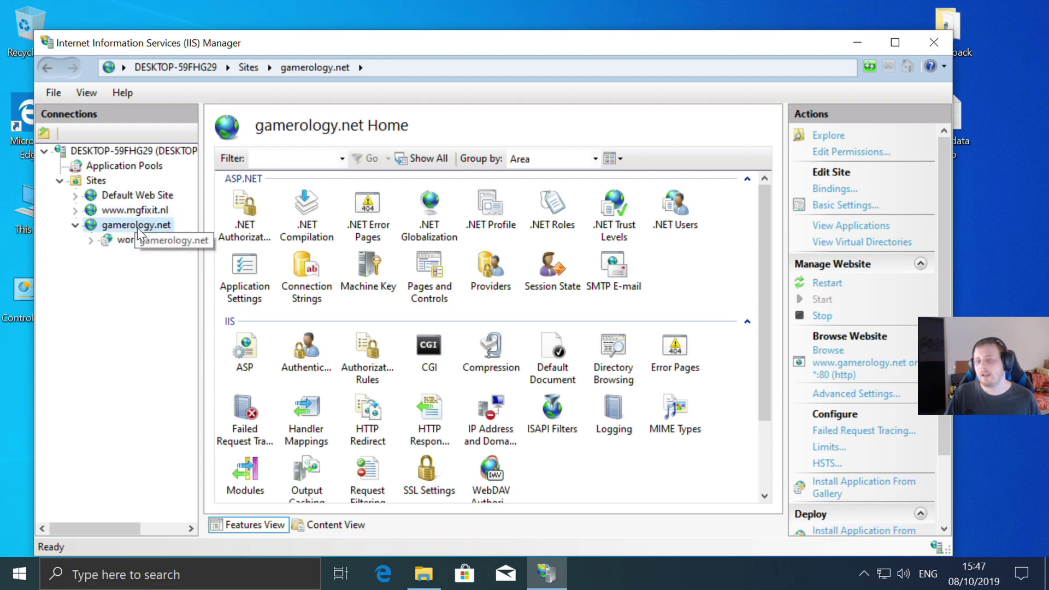
pyautogui.click(141, 210)
pyautogui.click(143, 227)
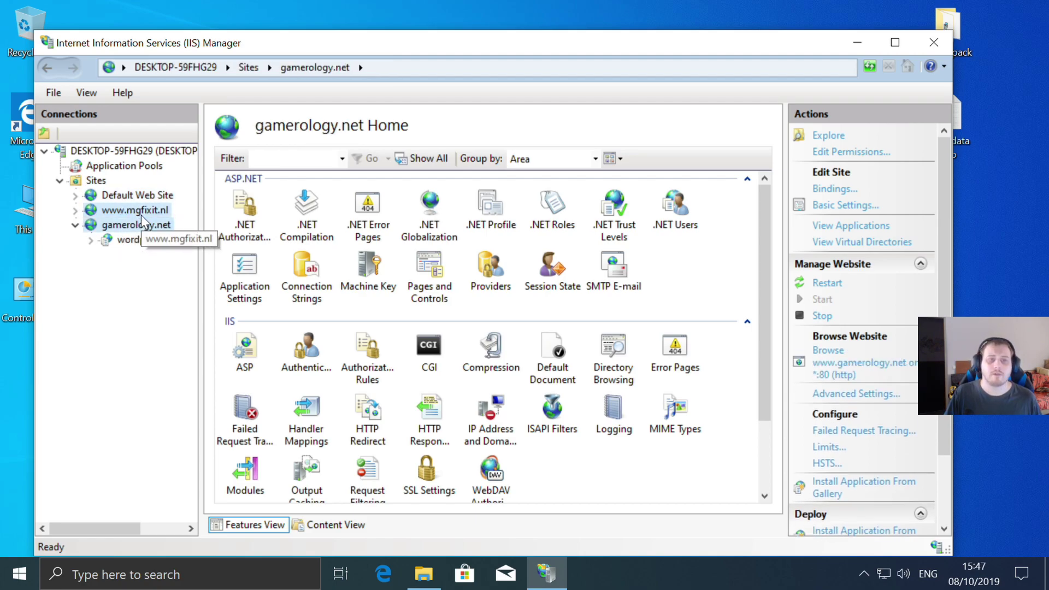
pyautogui.click(142, 210)
pyautogui.click(145, 196)
pyautogui.rightClick(146, 198)
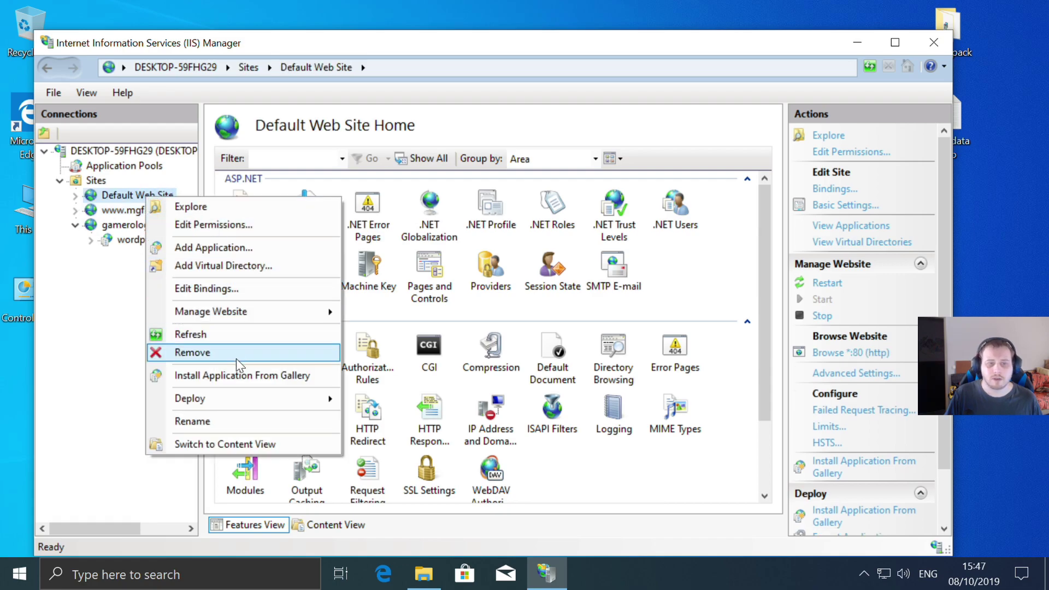
pyautogui.click(211, 352)
pyautogui.click(505, 346)
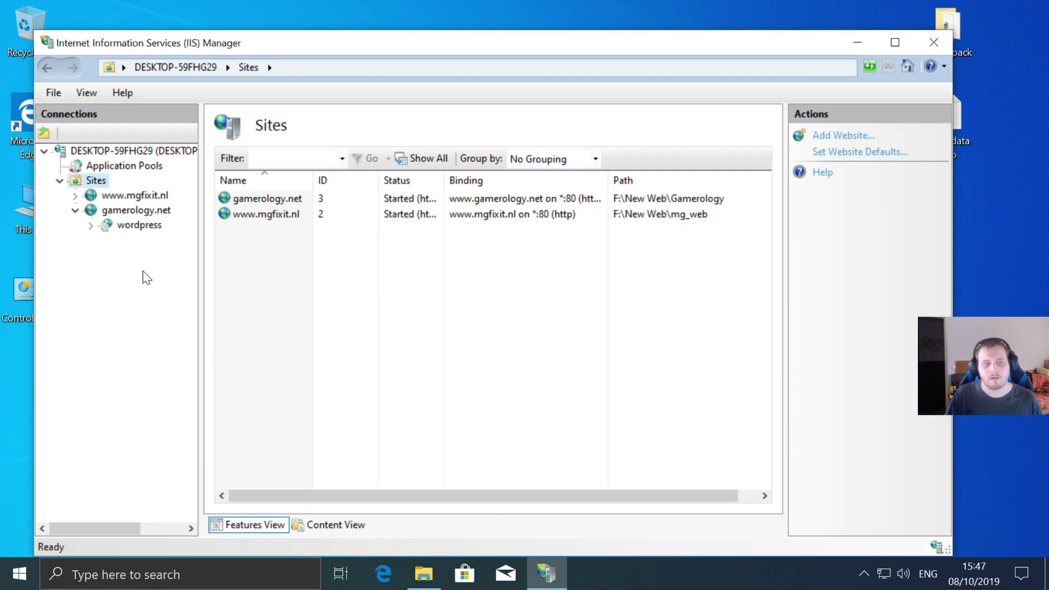
pyautogui.click(115, 195)
pyautogui.click(847, 356)
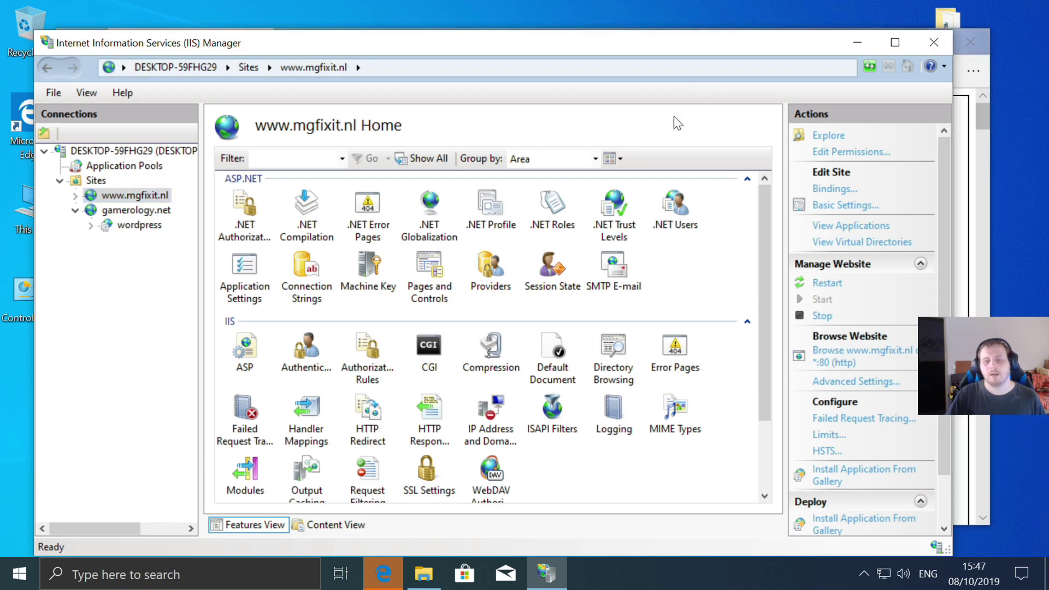
pyautogui.click(383, 574)
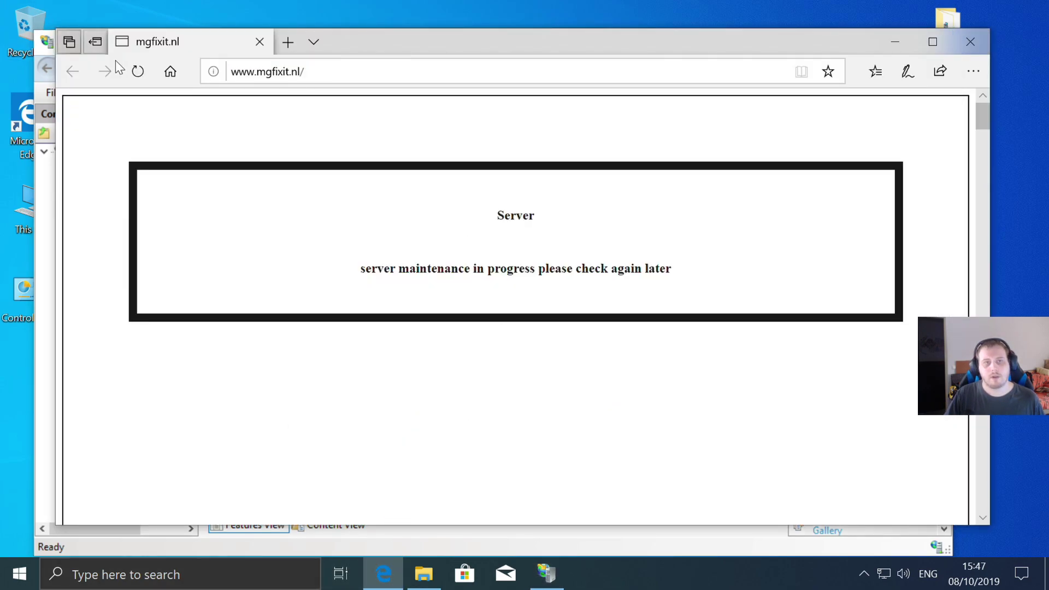
pyautogui.click(356, 66)
pyautogui.click(347, 70)
pyautogui.write('3')
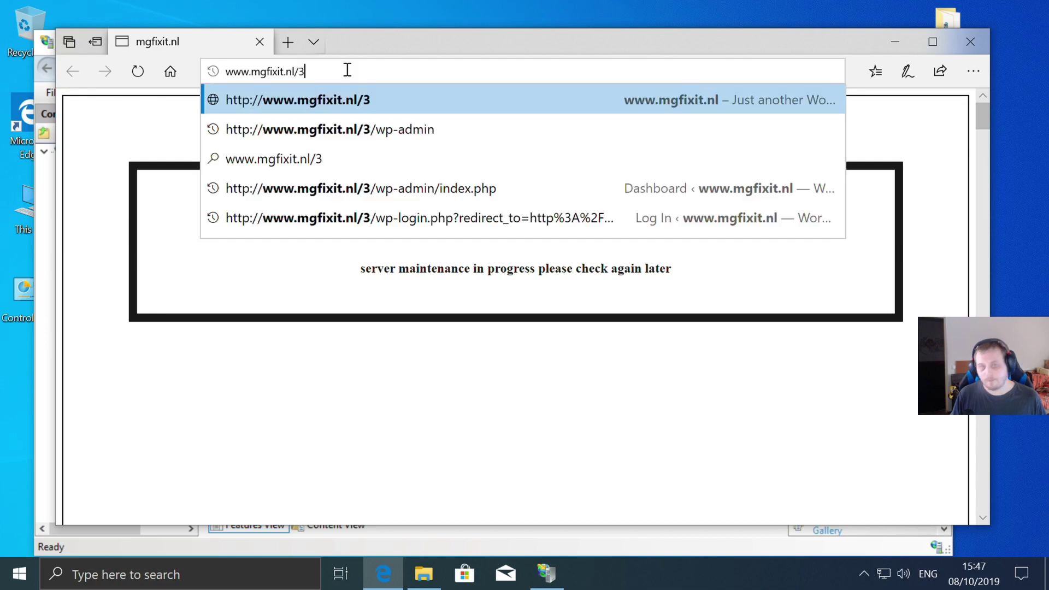
pyautogui.press('Return')
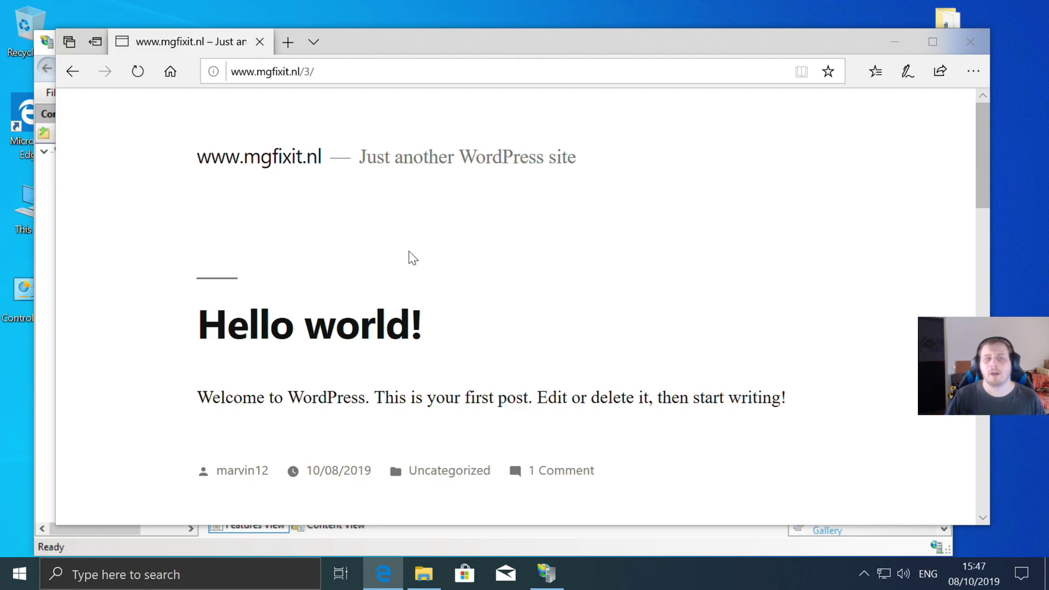
pyautogui.click(72, 72)
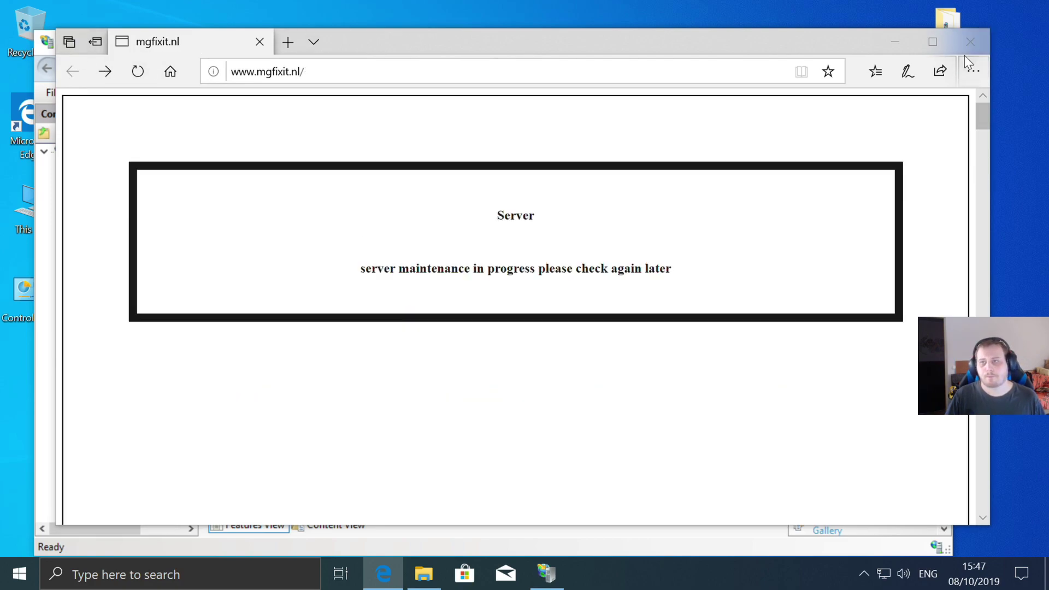
pyautogui.click(968, 65)
pyautogui.click(970, 43)
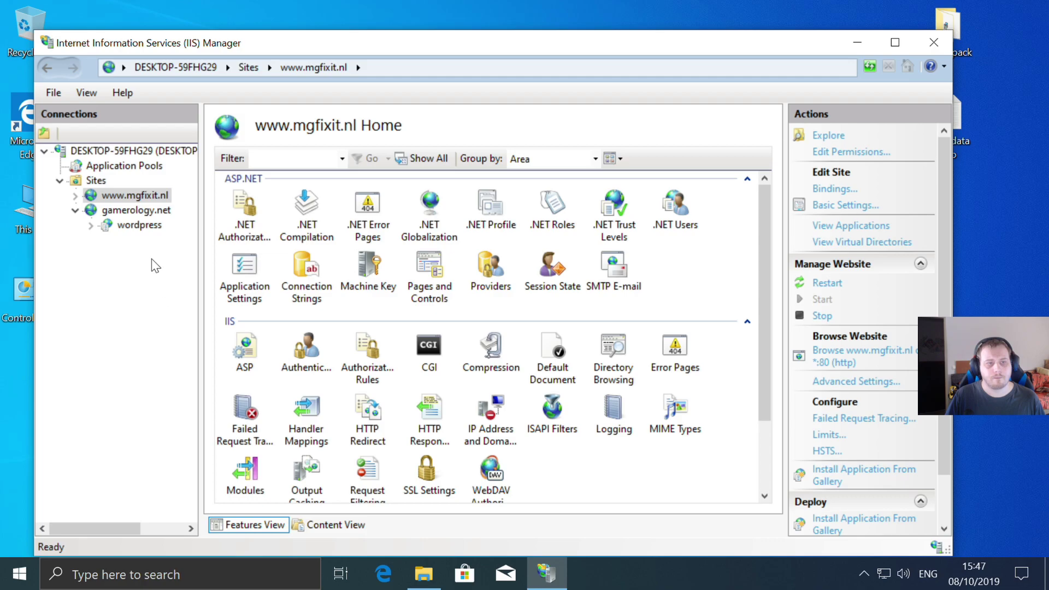
pyautogui.click(134, 210)
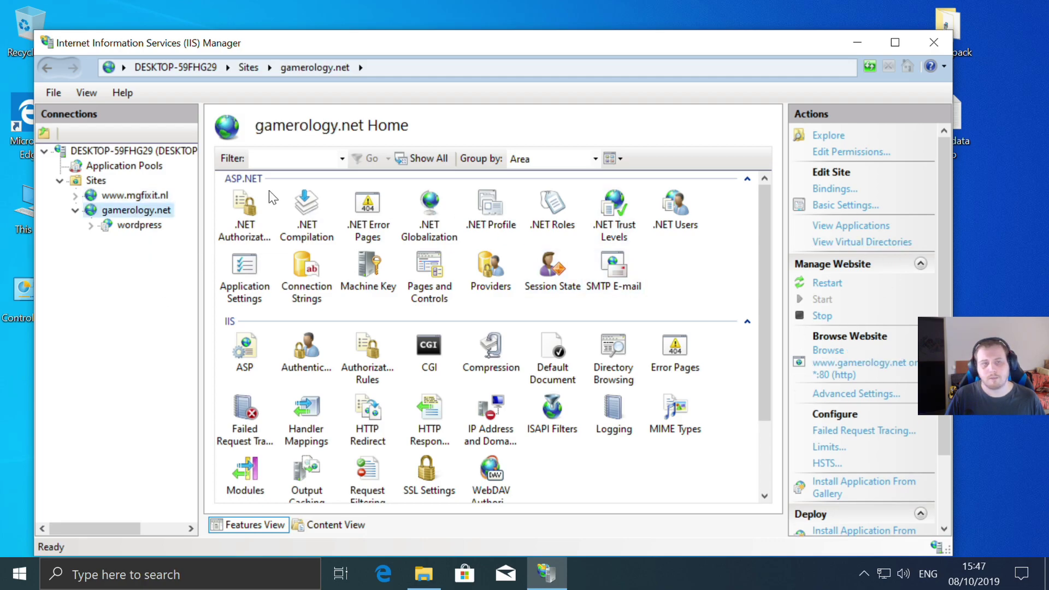
pyautogui.rightClick(117, 213)
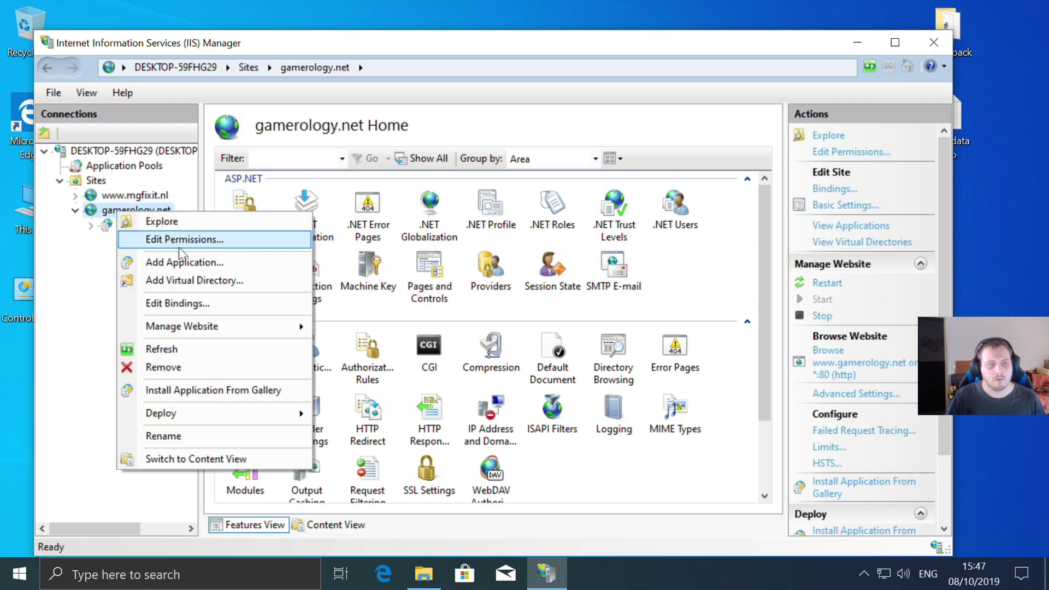
pyautogui.click(163, 350)
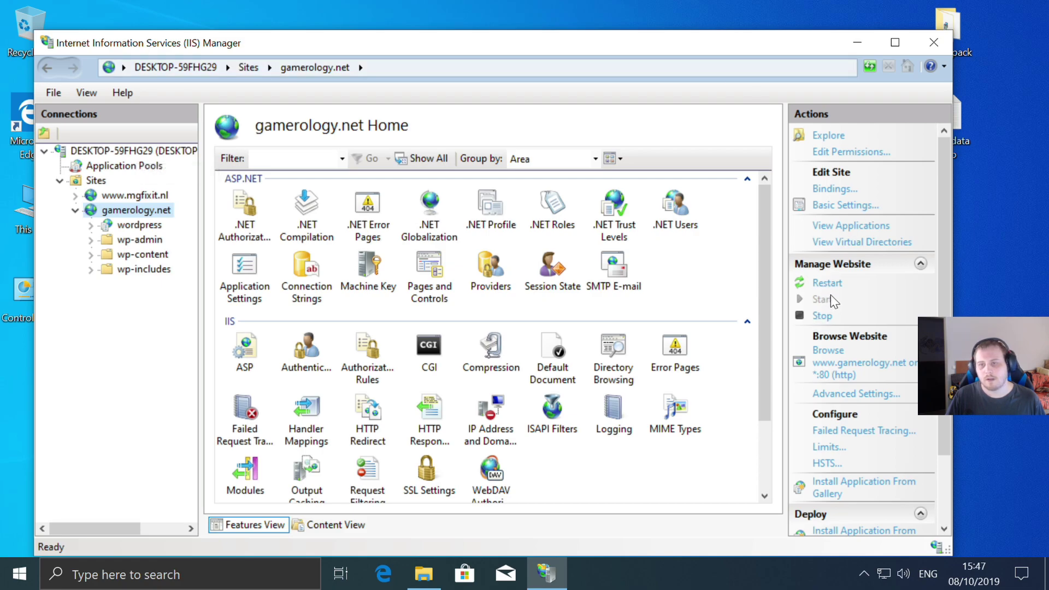
pyautogui.click(844, 366)
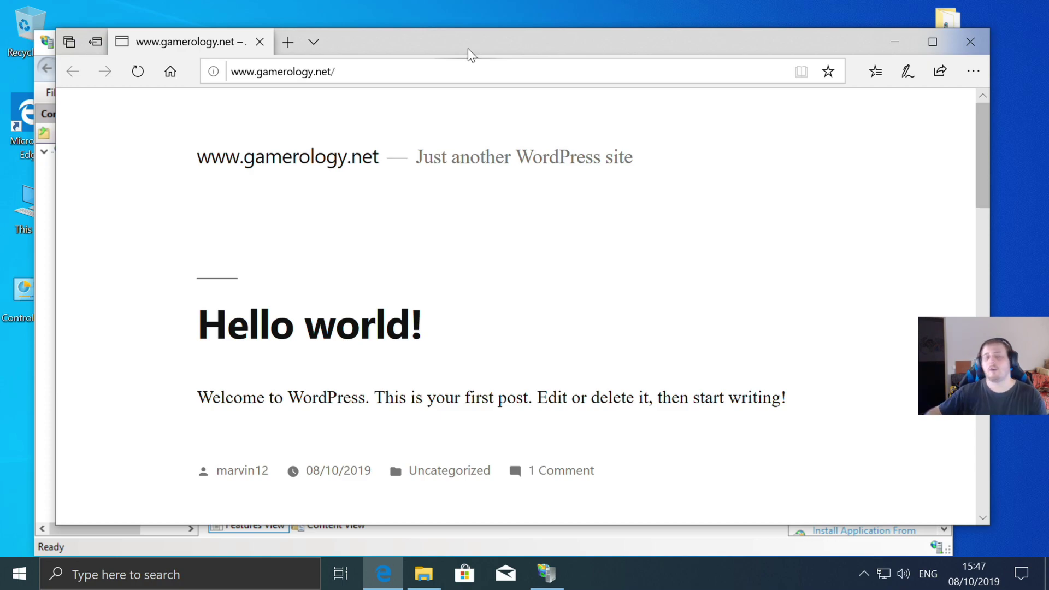
pyautogui.click(970, 42)
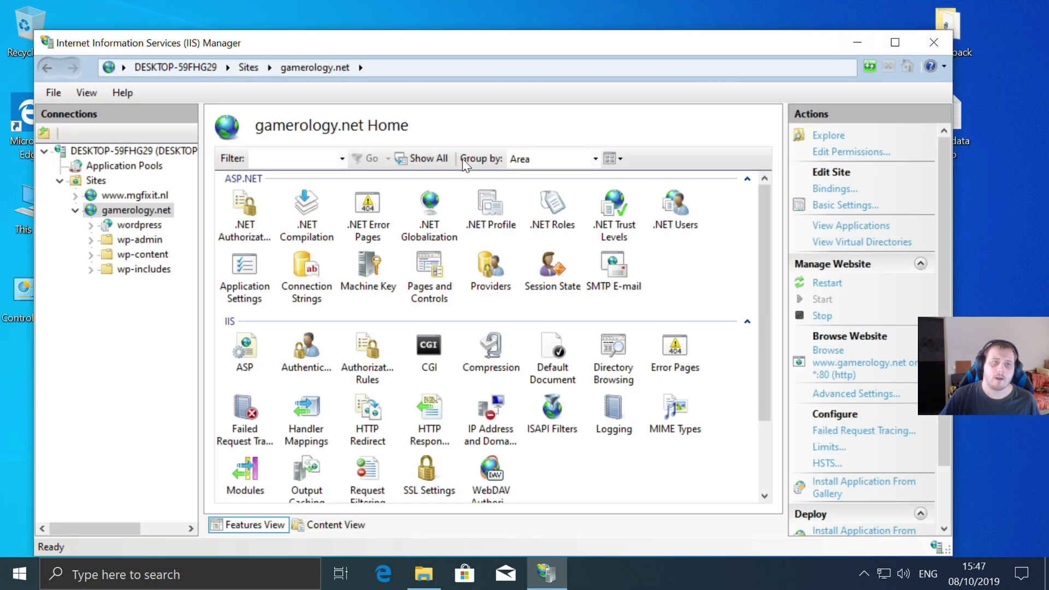
# - Close IIS Manager and open the setup pack folder on the desktop
pyautogui.click(938, 42)
pyautogui.moveTo(937, 41); pyautogui.dragTo(730, 141)
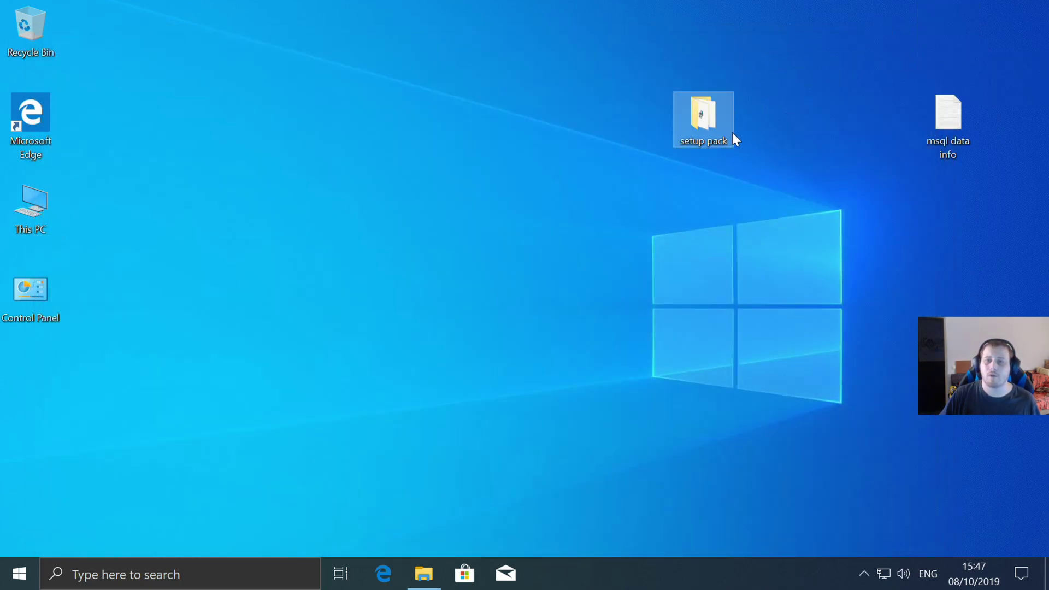
pyautogui.doubleClick(691, 118)
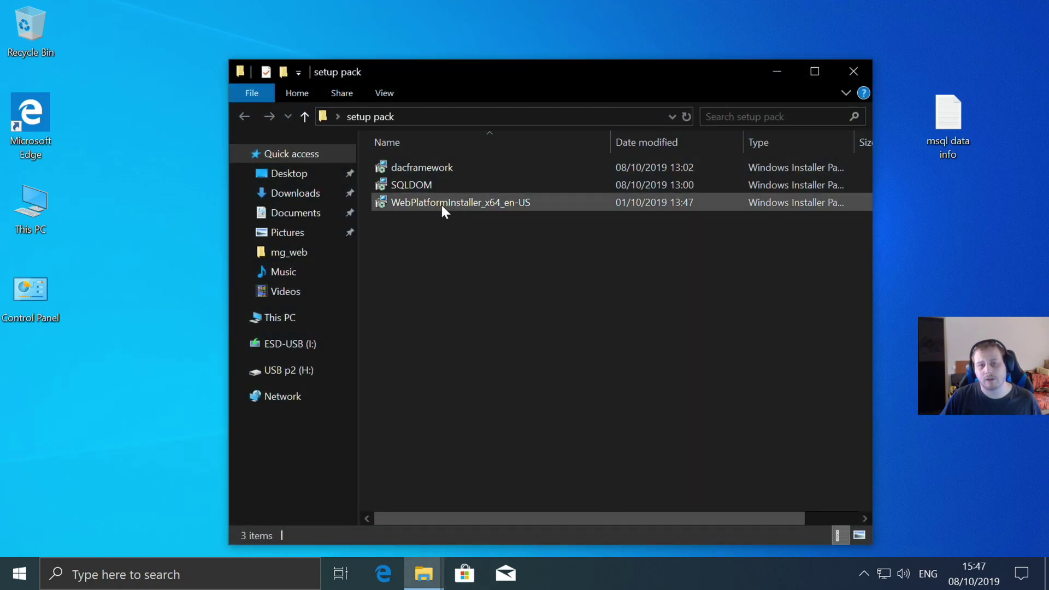
# - Look over the dacframework, SQLDOM and WebPlatformInstaller installers, then close the folder
pyautogui.moveTo(442, 205)
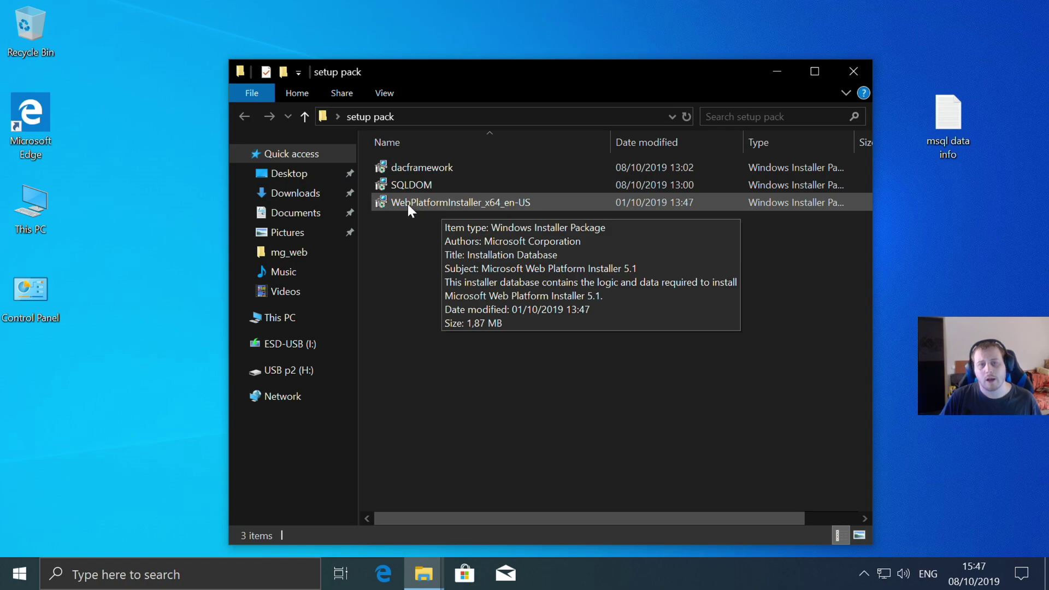
pyautogui.click(410, 185)
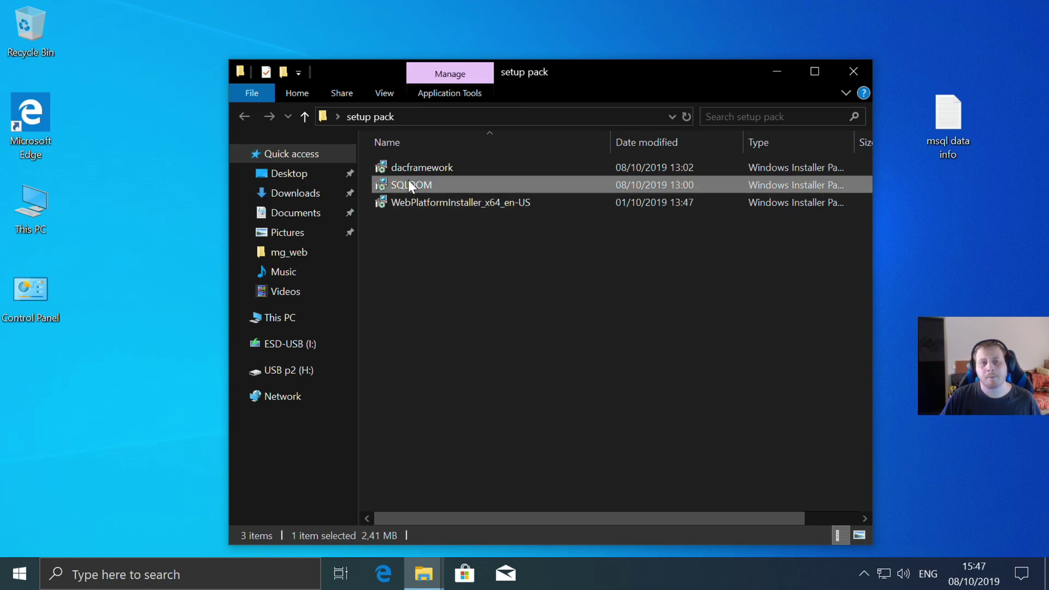
pyautogui.click(439, 168)
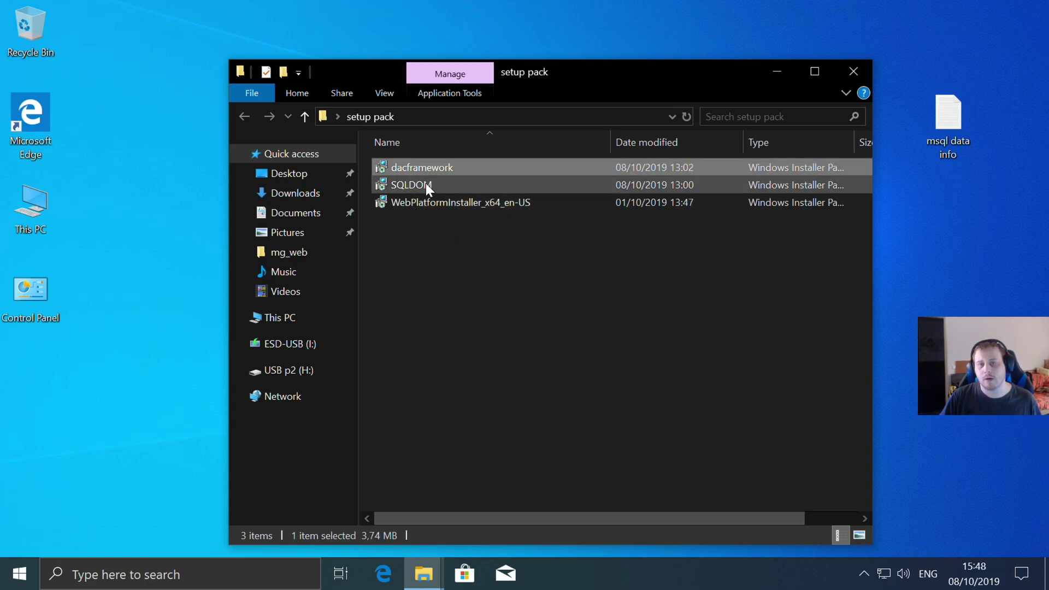
pyautogui.click(424, 187)
pyautogui.click(426, 170)
pyautogui.moveTo(422, 183)
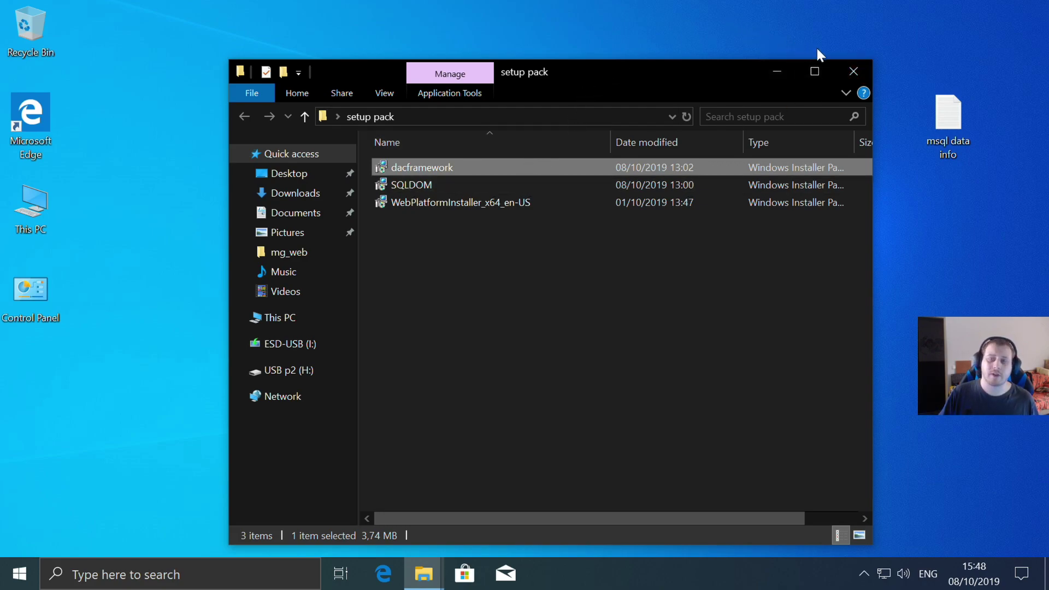
pyautogui.click(853, 71)
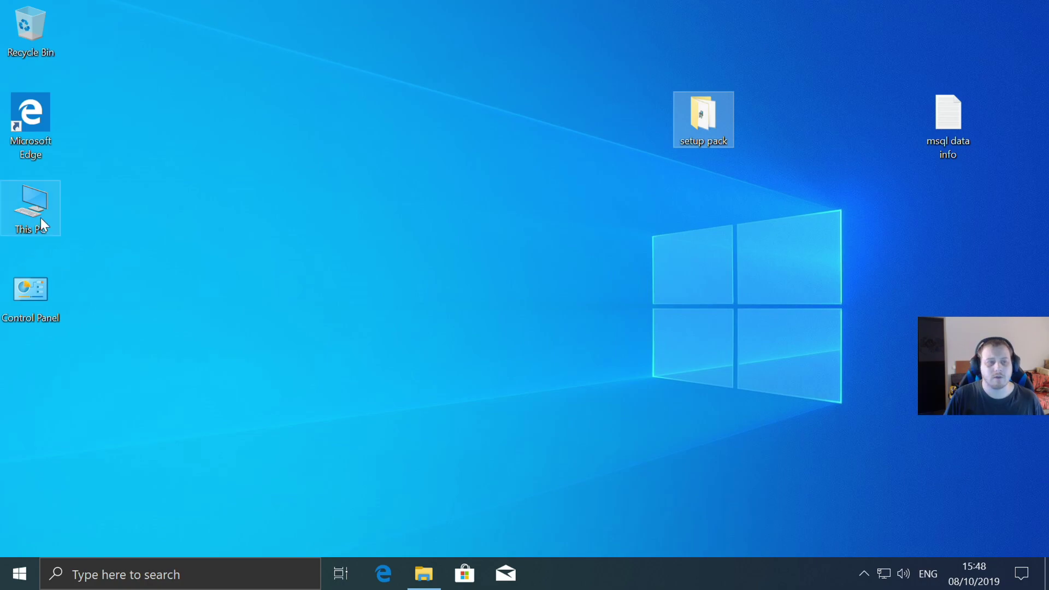
# - Go to Settings > Update & Security > Recovery
pyautogui.click(34, 298)
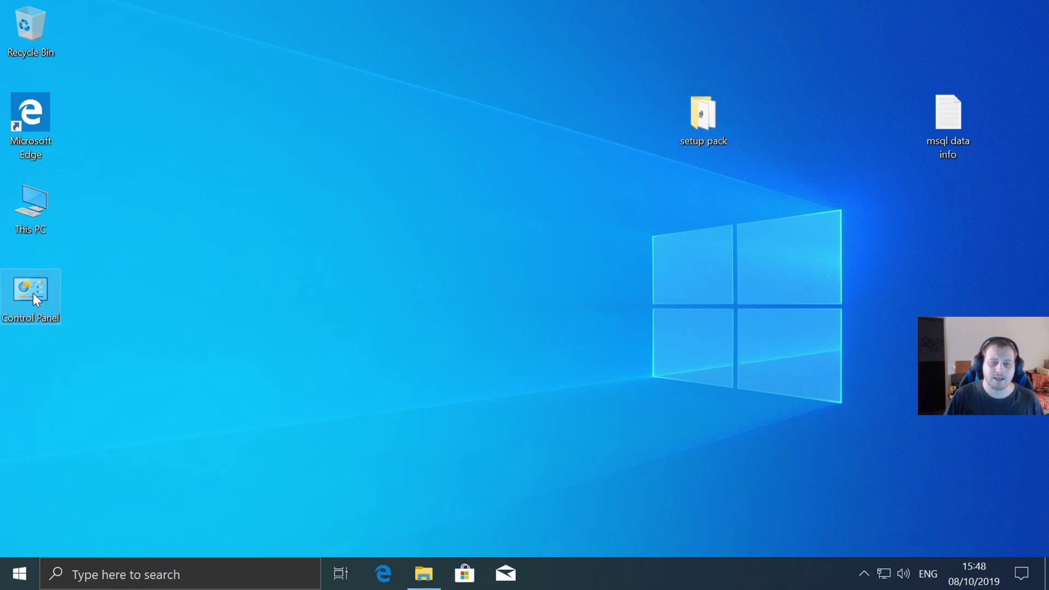
pyautogui.click(19, 573)
pyautogui.click(22, 497)
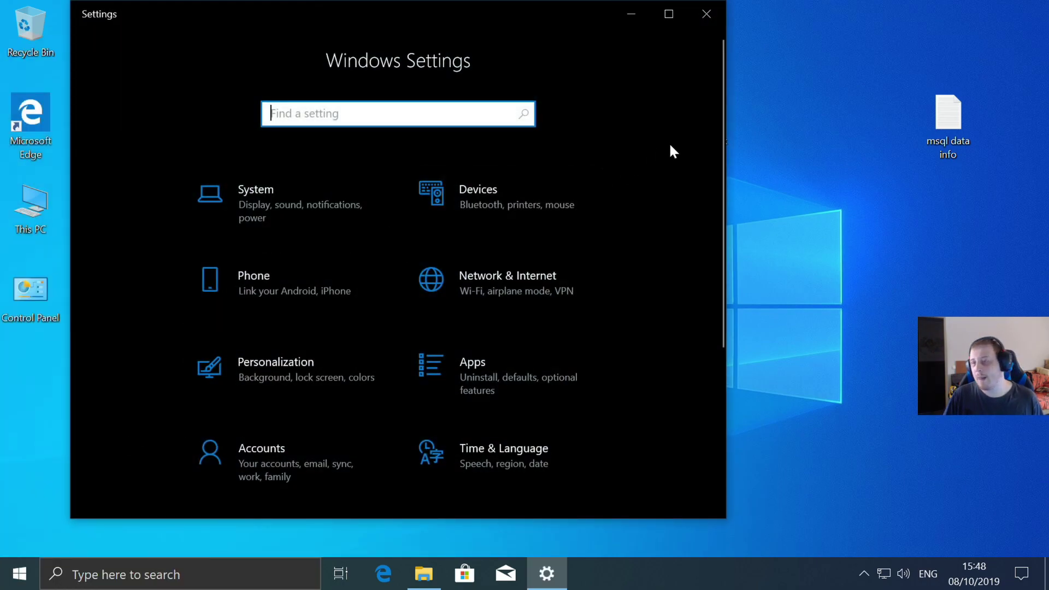
pyautogui.scroll(-5, 524, 308)
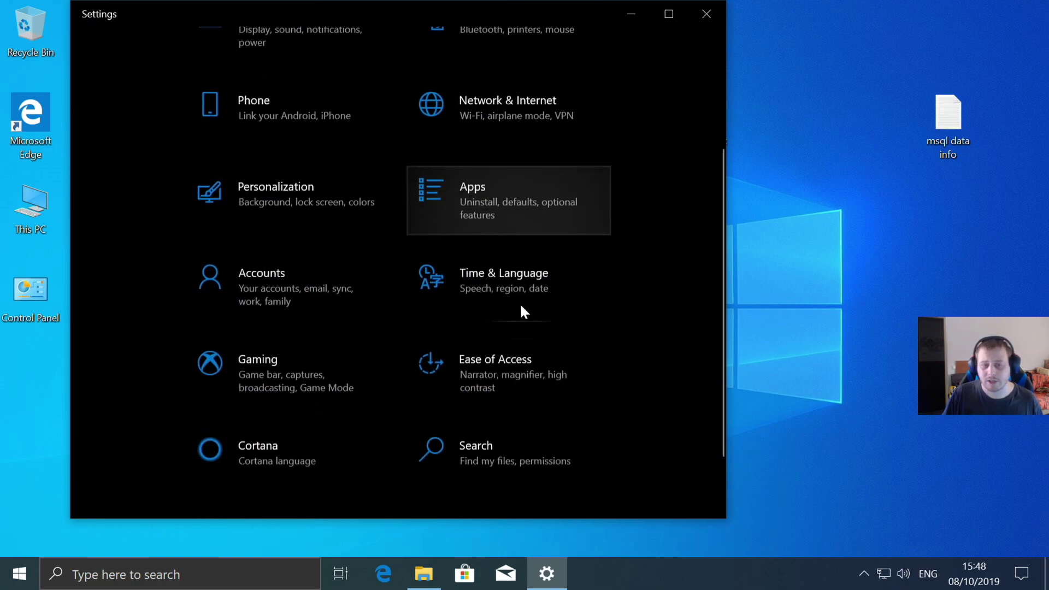
pyautogui.click(484, 466)
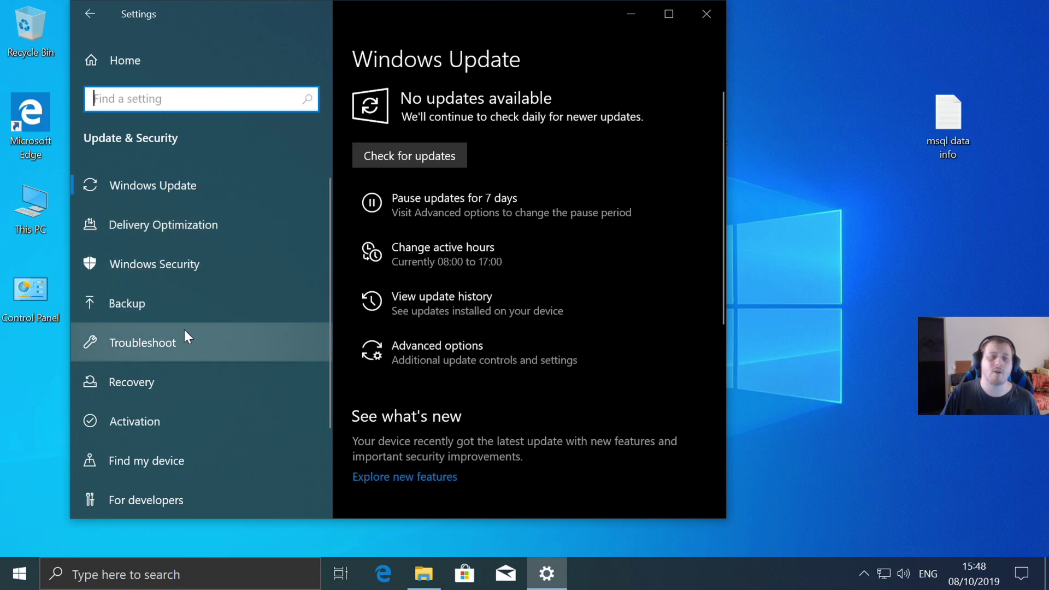
pyautogui.click(120, 377)
# - Reset this PC with Remove everything, accepting the default settings, and start the reset
pyautogui.click(395, 191)
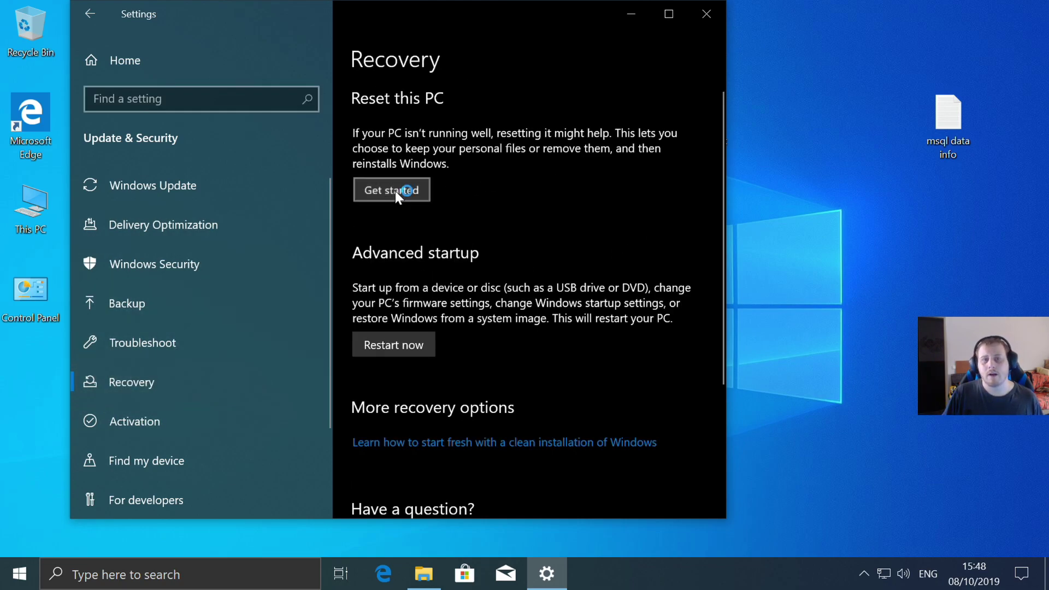
pyautogui.click(211, 251)
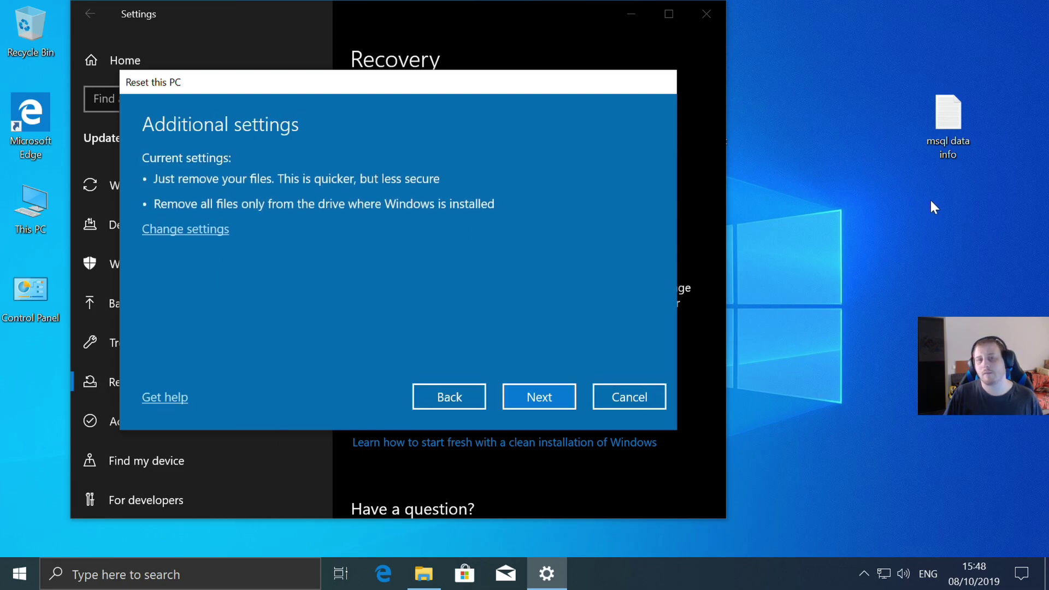
pyautogui.click(547, 390)
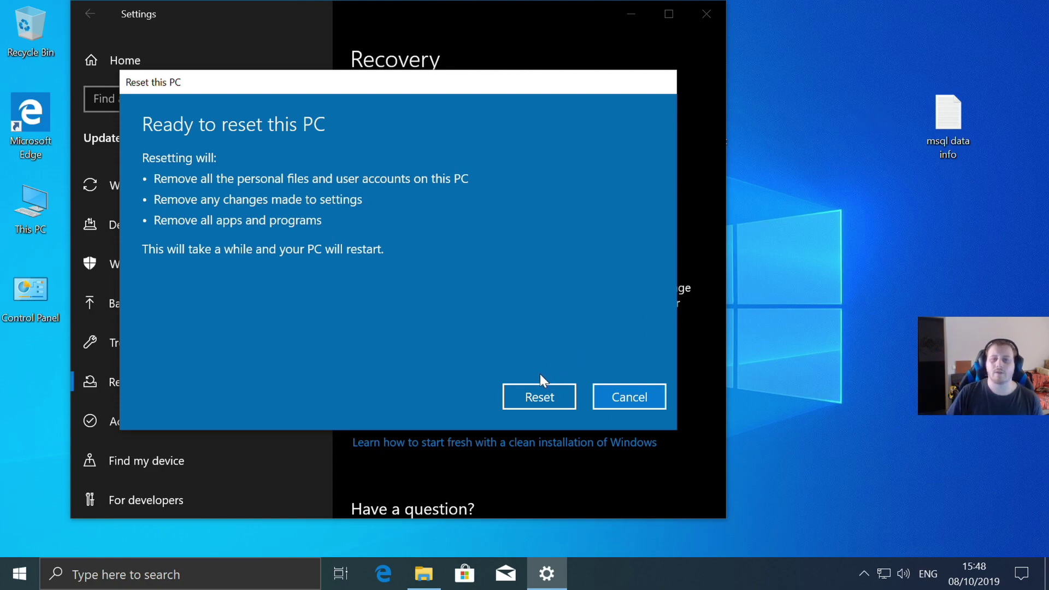
pyautogui.click(542, 389)
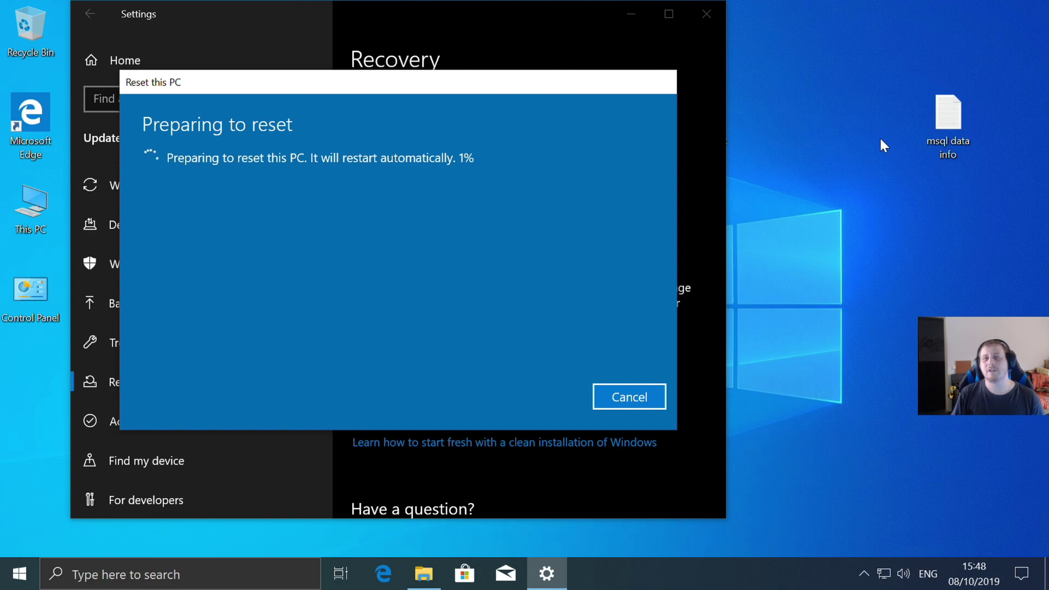